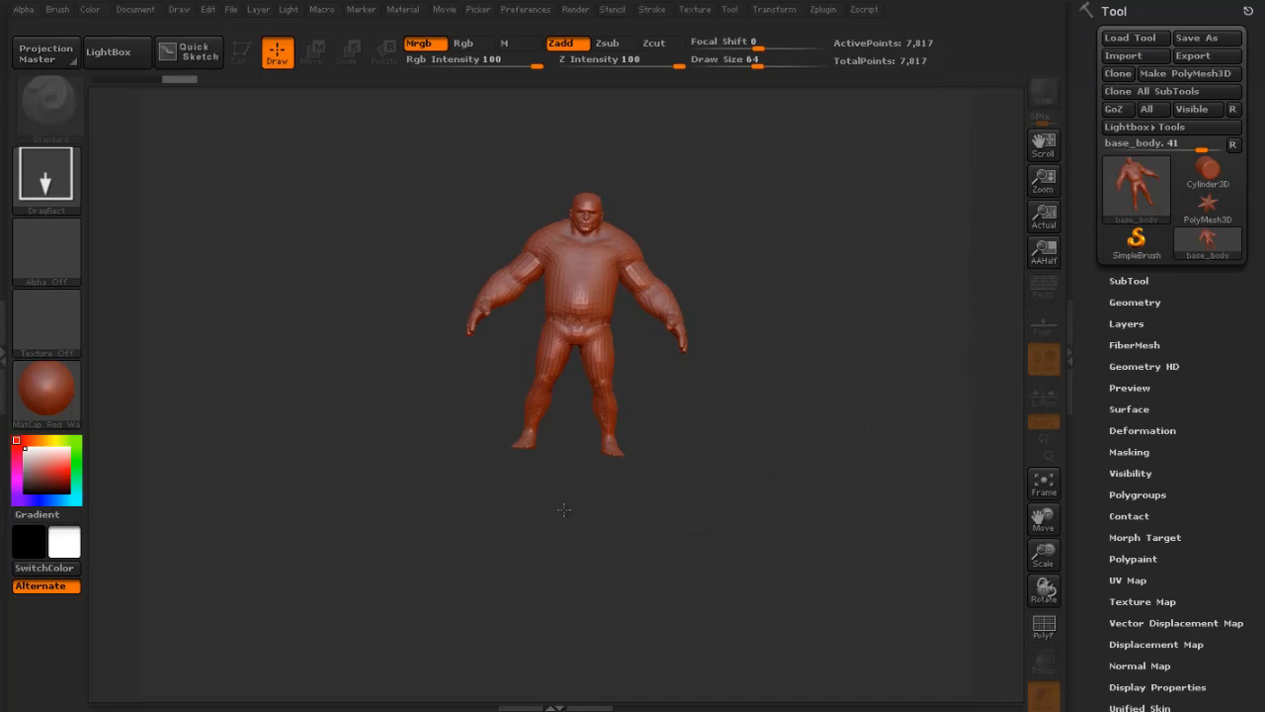
- Put the base_body model into Edit mode and expand its subtool list
key(t)
mouse_move(801, 344)
shift+mouse_down()
mouse_move(805, 369)
mouse_move(779, 387)
mouse_move(815, 414)
mouse_move(838, 474)
mouse_move(856, 474)
mouse_move(876, 268)
mouse_move(873, 325)
mouse_move(859, 312)
mouse_move(969, 394)
shift+mouse_up()
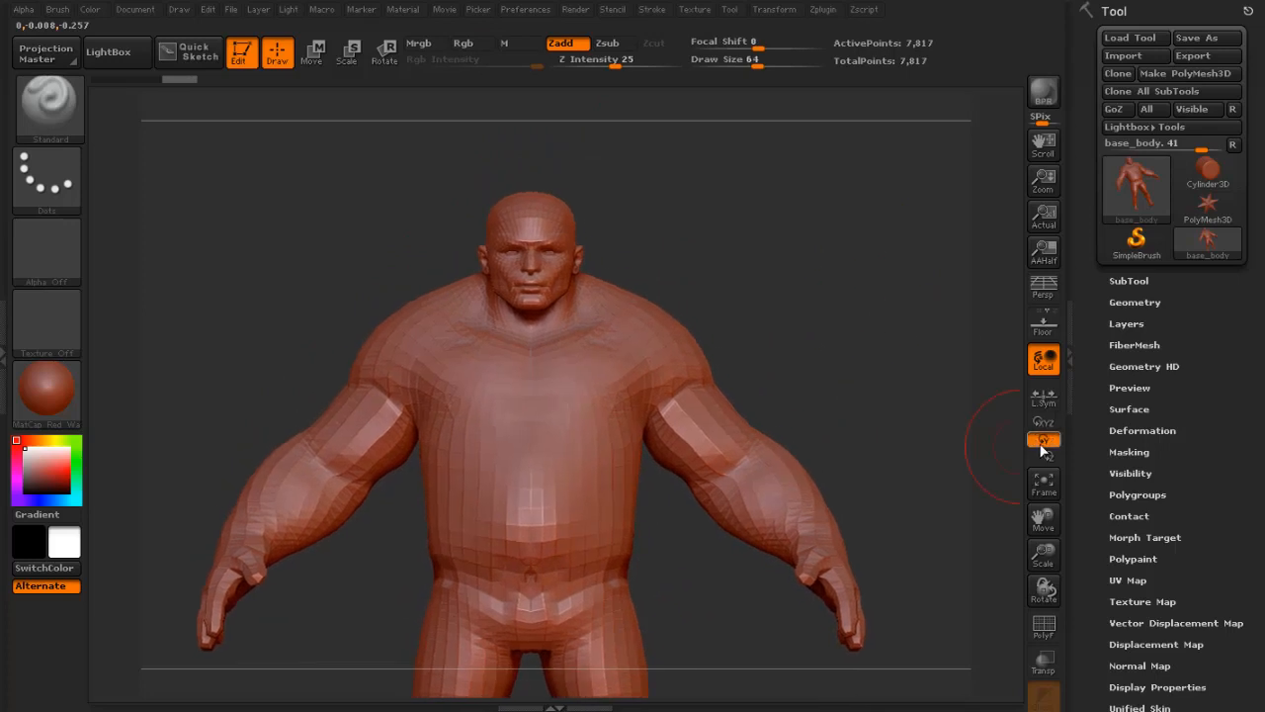
mouse_move(911, 328)
mouse_down()
mouse_move(857, 313)
mouse_move(881, 309)
mouse_up()
click(1120, 285)
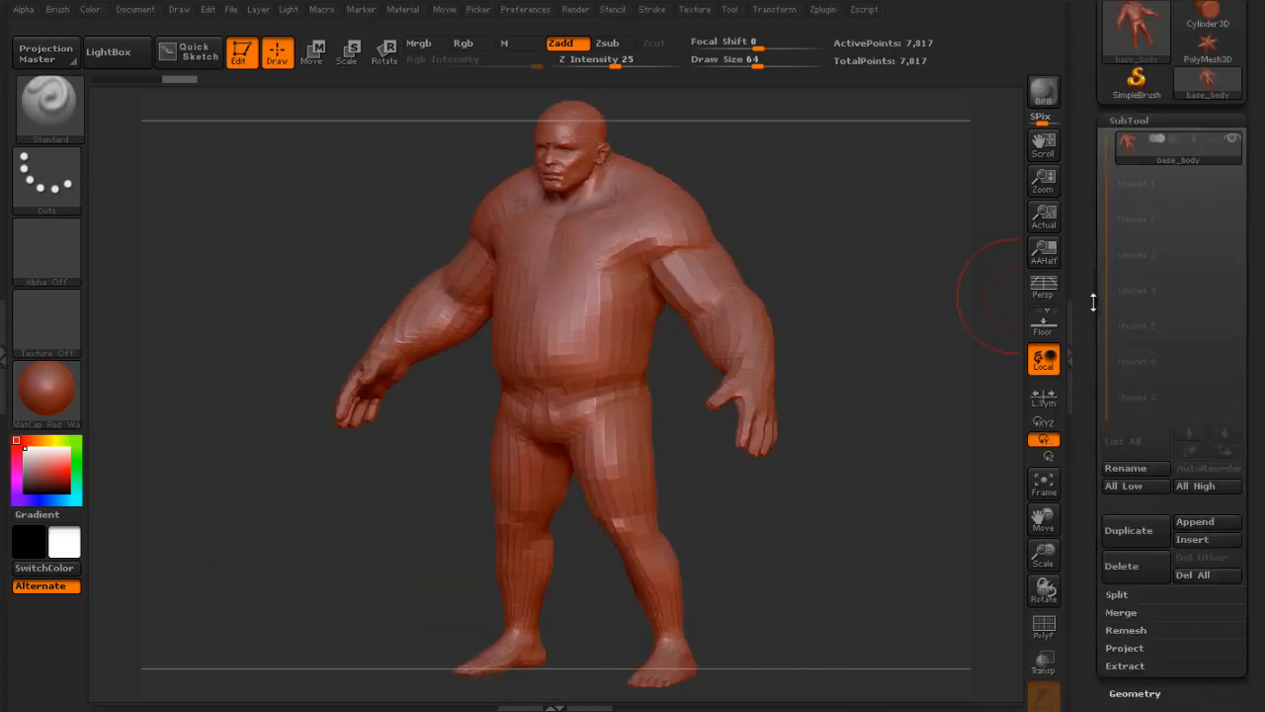
- Import jeans.obj as a separate tool, using PolyMesh3D as the placeholder
drag(1086, 308, 1083, 465)
click(1205, 209)
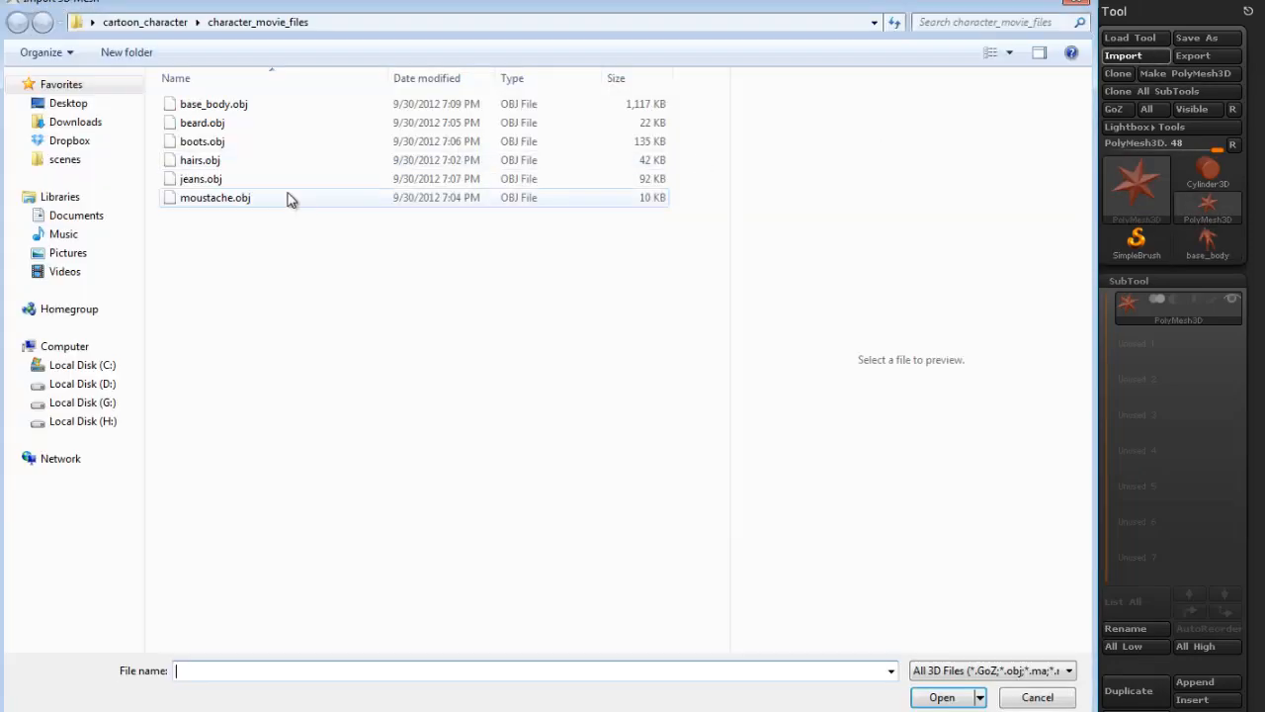
double_click(248, 187)
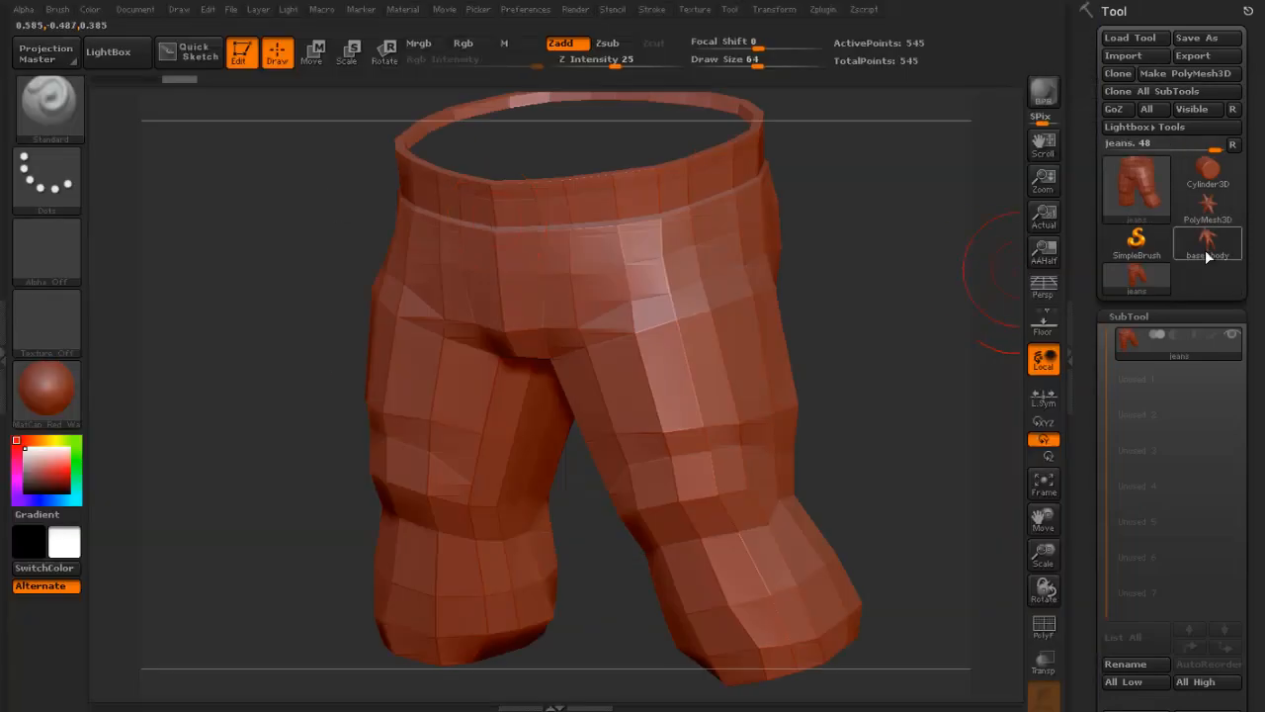
- Import boots.obj through a new PolyMesh3D placeholder, splitting its nonstandard polygons into quads and triangles
click(1207, 211)
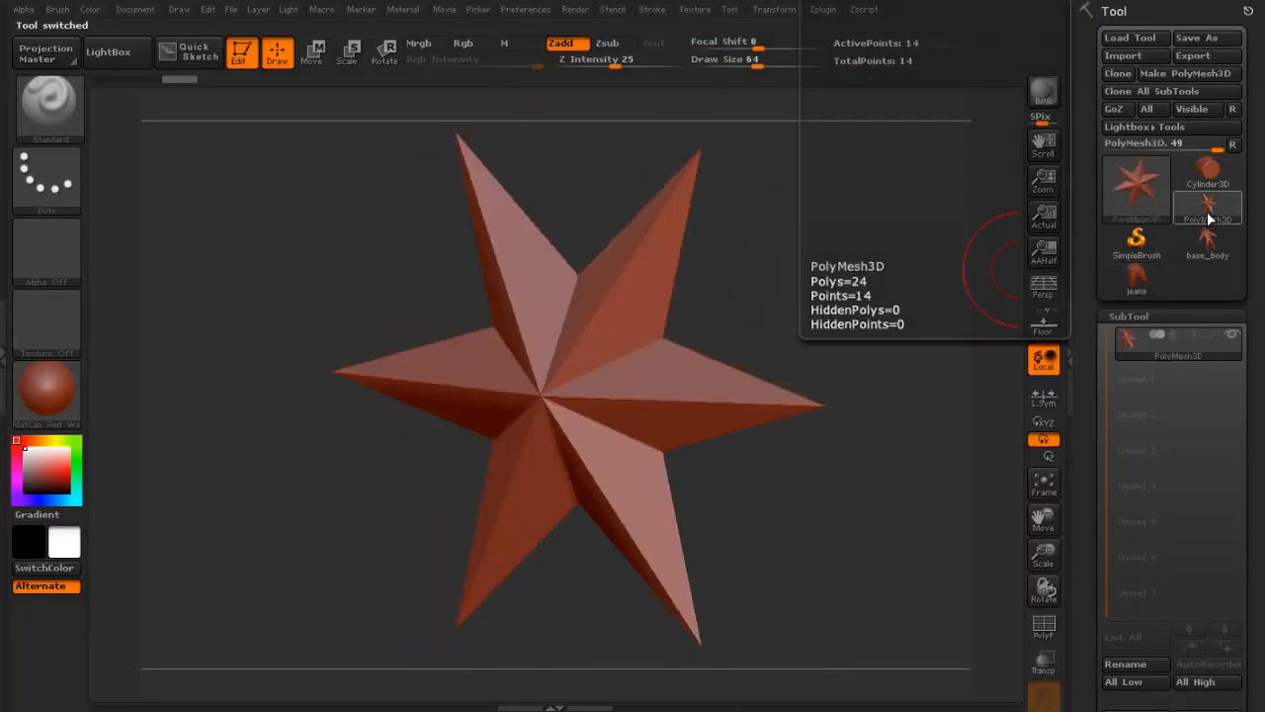
click(1121, 55)
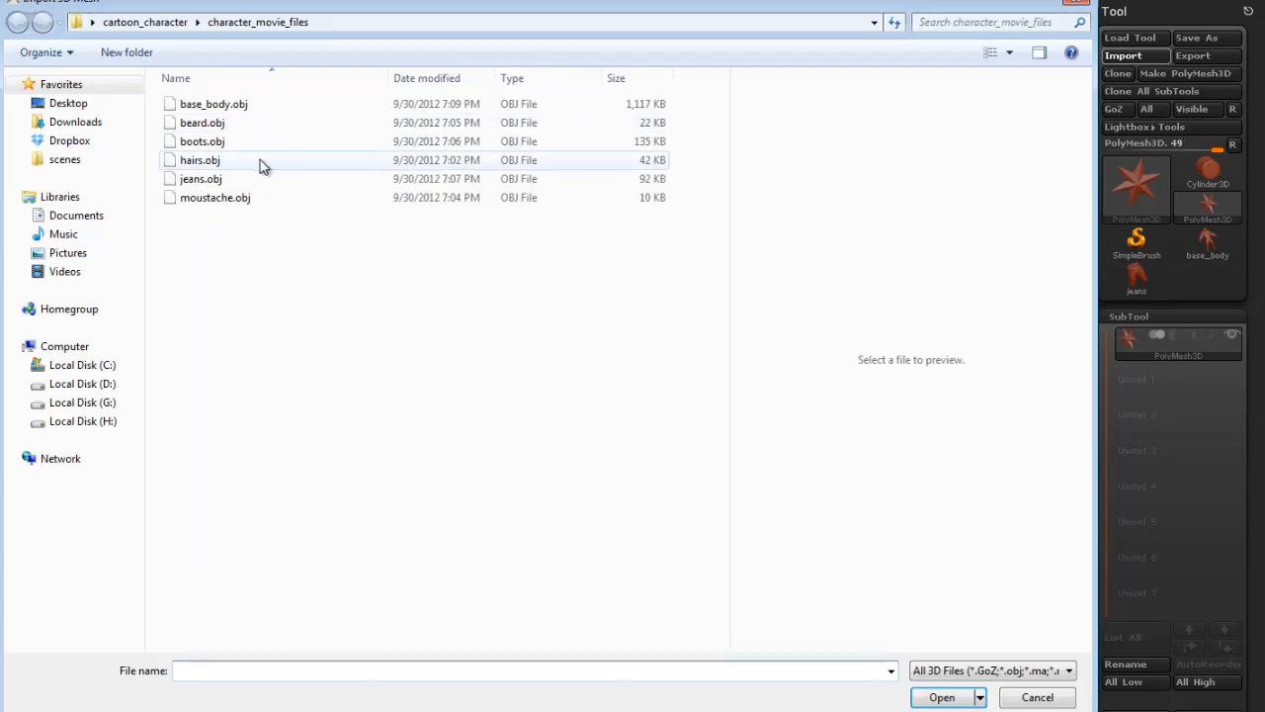
double_click(240, 142)
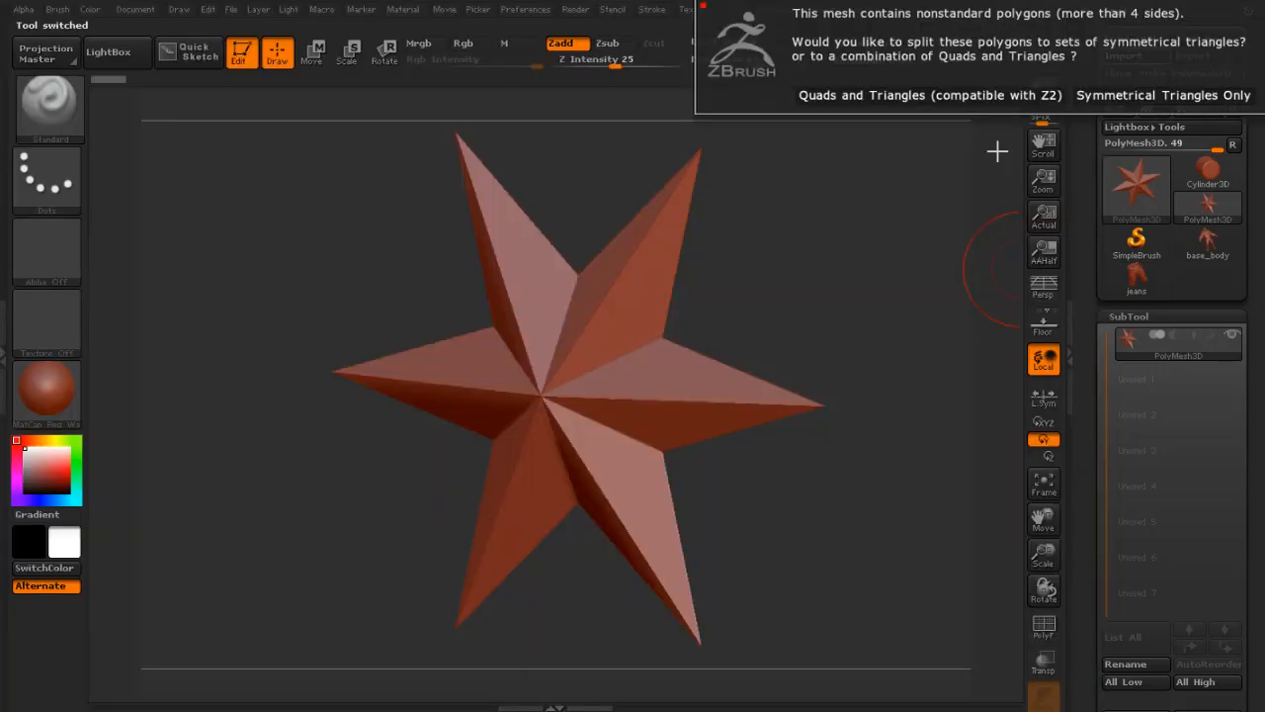
click(936, 96)
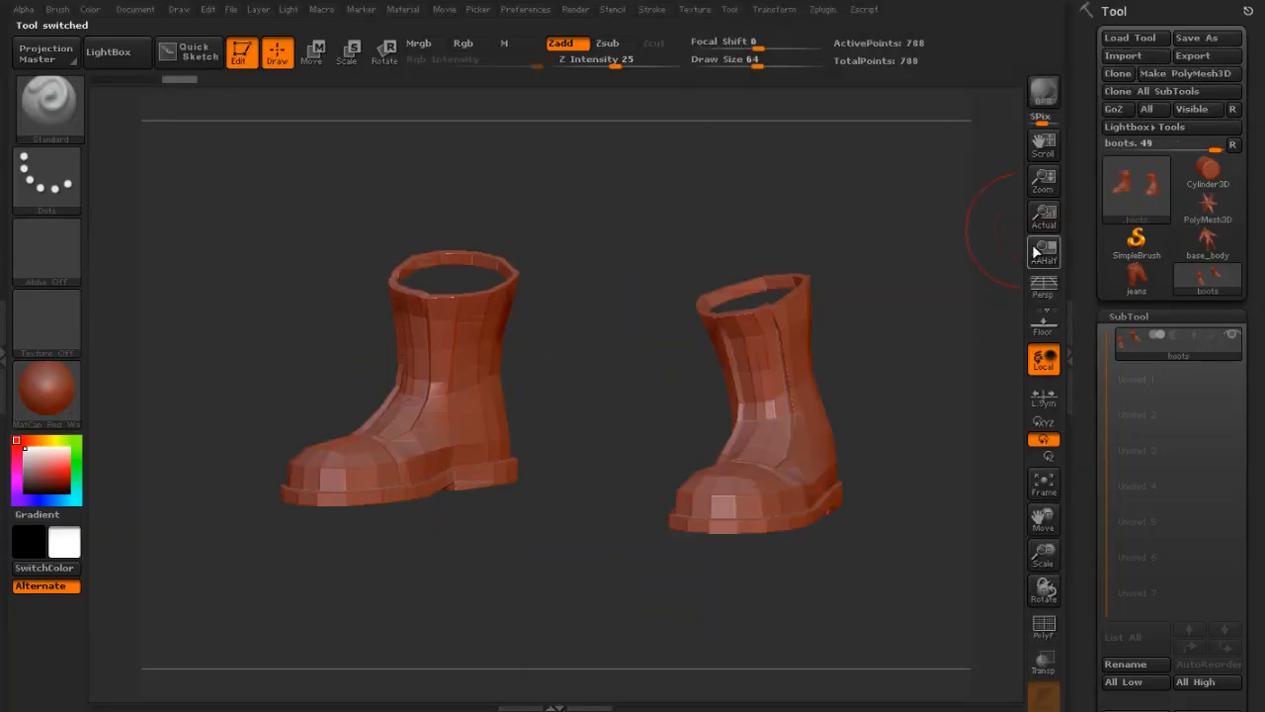
- Append the jeans and boots meshes as subtools of base_body
click(1207, 240)
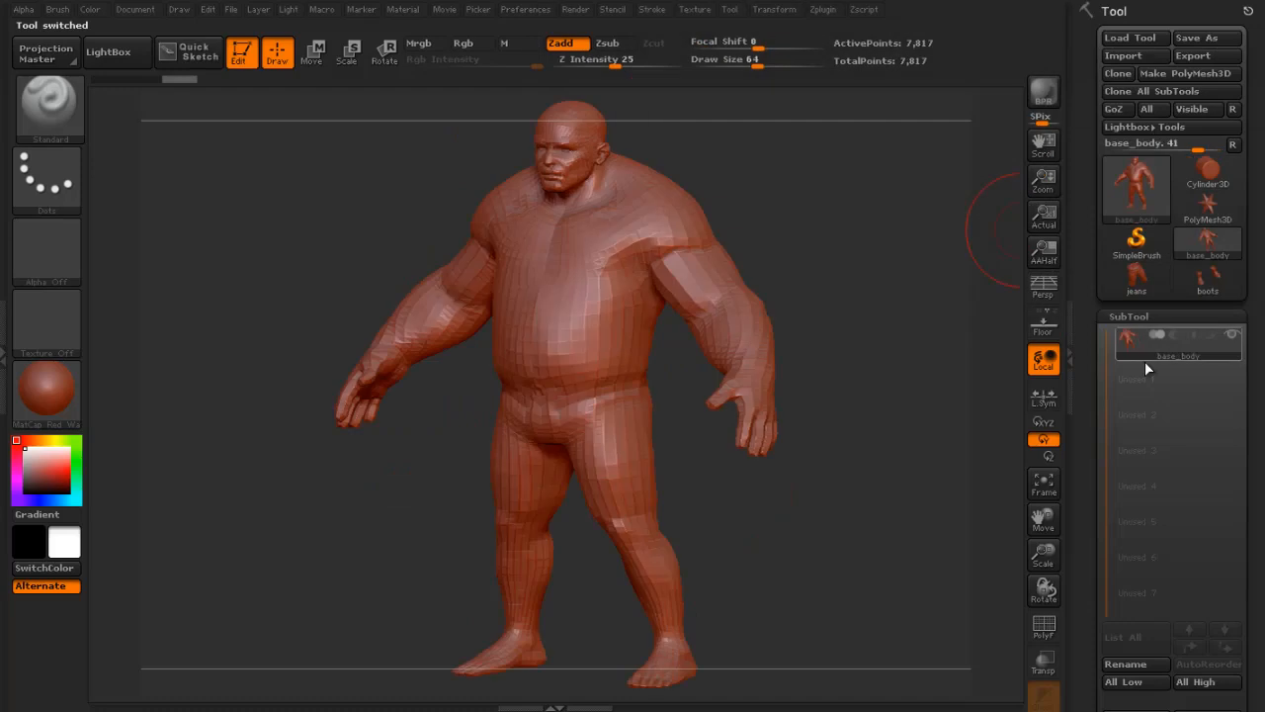
drag(1092, 607, 1089, 510)
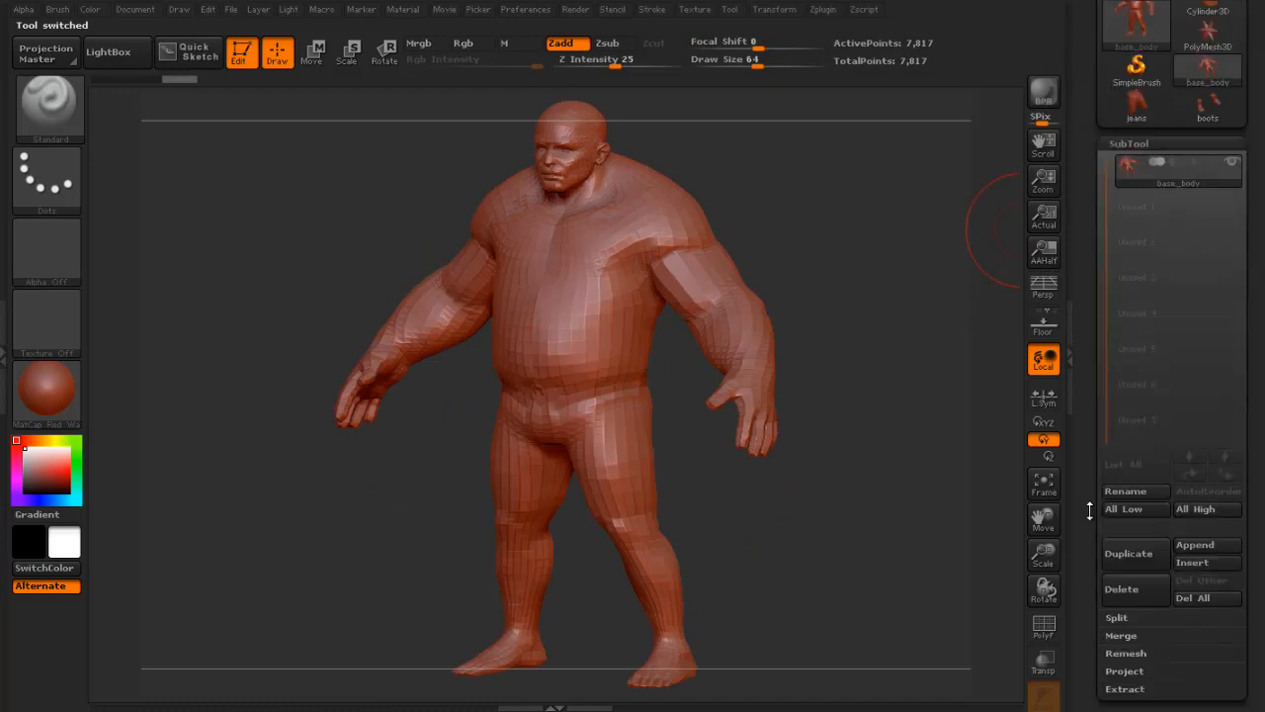
click(1208, 546)
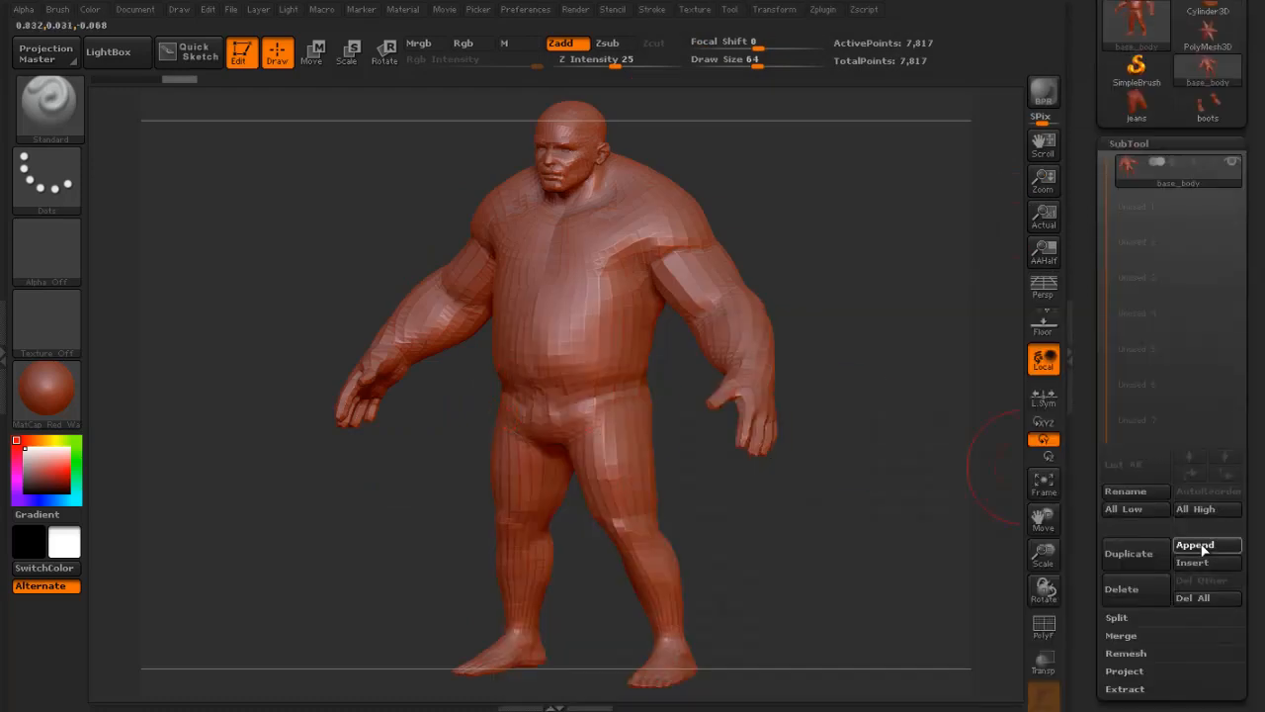
click(1202, 546)
click(763, 361)
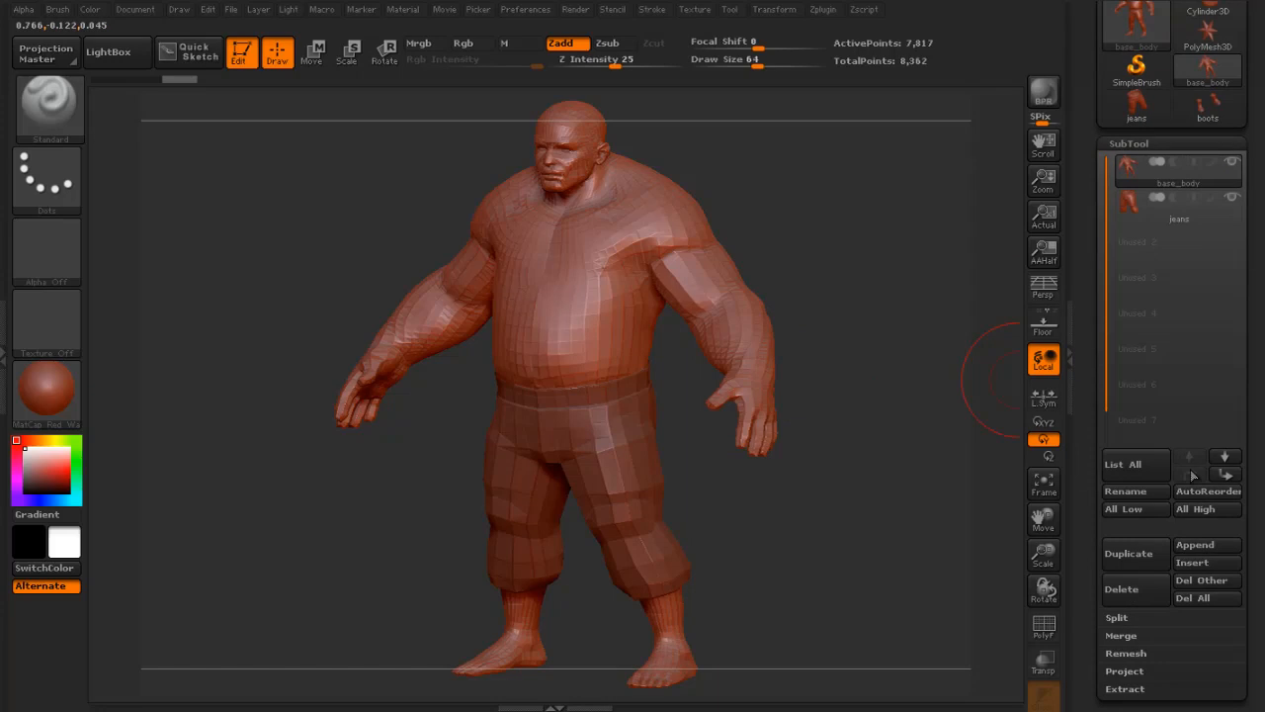
click(1203, 546)
click(830, 358)
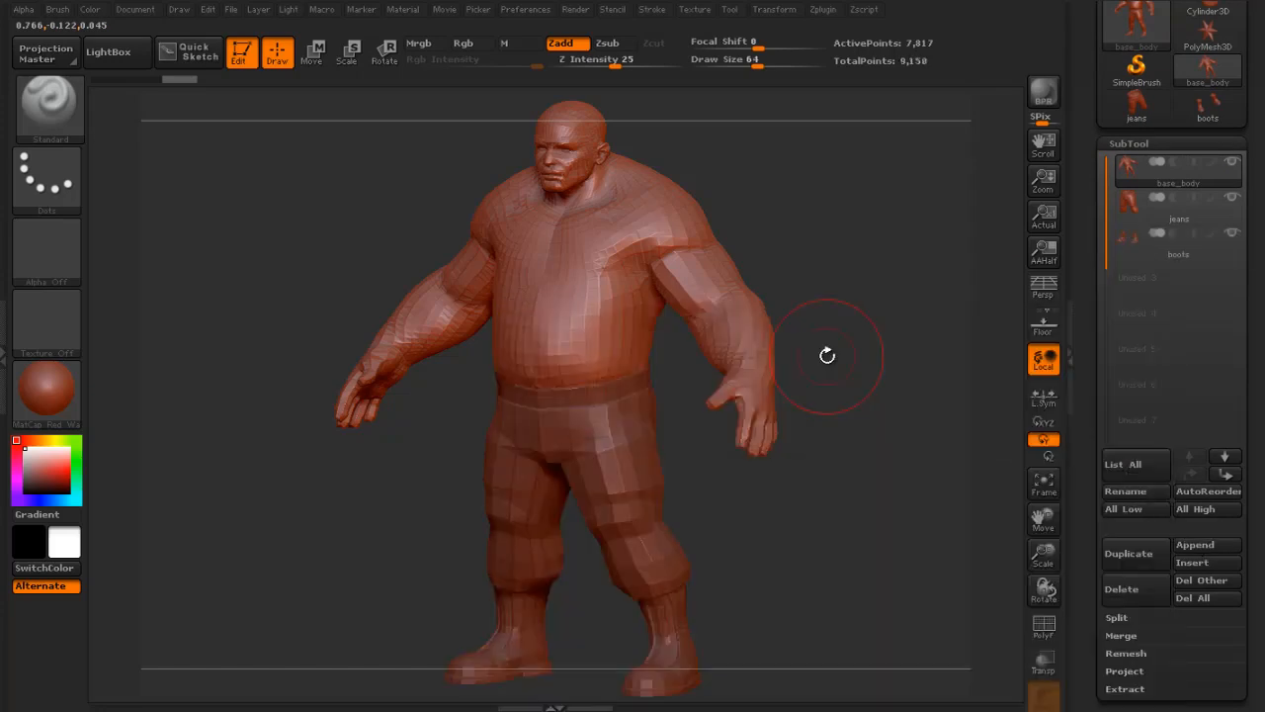
- Import moustache.obj in place of the spare boots1 tool and beard.obj in place of the spare jeans1 tool
click(1208, 103)
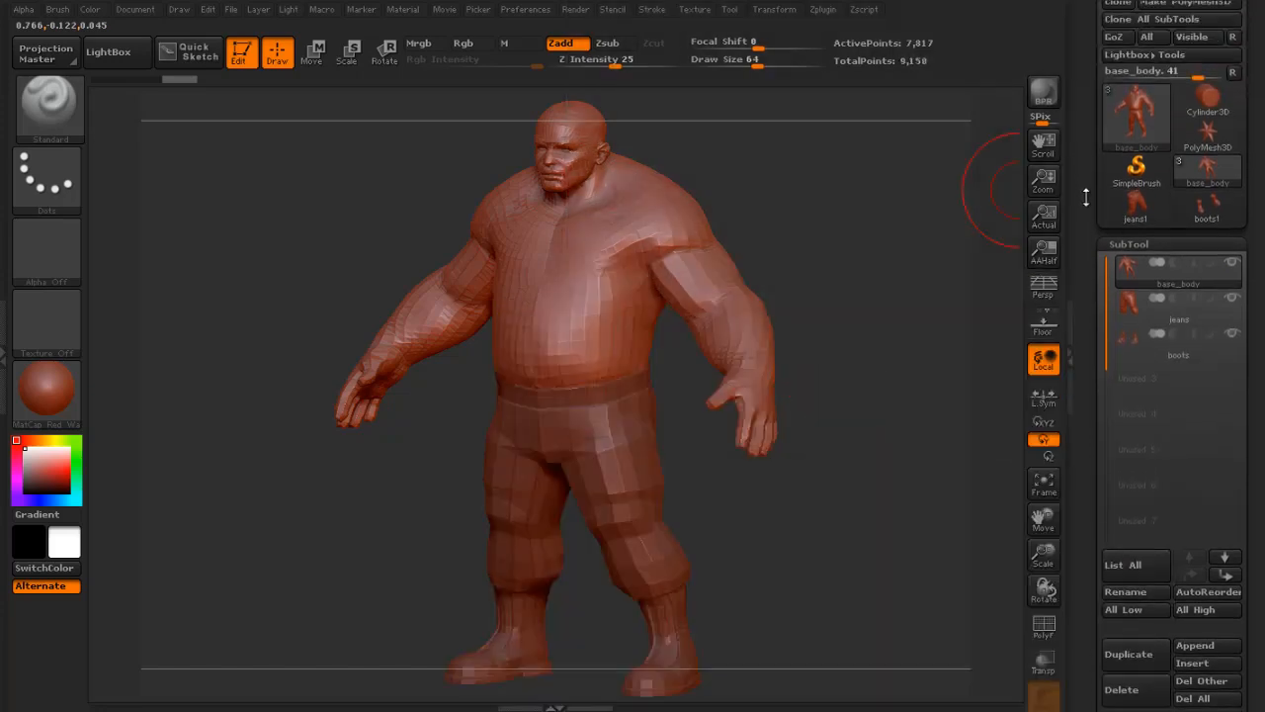
scroll(1115, 30, up, 2)
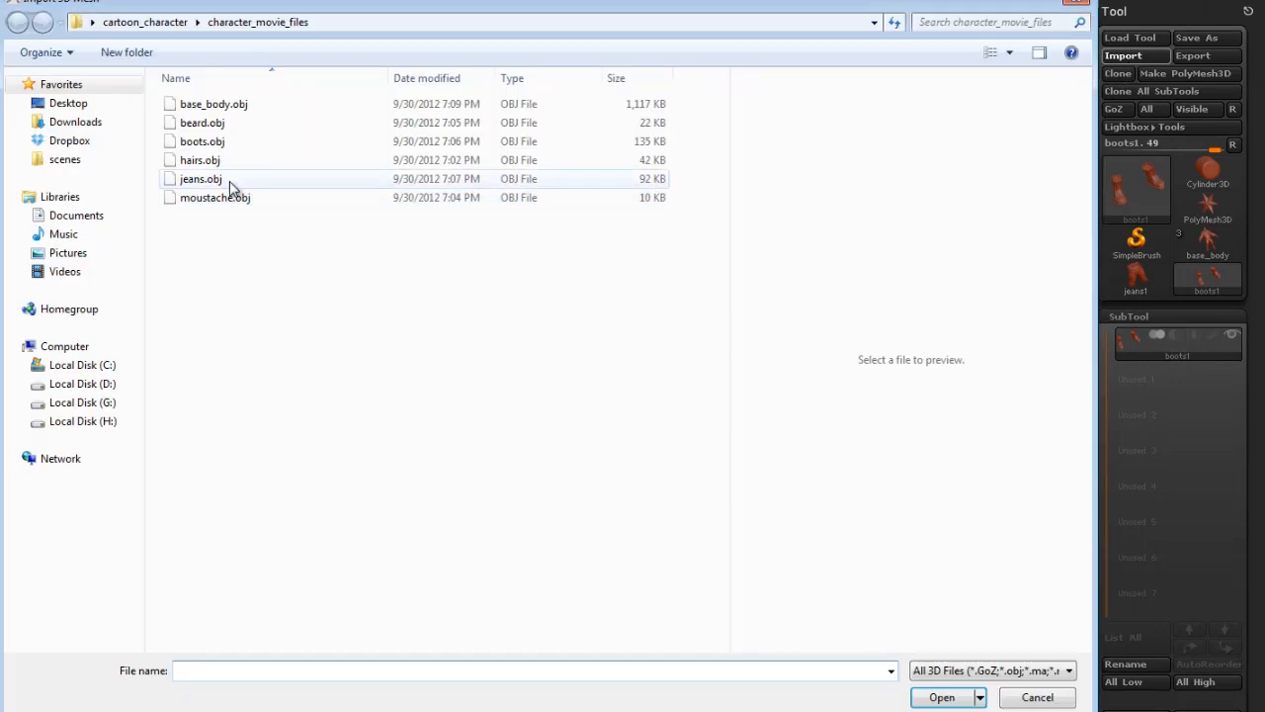
double_click(224, 198)
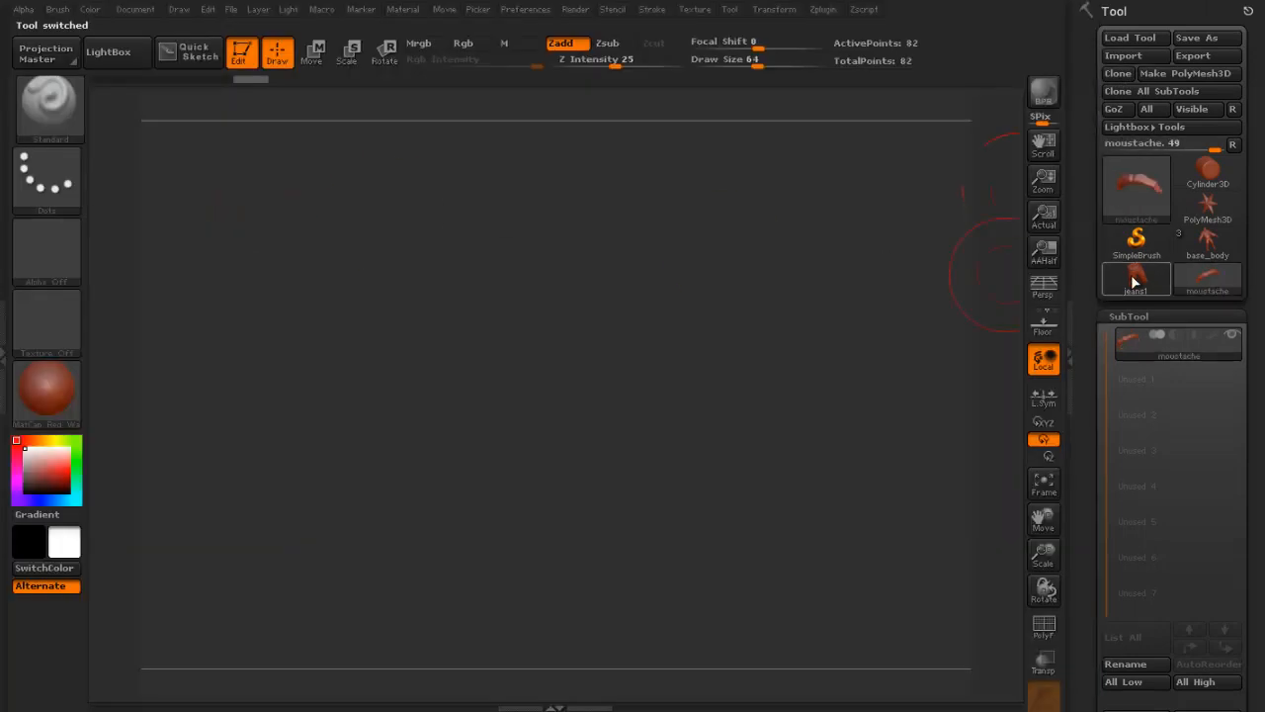
click(1134, 281)
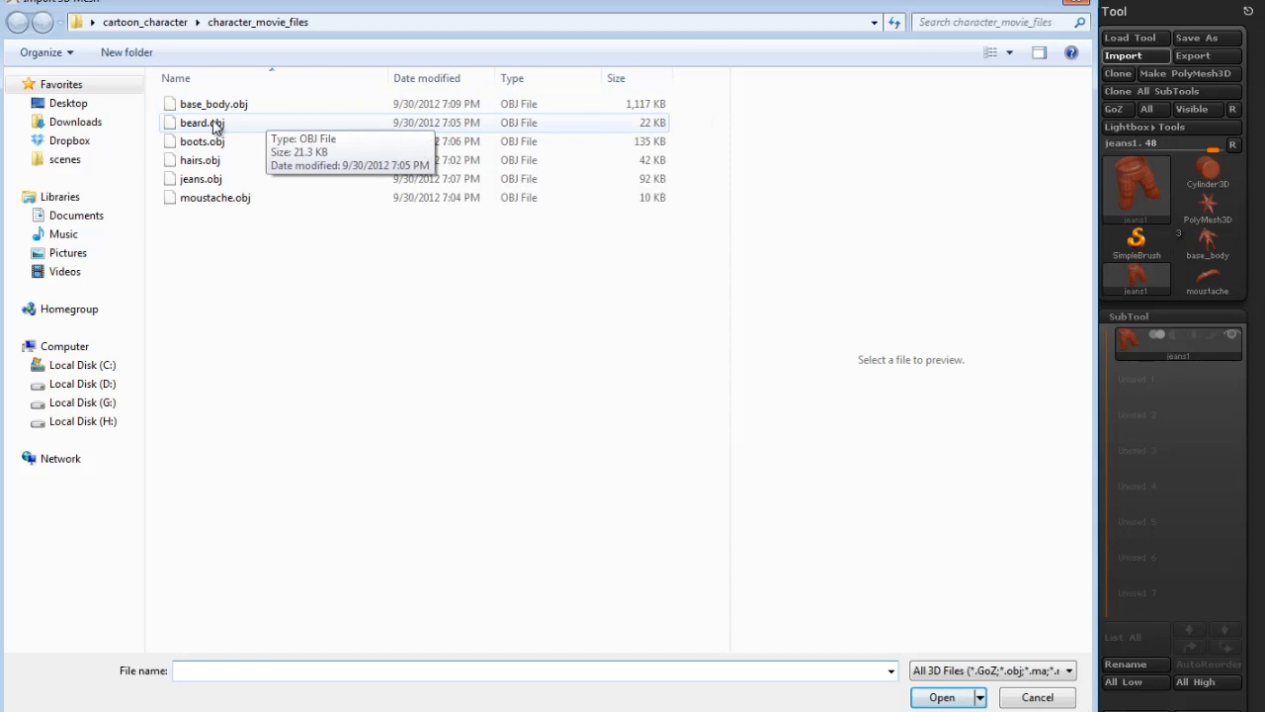
double_click(203, 122)
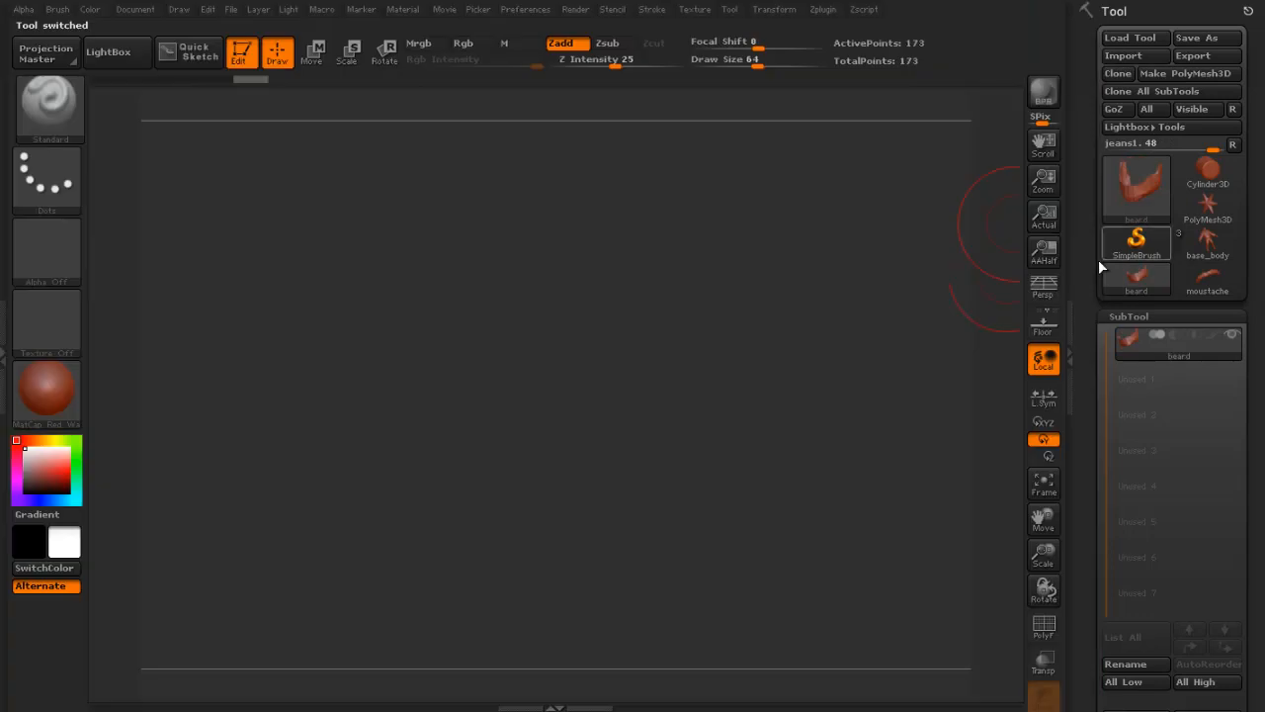
- Append the moustache and beard meshes as subtools of base_body
drag(1080, 262, 1089, 294)
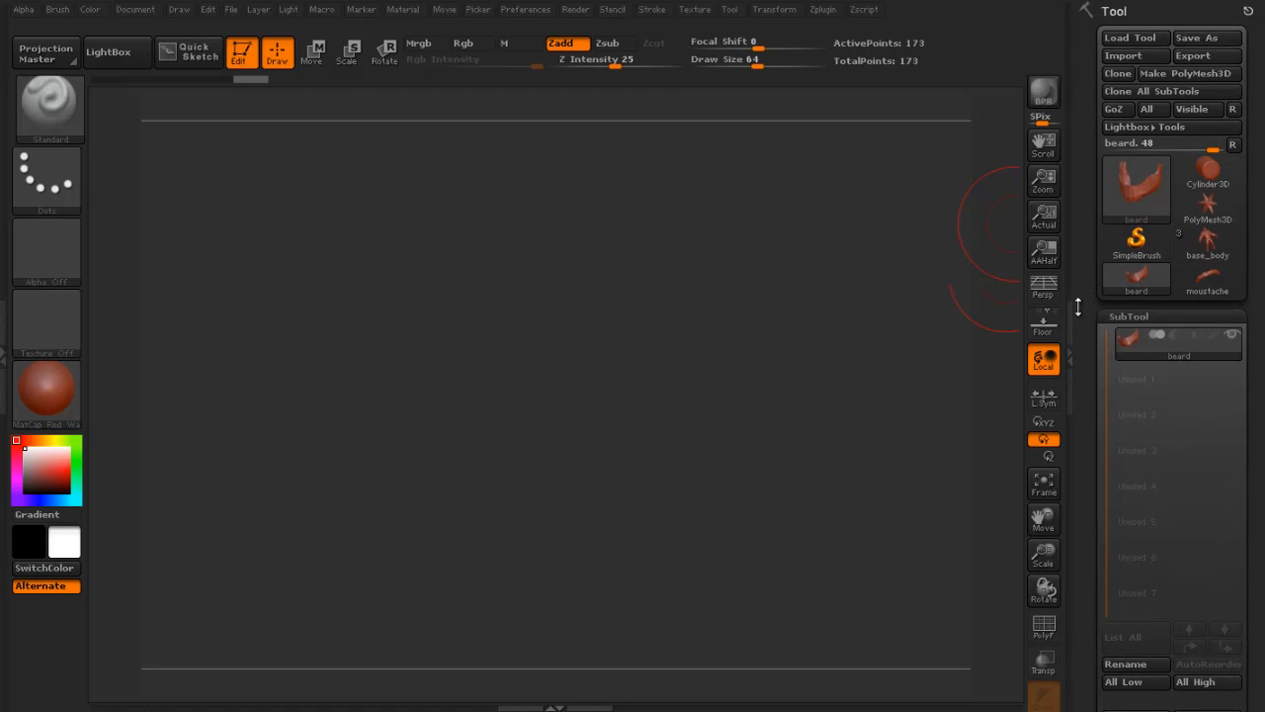
click(1200, 237)
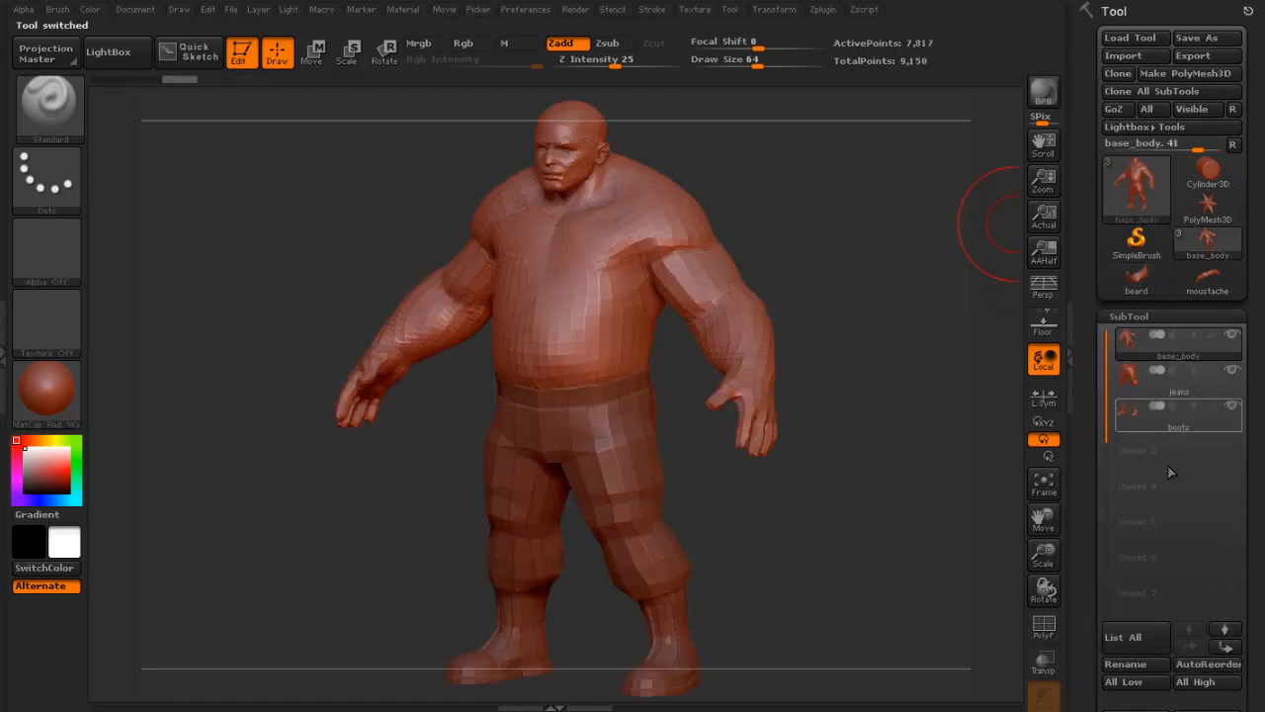
drag(1089, 607, 1121, 547)
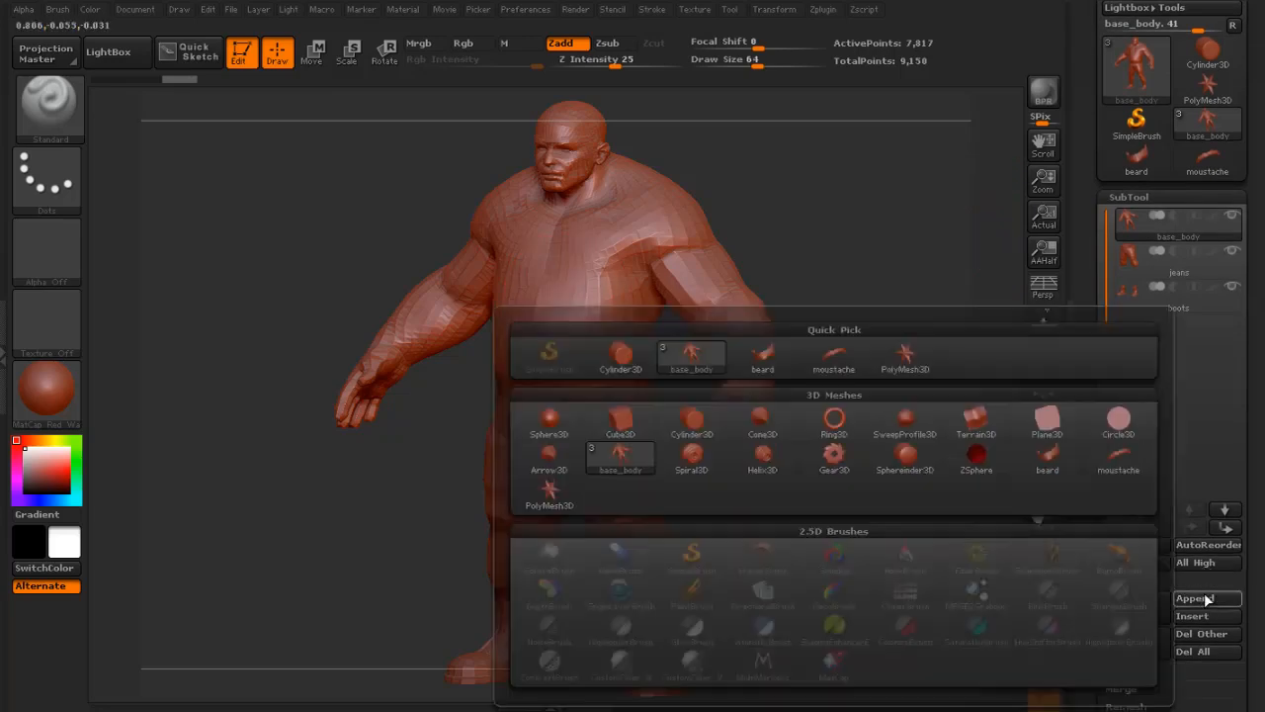
click(1207, 597)
click(835, 361)
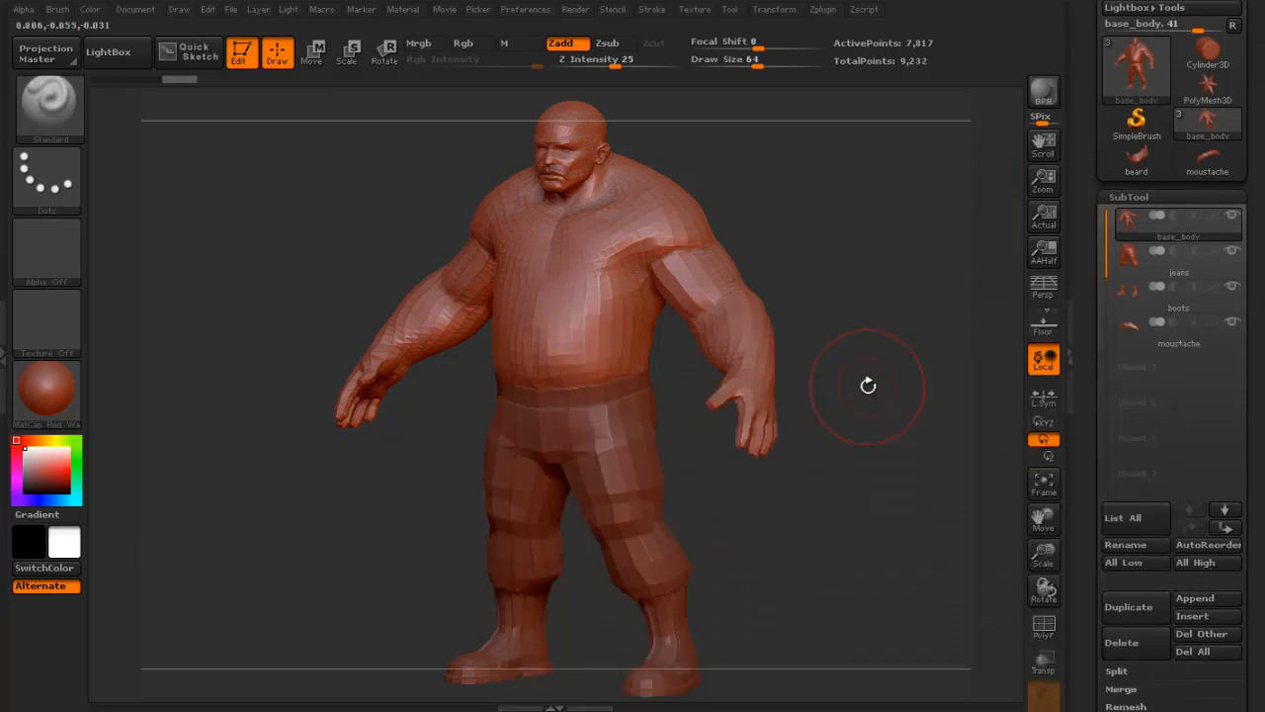
click(1206, 601)
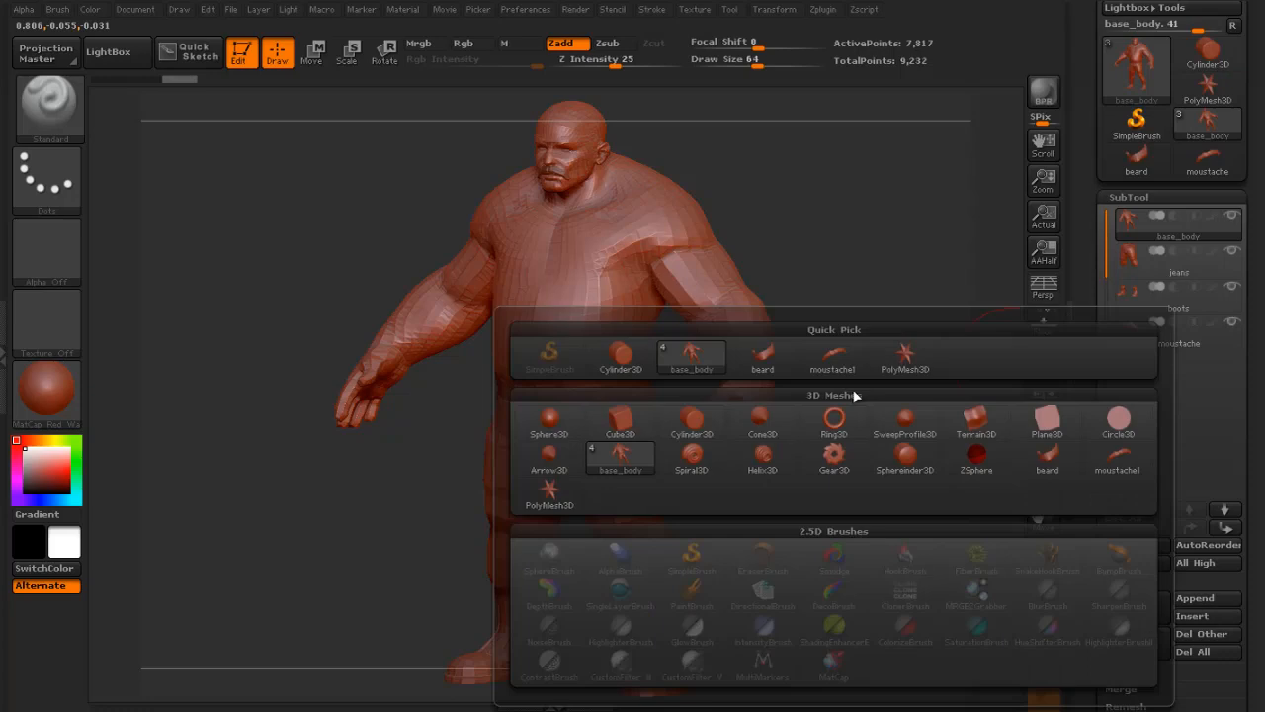
click(763, 358)
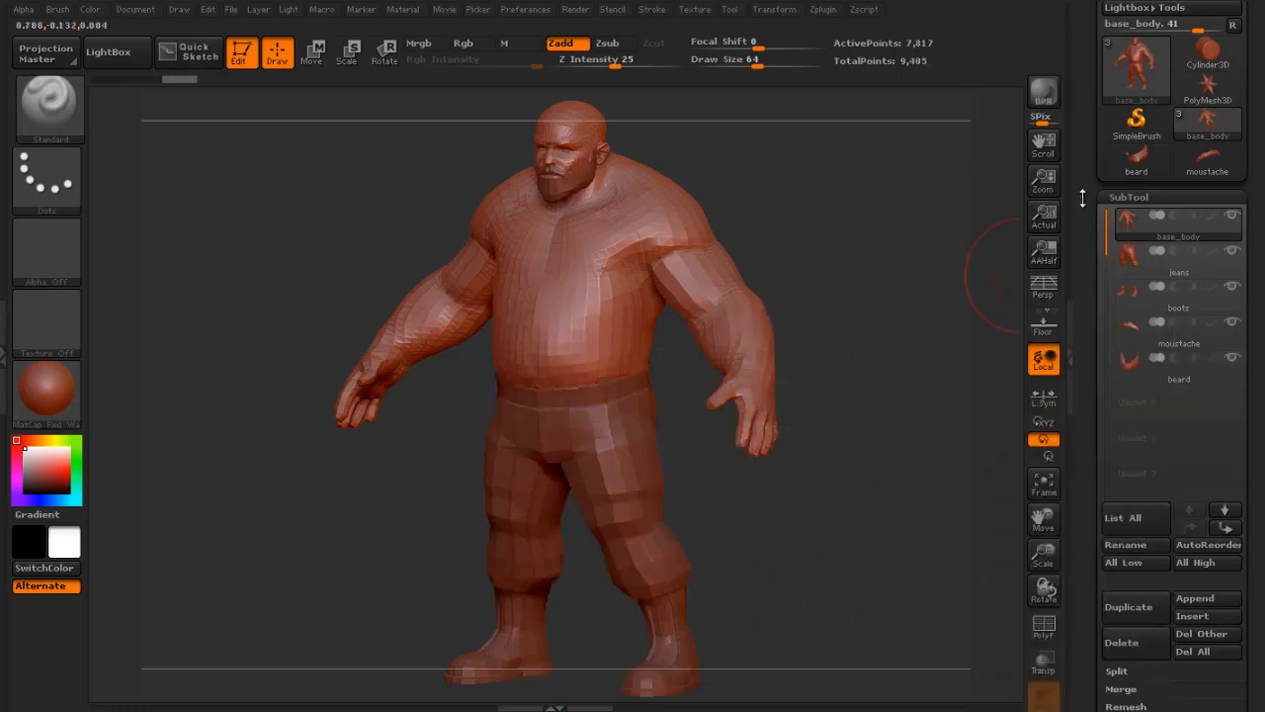
- Import hairs.obj in place of the spare moustache1 tool
drag(1082, 198, 1080, 245)
click(1201, 207)
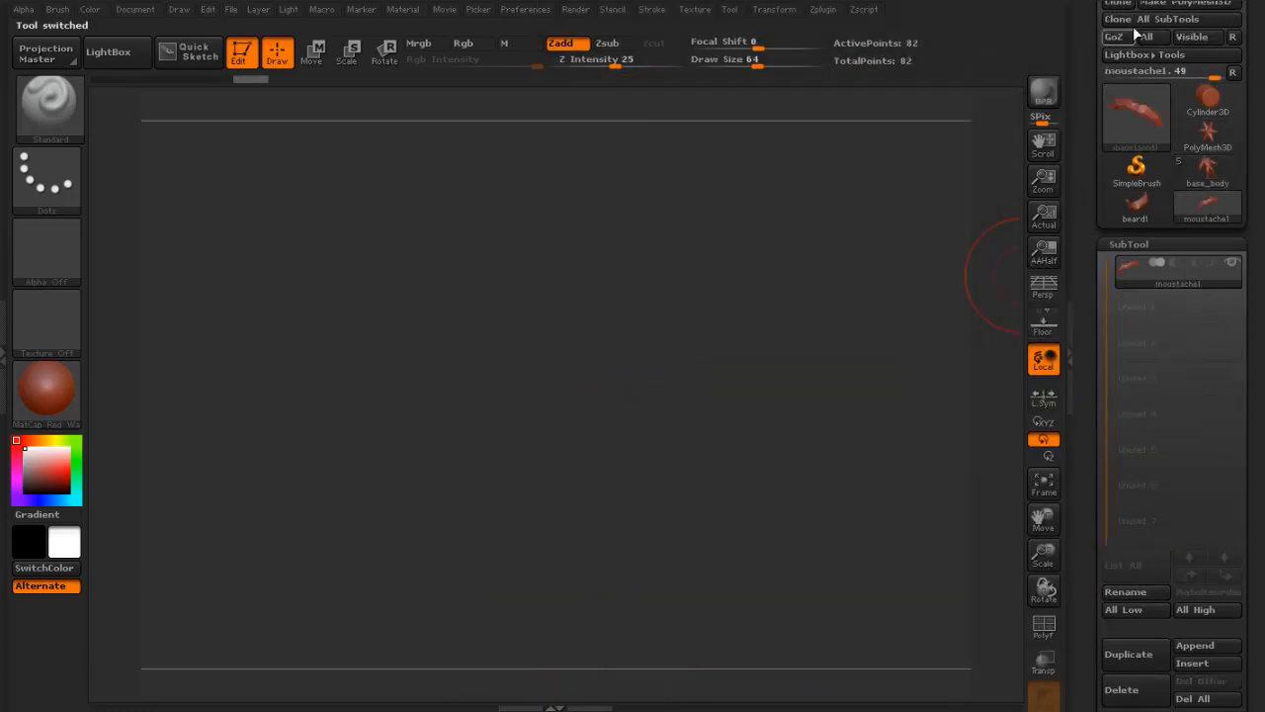
drag(1086, 44, 1087, 89)
click(1127, 36)
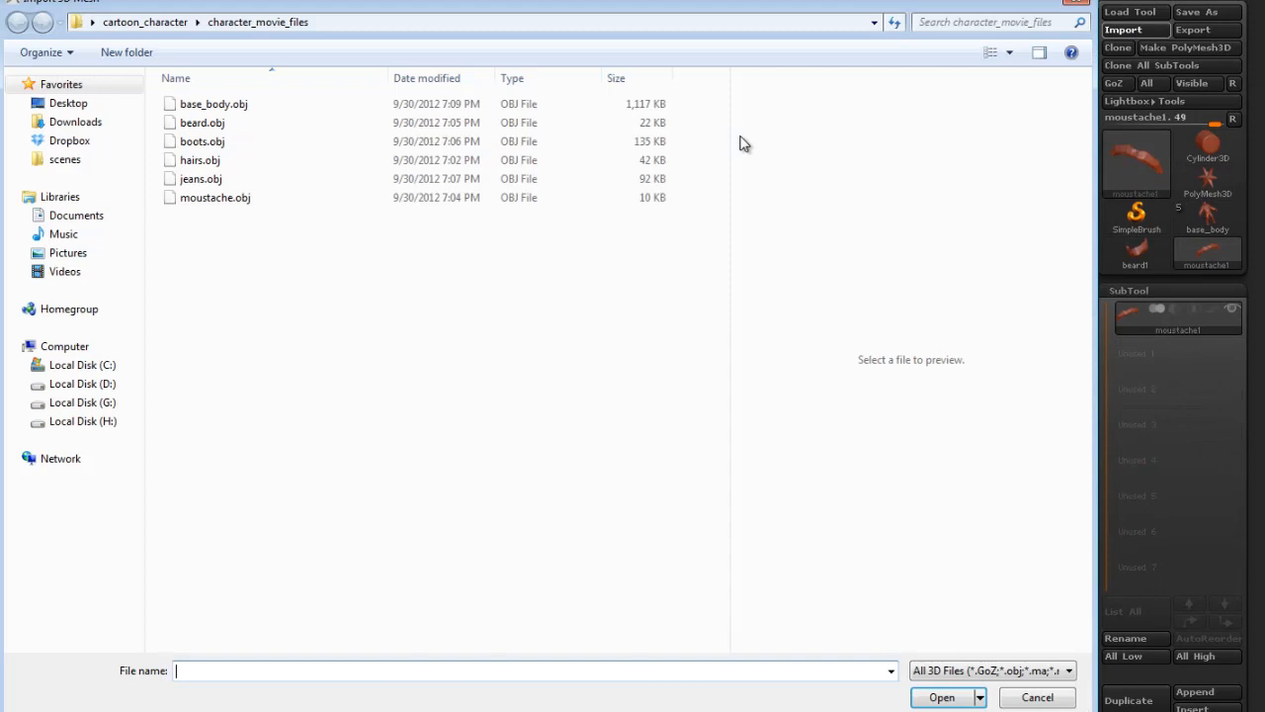
double_click(213, 160)
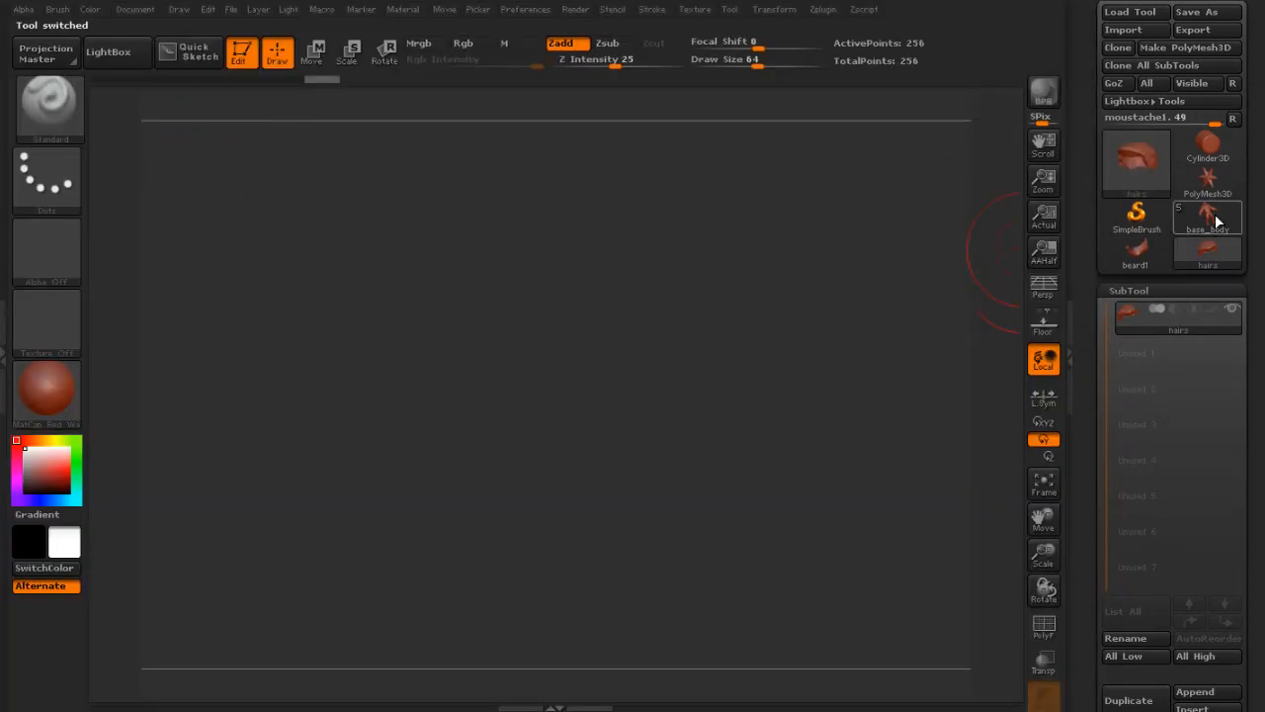
- Append the hairs mesh as a subtool of base_body
click(1210, 216)
click(1195, 694)
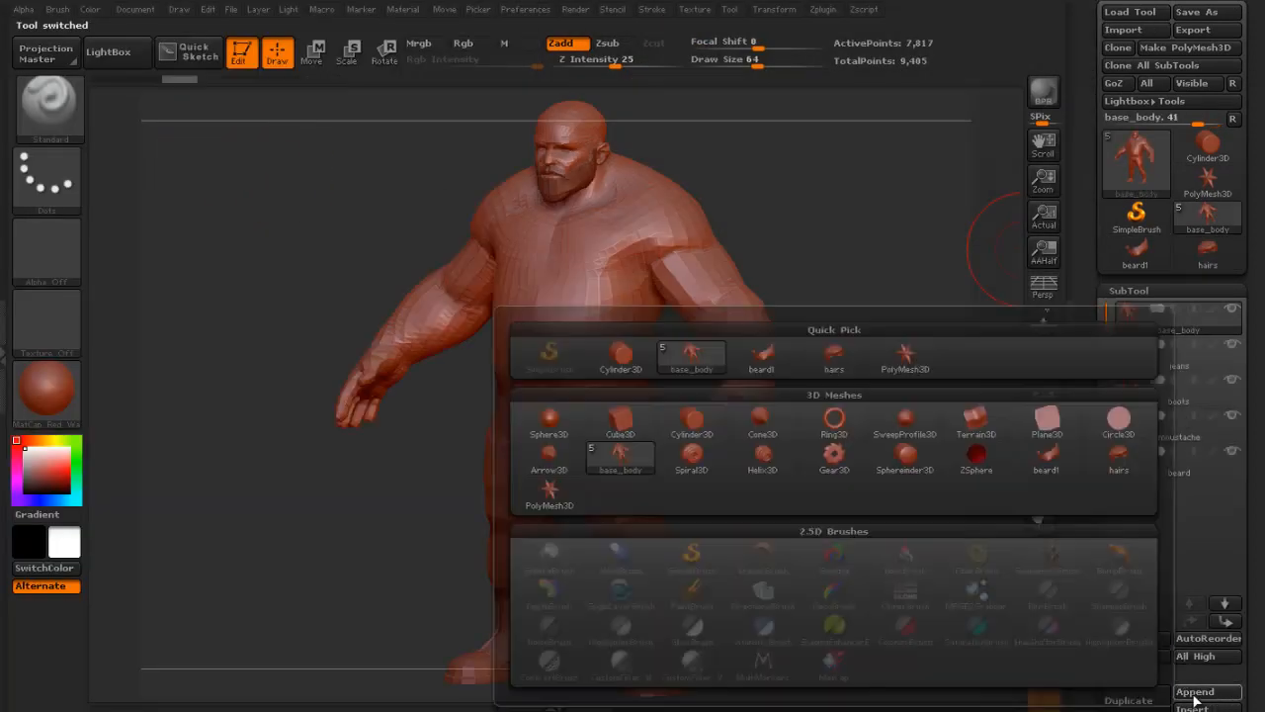
click(831, 356)
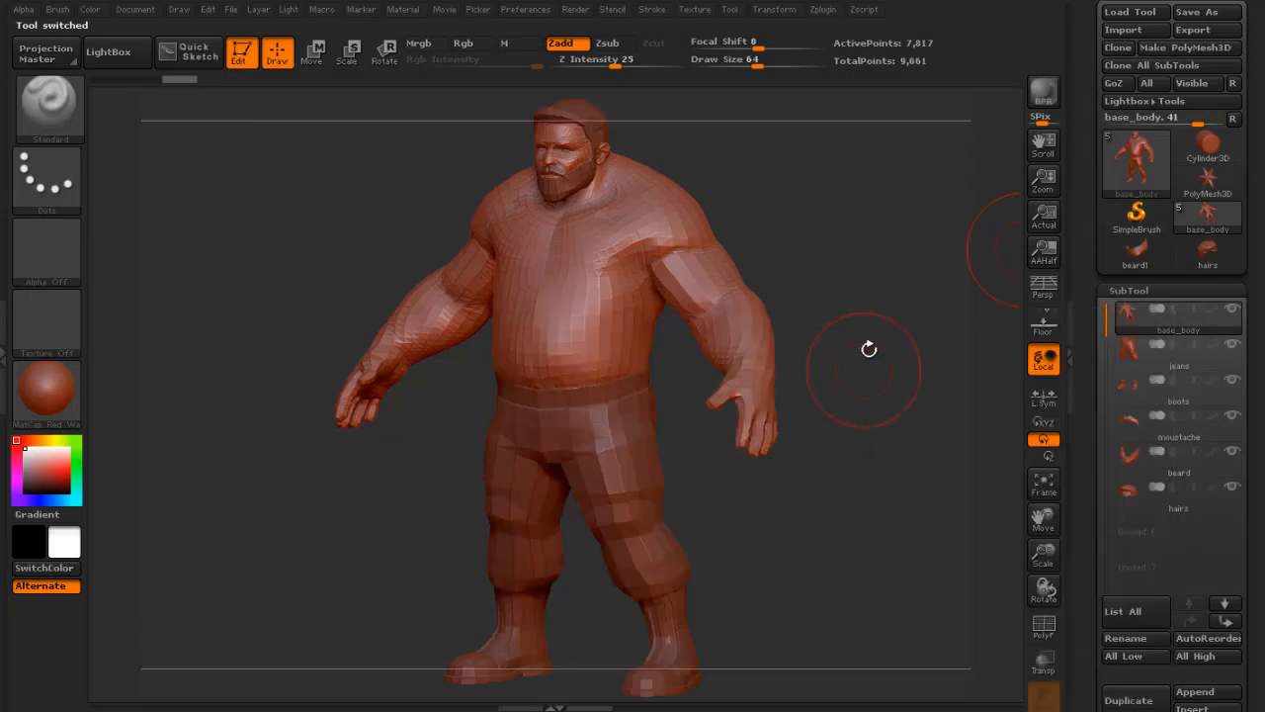
- Turn on perspective for the view of the assembled character
drag(870, 345, 882, 193)
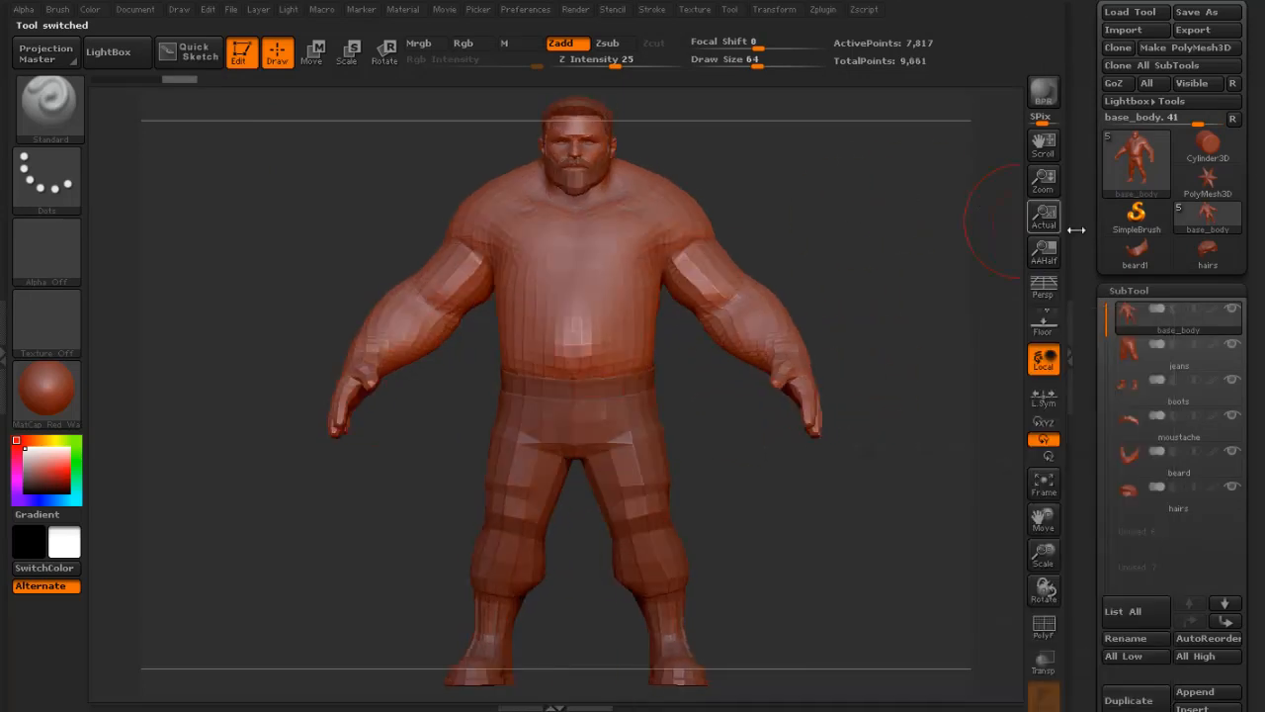
drag(897, 246, 871, 238)
key(p)
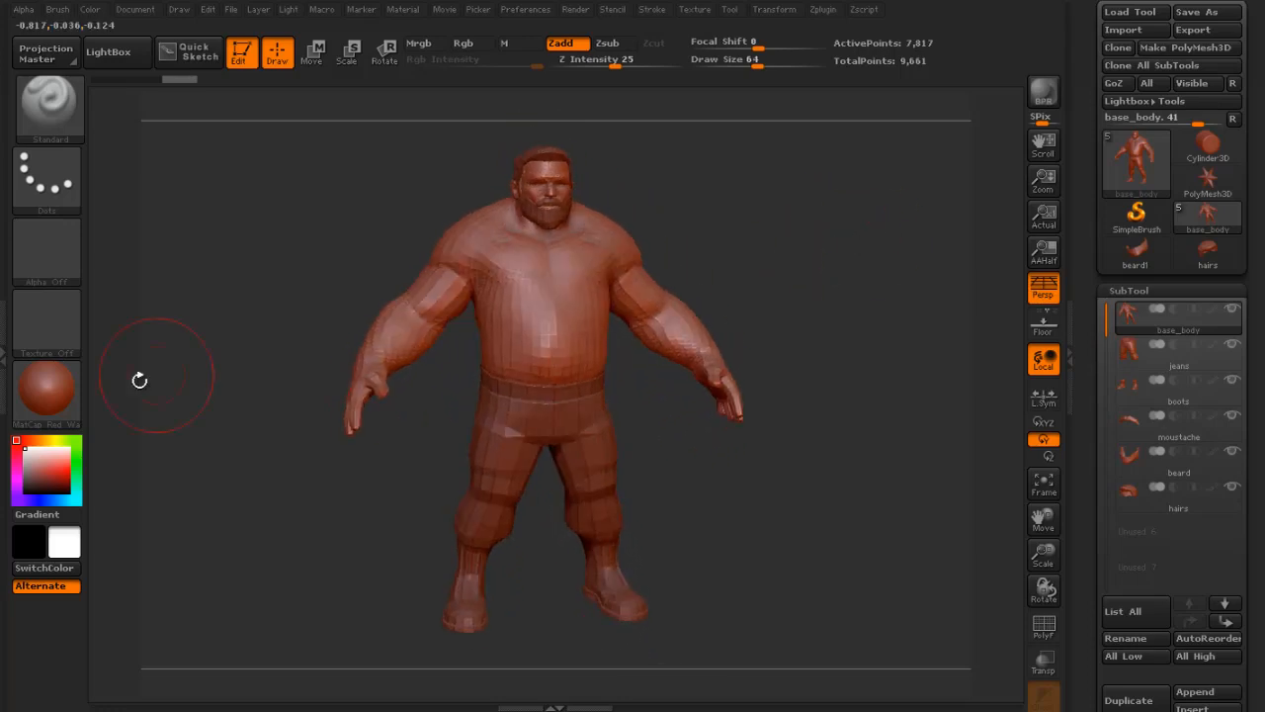
- Change the character's material to the grey x_undoz_Blinn MatCap and check it from several angles
click(59, 395)
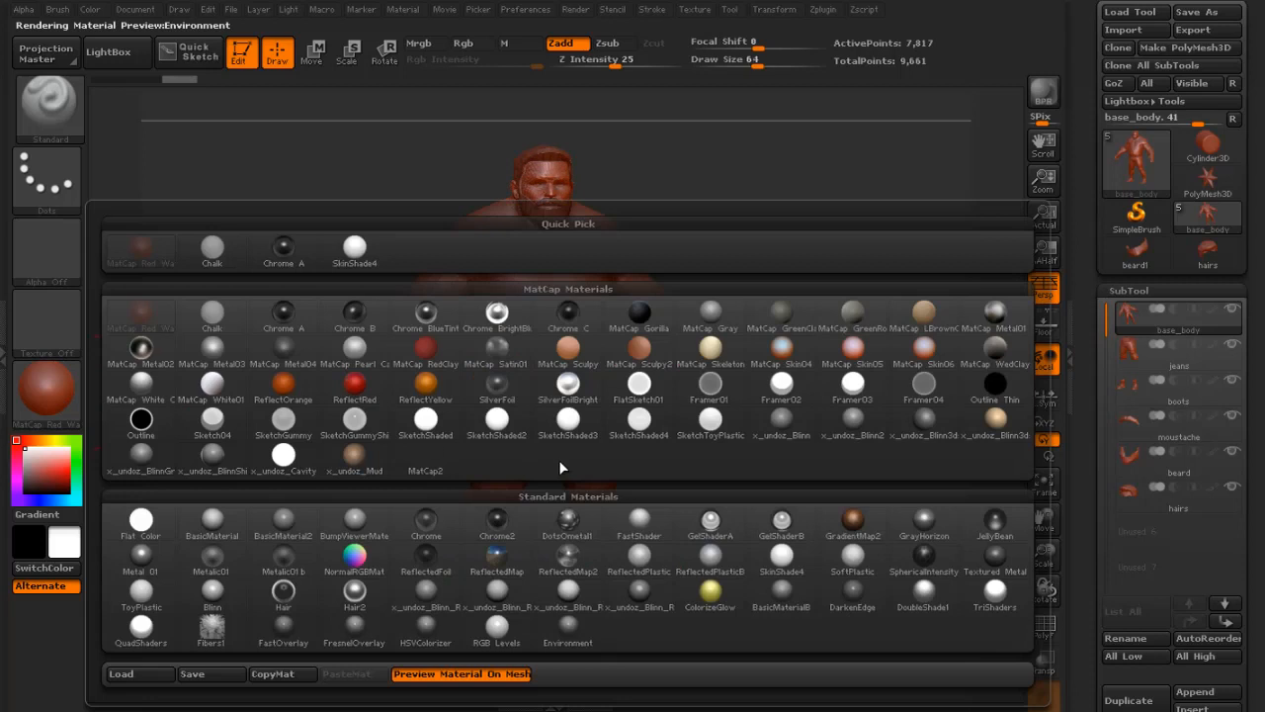
click(782, 436)
drag(850, 381, 787, 380)
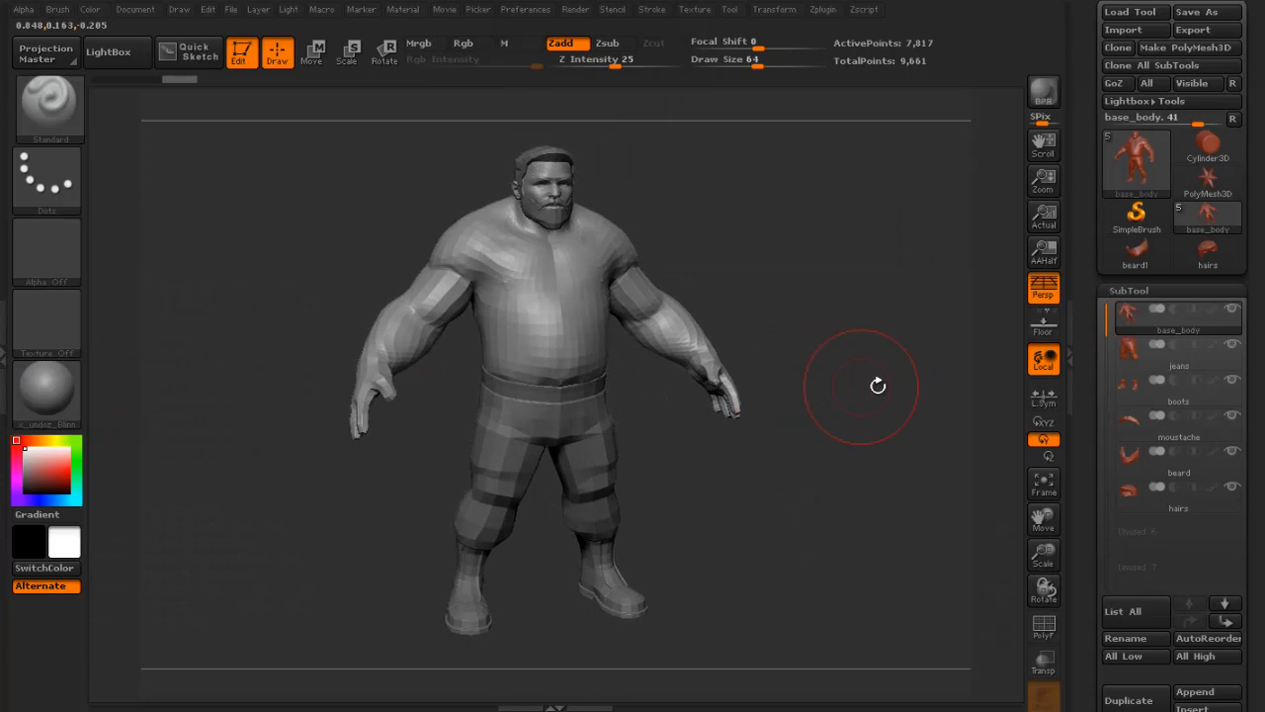
drag(877, 386, 830, 387)
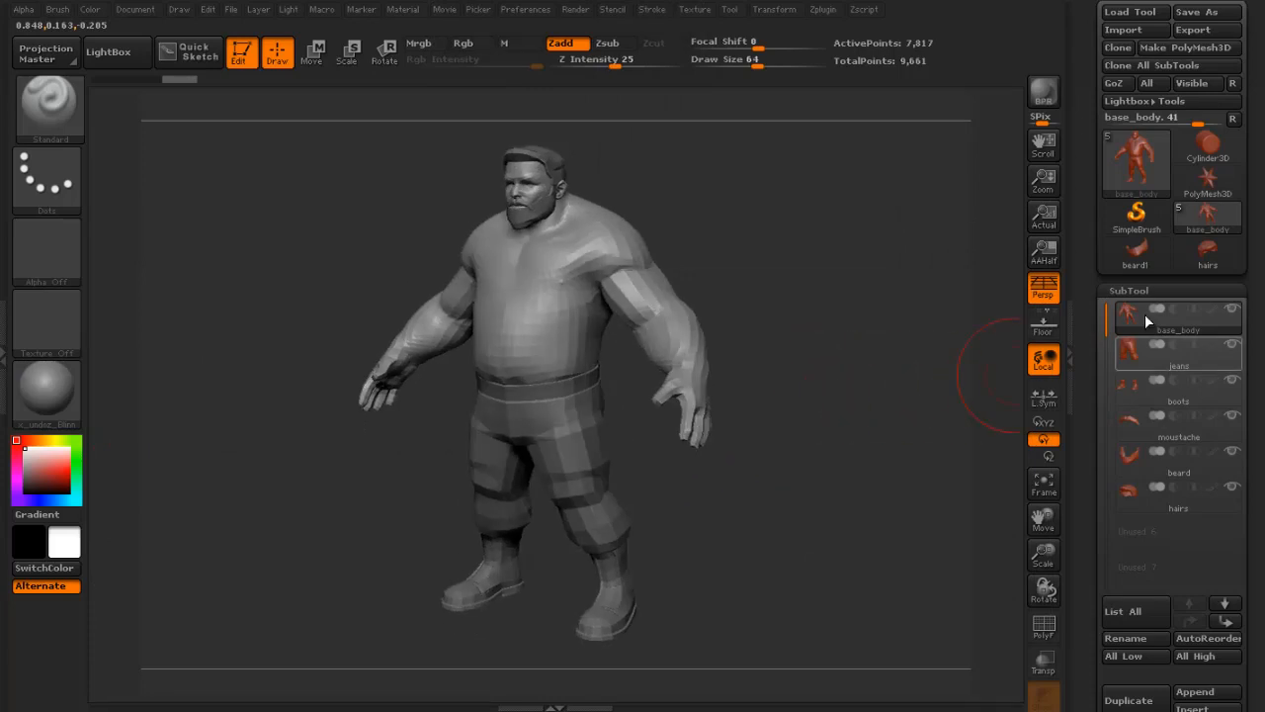
- Save the assembled character as a ZTool file named character_details_0x in the character_movie_files folder
drag(1251, 242, 1251, 308)
click(1205, 38)
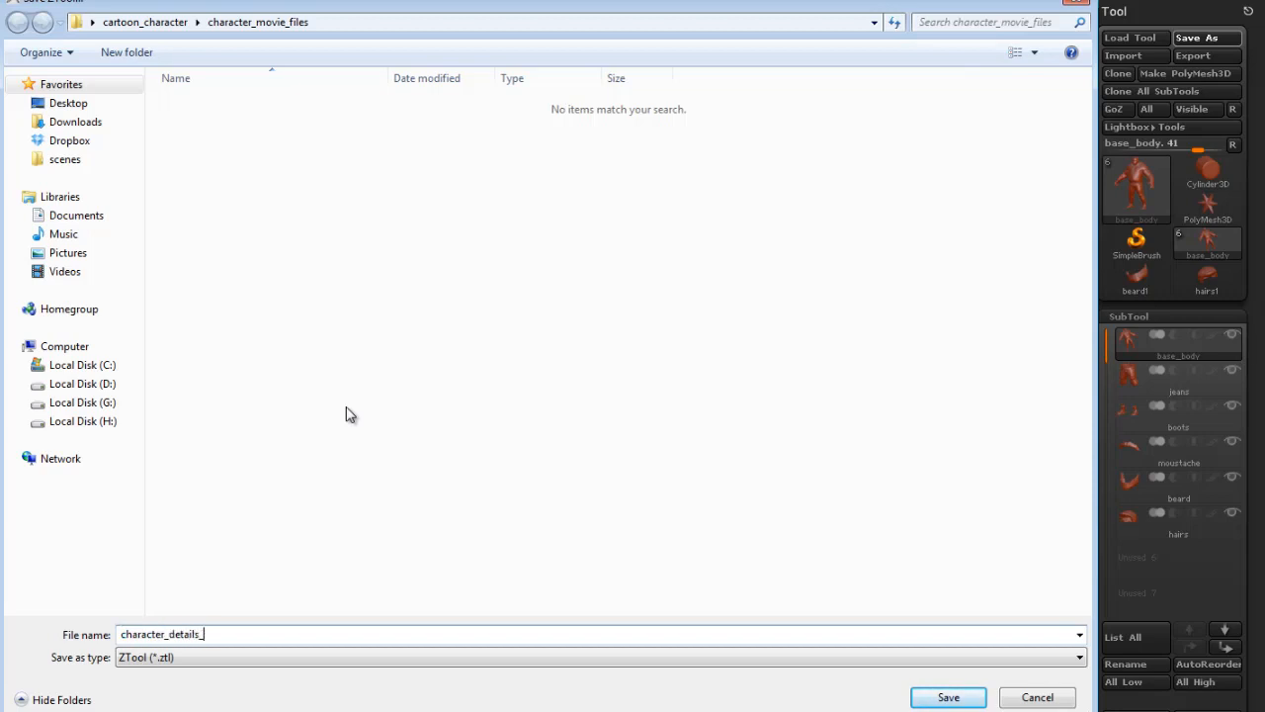
text(character_details_0x)
key(Return)
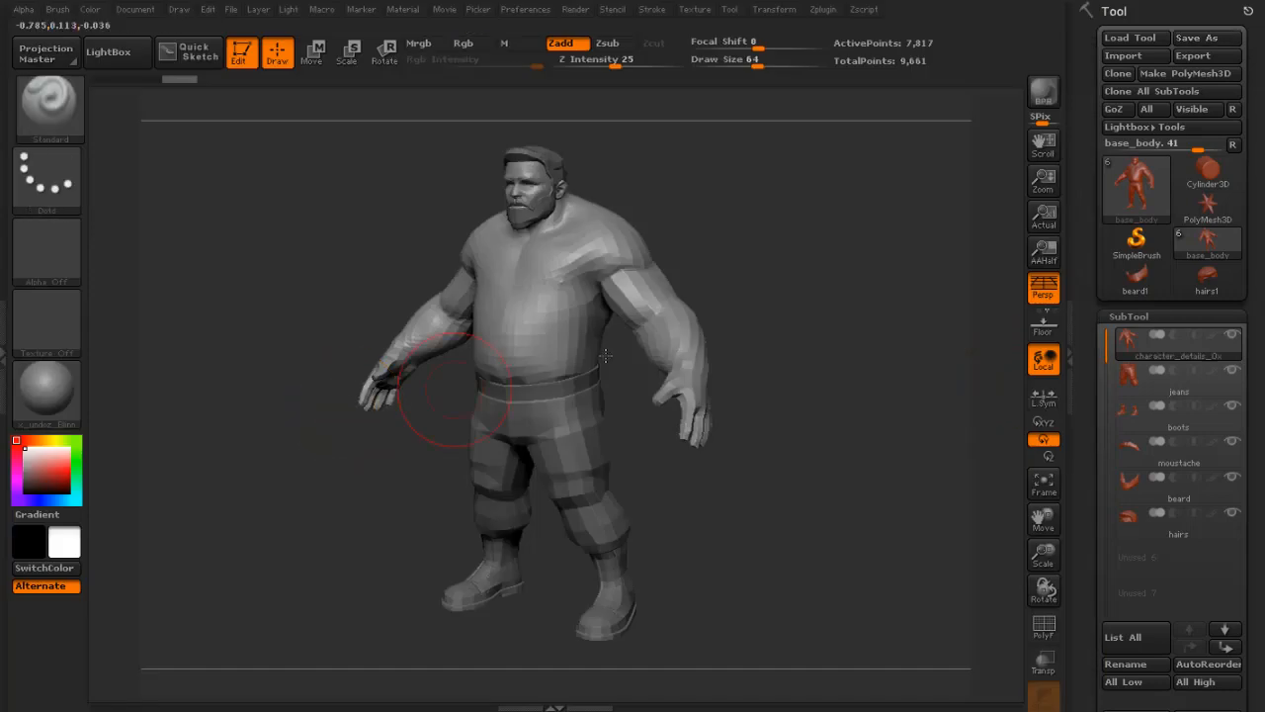
- Import eyes.obj in place of the spare hairs1 tool
drag(1000, 531, 1010, 532)
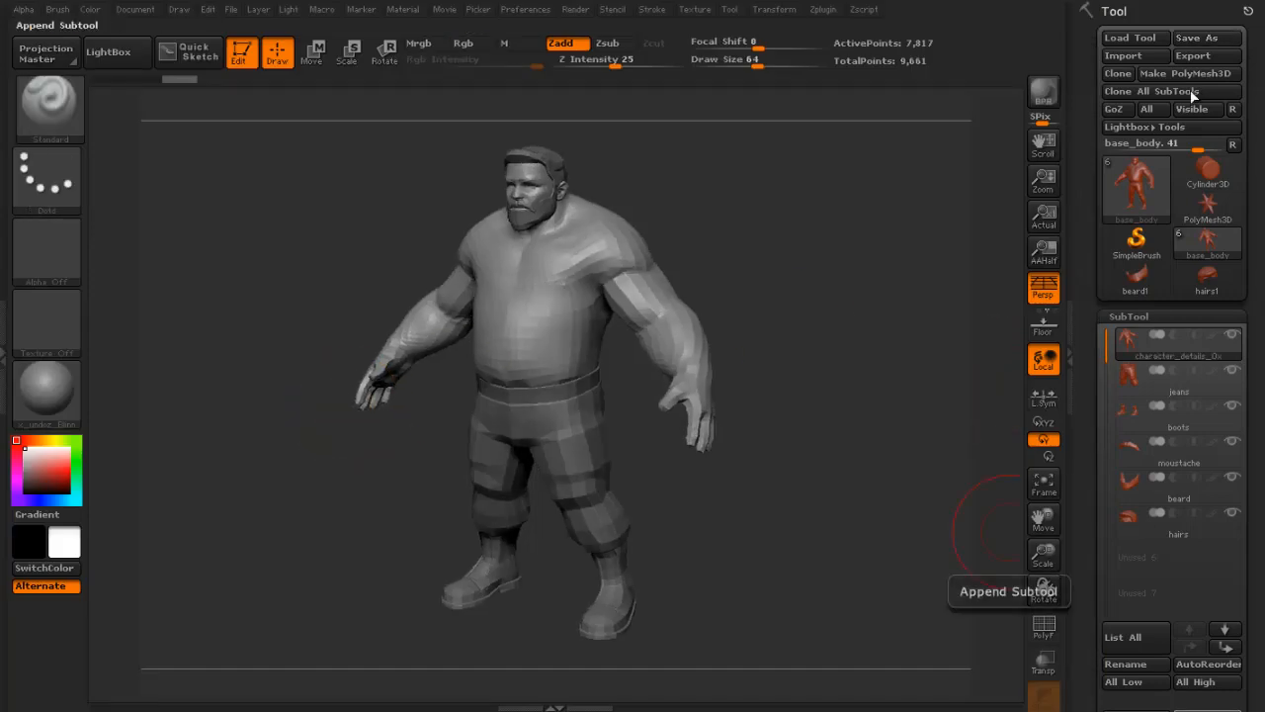
click(1132, 57)
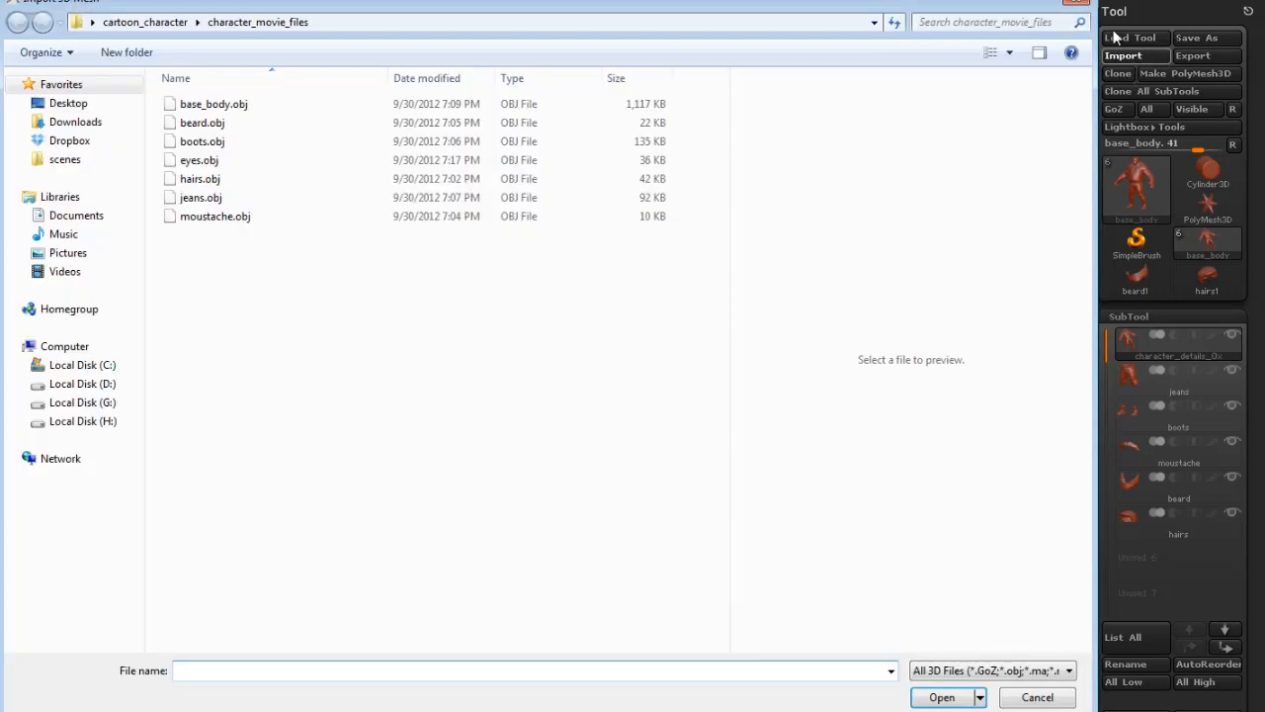
key(Escape)
click(1203, 278)
click(1125, 56)
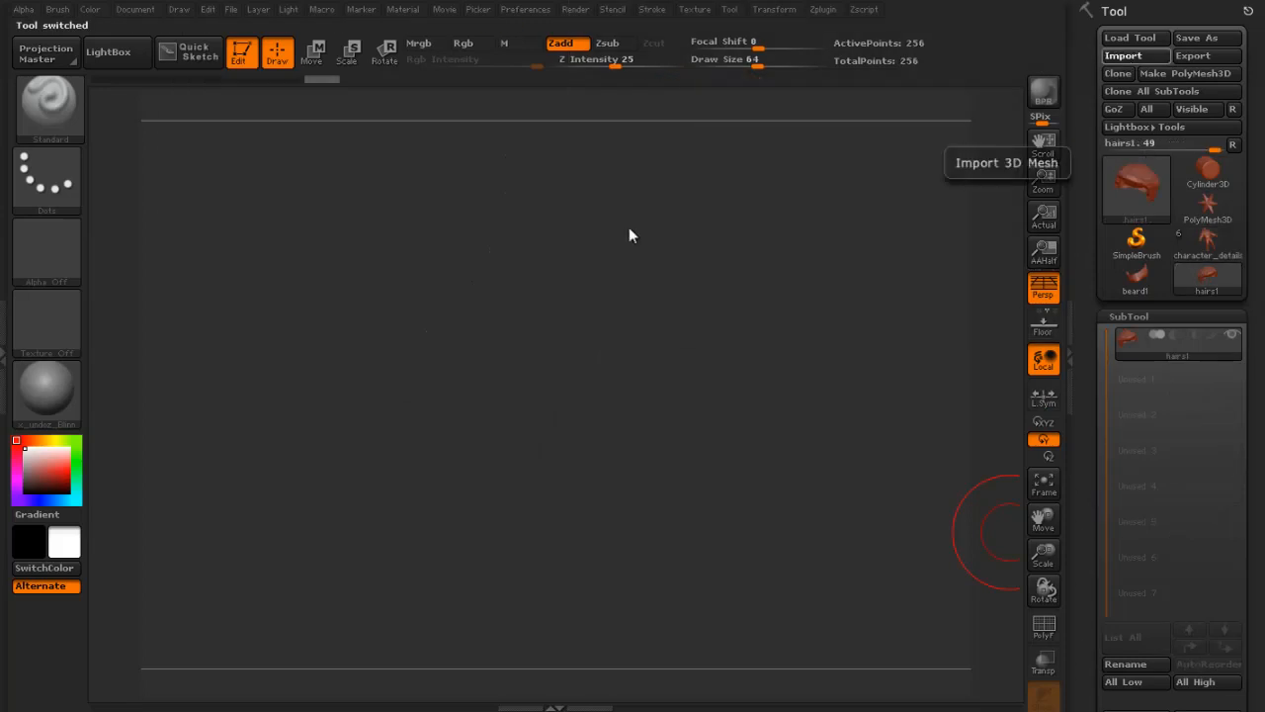
double_click(203, 160)
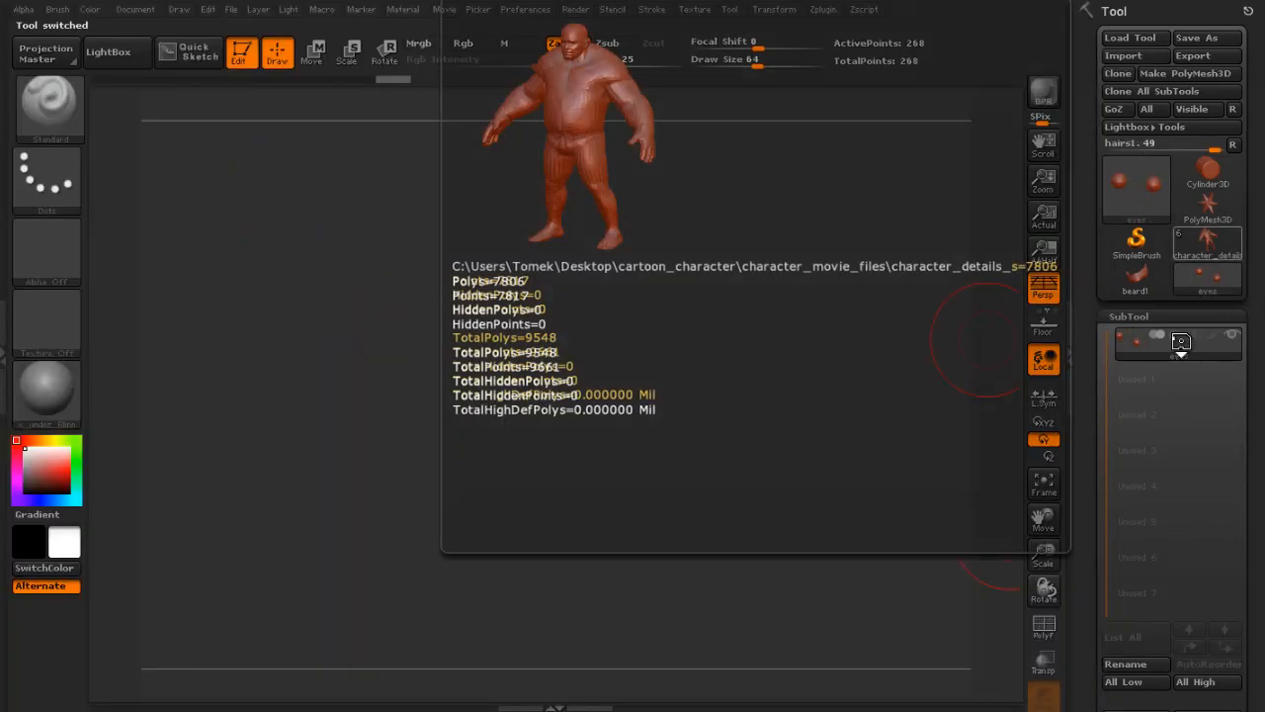
- Append the eyes mesh as a subtool of the character and check the figure from the front
click(1208, 241)
scroll(1087, 621, down, 3)
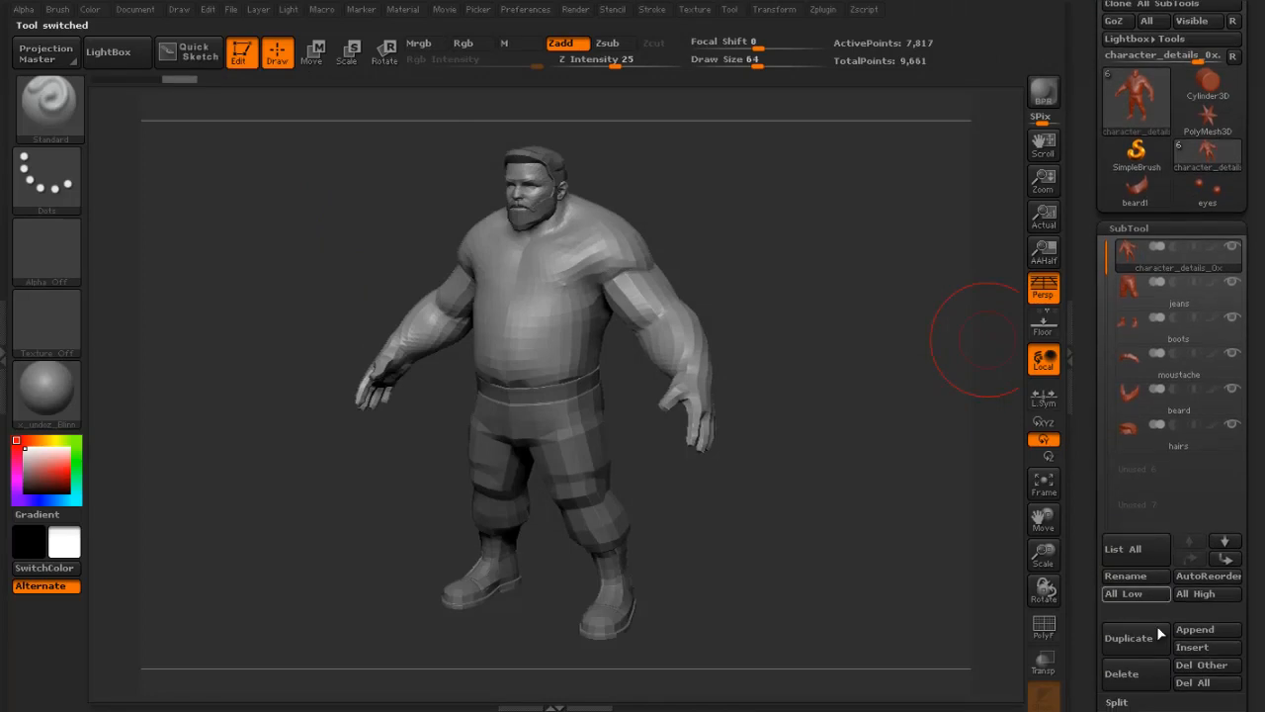
click(1196, 633)
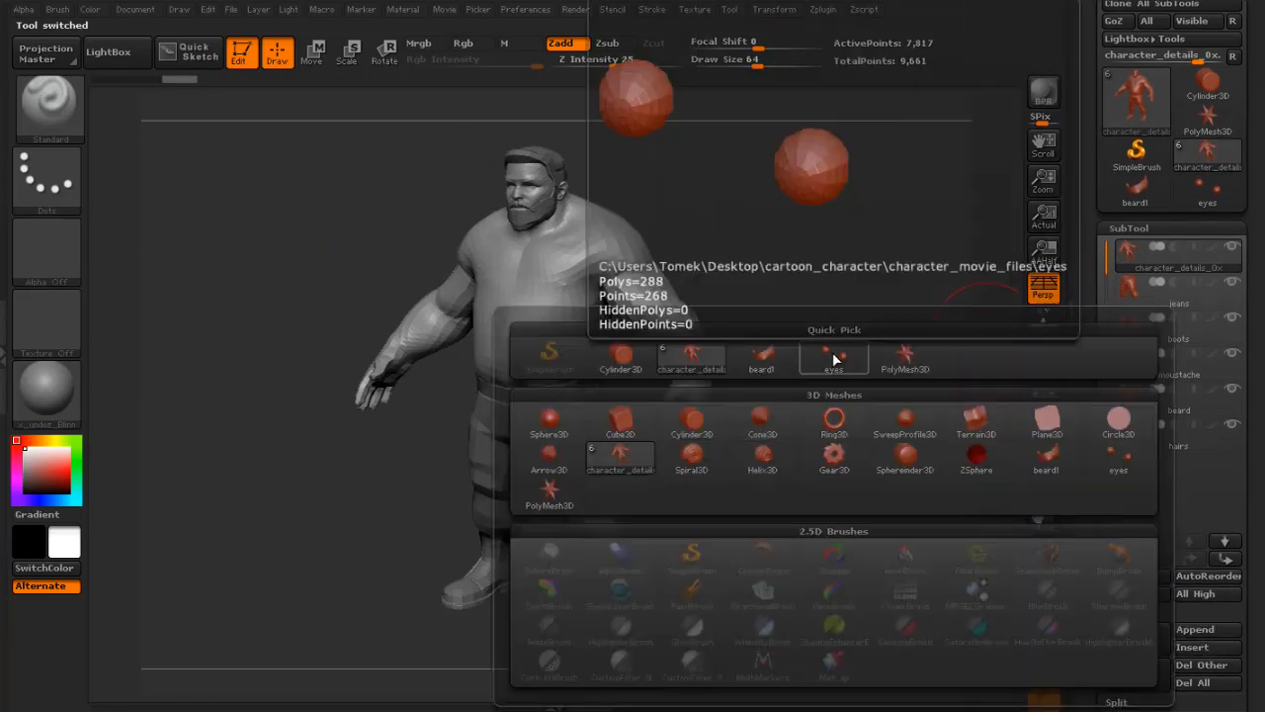
click(834, 359)
drag(788, 269, 878, 533)
alt+drag(839, 263, 805, 382)
key(f)
mouse_move(856, 290)
mouse_down()
mouse_move(777, 283)
mouse_move(800, 306)
mouse_move(860, 314)
mouse_move(849, 313)
mouse_up()
drag(919, 289, 901, 285)
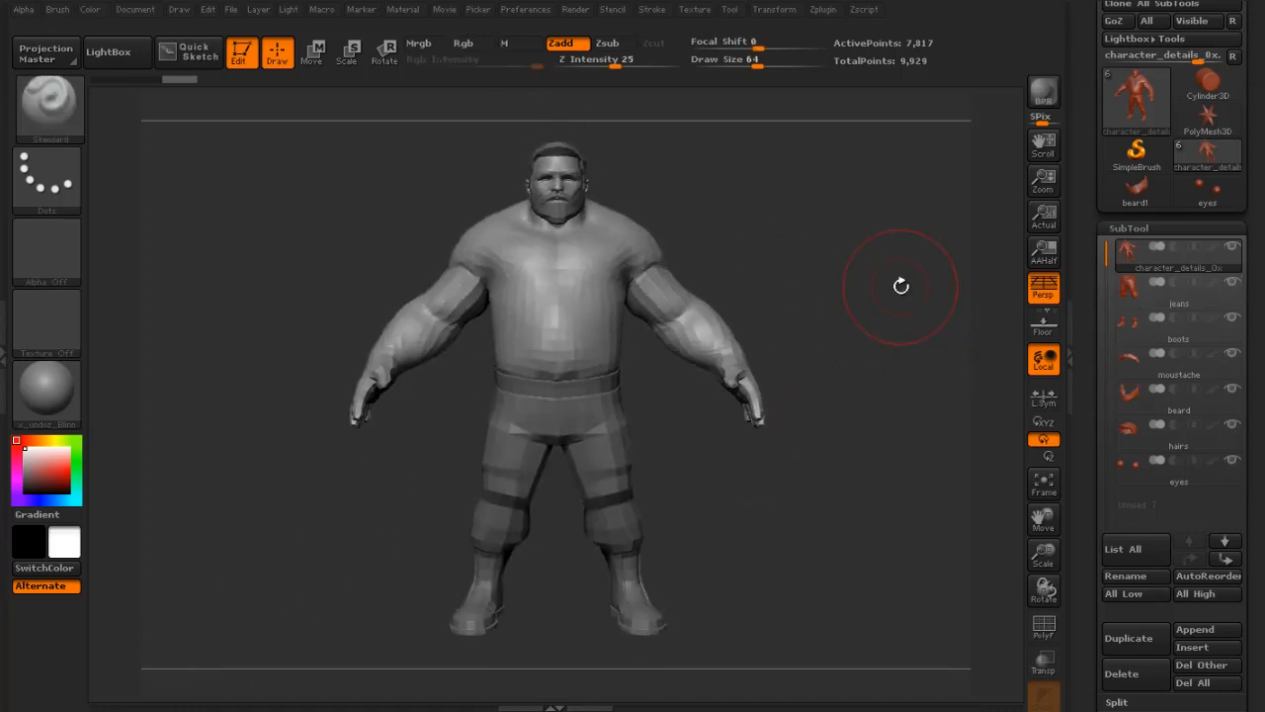
drag(944, 349, 927, 335)
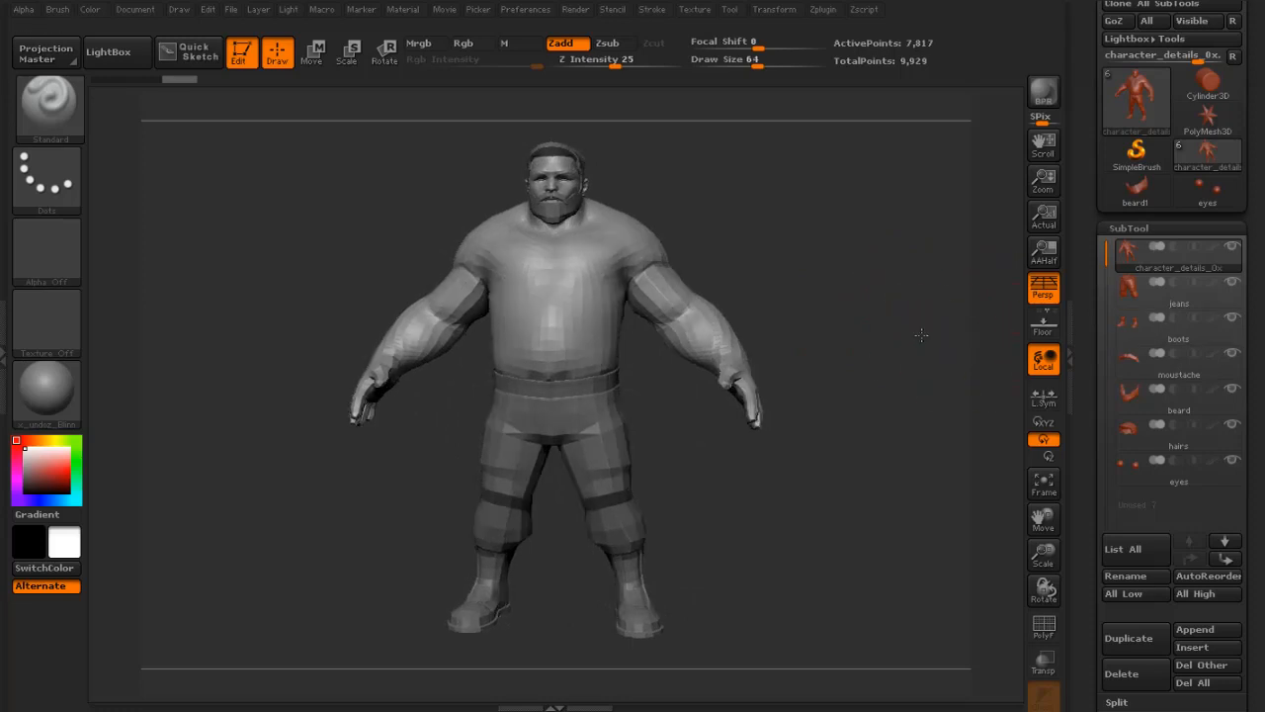
- Hide the jeans and boots subtools and subdivide the body mesh once
mouse_move(1186, 369)
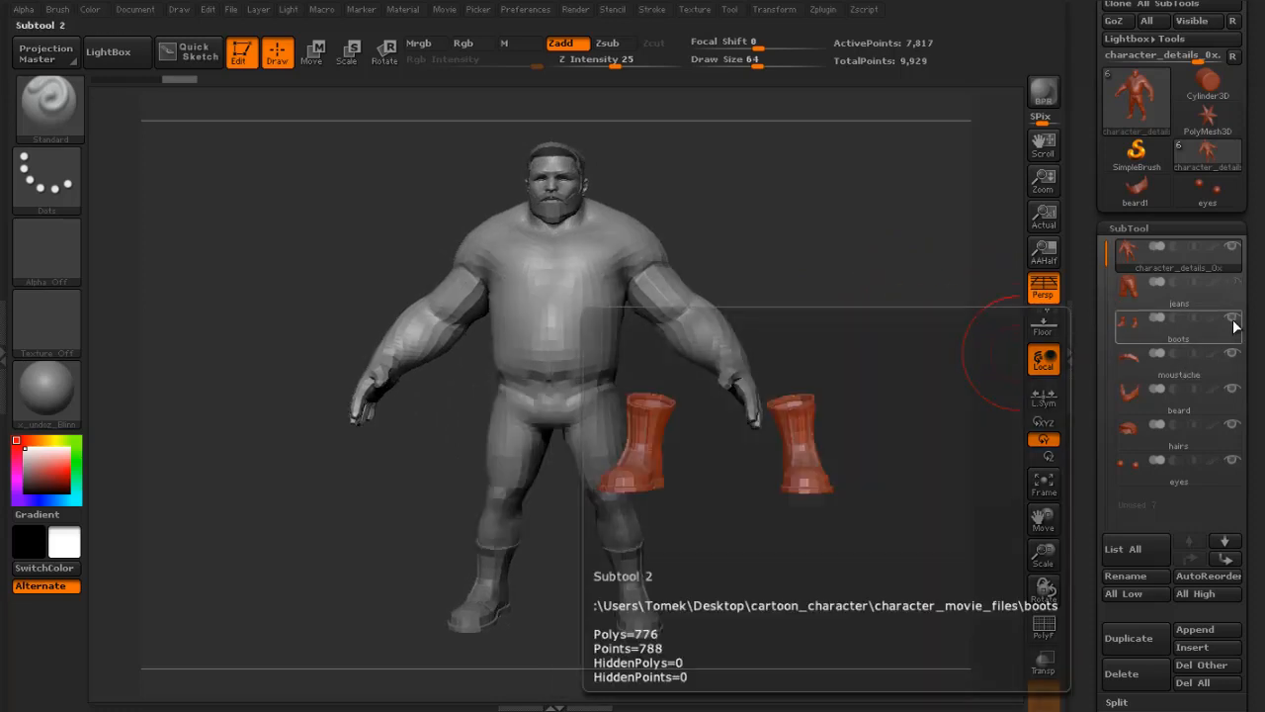
click(1231, 318)
drag(821, 230, 797, 266)
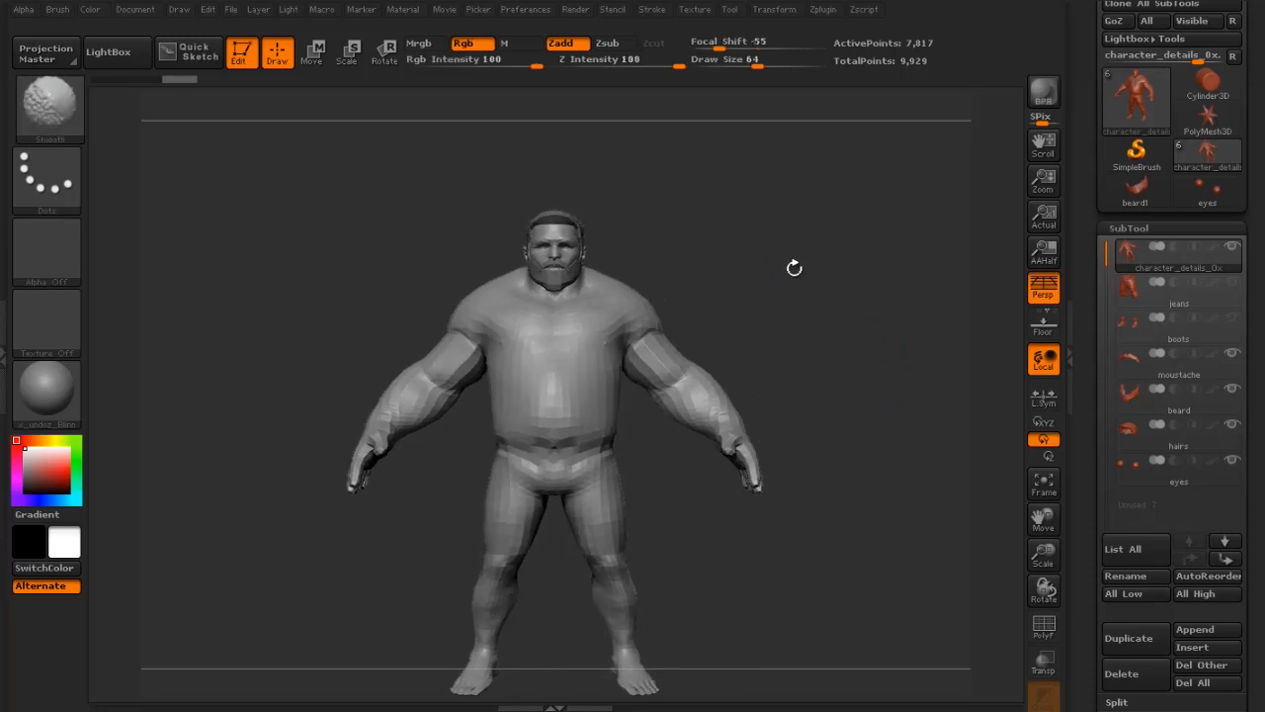
key(ctrl+d)
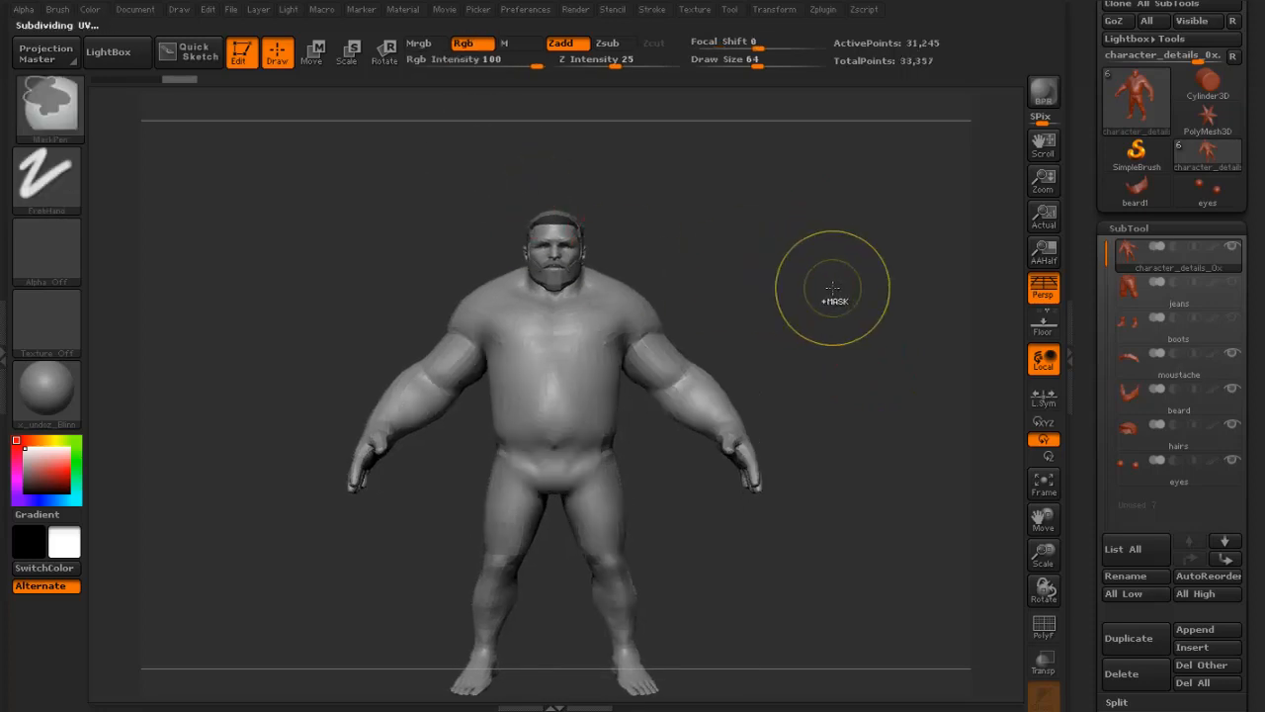
- Isolate the head, neck and upper shoulders of the body mesh, hiding the rest of its polygons
ctrl+shift+drag(486, 170, 620, 326)
alt+drag(745, 300, 820, 535)
alt+drag(840, 197, 829, 428)
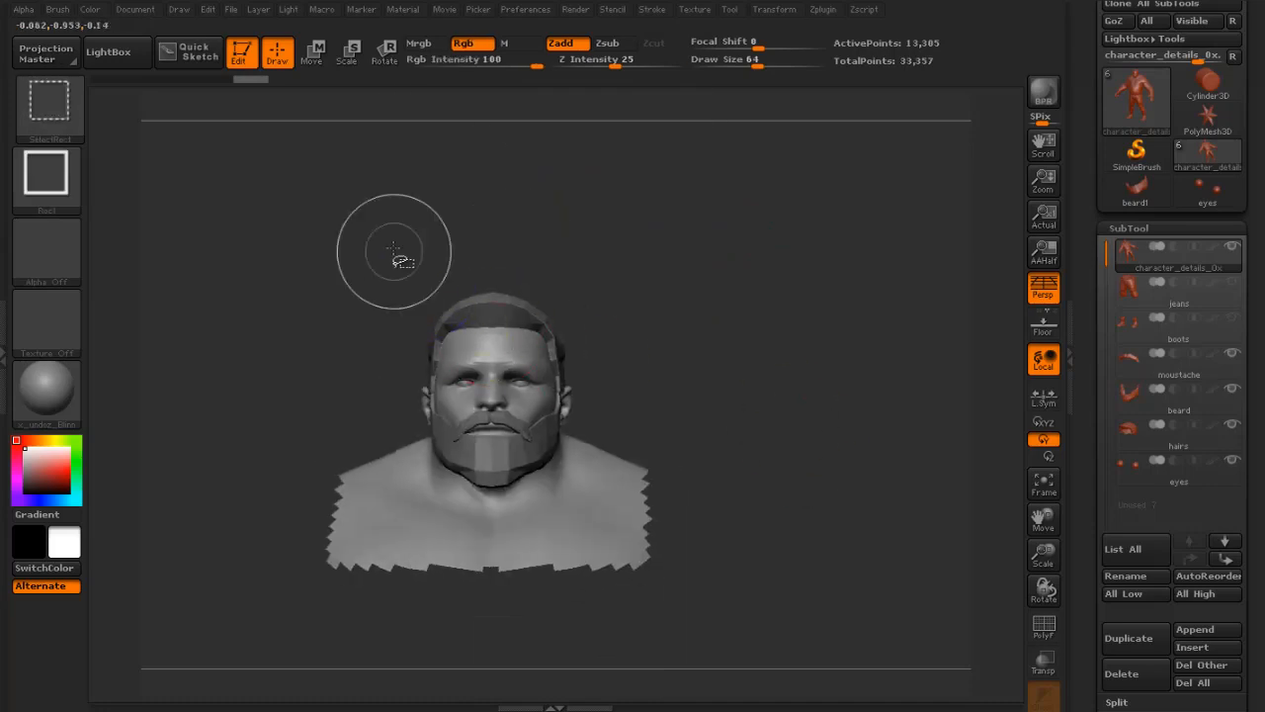
ctrl+shift+drag(388, 234, 596, 601)
alt+drag(726, 362, 774, 382)
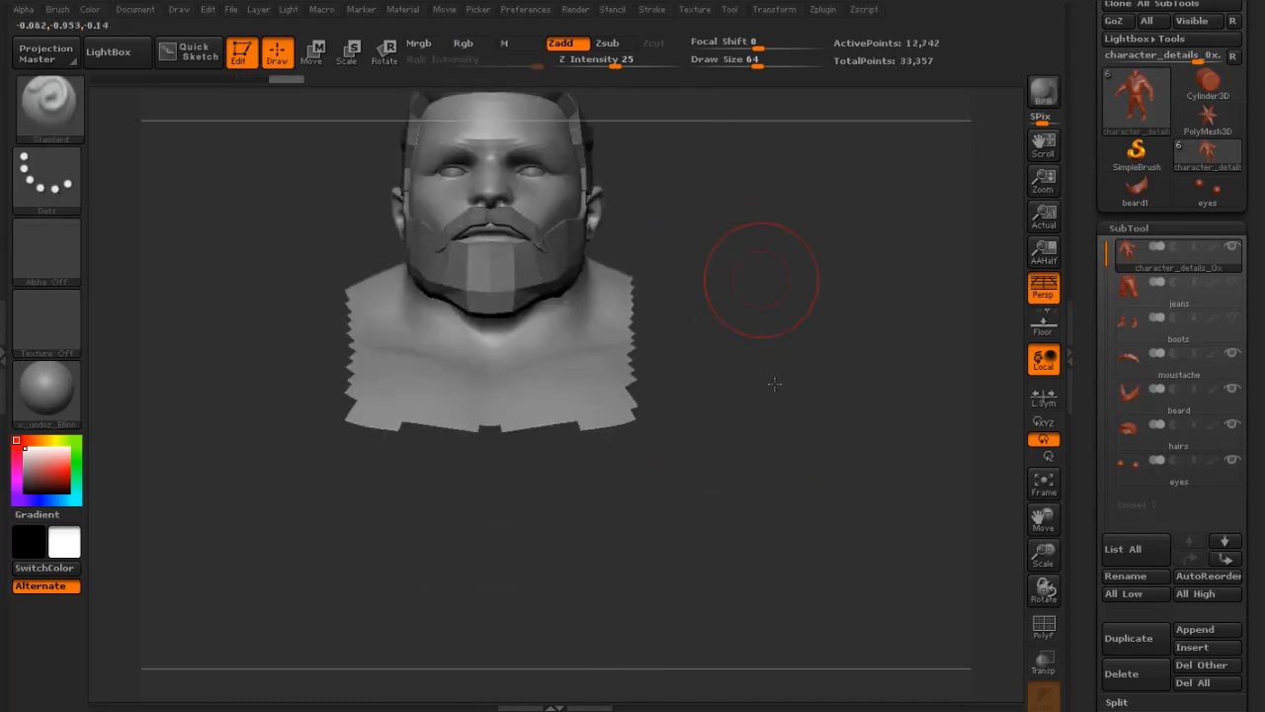
- Hide the moustache, beard and hairs subtools so only the bare head and eyes are shown
alt+drag(762, 277, 762, 381)
drag(762, 381, 942, 333)
alt+drag(942, 333, 811, 590)
click(1235, 358)
click(1233, 391)
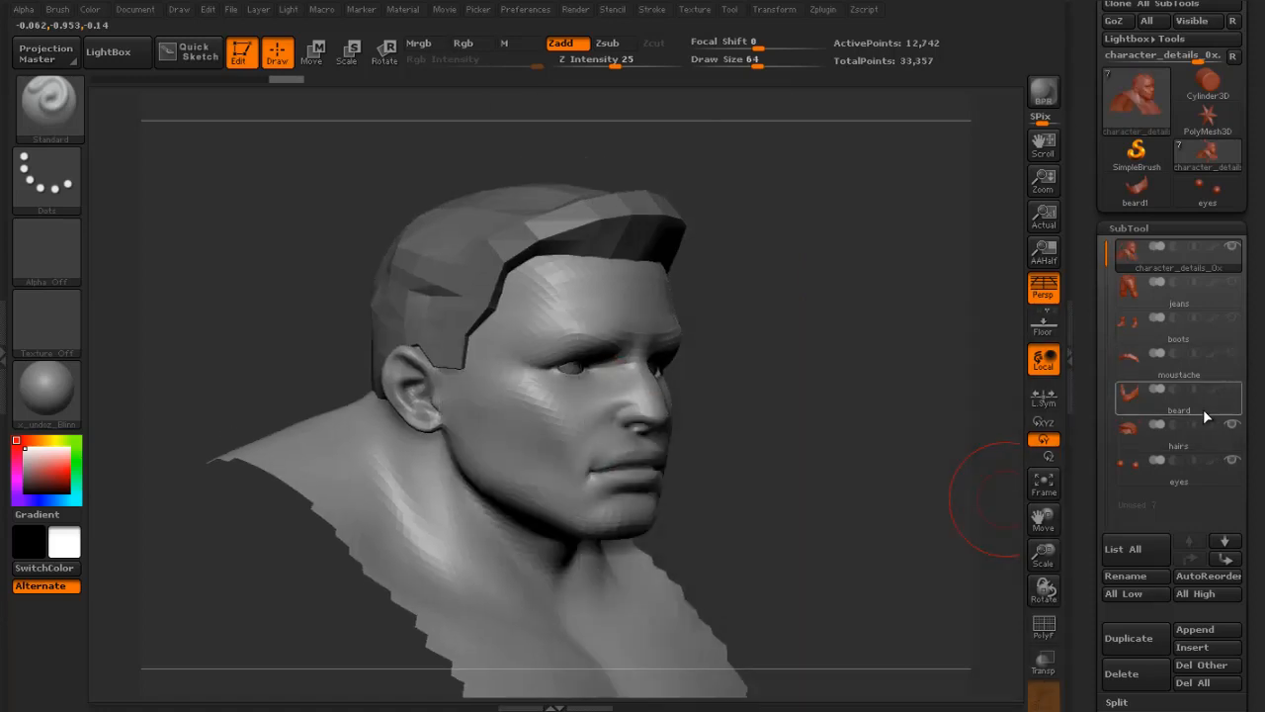
mouse_move(893, 320)
shift+mouse_down()
mouse_move(793, 319)
mouse_move(856, 432)
mouse_move(861, 340)
shift+mouse_up()
key(shift+d)
key(d)
key(f)
key(f)
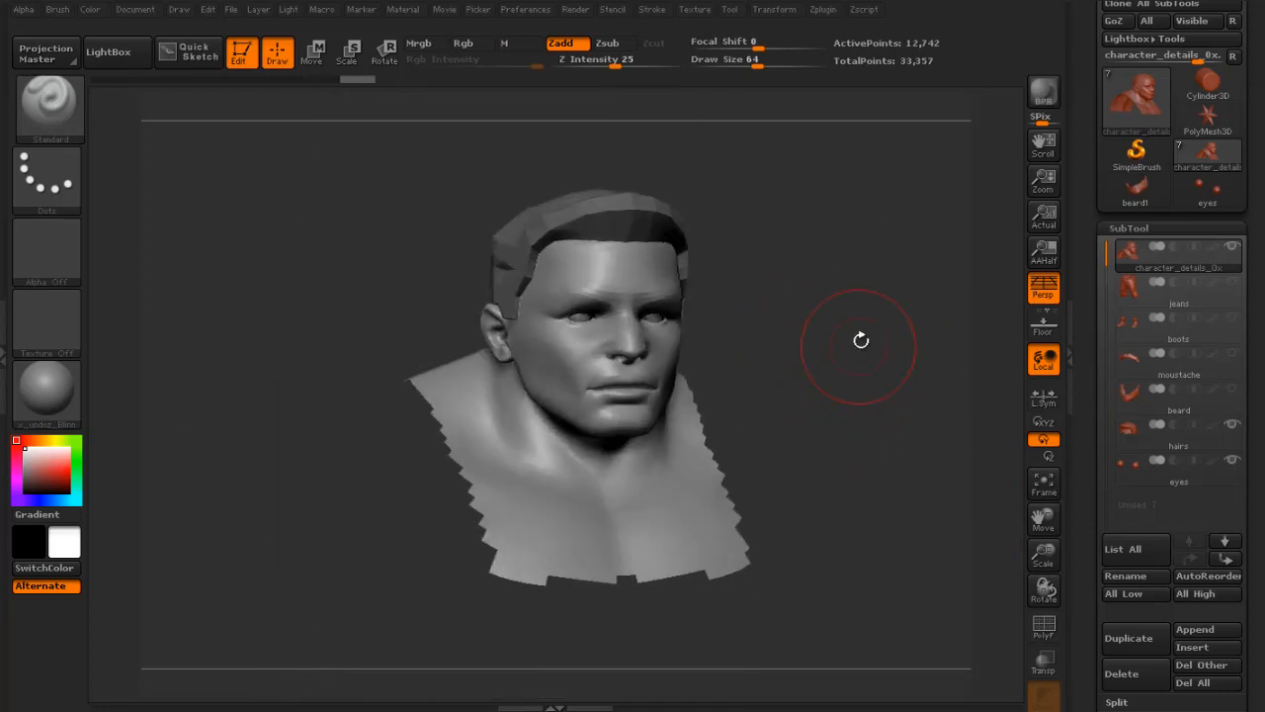
click(1235, 427)
- Try sculpting the upper lip with the Standard brush at a reduced draw size
alt+drag(869, 274, 846, 308)
key(s)
drag(625, 362, 608, 362)
mouse_move(606, 401)
right_down()
mouse_move(830, 431)
mouse_move(781, 405)
mouse_move(800, 375)
mouse_move(889, 425)
mouse_move(852, 356)
right_up()
key(s)
drag(533, 432, 538, 431)
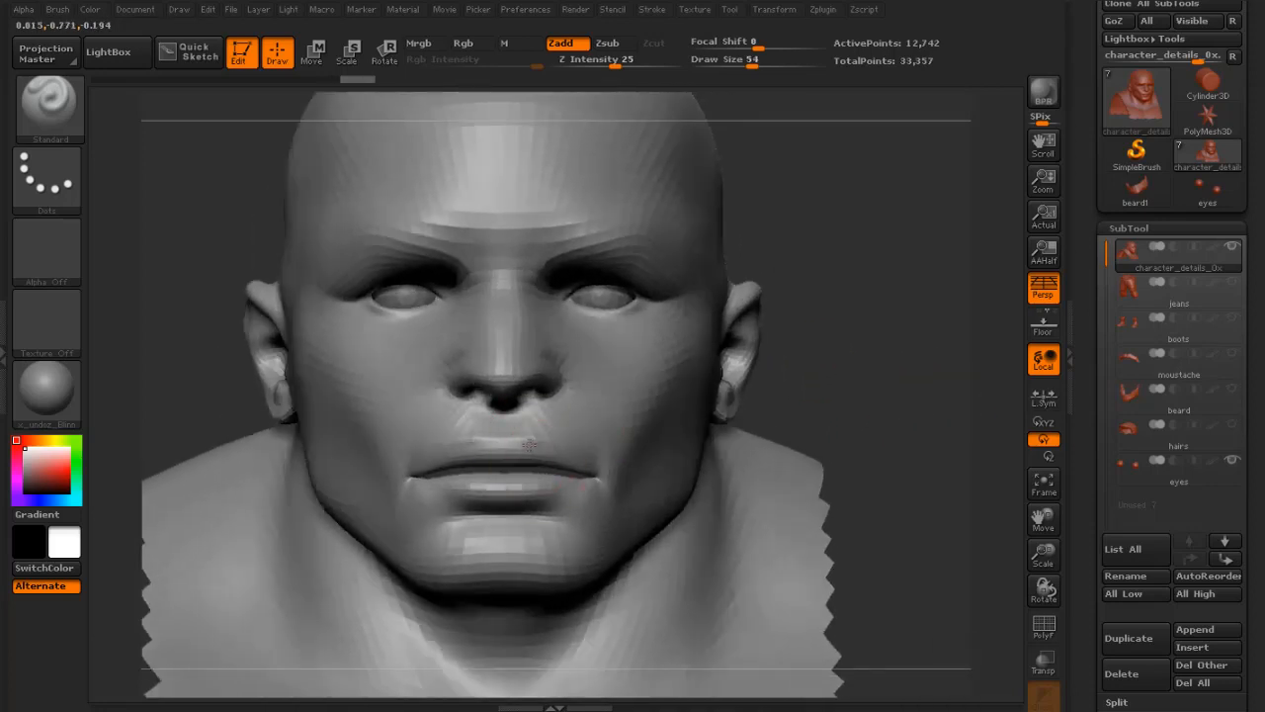
key(ctrl+z)
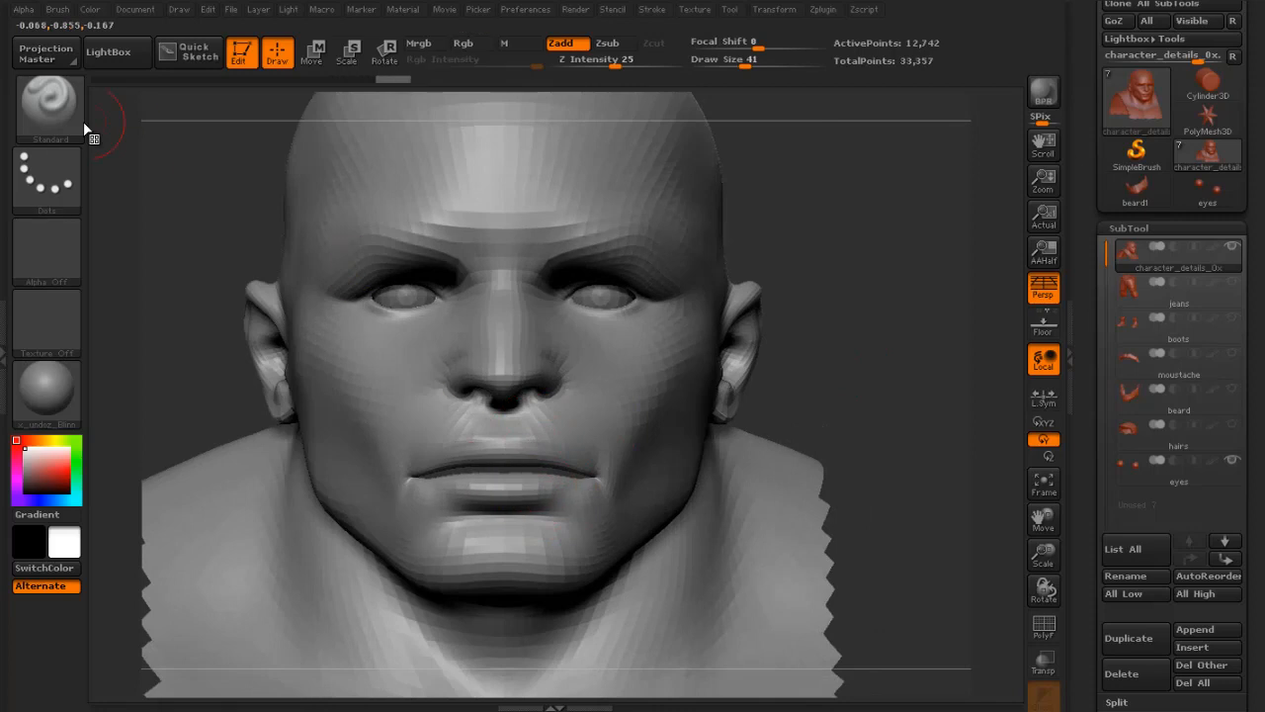
- Switch to the Move brush and adjust the mouth near its corners at draw size 34
key(b)
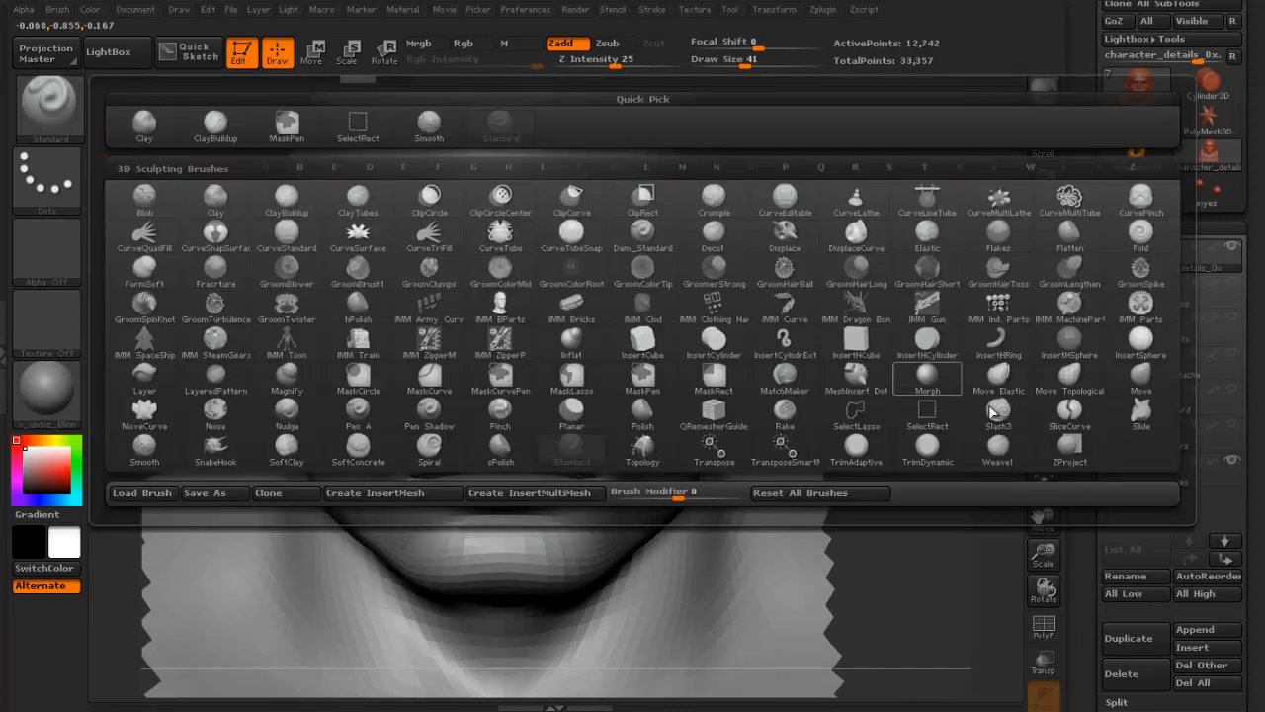
click(1142, 371)
drag(899, 338, 802, 346)
key(s)
click(587, 459)
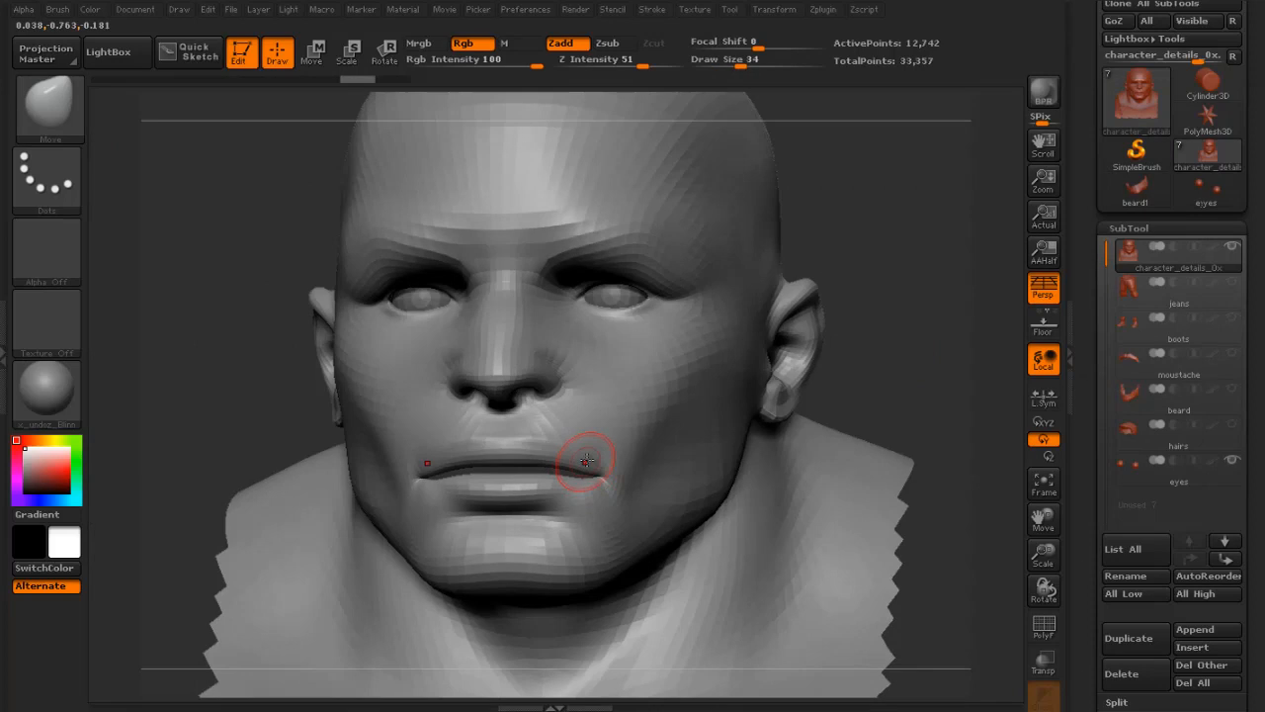
drag(584, 494, 588, 492)
- Reshape the lower lip and its underside with the Move brush, adjusting the draw size while checking profile and front
key(bracketright)
key(bracketright)
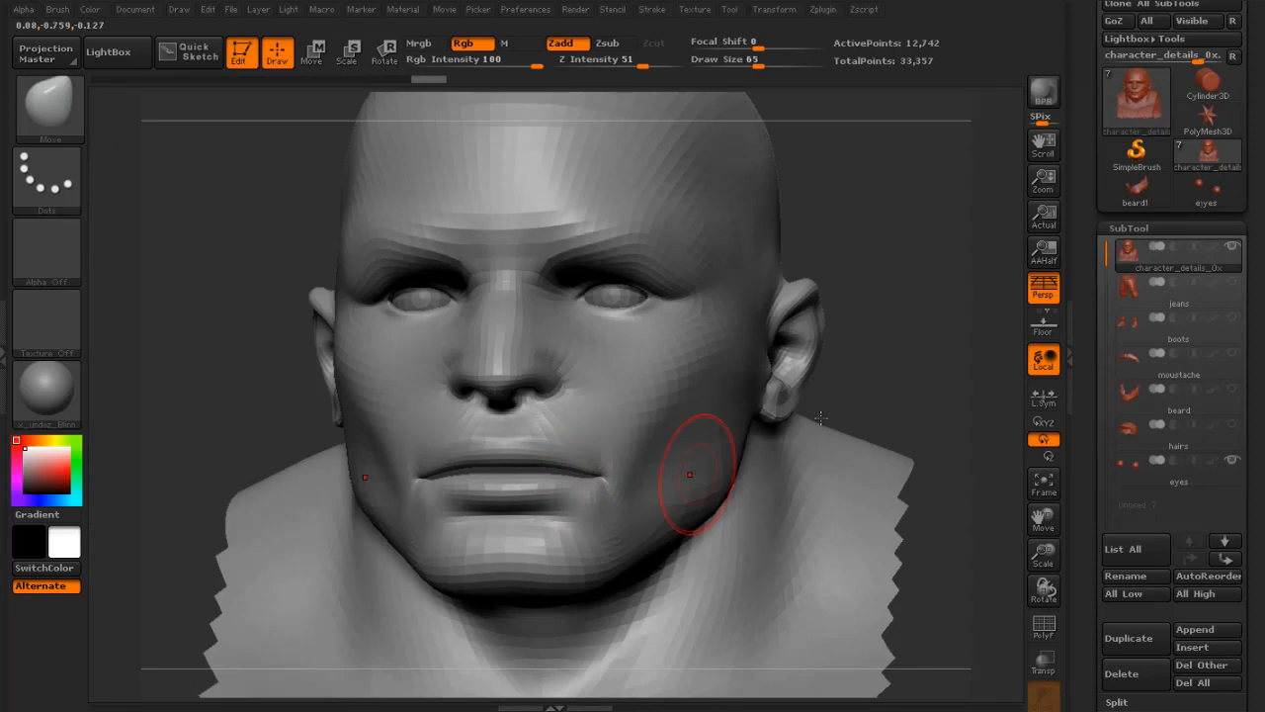
mouse_move(874, 389)
mouse_down()
mouse_move(969, 376)
mouse_move(847, 429)
mouse_up()
mouse_move(712, 431)
alt+mouse_down()
mouse_move(800, 420)
mouse_move(680, 488)
alt+mouse_up()
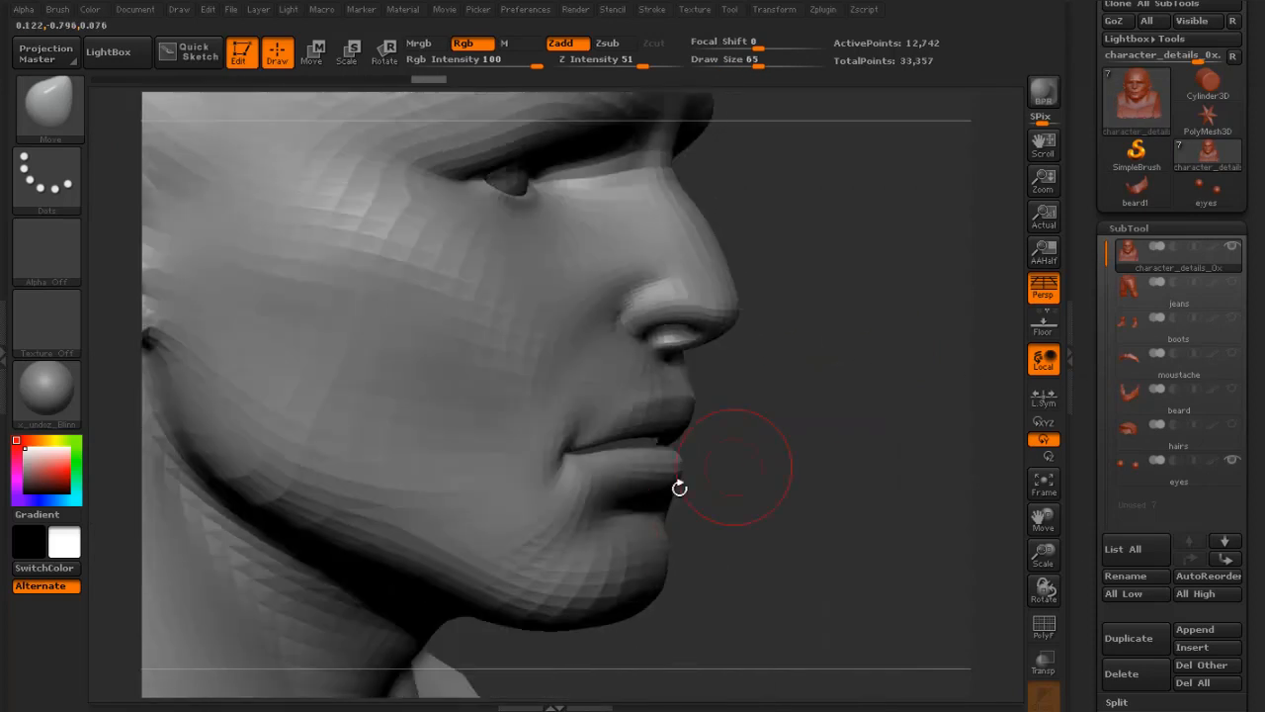
key(bracketleft)
key(bracketleft)
drag(826, 483, 717, 487)
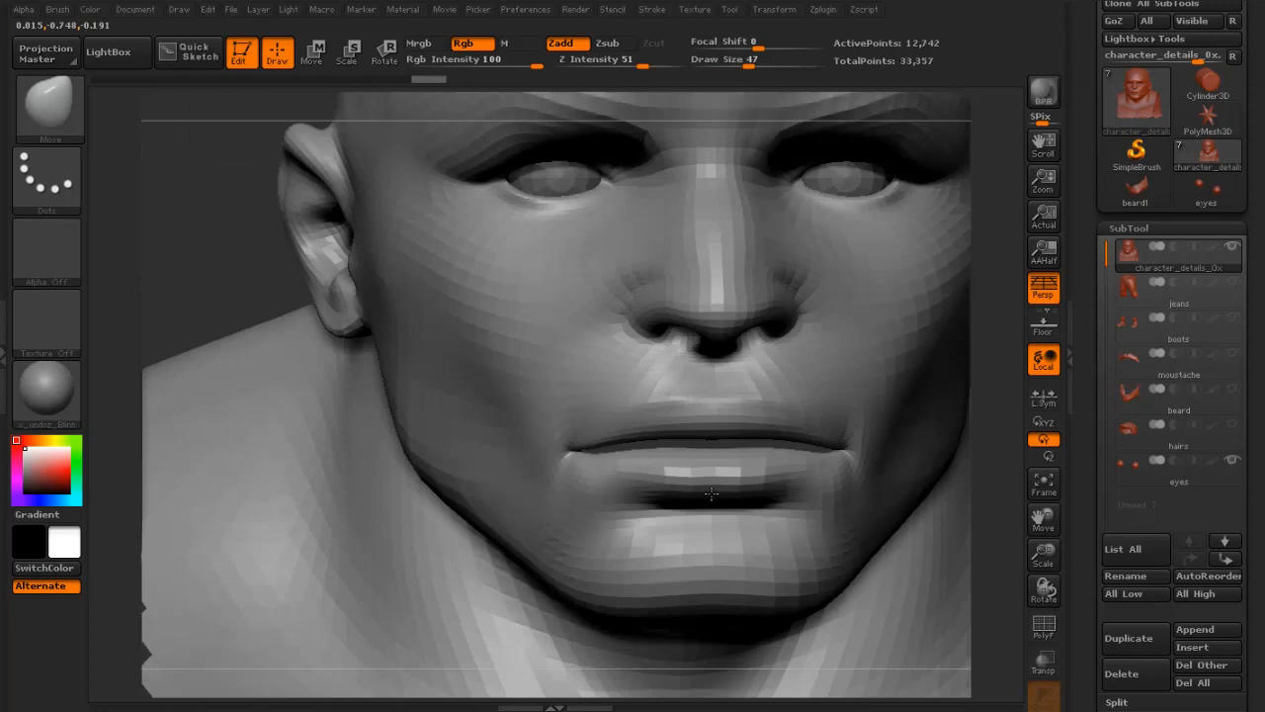
key(bracketright)
drag(815, 485, 807, 486)
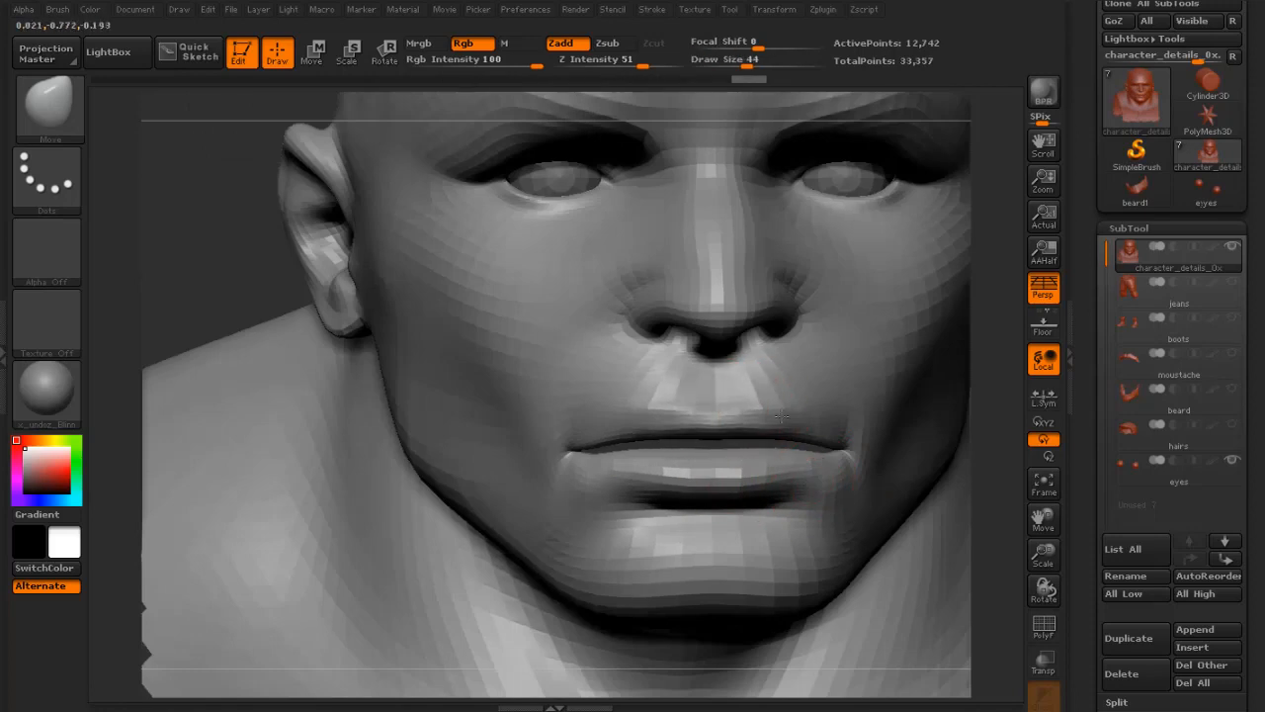
- Shape the upper lip and the area under the nose with a smaller Move brush, smoothing the surface there
drag(1001, 442, 889, 435)
key(s)
drag(774, 414, 808, 412)
drag(593, 418, 514, 416)
key(s)
drag(780, 413, 767, 411)
key(shift)
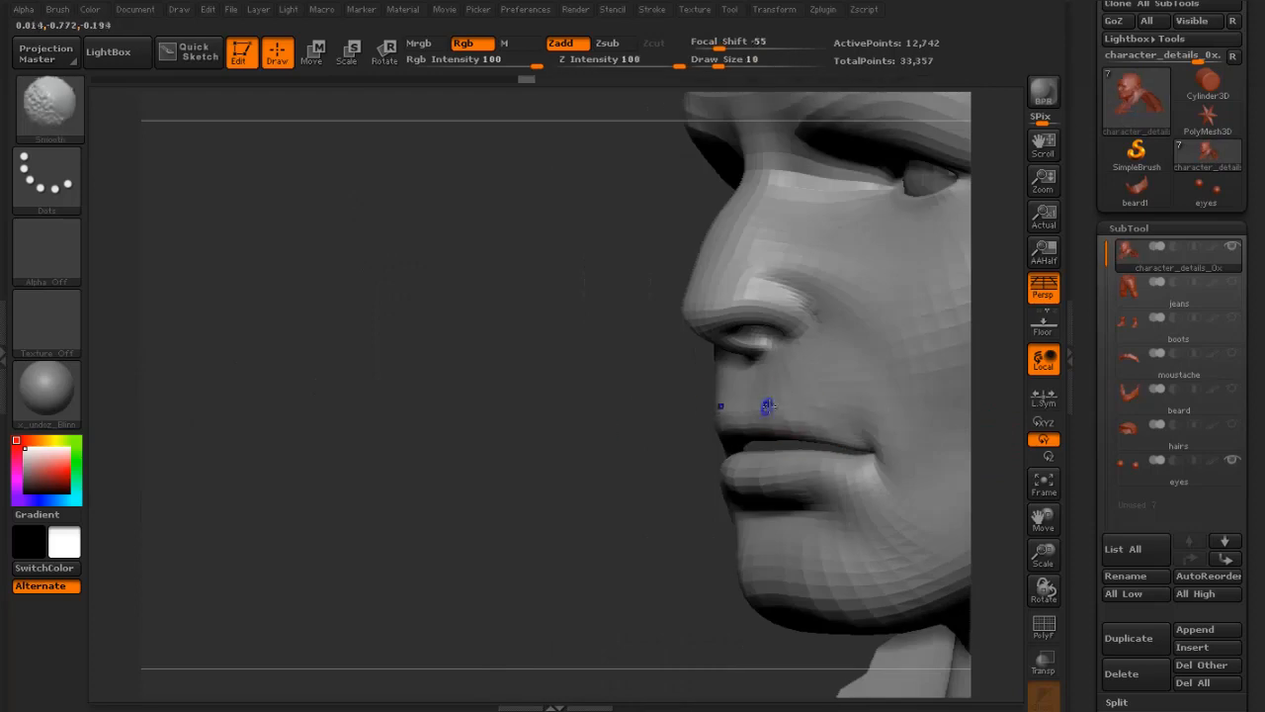
drag(579, 396, 726, 432)
key(shift)
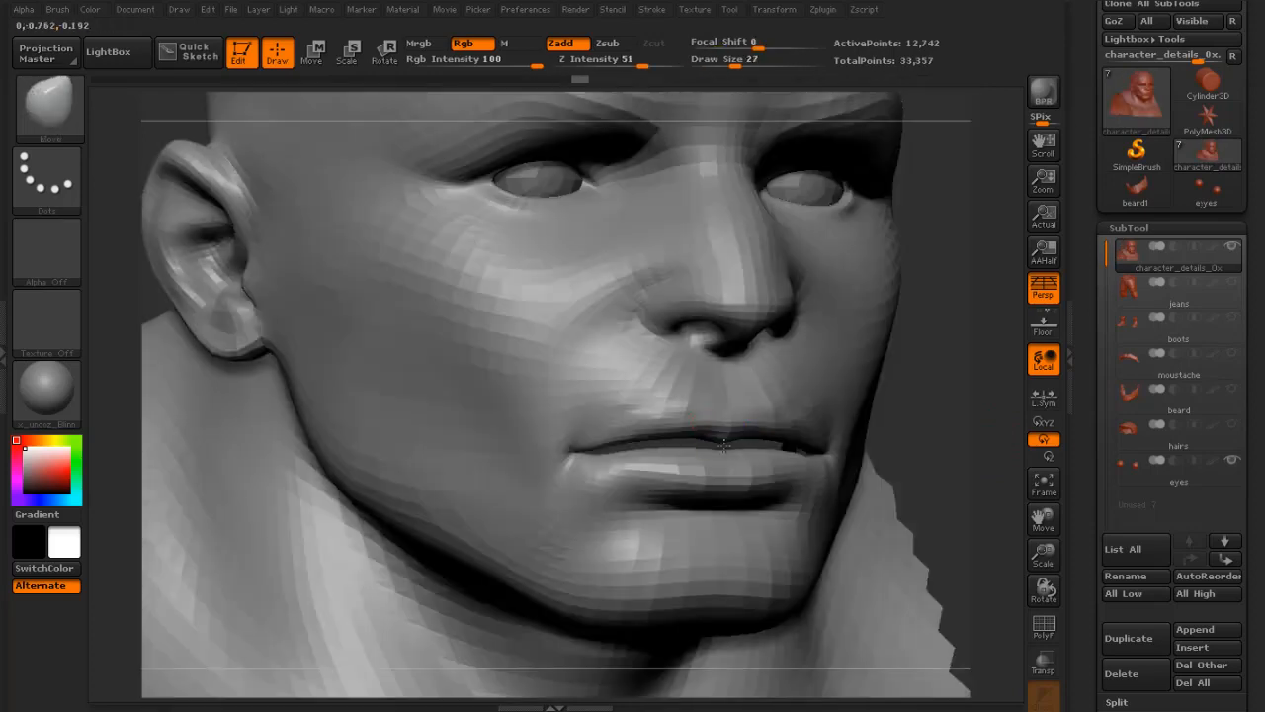
- Adjust the outer part of the lower lip with the Move brush at draw size 27, then reduce the size to 21
drag(989, 445, 796, 378)
drag(929, 383, 803, 384)
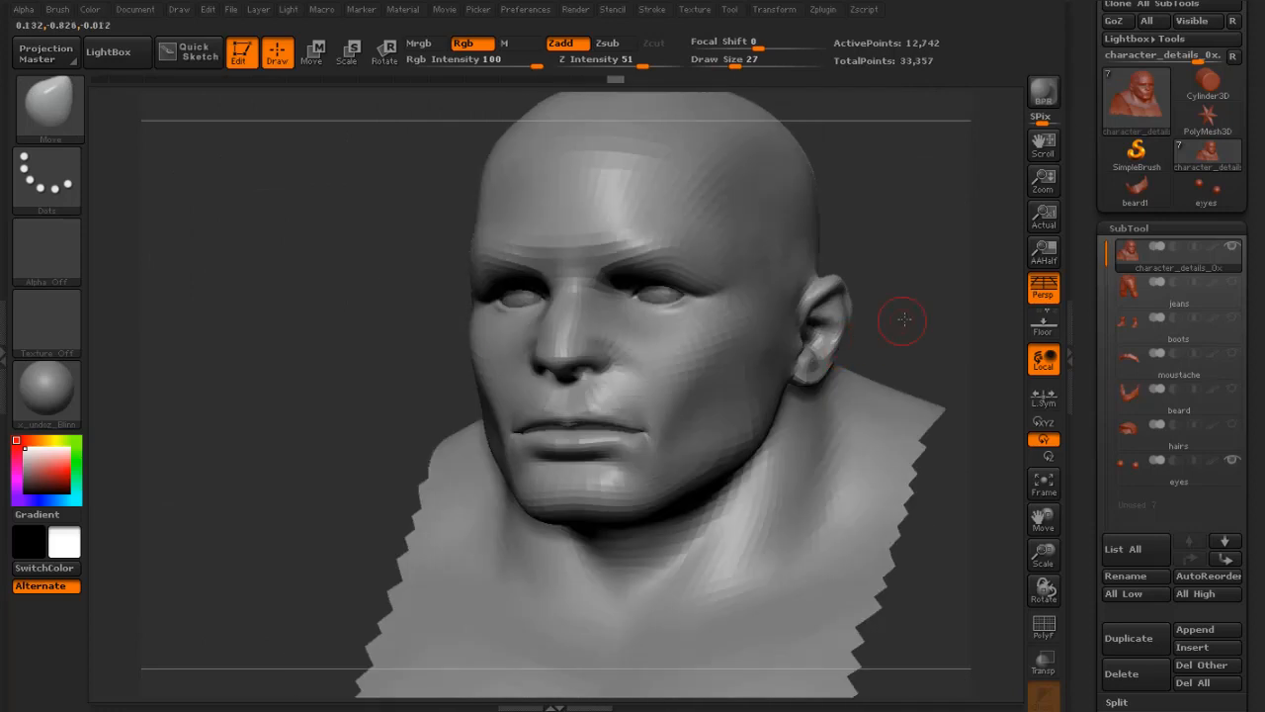
alt+drag(904, 319, 932, 404)
drag(252, 387, 359, 380)
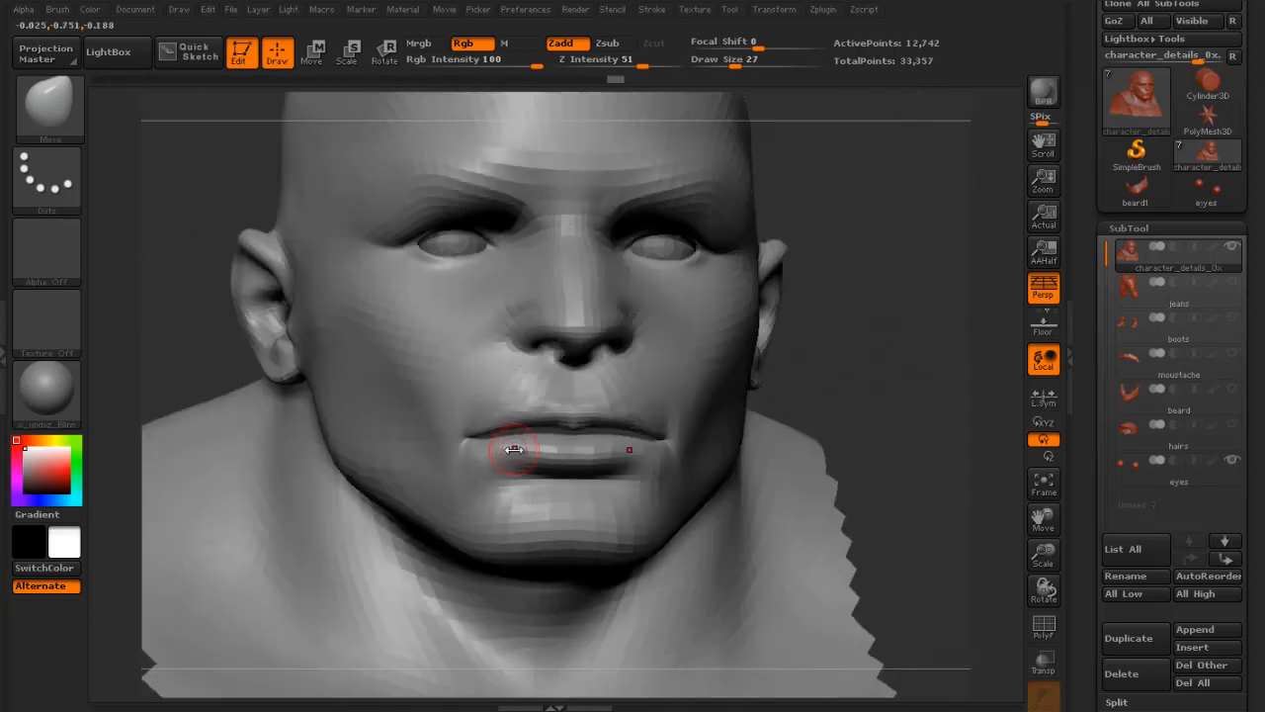
drag(514, 449, 506, 446)
drag(836, 399, 892, 395)
key(bracketleft)
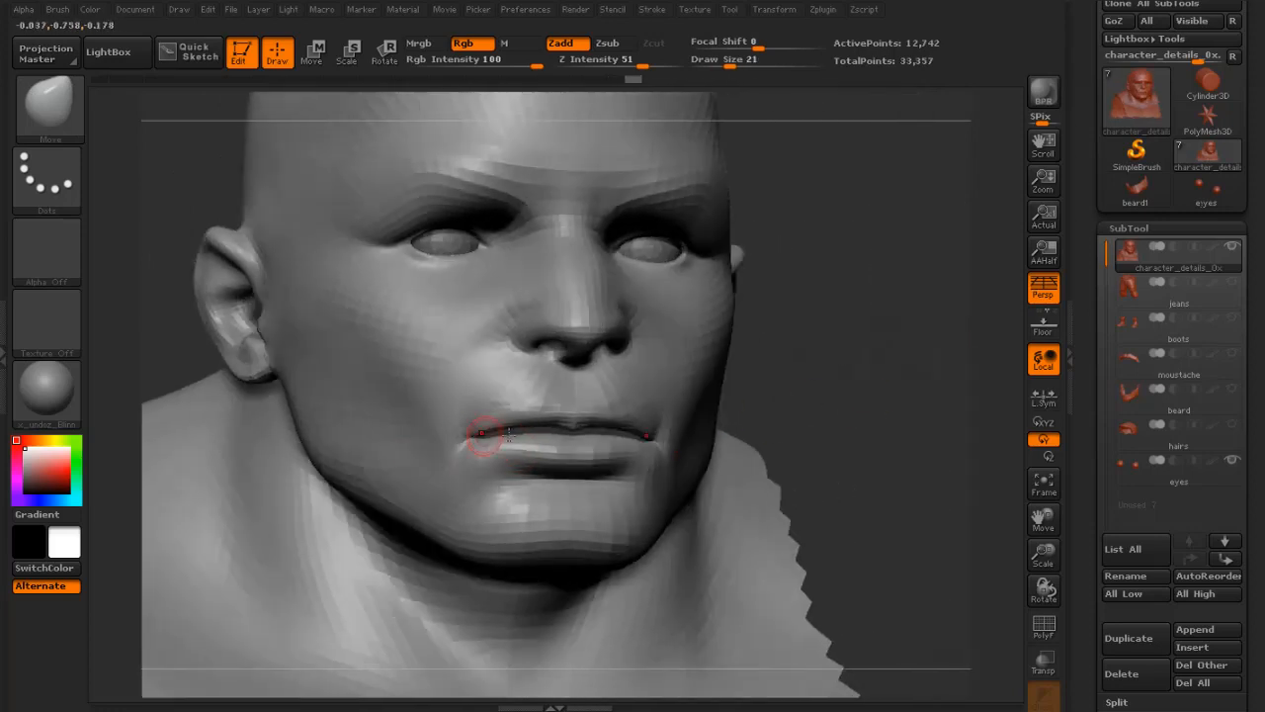
- Refine the lower lip and the crease beneath it from three-quarter views with the Move brush, enlarging the draw size to 72
drag(803, 394, 603, 395)
key(bracketright)
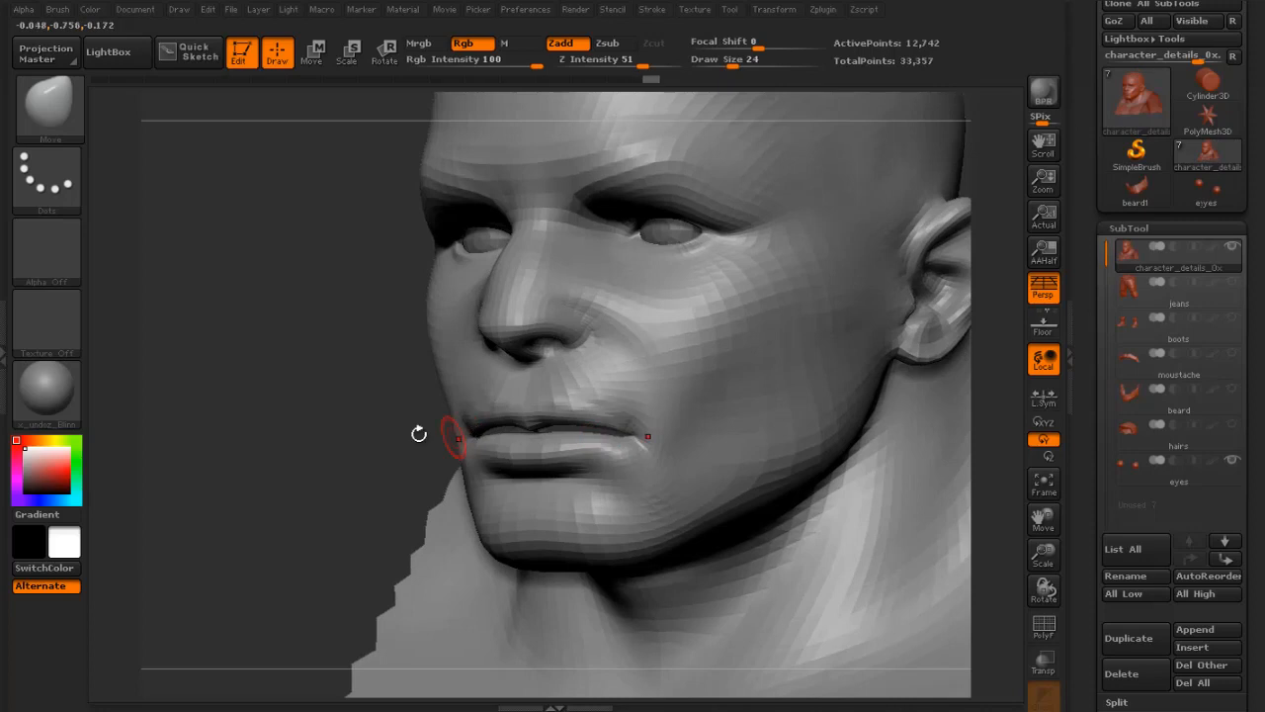
drag(419, 434, 613, 423)
mouse_move(804, 415)
alt+mouse_down()
mouse_move(836, 429)
mouse_move(924, 425)
alt+mouse_up()
key(bracketright)
key(bracketright)
key(bracketright)
key(bracketright)
key(bracketright)
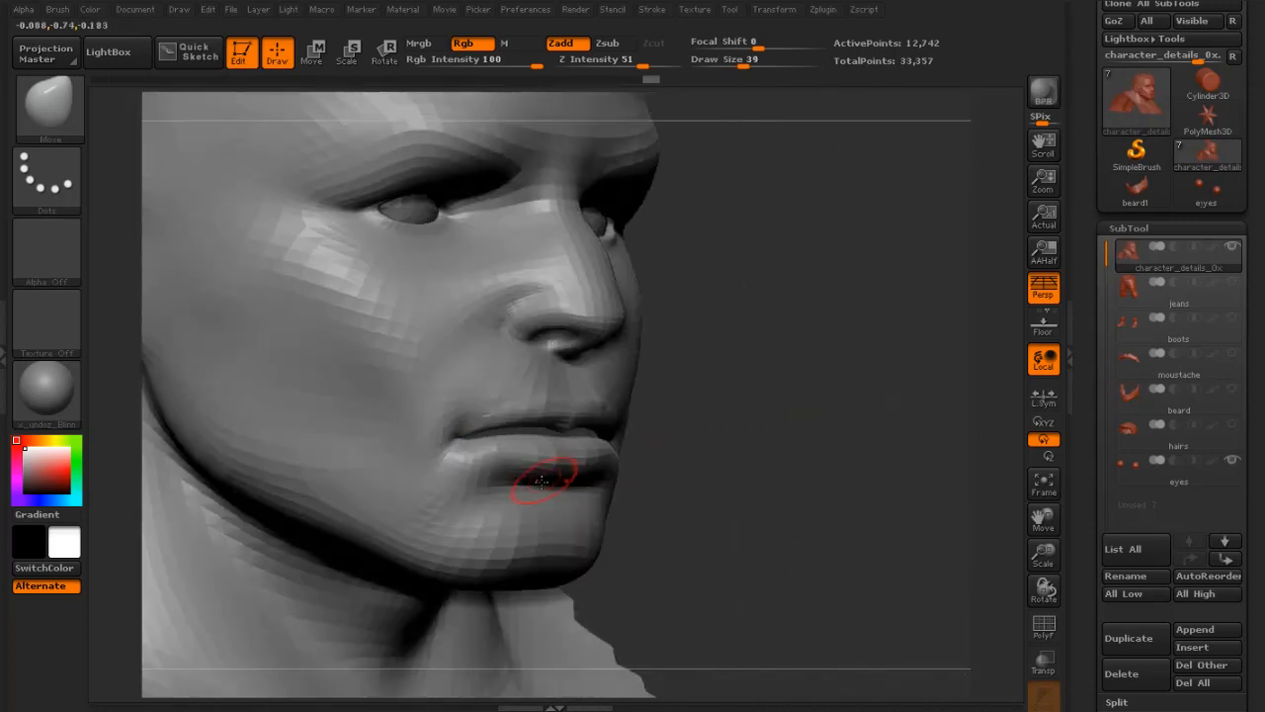
key(bracketright)
key(bracketright)
key(bracketright)
key(bracketright)
drag(695, 485, 640, 475)
key(bracketright)
key(bracketright)
key(bracketright)
key(bracketright)
key(bracketright)
key(bracketright)
key(bracketright)
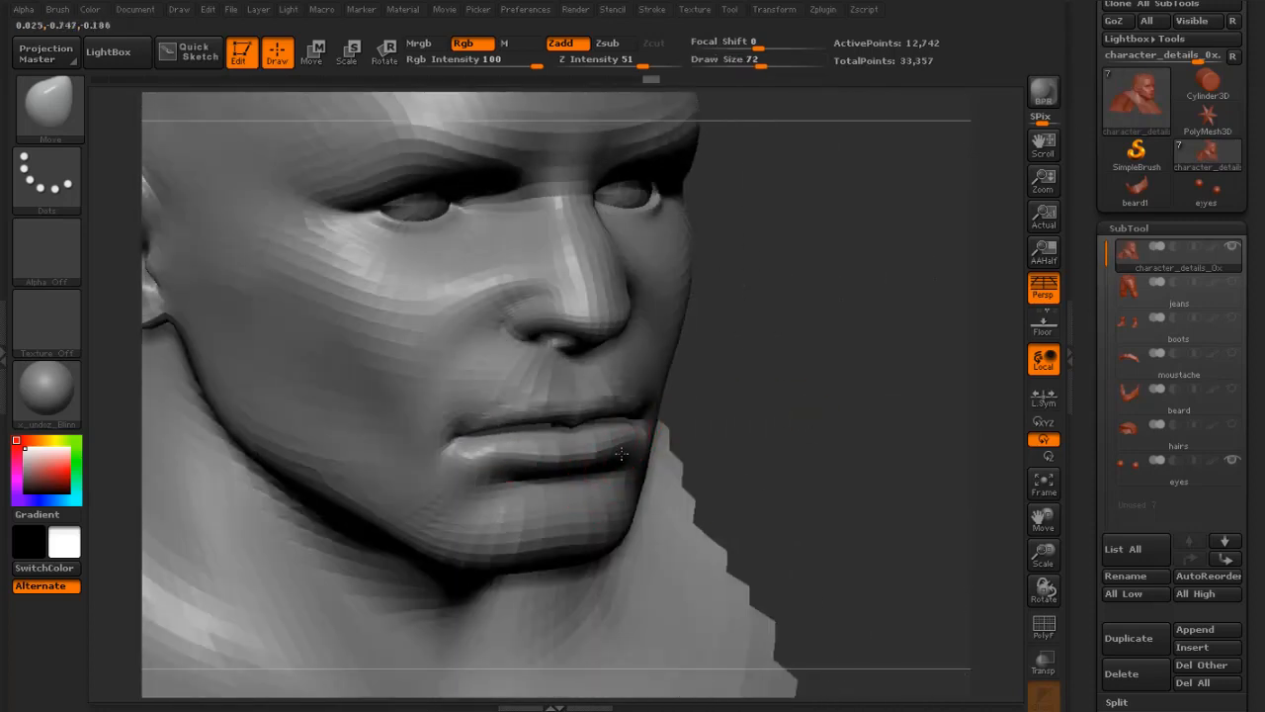
- Reduce the Move brush's draw size to 23 at the parting of the lips and check the head in profile
mouse_move(735, 452)
mouse_down()
mouse_move(530, 446)
mouse_move(579, 438)
mouse_up()
key(bracketleft)
key(bracketleft)
key(bracketleft)
key(bracketleft)
key(bracketleft)
key(bracketleft)
key(bracketleft)
key(bracketleft)
key(bracketleft)
key(bracketleft)
key(bracketleft)
key(bracketleft)
key(bracketleft)
key(bracketleft)
key(bracketleft)
key(bracketleft)
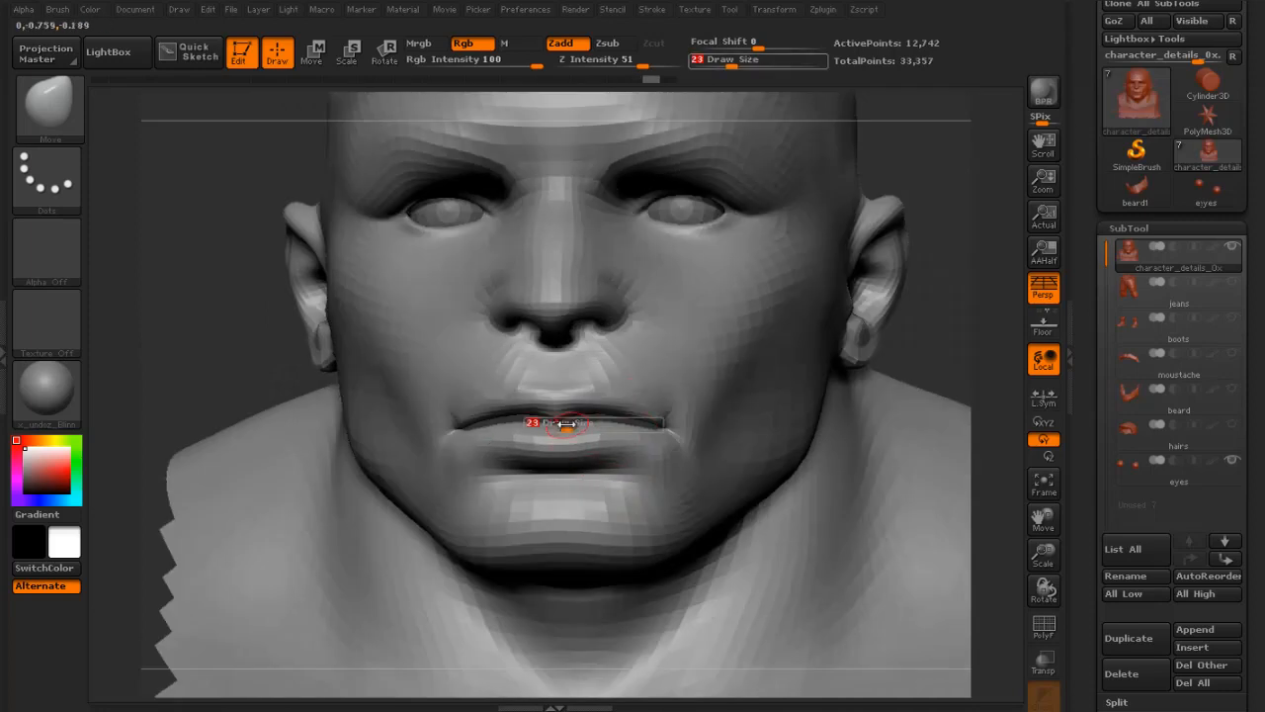
drag(1012, 202, 853, 274)
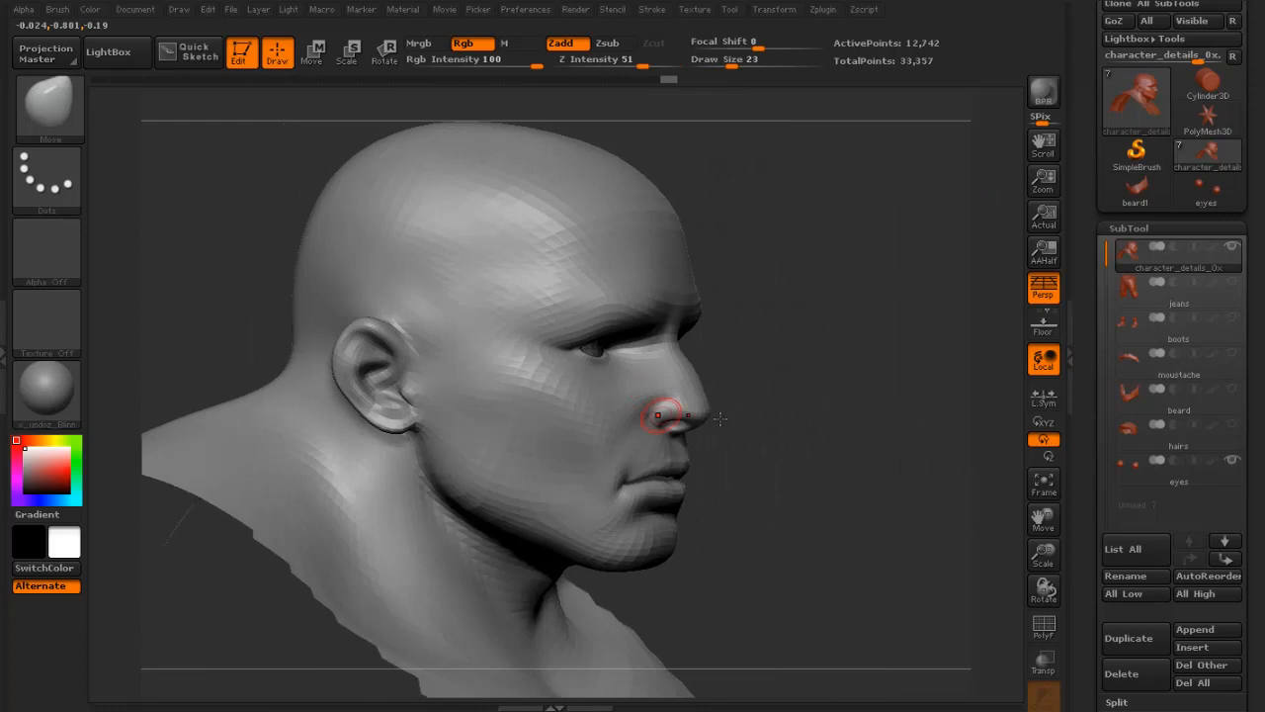
- Examine the face from profile, three-quarter and front views, setting the Move brush's draw size to 35
drag(771, 410, 553, 433)
key(bracketright)
key(bracketright)
key(bracketright)
key(bracketright)
key(bracketright)
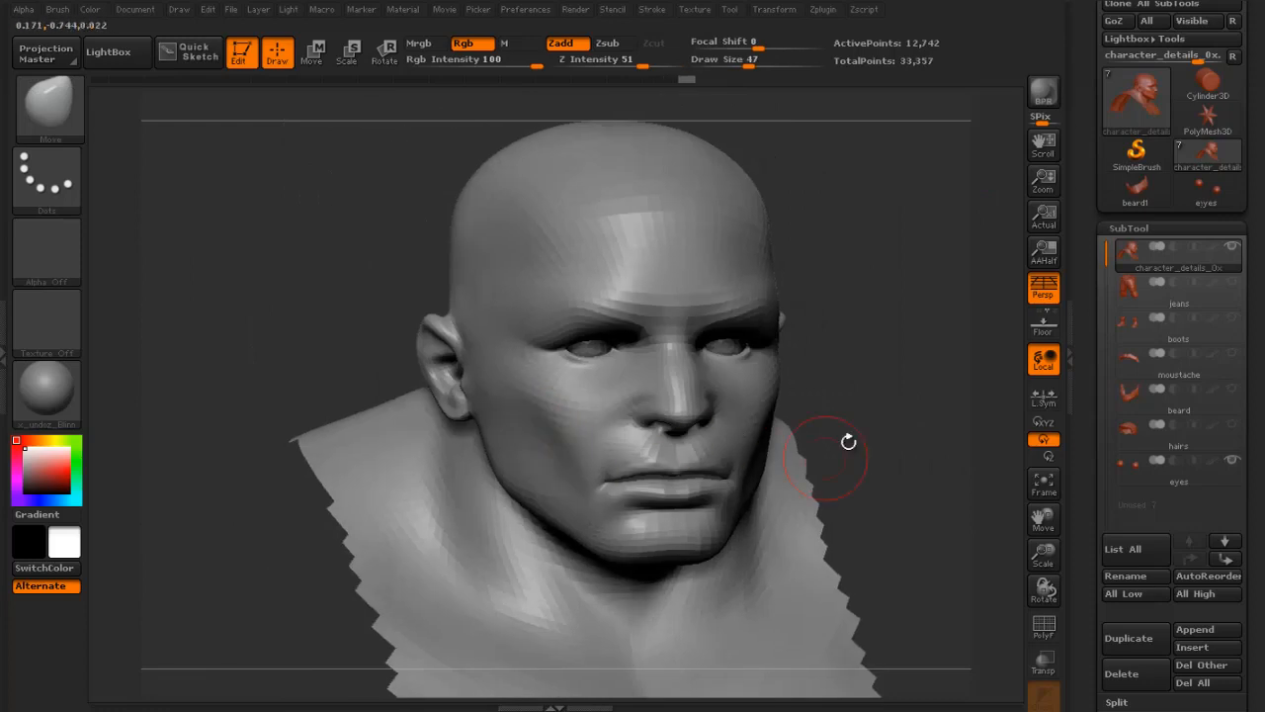
drag(848, 441, 777, 418)
key(bracketleft)
key(bracketleft)
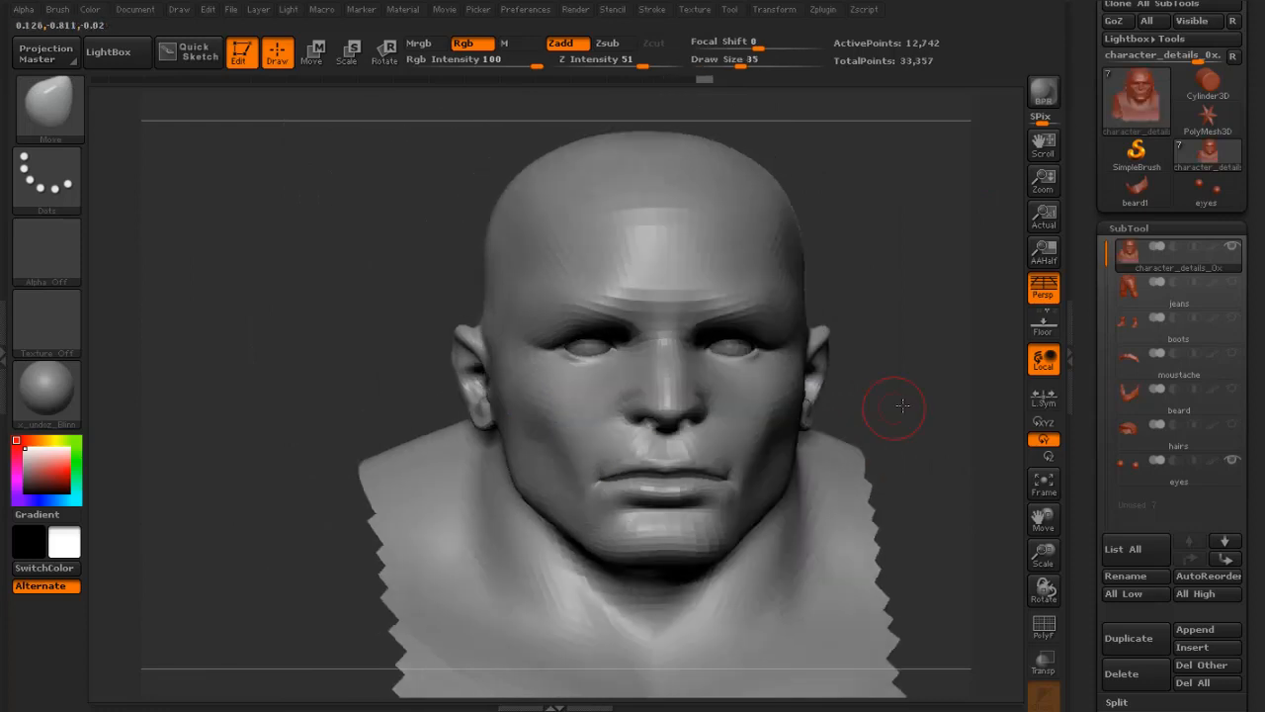
mouse_move(859, 406)
mouse_down()
mouse_move(906, 412)
mouse_move(881, 434)
mouse_move(826, 415)
mouse_up()
key(s)
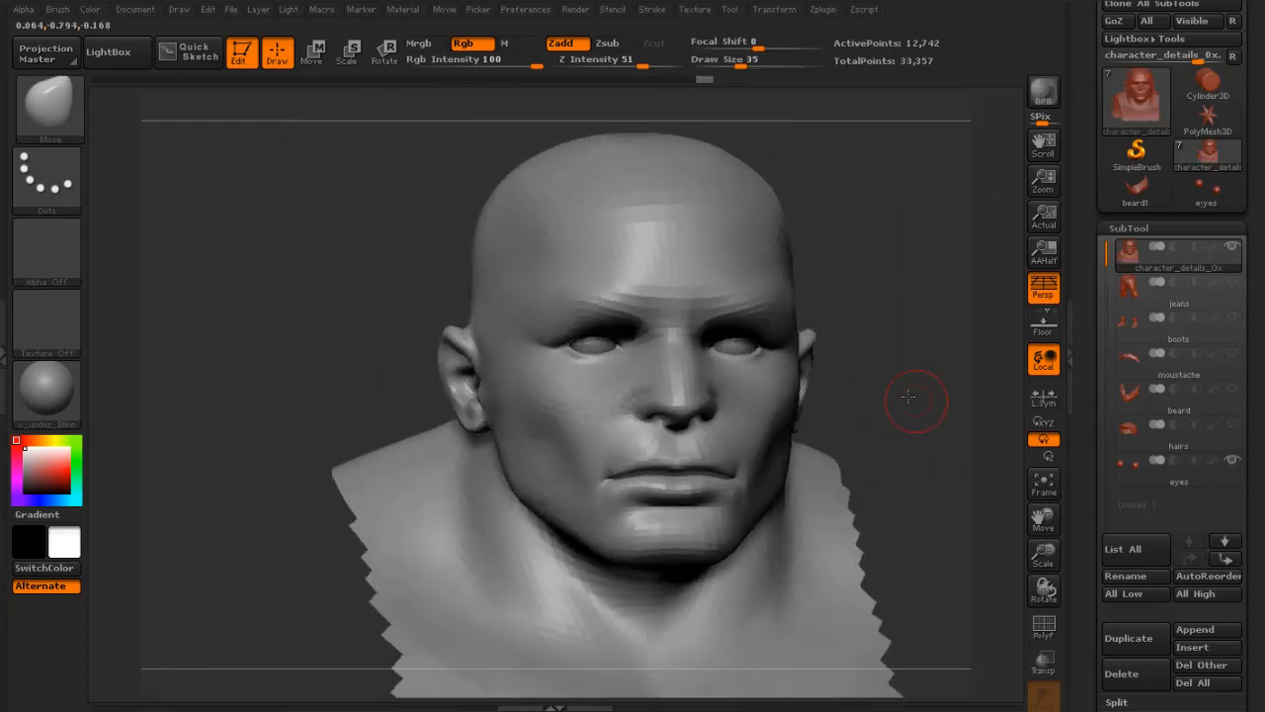
- Pull the base of the nostril wing downward with the Move brush at draw size 51, then reduce the size at the nostrils
mouse_move(907, 396)
alt+mouse_down()
mouse_move(810, 396)
mouse_move(859, 421)
mouse_move(919, 423)
alt+mouse_up()
key(bracketright)
key(bracketright)
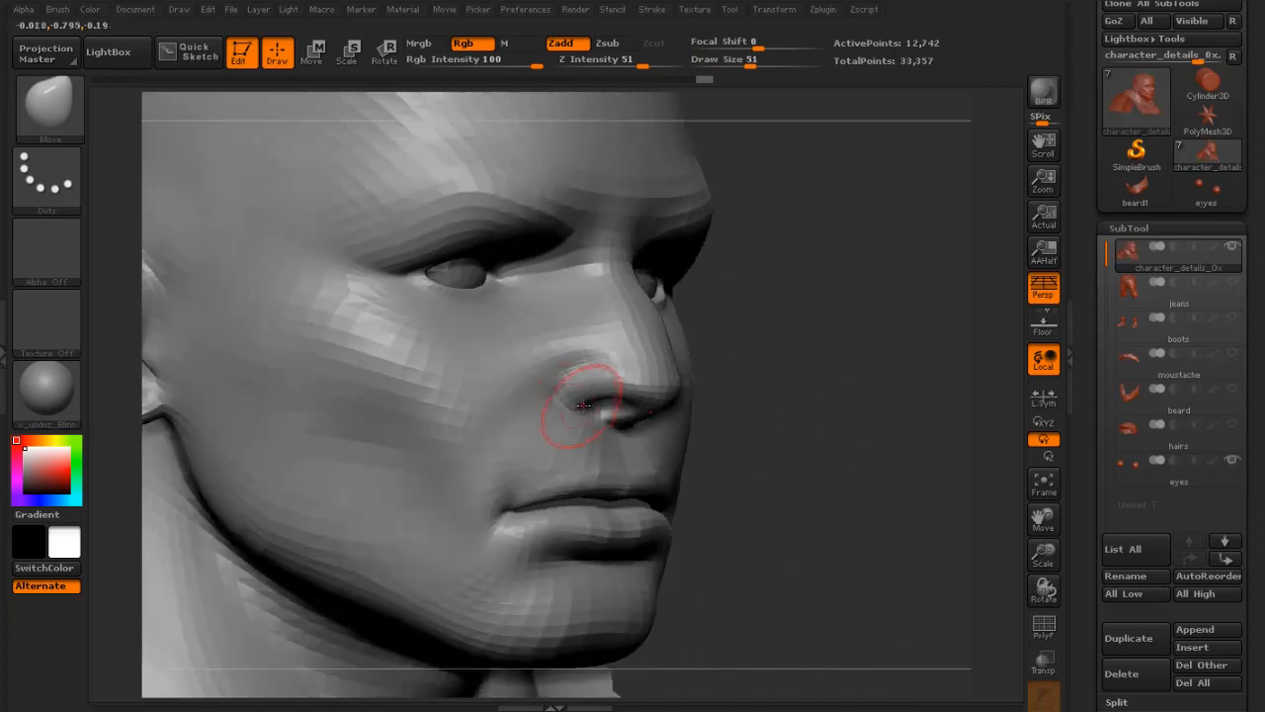
drag(583, 405, 583, 424)
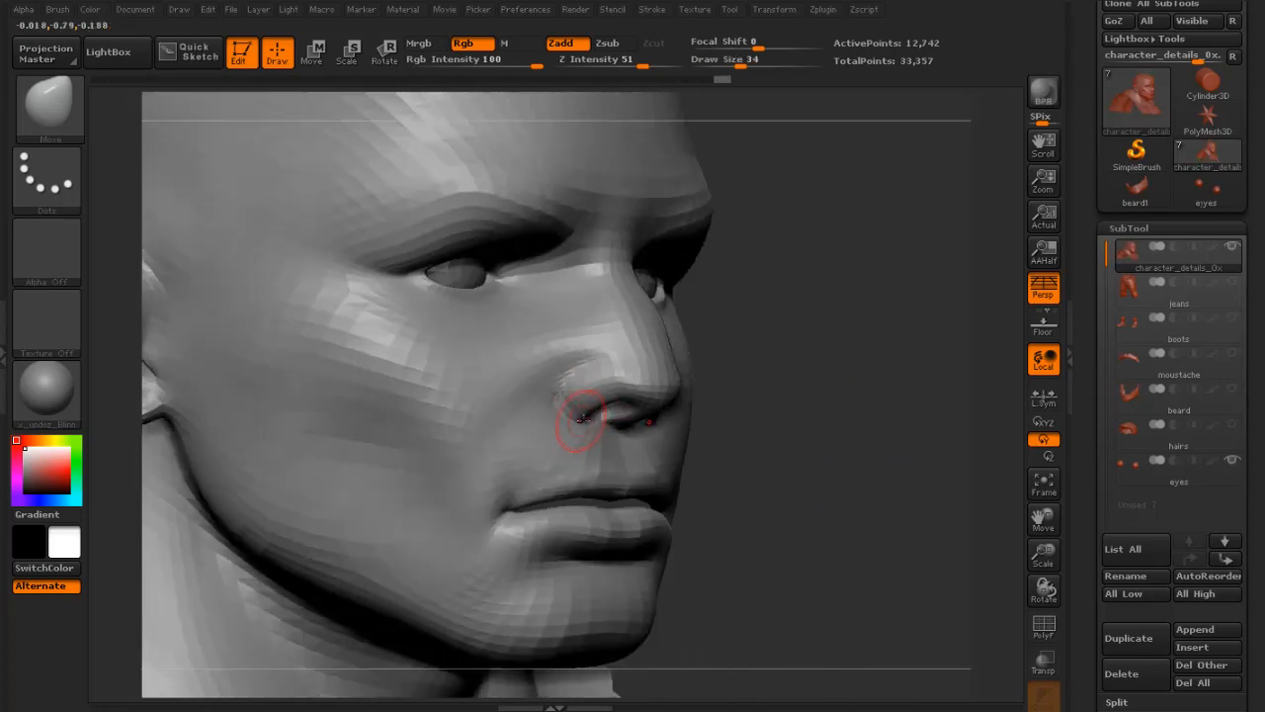
drag(806, 427, 726, 423)
key(bracketleft)
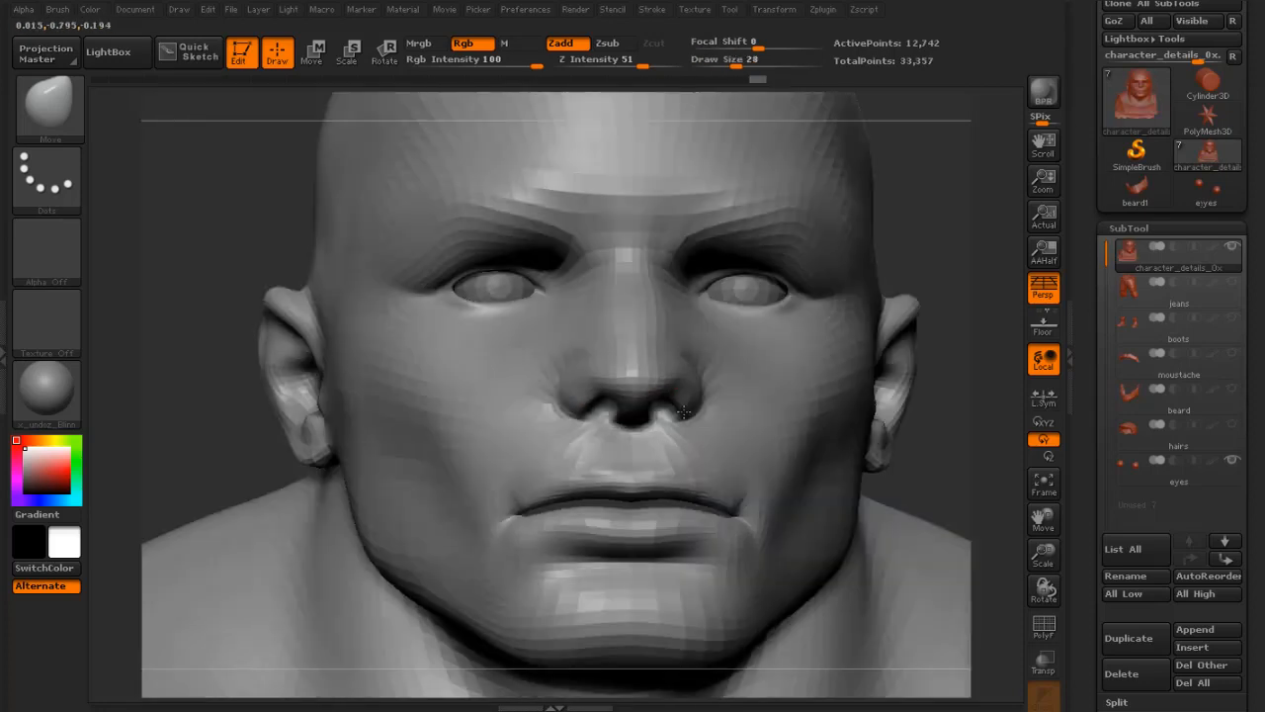
- Shape the outer wing of the nostril from low three-quarter and front views with the Move brush at draw size 53, then 56
drag(937, 471, 854, 471)
key(s)
drag(689, 393, 700, 389)
key(s)
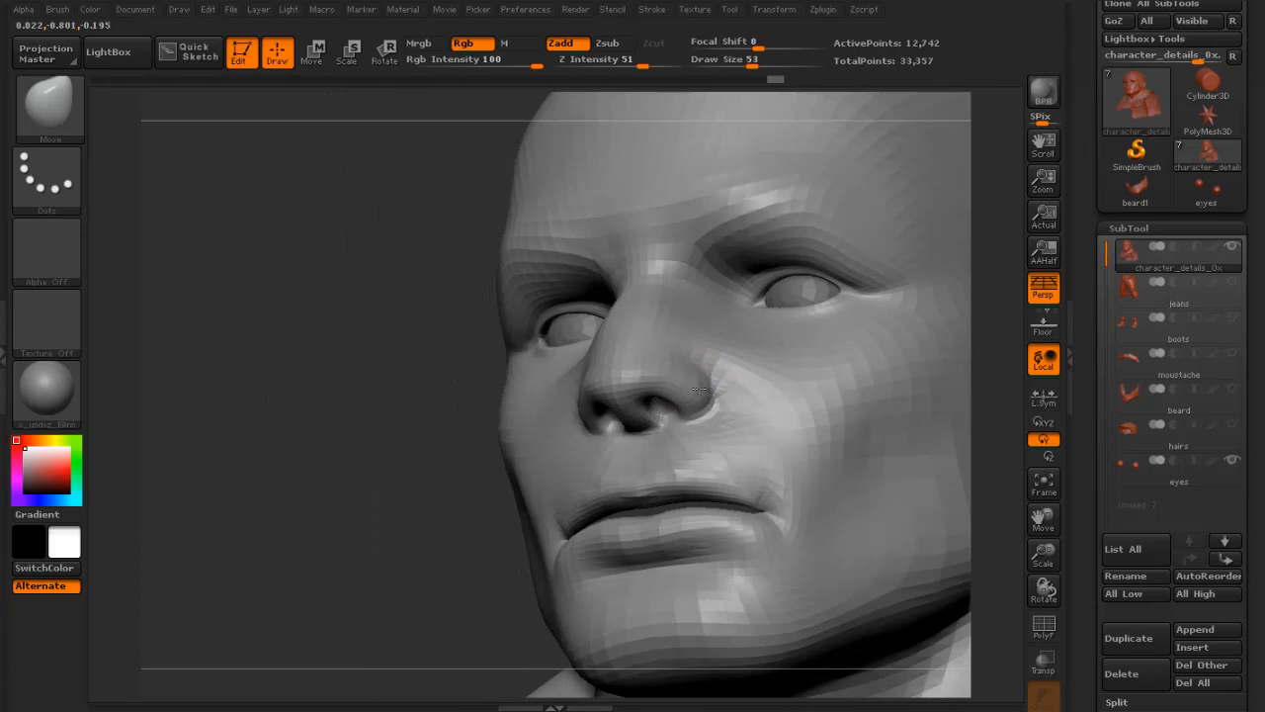
drag(435, 379, 534, 374)
key(bracketright)
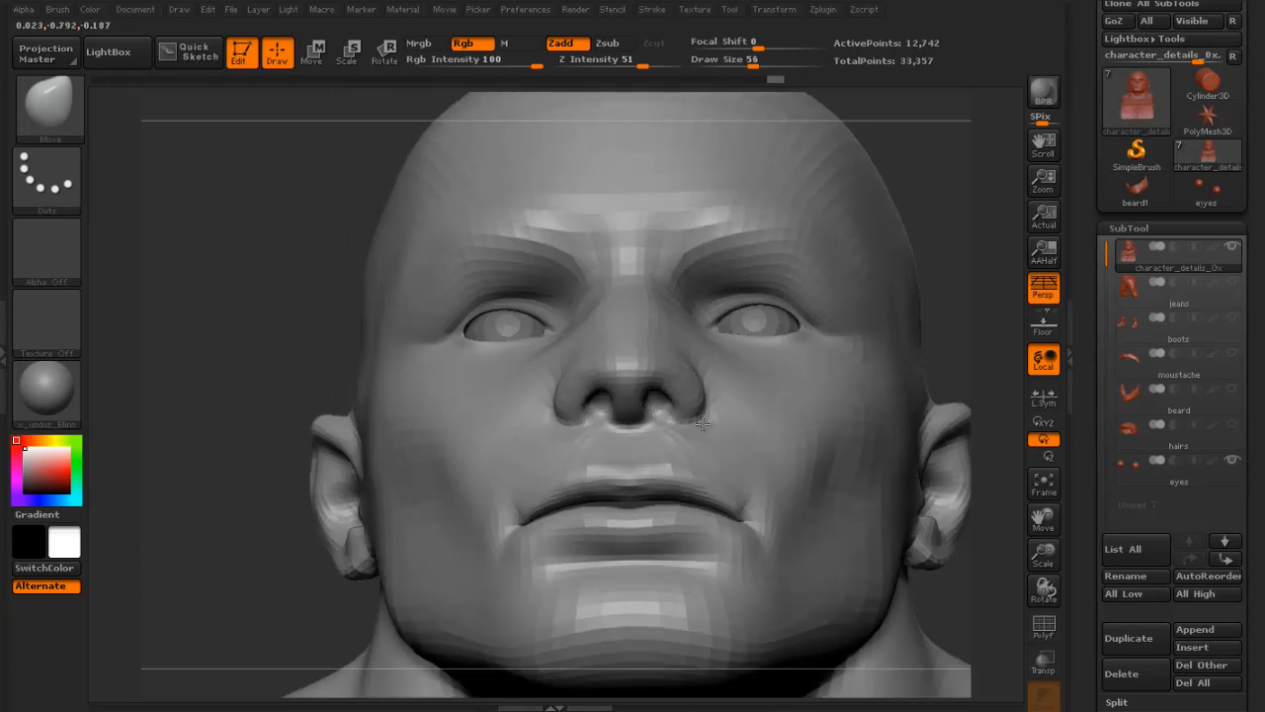
- Undo the last stroke and rework the nostril wings from several angles with the Move brush at draw sizes 41 and 38
mouse_move(957, 345)
mouse_down()
mouse_move(757, 424)
mouse_move(679, 430)
mouse_up()
key(ctrl+z)
key(s)
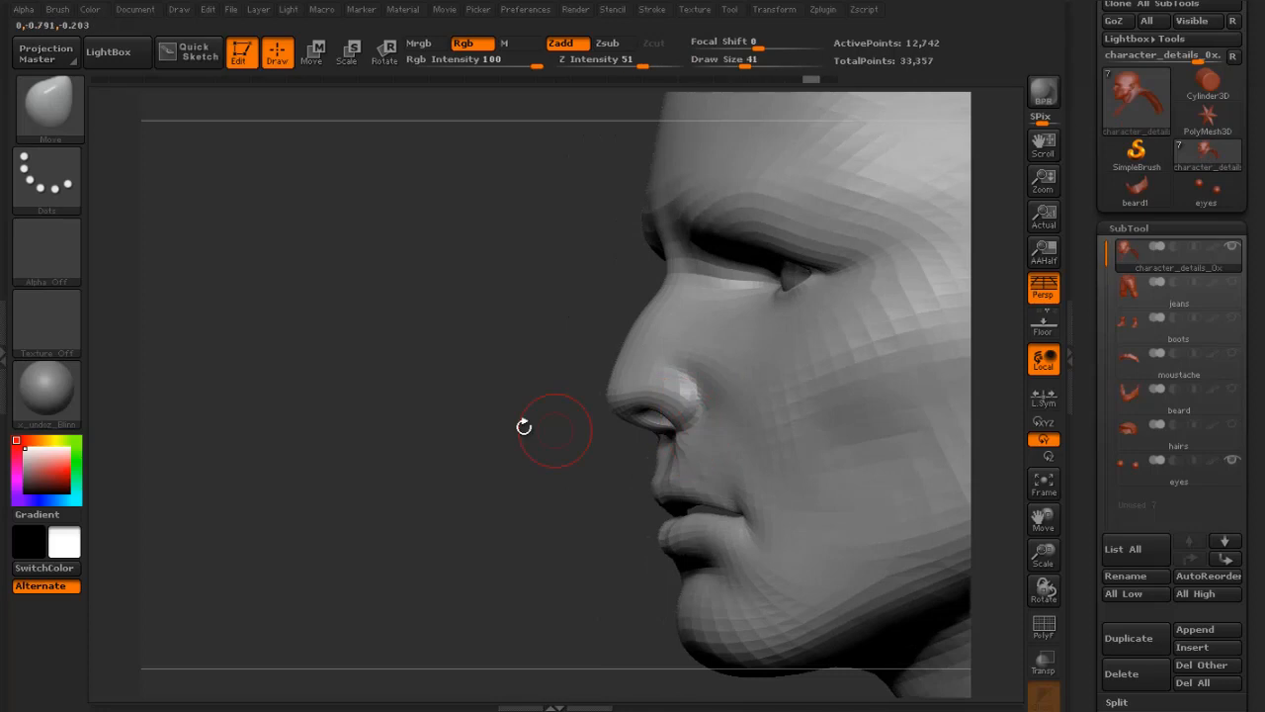
drag(524, 426, 723, 411)
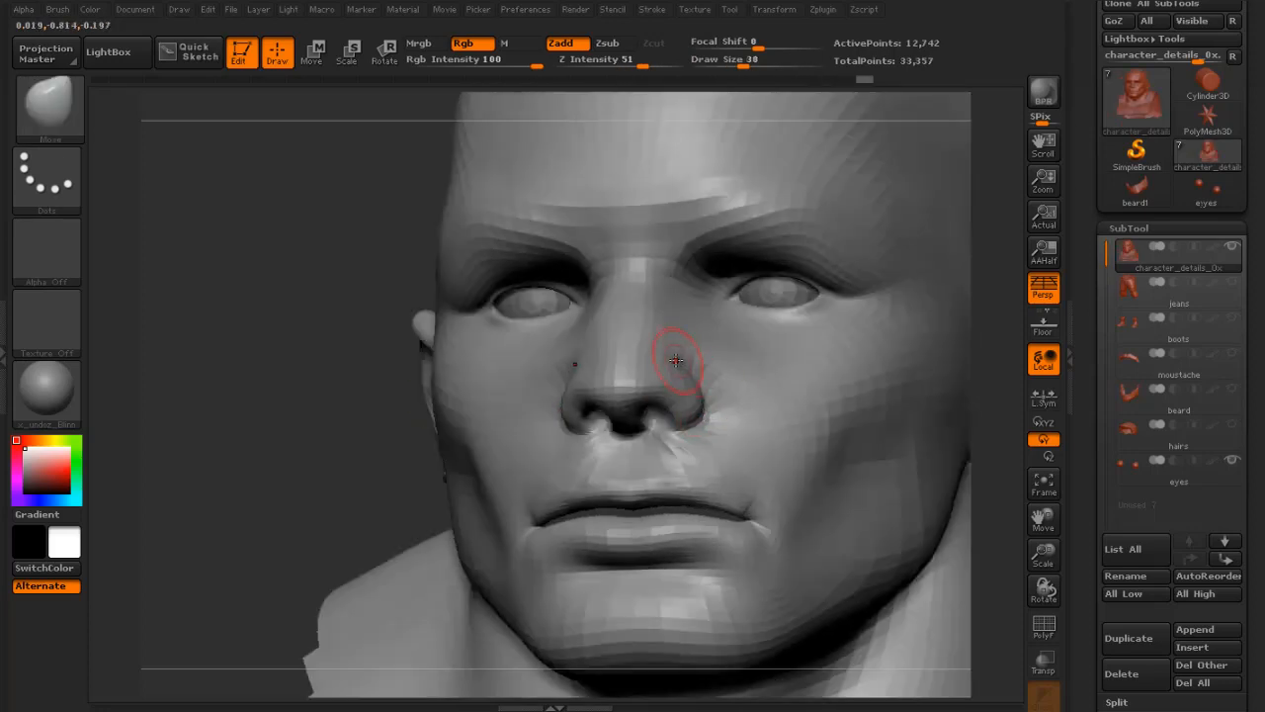
drag(349, 378, 593, 367)
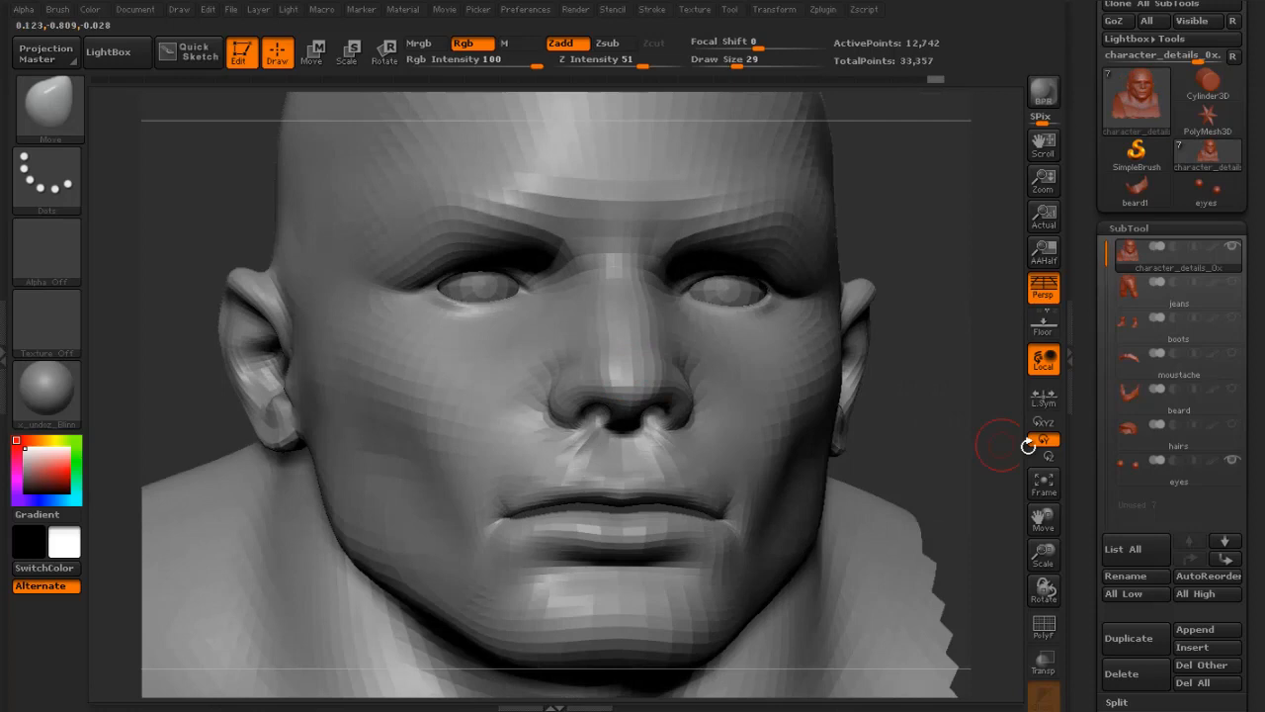
- Enlarge the Move brush to draw size 63 and refine the nose bridge in profile
drag(1028, 445, 765, 424)
key(s)
drag(641, 365, 653, 371)
key(s)
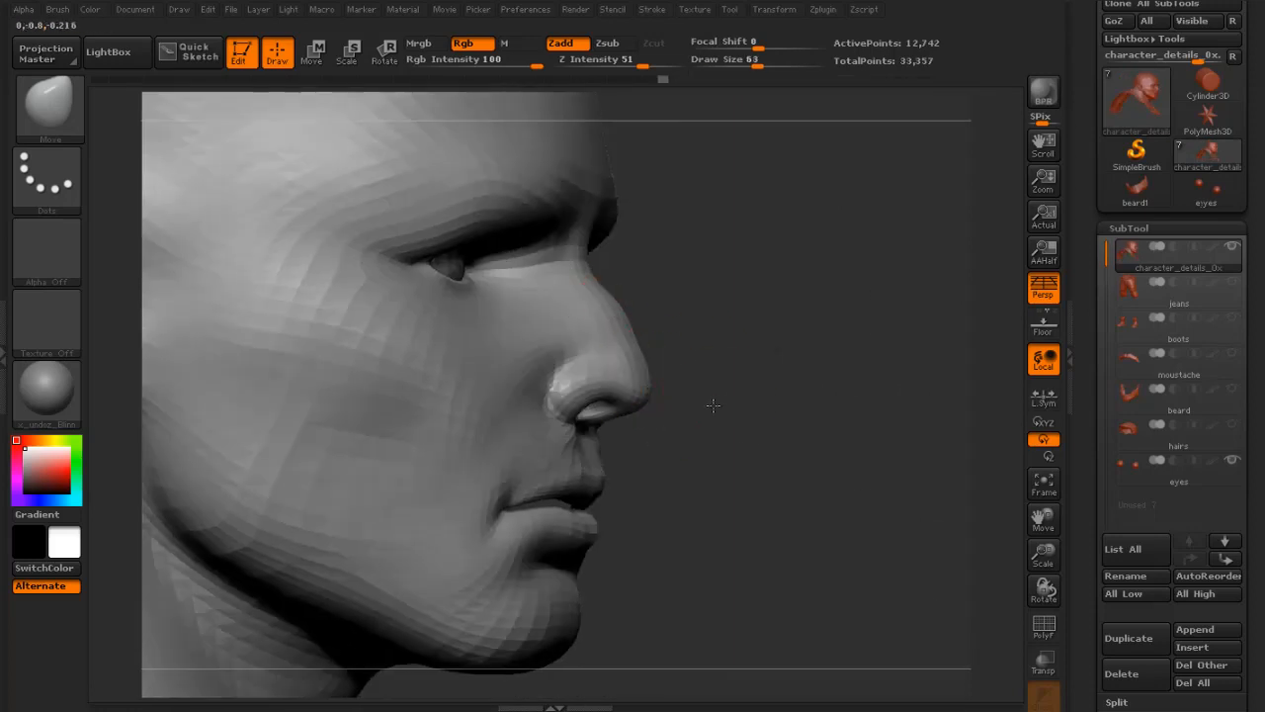
drag(713, 406, 870, 425)
- Adjust the lower edge of the nostril from a three-quarter view with the Move brush at draw size 38, then 28
key(s)
drag(657, 438, 650, 438)
mouse_move(875, 457)
mouse_down()
mouse_move(664, 423)
mouse_move(791, 426)
mouse_move(619, 432)
mouse_move(836, 423)
mouse_up()
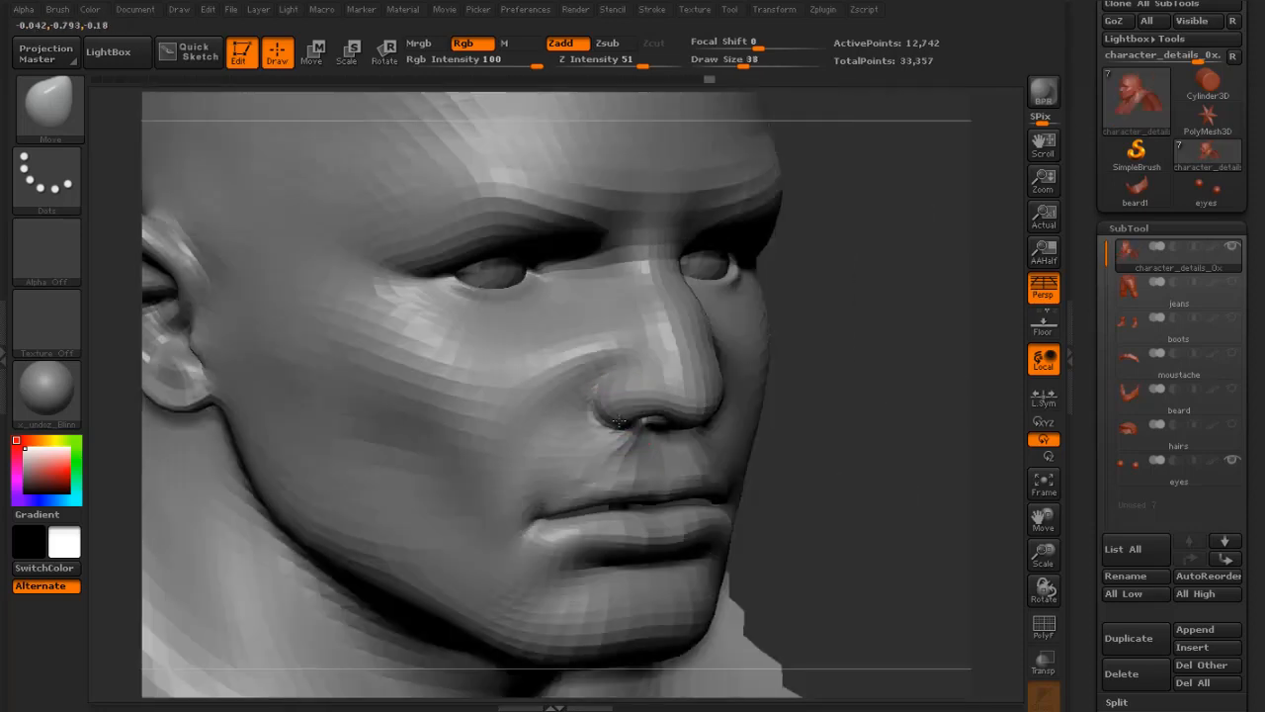
key(s)
drag(620, 425, 624, 425)
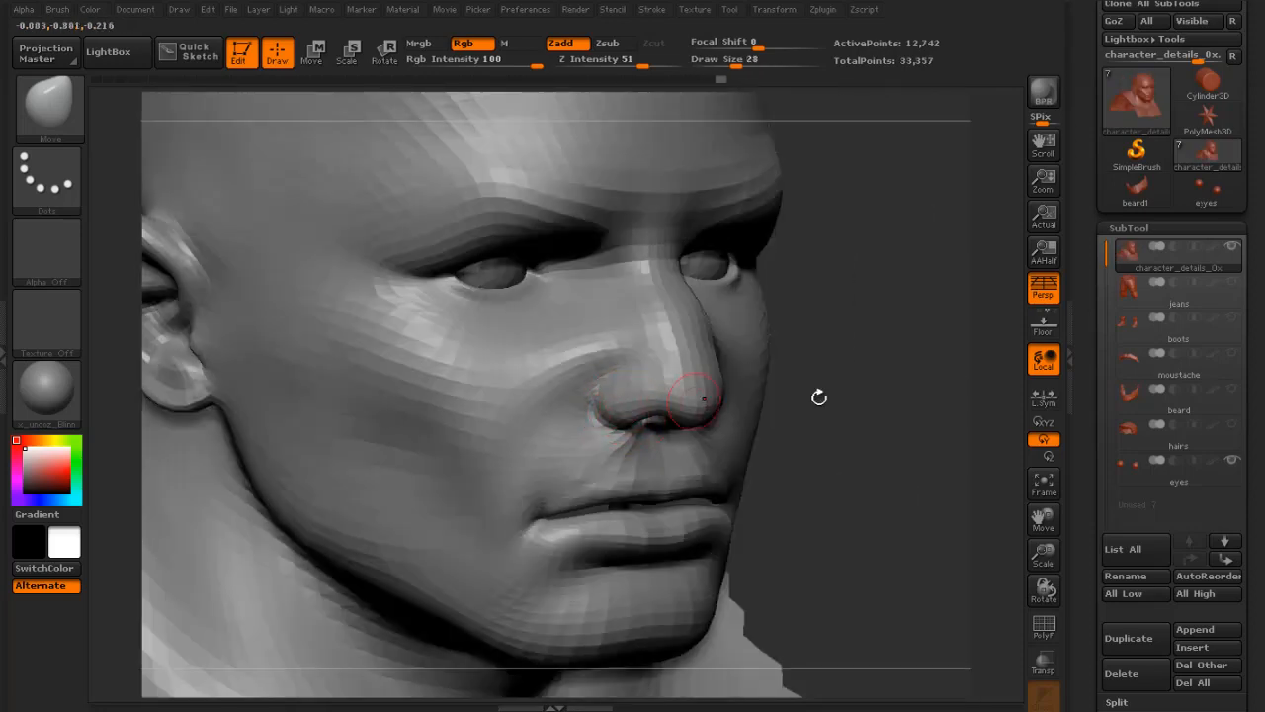
- Refine the nostril wings from front and low views with the Move brush at draw size 37
drag(915, 394, 761, 382)
key(s)
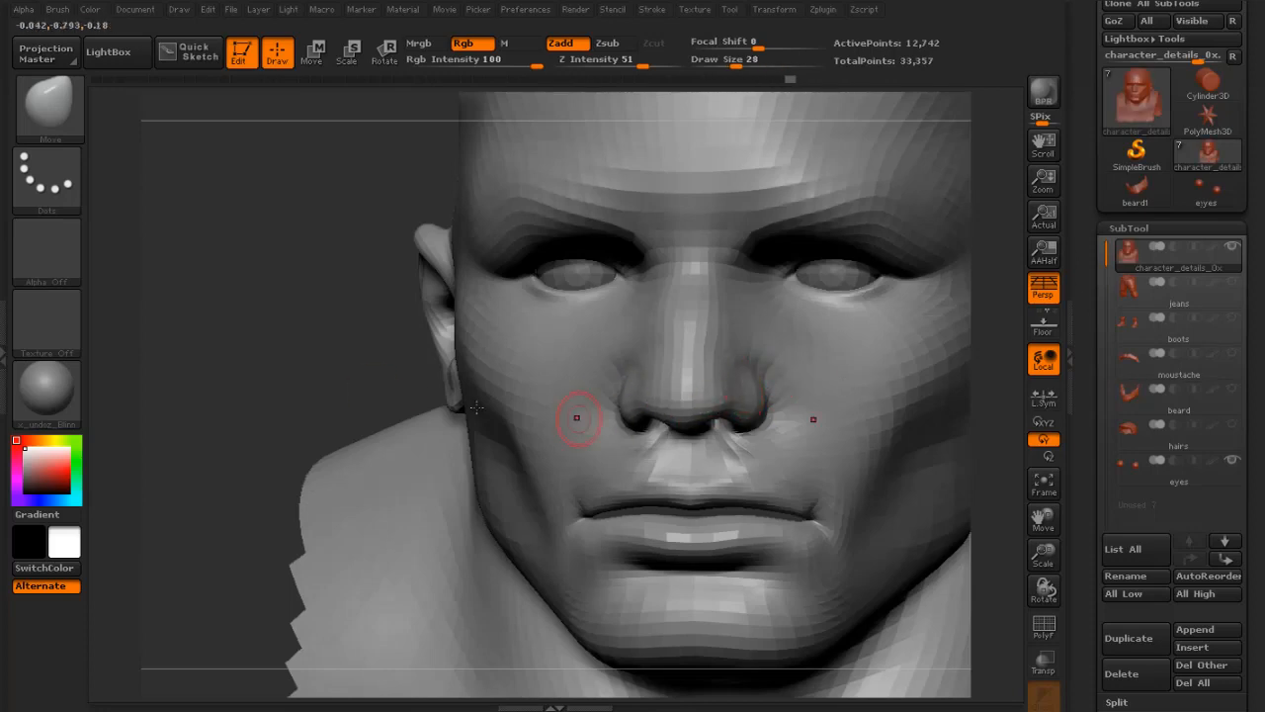
alt+drag(305, 352, 465, 290)
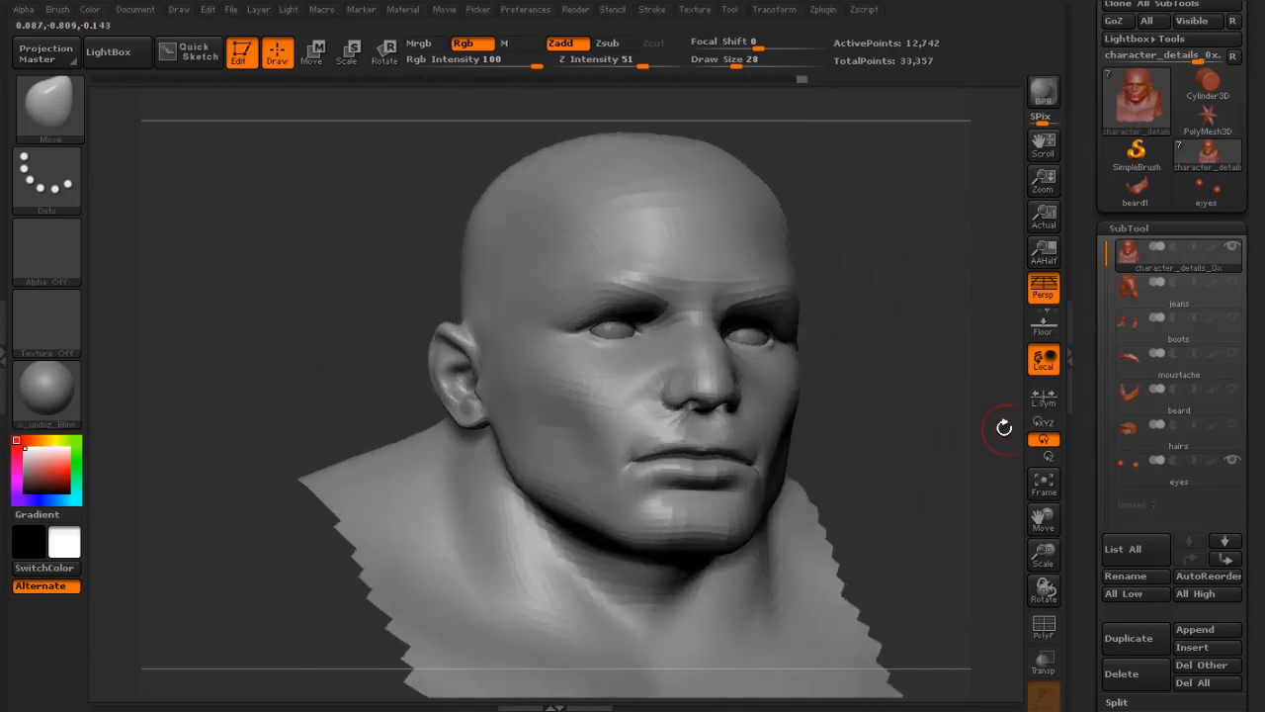
drag(1004, 427, 968, 484)
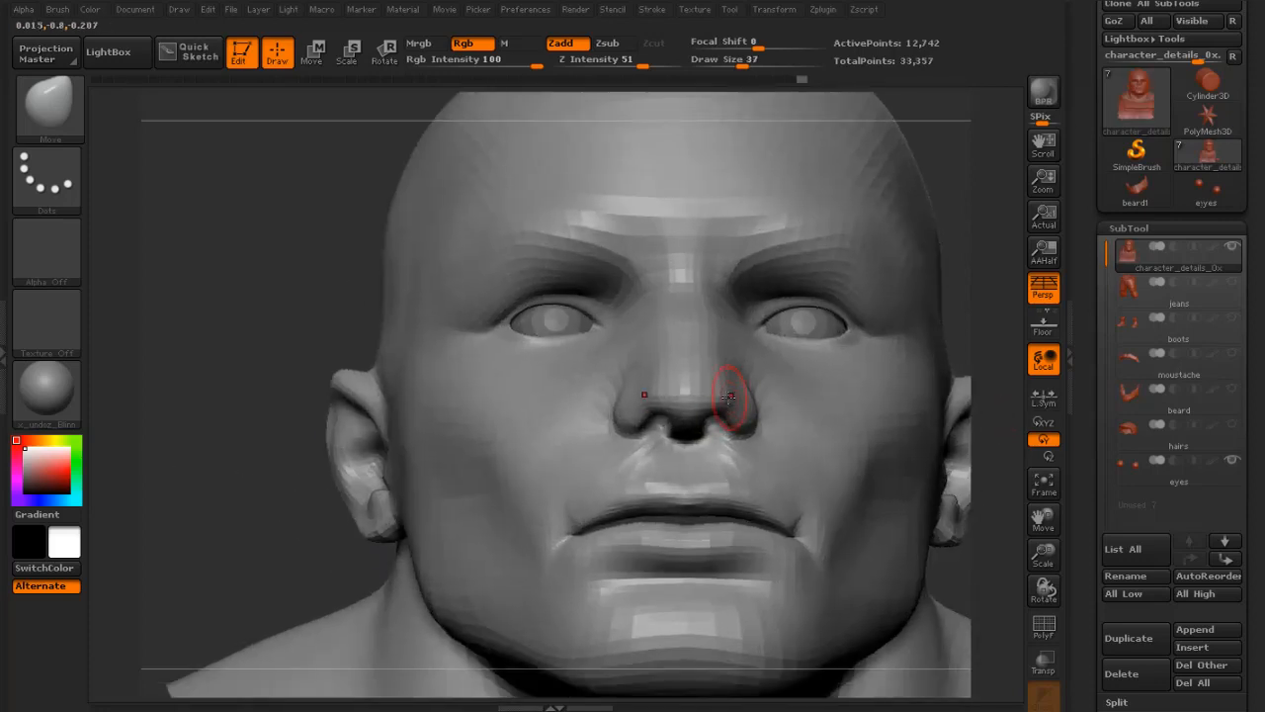
drag(755, 403, 748, 406)
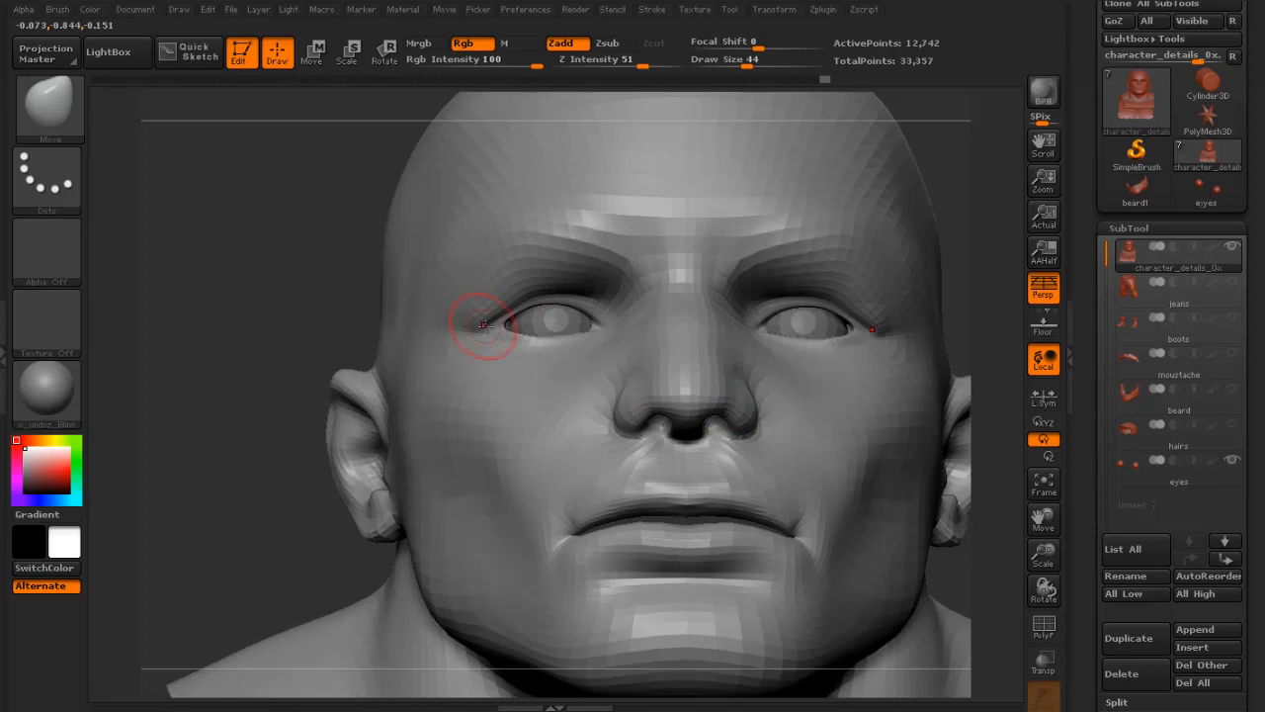
- Reshape the outer brow above the eye with the Move brush at draw size 101
mouse_move(316, 267)
mouse_down()
mouse_move(324, 302)
mouse_move(353, 293)
mouse_up()
key(bracketright)
key(bracketright)
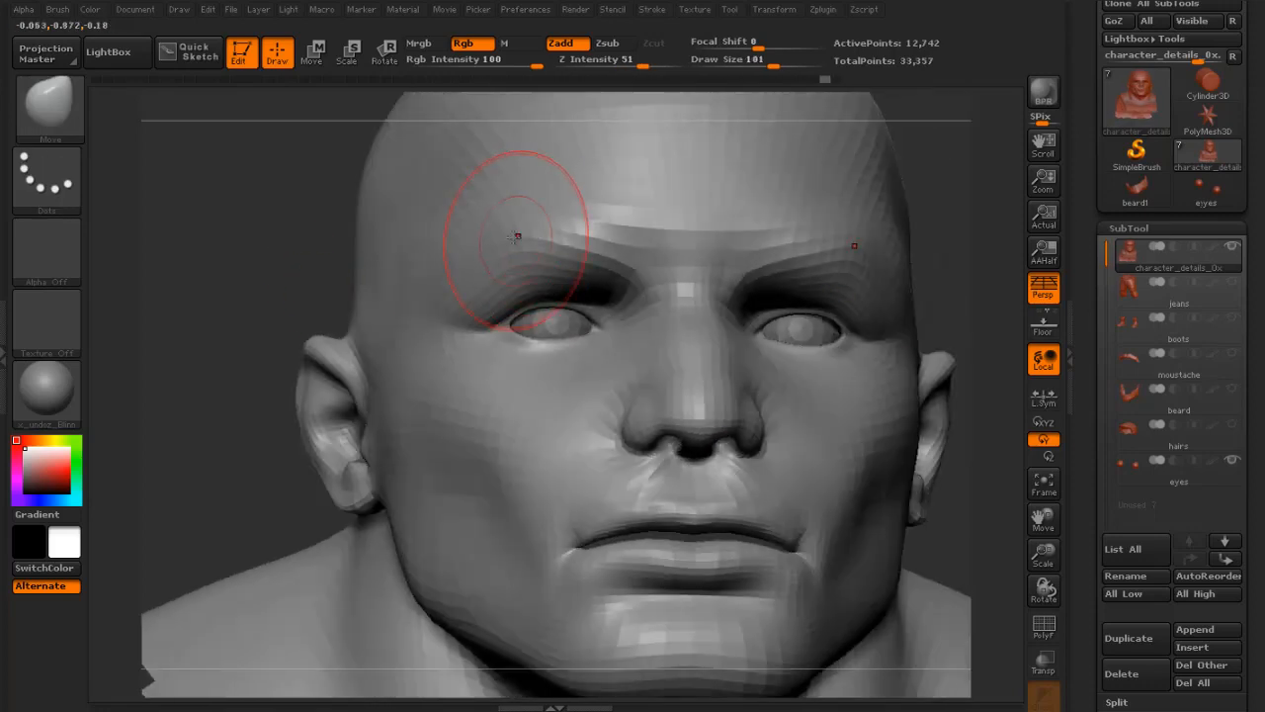
drag(516, 233, 494, 237)
drag(322, 267, 454, 259)
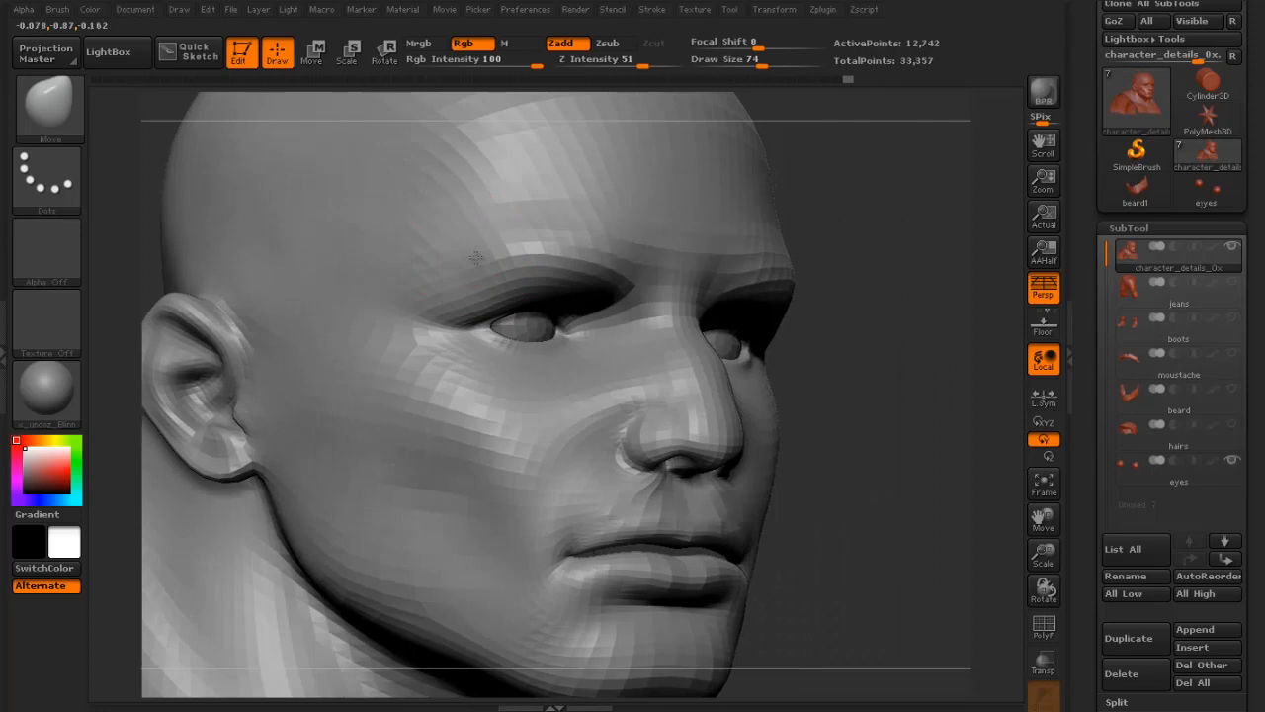
- Shape the brow ridge and its inner end above the nose with the Move brush at draw sizes 74, 56 and 70
drag(836, 263, 914, 264)
key(s)
click(665, 277)
drag(623, 266, 611, 268)
drag(734, 255, 583, 263)
key(s)
click(779, 267)
drag(779, 267, 767, 266)
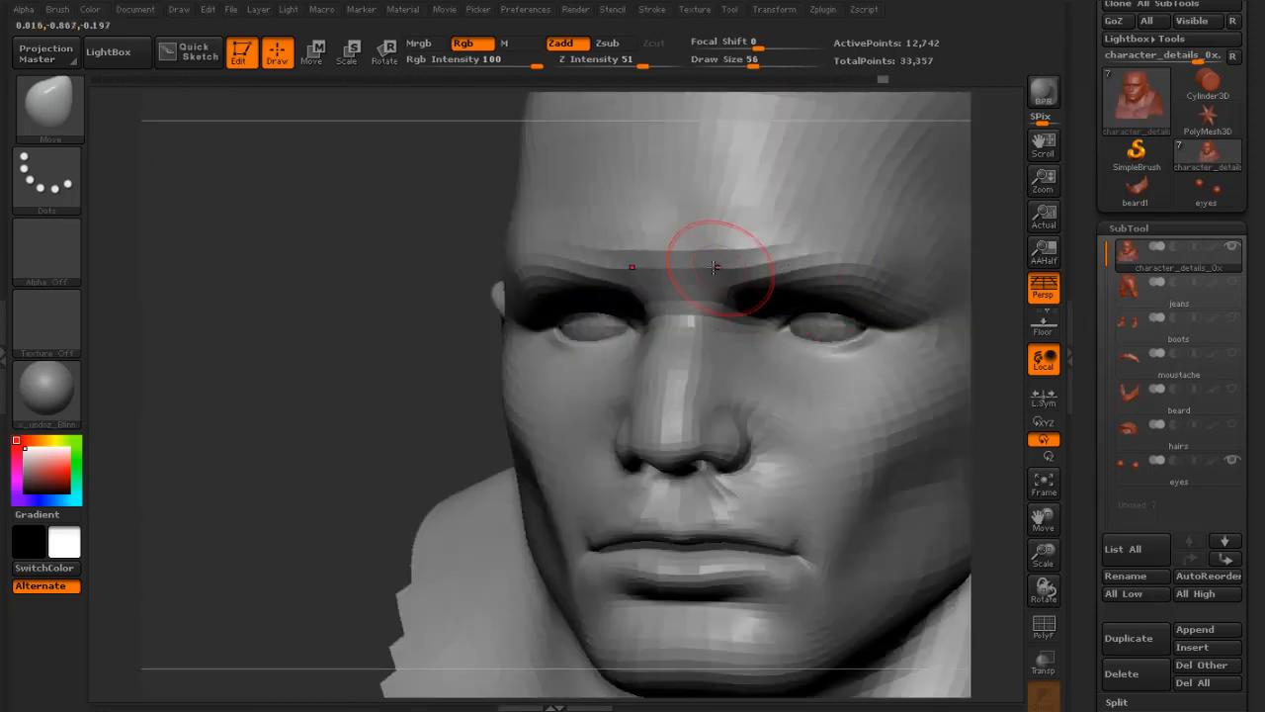
drag(441, 264, 543, 264)
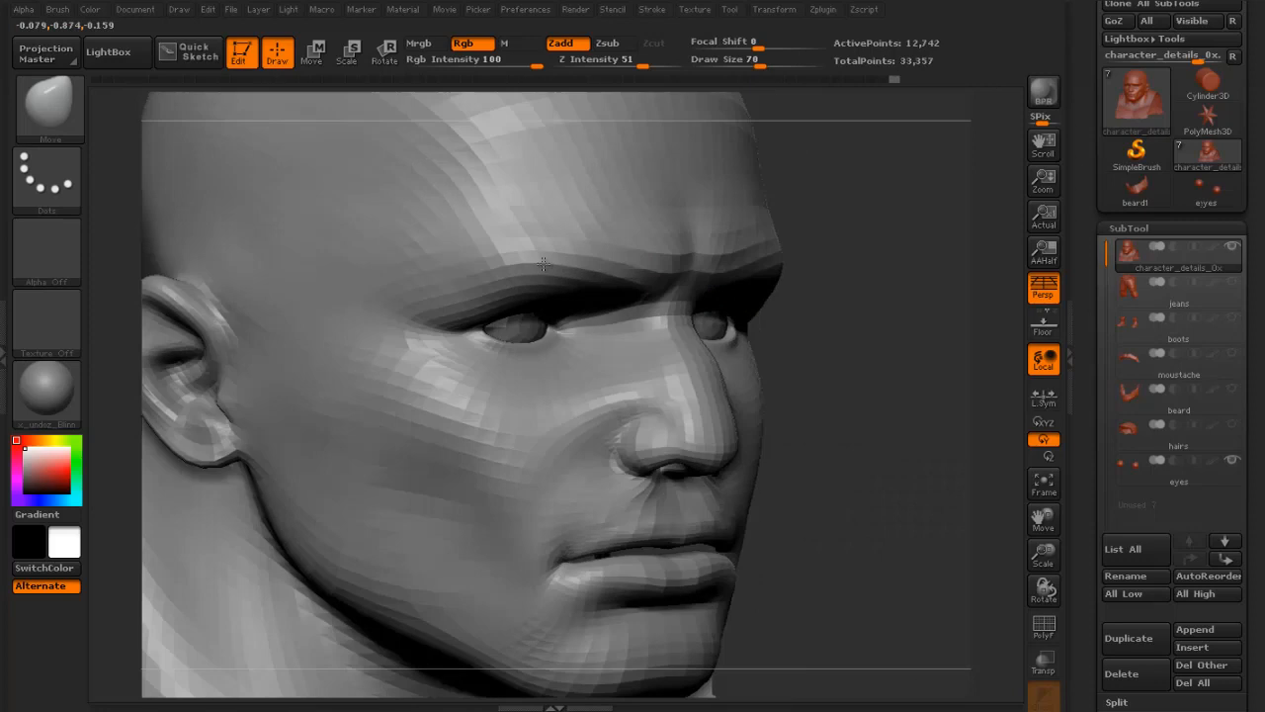
drag(632, 261, 653, 261)
- Adjust the cheek beside the nose in profile with the Move brush at draw size 59
alt+drag(830, 273, 708, 321)
key(s)
drag(707, 334, 680, 334)
mouse_move(885, 273)
mouse_down()
mouse_move(893, 260)
mouse_move(853, 311)
mouse_up()
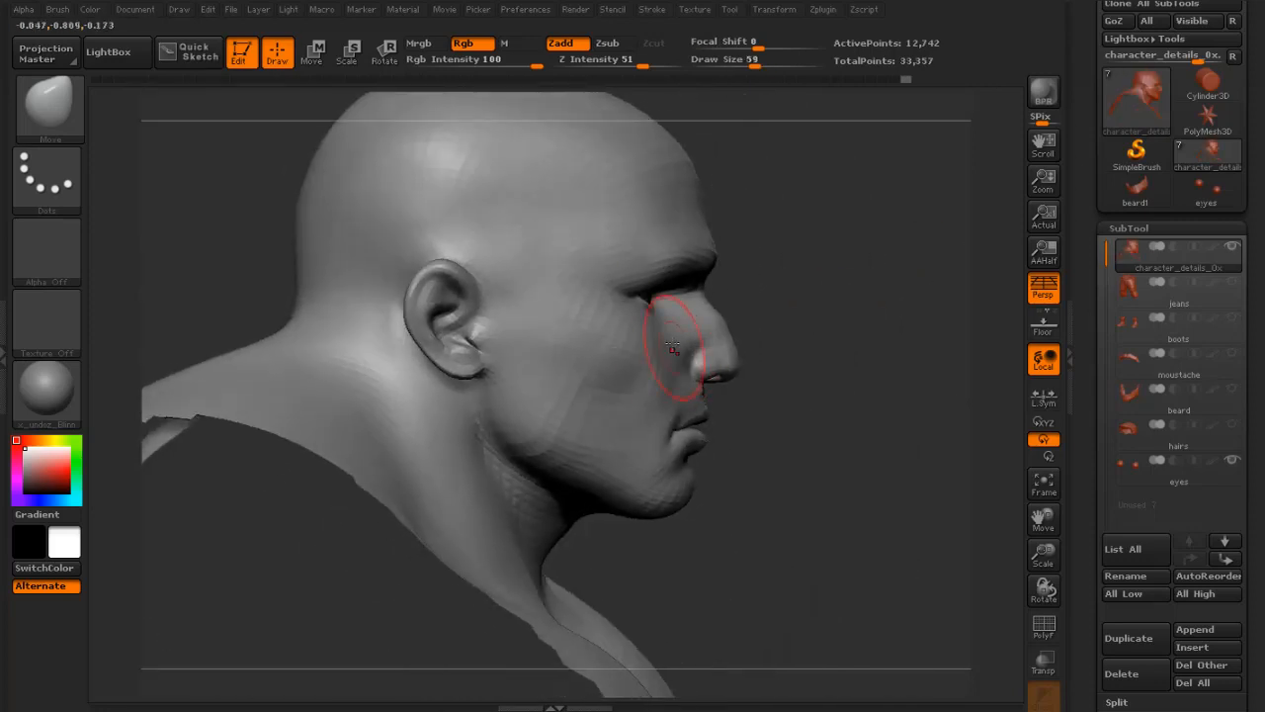
mouse_move(784, 292)
mouse_down()
mouse_move(727, 289)
mouse_move(766, 290)
mouse_up()
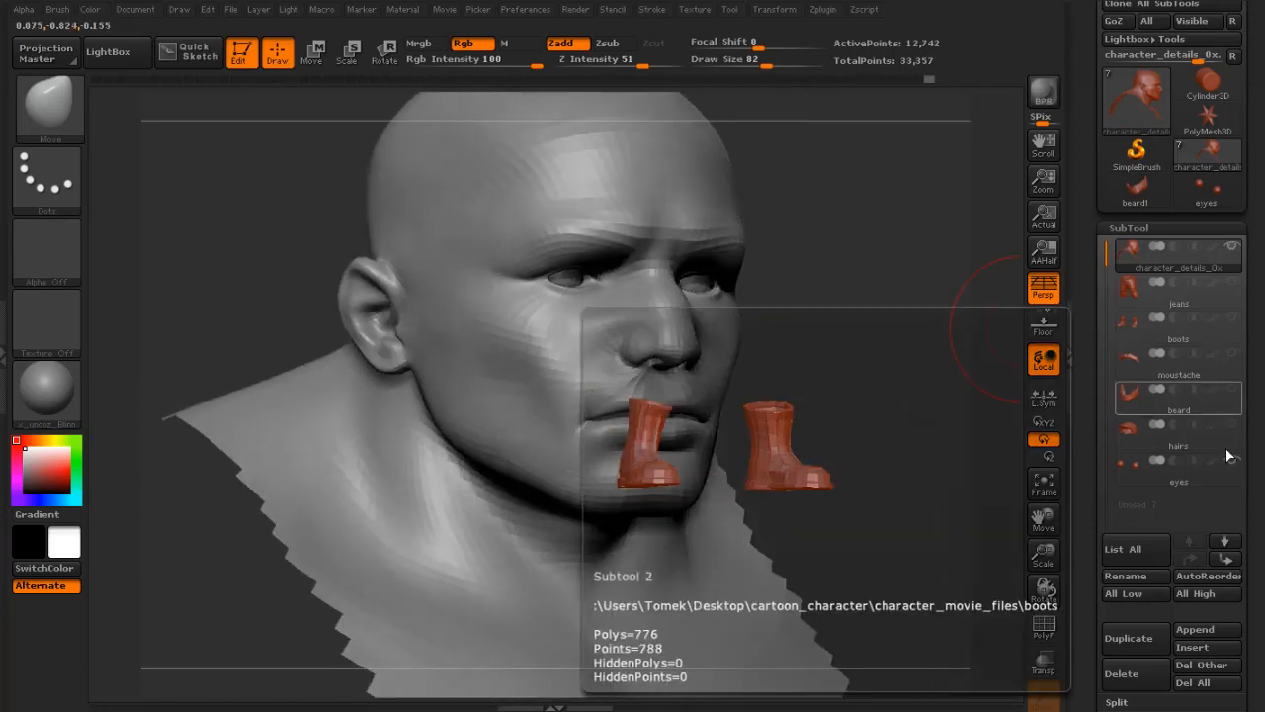
- Examine the brow, eye sockets and cheeks from below, from the side and in three-quarter view
drag(886, 297, 702, 291)
drag(518, 297, 717, 282)
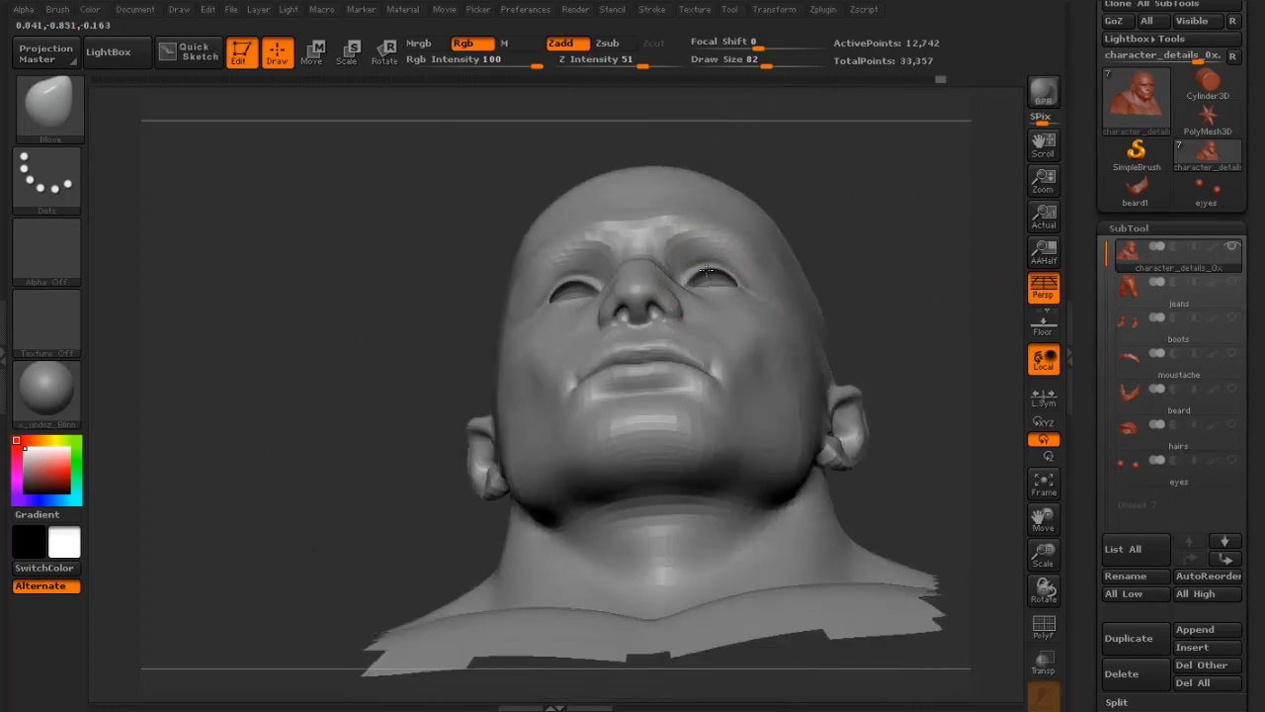
drag(914, 225, 709, 292)
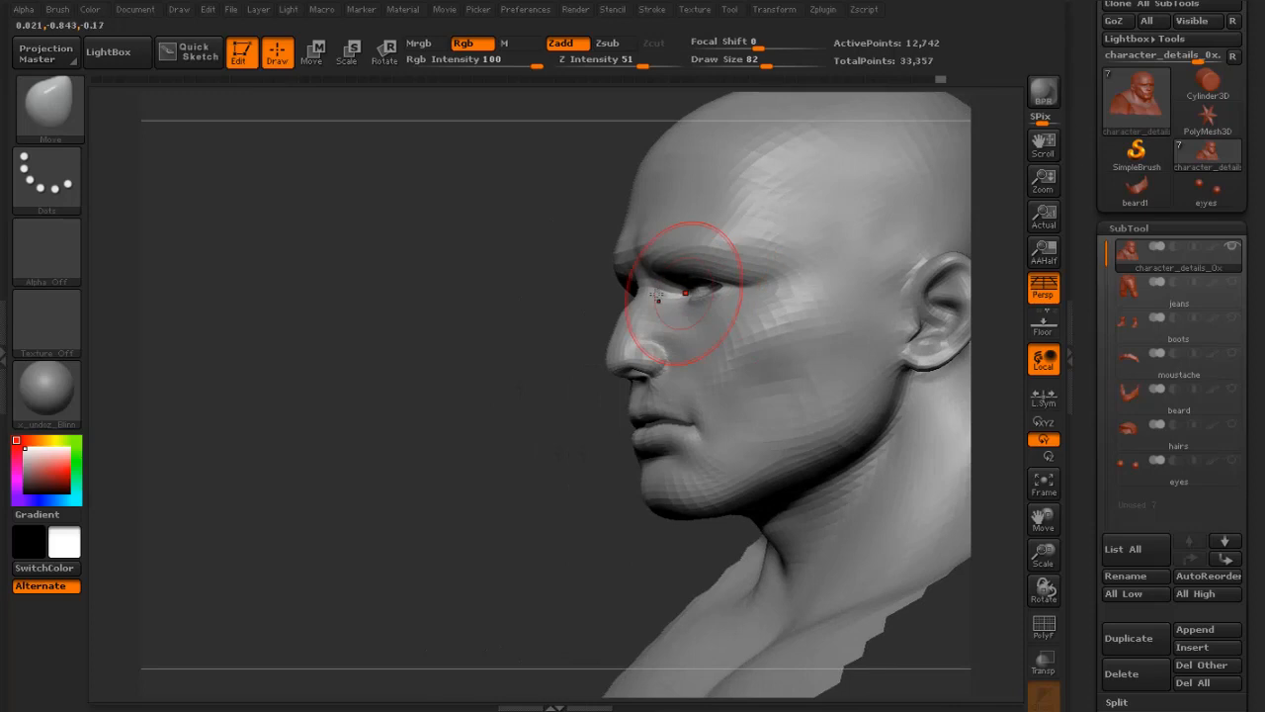
drag(593, 296, 741, 296)
mouse_move(953, 231)
mouse_down()
mouse_move(989, 228)
mouse_move(874, 249)
mouse_up()
key(bracketright)
key(bracketright)
mouse_move(710, 289)
mouse_down()
mouse_move(813, 350)
mouse_move(841, 350)
mouse_up()
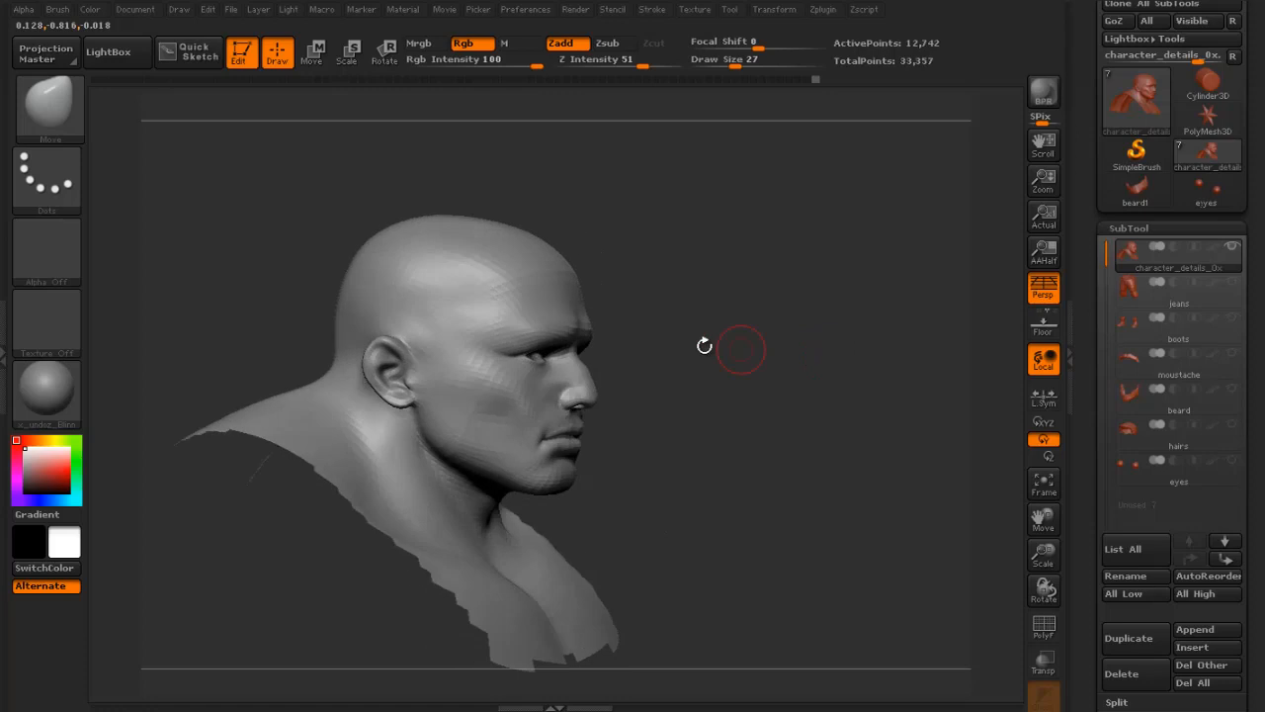
- Reshape the ear in profile with the Move brush, adjusting its rear edge at draw size 65
alt+drag(704, 346, 820, 362)
key(s)
drag(458, 358, 479, 363)
mouse_move(472, 362)
mouse_down()
mouse_move(490, 362)
mouse_move(464, 357)
mouse_move(497, 322)
mouse_up()
key(s)
key([)
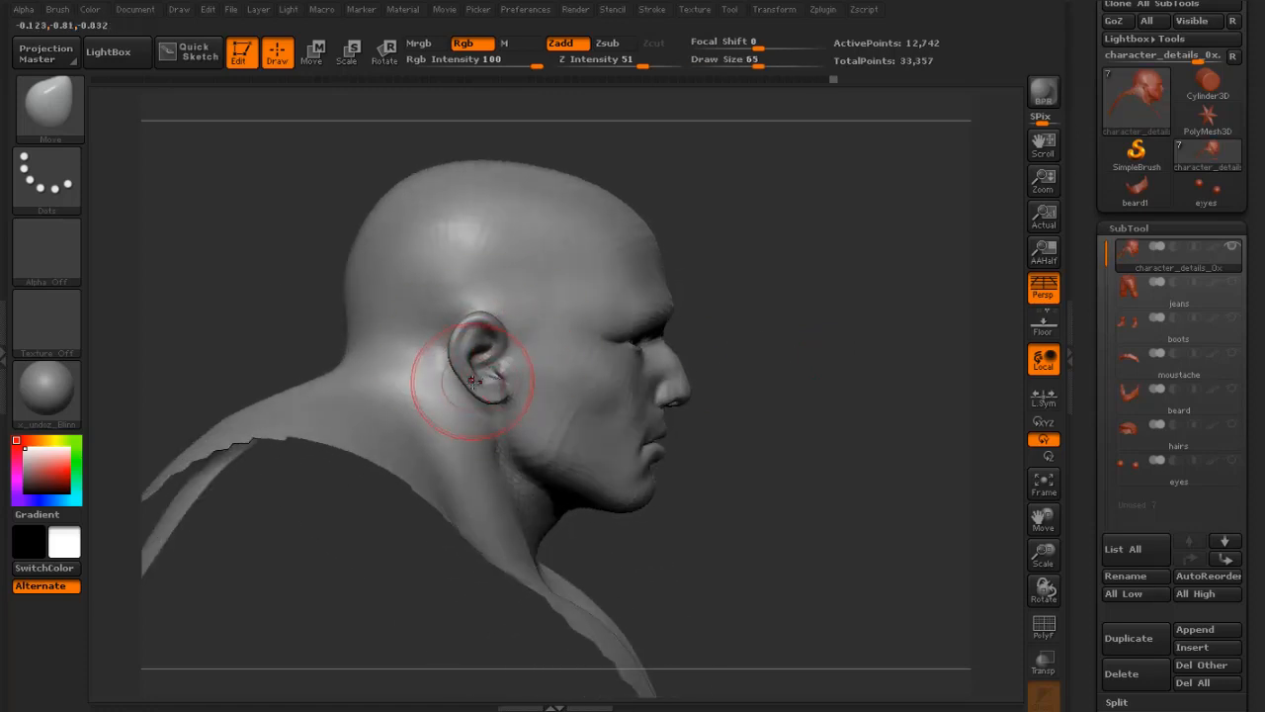
drag(466, 386, 473, 384)
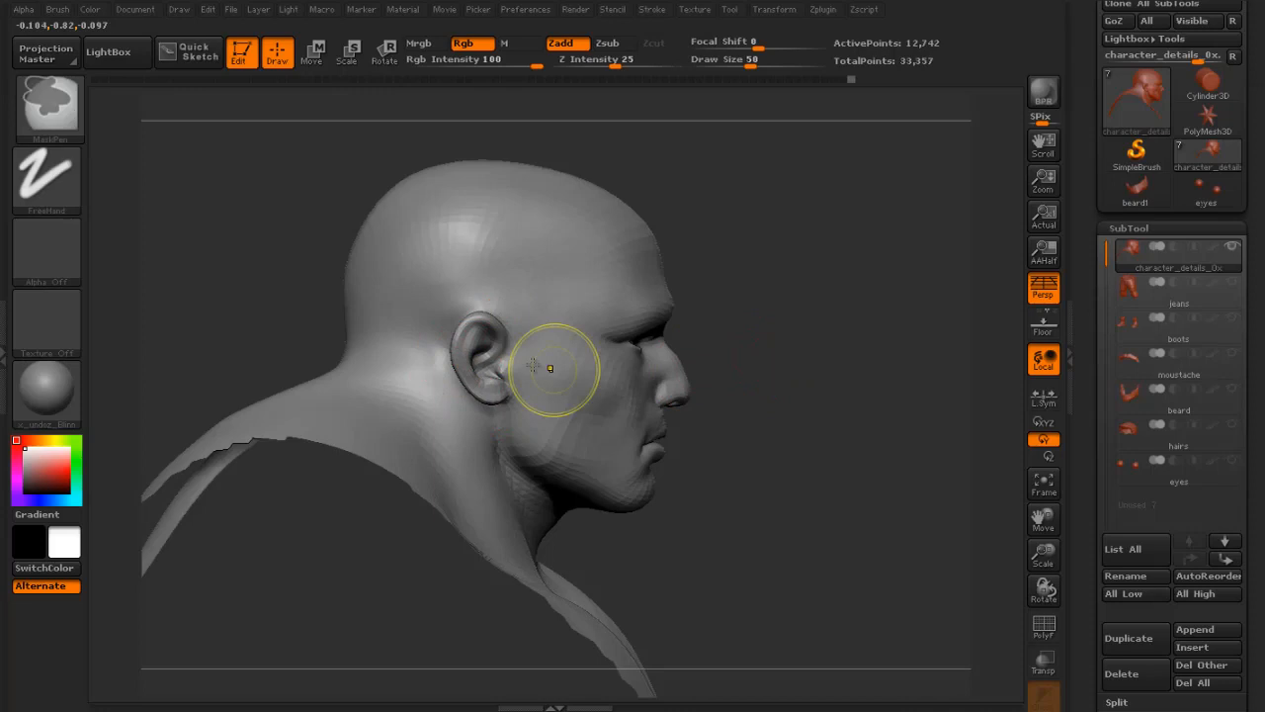
- Adjust the side of the skull behind the ear with the Move brush at draw size 51 and smooth the back of the head
key(s)
mouse_move(842, 328)
mouse_down()
mouse_move(695, 338)
mouse_move(852, 311)
mouse_move(796, 319)
mouse_up()
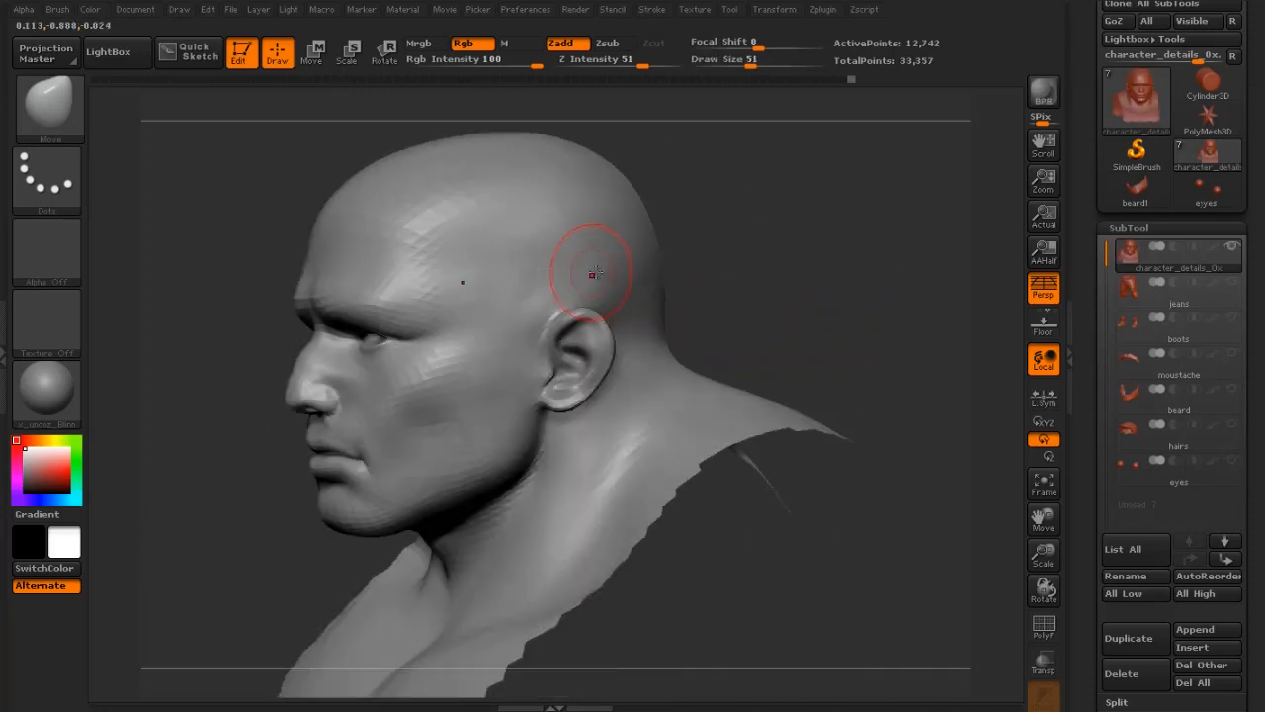
drag(626, 306, 558, 299)
drag(711, 257, 695, 274)
key(shift)
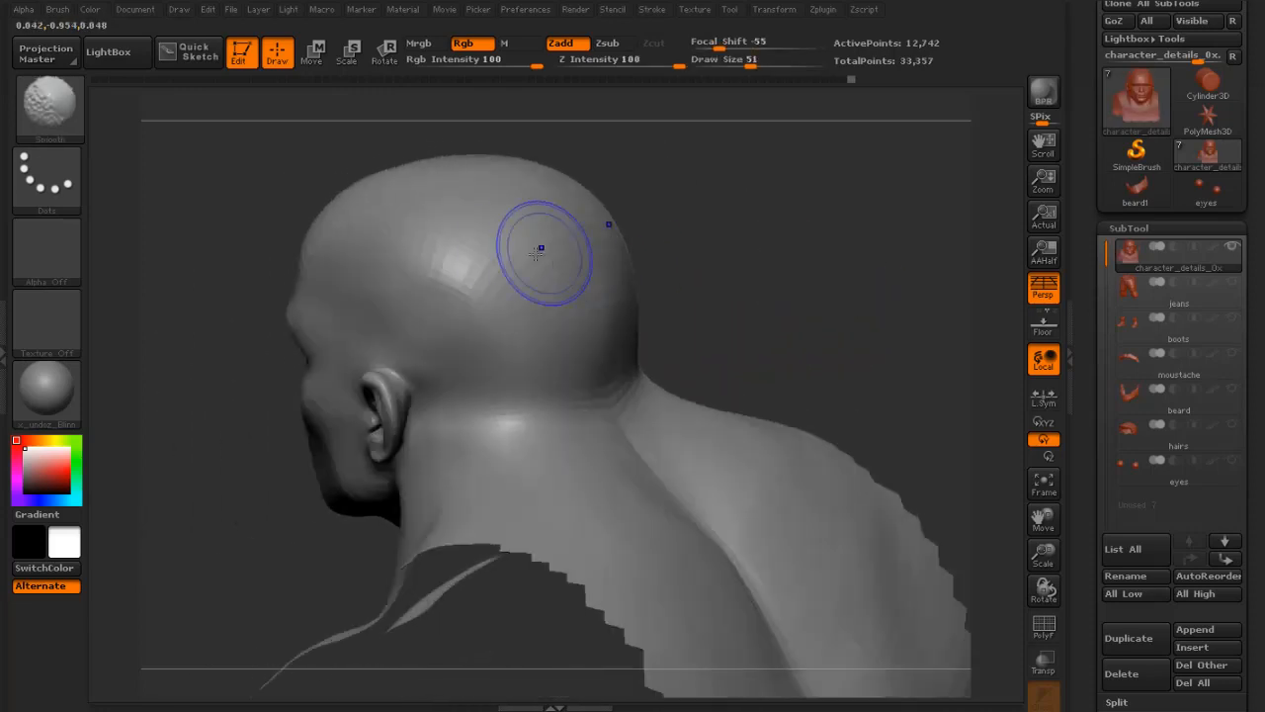
- Smooth the side of the skull at Z Intensity 38 and draw size 39
click(629, 61)
key(s)
drag(638, 146, 629, 146)
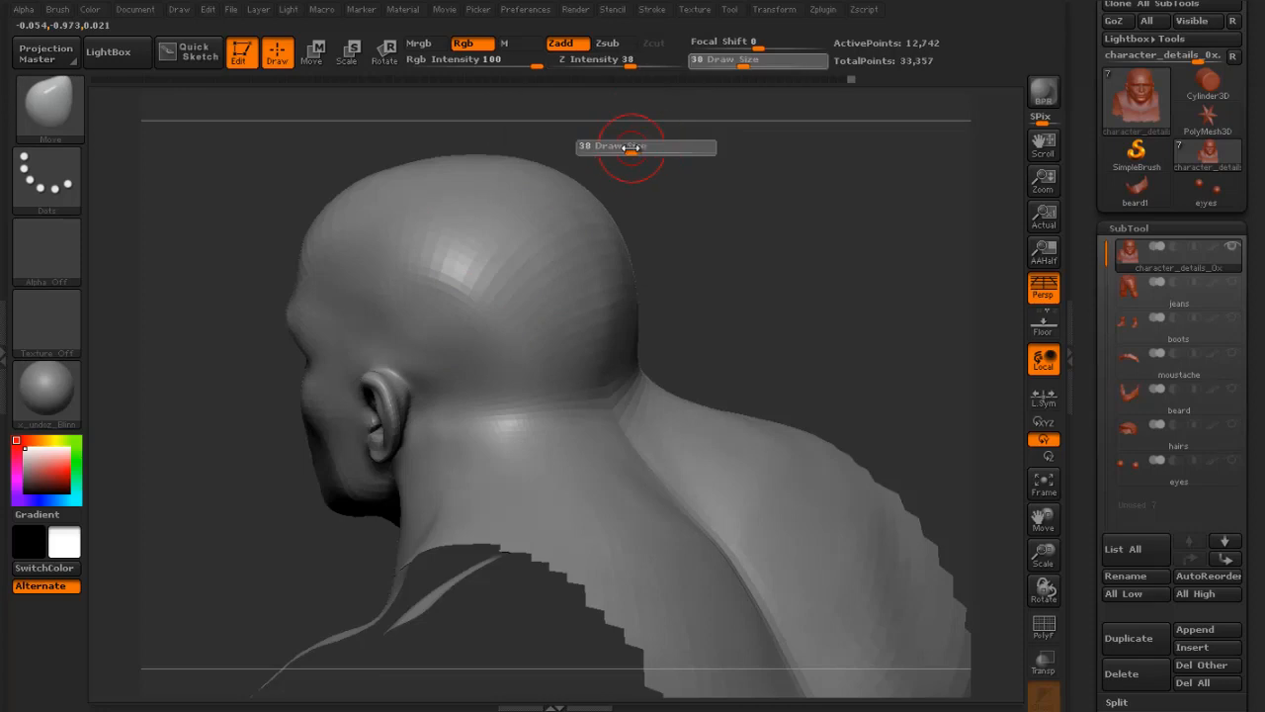
key(shift)
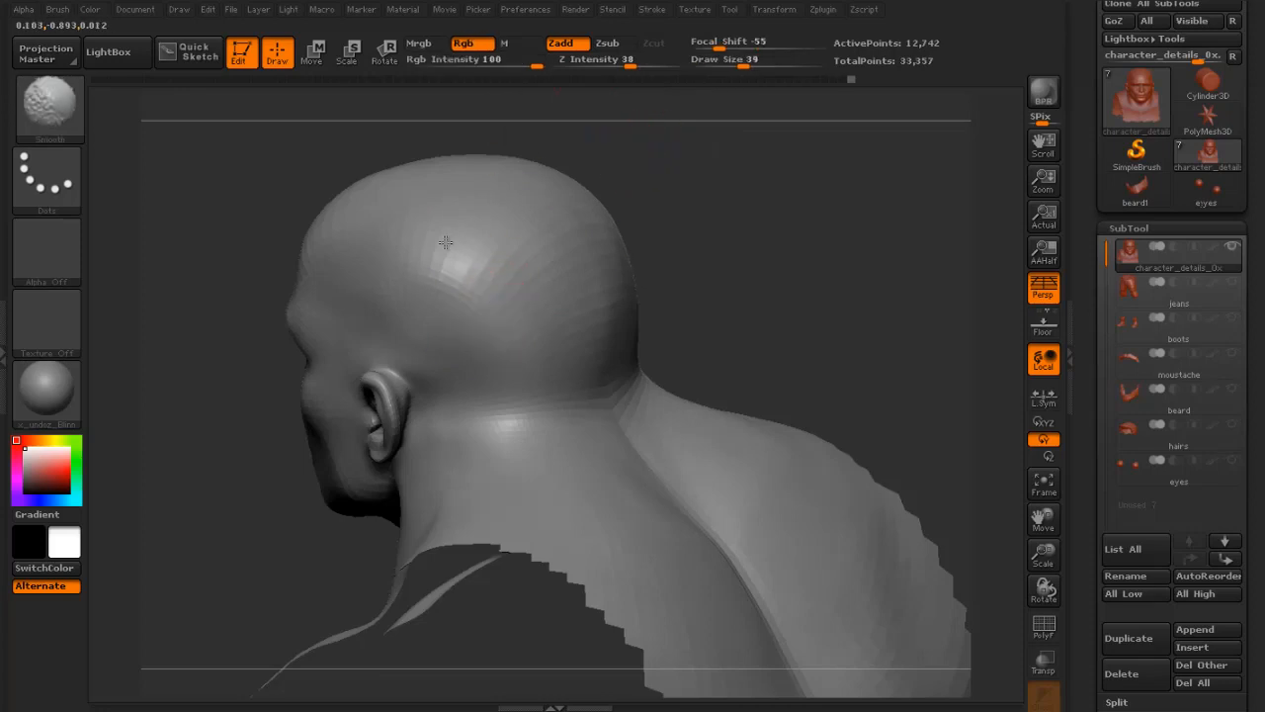
- Switch to the Clay brush and build up a patch behind the ear at Z Intensity 50 and draw size 38
drag(728, 297, 517, 362)
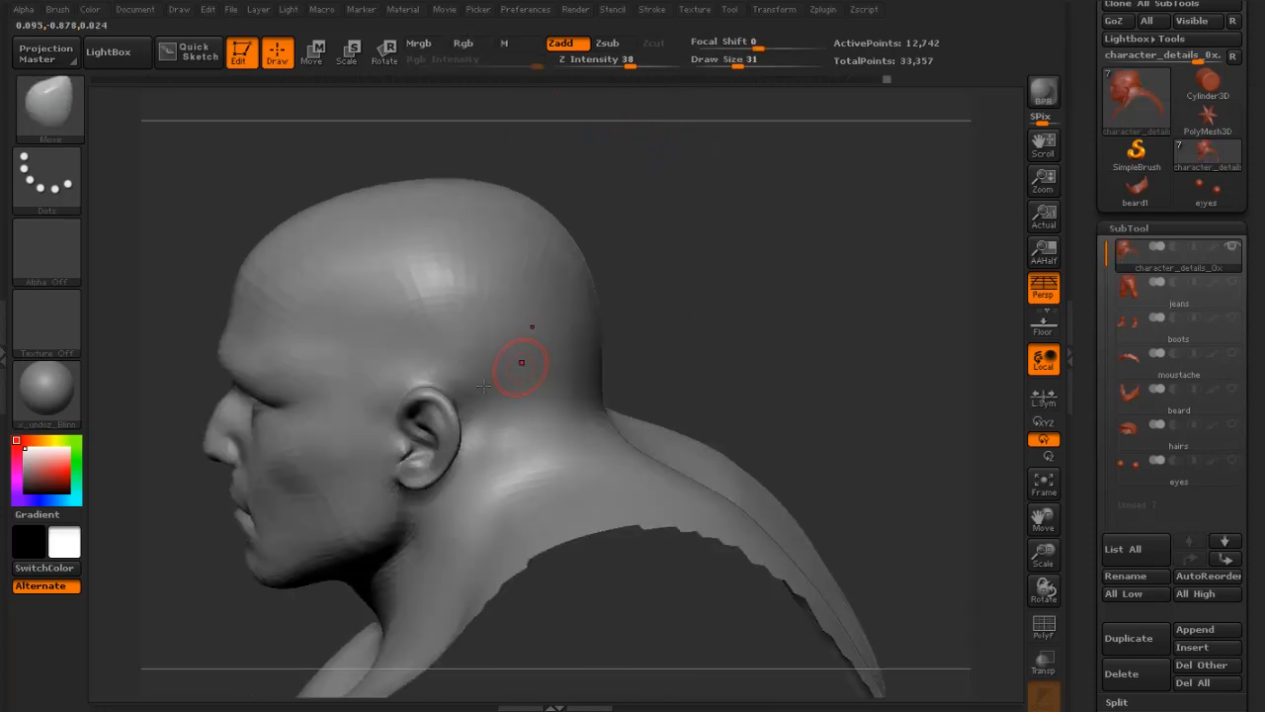
click(61, 120)
click(193, 135)
mouse_move(577, 437)
mouse_down()
mouse_move(517, 401)
mouse_move(539, 405)
mouse_up()
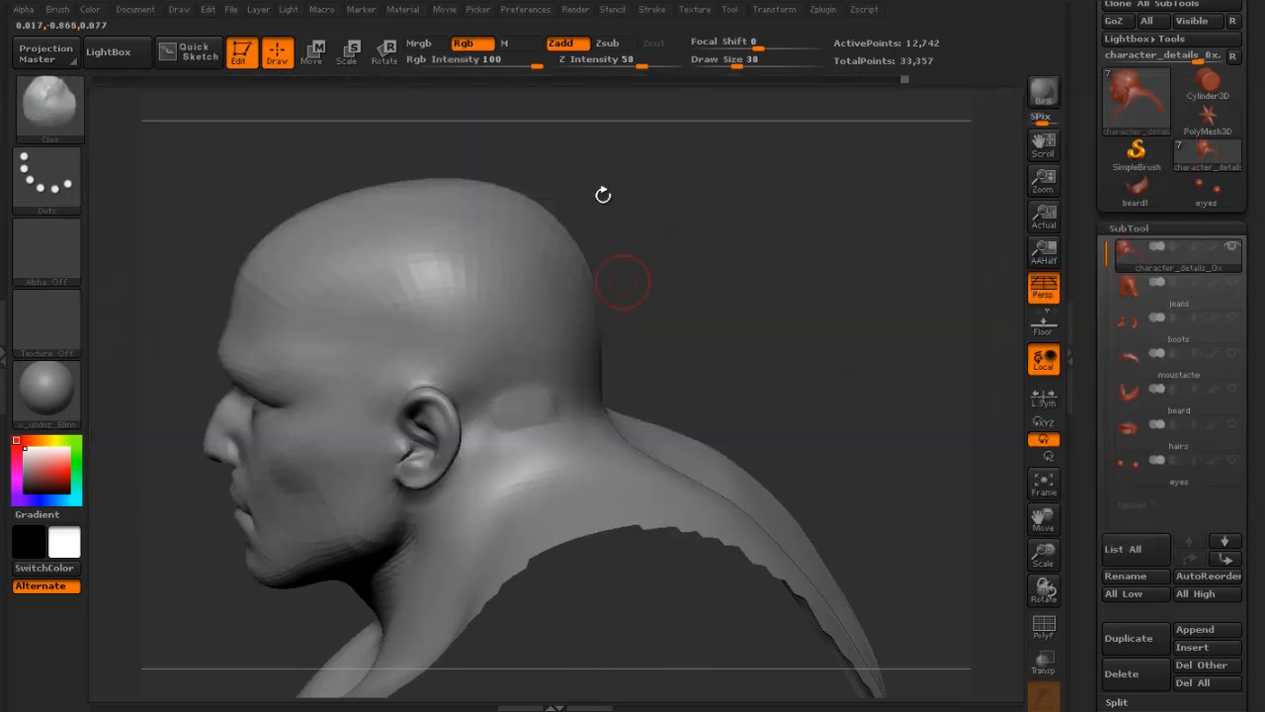
- Undo the clay patch behind the ear, set Clay's Z Intensity to 11, and blend the skull behind the ear
key(ctrl+z)
click(595, 65)
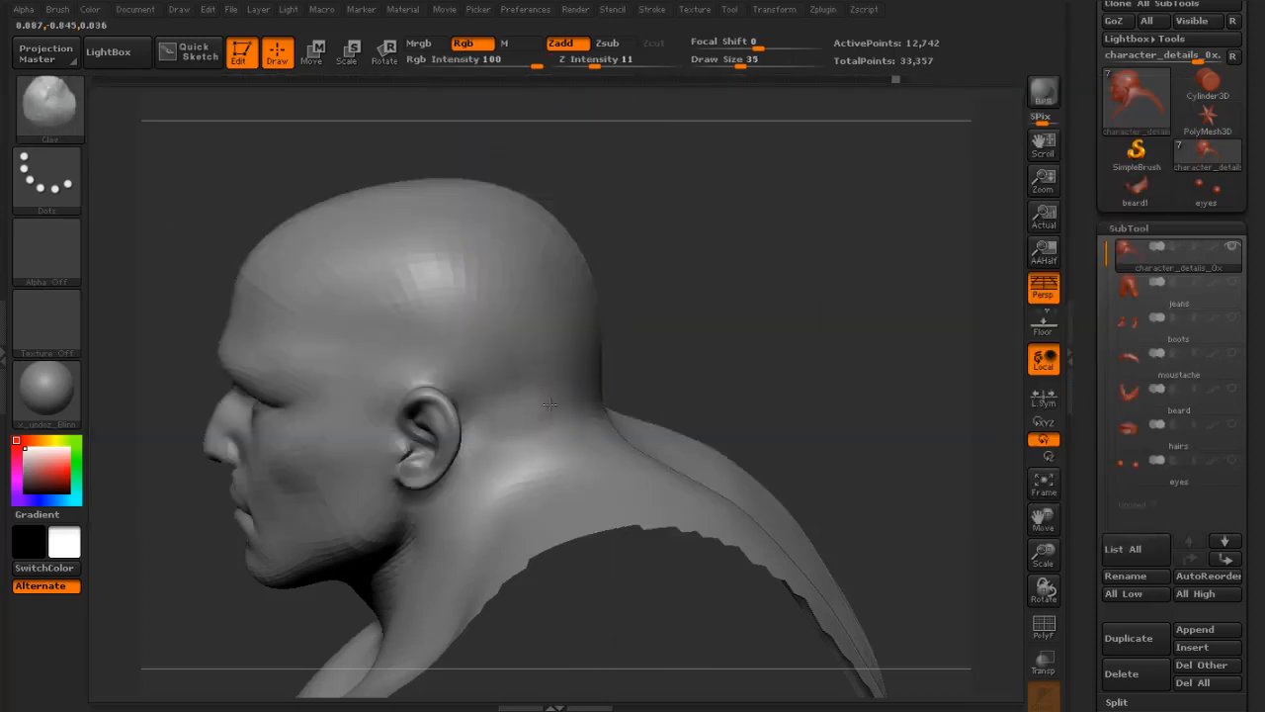
mouse_move(472, 353)
mouse_down()
mouse_move(460, 350)
mouse_move(522, 385)
mouse_up()
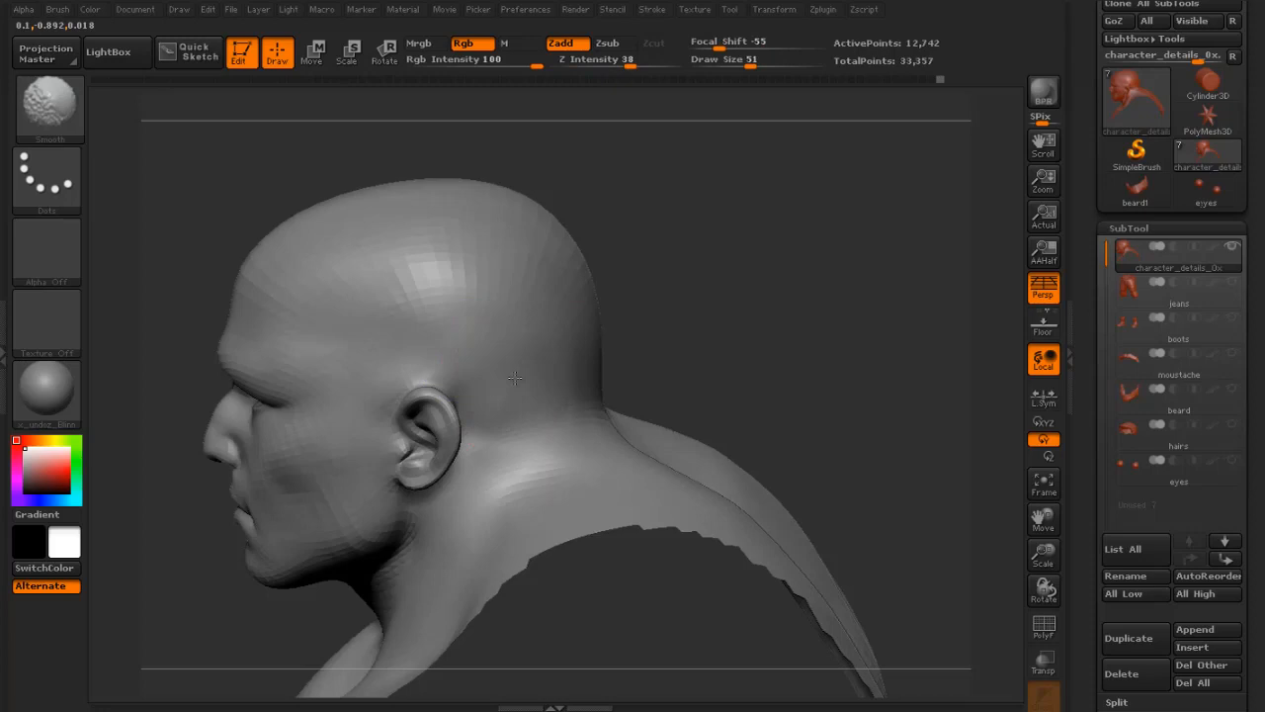
mouse_move(598, 554)
mouse_down()
mouse_move(529, 455)
mouse_move(562, 431)
mouse_move(506, 450)
mouse_move(551, 406)
mouse_up()
mouse_move(697, 321)
mouse_down()
mouse_move(740, 330)
mouse_move(739, 302)
mouse_move(692, 365)
mouse_up()
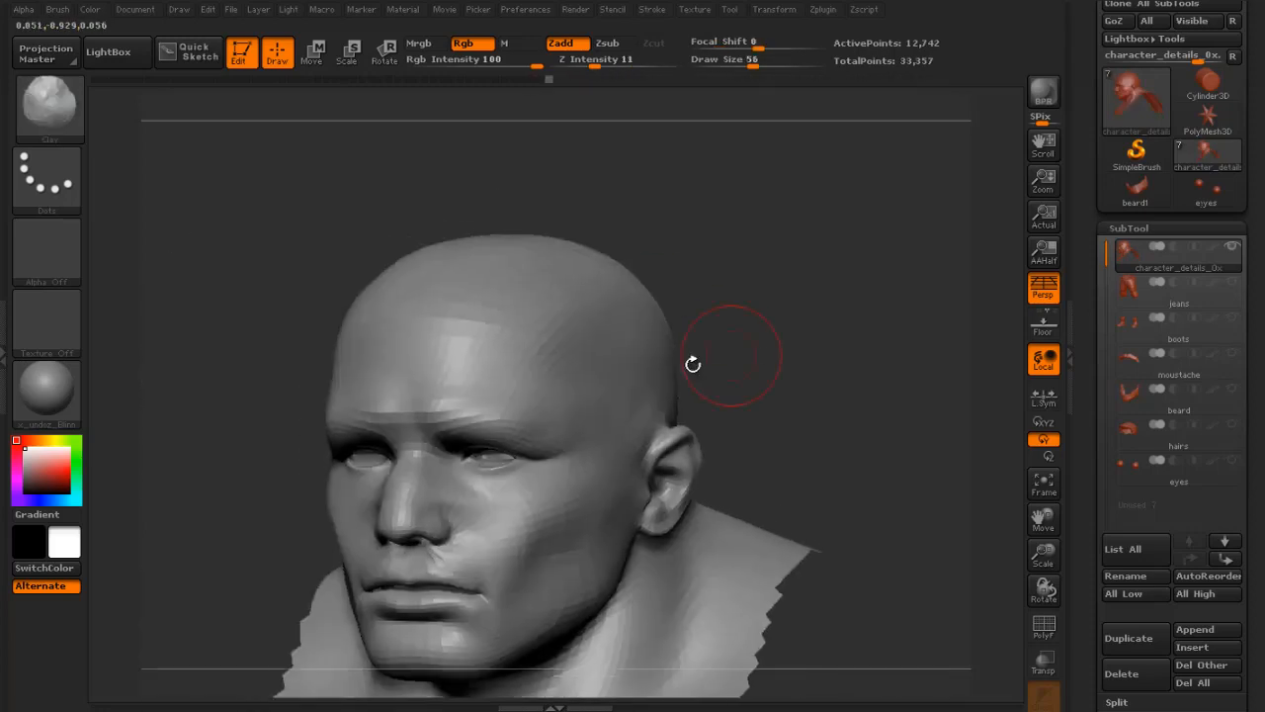
- Work the temples from the front with the Clay brush at draw size 35 and smooth them at draw size 39
drag(736, 302, 825, 296)
key(s)
click(584, 389)
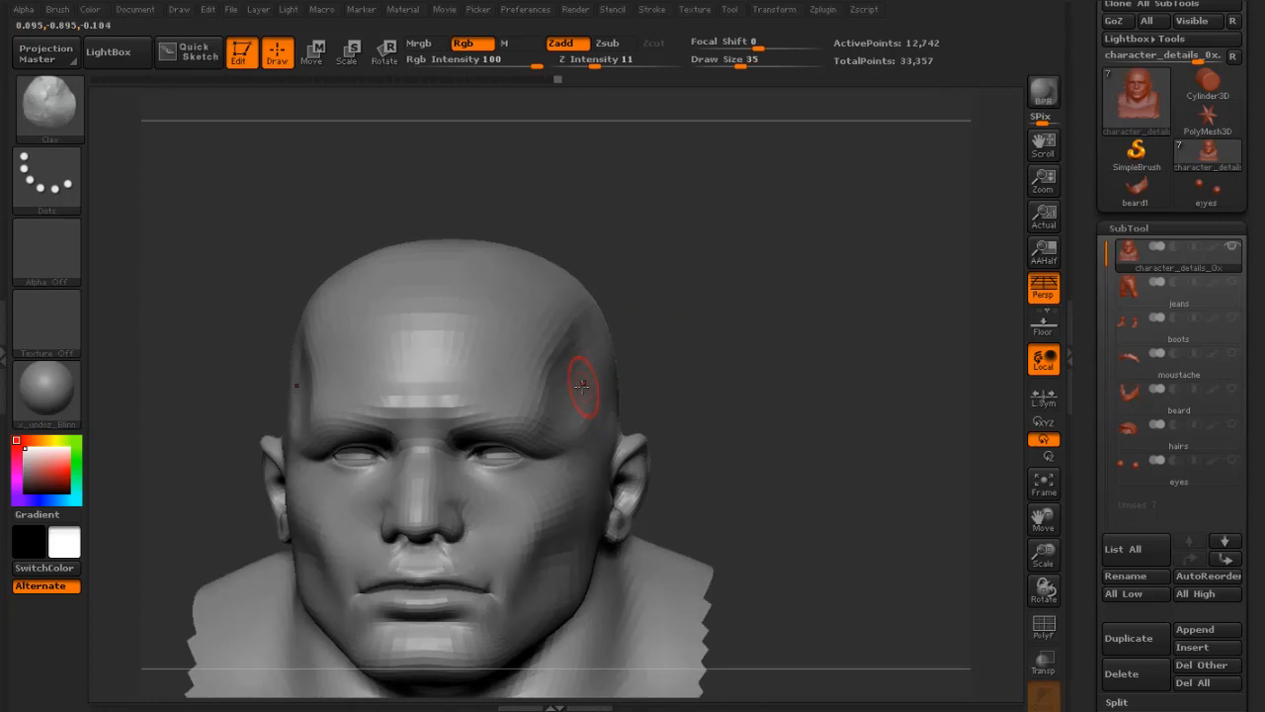
key(shift)
mouse_move(552, 406)
shift+mouse_down()
mouse_move(577, 397)
mouse_move(595, 470)
shift+mouse_up()
shift+drag(586, 447, 574, 441)
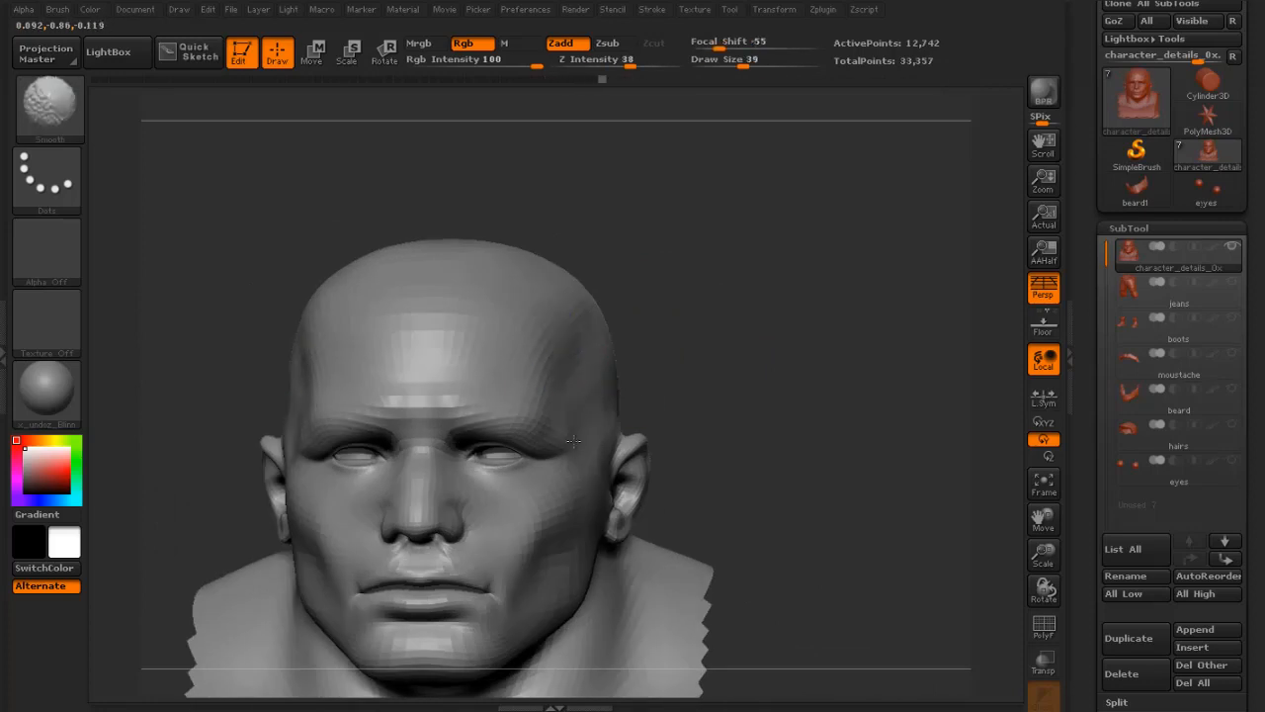
- Smooth the temple at draw size 54 and the cheek below it at draw size 31
drag(680, 374, 850, 358)
shift+drag(458, 347, 450, 369)
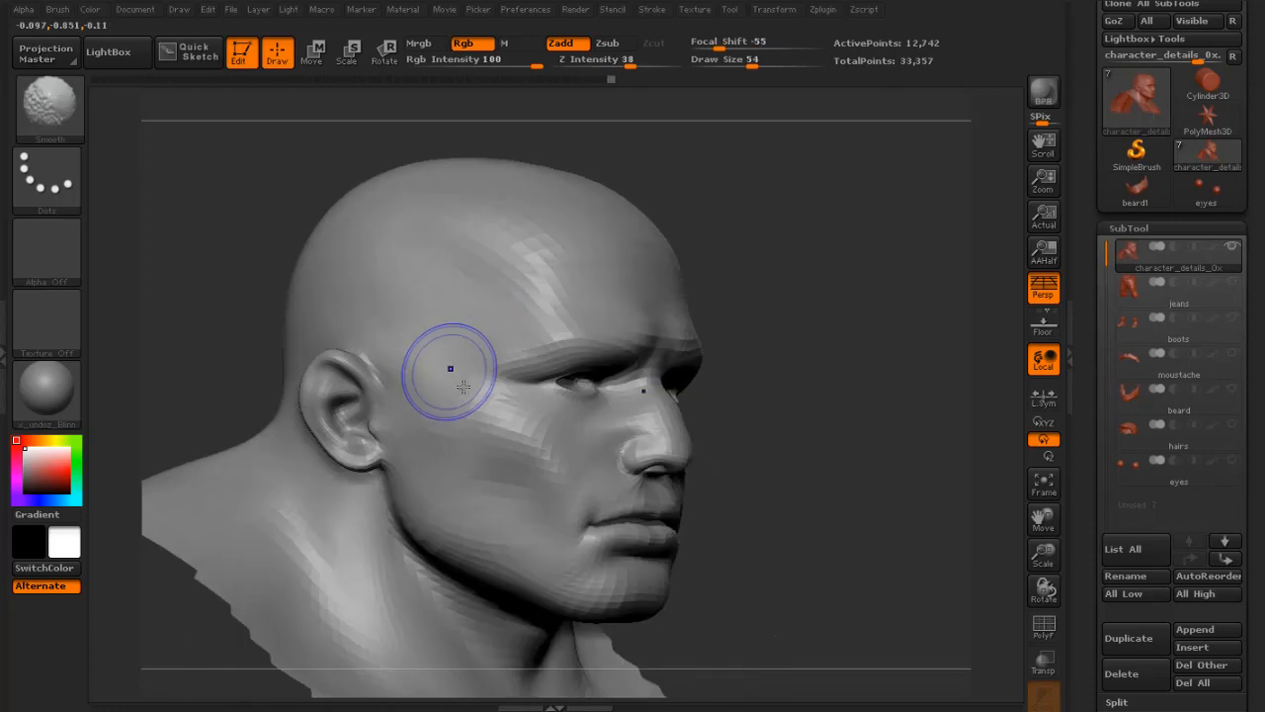
key(s)
drag(482, 452, 478, 468)
key(s)
drag(487, 462, 477, 469)
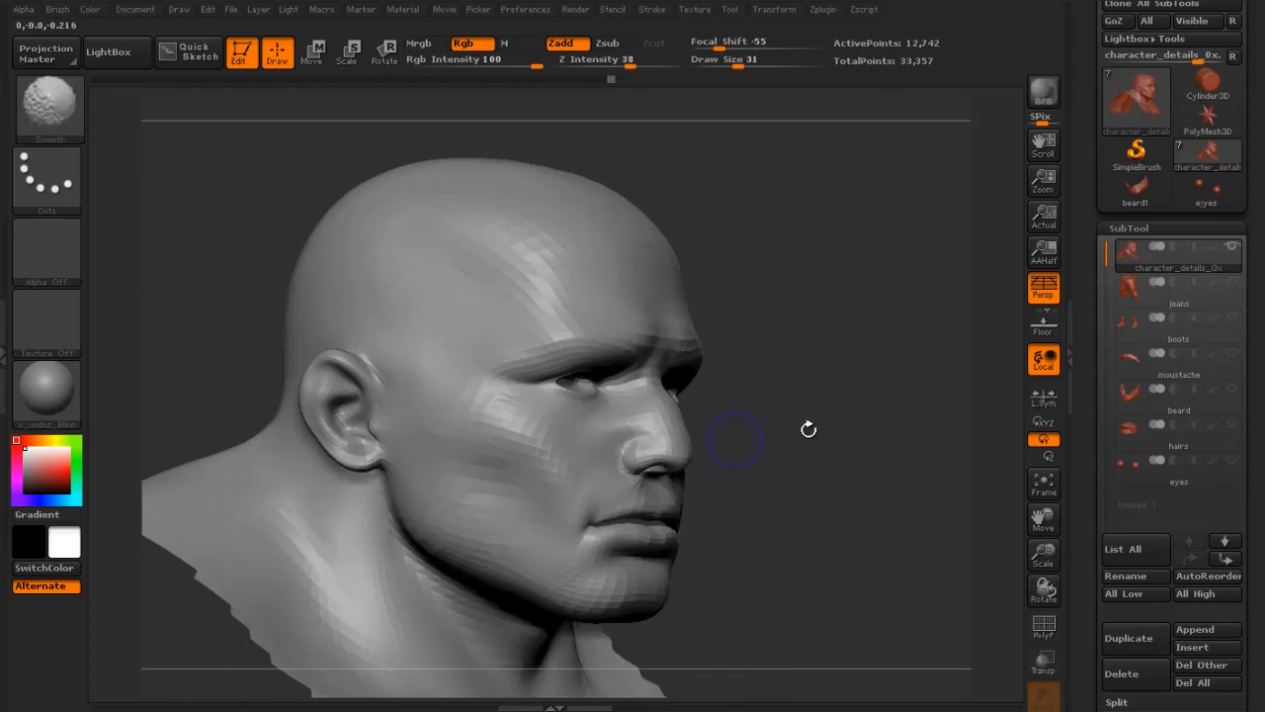
- Refine the cheeks and the area between nose and mouth with the Clay brush at draw sizes 14 to 29, smoothing beside the nostrils
mouse_move(808, 429)
mouse_down()
mouse_move(637, 418)
mouse_move(574, 432)
mouse_up()
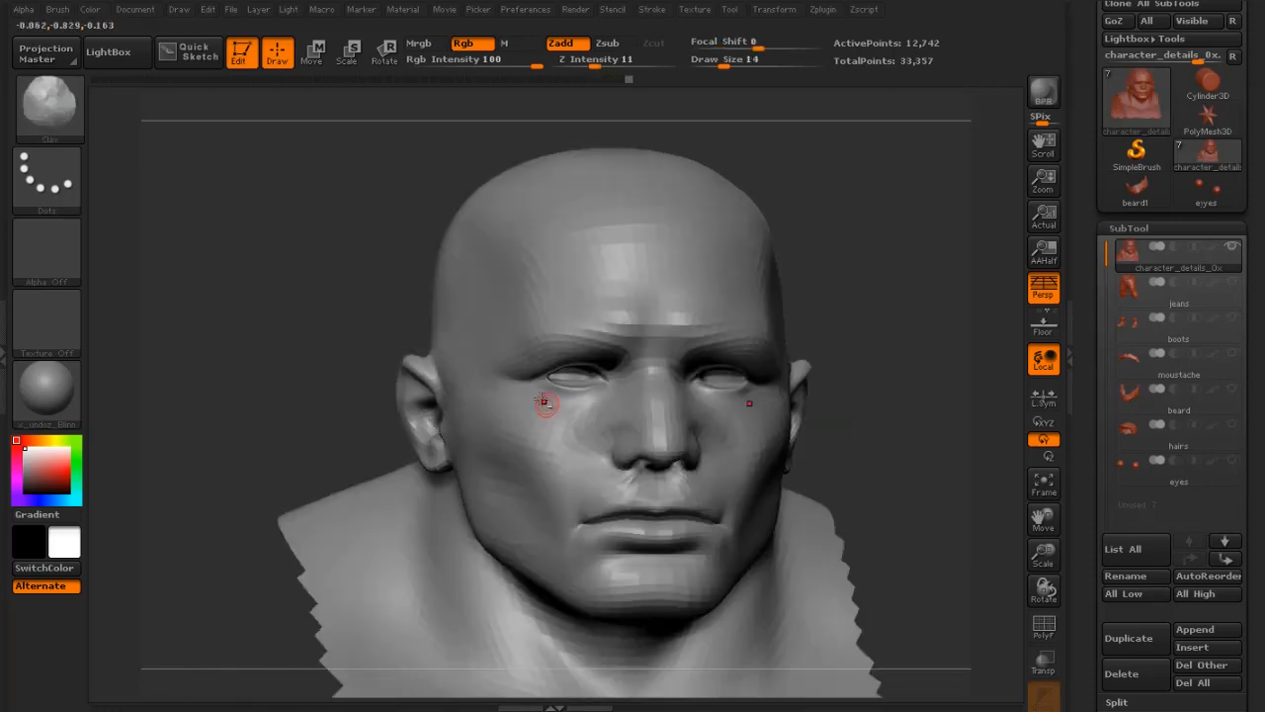
mouse_move(936, 396)
mouse_down()
mouse_move(940, 424)
mouse_move(859, 364)
mouse_up()
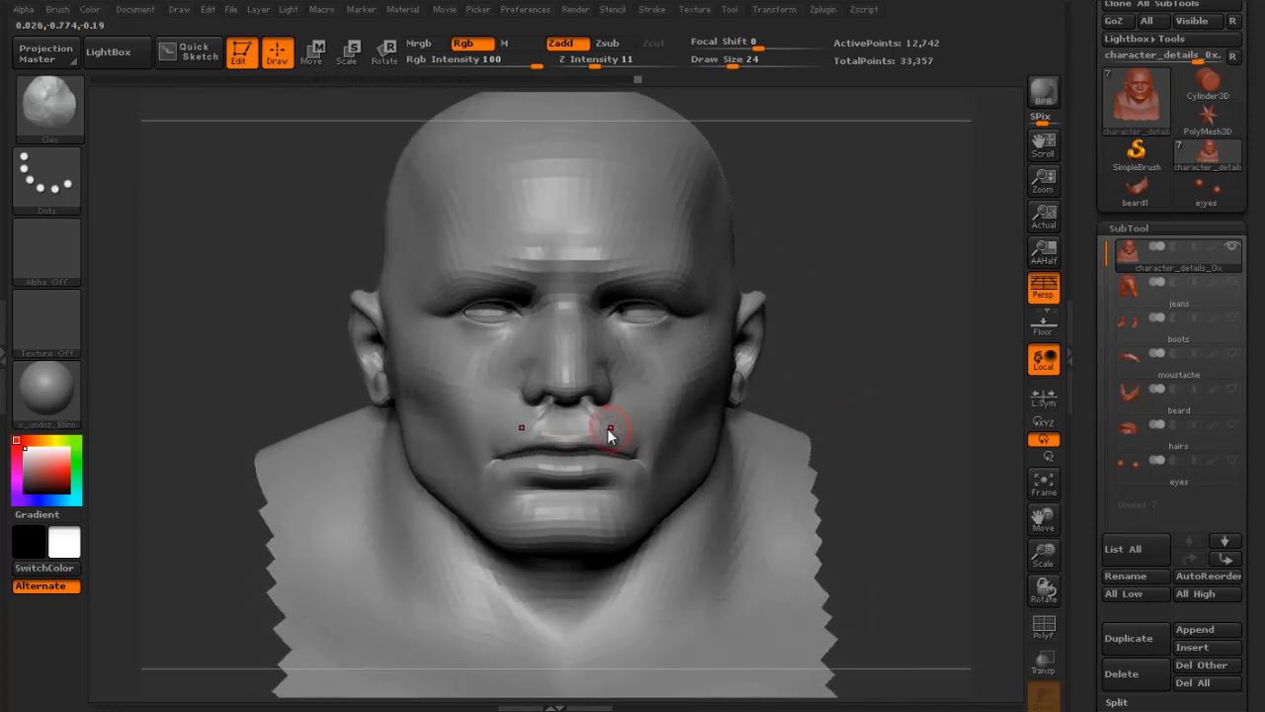
key(shift)
mouse_move(850, 422)
mouse_down()
mouse_move(939, 425)
mouse_move(889, 464)
mouse_up()
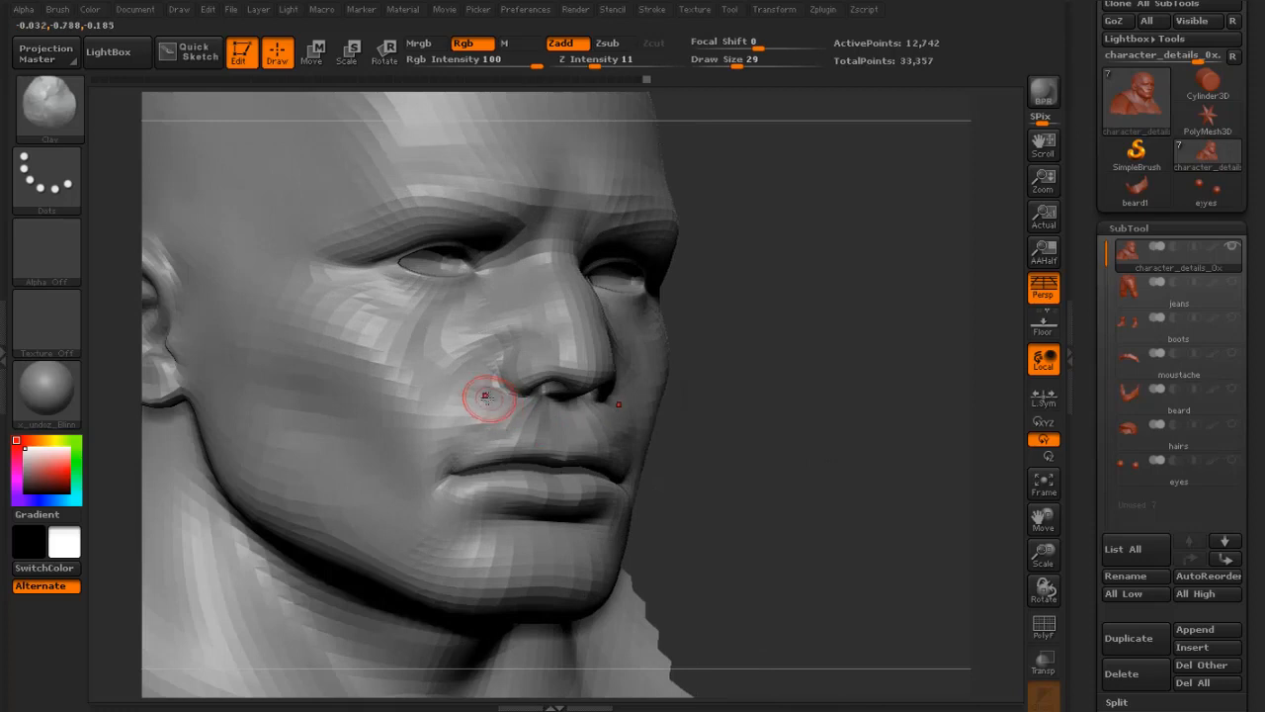
shift+drag(485, 397, 486, 426)
mouse_move(754, 418)
mouse_down()
mouse_move(529, 415)
mouse_move(510, 384)
mouse_up()
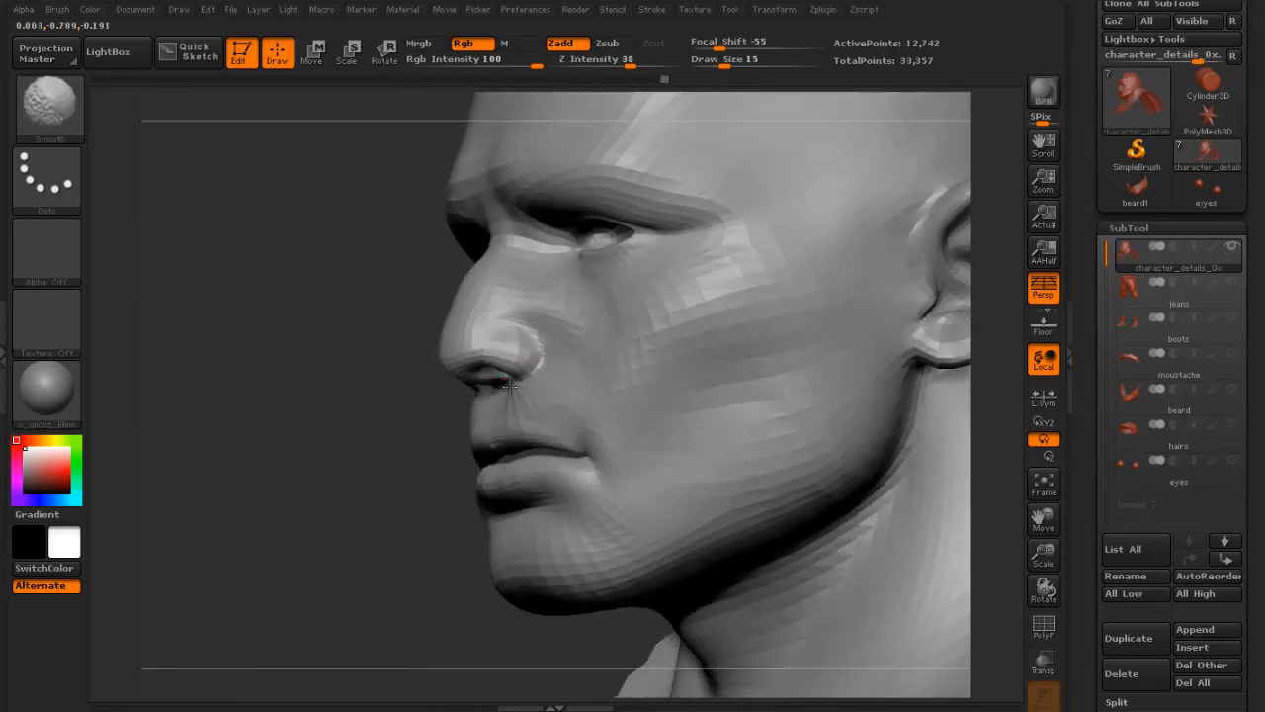
- Switch to the Move brush and reshape the nostrils and underside of the nose at draw sizes 53 to 59
mouse_move(380, 377)
mouse_down()
mouse_move(336, 375)
mouse_move(338, 420)
mouse_up()
click(65, 117)
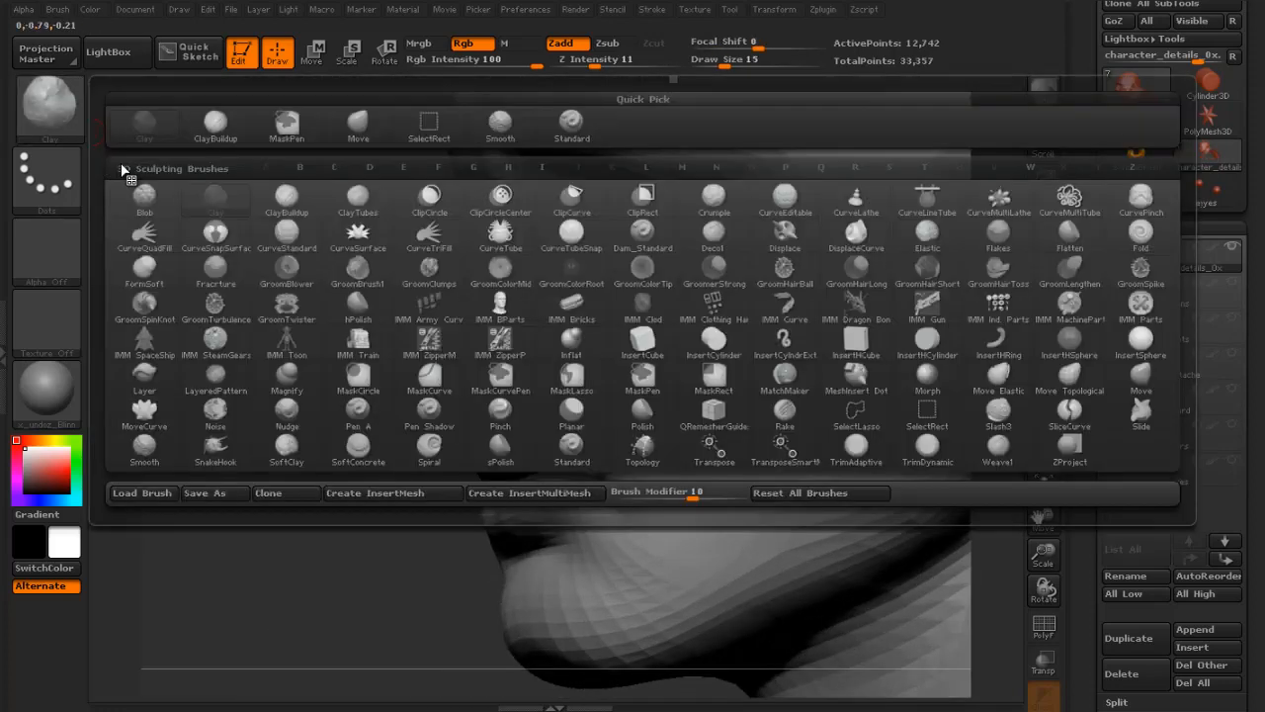
click(371, 125)
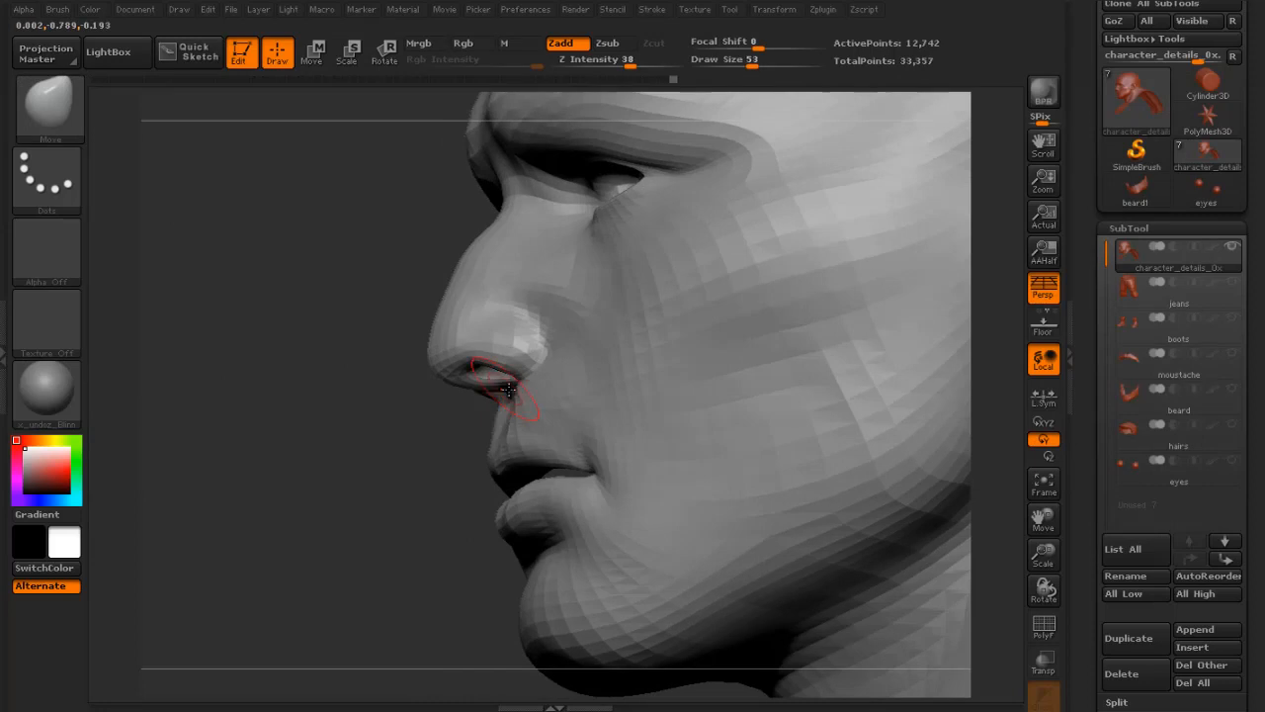
mouse_move(370, 397)
mouse_down()
mouse_move(633, 404)
mouse_move(479, 321)
mouse_up()
key(bracketright)
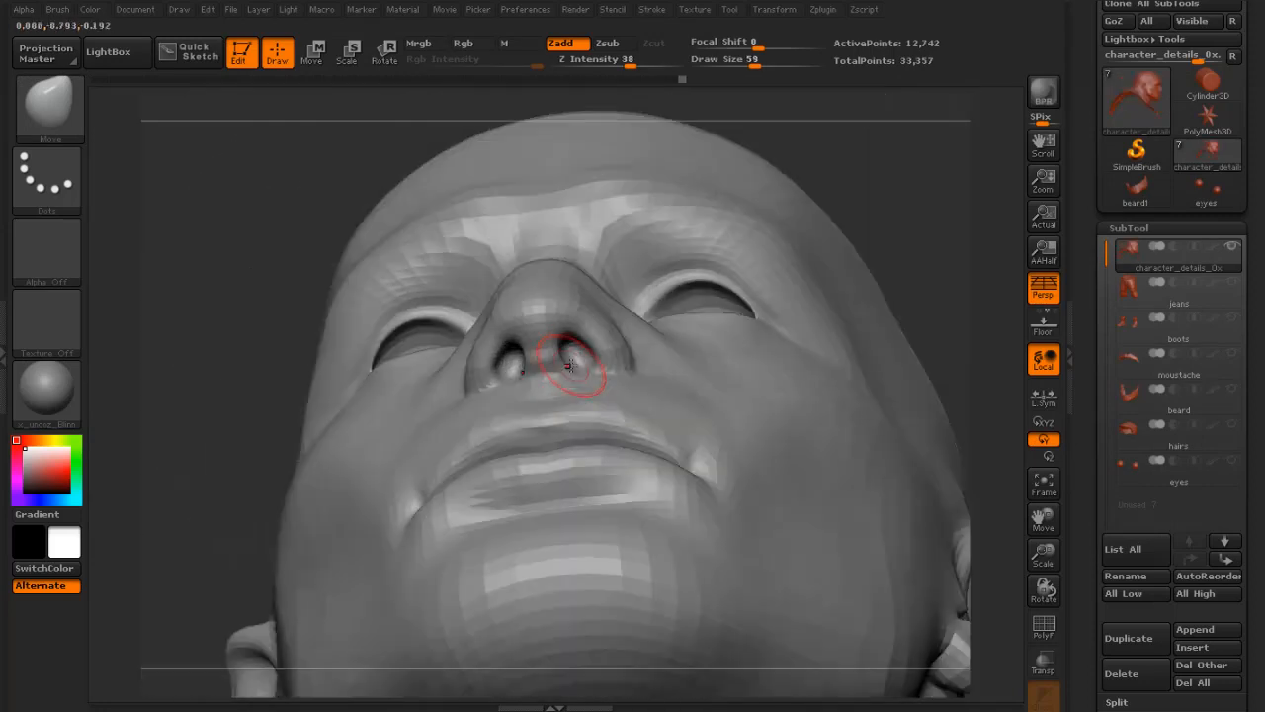
drag(919, 227, 838, 330)
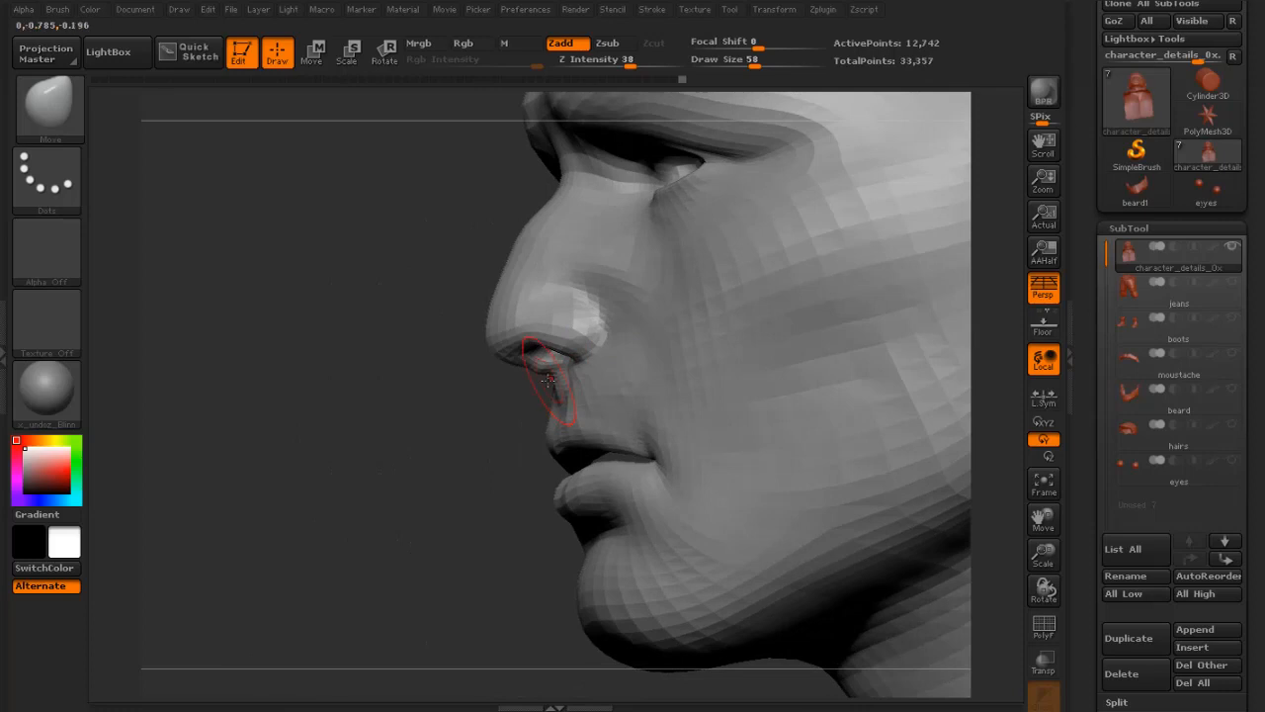
drag(549, 380, 535, 371)
- Adjust and smooth the base of the nose where it meets the upper lip, using the Move brush at draw size 61
key(s)
shift+drag(535, 369, 559, 385)
mouse_move(457, 415)
mouse_down()
mouse_move(605, 399)
mouse_move(552, 390)
mouse_up()
drag(341, 397, 213, 400)
key(s)
click(558, 380)
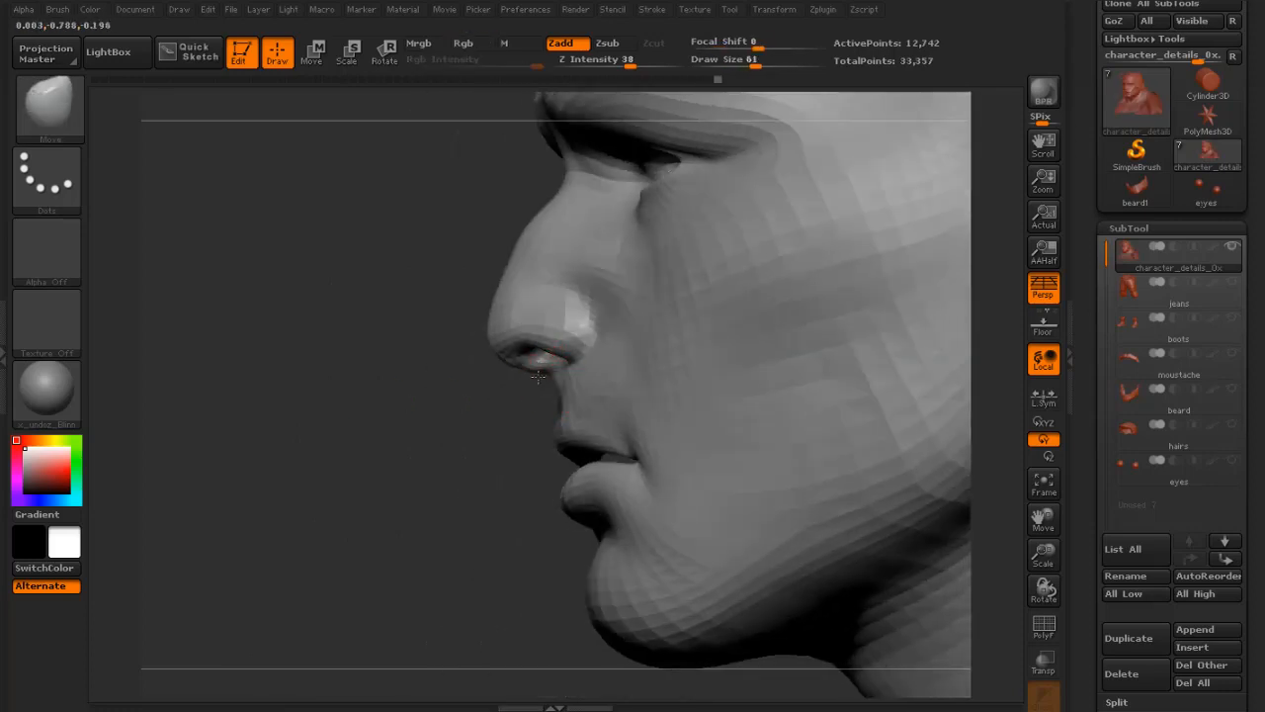
shift+drag(527, 378, 540, 379)
- Reshape the tip of the nose in profile with the Move brush at draw size 97
key(s)
click(515, 350)
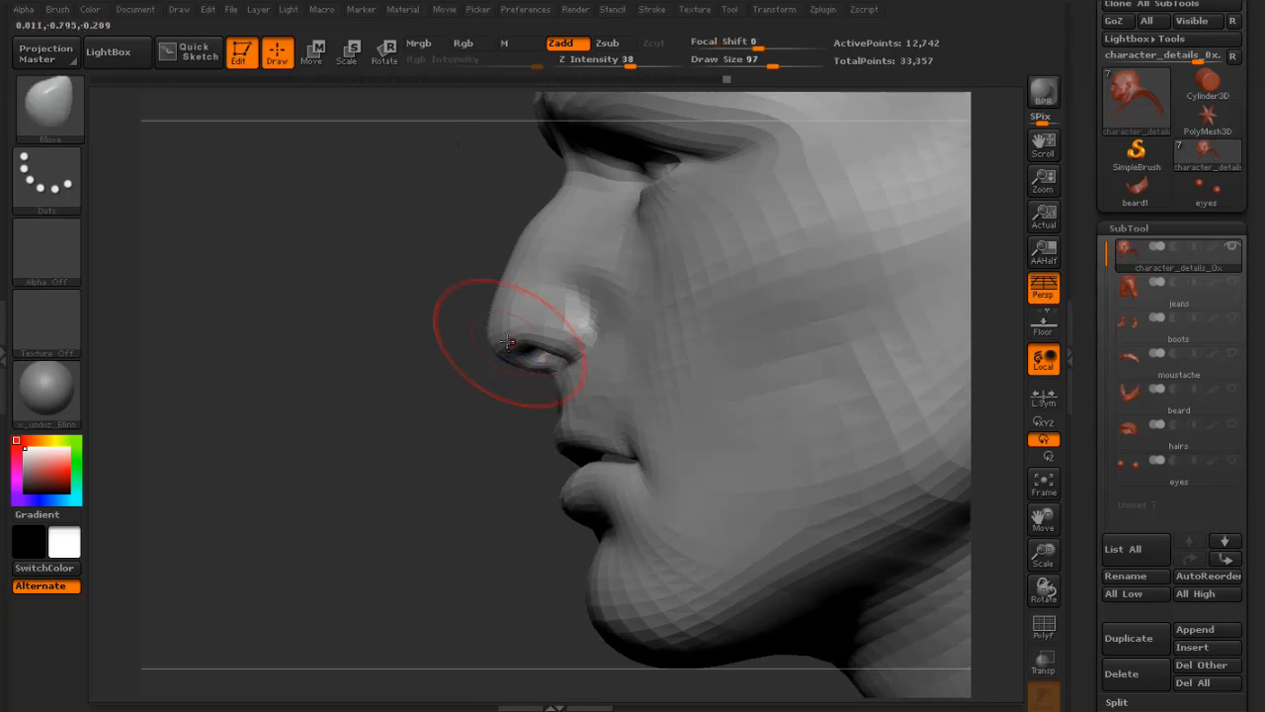
drag(501, 342, 489, 342)
key(s)
click(487, 309)
- Adjust the bridge of the nose in profile with the Move brush at draw size 88
mouse_move(238, 211)
mouse_down()
mouse_move(336, 282)
mouse_move(591, 306)
mouse_move(678, 458)
mouse_up()
mouse_move(539, 268)
alt+mouse_down()
mouse_move(613, 352)
mouse_move(561, 317)
alt+mouse_up()
key(s)
click(582, 326)
key(s)
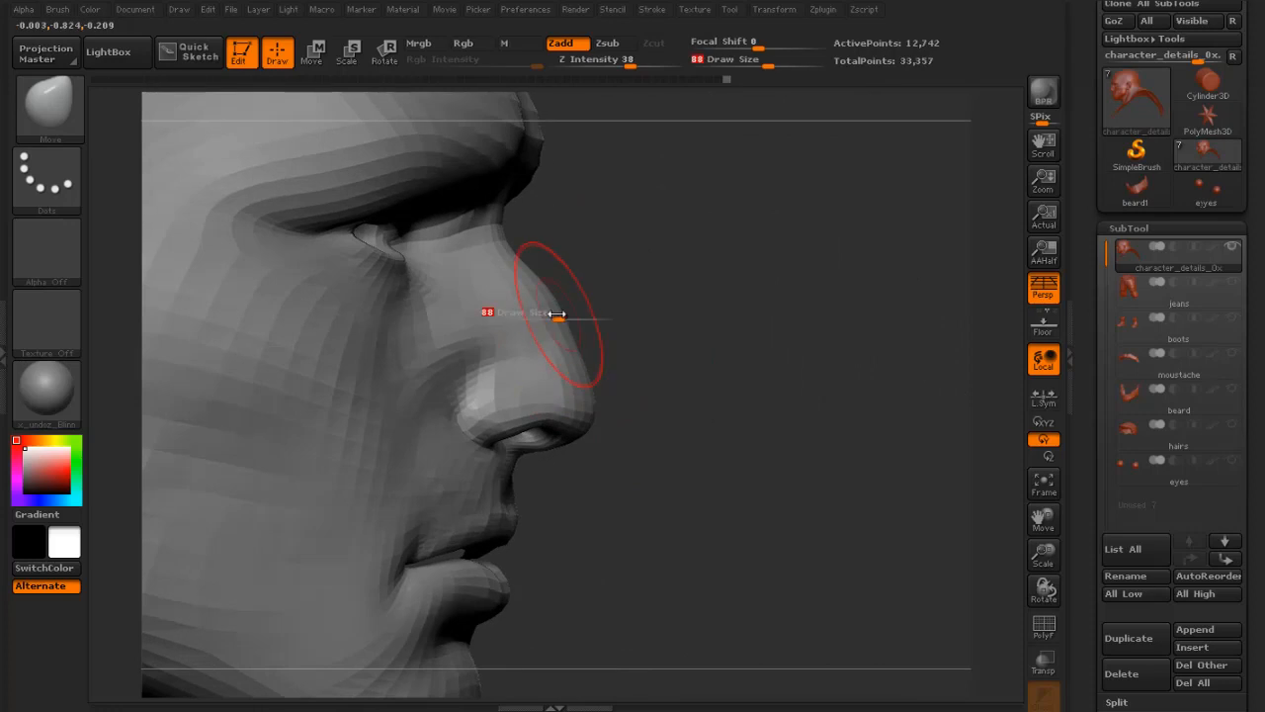
click(547, 316)
- Adjust the upper nose and the inner brow above the eye with the Move brush, using draw size 44 on the brow
alt+drag(722, 338, 770, 370)
key(s)
click(583, 310)
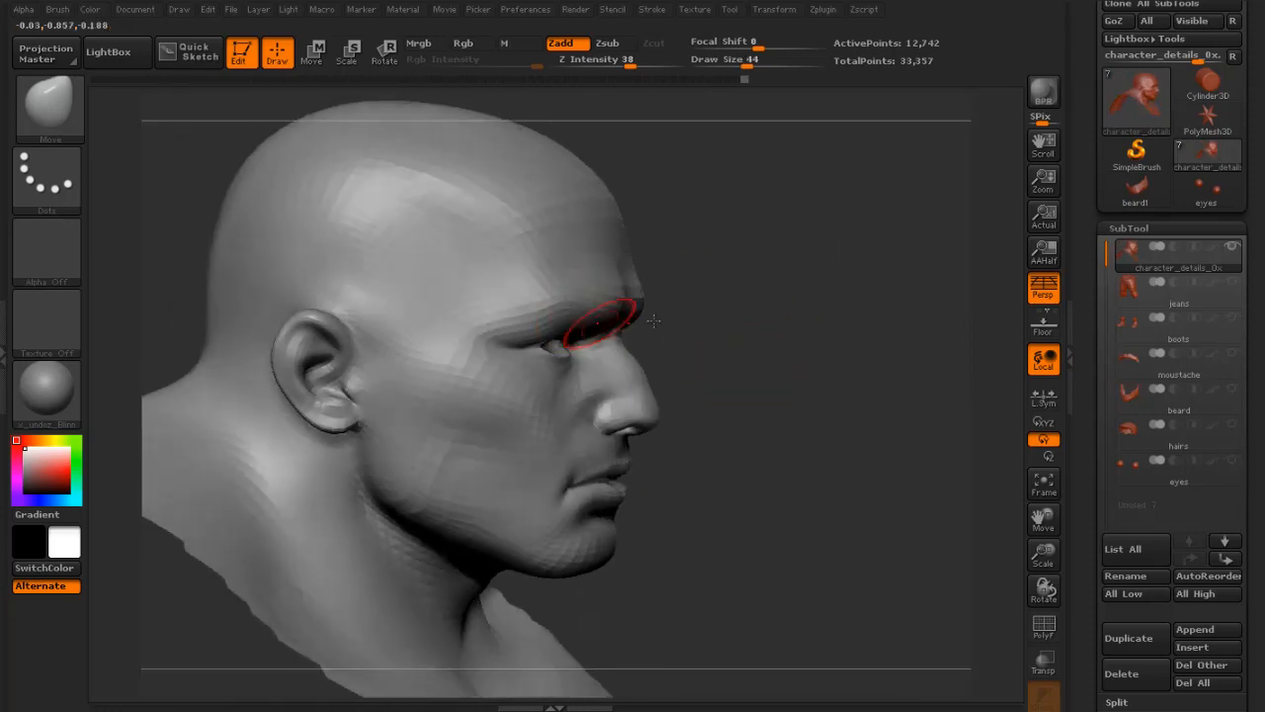
shift+drag(836, 323, 761, 324)
key(s)
click(769, 324)
mouse_move(934, 280)
alt+mouse_down()
mouse_move(861, 260)
mouse_move(879, 333)
mouse_move(925, 334)
alt+mouse_up()
- Switch to the Standard brush and sculpt the lower eyelids at Z Intensity 25 and draw size 10, smoothing beneath the eyes
click(61, 118)
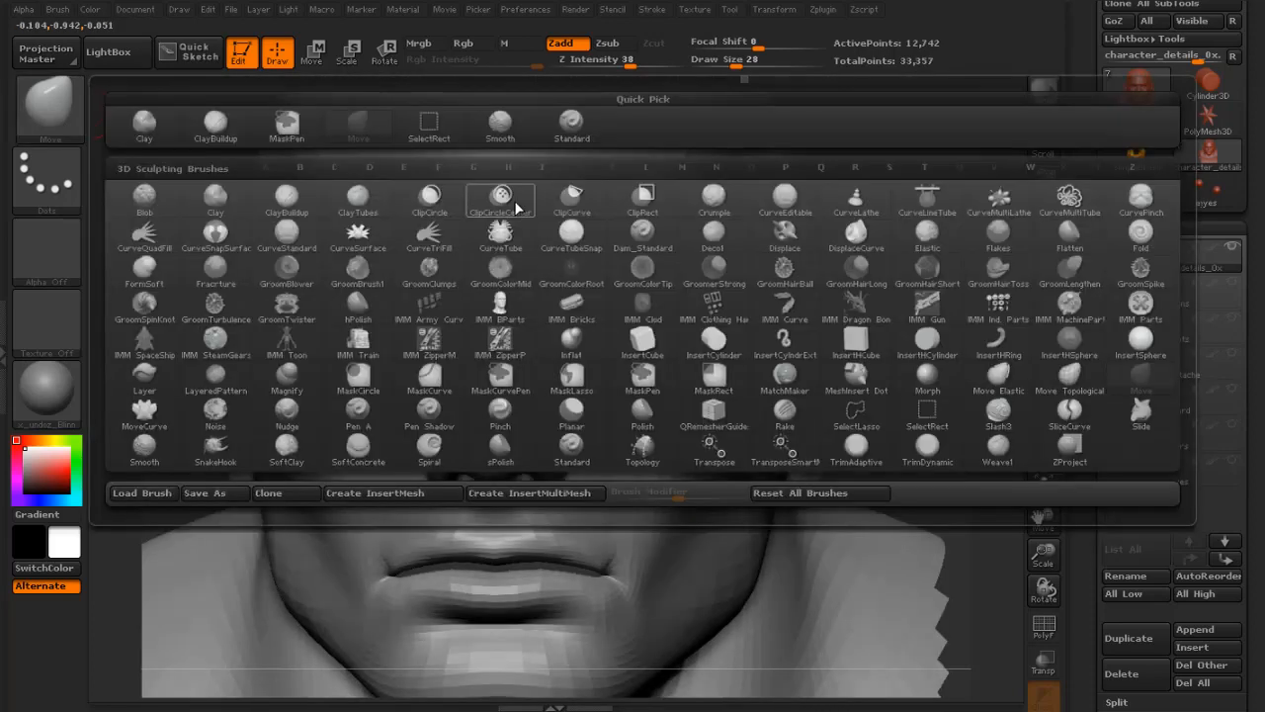
click(579, 126)
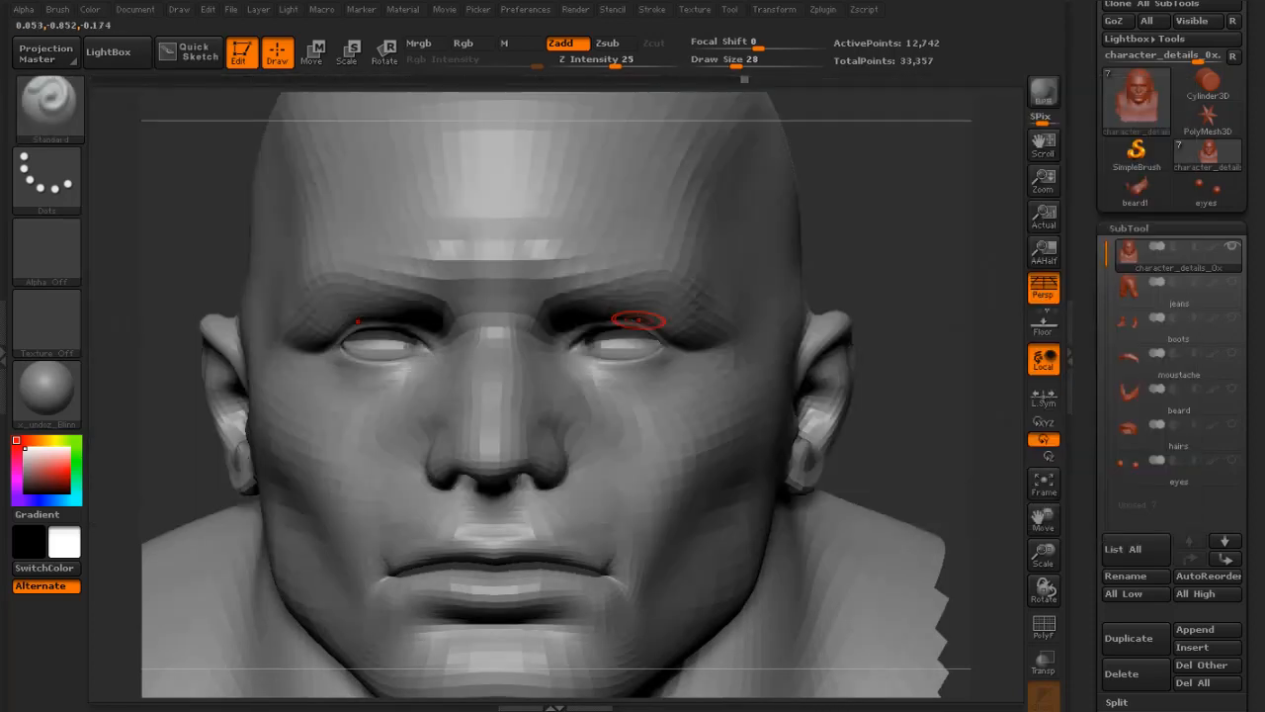
mouse_move(858, 284)
mouse_down()
mouse_move(701, 359)
mouse_move(556, 358)
mouse_up()
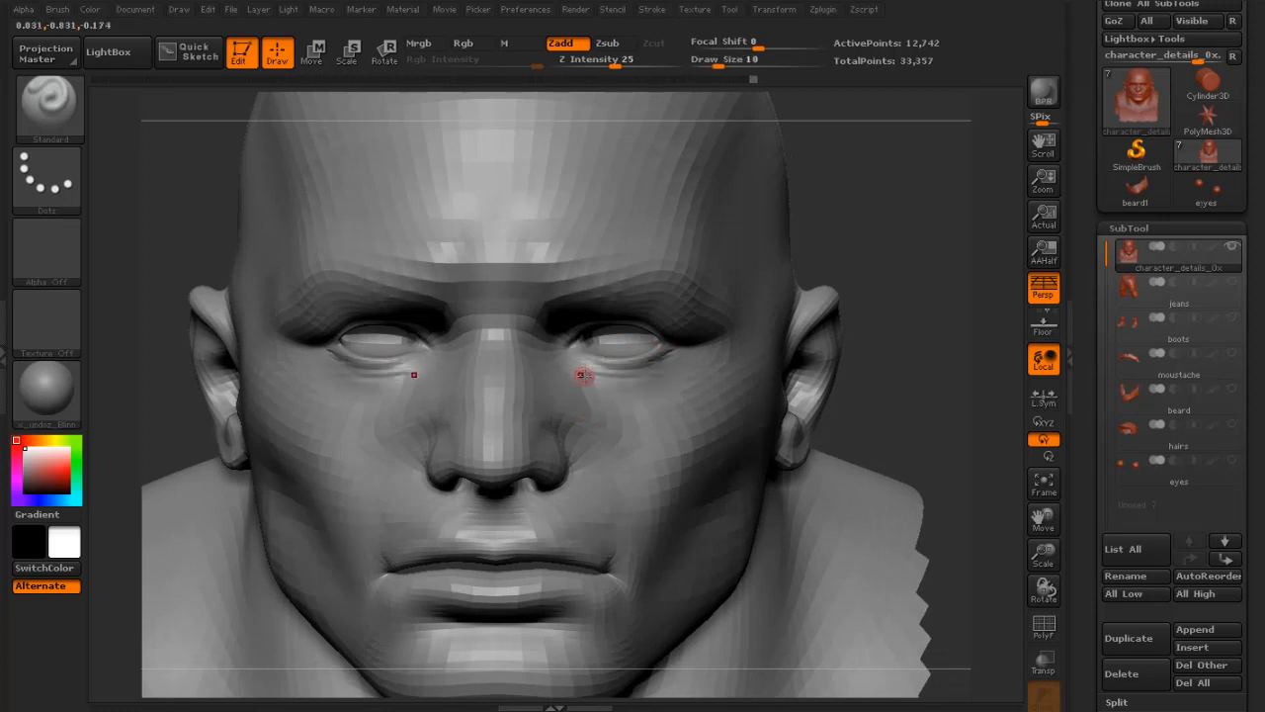
shift+drag(581, 372, 660, 364)
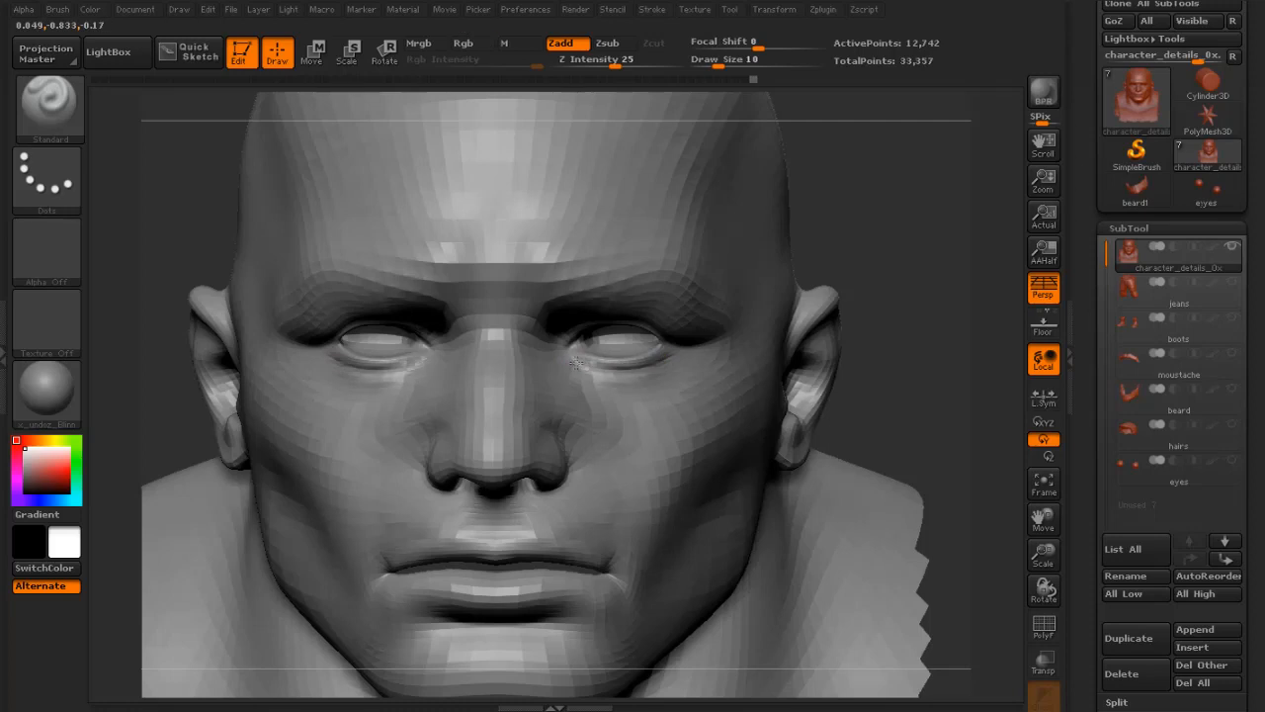
- Define the upper eyelids with the Standard brush at draw size 12 and smooth their outer corners at draw size 17
drag(821, 243, 774, 206)
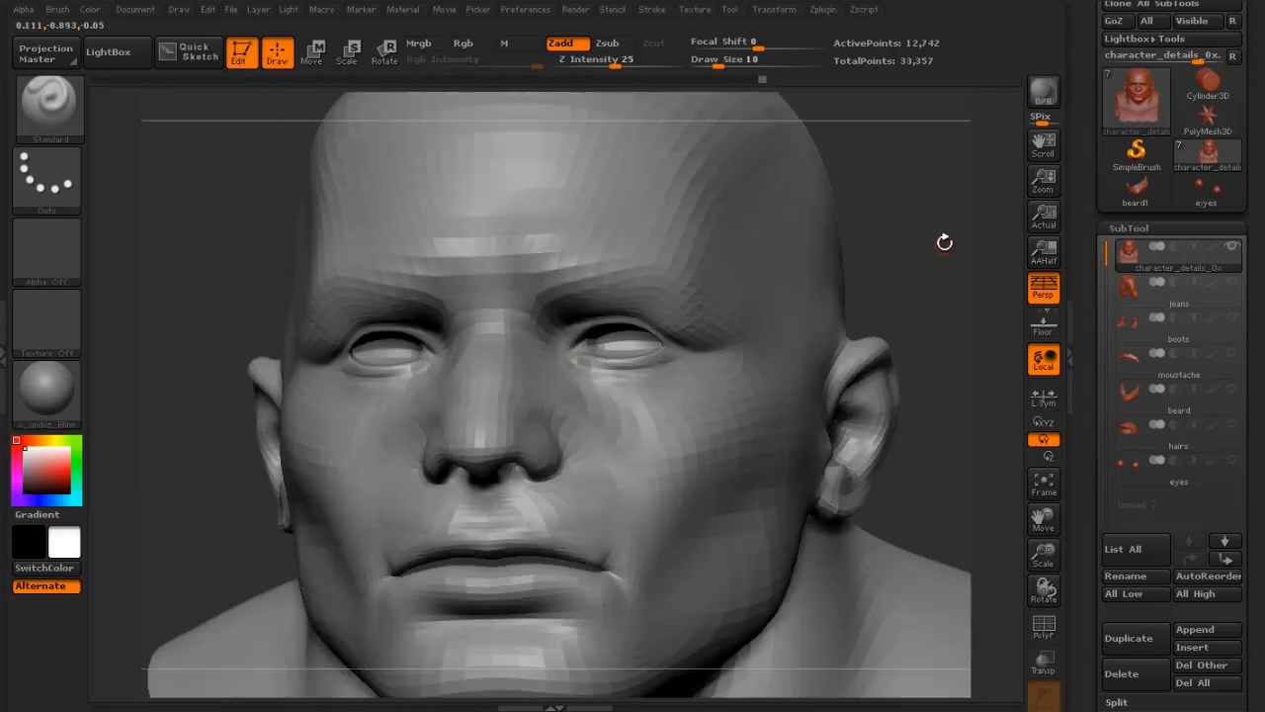
drag(944, 242, 643, 339)
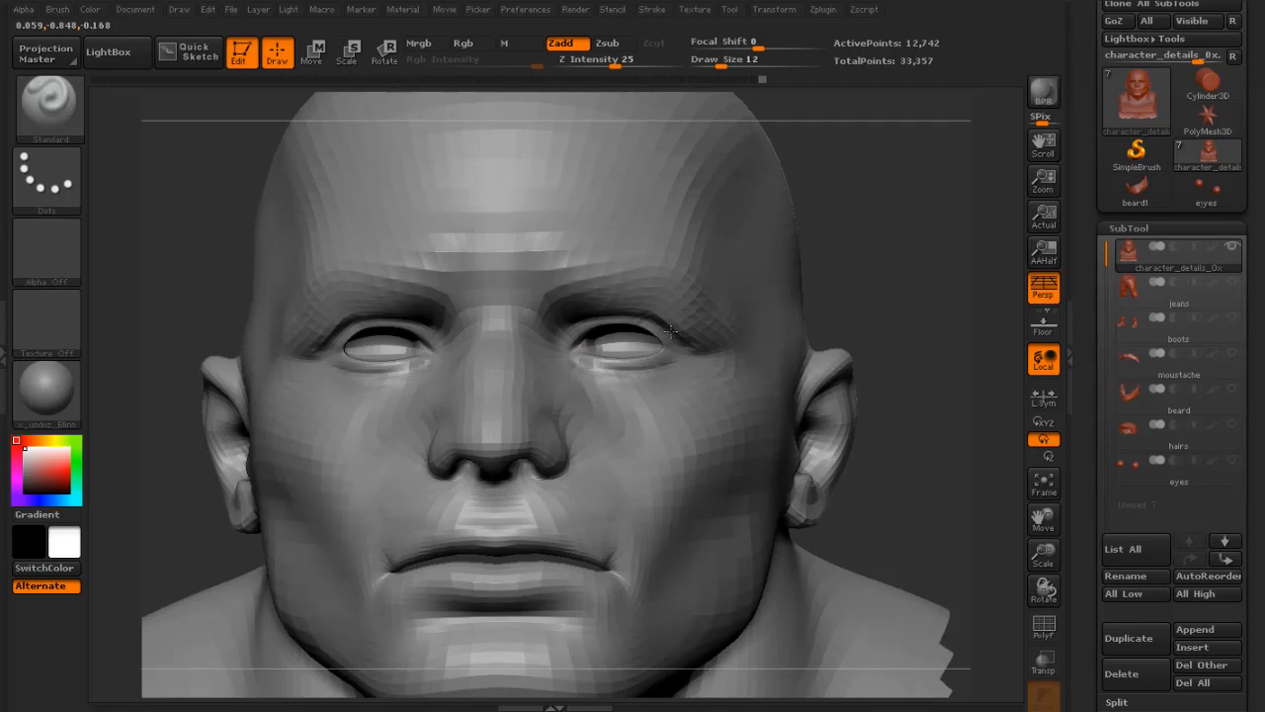
key(bracketright)
key(shift)
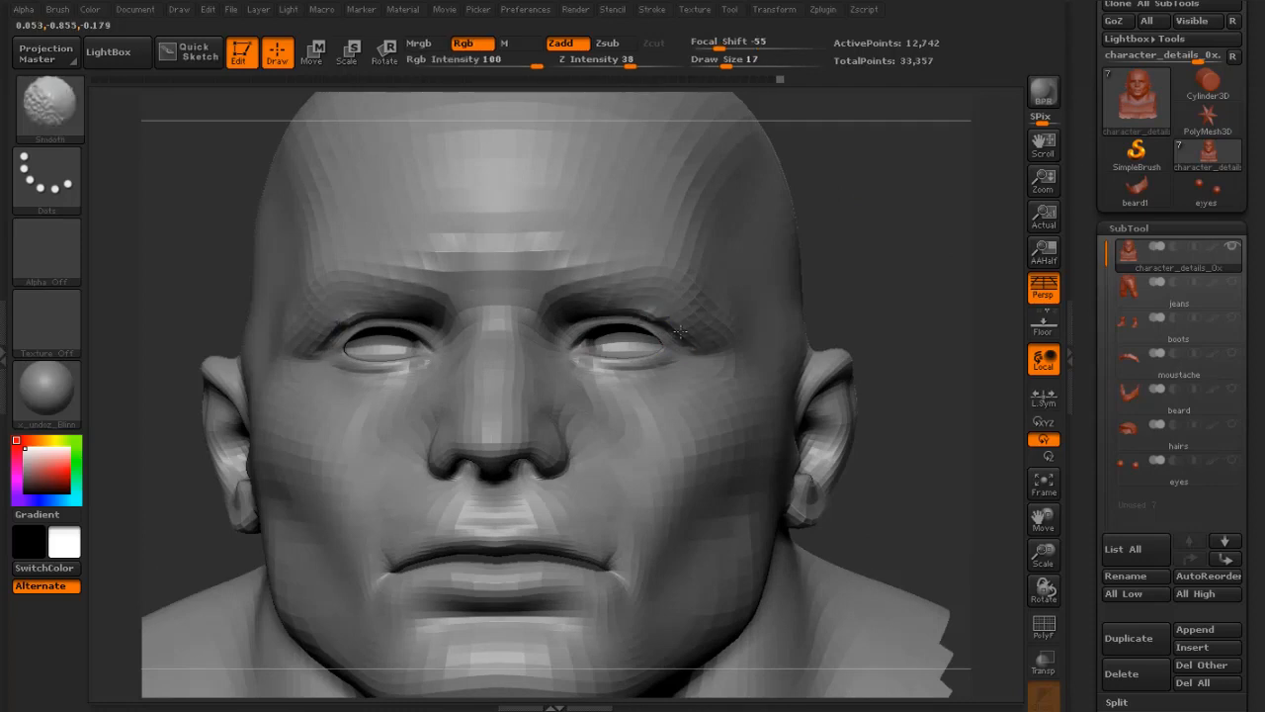
shift+drag(680, 332, 693, 347)
- Sculpt the upper eyelid folds and outer eye corners with the Standard brush at draw size 16
drag(902, 249, 923, 311)
key(s)
drag(436, 319, 413, 328)
key(s)
drag(419, 315, 409, 337)
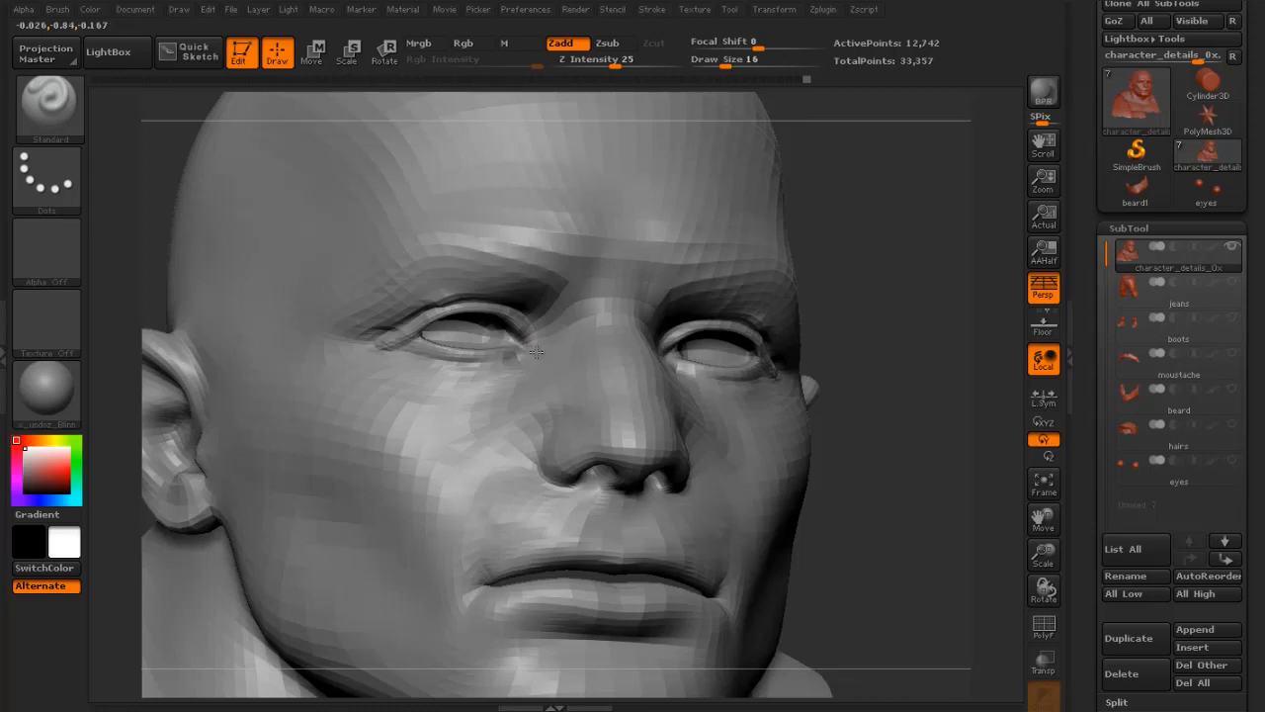
- Refine the inner eye corners from the front and smooth the area beneath them at draw size 20
mouse_move(902, 314)
mouse_down()
mouse_move(680, 351)
mouse_move(670, 323)
mouse_move(657, 346)
mouse_move(669, 310)
mouse_move(656, 330)
mouse_up()
key(s)
click(666, 345)
key(s)
click(670, 363)
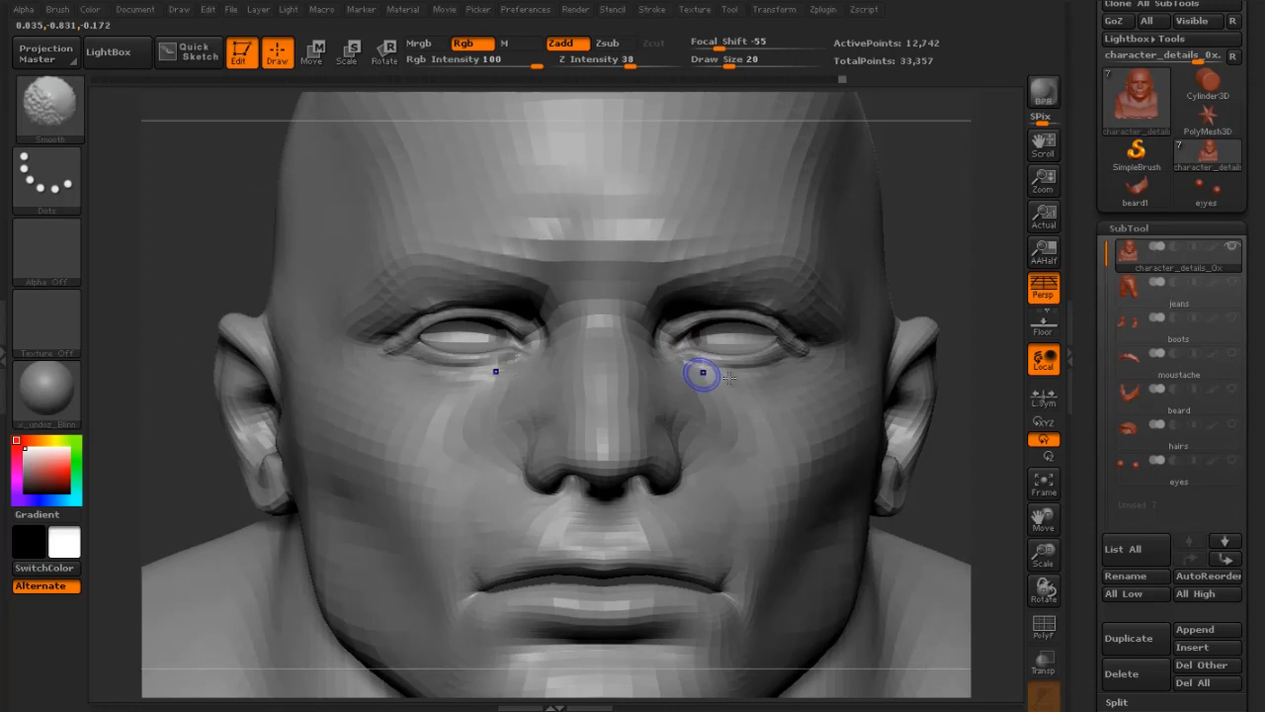
- Sculpt the bags under the eyes and the creases beside the nose with the Standard brush, enlarging it to draw size 39
alt+drag(779, 389, 706, 385)
key(s)
mouse_move(790, 385)
alt+mouse_down()
mouse_move(804, 375)
mouse_move(725, 394)
mouse_move(748, 428)
mouse_move(724, 435)
alt+mouse_up()
click(799, 382)
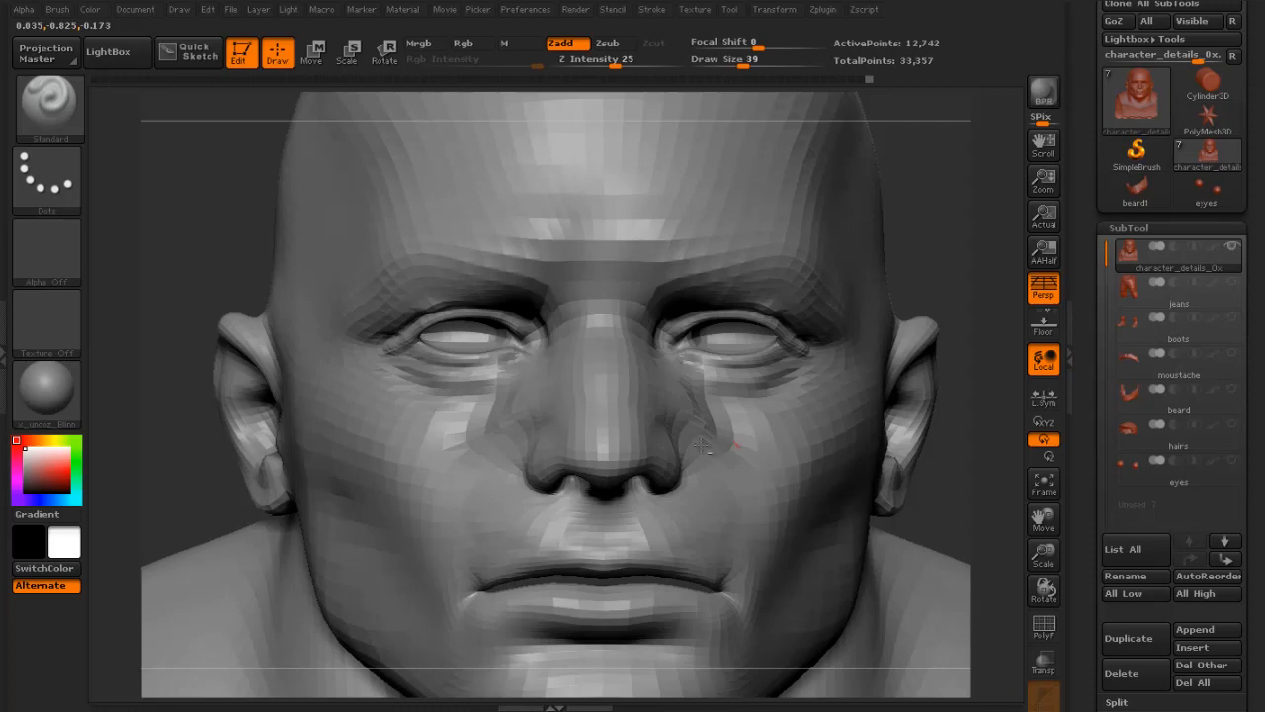
mouse_move(494, 408)
mouse_down()
mouse_move(452, 445)
mouse_move(437, 482)
mouse_move(533, 379)
mouse_up()
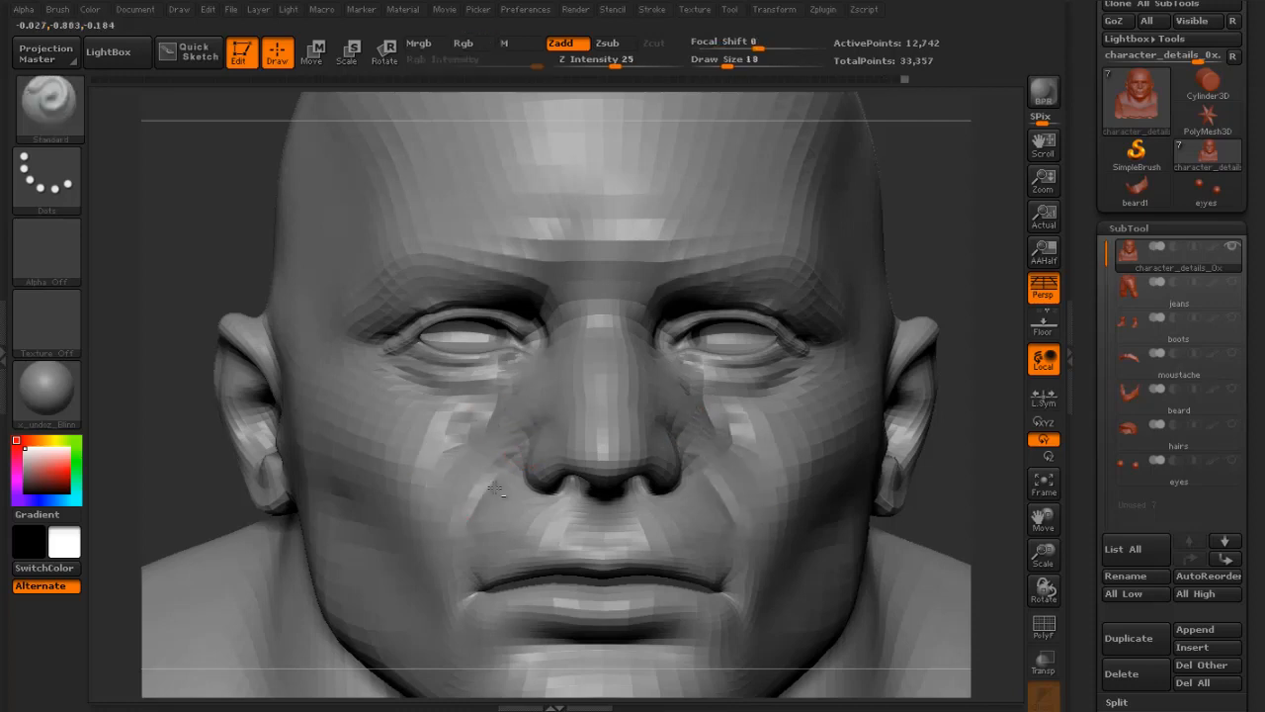
- Shape the nasolabial folds between nose and mouth corners and smooth them at draw size 27
mouse_move(982, 462)
mouse_down()
mouse_move(653, 482)
mouse_move(680, 478)
mouse_move(720, 553)
mouse_up()
mouse_move(684, 507)
shift+mouse_down()
mouse_move(718, 556)
mouse_move(691, 526)
shift+mouse_up()
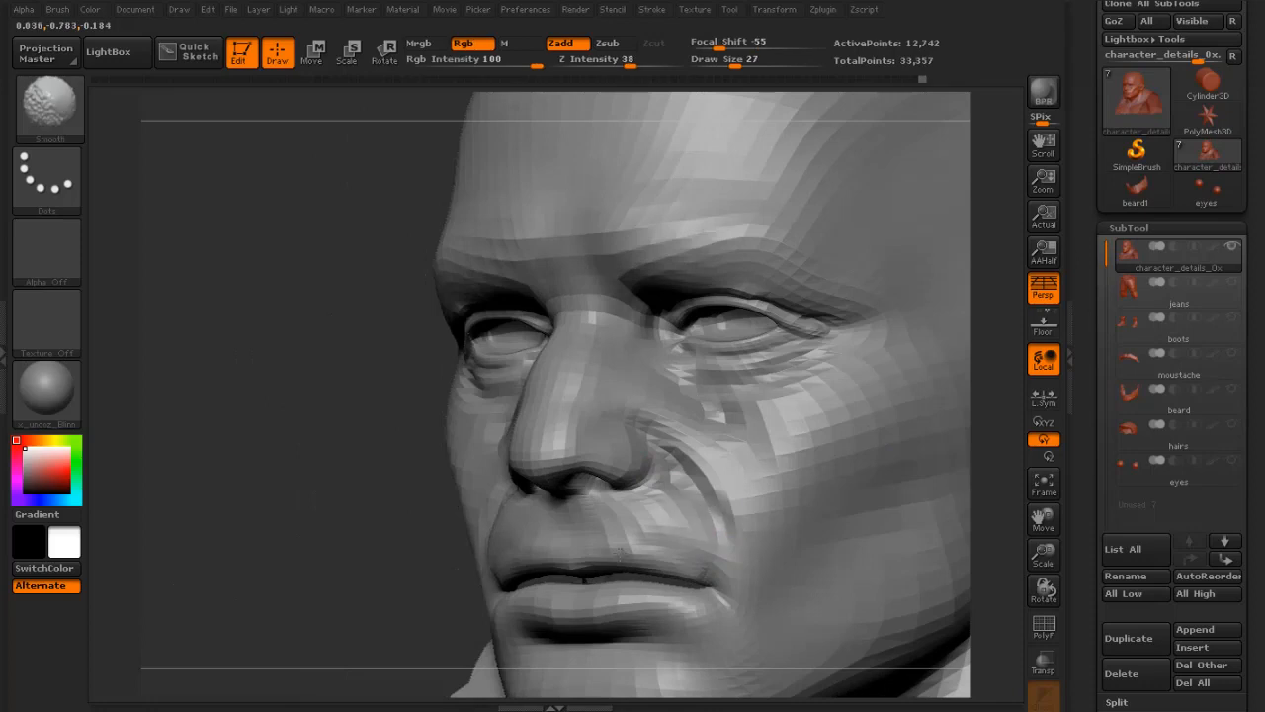
alt+drag(255, 467, 282, 434)
mouse_move(281, 434)
mouse_down()
mouse_move(563, 405)
mouse_move(628, 351)
mouse_move(613, 339)
mouse_move(619, 322)
mouse_up()
- Sculpt frown creases on the forehead above the nose with the Standard brush at draw size 39
key(s)
click(623, 390)
drag(791, 279, 669, 316)
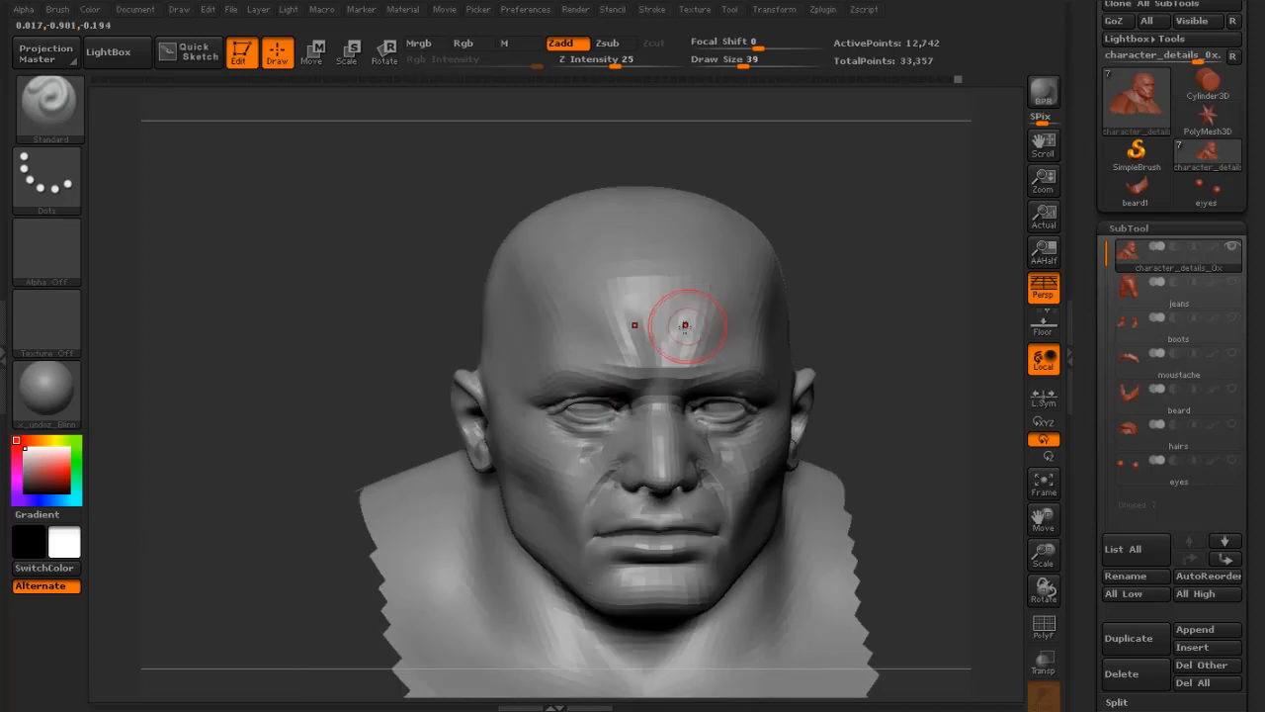
key(shift)
key(bracketright)
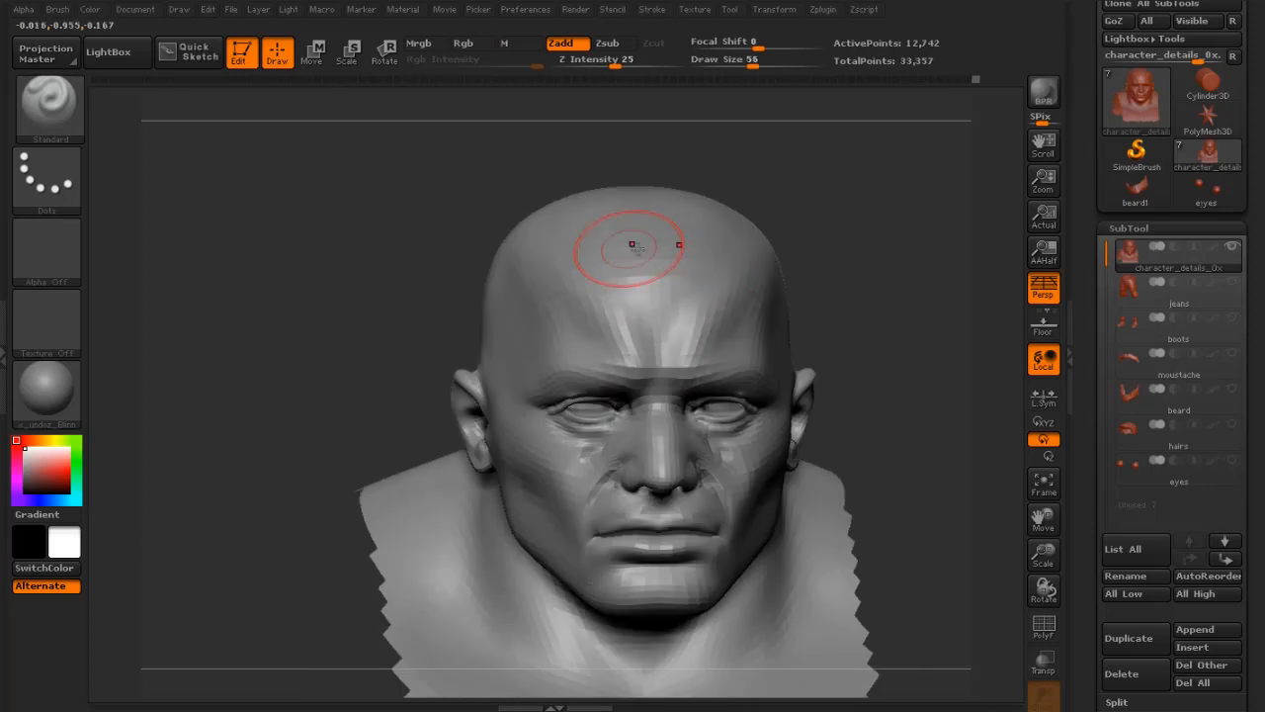
- Shape the upper forehead with the Standard brush at draw size 56 and smooth the top side of the skull
drag(630, 247, 713, 261)
drag(863, 244, 833, 274)
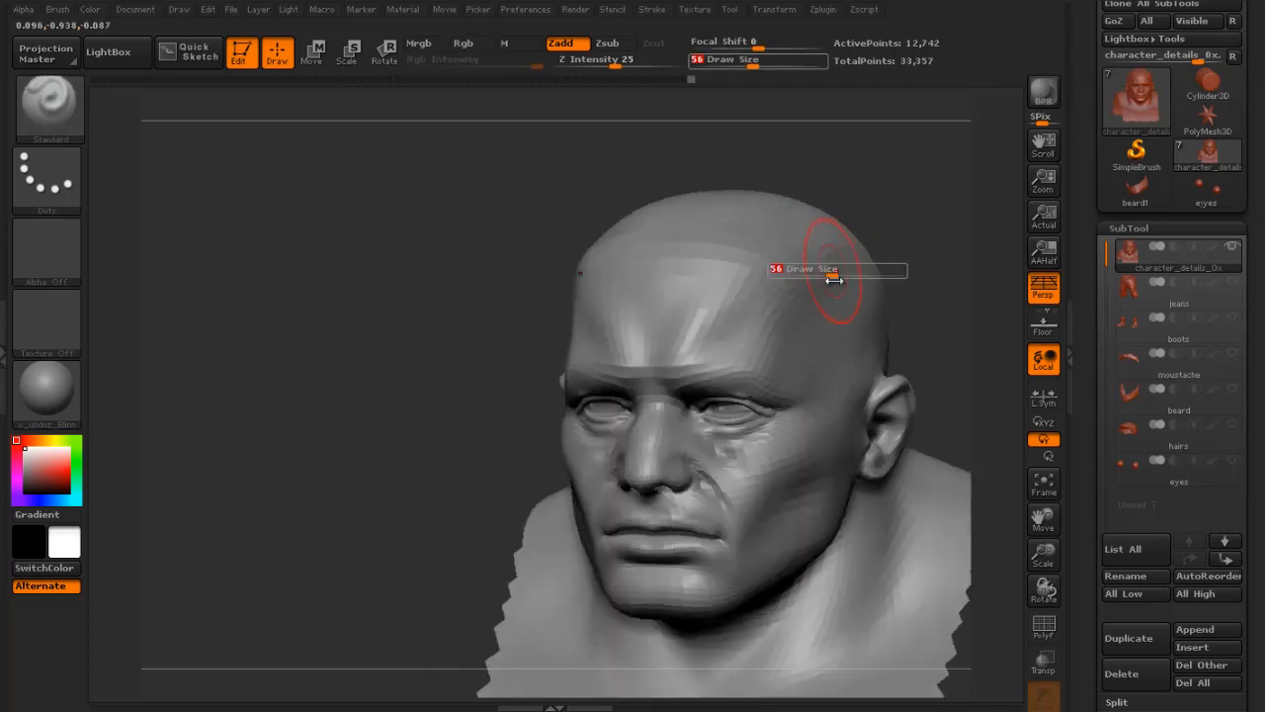
key(shift)
shift+drag(754, 231, 840, 219)
mouse_move(888, 176)
mouse_down()
mouse_move(937, 175)
mouse_move(951, 309)
mouse_up()
alt+drag(951, 308, 883, 251)
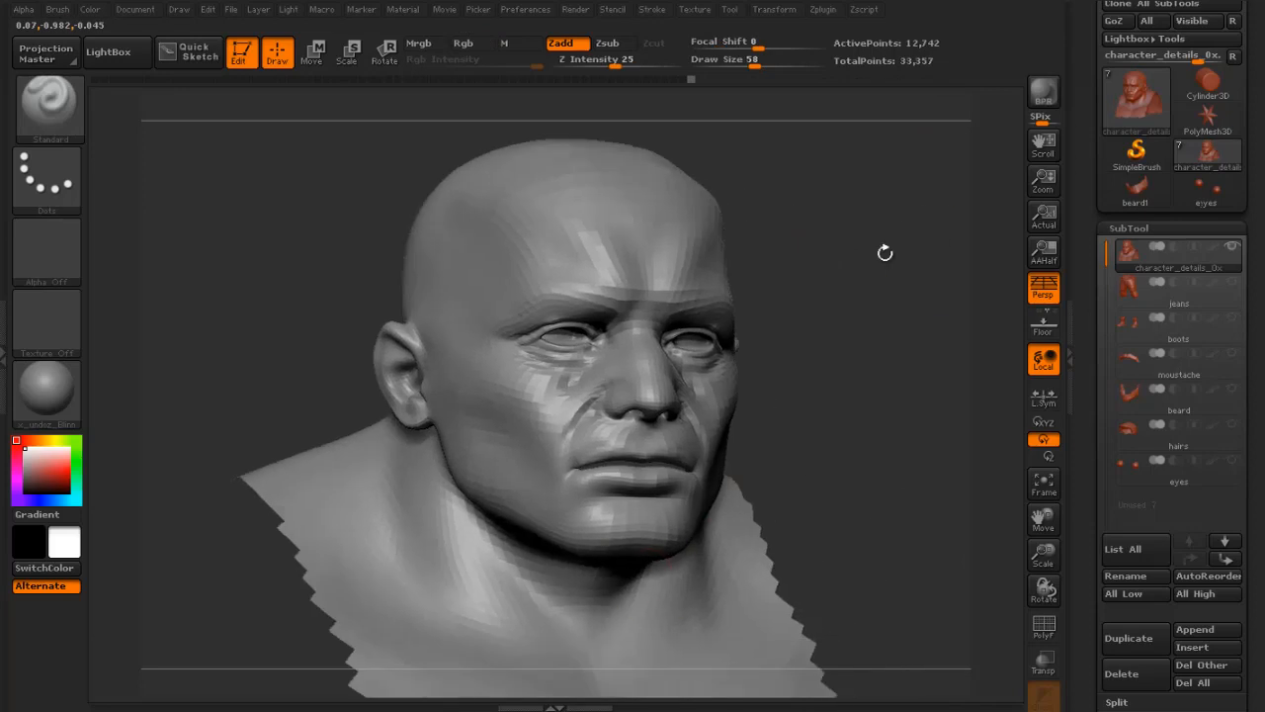
- Shape the chin with the Standard brush and smooth its underside at draw size 61
key(s)
drag(643, 574, 650, 573)
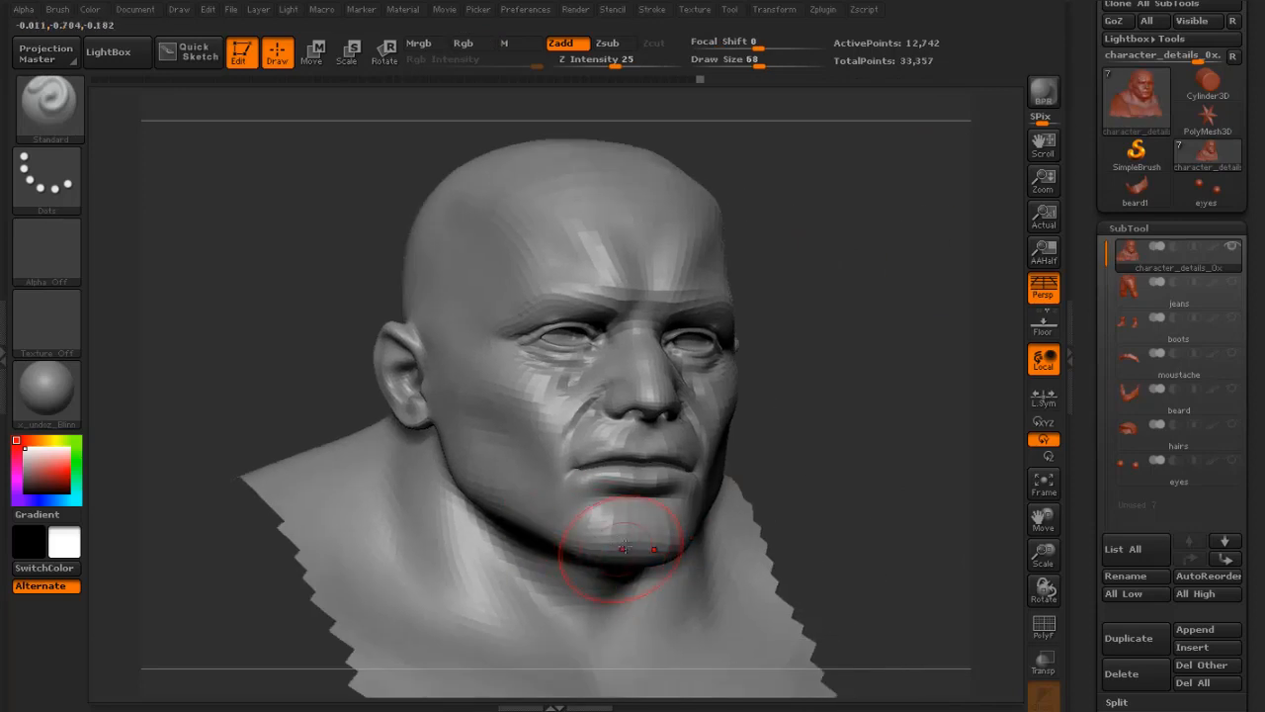
key(s)
shift+drag(609, 561, 613, 560)
shift+drag(605, 558, 597, 556)
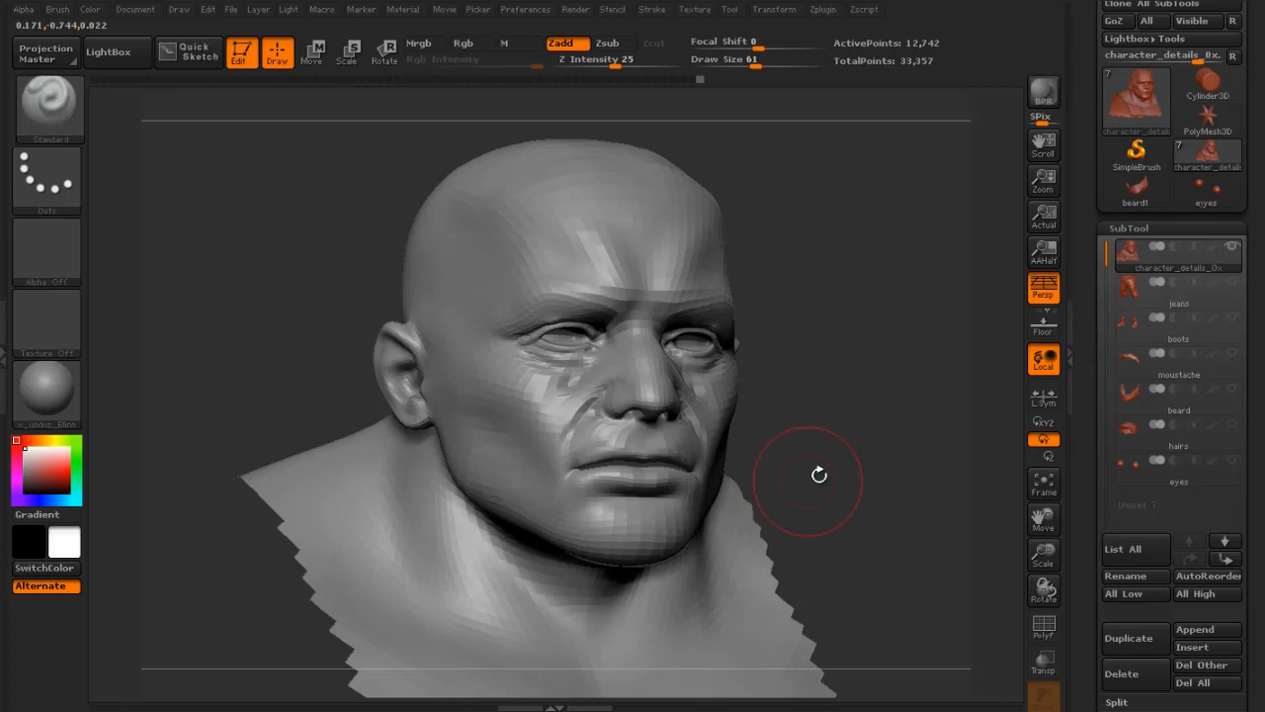
- Switch to the Clay brush and sculpt the area below the lower lip and mouth corner at draw size 28
mouse_move(820, 475)
mouse_down()
mouse_move(890, 429)
mouse_move(907, 385)
mouse_move(831, 417)
mouse_up()
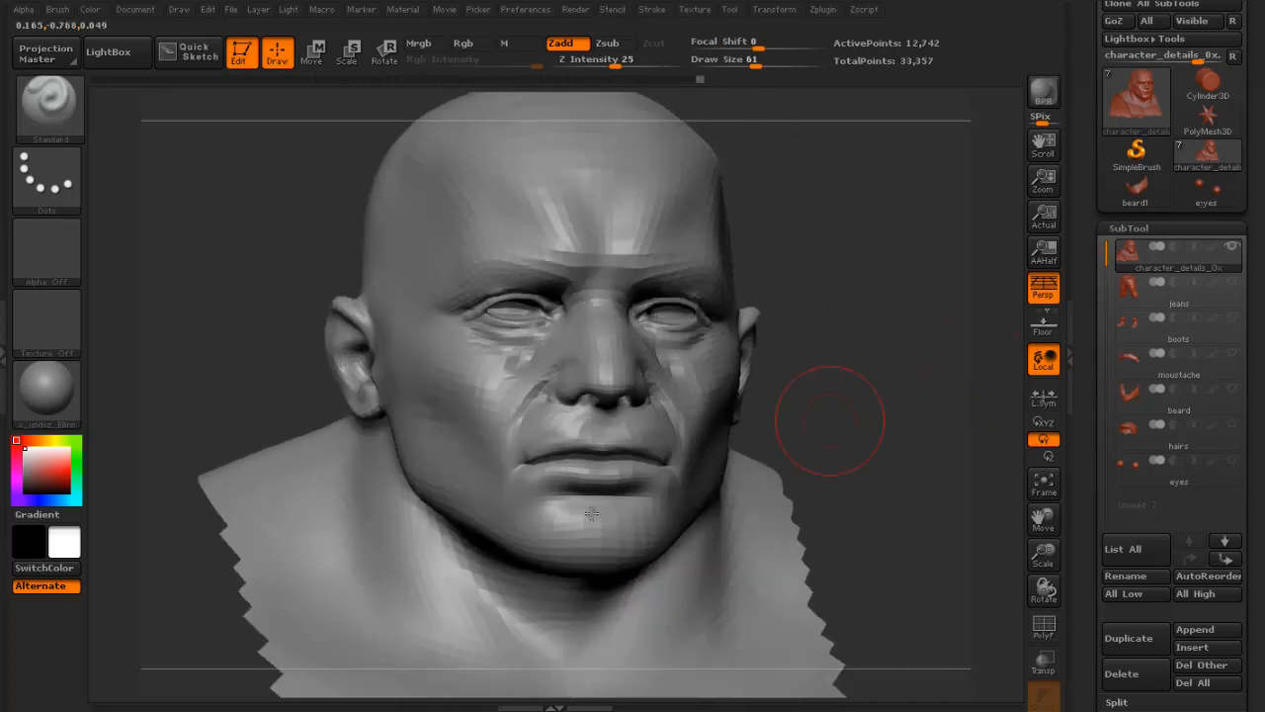
drag(567, 503, 554, 506)
key(ctrl+z)
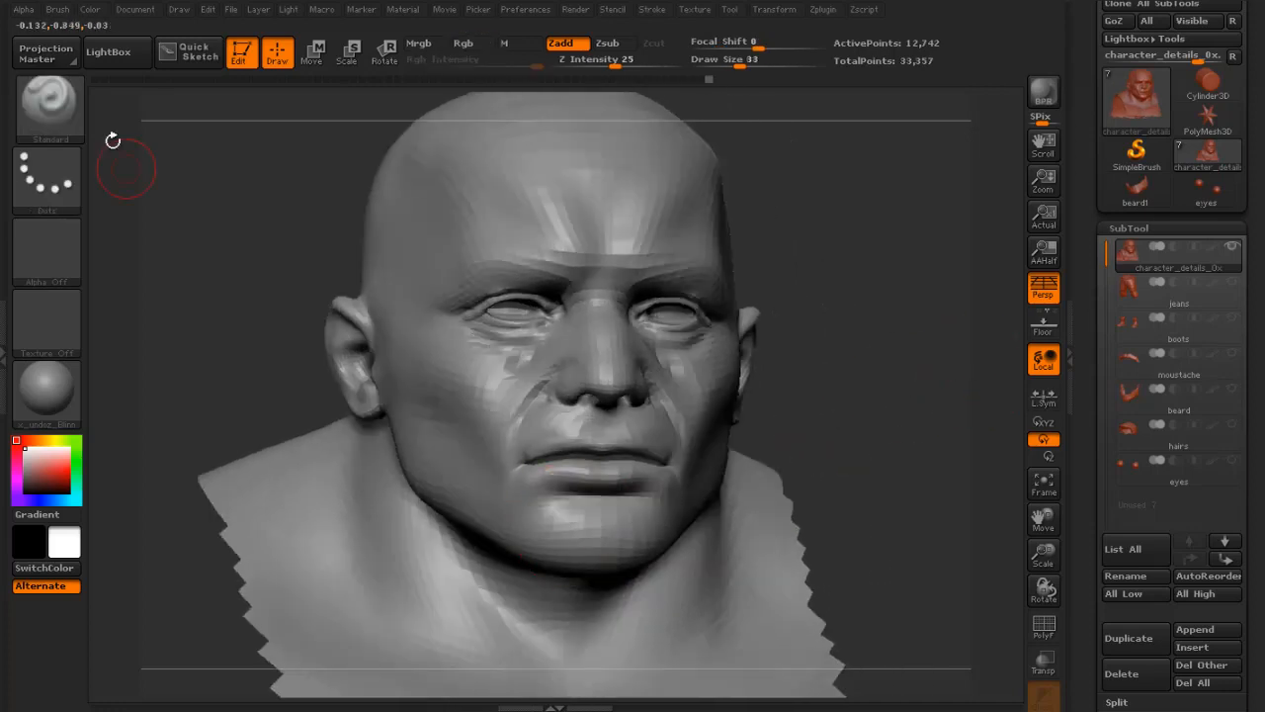
click(58, 120)
click(152, 129)
drag(865, 421, 786, 427)
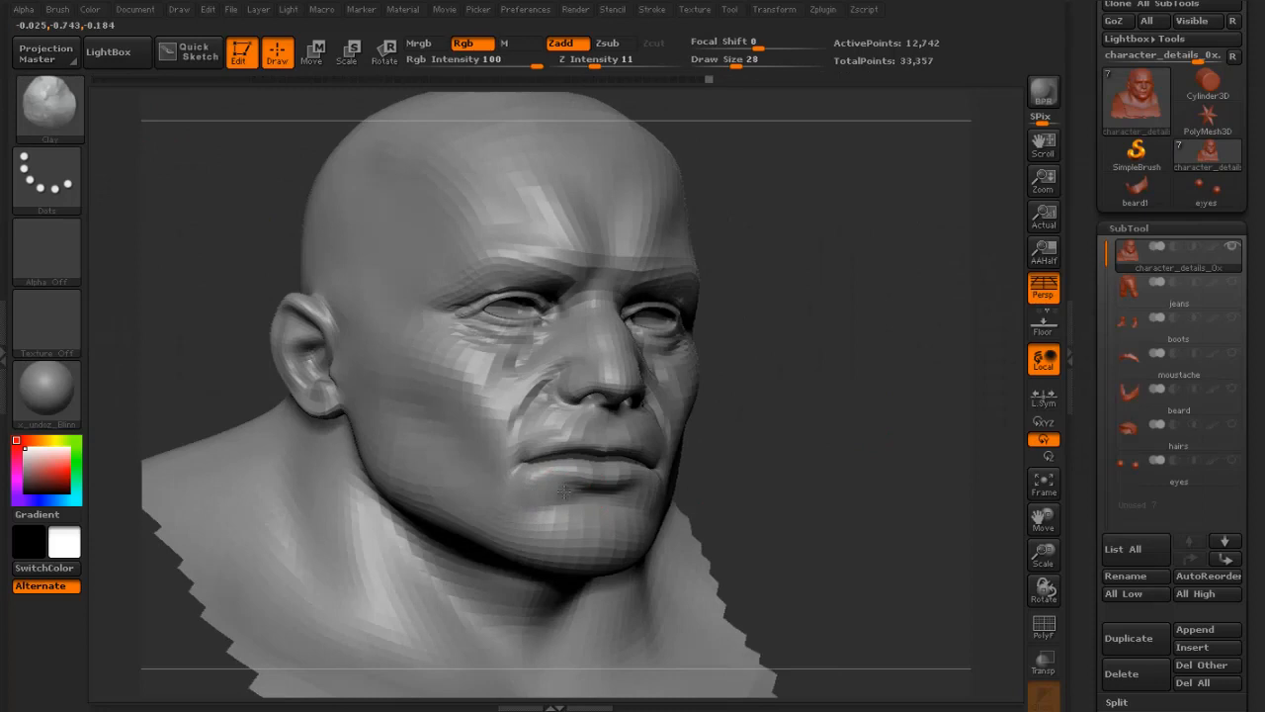
mouse_move(537, 470)
mouse_down()
mouse_move(518, 485)
mouse_move(540, 507)
mouse_up()
- Build up the lower cheek beside the mouth corner with the Clay brush, enlarging it to draw size 44
drag(870, 425, 692, 425)
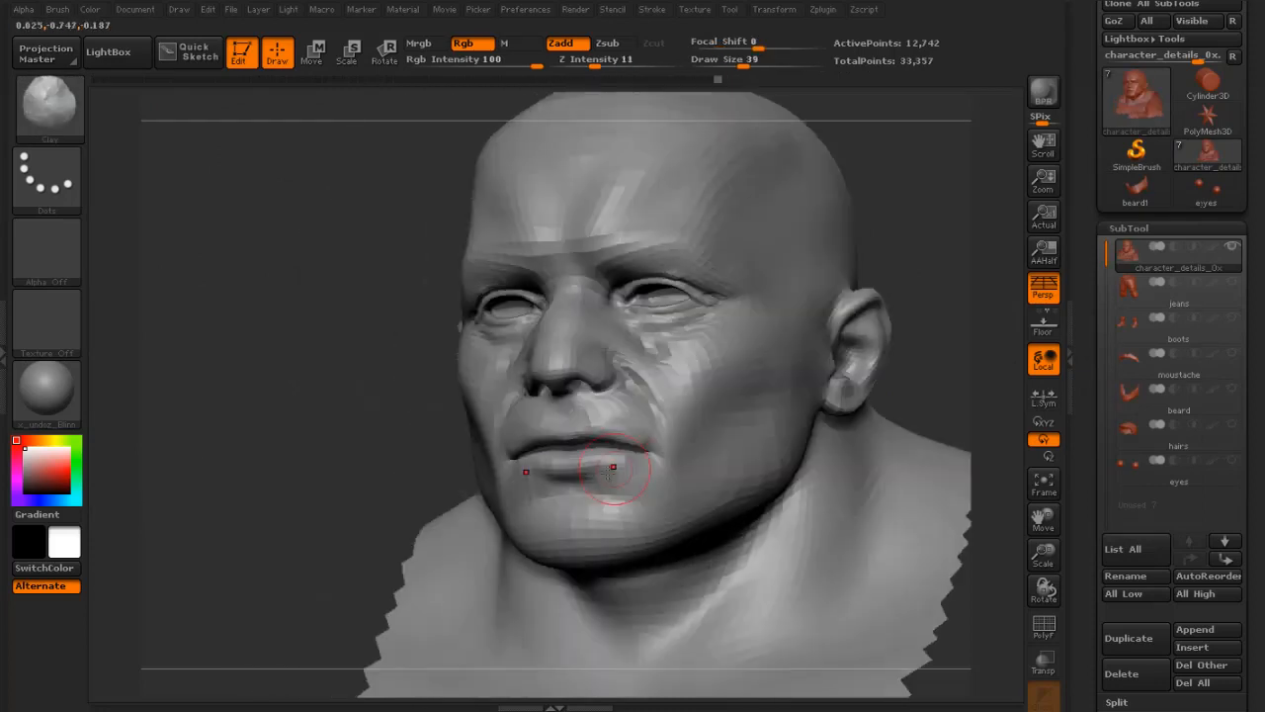
mouse_move(612, 477)
mouse_down()
mouse_move(581, 487)
mouse_move(623, 482)
mouse_up()
key(ctrl+z)
key(s)
mouse_move(625, 470)
mouse_down()
mouse_move(644, 467)
mouse_move(637, 481)
mouse_move(685, 466)
mouse_up()
key(s)
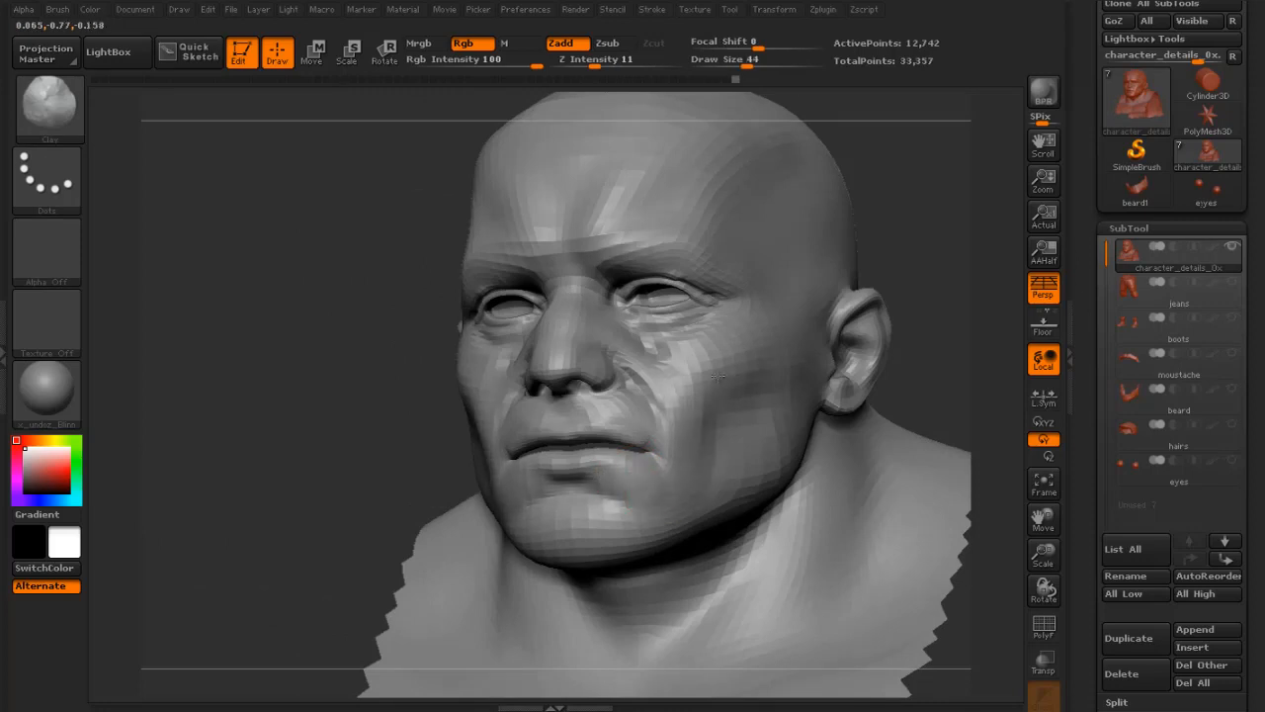
- Define the cheekbone and the hollow beneath it up to the ear, reducing the Clay brush to draw size 33
drag(742, 379, 753, 384)
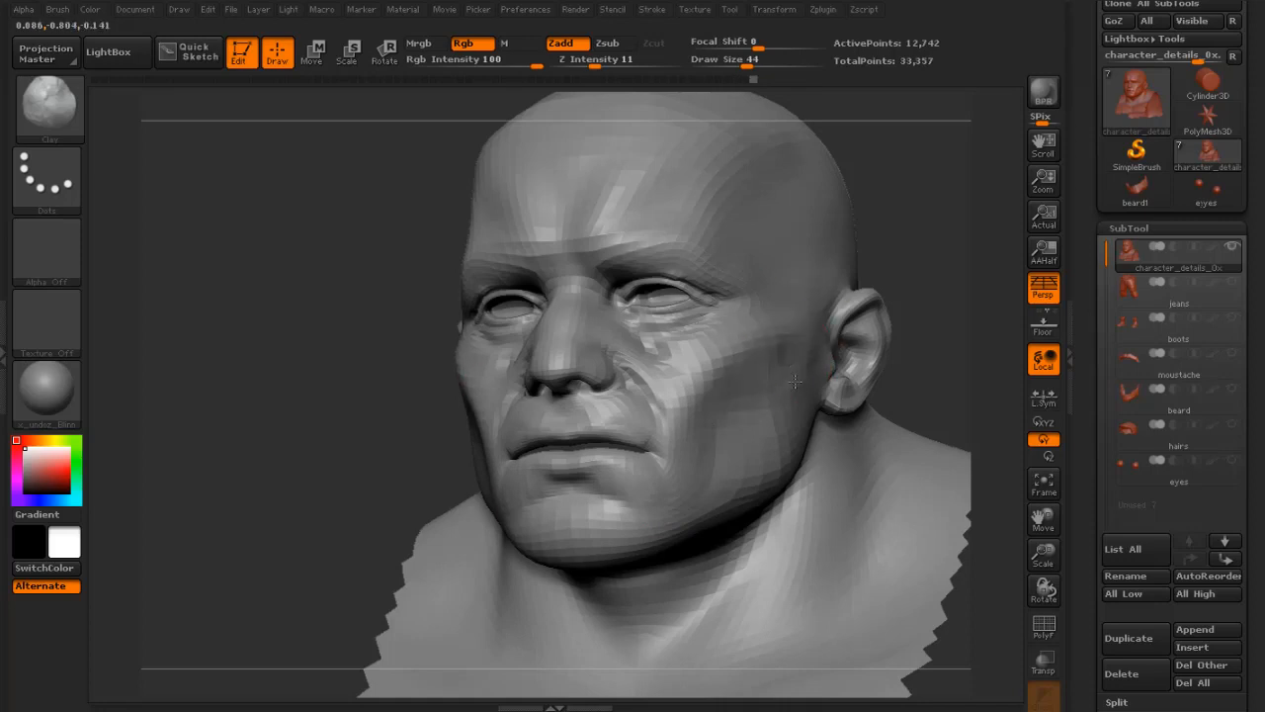
drag(958, 330, 1136, 336)
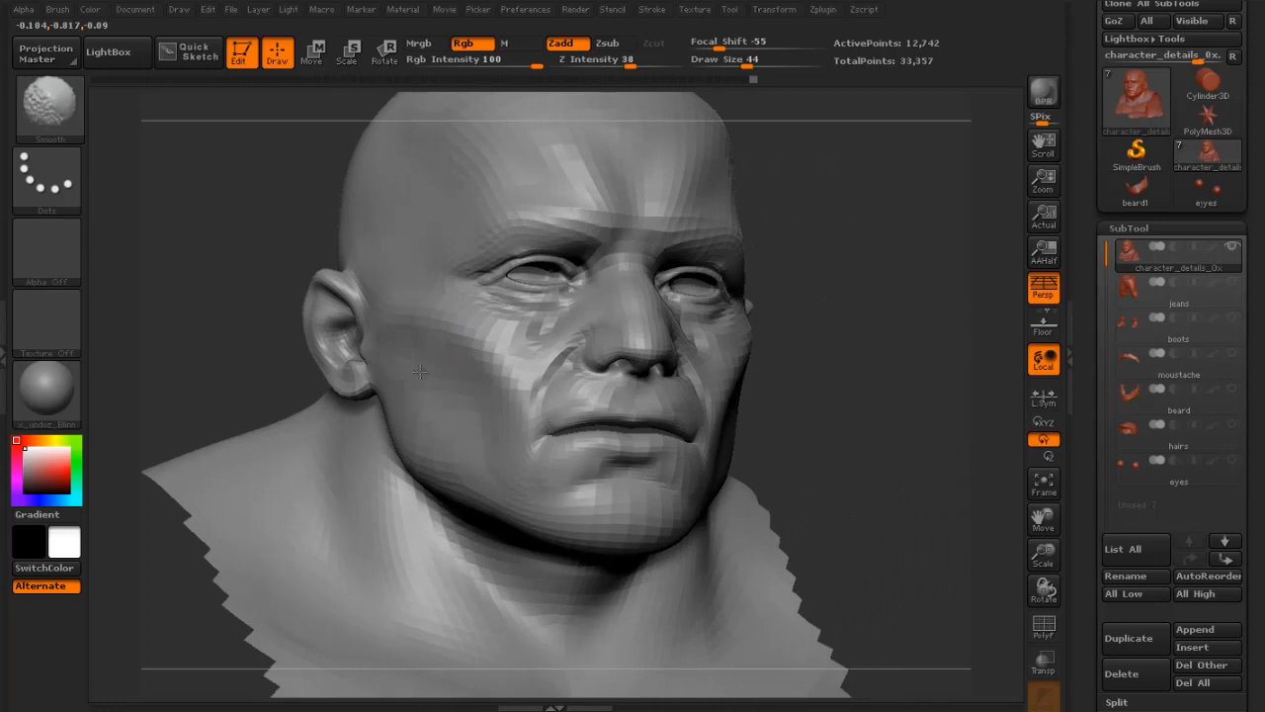
drag(859, 330, 460, 316)
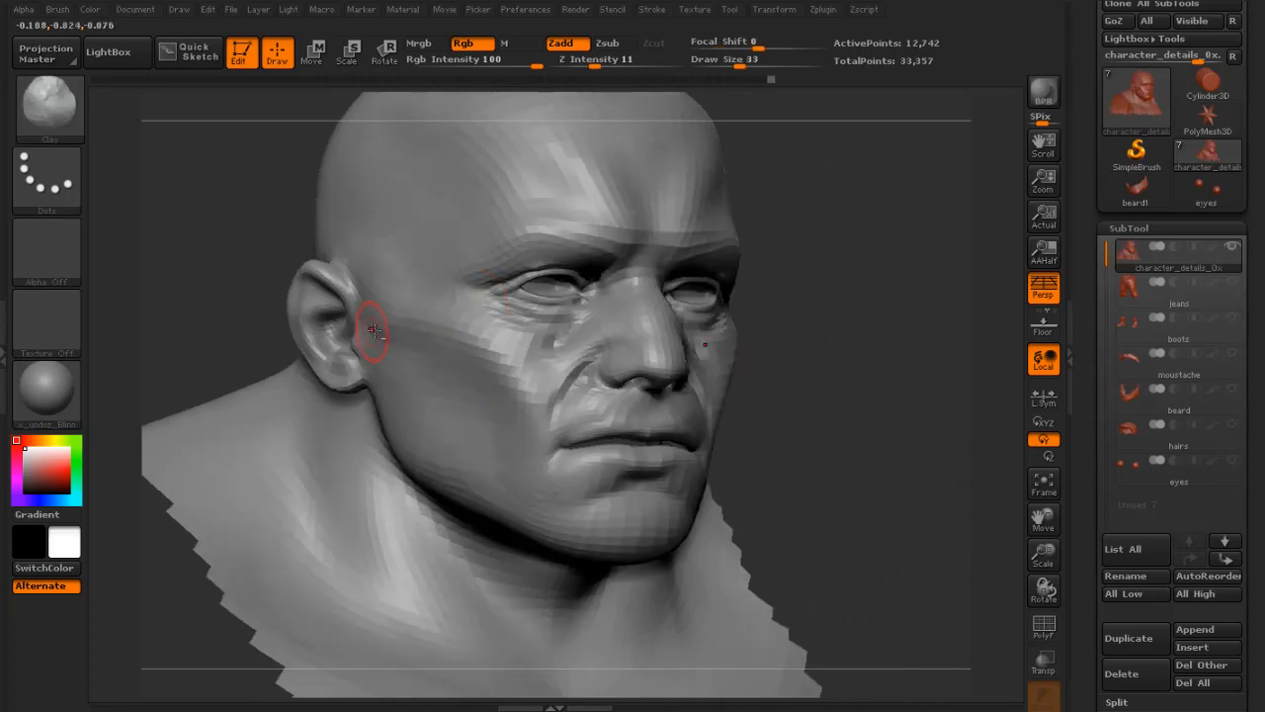
drag(880, 286, 704, 233)
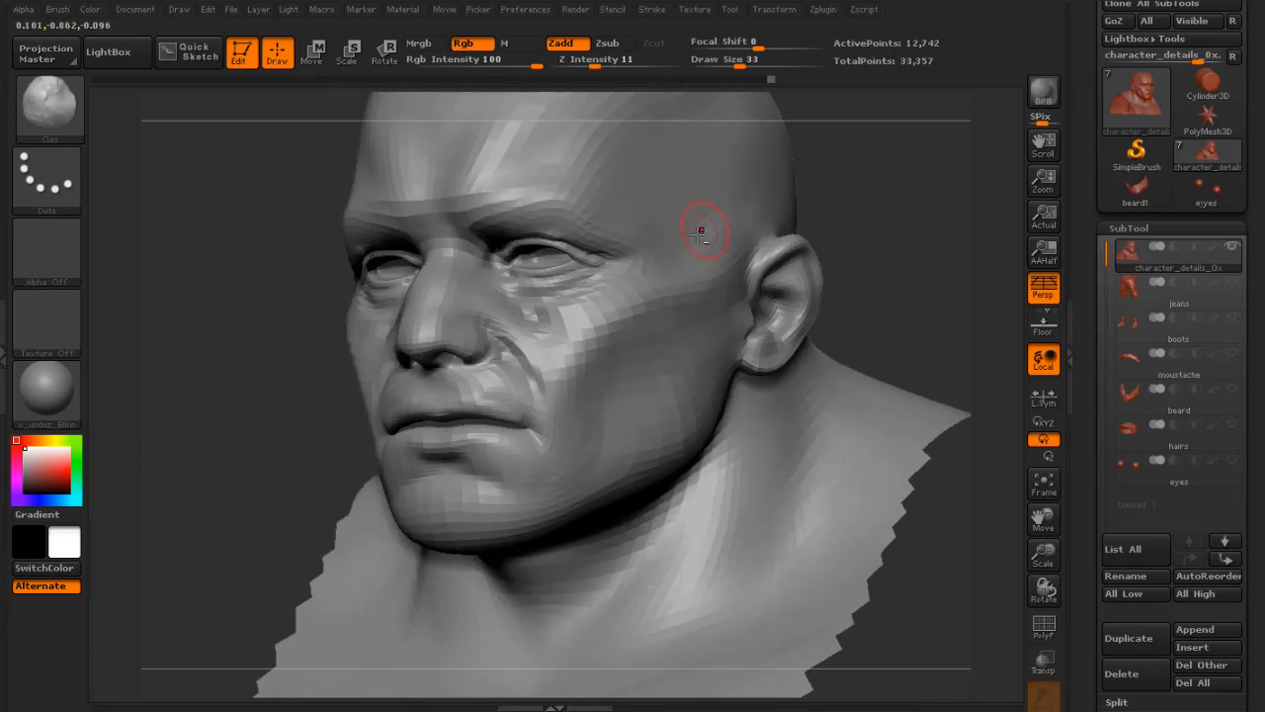
drag(778, 258, 760, 268)
- Refine and smooth the frown creases on the forehead above the nose
alt+drag(895, 276, 559, 463)
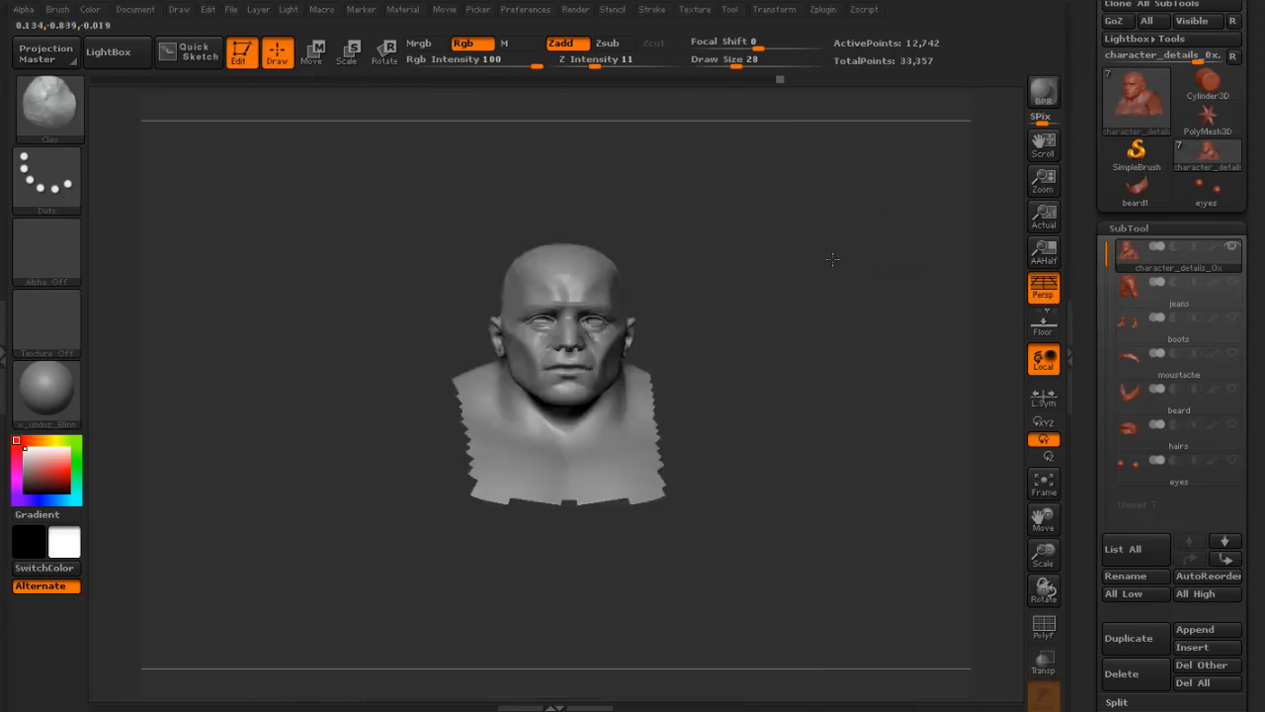
mouse_move(808, 273)
mouse_down()
mouse_move(740, 303)
mouse_move(758, 302)
mouse_up()
mouse_move(778, 374)
alt+mouse_down()
mouse_move(774, 409)
mouse_move(839, 317)
mouse_move(765, 395)
mouse_move(801, 510)
mouse_move(793, 356)
alt+mouse_up()
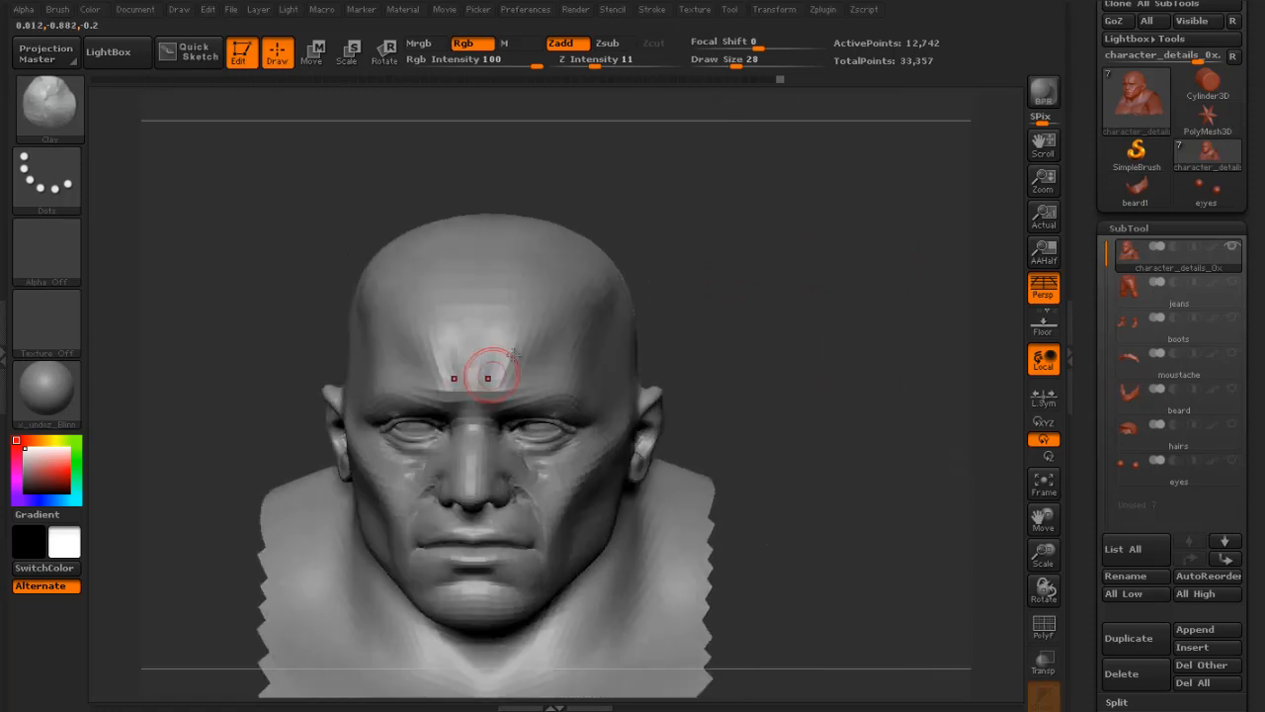
mouse_move(500, 361)
shift+mouse_down()
mouse_move(609, 264)
mouse_move(699, 260)
mouse_move(745, 353)
mouse_move(853, 266)
mouse_move(901, 178)
shift+mouse_up()
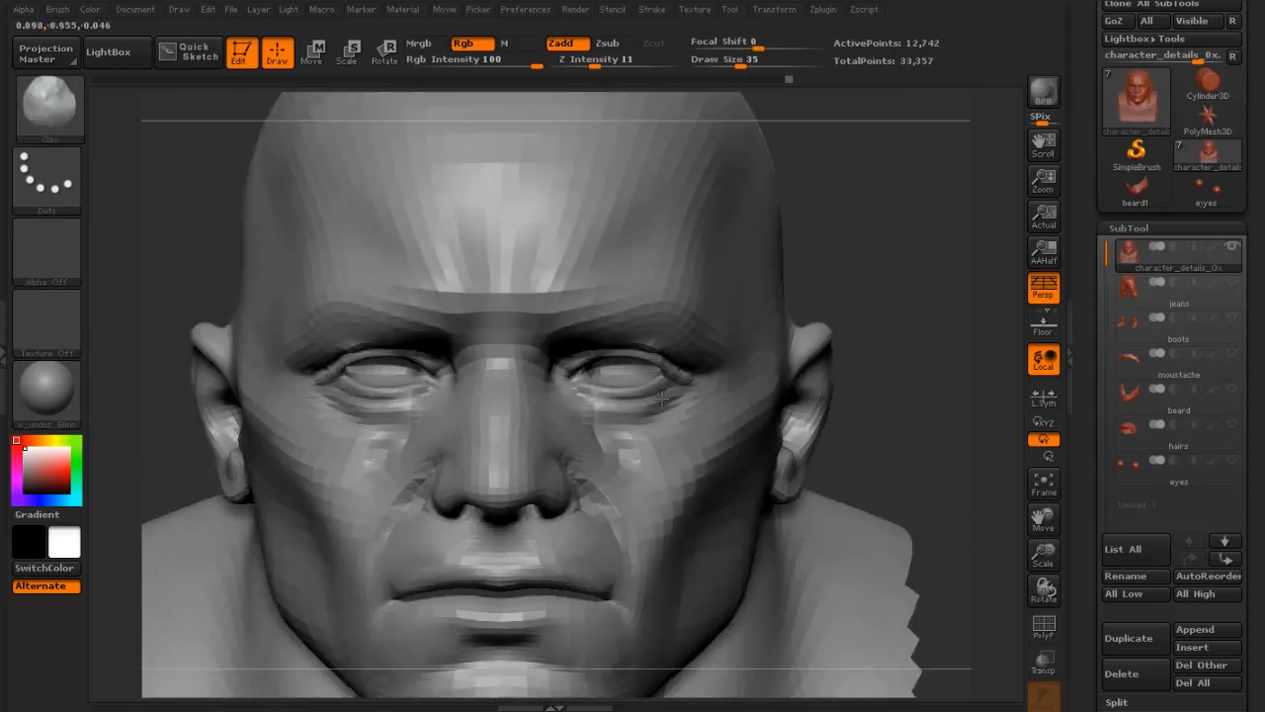
- Shape the cheeks below the eyes with the Clay brush at draw size 45 and smooth them beside the mouth
key(bracketright)
mouse_move(661, 397)
mouse_down()
mouse_move(573, 431)
mouse_move(690, 474)
mouse_up()
drag(985, 277, 1067, 281)
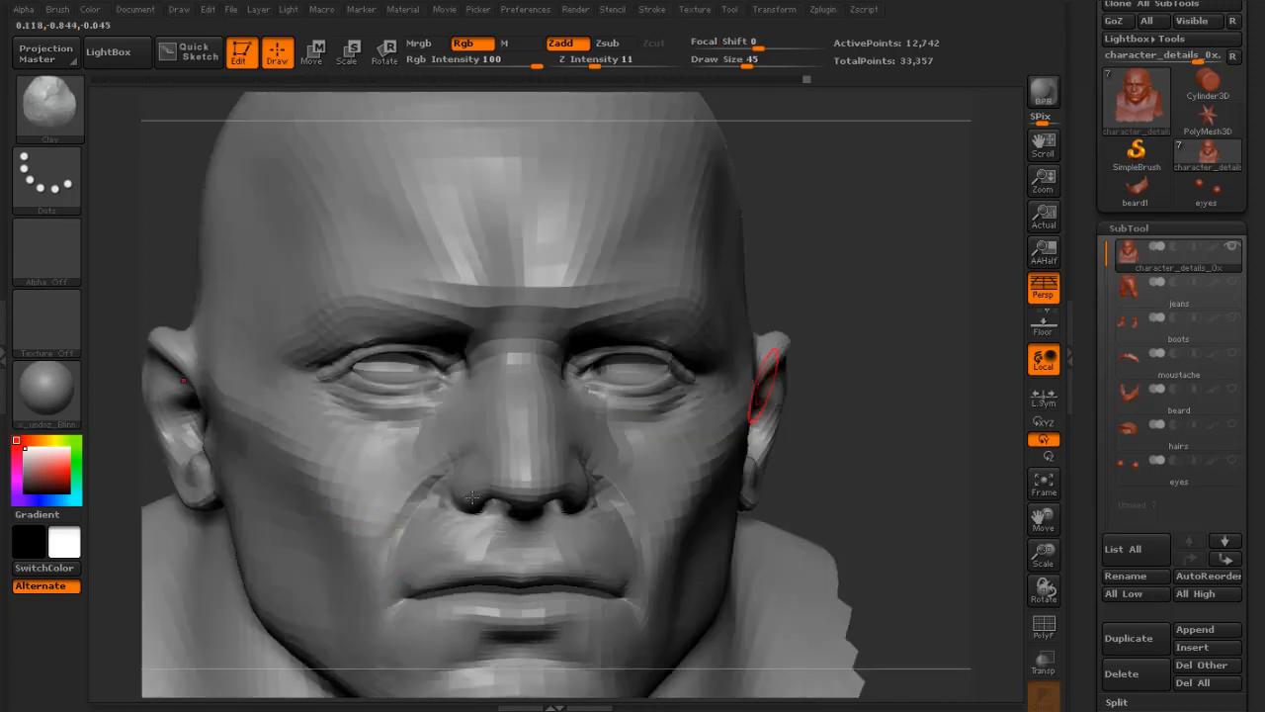
shift+drag(670, 516, 660, 551)
- Sculpt the lower lip toward the mouth corner with the Clay brush at draw size 18
alt+drag(901, 462, 901, 280)
drag(790, 362, 853, 369)
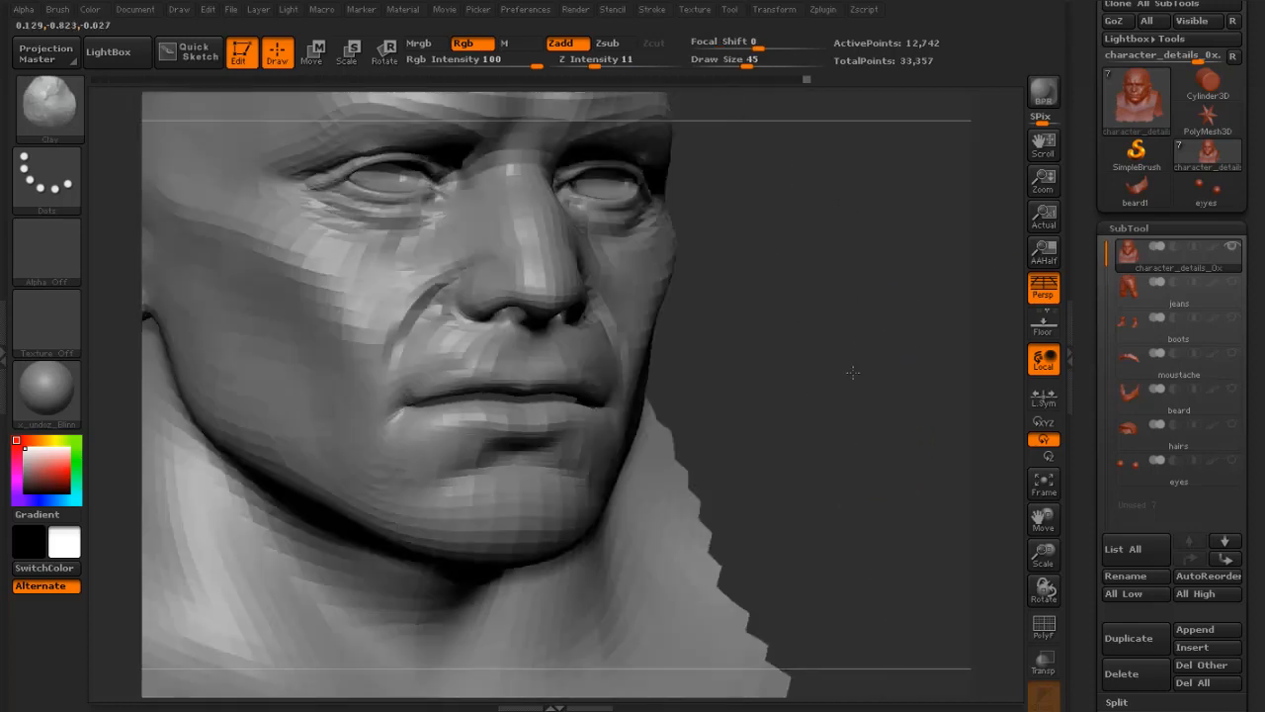
key(s)
click(468, 424)
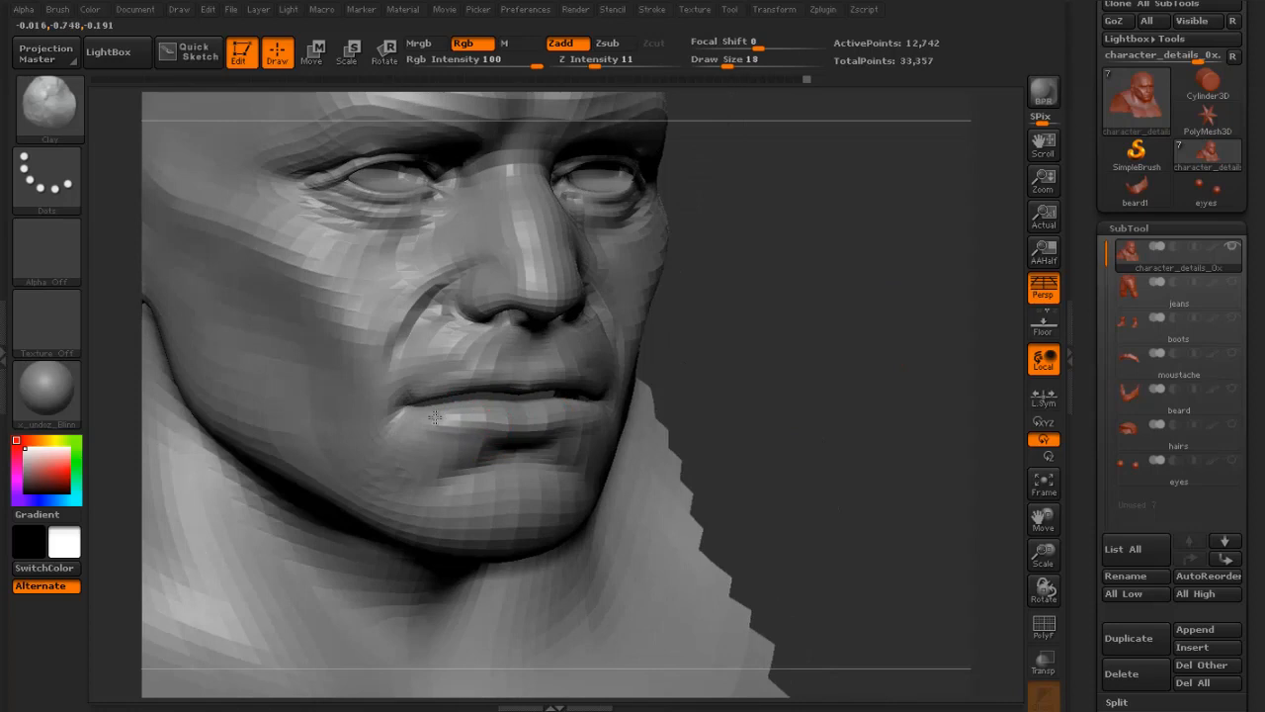
drag(435, 417, 497, 427)
- Deepen the hollow under the lower lip and shape the mouth corners at draw size 28
key(s)
key(s)
key(s)
mouse_move(728, 373)
mouse_down()
mouse_move(599, 415)
mouse_move(642, 410)
mouse_move(613, 423)
mouse_move(556, 419)
mouse_move(603, 414)
mouse_up()
key(s)
key(bracketleft)
key(bracketleft)
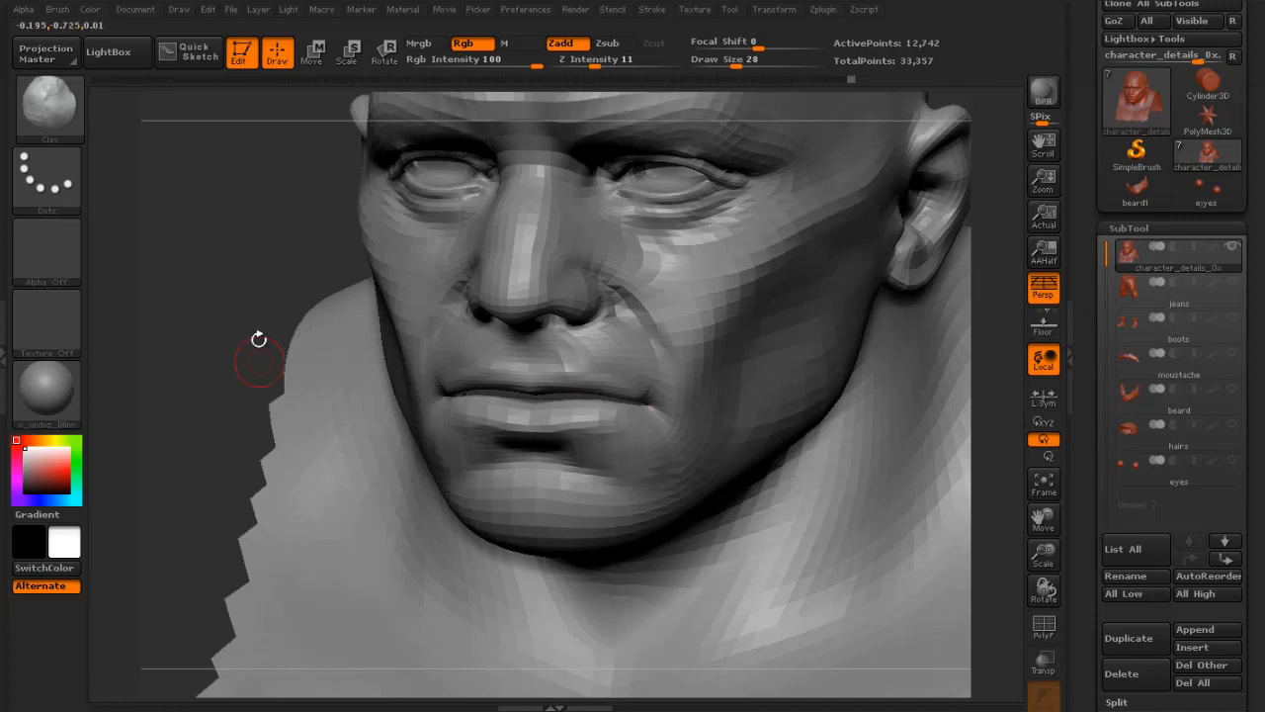
- Shape the upper lip area beneath the nose with the Clay brush, enlarging it to draw size 39
drag(259, 339, 522, 339)
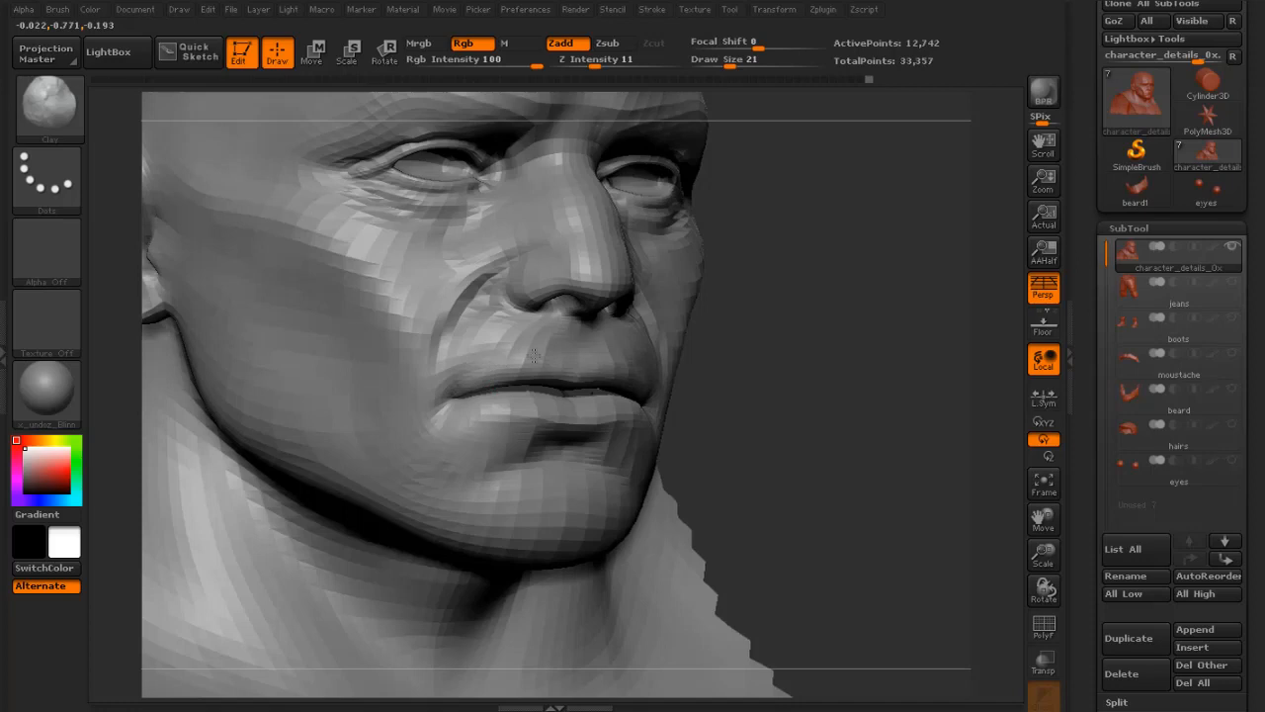
key(bracketright)
key(bracketright)
key(bracketright)
key(bracketleft)
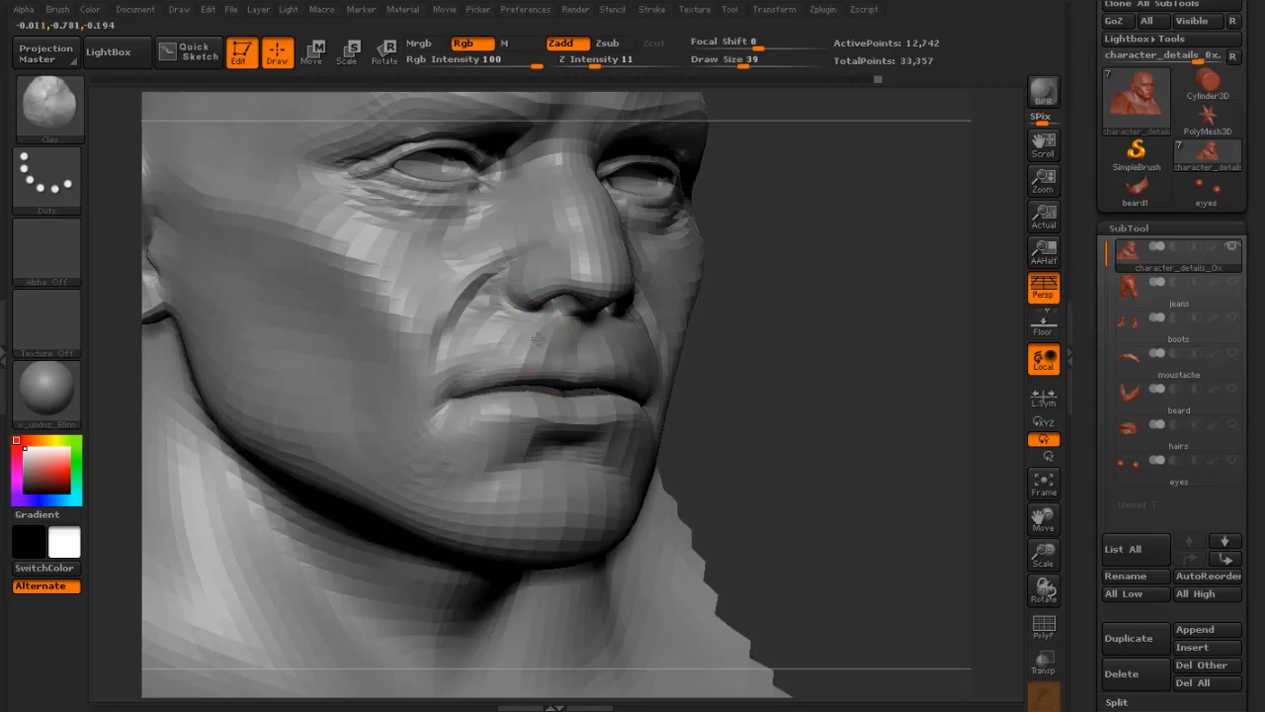
- Refine the base of the nose and the nostril edges with the Clay brush, reducing it to draw size 18
mouse_move(741, 391)
mouse_down()
mouse_move(359, 424)
mouse_move(726, 312)
mouse_move(655, 474)
mouse_up()
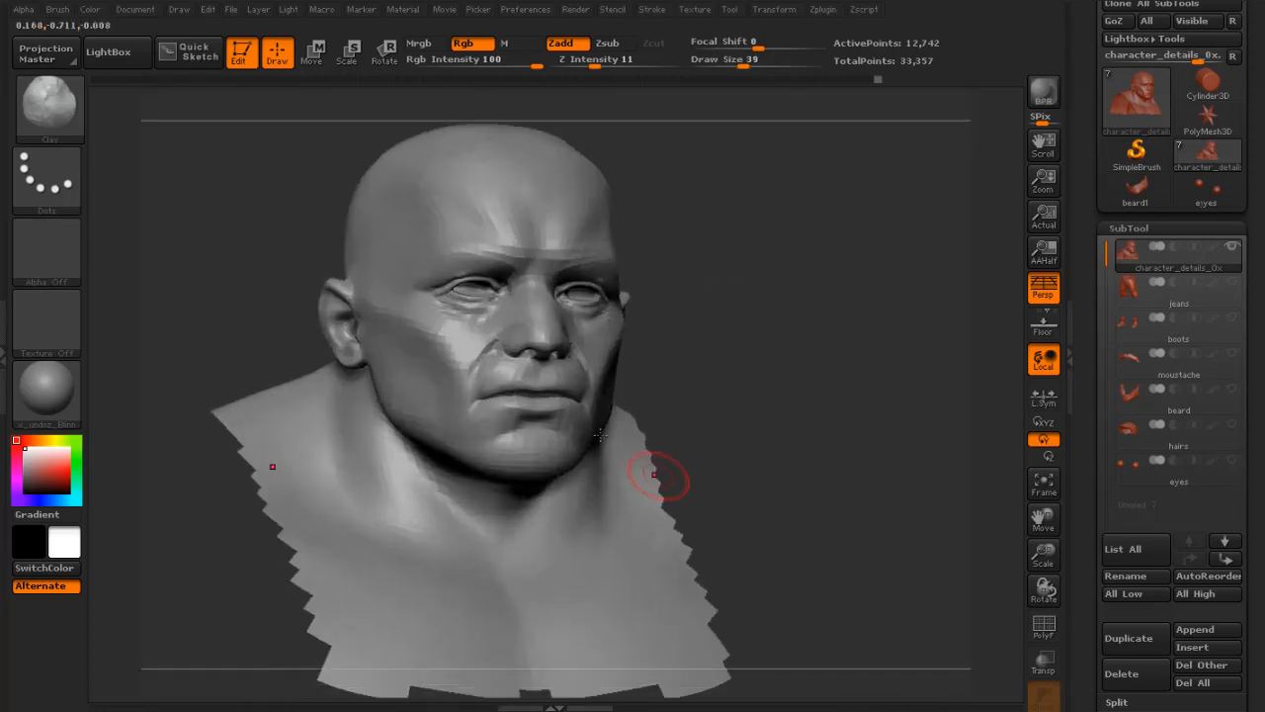
alt+drag(748, 345, 692, 465)
key(bracketleft)
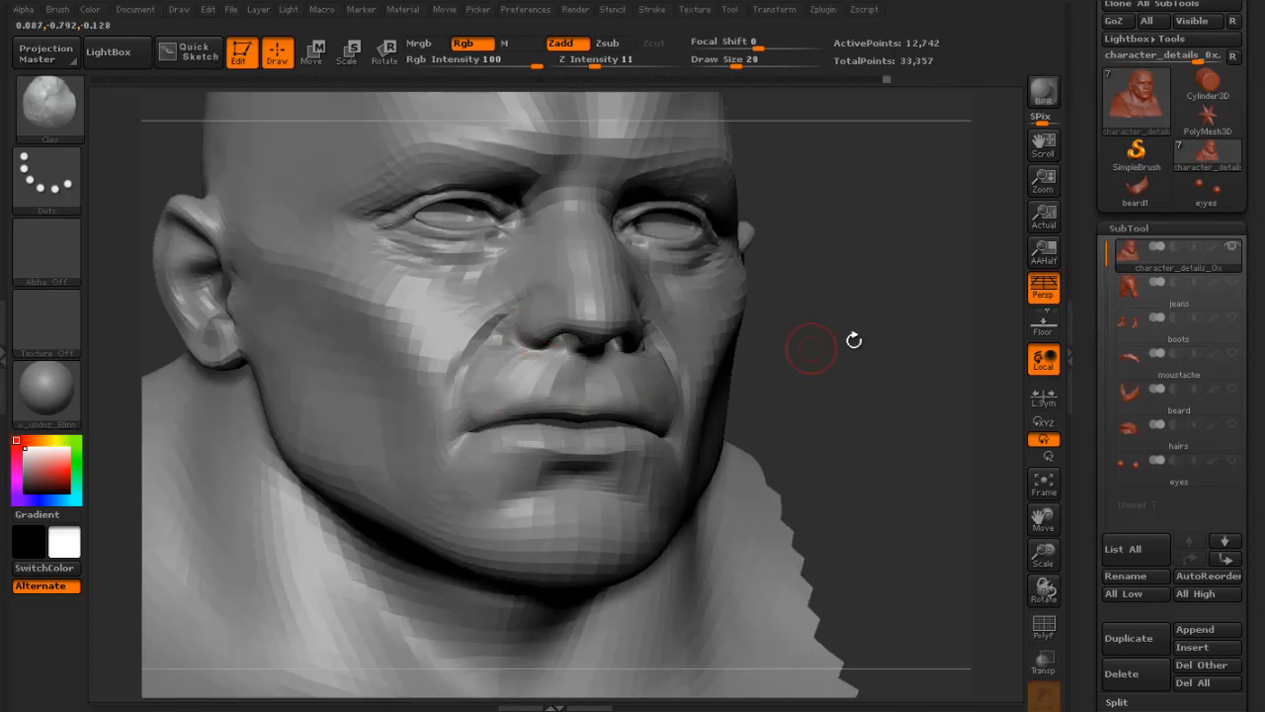
drag(852, 340, 591, 302)
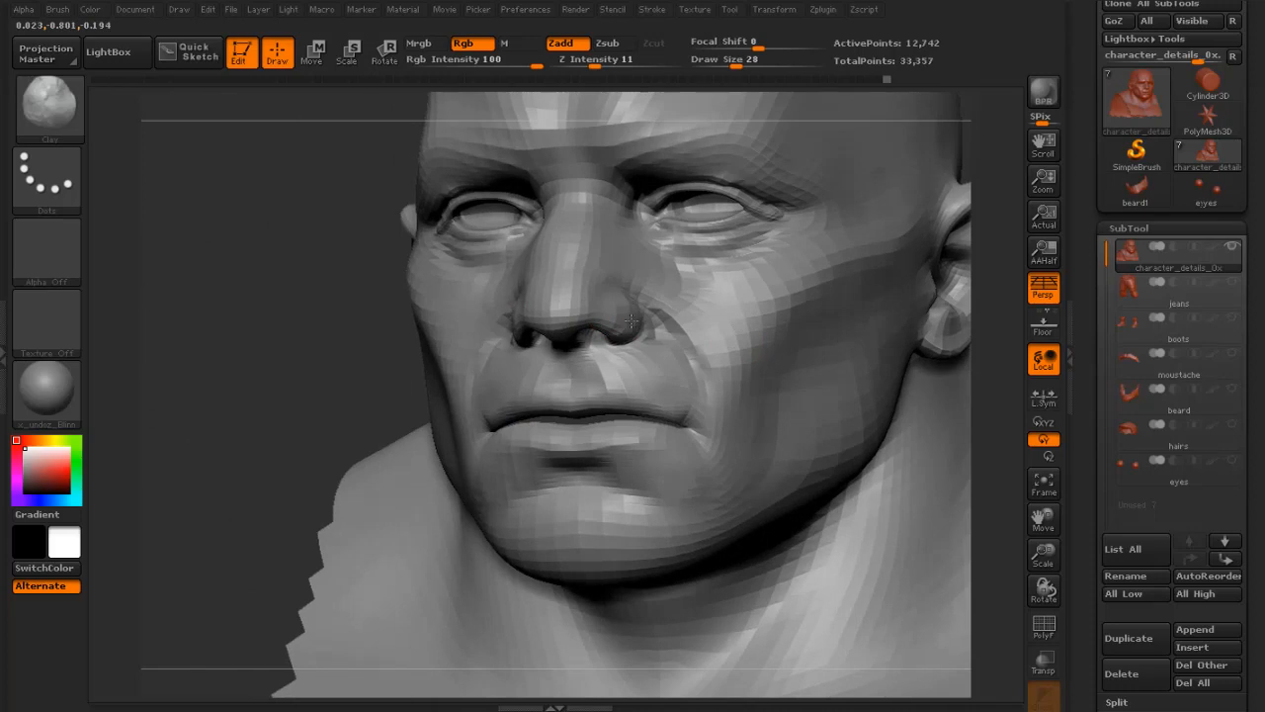
mouse_move(316, 359)
mouse_down()
mouse_move(794, 345)
mouse_move(856, 401)
mouse_move(511, 398)
mouse_up()
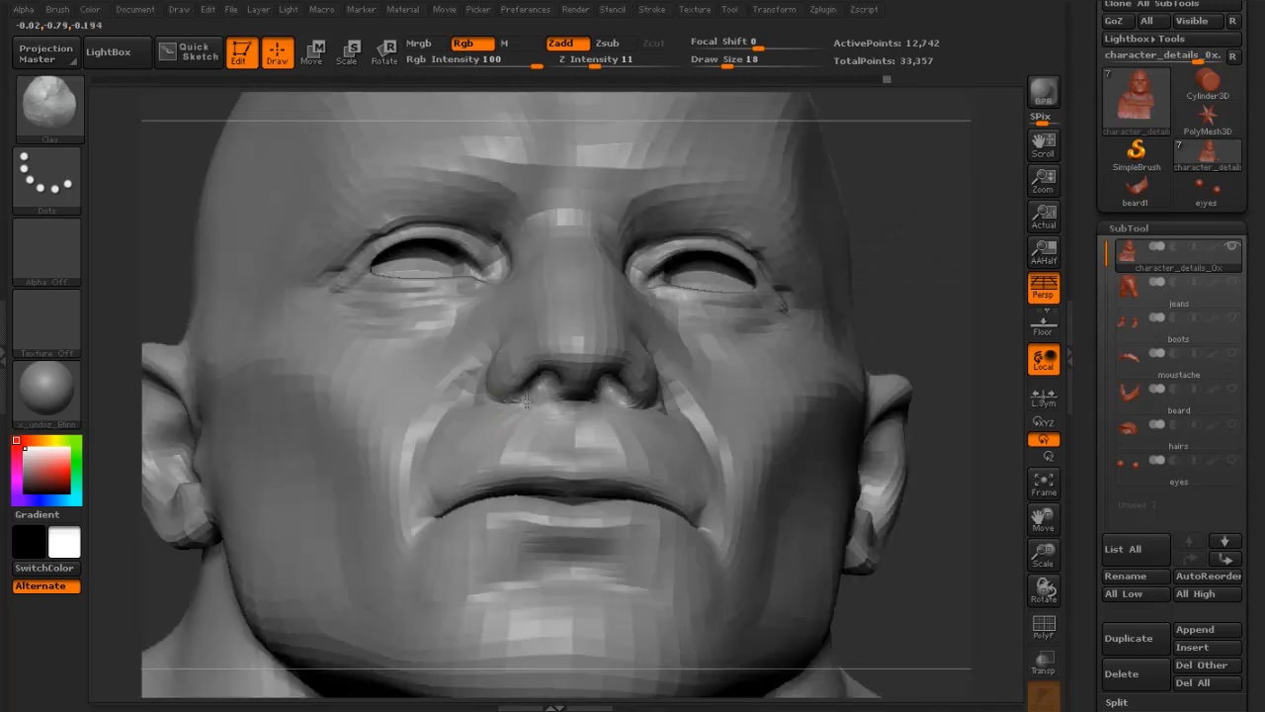
key(bracketleft)
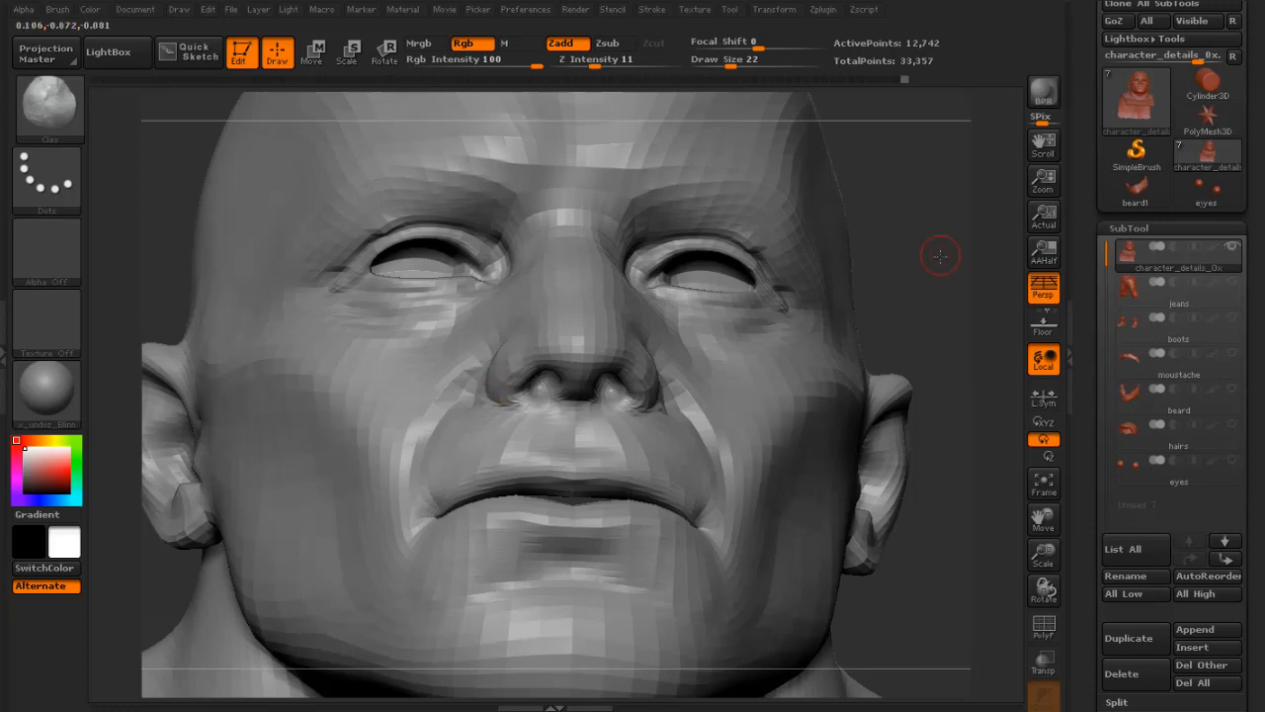
- Shape the nostril wings and the creases around them with the Clay brush at draw size 28
drag(938, 254, 1107, 272)
key(bracketright)
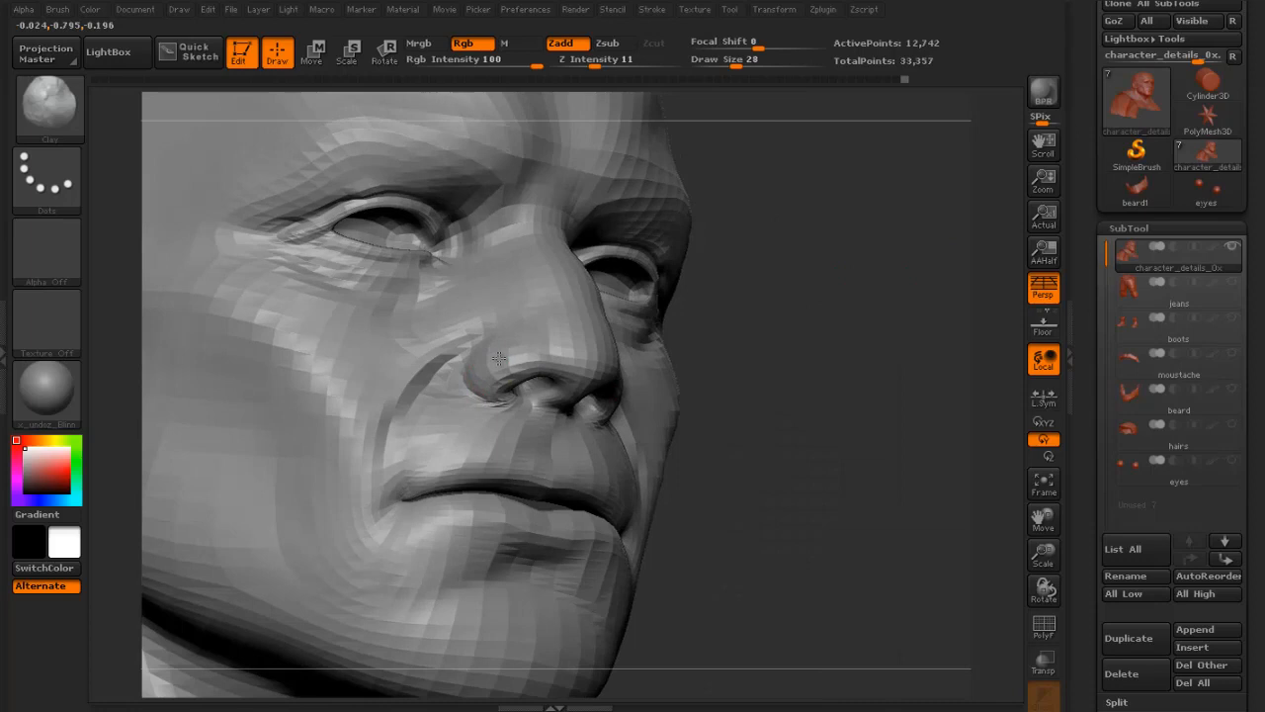
drag(757, 362, 645, 351)
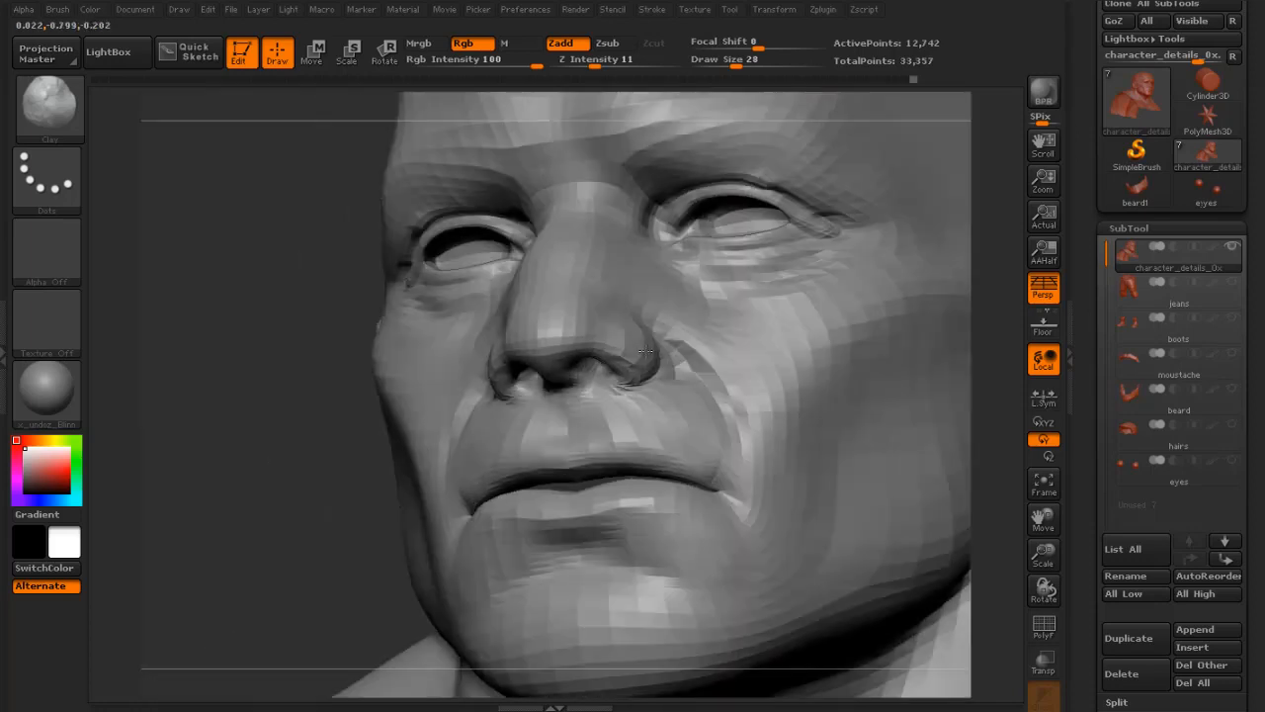
drag(336, 410, 213, 420)
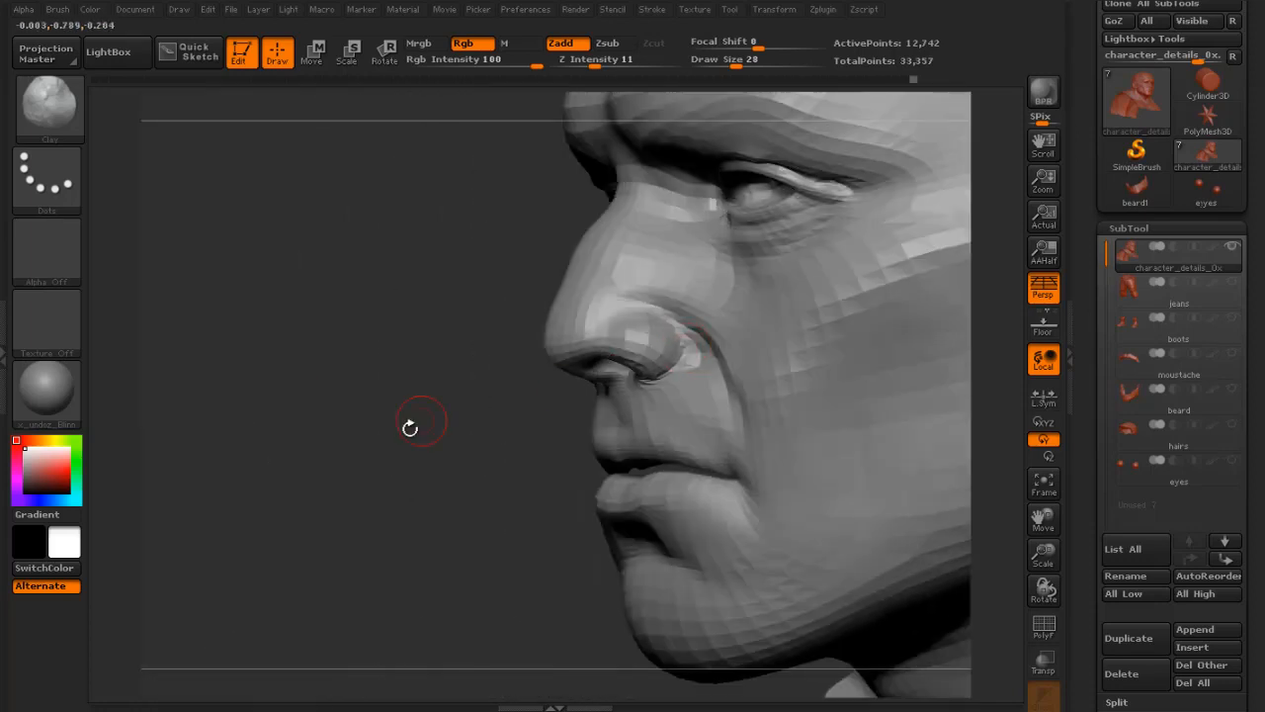
drag(409, 429, 513, 417)
- Sculpt the throat and neck muscles under the jaw with the Clay brush at draw size 42, smoothing the result
key(f)
drag(861, 418, 840, 637)
mouse_move(818, 387)
alt+mouse_down()
mouse_move(872, 347)
mouse_move(824, 299)
mouse_move(721, 333)
mouse_move(602, 438)
mouse_move(681, 418)
mouse_move(796, 336)
alt+mouse_up()
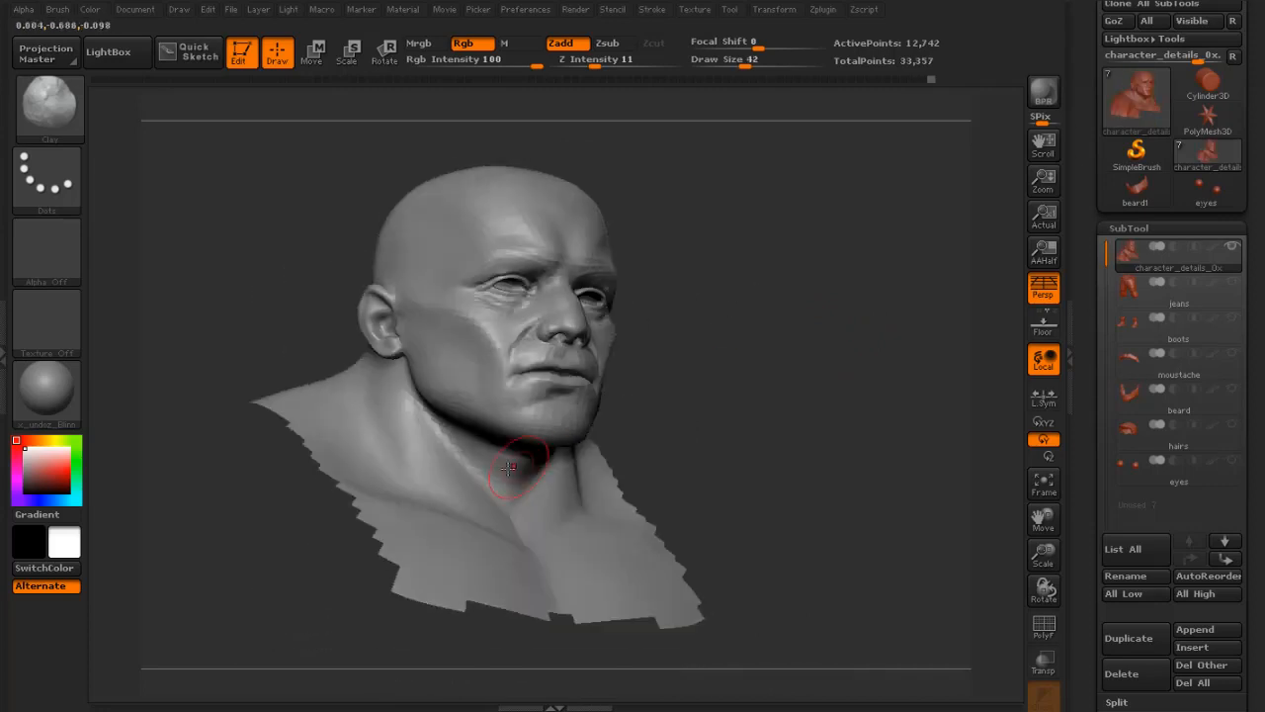
drag(479, 462, 491, 484)
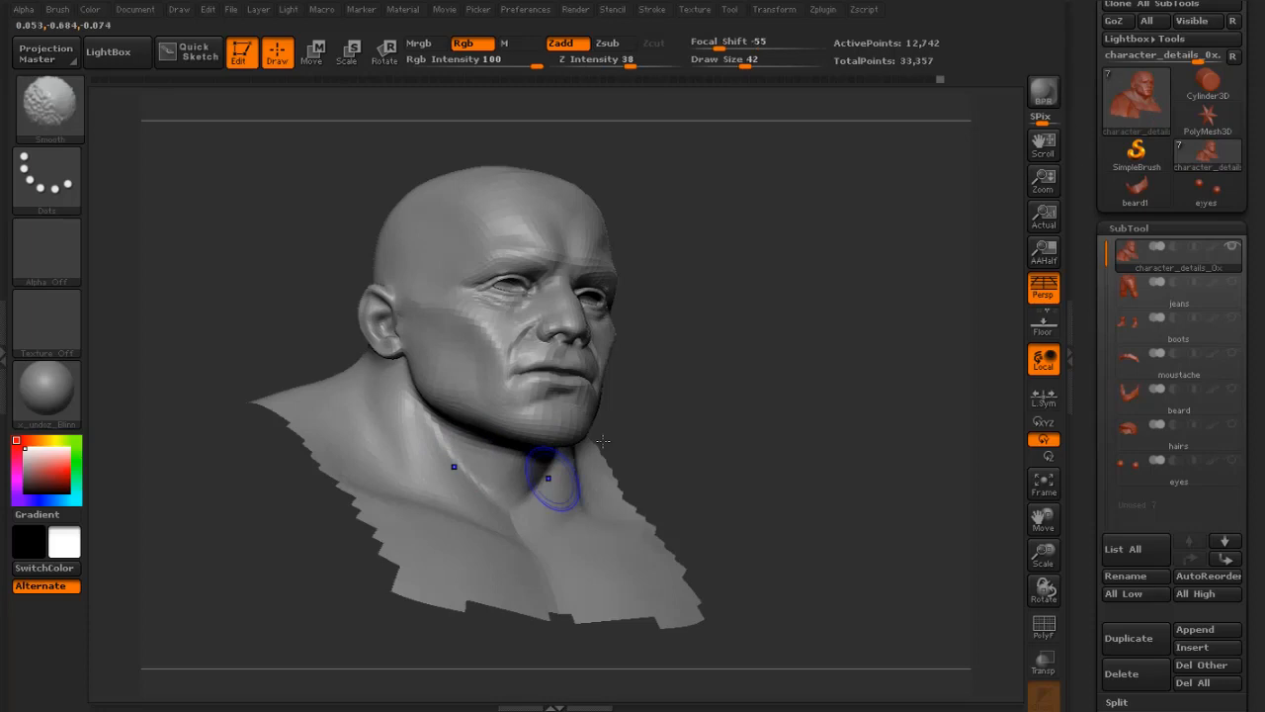
- Smooth the side of the neck and the collar area at draw size 34
drag(751, 435, 588, 450)
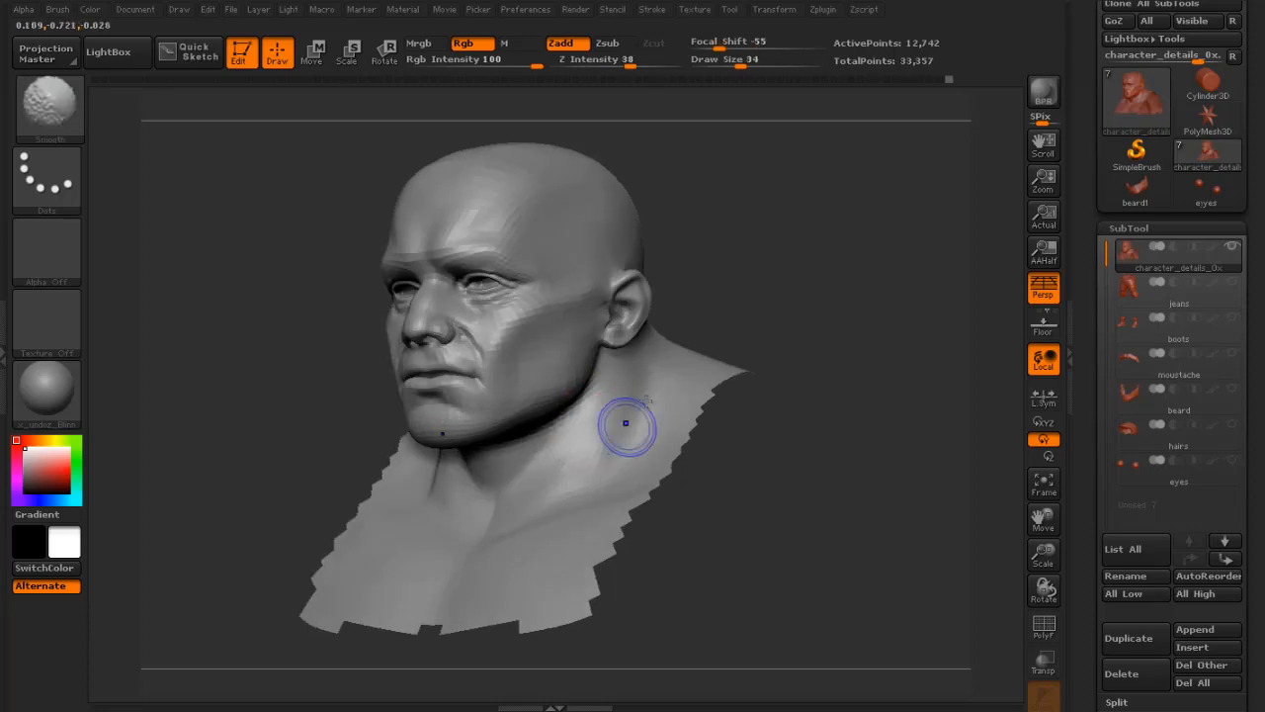
drag(708, 348, 690, 376)
mouse_move(514, 515)
shift+mouse_down()
mouse_move(494, 493)
mouse_move(510, 500)
mouse_move(474, 514)
shift+mouse_up()
drag(719, 374, 770, 340)
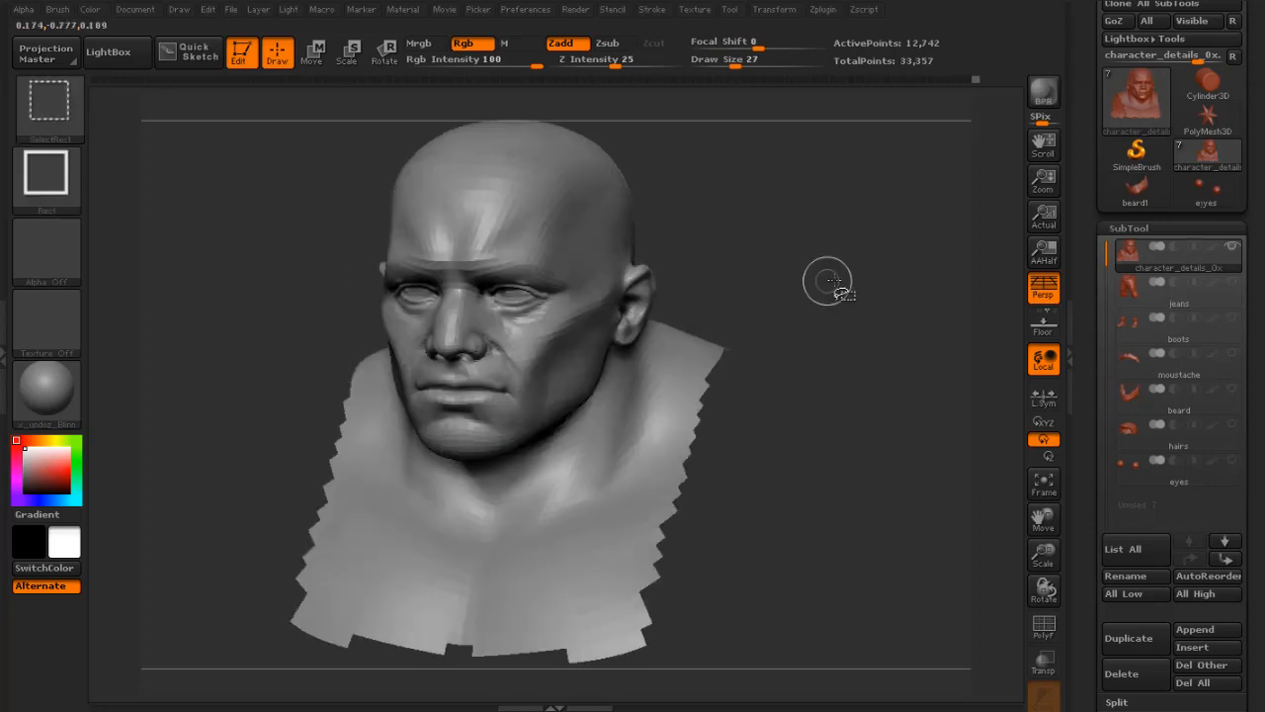
- Unhide the whole body and frame it in the view
ctrl+shift+click(852, 294)
key(f)
drag(863, 259, 923, 243)
alt+drag(875, 239, 871, 281)
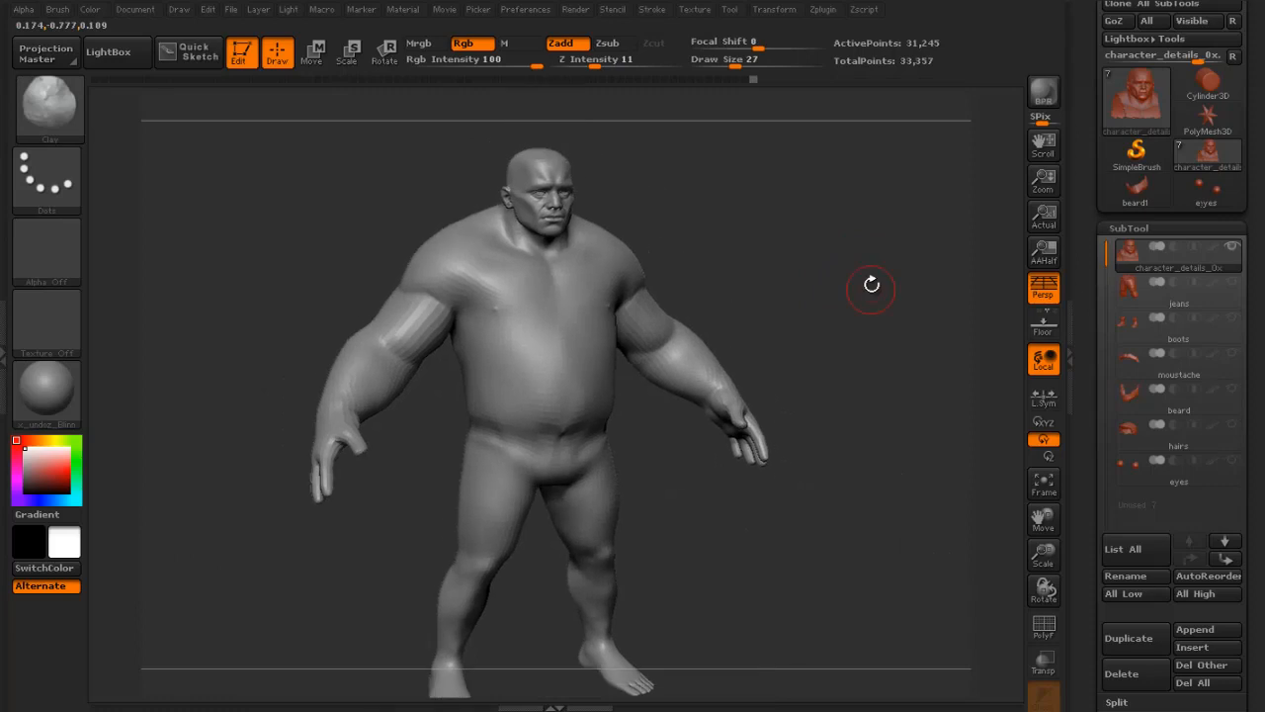
- Isolate the head and upper shoulders from the front and frame them
mouse_move(795, 255)
mouse_down()
mouse_move(765, 258)
mouse_move(777, 330)
mouse_move(841, 294)
mouse_move(883, 294)
mouse_move(774, 333)
mouse_move(751, 316)
mouse_up()
drag(637, 227, 579, 257)
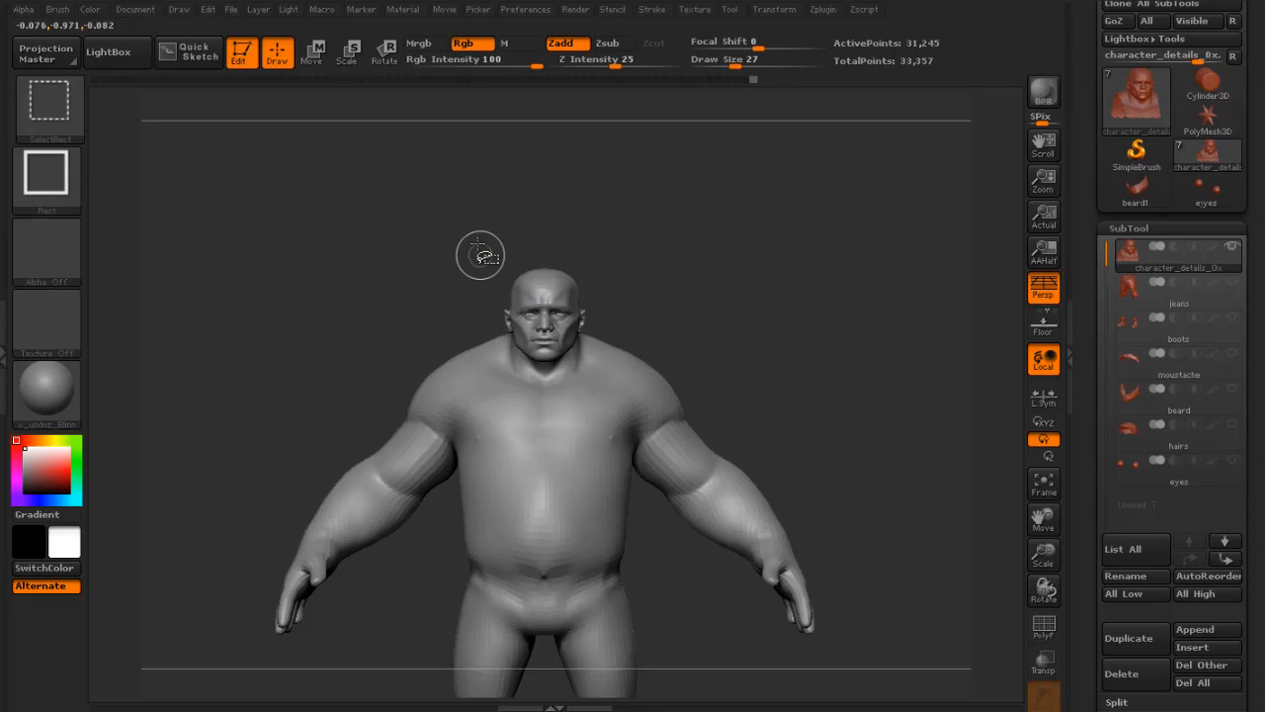
ctrl+shift+drag(481, 236, 610, 386)
key(f)
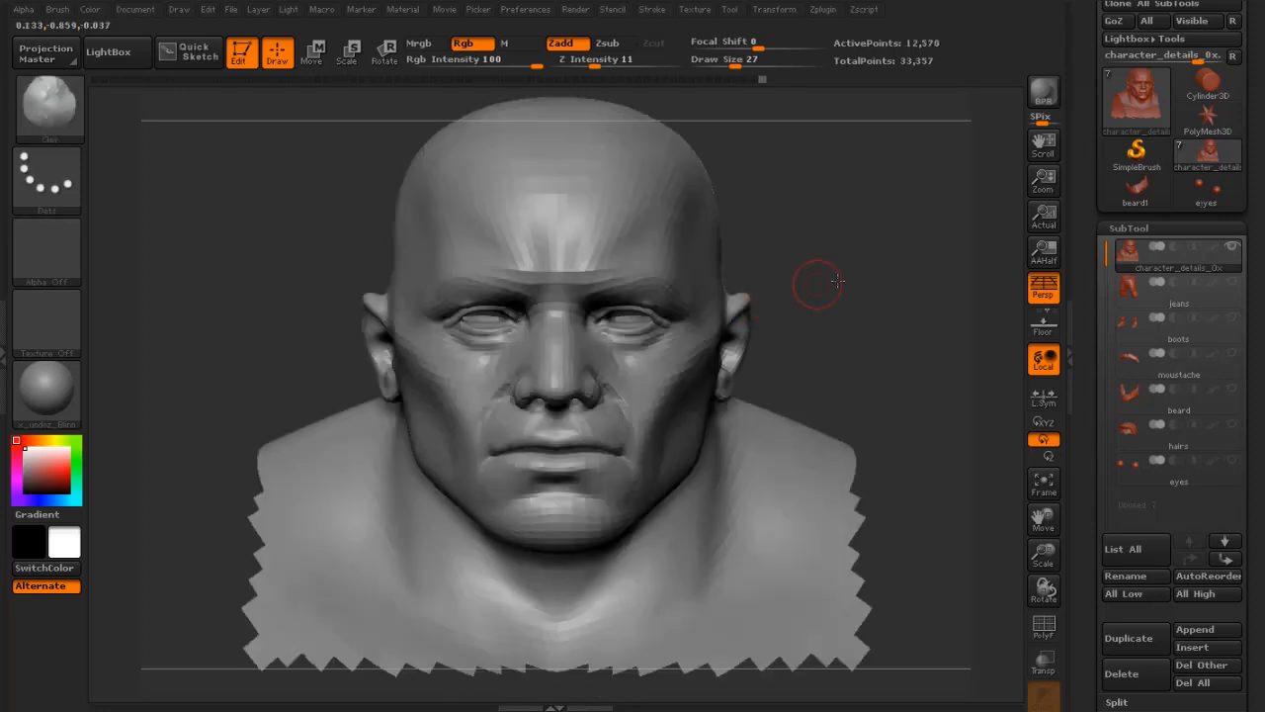
- Reshape the bridge of the nose in profile with the Move brush at draw size 59
mouse_move(817, 283)
mouse_down()
mouse_move(975, 260)
mouse_move(760, 314)
mouse_move(829, 357)
mouse_move(798, 344)
mouse_move(773, 354)
mouse_up()
click(62, 115)
click(361, 129)
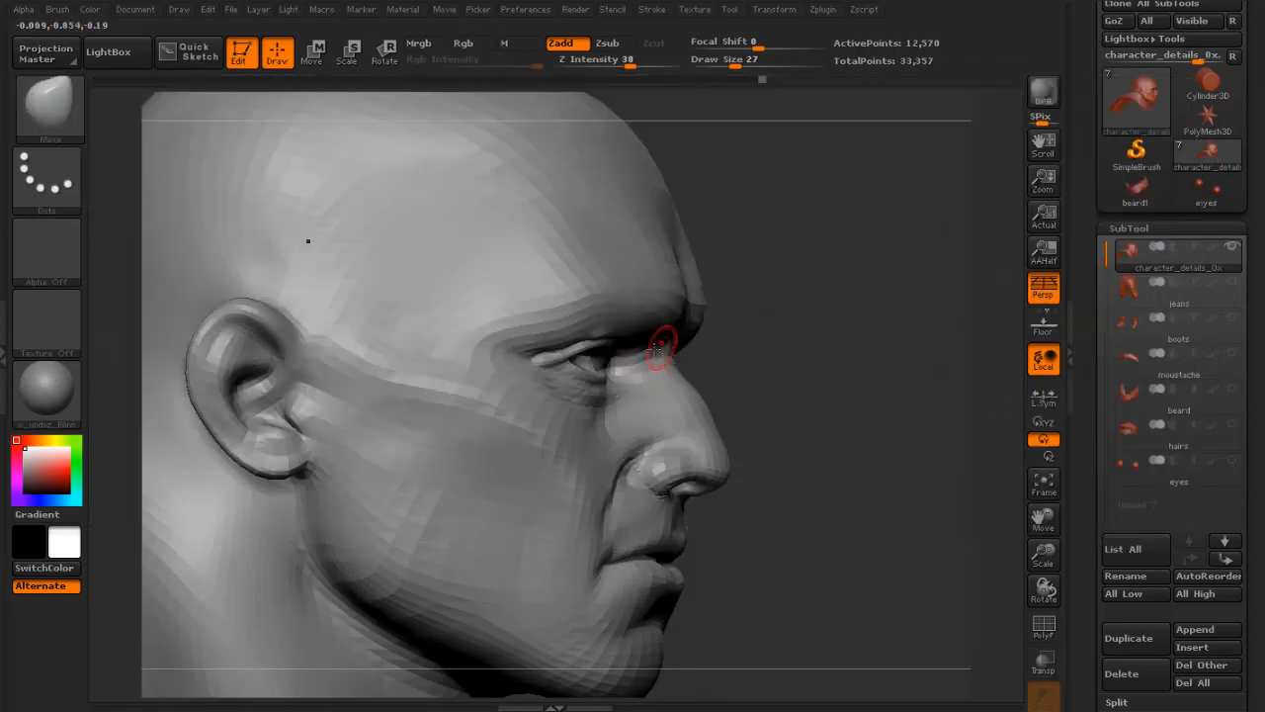
key(])
drag(672, 363, 676, 368)
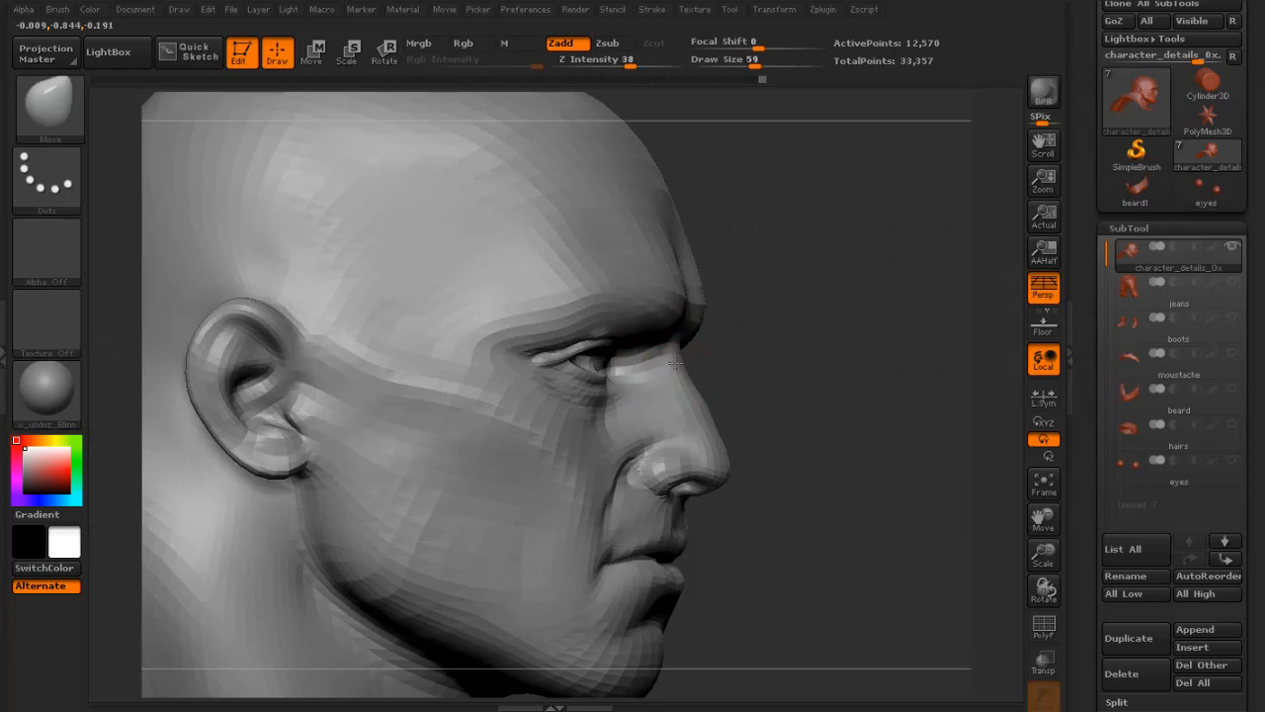
drag(754, 411, 781, 416)
- Adjust the nose tip and bridge from both profiles with the Move brush, undoing the unwanted stroke on the tip
key(])
key(])
key(])
drag(724, 464, 713, 463)
key(s)
click(717, 457)
key(ctrl+z)
key(s)
drag(712, 400, 605, 377)
key(bracketleft)
drag(675, 426, 672, 419)
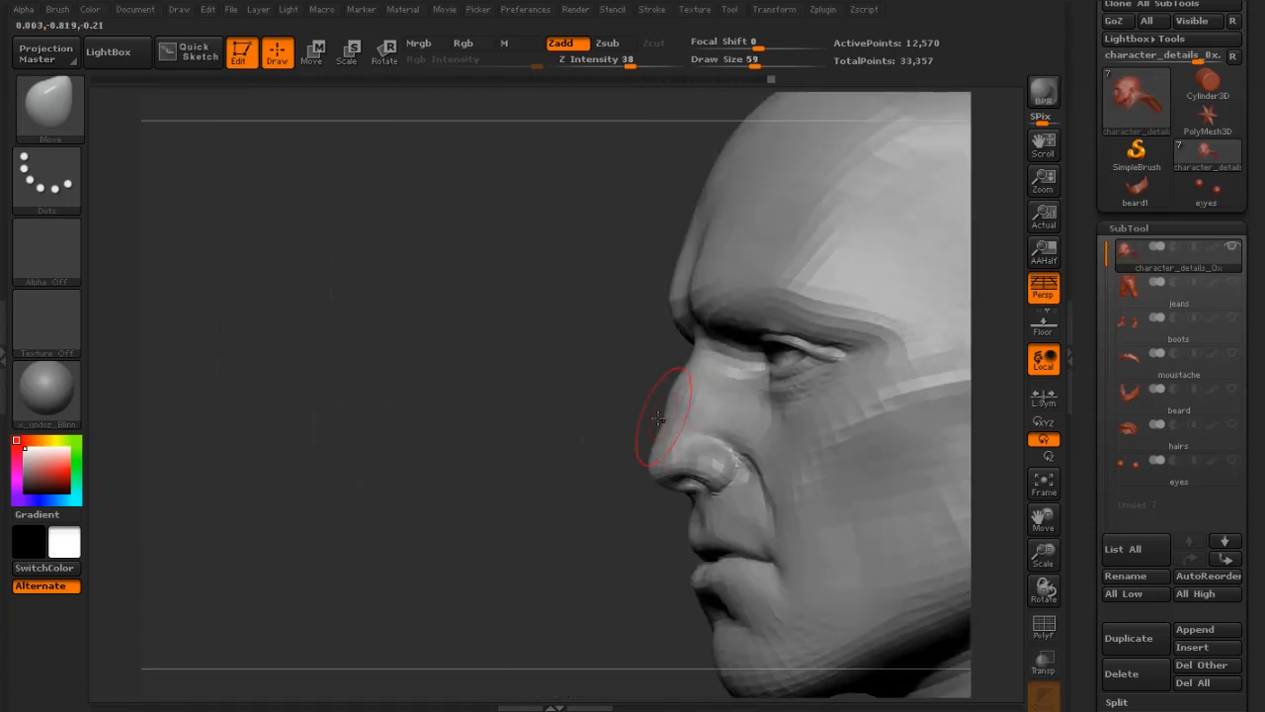
- Shape the top of the nose bridge between the inner eye corners with the Move brush at draw size 34
alt+drag(588, 431, 529, 457)
drag(750, 374, 895, 378)
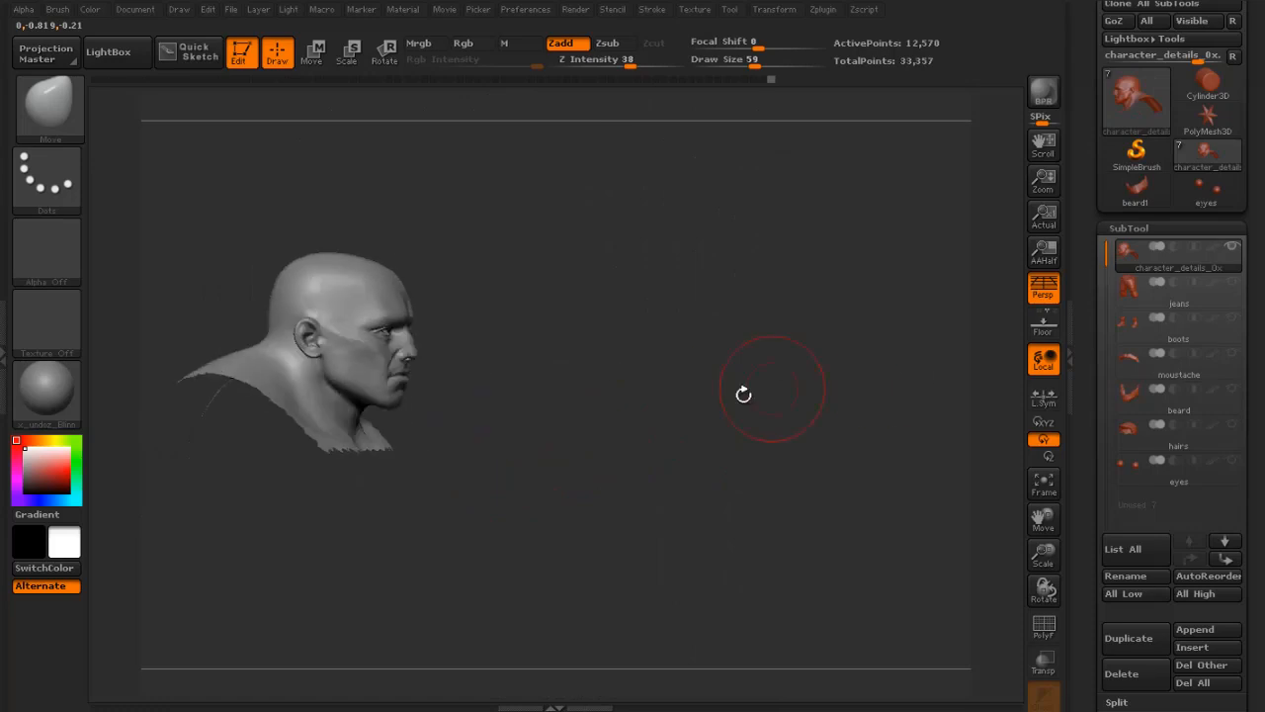
alt+drag(683, 396, 794, 419)
drag(793, 419, 605, 405)
mouse_move(480, 418)
alt+mouse_down()
mouse_move(501, 494)
mouse_move(444, 498)
mouse_move(471, 493)
alt+mouse_up()
key(bracketleft)
mouse_move(500, 341)
mouse_down()
mouse_move(489, 345)
mouse_move(768, 231)
mouse_move(747, 235)
mouse_up()
key(bracketleft)
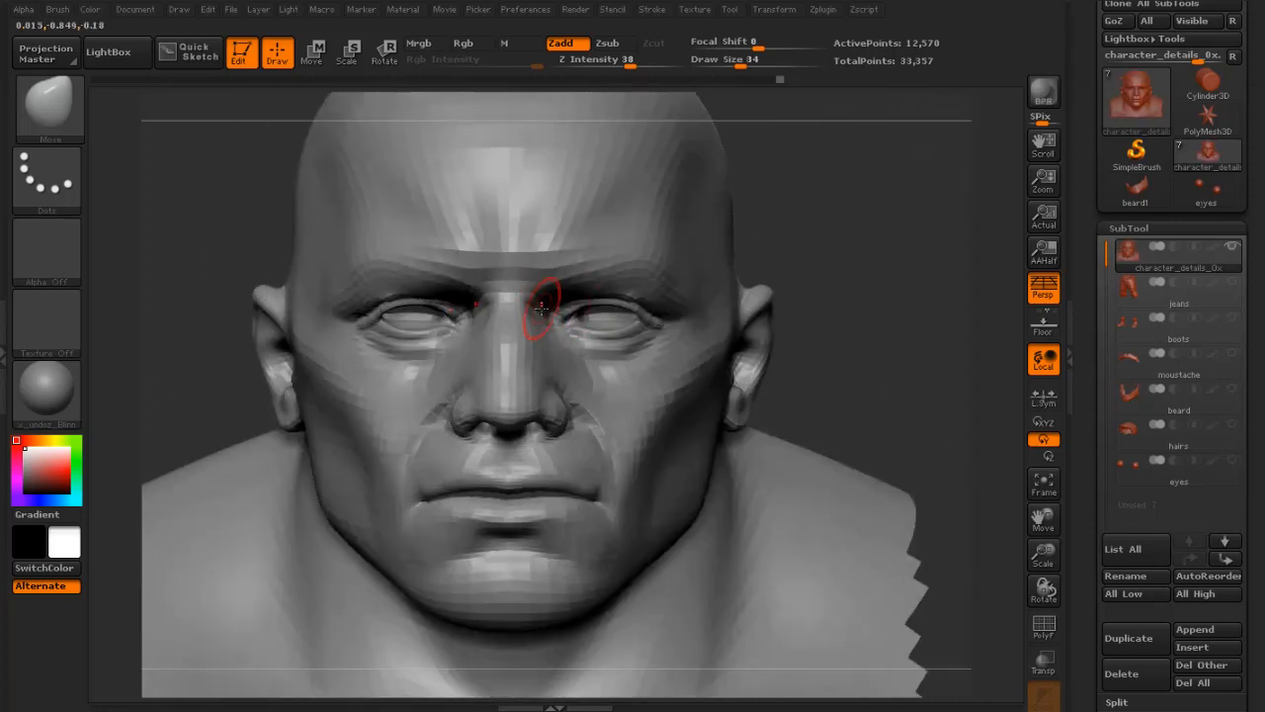
key(bracketleft)
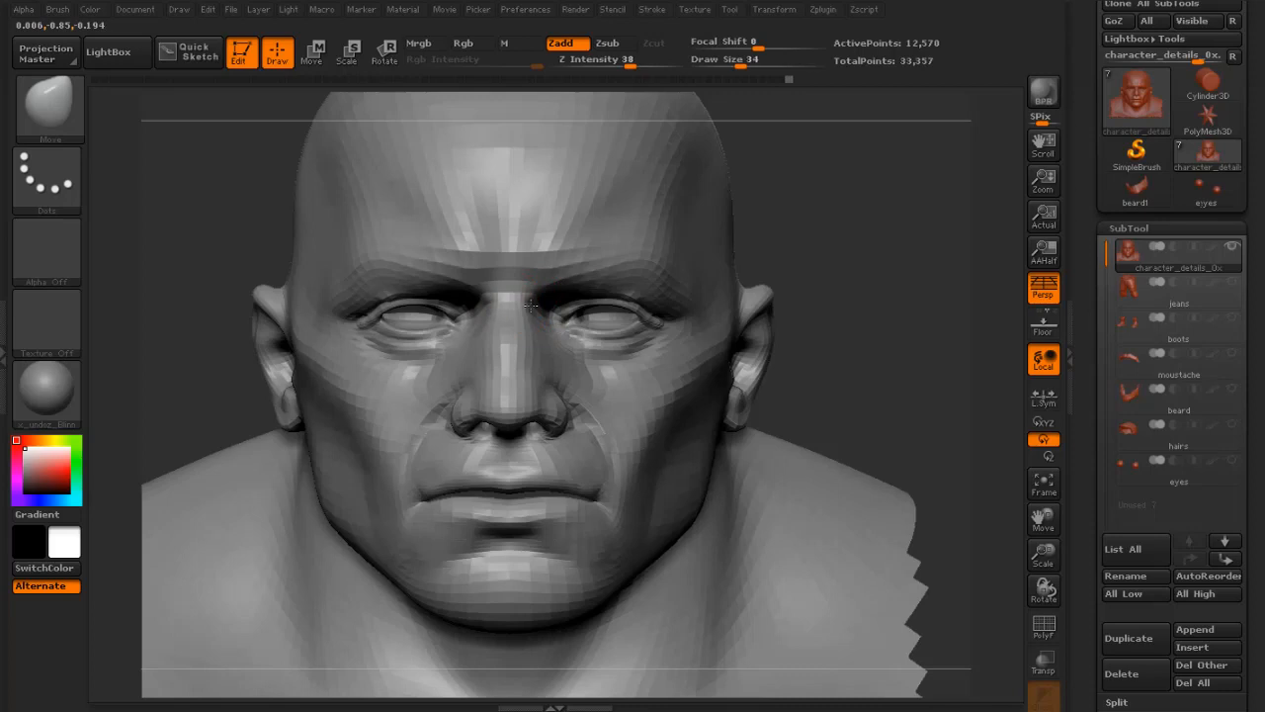
- Adjust the base of the nose from the front and its side from below with the Move brush, ending at draw size 92
mouse_move(862, 211)
mouse_down()
mouse_move(847, 362)
mouse_move(528, 432)
mouse_up()
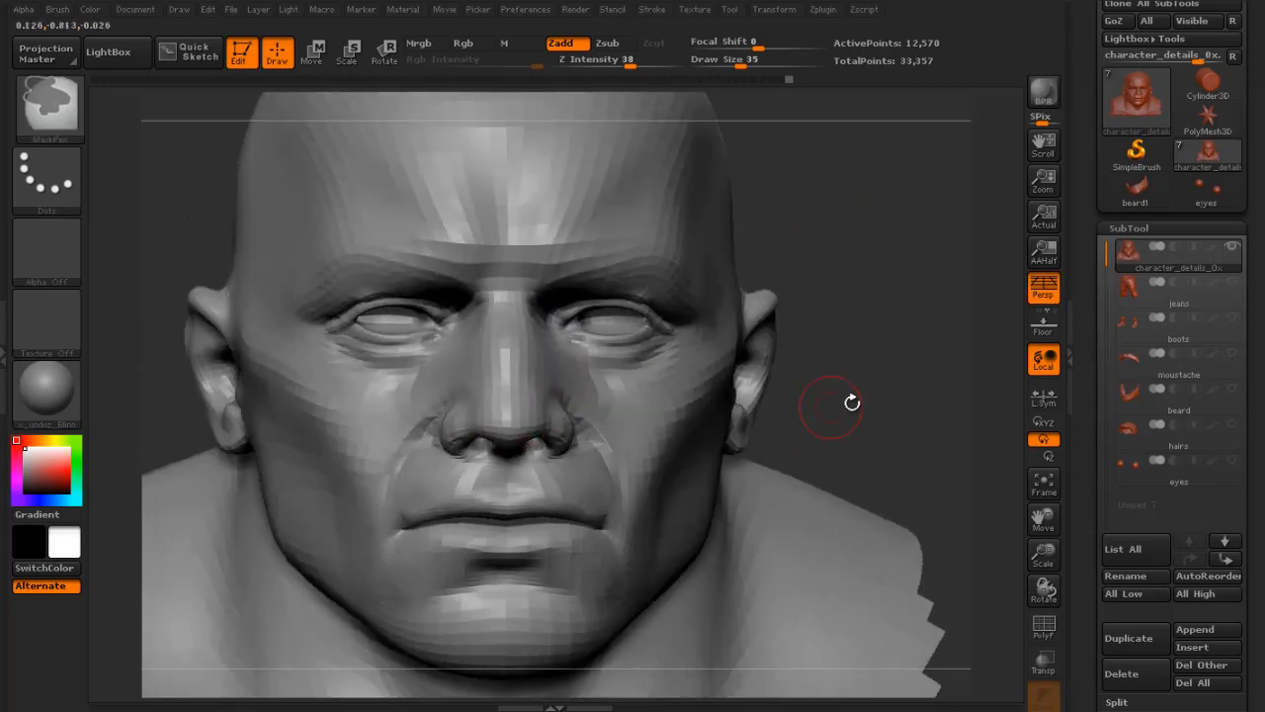
alt+drag(870, 417, 862, 480)
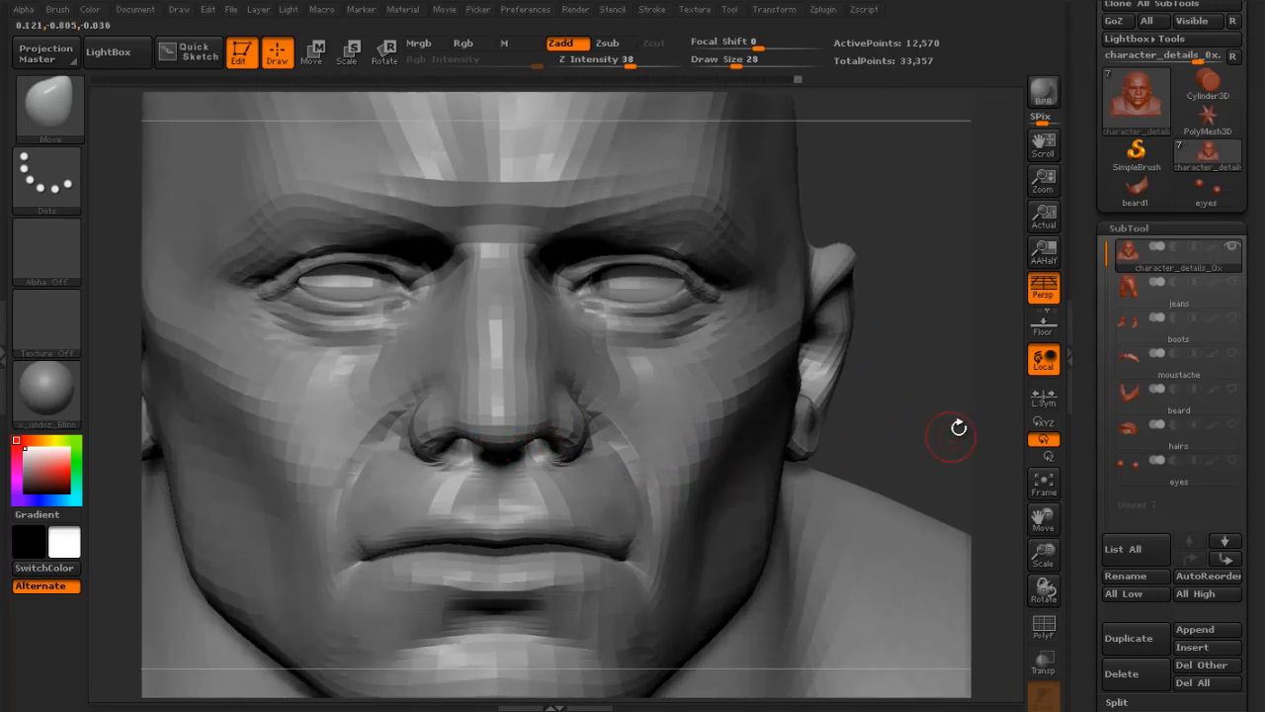
mouse_move(959, 427)
mouse_down()
mouse_move(817, 439)
mouse_move(939, 419)
mouse_up()
key(bracketright)
key(s)
drag(530, 328, 543, 328)
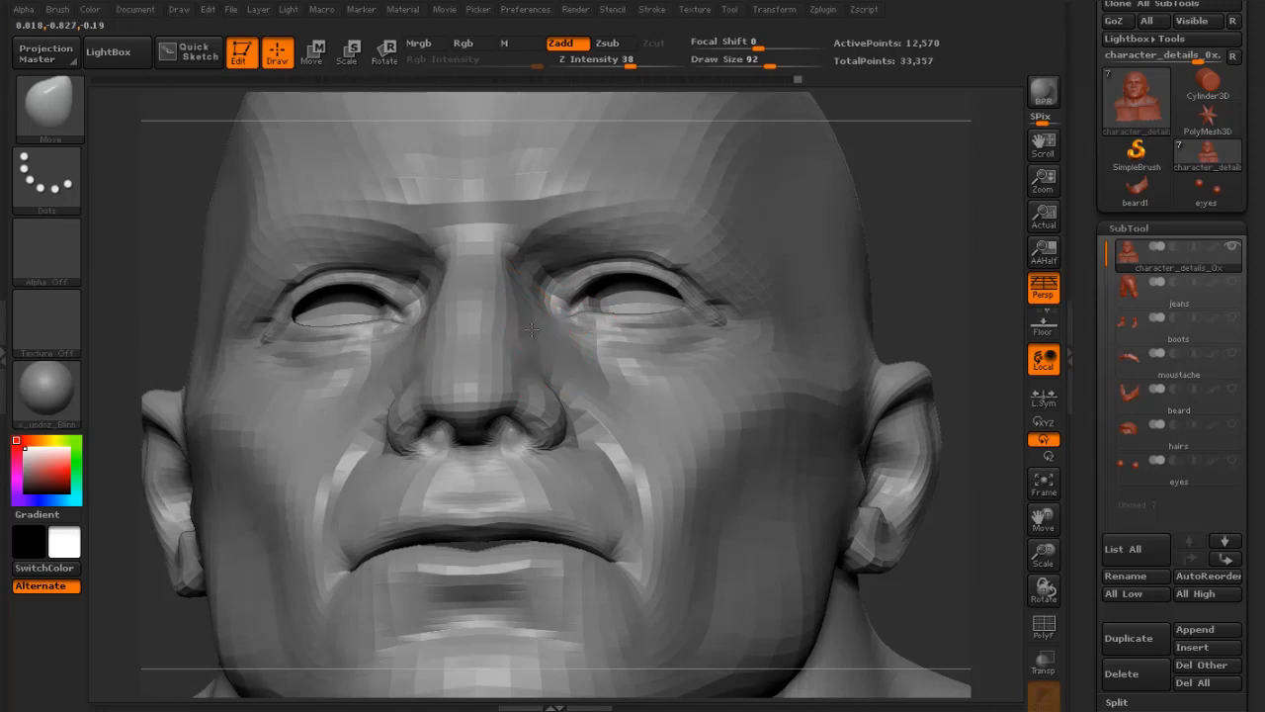
- Build up the septum between the nostrils from below with the Clay brush at draw size 34
drag(985, 226, 1057, 203)
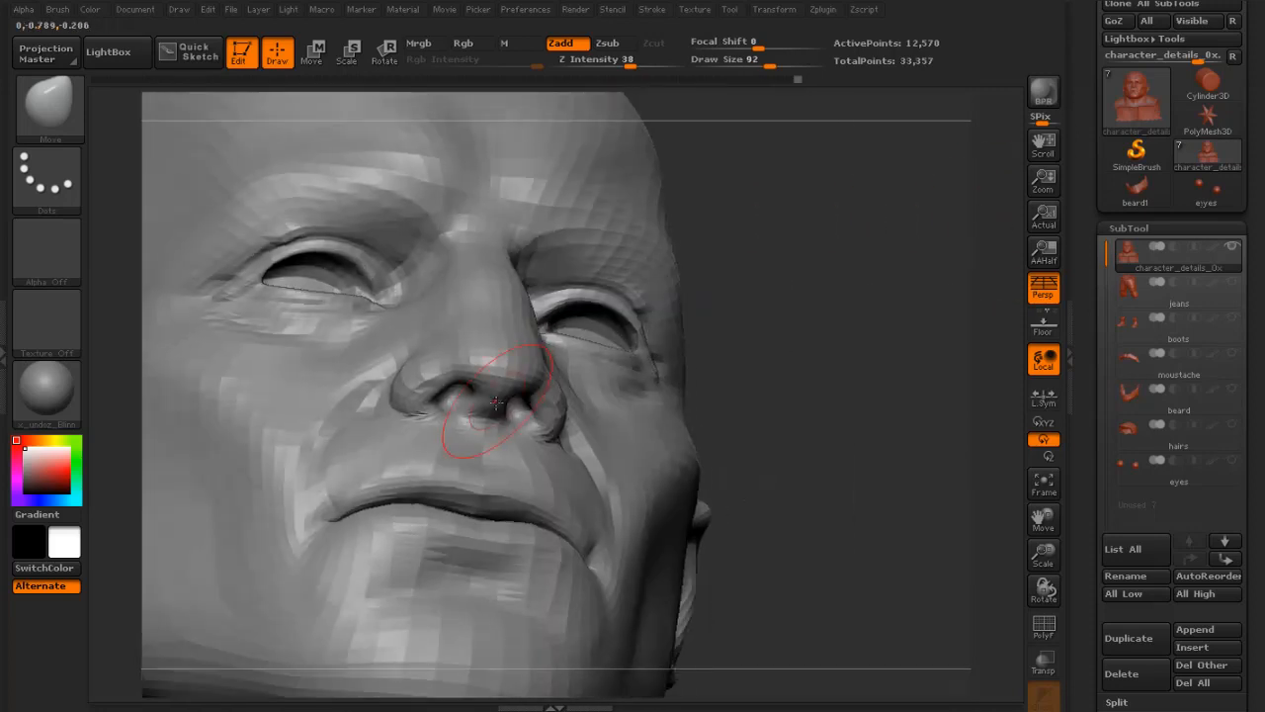
key(s)
drag(524, 401, 497, 401)
key(b)
key(c)
key(l)
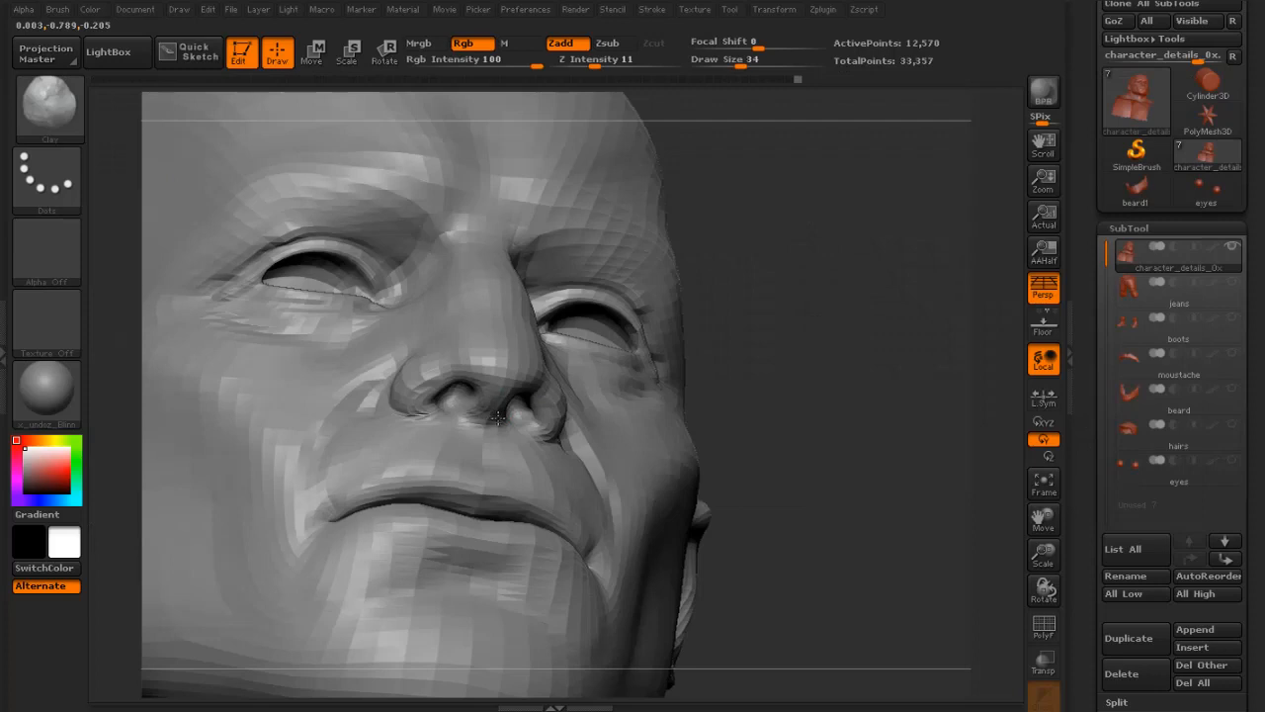
drag(778, 373, 719, 379)
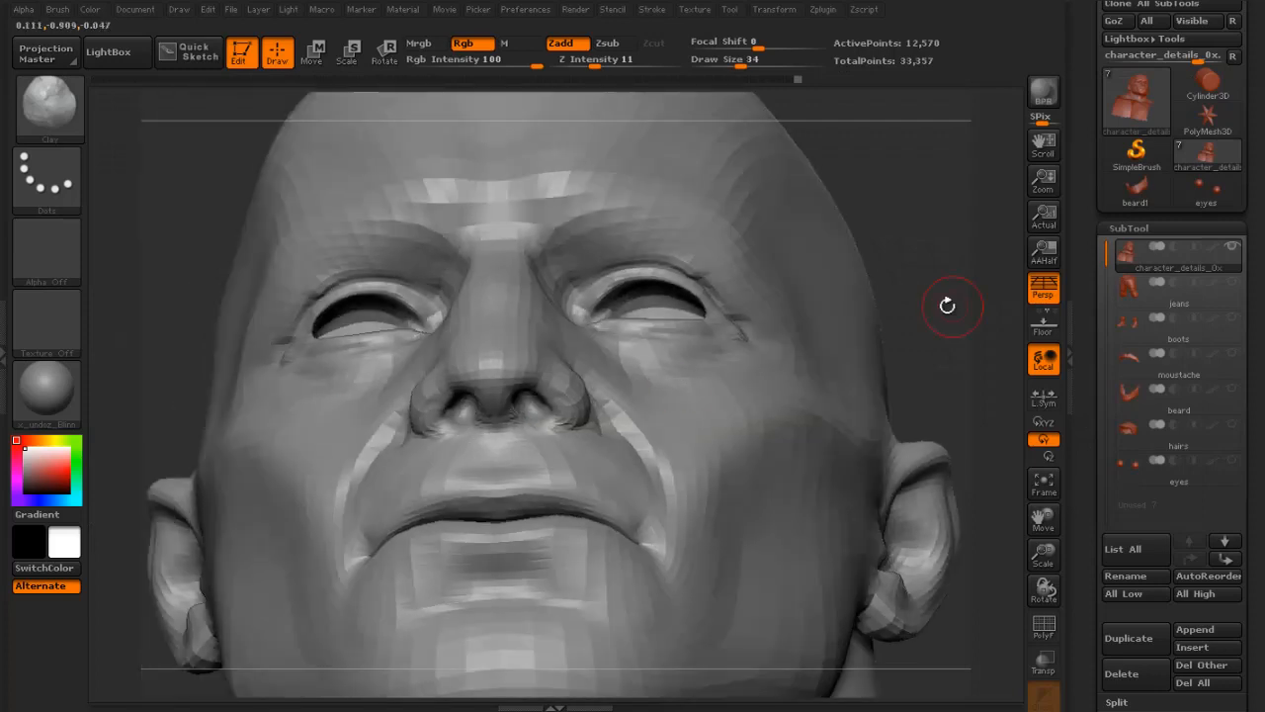
- Sculpt the lower bridge of the nose from the front with the Clay brush at draw size 53
drag(946, 305, 840, 388)
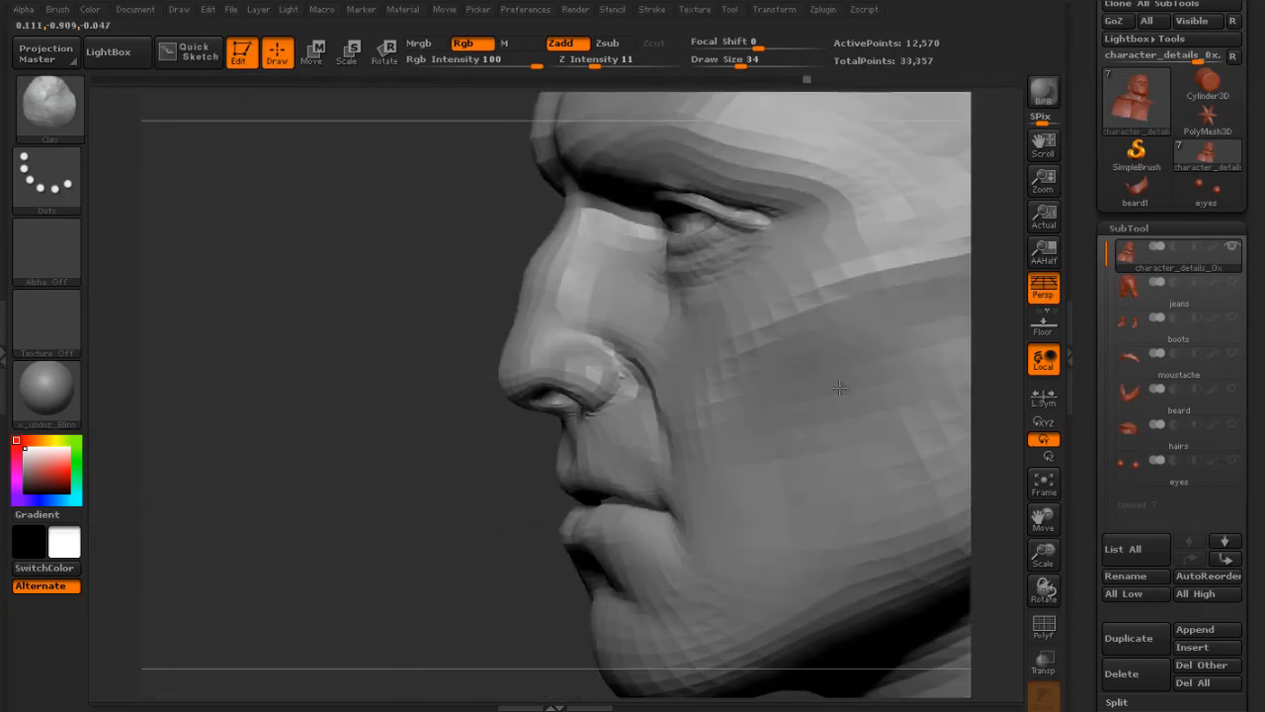
drag(473, 432, 583, 420)
key(s)
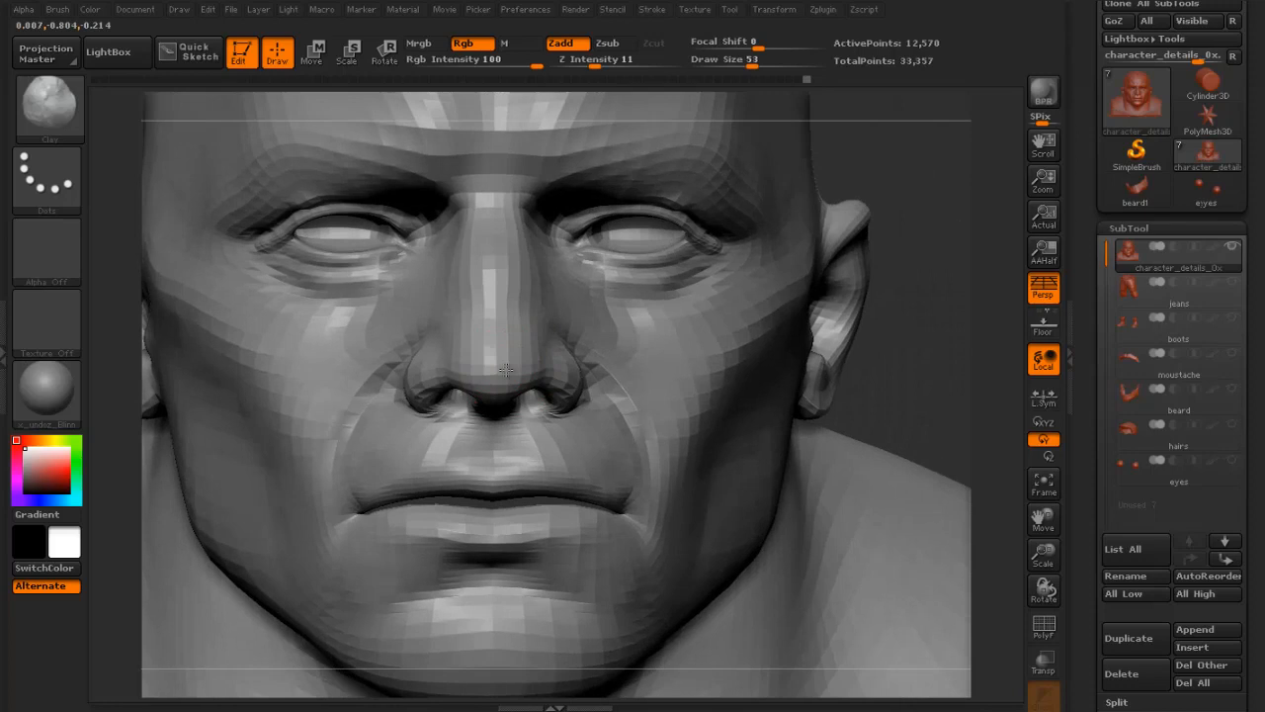
mouse_move(513, 352)
mouse_down()
mouse_move(525, 353)
mouse_move(511, 353)
mouse_up()
- Sculpt the side of the nose above the nostril with the Clay brush at draw size 34 and smooth it
key(f)
mouse_move(781, 351)
mouse_down()
mouse_move(813, 352)
mouse_move(819, 491)
mouse_move(706, 392)
mouse_move(767, 493)
mouse_up()
key(bracketright)
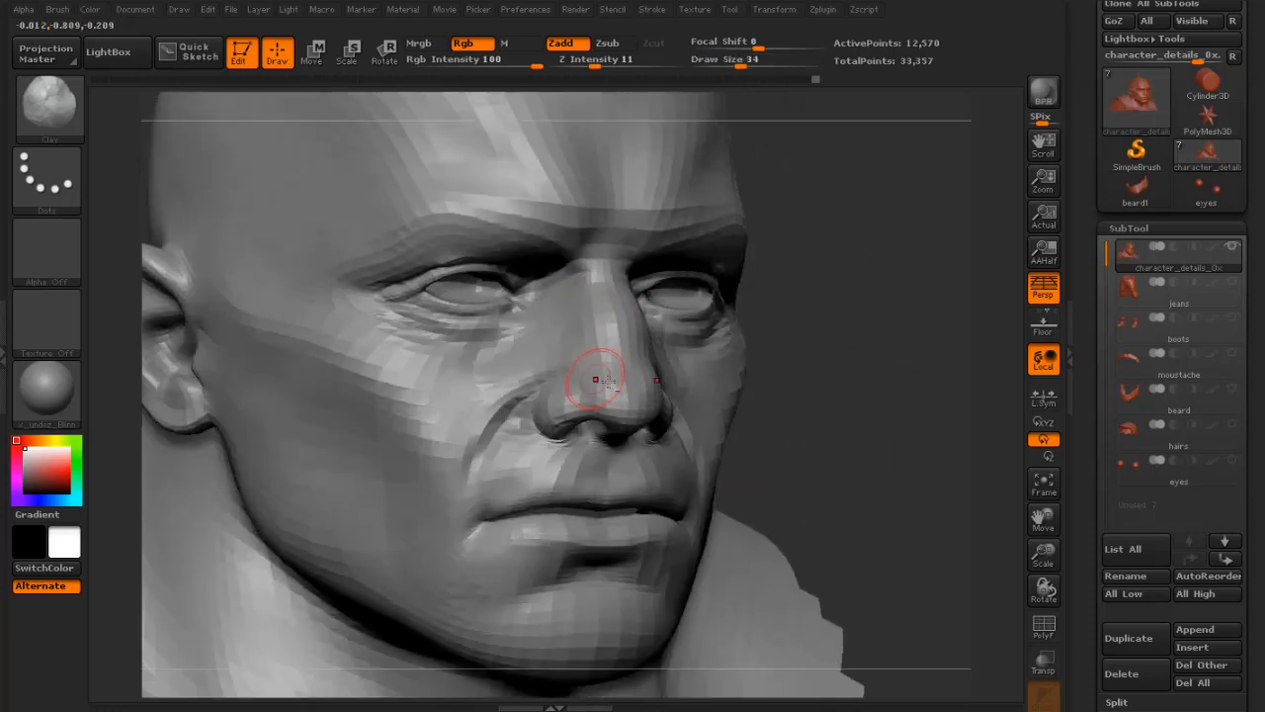
key(shift)
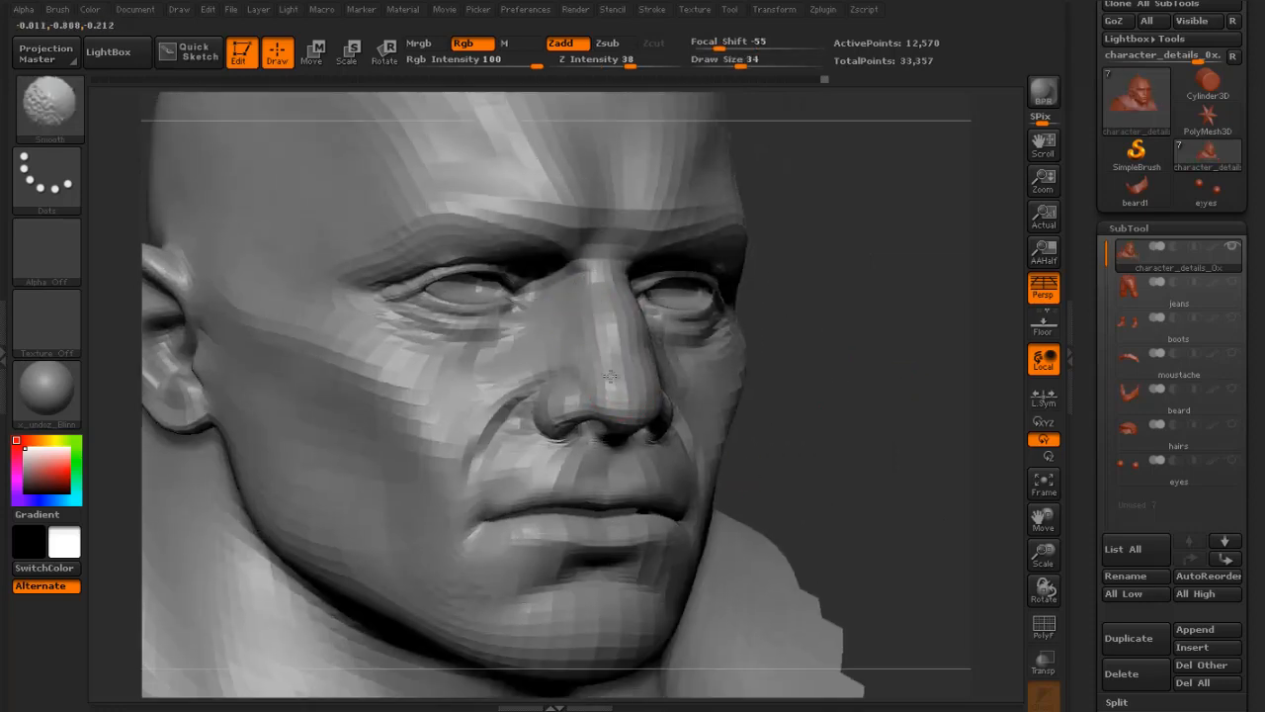
mouse_move(814, 376)
mouse_down()
mouse_move(870, 381)
mouse_move(757, 407)
mouse_up()
- Reshape the eye area from below with the Move brush, using draw sizes 50 and 67
mouse_move(937, 378)
mouse_down()
mouse_move(847, 446)
mouse_move(748, 458)
mouse_move(252, 259)
mouse_up()
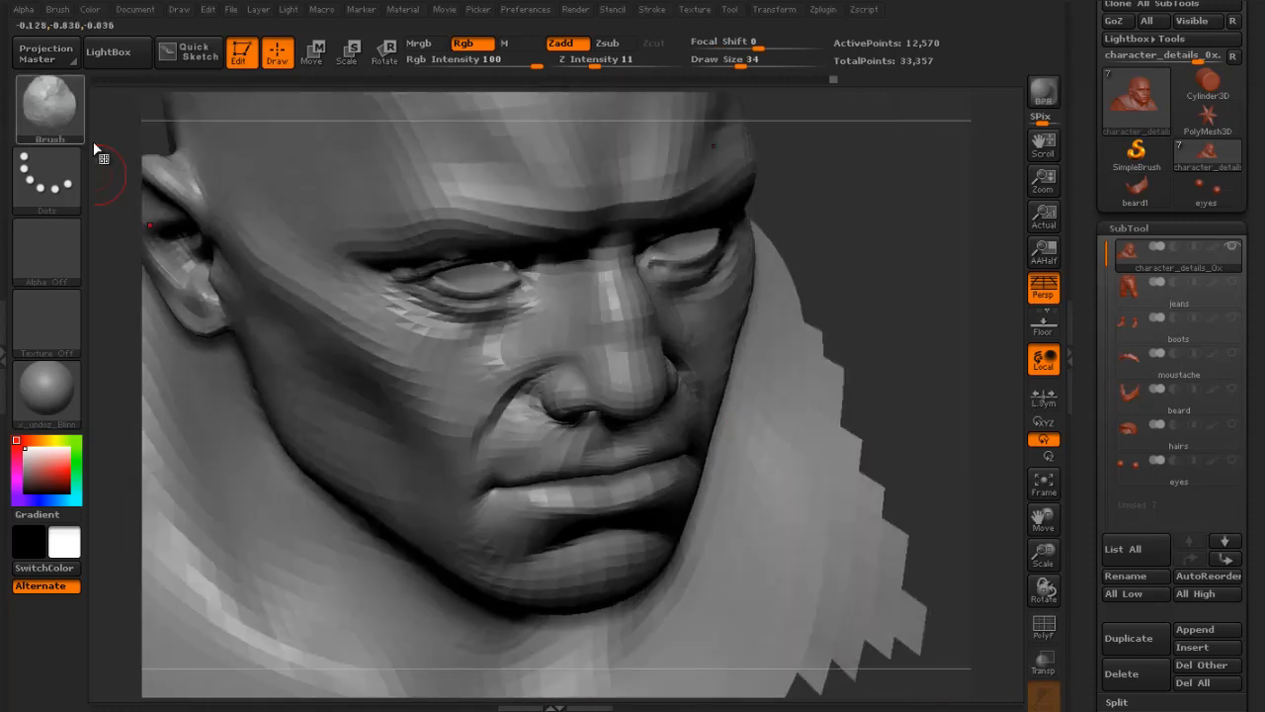
click(61, 119)
click(360, 131)
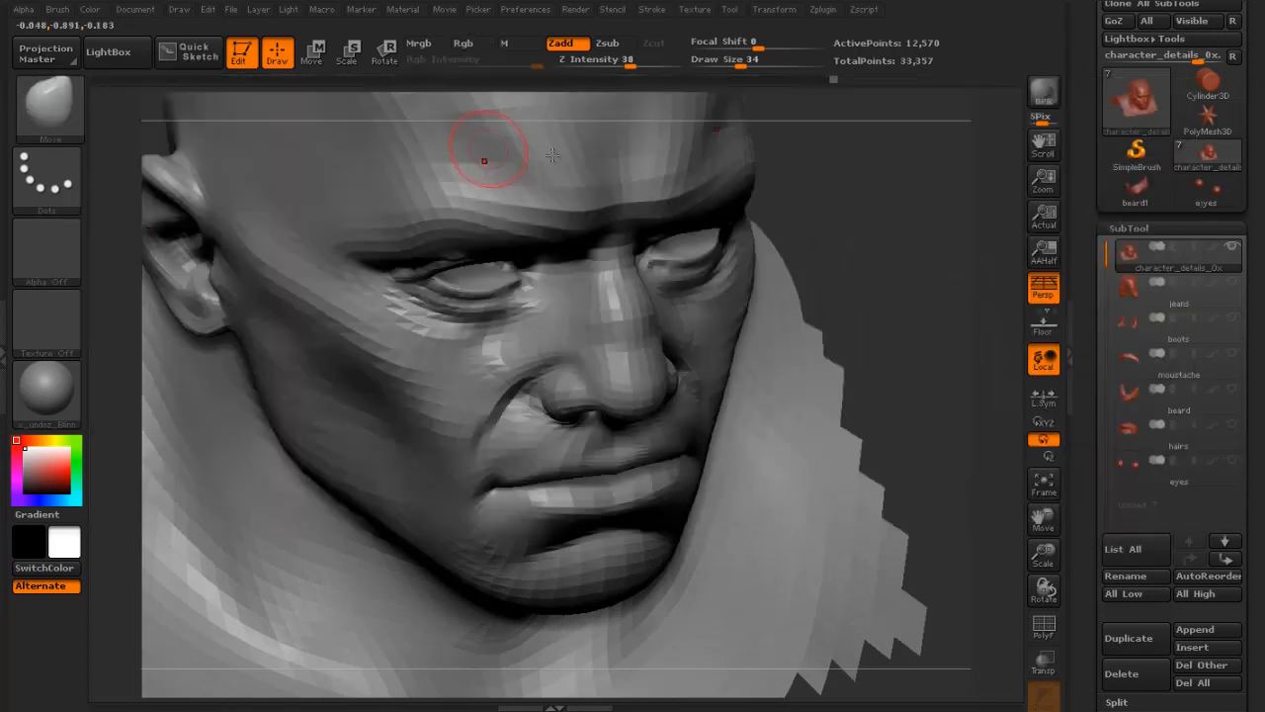
mouse_move(858, 213)
mouse_down()
mouse_move(790, 181)
mouse_move(777, 194)
mouse_up()
mouse_move(554, 326)
mouse_down()
mouse_move(537, 347)
mouse_move(682, 213)
mouse_up()
drag(929, 184, 906, 201)
key(s)
drag(833, 273, 828, 274)
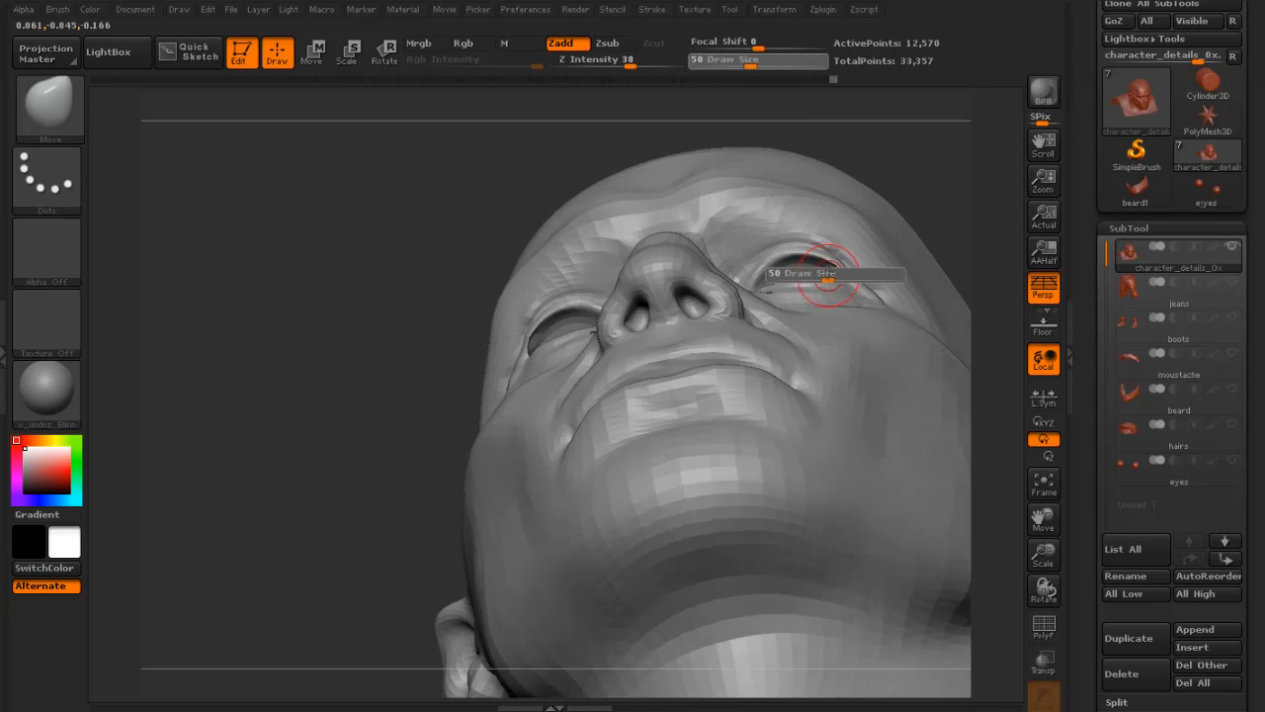
drag(942, 164, 911, 201)
key(s)
drag(761, 294, 789, 280)
key(s)
drag(995, 101, 953, 130)
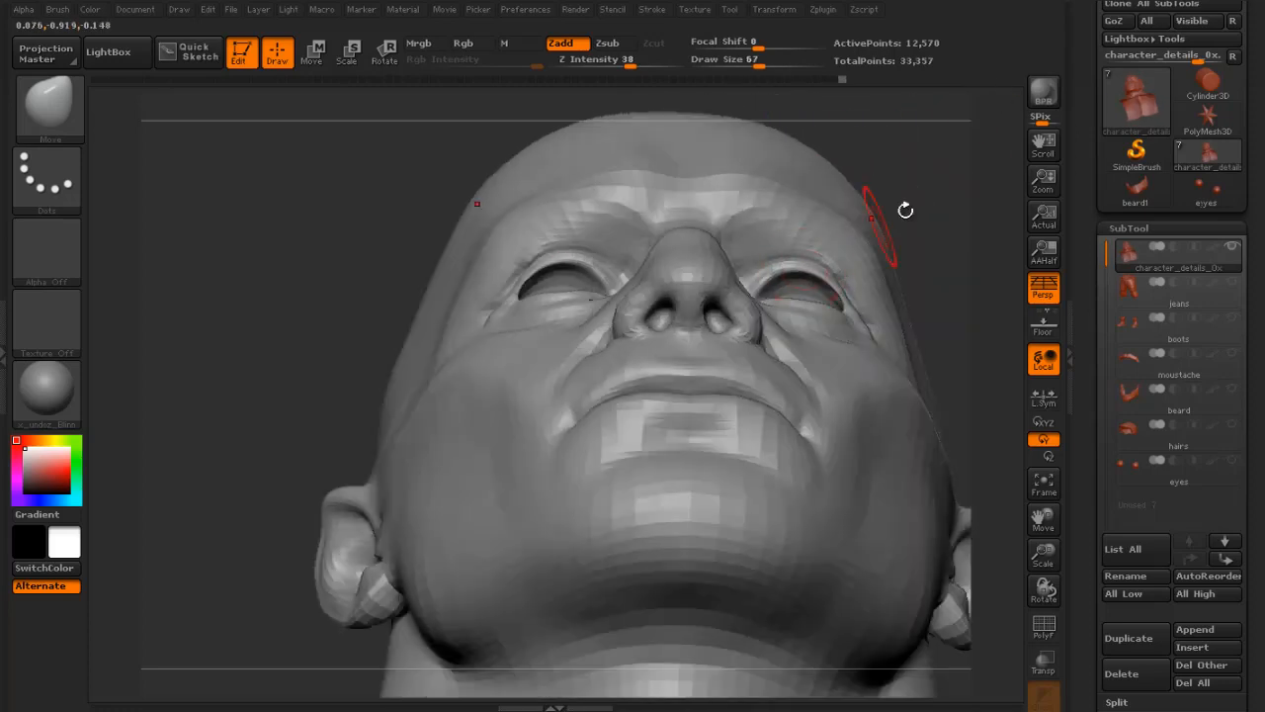
- Adjust the outer eye corners with the Move brush at draw size 28 and smooth the folds beside them
mouse_move(906, 209)
mouse_down()
mouse_move(896, 283)
mouse_move(862, 318)
mouse_move(957, 336)
mouse_up()
key(s)
drag(438, 328, 372, 346)
key(s)
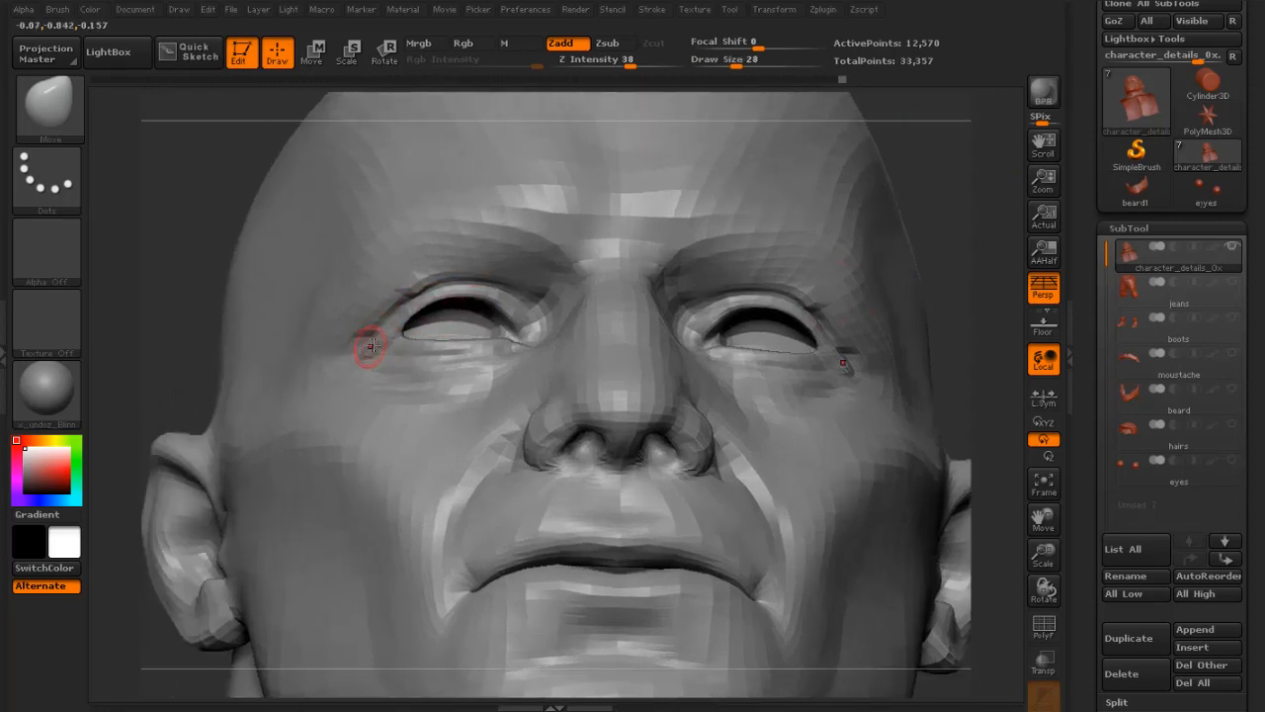
key(shift)
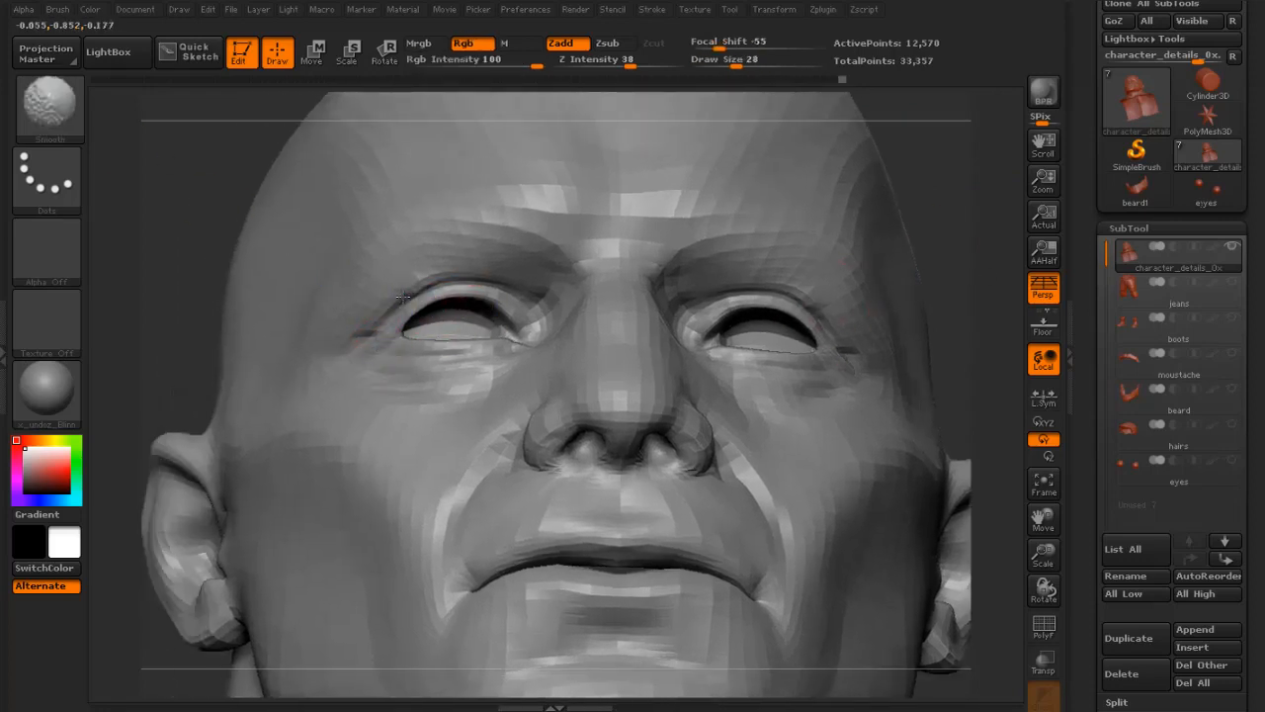
shift+drag(359, 332, 366, 333)
- Sculpt the outer corner of the eyelids from below with the Standard brush at draw size 20
click(58, 107)
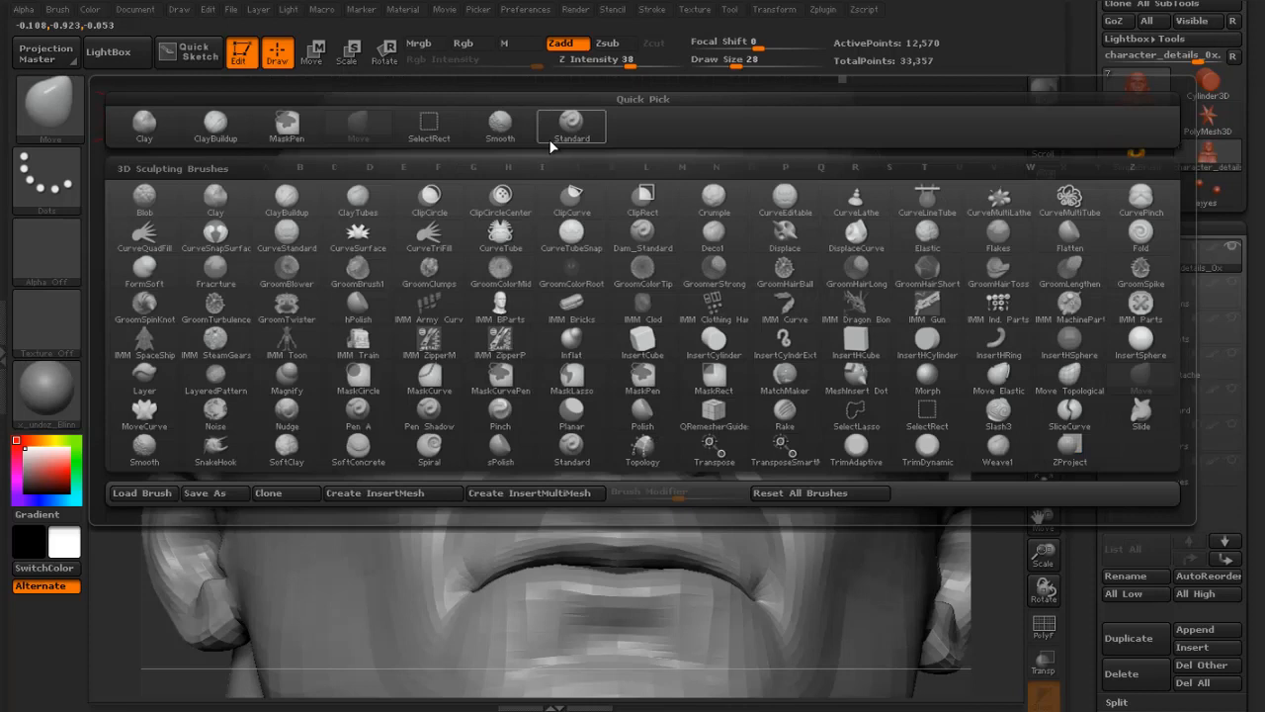
click(551, 142)
mouse_move(245, 261)
alt+mouse_down()
mouse_move(297, 312)
mouse_move(277, 281)
mouse_move(276, 313)
mouse_move(203, 289)
alt+mouse_up()
key([)
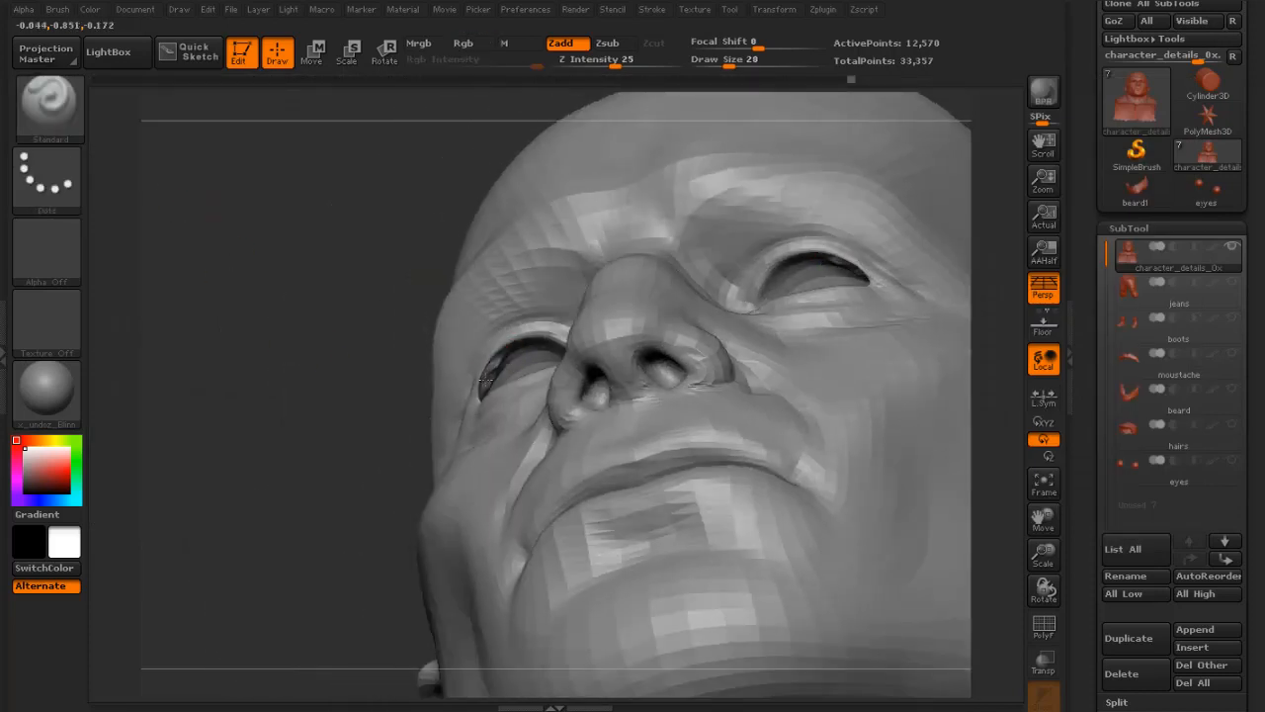
key(shift)
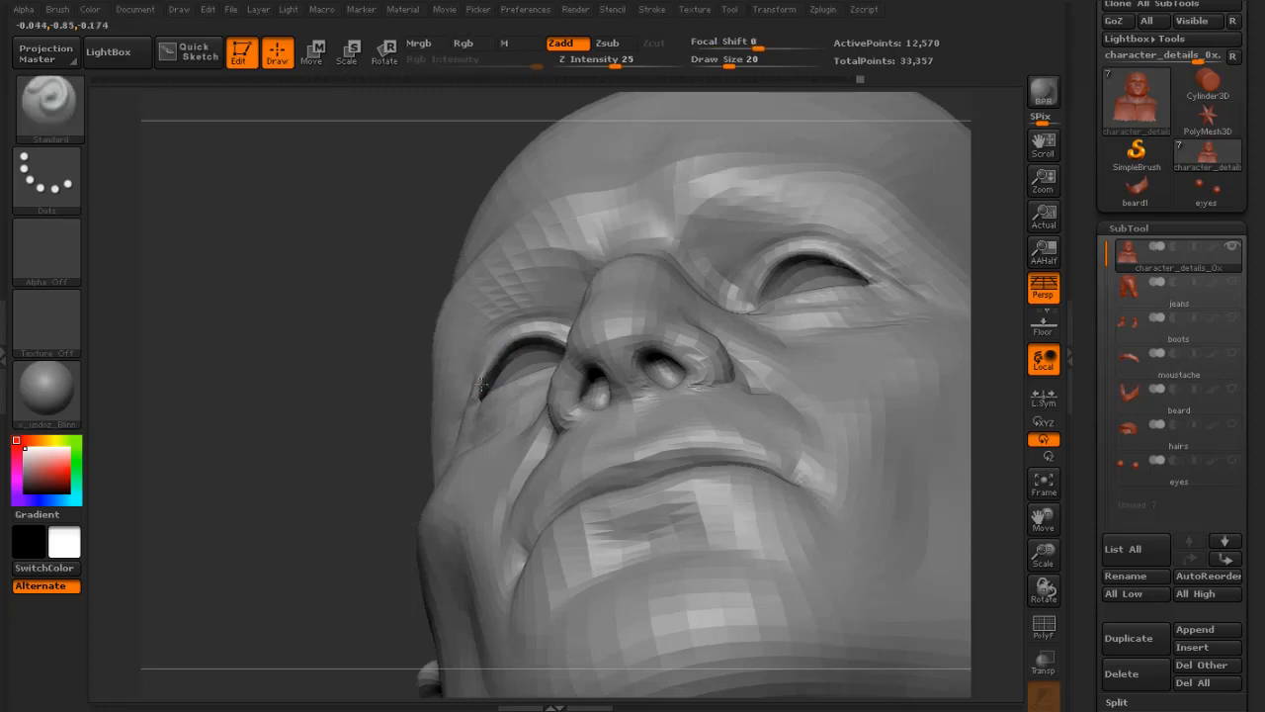
shift+drag(375, 390, 423, 383)
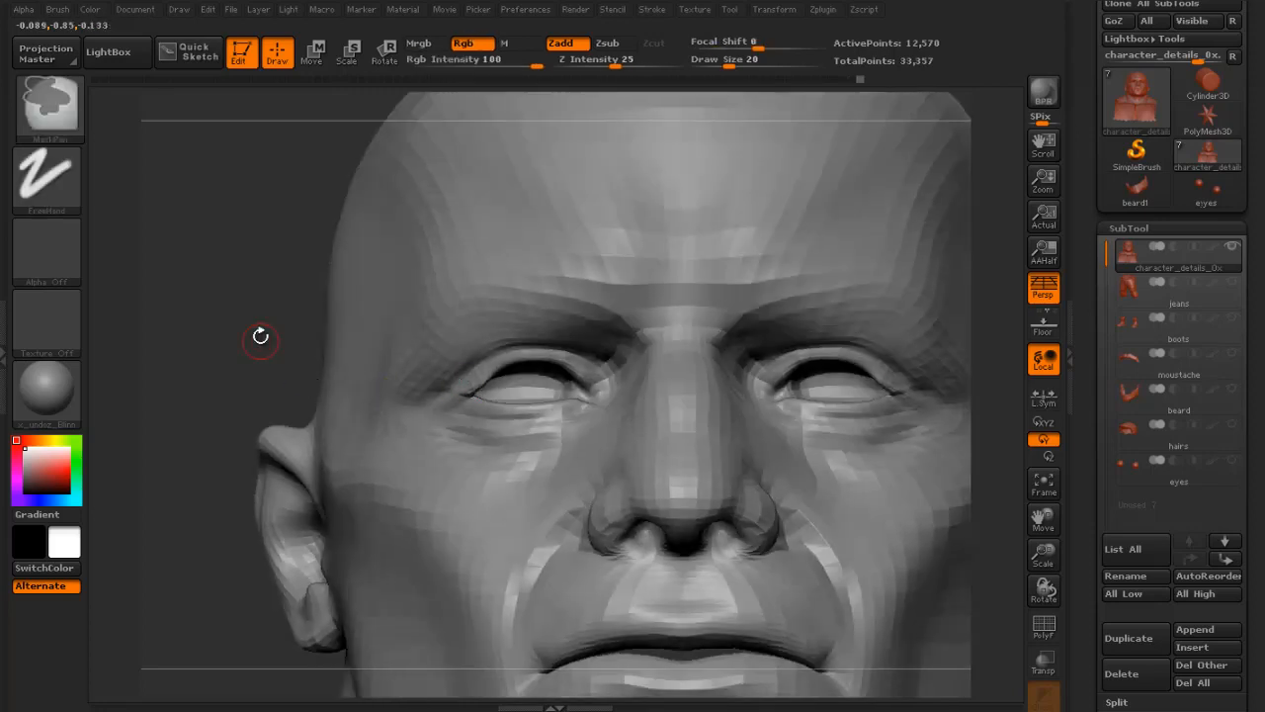
- Try smoothing the outer eye corner from a three-quarter view, and undo the last two strokes
drag(260, 336, 449, 379)
key(shift)
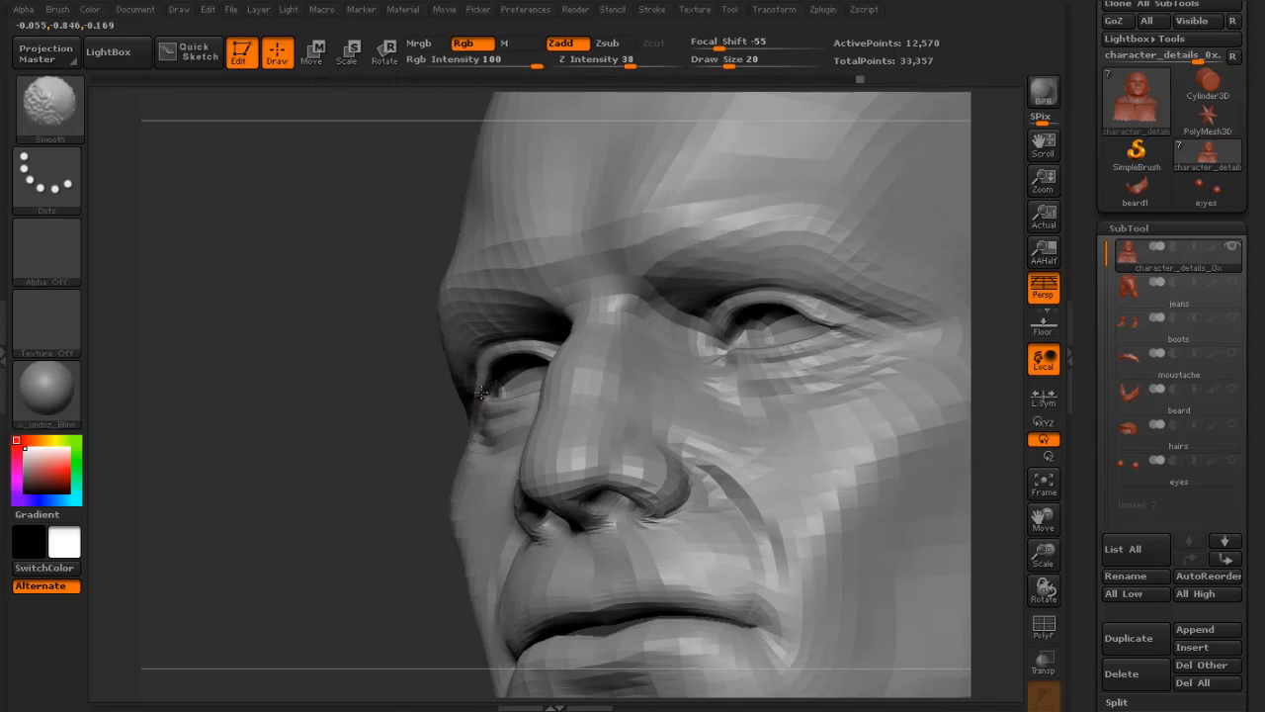
mouse_move(353, 396)
mouse_down()
mouse_move(372, 342)
mouse_move(427, 346)
mouse_move(453, 390)
mouse_up()
key(shift)
key(ctrl+z)
key(ctrl+z)
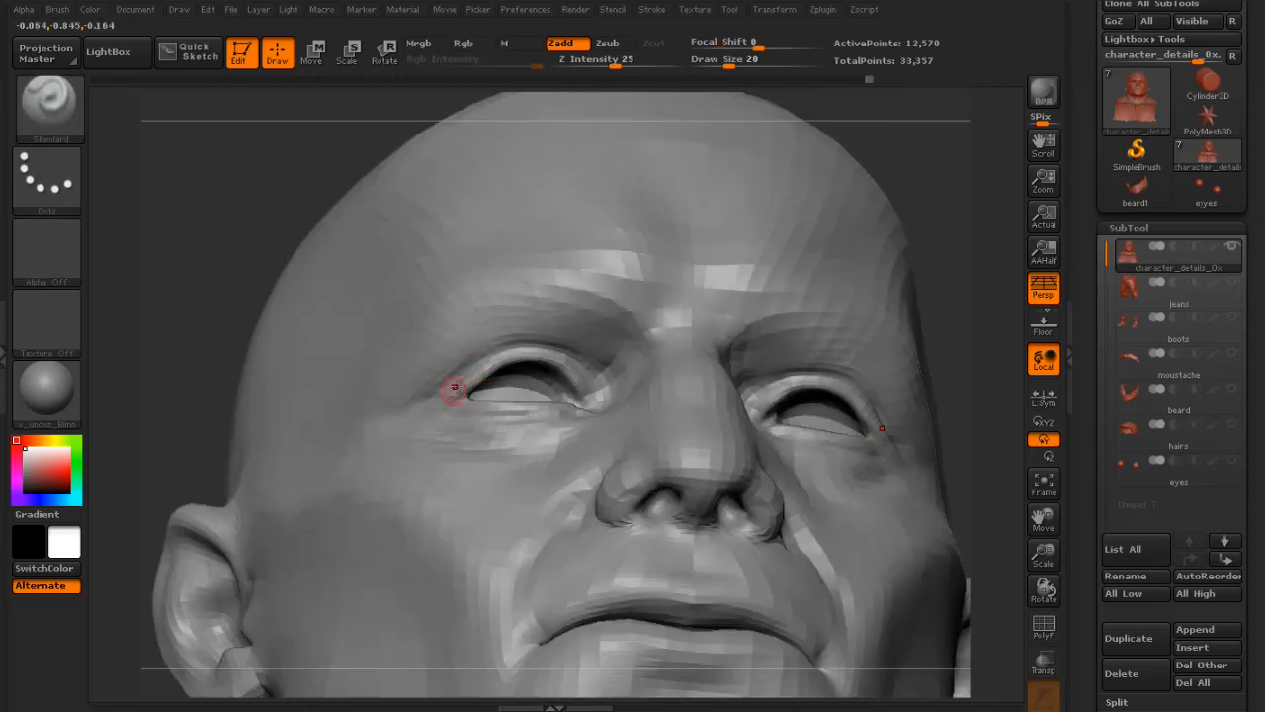
- Smooth the skin around the outer eye corners and refine the upper eyelid crease with the Standard brush at draw size 13
key(shift)
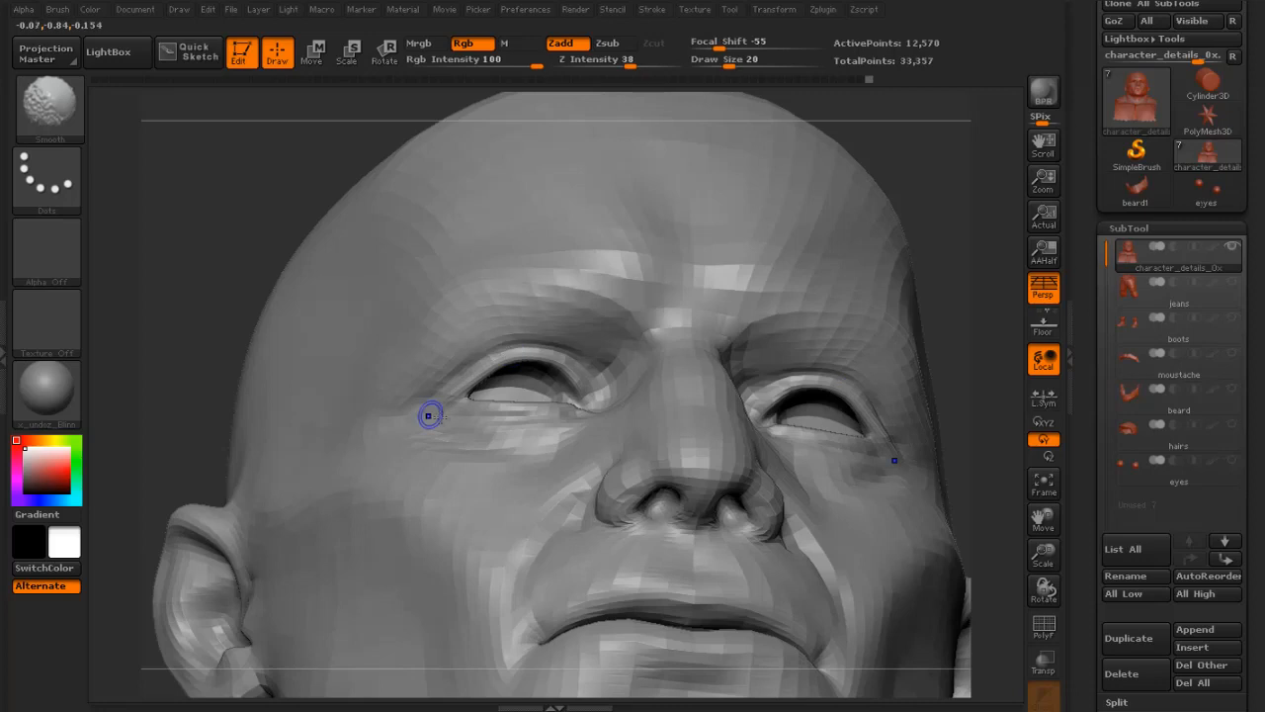
drag(977, 325, 915, 384)
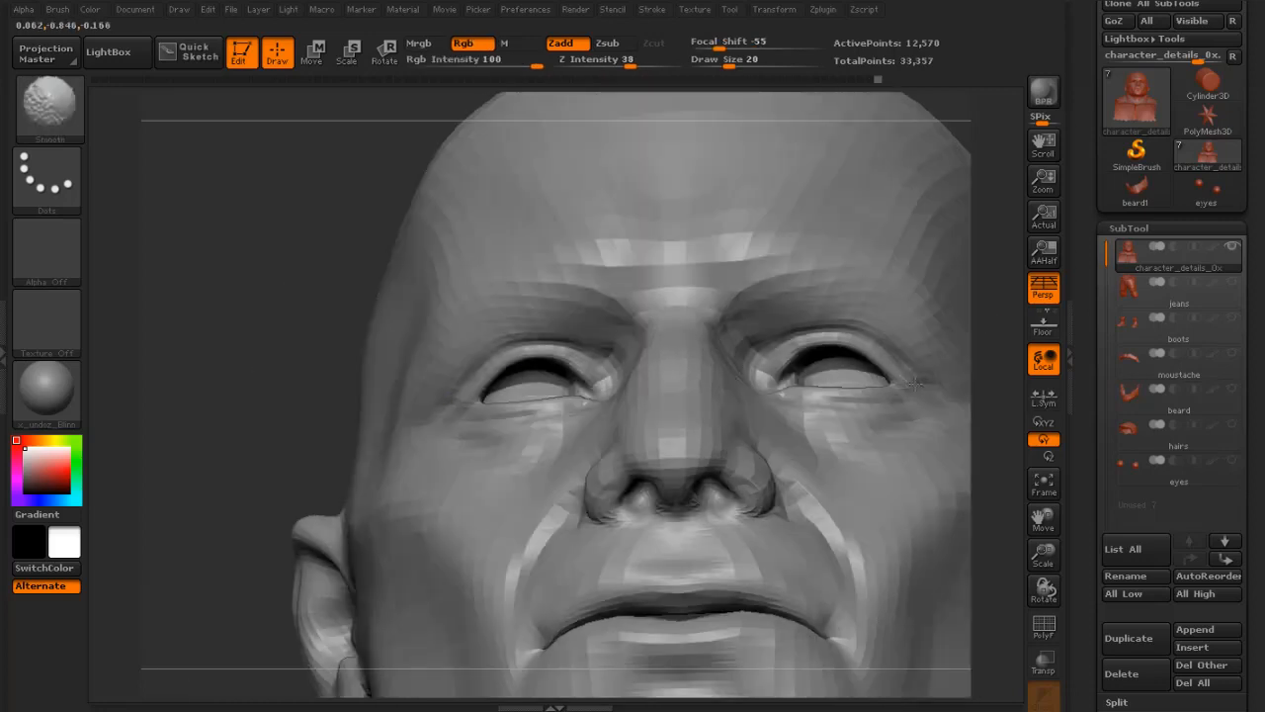
drag(841, 334, 834, 334)
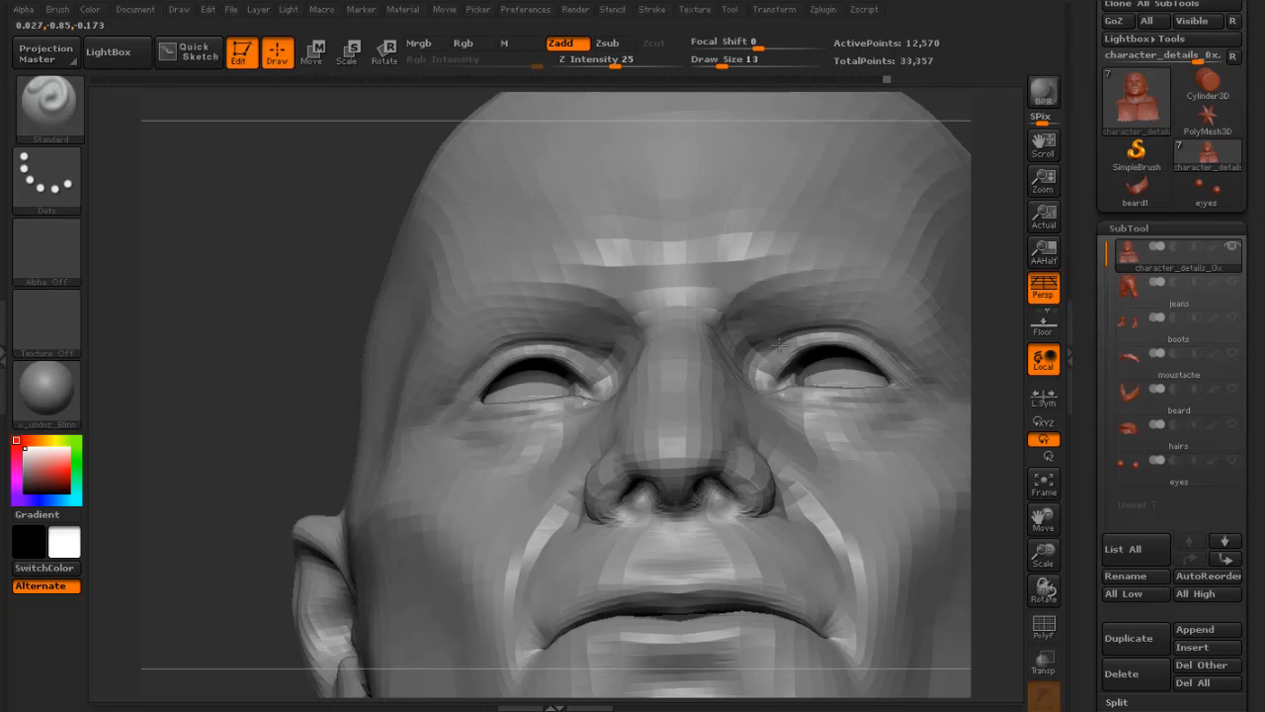
drag(843, 321, 832, 331)
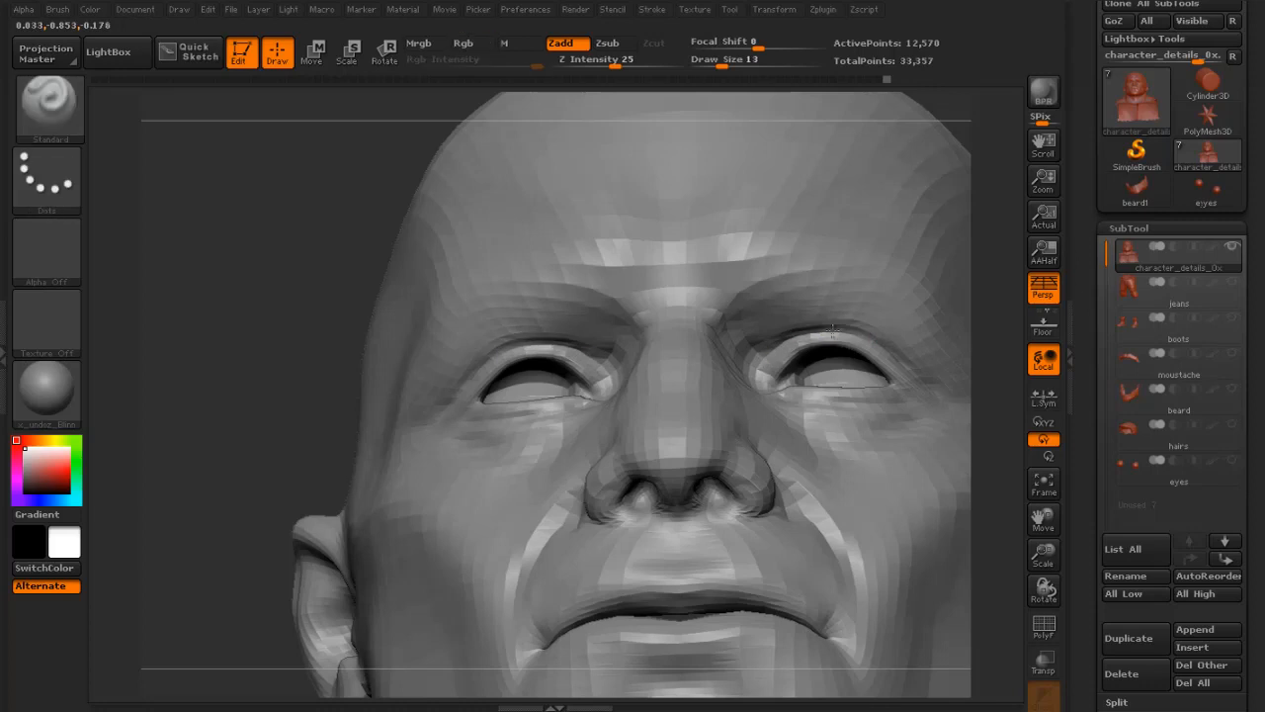
- Sculpt the fold above the upper eyelid towards its outer corner with the Standard brush, smoothing up to the brow
drag(1013, 317, 955, 350)
key(s)
drag(866, 338, 953, 349)
drag(399, 402, 524, 390)
key(s)
drag(530, 314, 538, 315)
drag(529, 301, 456, 325)
mouse_move(465, 321)
shift+mouse_down()
mouse_move(545, 287)
mouse_move(447, 320)
mouse_move(550, 284)
mouse_move(545, 241)
shift+mouse_up()
- Sculpt and smooth the brow ridge above the eye, finishing with the Standard brush at draw size 44
key(s)
drag(536, 248, 492, 264)
mouse_move(614, 223)
shift+mouse_down()
mouse_move(566, 235)
mouse_move(534, 208)
mouse_move(543, 224)
mouse_move(494, 257)
shift+mouse_up()
key(s)
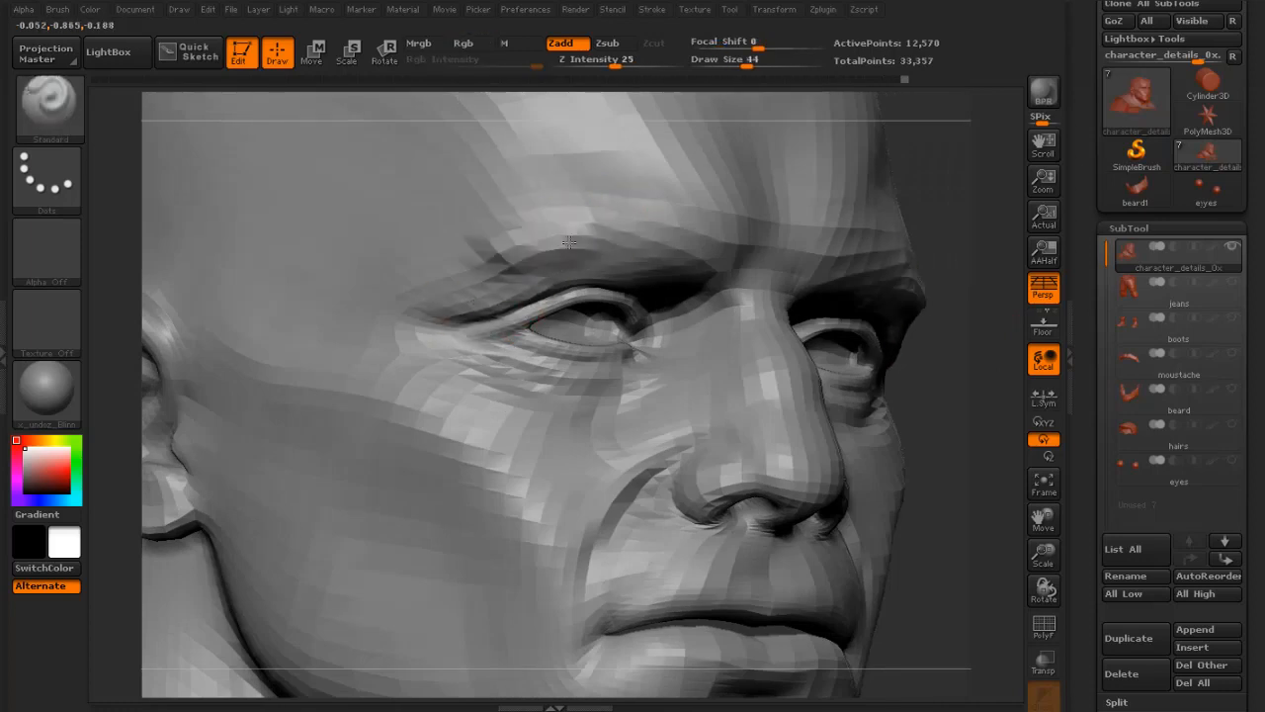
mouse_move(672, 233)
mouse_down()
mouse_move(504, 249)
mouse_move(709, 237)
mouse_up()
- Refine the inner eye corners from the front with the Standard brush at draw size 24 and smooth them
mouse_move(983, 290)
alt+mouse_down()
mouse_move(917, 324)
mouse_move(879, 324)
alt+mouse_up()
mouse_move(878, 324)
alt+mouse_down()
mouse_move(866, 460)
mouse_move(896, 452)
alt+mouse_up()
mouse_move(897, 451)
mouse_down()
mouse_move(765, 300)
mouse_move(856, 398)
mouse_move(958, 306)
mouse_move(835, 348)
mouse_move(836, 296)
mouse_move(737, 347)
mouse_up()
key(s)
click(453, 431)
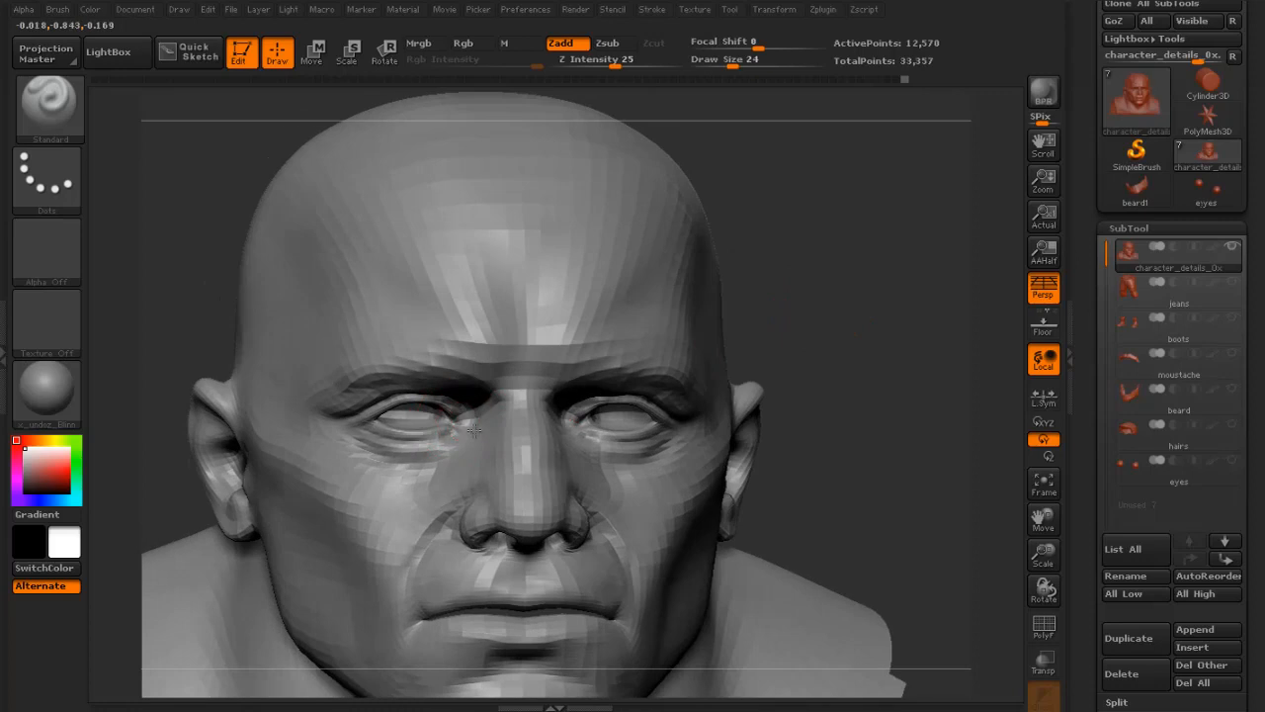
key(shift)
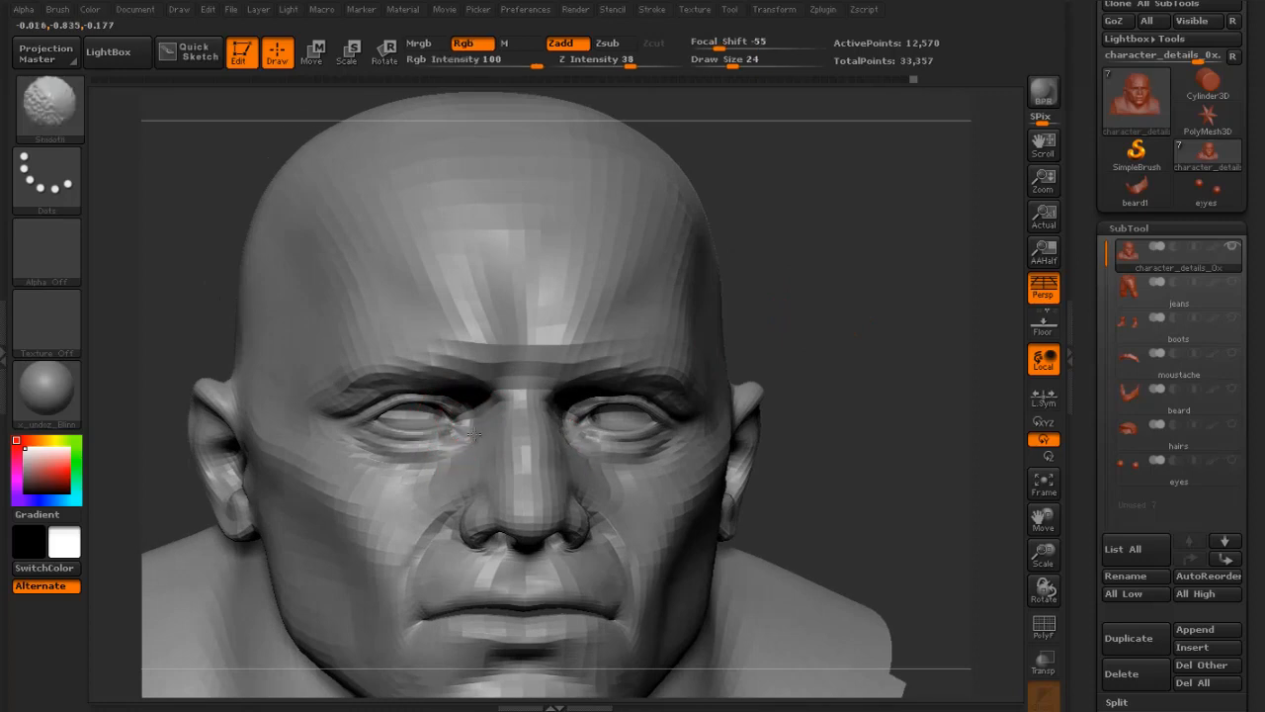
- Show the whole body again to check the full figure, and isolate the head and neck with a selection from the side
mouse_move(800, 327)
alt+mouse_down()
mouse_move(876, 274)
mouse_move(856, 280)
alt+mouse_up()
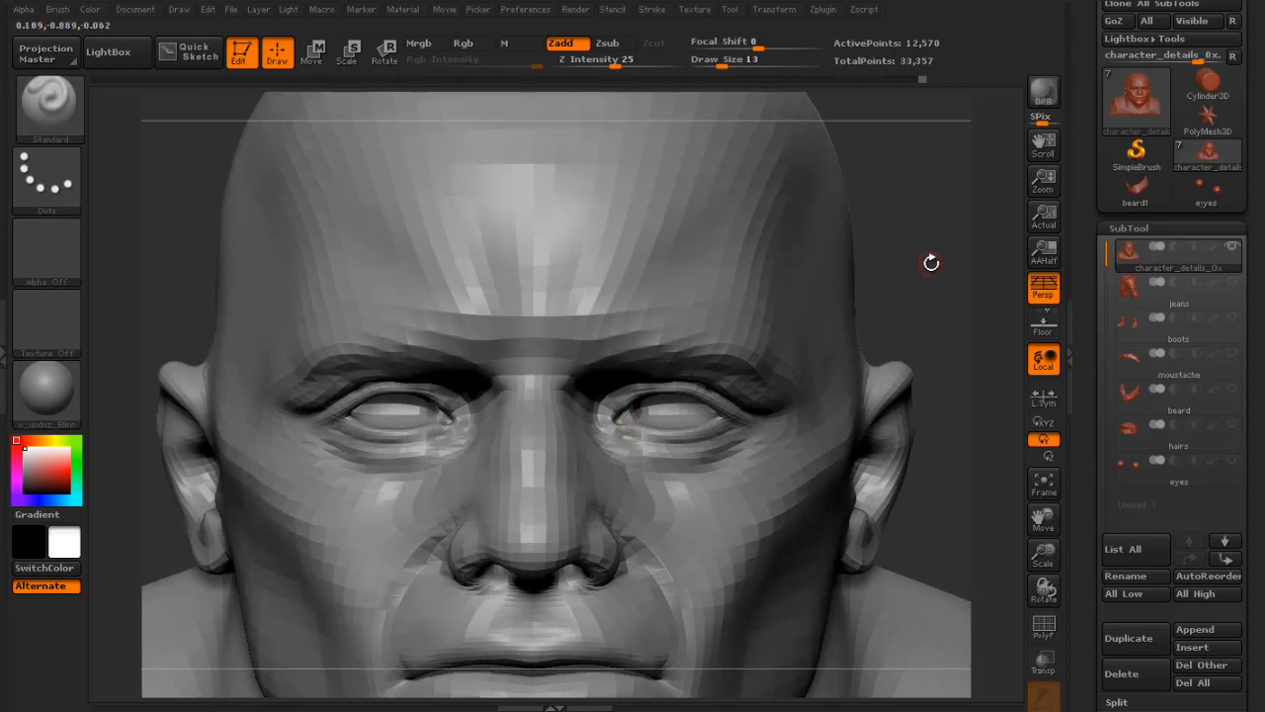
mouse_move(927, 263)
alt+mouse_down()
mouse_move(843, 268)
mouse_move(813, 327)
mouse_move(833, 310)
mouse_move(870, 311)
mouse_move(770, 210)
mouse_move(752, 350)
mouse_move(780, 429)
mouse_move(762, 347)
mouse_move(732, 316)
alt+mouse_up()
ctrl+shift+click(881, 313)
key(f)
key(shift)
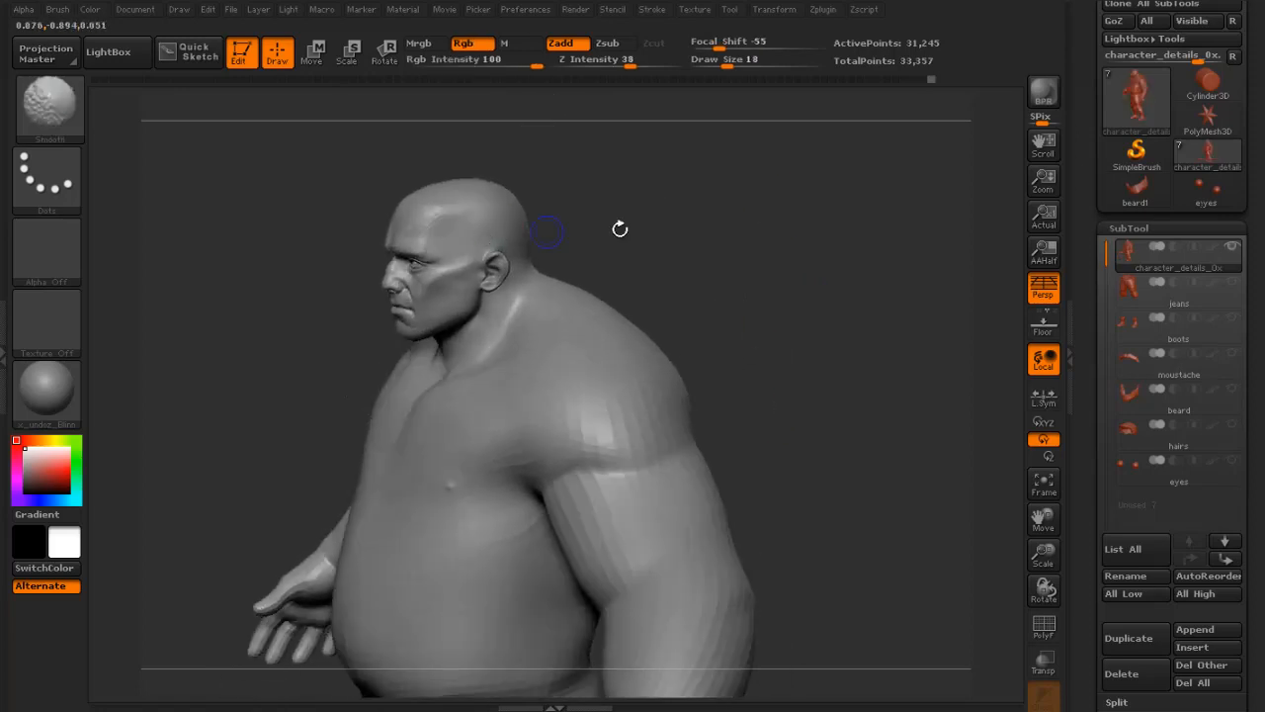
mouse_move(620, 230)
mouse_down()
mouse_move(678, 197)
mouse_move(671, 223)
mouse_move(451, 197)
mouse_up()
ctrl+shift+drag(358, 121, 592, 413)
- Sculpt the inner folds and rim of the ear with the Standard brush at draw sizes 25 and 16
drag(761, 275, 757, 508)
drag(830, 316, 726, 264)
alt+drag(777, 356, 790, 464)
key(s)
drag(544, 331, 550, 330)
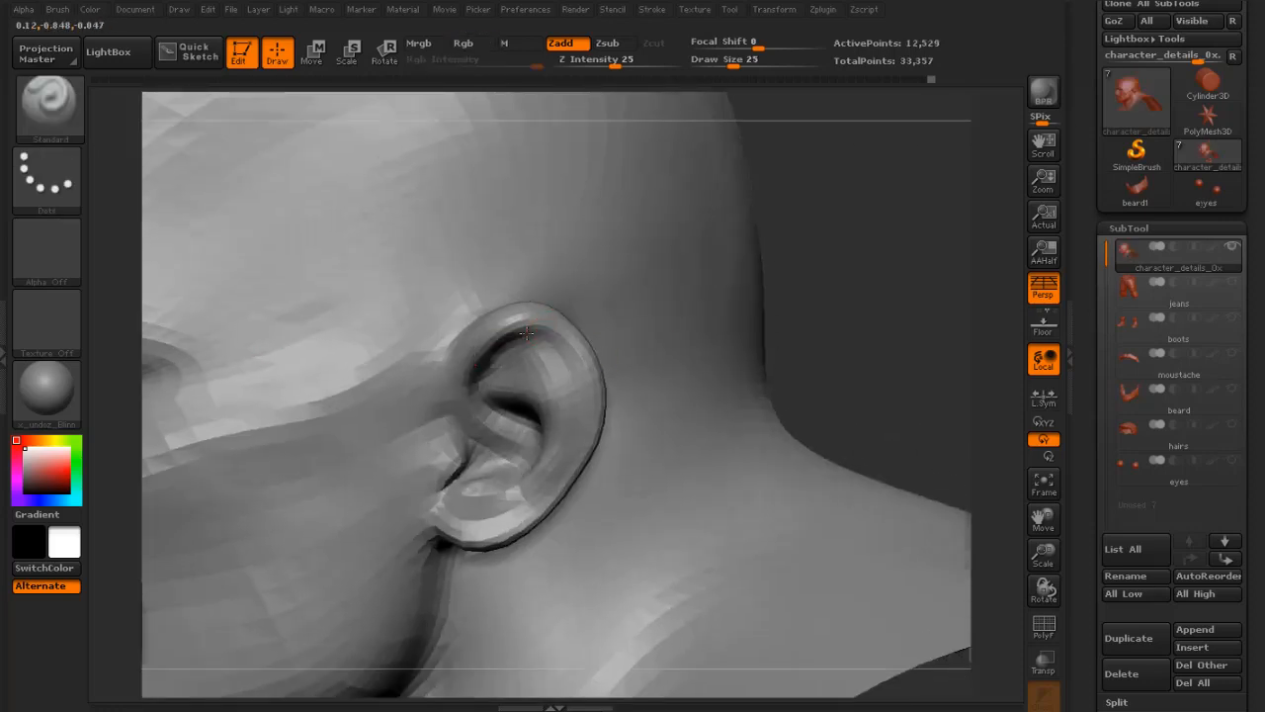
key(bracketleft)
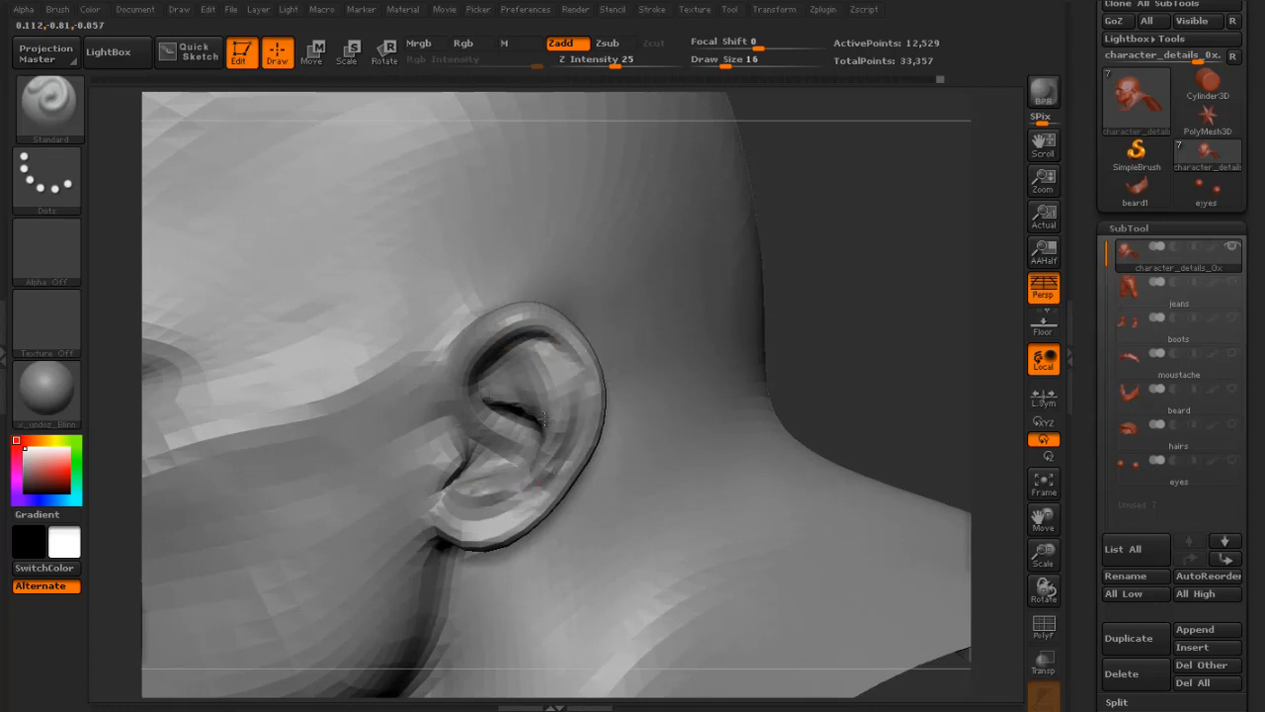
- Undo the last ear stroke and sharpen the ear's upper outer rim with the Standard brush at draw size 15
drag(815, 311, 651, 313)
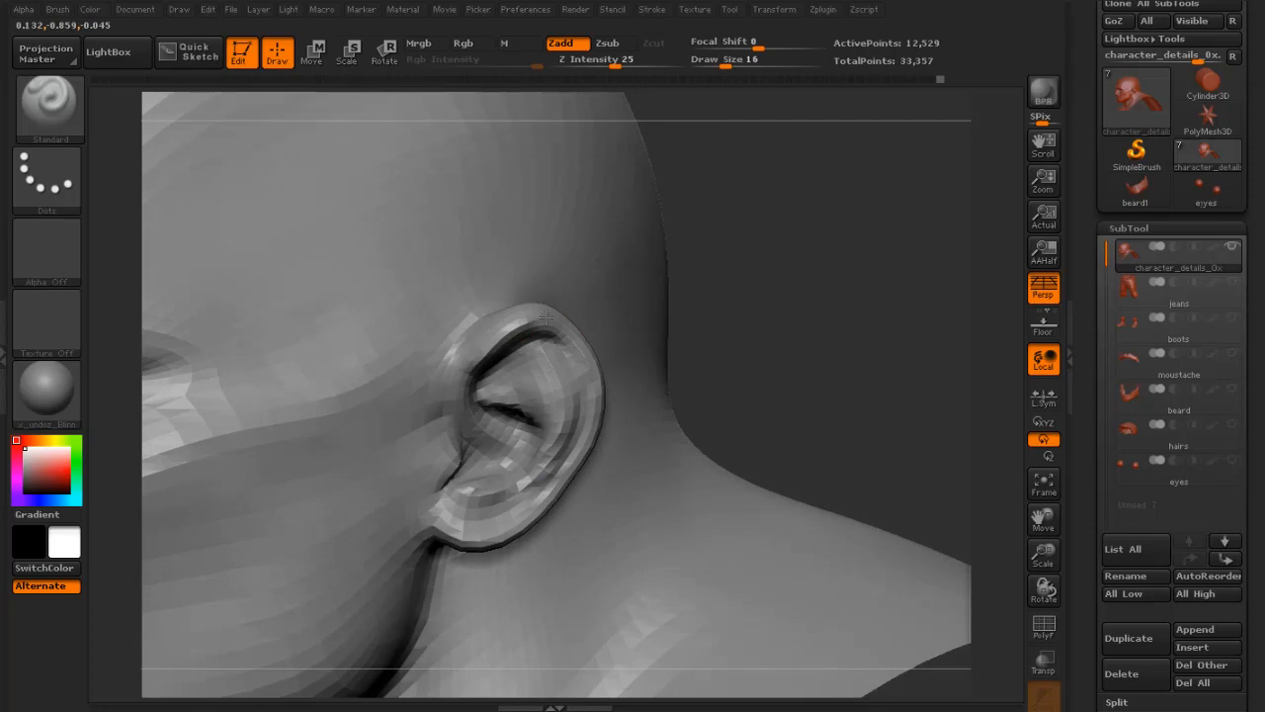
key(ctrl+z)
mouse_move(737, 265)
mouse_down()
mouse_move(538, 304)
mouse_move(557, 303)
mouse_up()
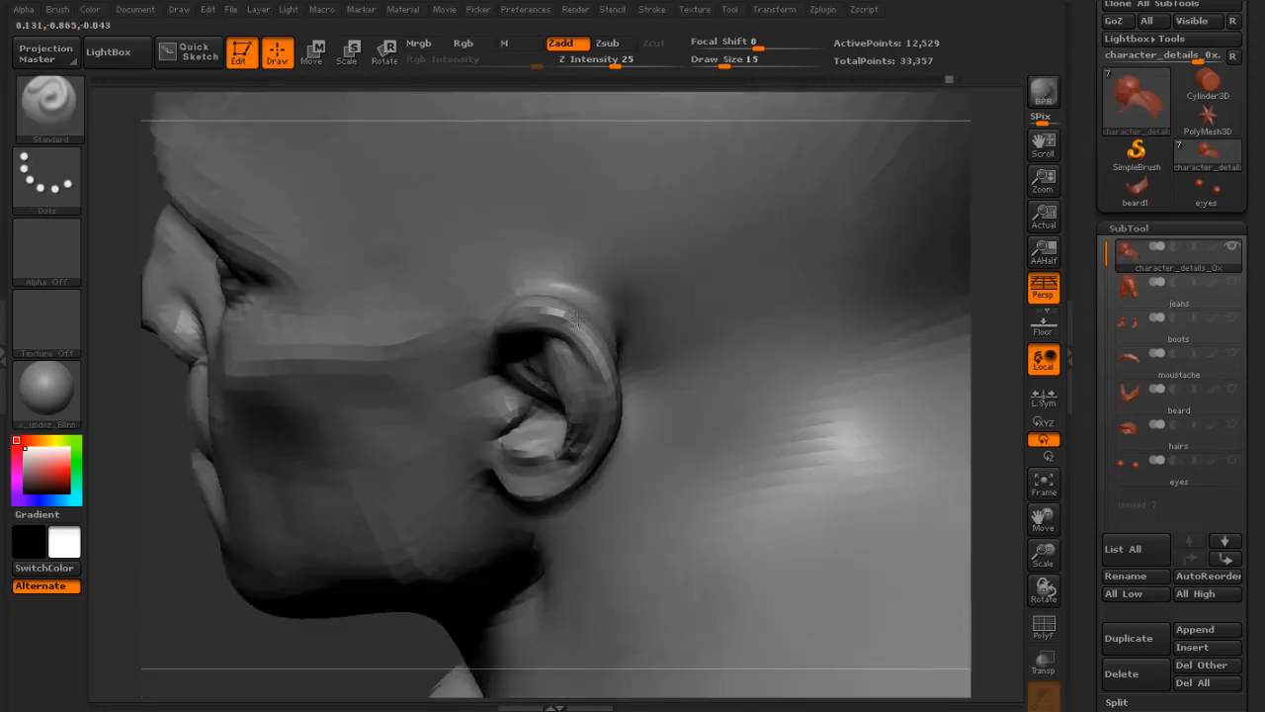
drag(605, 358, 575, 324)
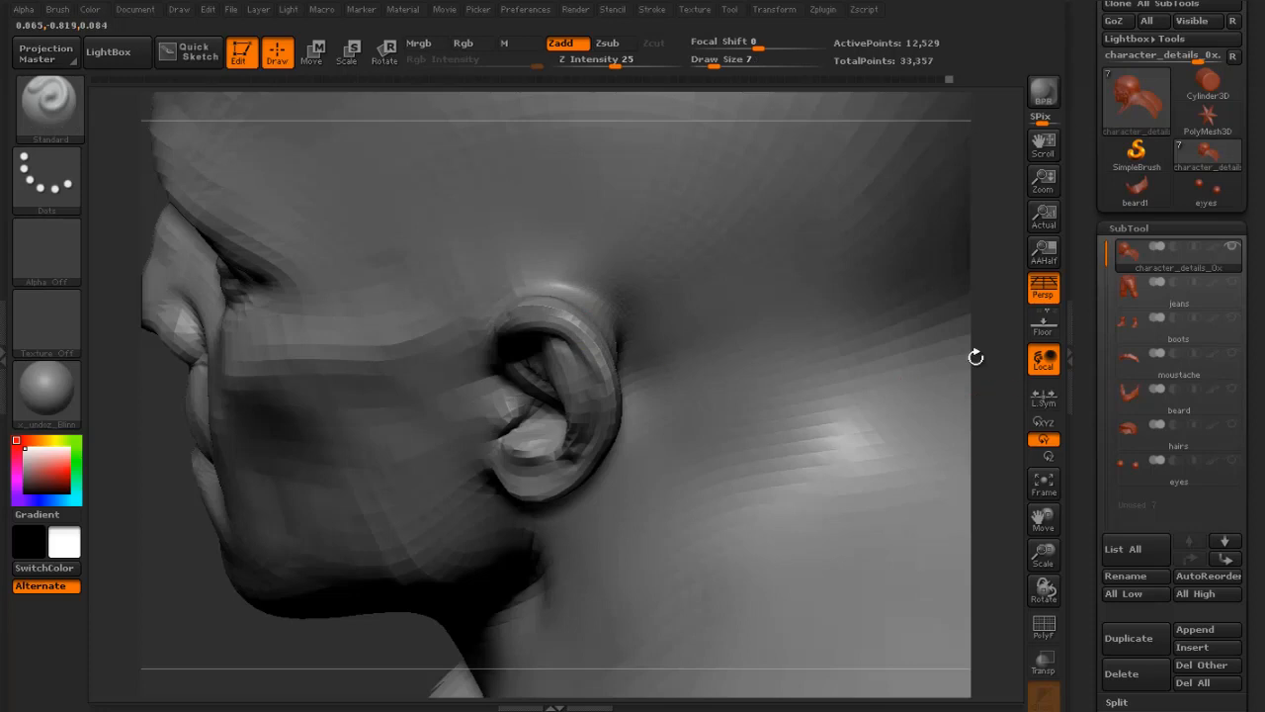
- Shape the rear edge of the ear's rim from behind with the Standard brush at draw size 18
drag(975, 357, 850, 356)
key(s)
drag(583, 315, 596, 314)
drag(504, 334, 454, 334)
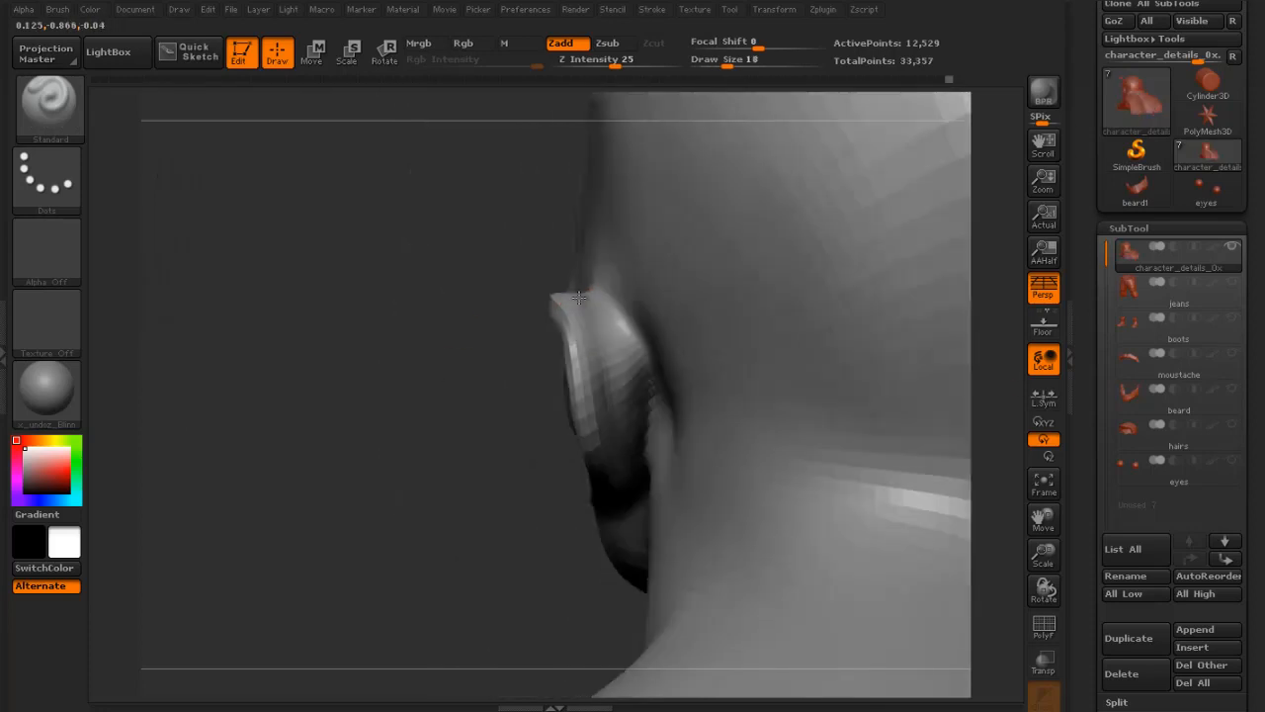
drag(579, 296, 600, 394)
- Carve the groove along the back of the ear and smooth the surface there at draw size 31
drag(537, 501, 636, 480)
key(s)
mouse_move(654, 404)
mouse_down()
mouse_move(648, 482)
mouse_move(652, 410)
mouse_up()
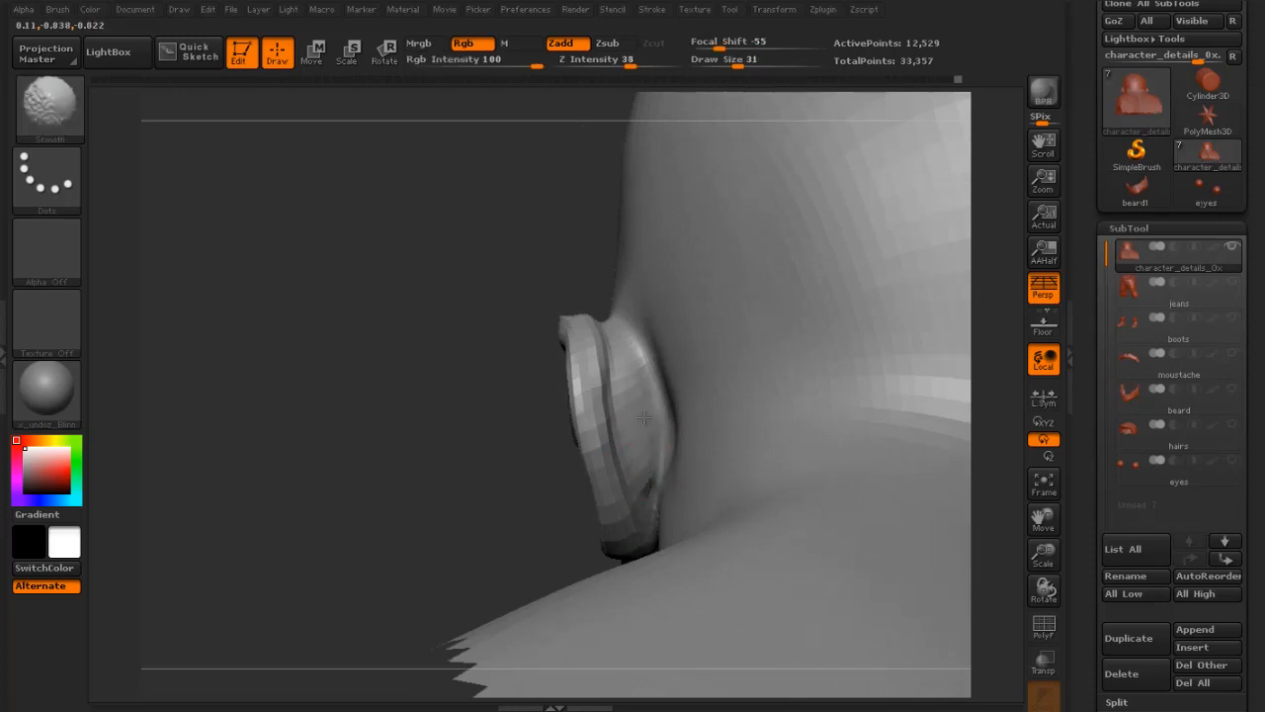
mouse_move(473, 438)
mouse_down()
mouse_move(561, 441)
mouse_move(586, 369)
mouse_move(627, 369)
mouse_up()
mouse_move(998, 387)
mouse_down()
mouse_move(943, 353)
mouse_move(674, 381)
mouse_up()
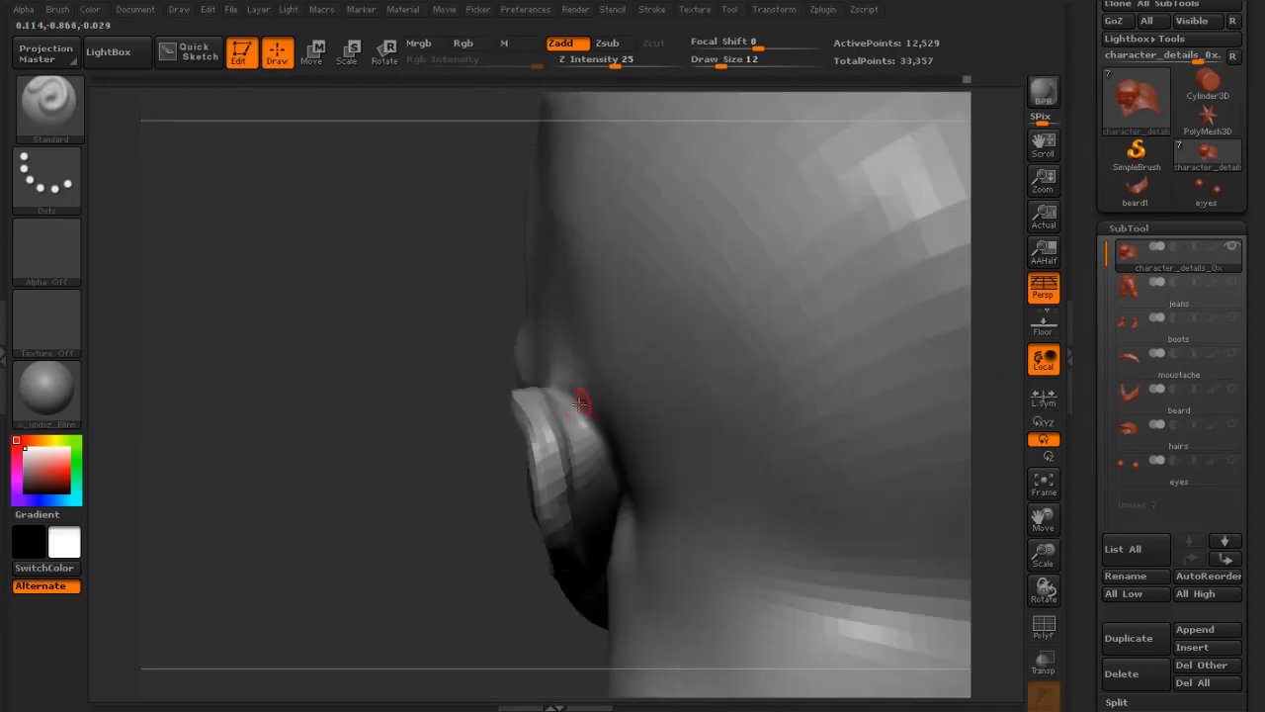
- Refine the crease where the top of the ear meets the head, undoing one stroke and smoothing the back of the ear
key(s)
click(560, 380)
drag(460, 423, 566, 382)
key(ctrl+z)
key(shift)
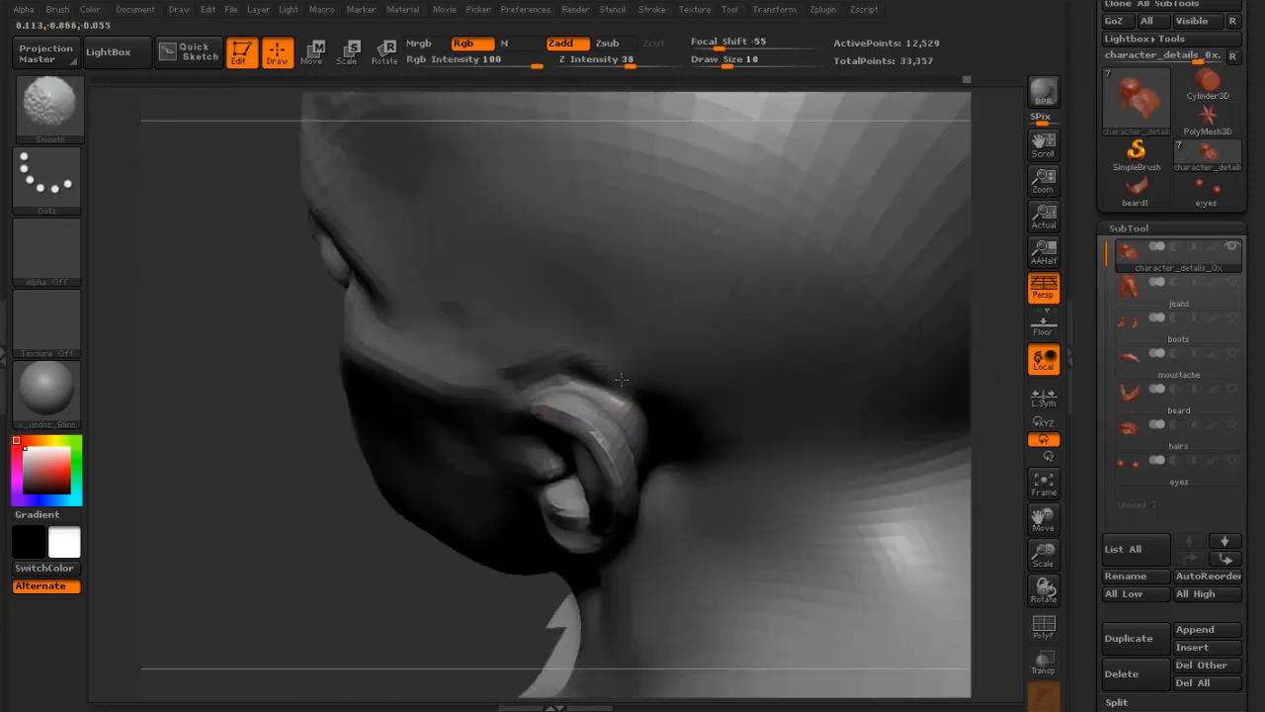
mouse_move(318, 525)
mouse_down()
mouse_move(227, 560)
mouse_move(170, 549)
mouse_up()
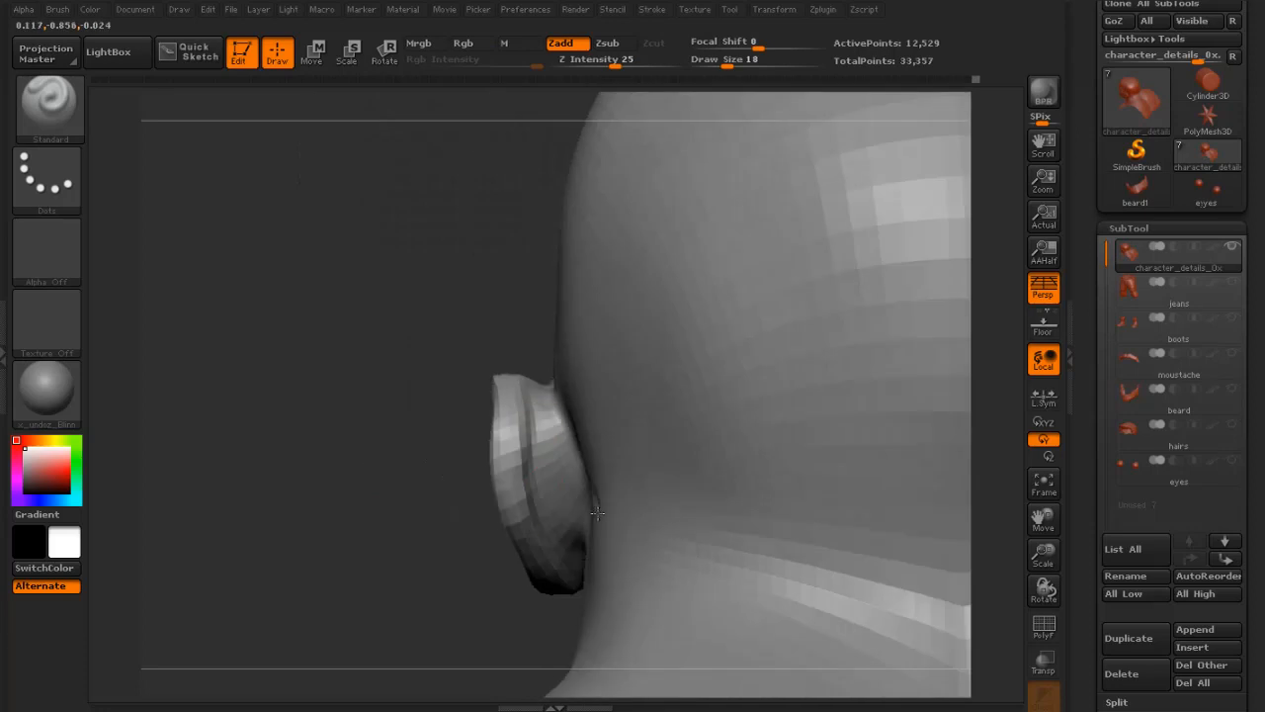
mouse_move(405, 571)
mouse_down()
mouse_move(531, 517)
mouse_move(573, 514)
mouse_move(578, 565)
mouse_up()
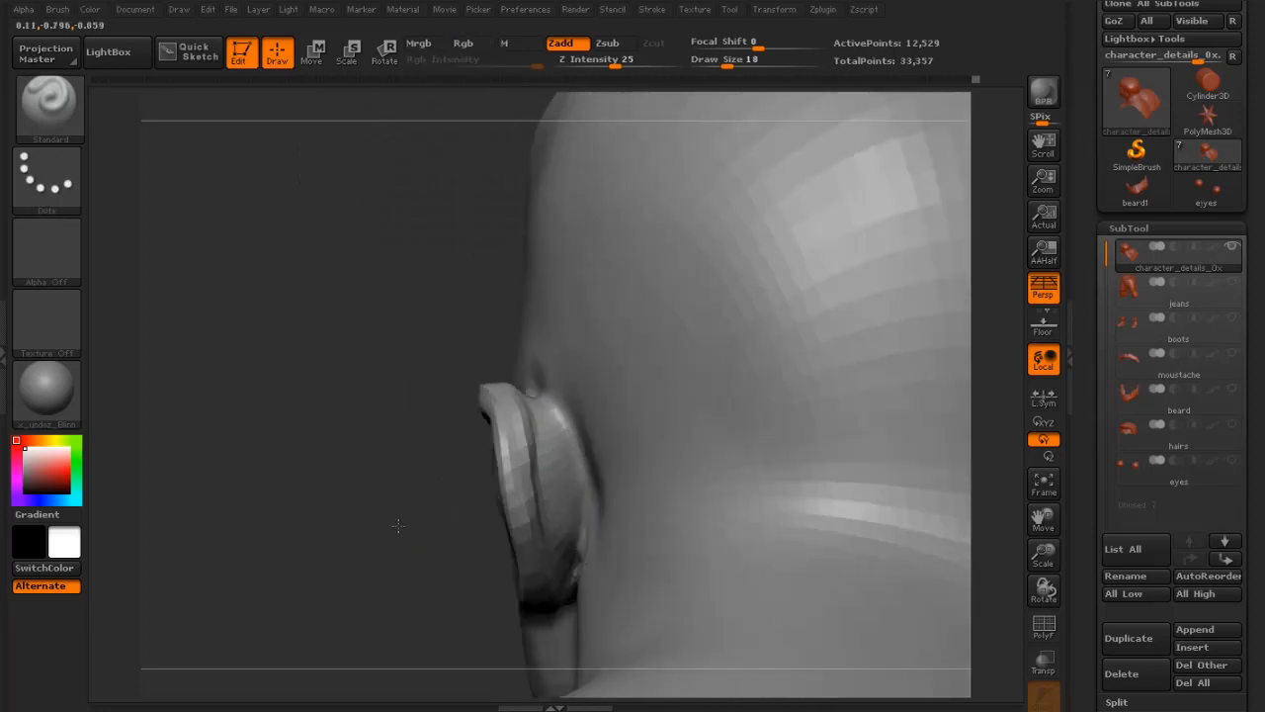
mouse_move(397, 525)
mouse_down()
mouse_move(570, 416)
mouse_move(599, 532)
mouse_move(596, 505)
mouse_up()
- Rework the skin behind the ear with the Standard brush at draw size 27 and the Clay brush at draw size 54
key(s)
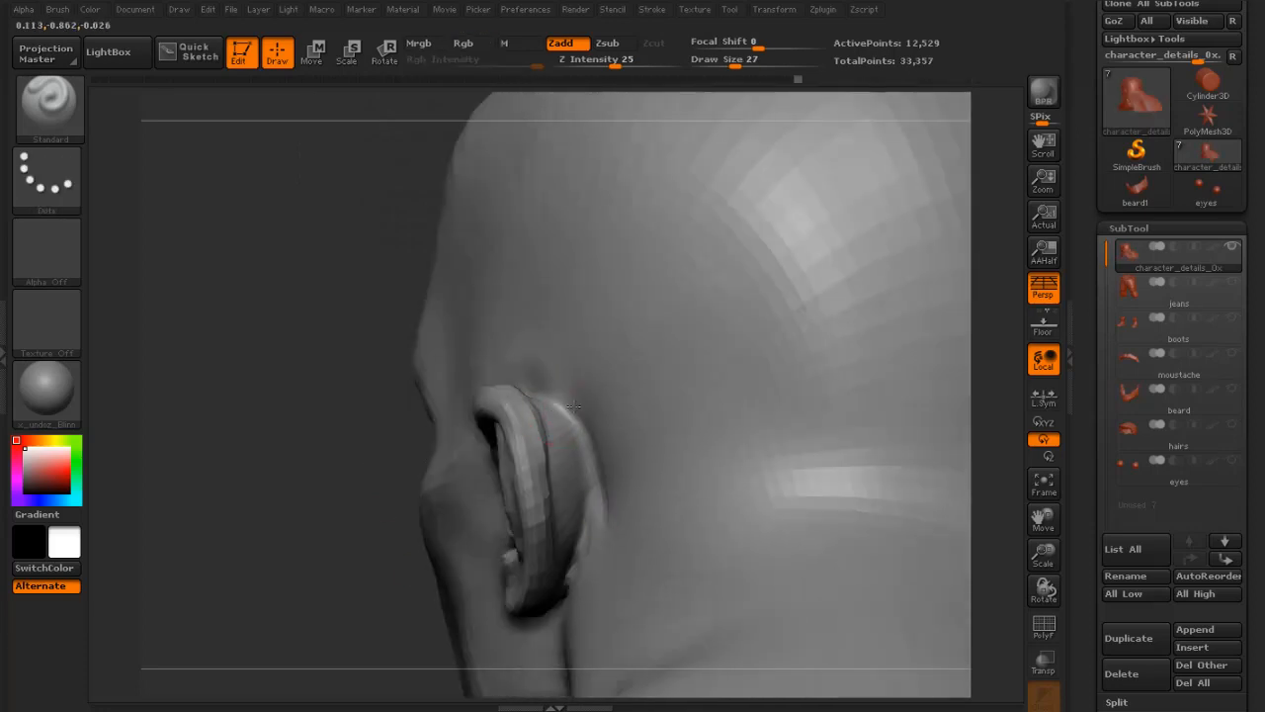
click(45, 126)
click(122, 128)
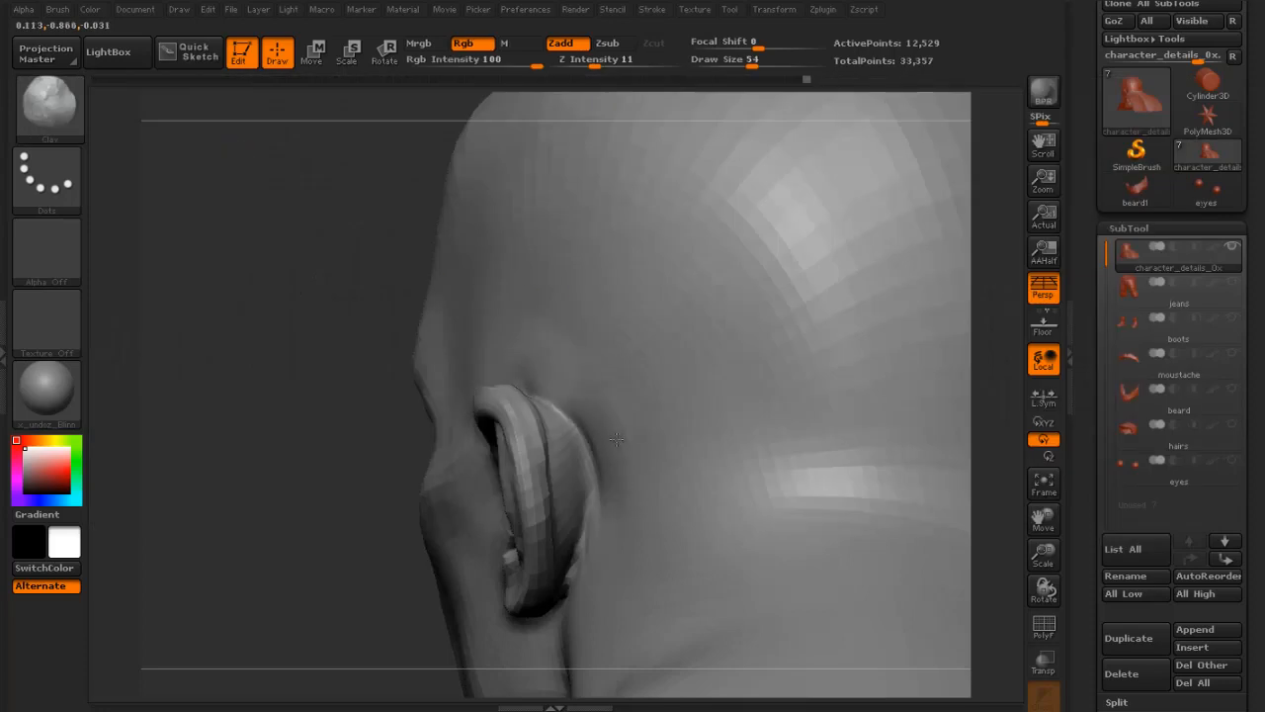
mouse_move(299, 480)
mouse_down()
mouse_move(632, 464)
mouse_move(572, 468)
mouse_up()
- Switch back to the Standard brush and refine the ear's folds at draw size 11
key(s)
click(59, 115)
click(573, 120)
key(s)
key(s)
key(s)
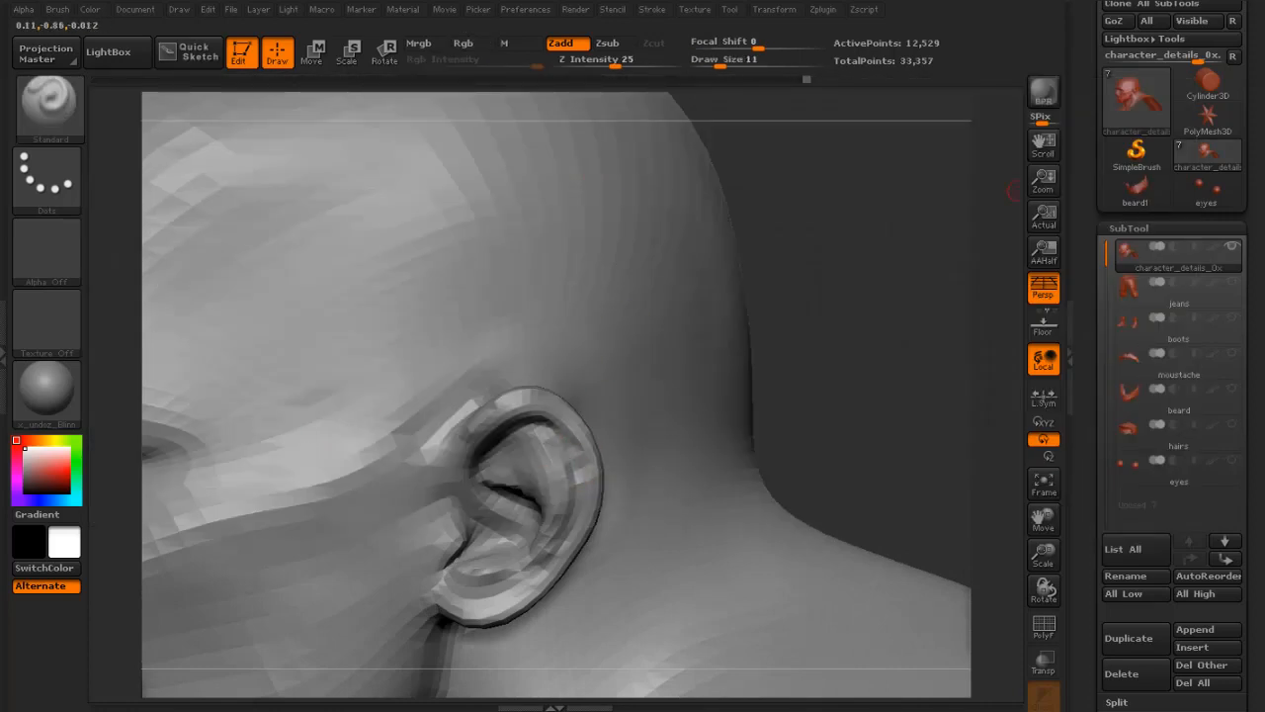
- Save the tool as character_details_0x.ztl, replacing the existing file
scroll(1253, 119, up, 3)
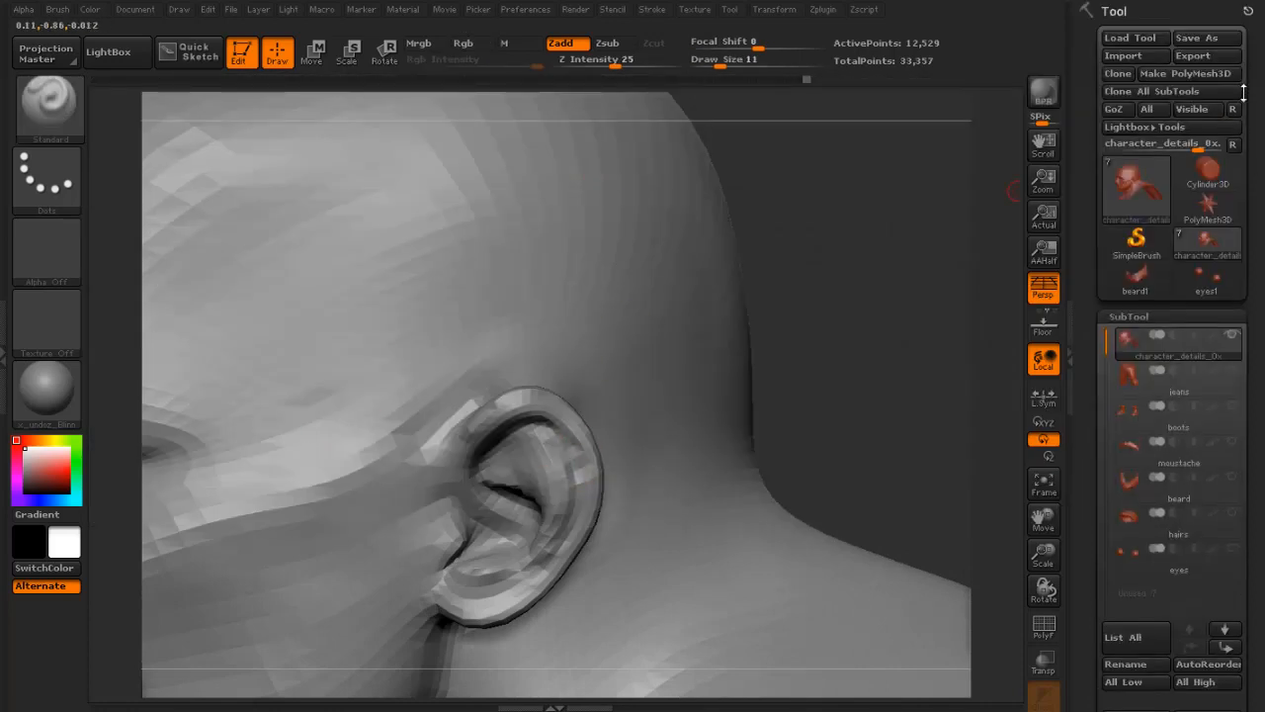
click(1219, 40)
click(946, 703)
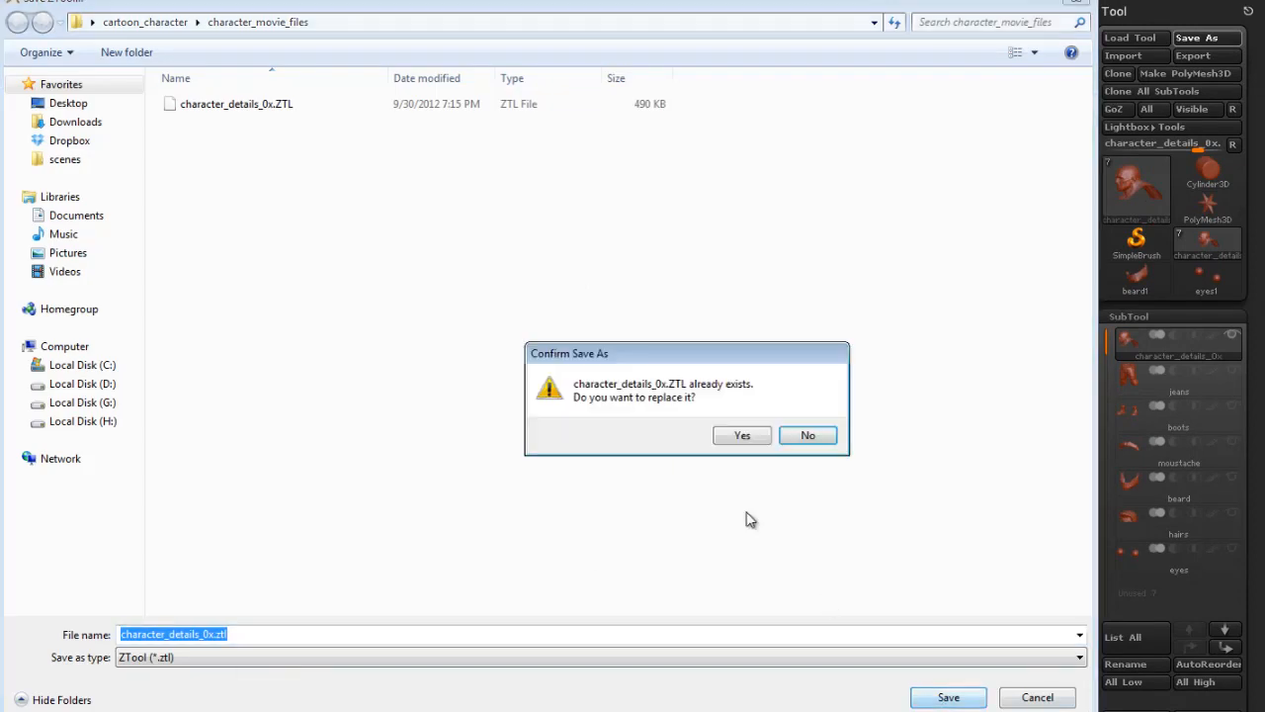
click(746, 437)
- Smooth the back of the skull and rework it with the Clay brush
key(f)
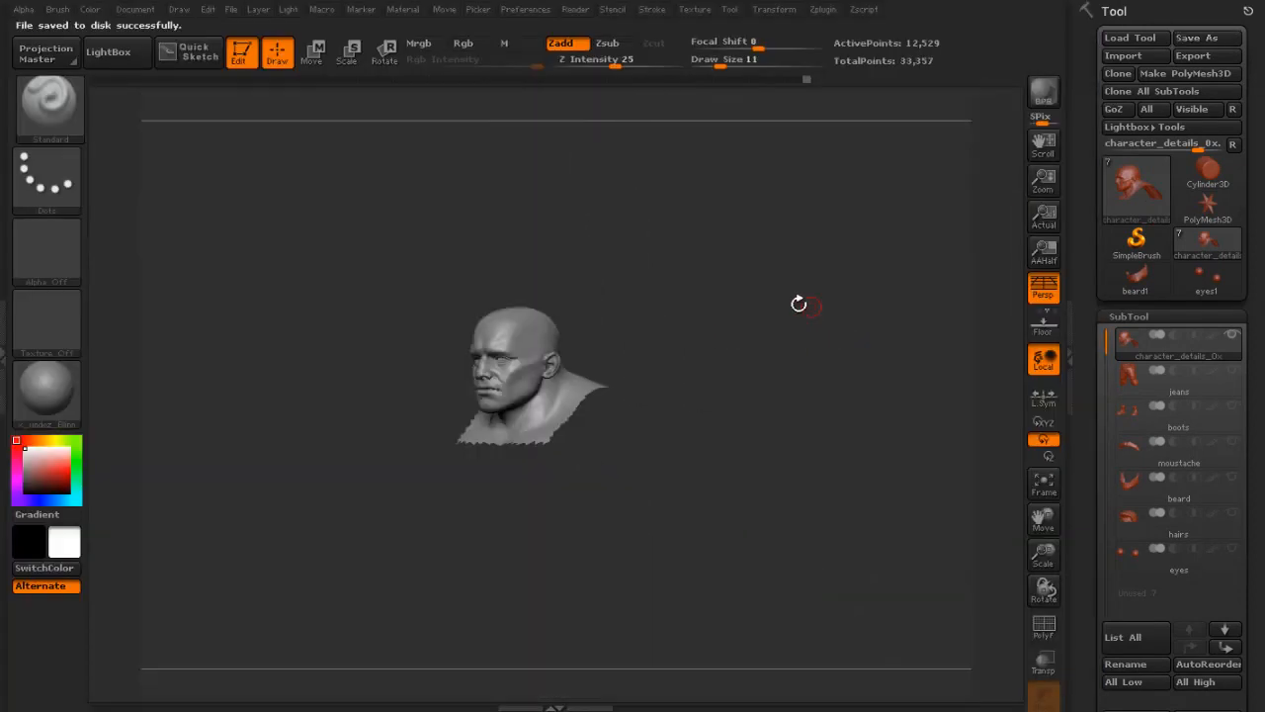
drag(799, 303, 748, 356)
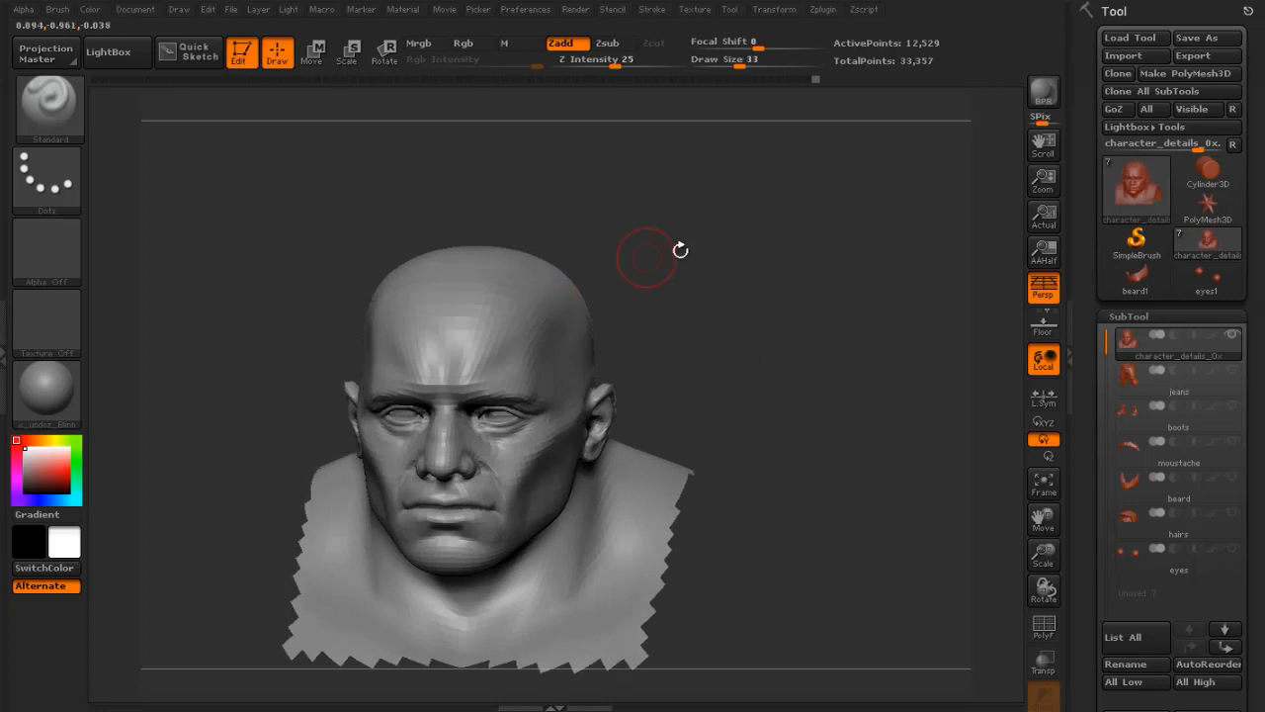
drag(680, 250, 558, 306)
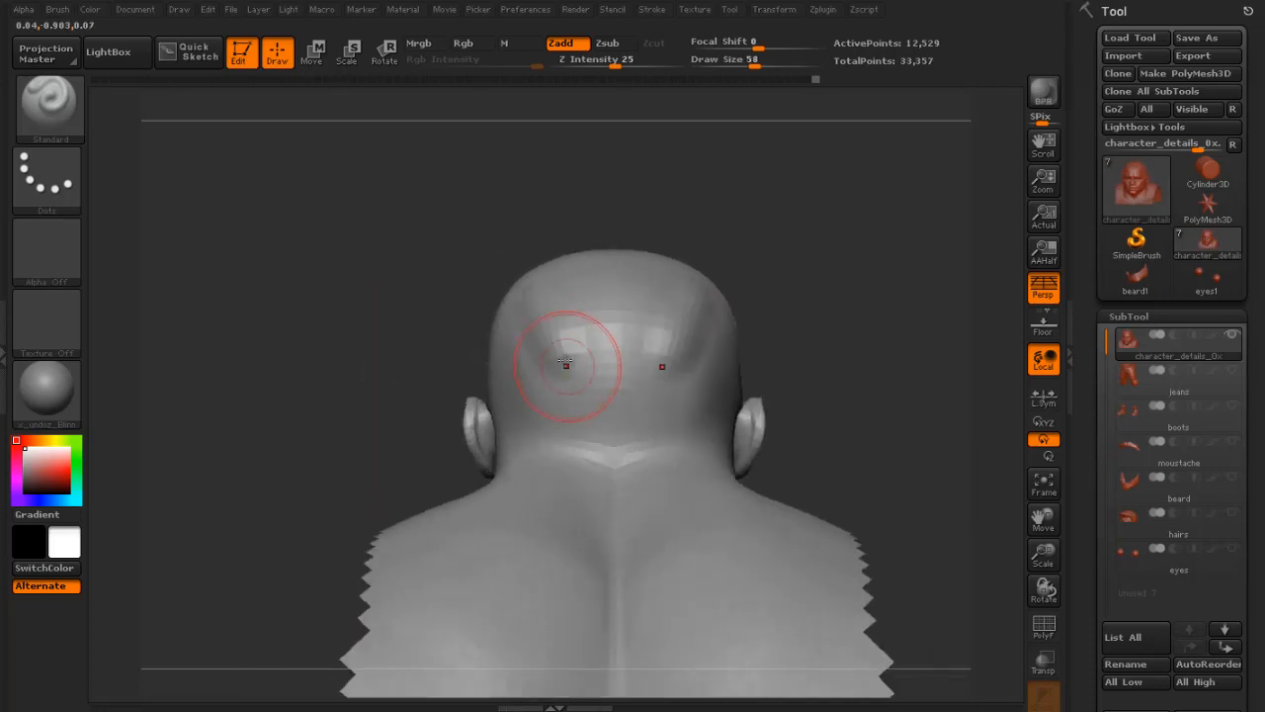
shift+drag(565, 366, 524, 297)
click(50, 107)
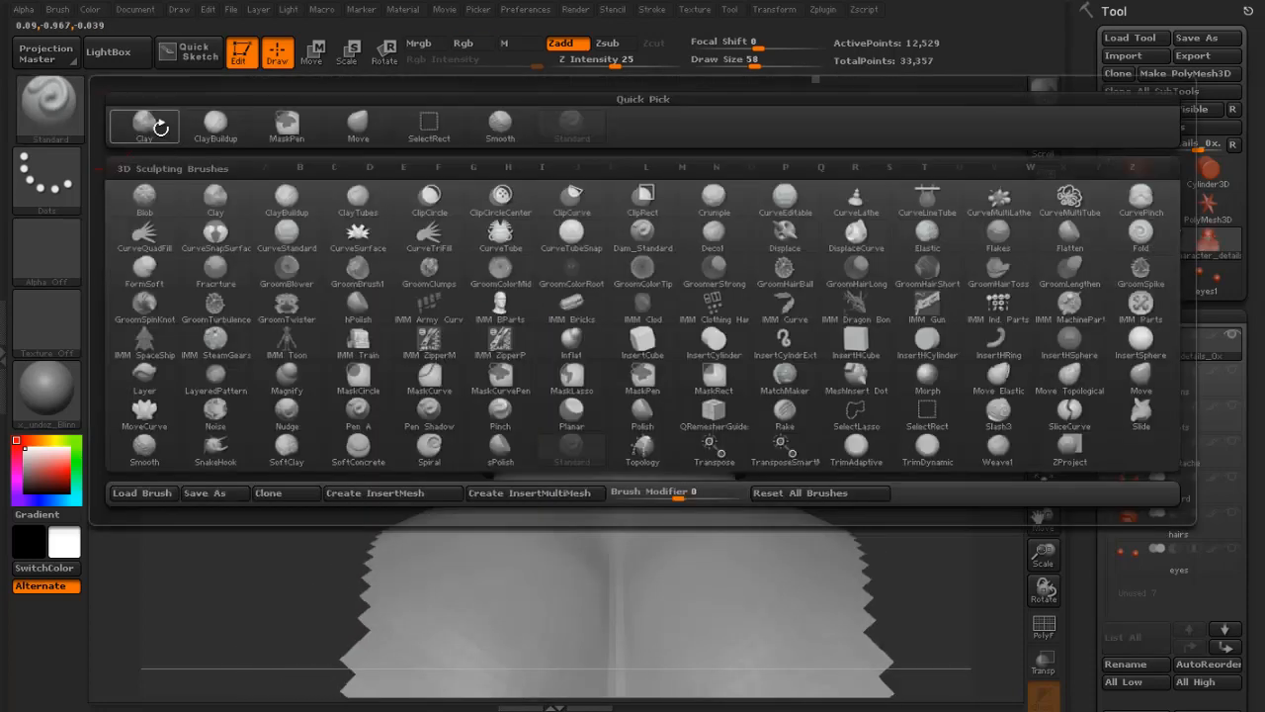
click(161, 121)
mouse_move(550, 366)
shift+mouse_down()
mouse_move(529, 341)
mouse_move(627, 316)
shift+mouse_up()
- Unhide the rest of the body and smooth the area around the top of the ear at draw size 24
ctrl+shift+click(777, 280)
mouse_move(780, 284)
mouse_down()
mouse_move(813, 250)
mouse_move(797, 217)
mouse_move(819, 296)
mouse_move(471, 392)
mouse_up()
key(bracketleft)
key(bracketleft)
key(bracketleft)
key(shift)
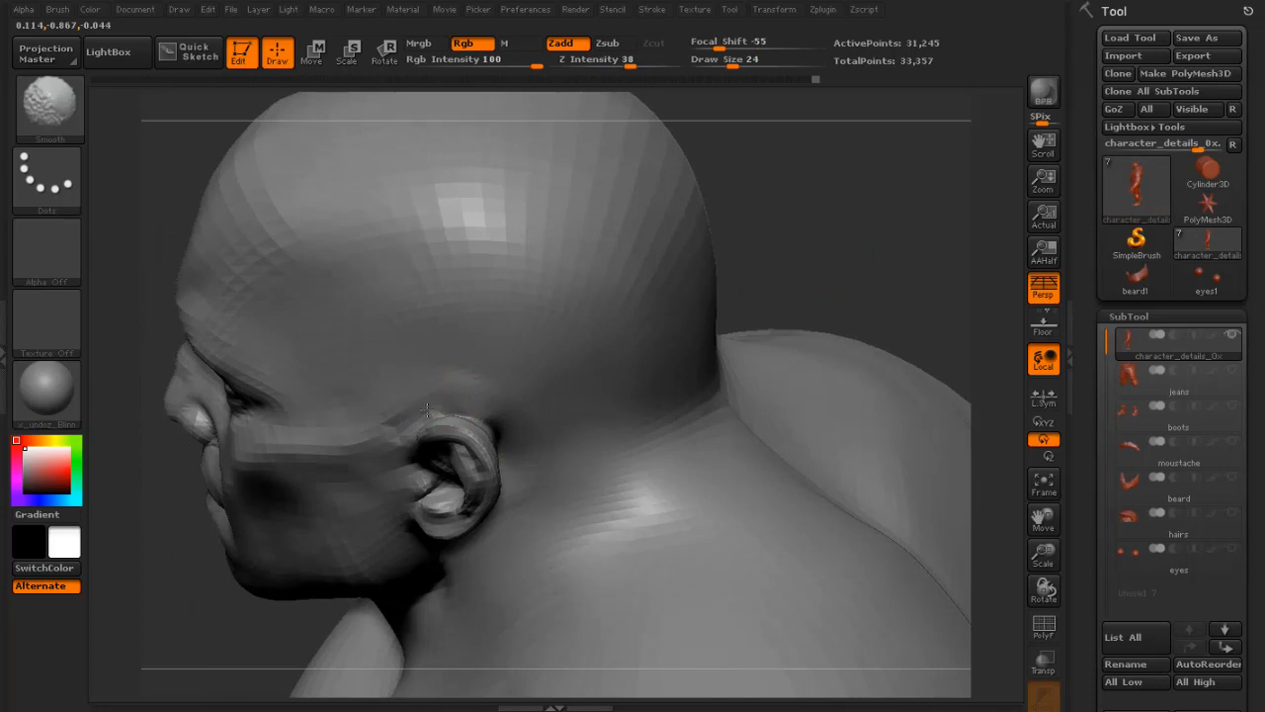
drag(842, 243, 741, 263)
- Build up the joint between the ear's top and the head with the Clay brush at draw size 17 and smooth it
key(s)
click(439, 409)
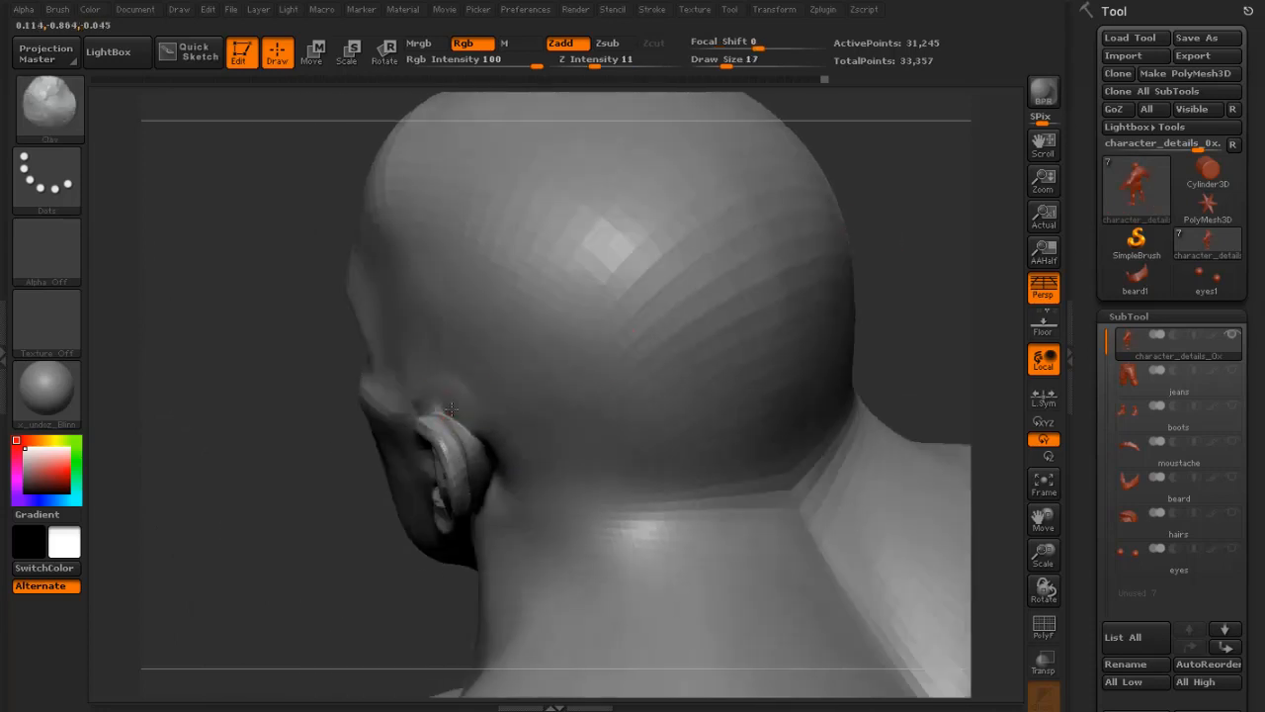
key(shift)
shift+drag(473, 429, 495, 460)
mouse_move(297, 468)
mouse_down()
mouse_move(234, 441)
mouse_move(287, 449)
mouse_up()
key(shift)
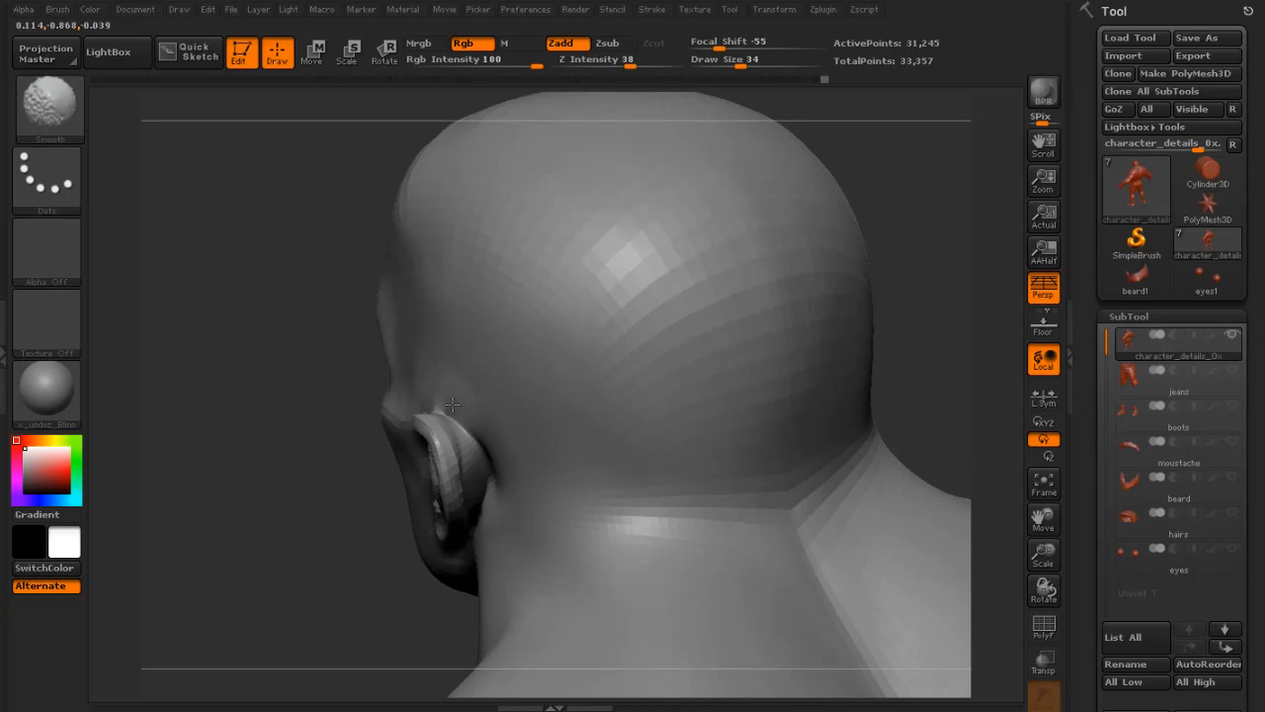
- Build up the skin in front of the ear's upper rim with the Clay brush at draw size 28
drag(222, 490, 303, 480)
key(ctrl)
key(s)
click(426, 419)
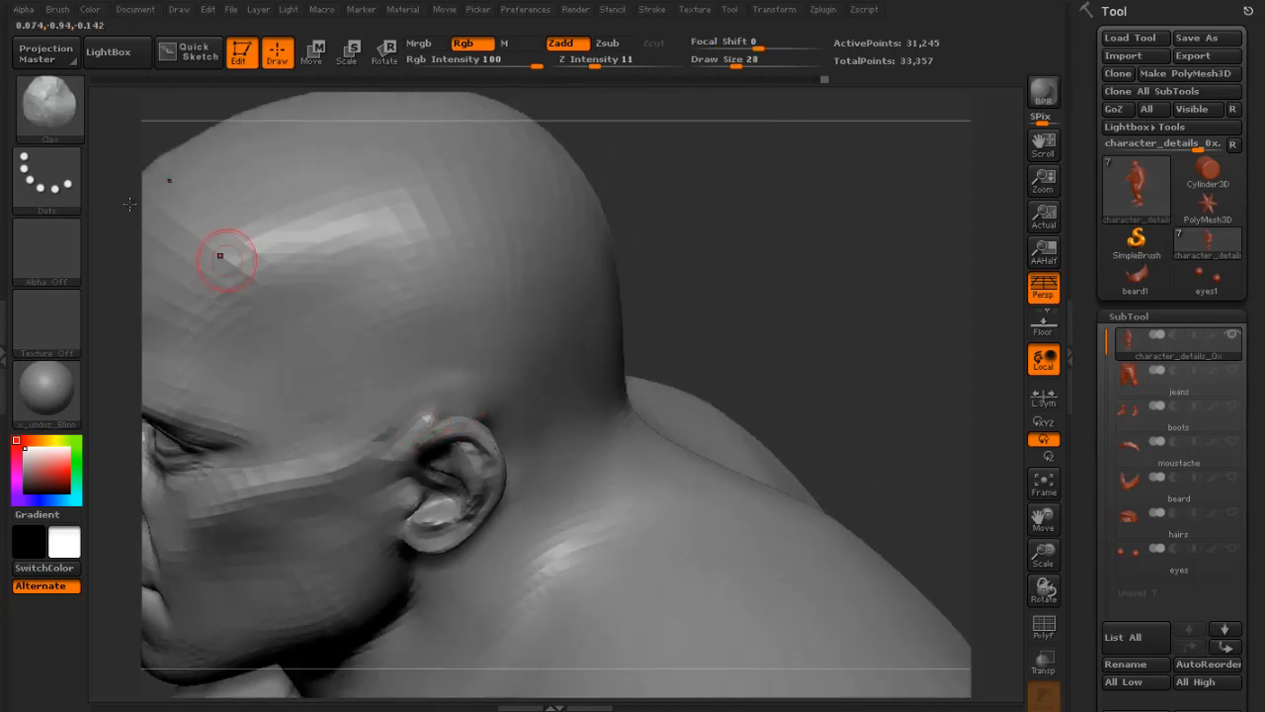
- Reshape the upper ear and its joint with the head from behind using the Move brush at draw size 59
click(58, 123)
click(373, 131)
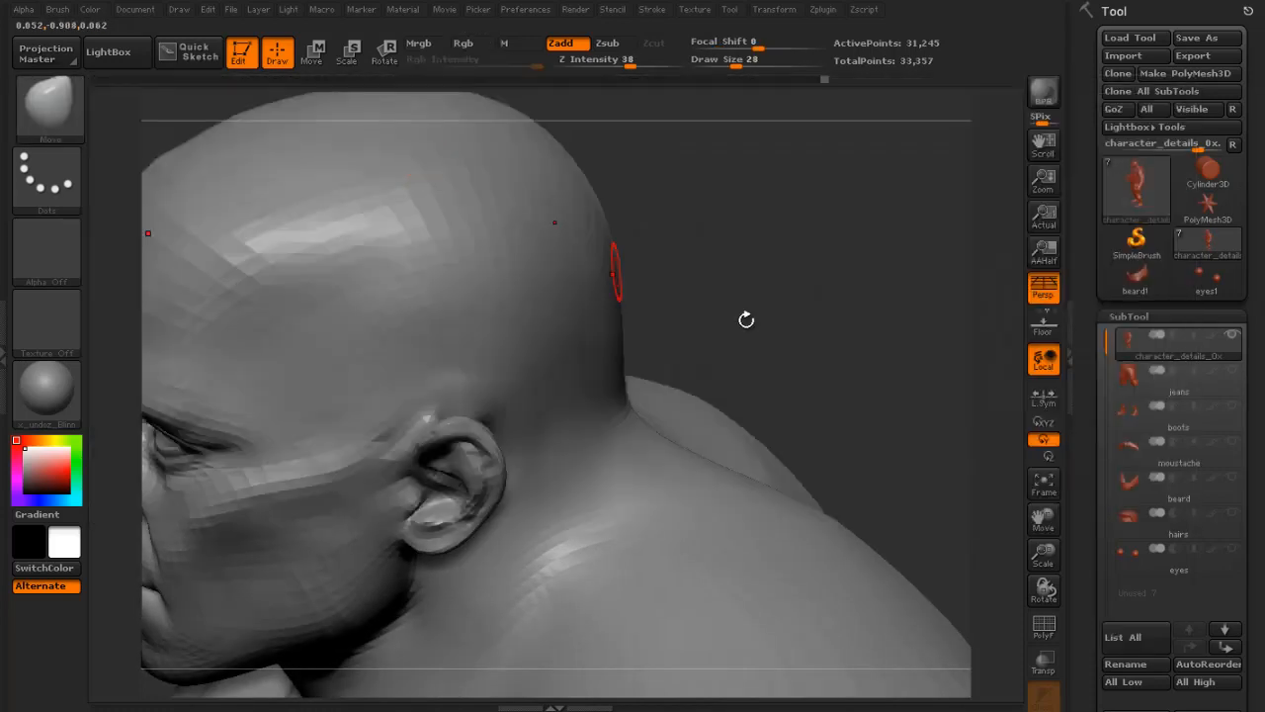
drag(747, 319, 627, 330)
key(s)
click(467, 410)
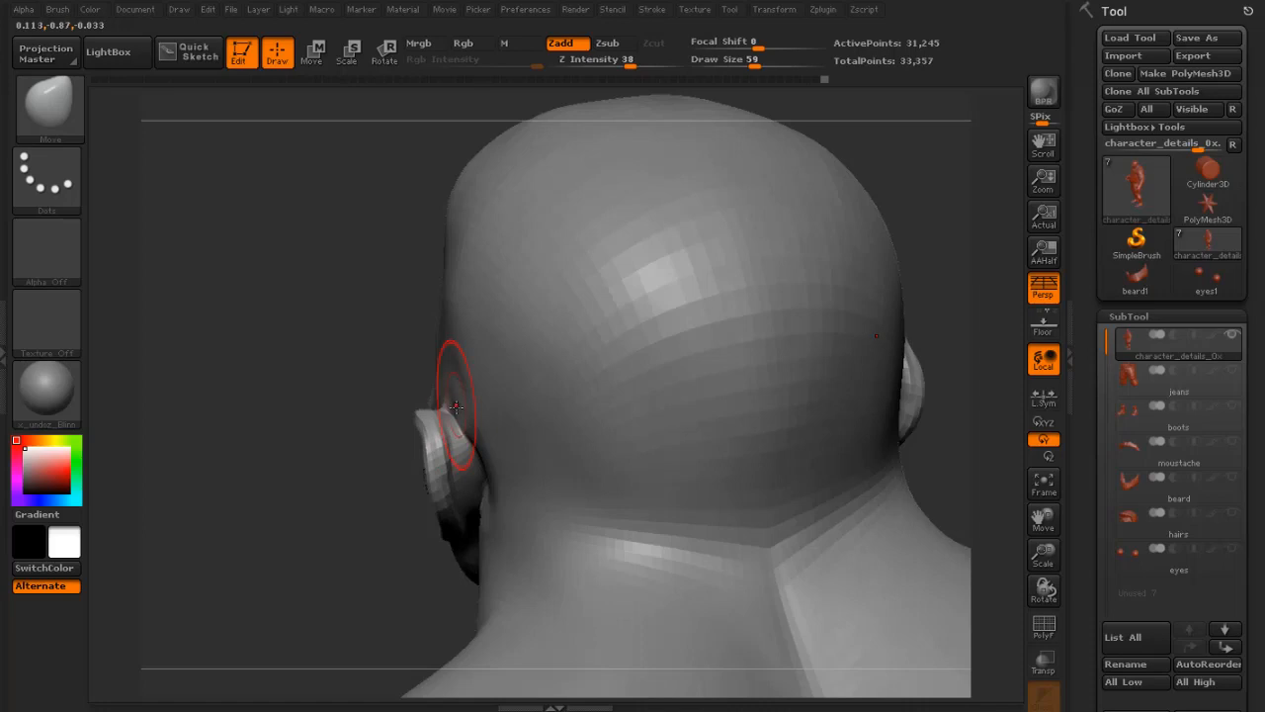
key(s)
click(445, 408)
key(s)
click(452, 416)
- Adjust the ear's front attachment to the head from the front with the Move brush at draw size 51
mouse_move(329, 457)
mouse_down()
mouse_move(526, 395)
mouse_move(530, 358)
mouse_up()
key(s)
click(484, 444)
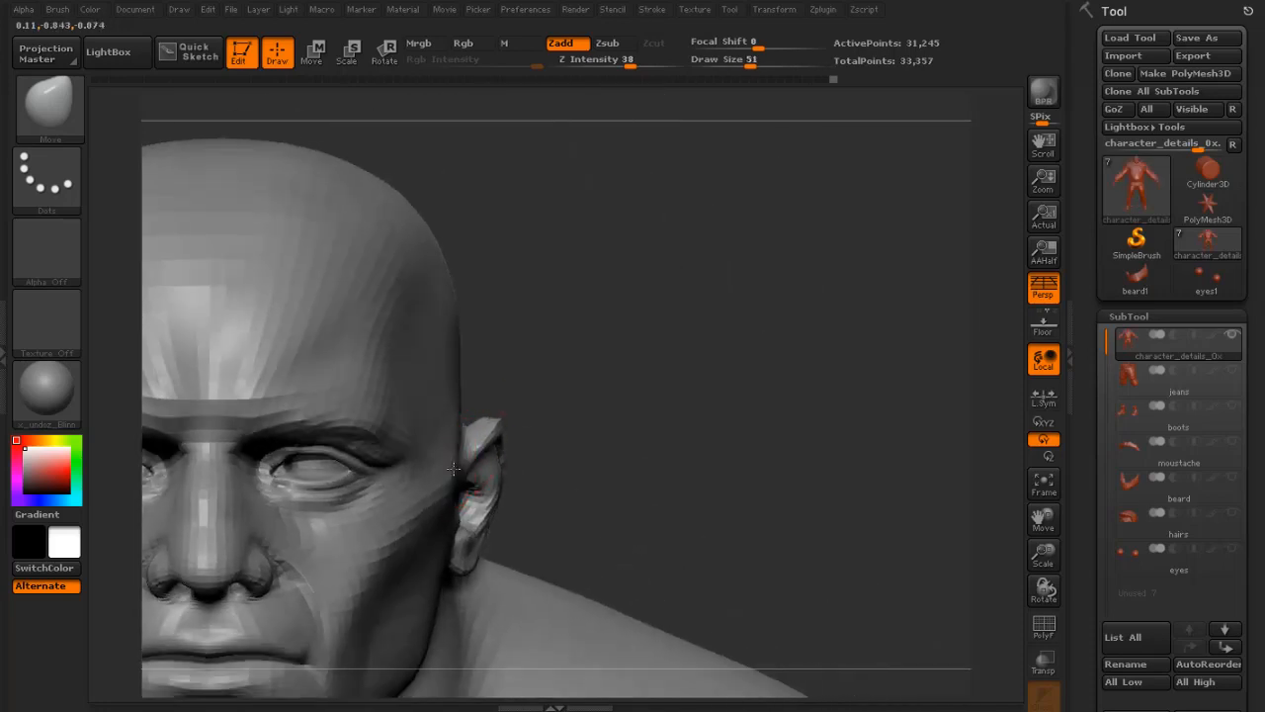
key(s)
click(455, 485)
- Smooth the transition between the temple and the front of the ear at draw size 12
mouse_move(545, 411)
mouse_down()
mouse_move(490, 429)
mouse_move(520, 440)
mouse_up()
key(s)
click(458, 456)
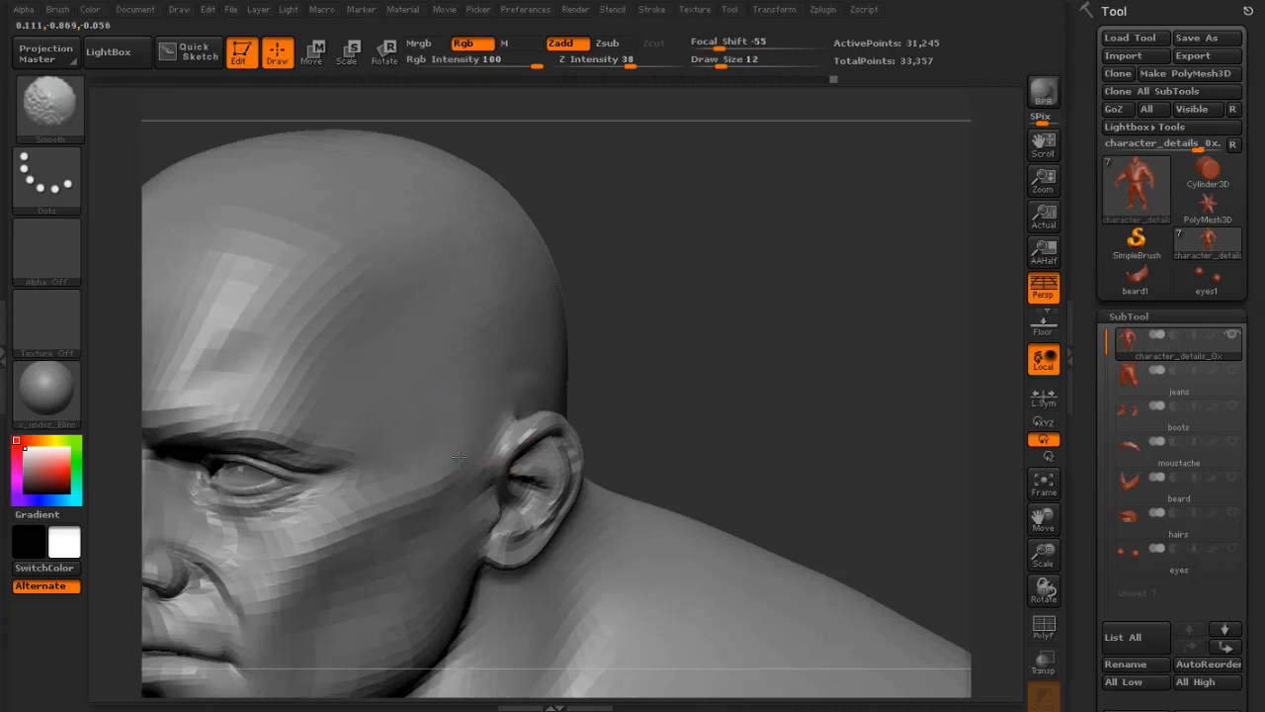
mouse_move(630, 357)
mouse_down()
mouse_move(659, 337)
mouse_move(714, 362)
mouse_move(678, 303)
mouse_up()
- Define the ear's front rim and inner folds with the Standard brush at draw size 12
click(50, 103)
click(552, 130)
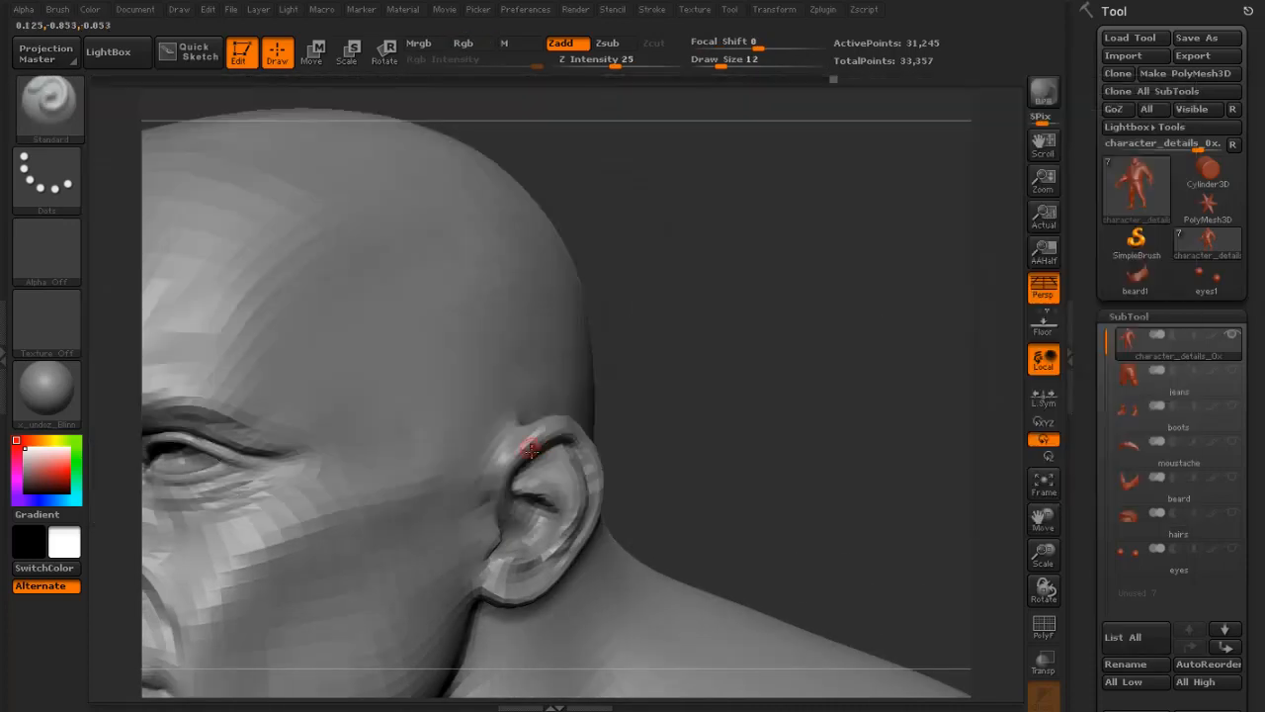
drag(672, 387, 599, 395)
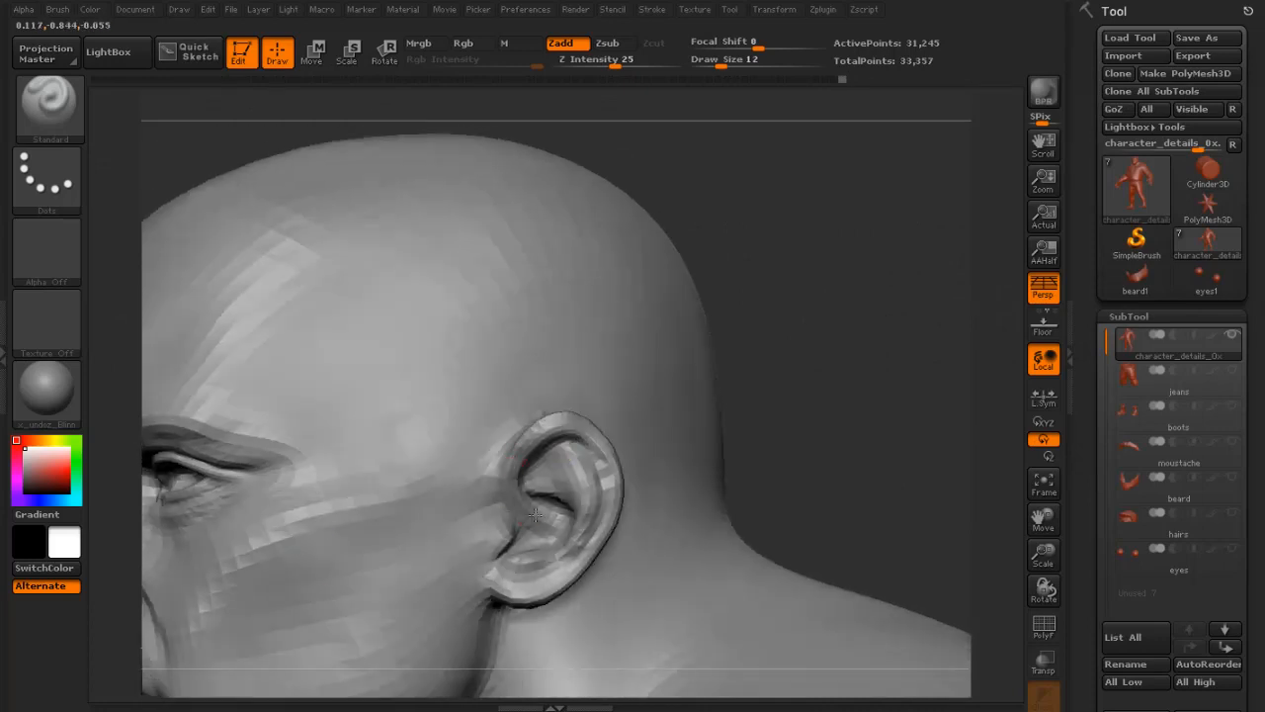
drag(861, 386, 800, 397)
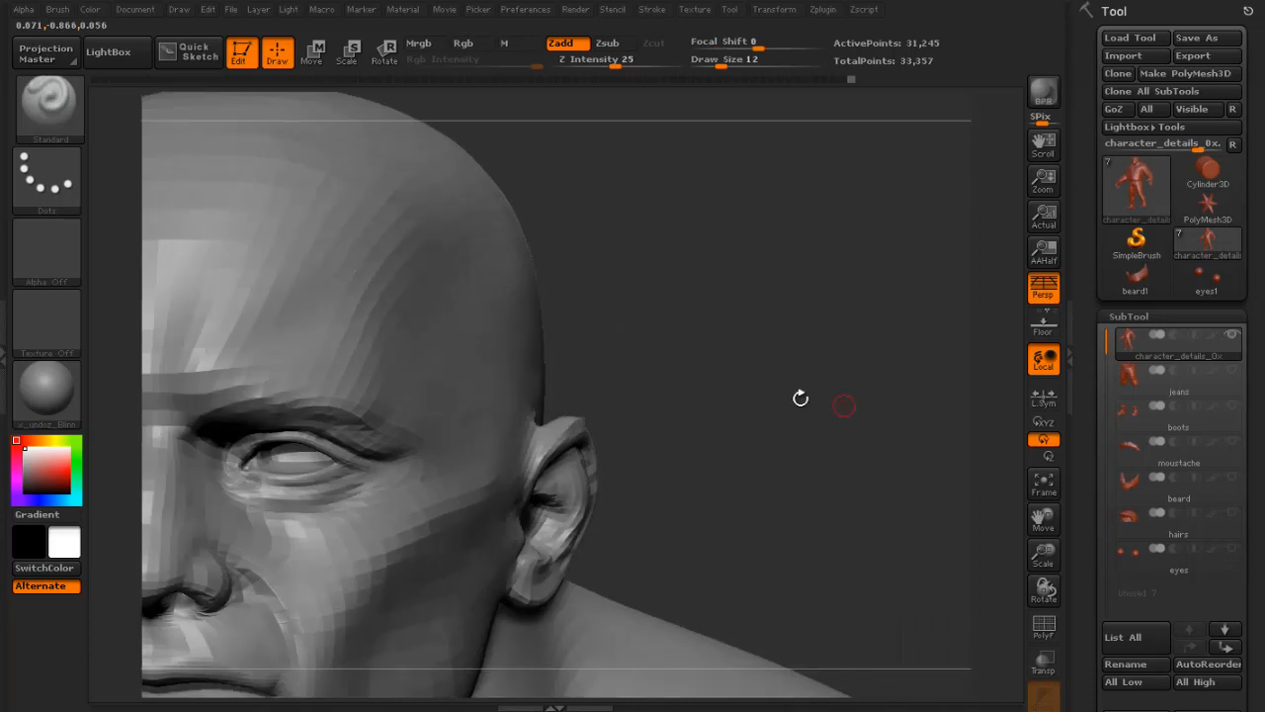
drag(668, 360, 539, 449)
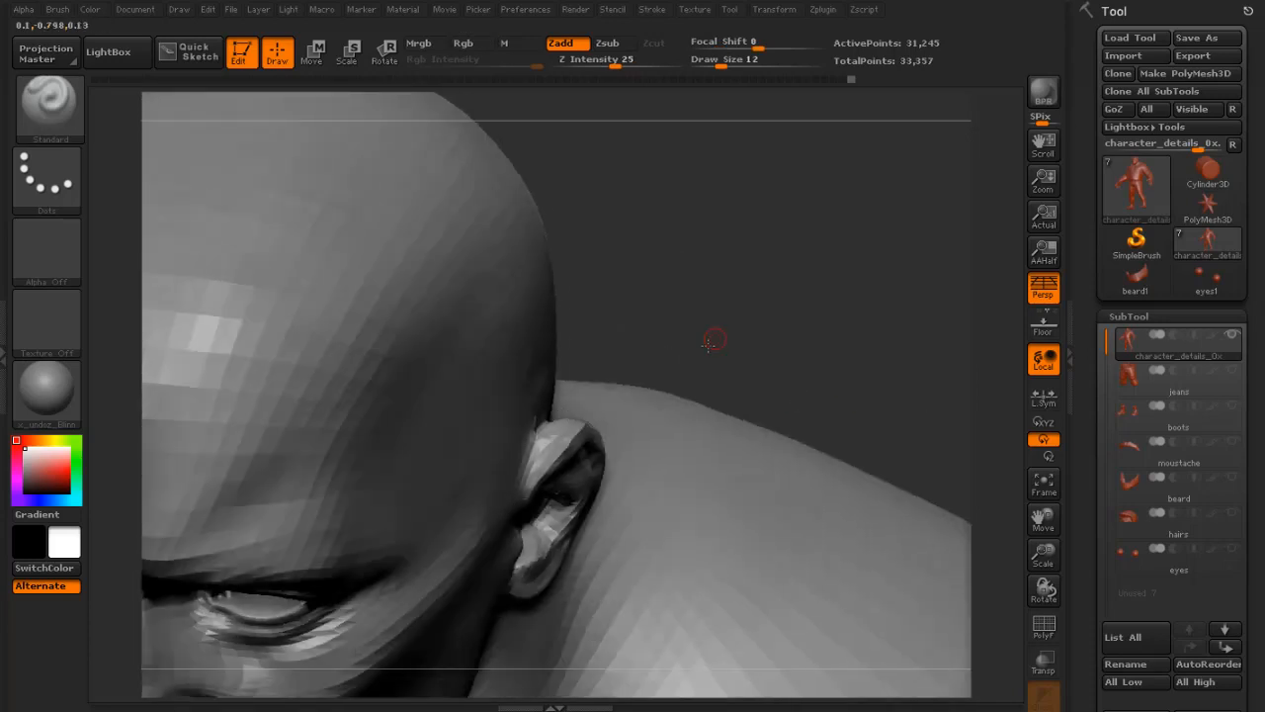
drag(710, 342, 579, 424)
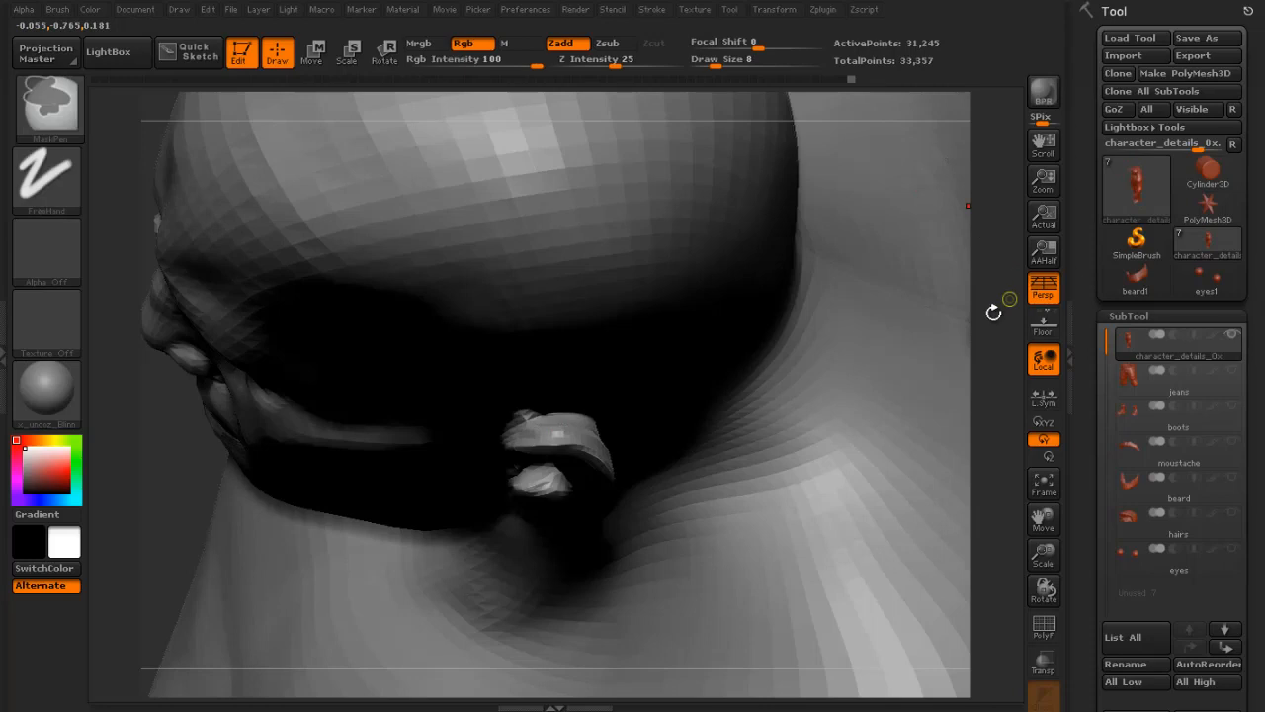
- Show the moustache, beard and hairs subtools together with the character's body
drag(992, 306, 934, 324)
key(f)
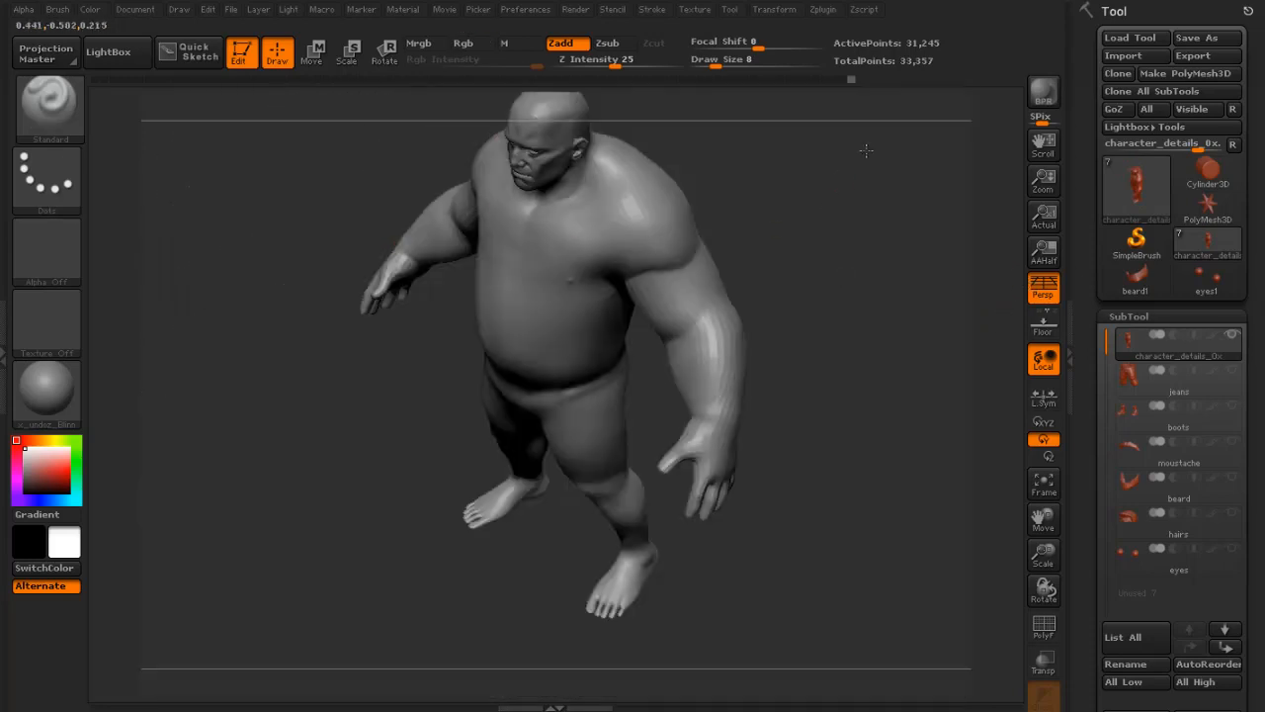
drag(867, 150, 890, 168)
alt+drag(890, 168, 754, 318)
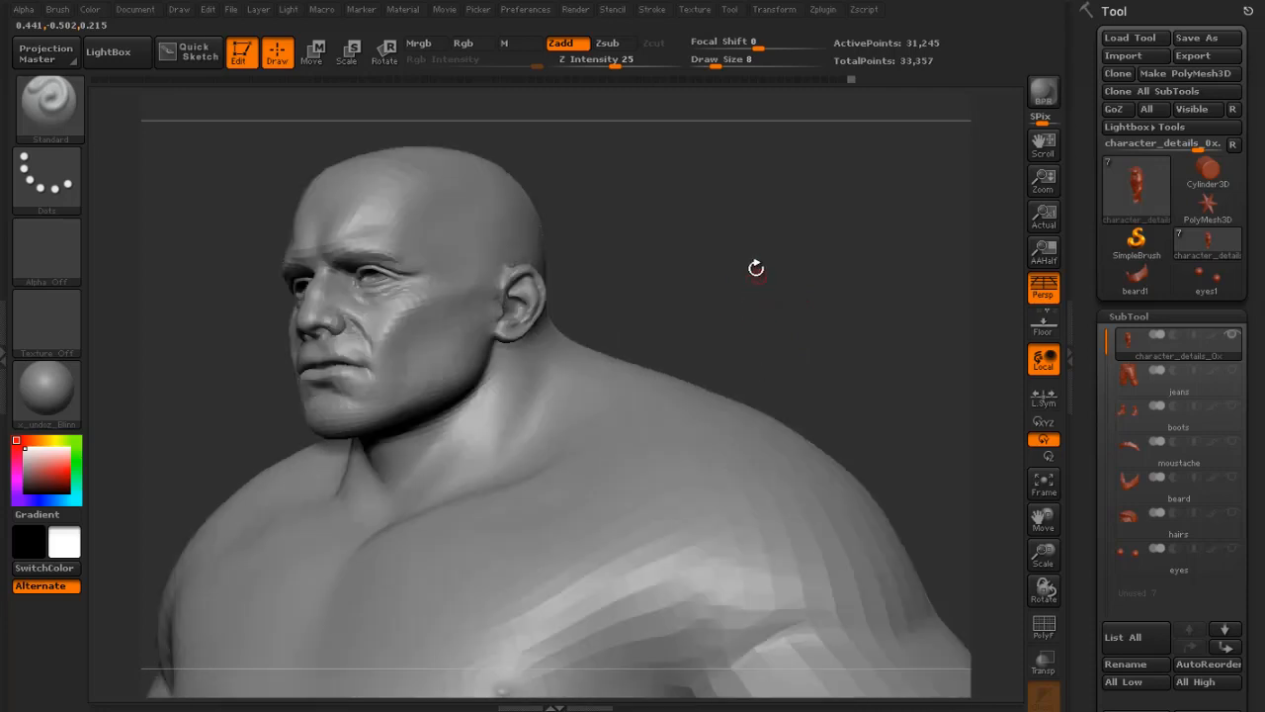
drag(756, 268, 1001, 328)
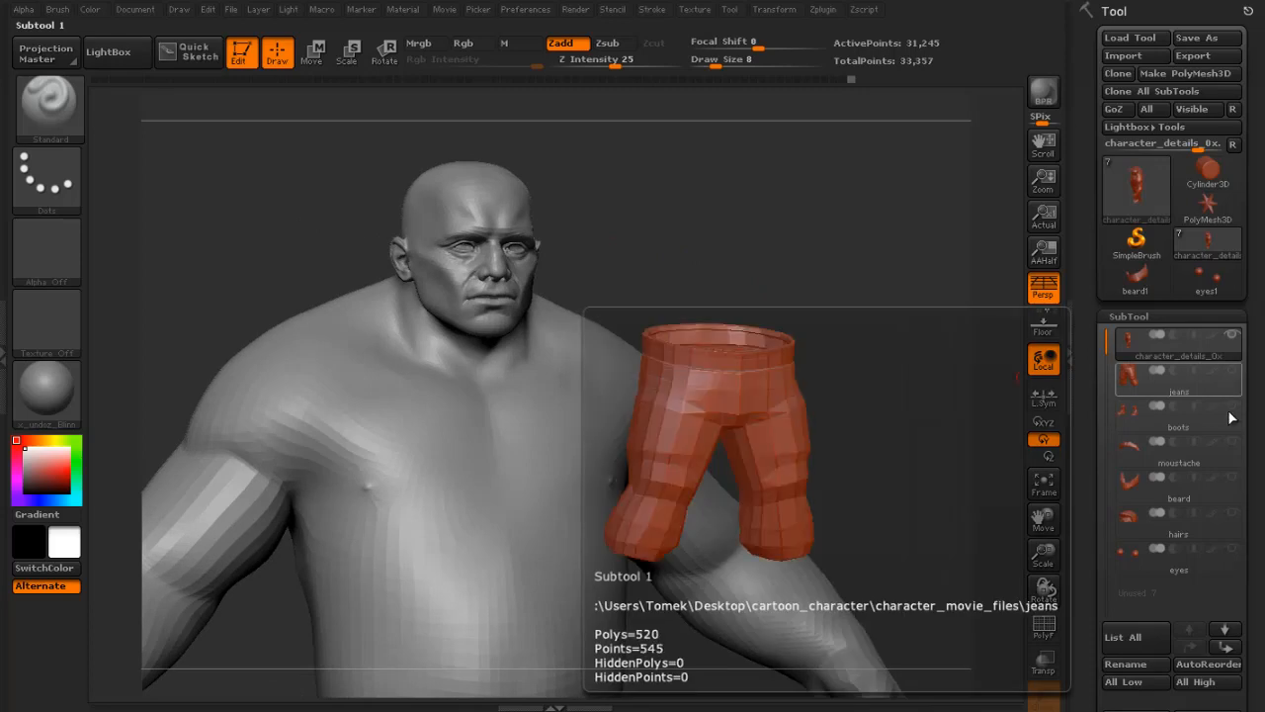
click(1231, 441)
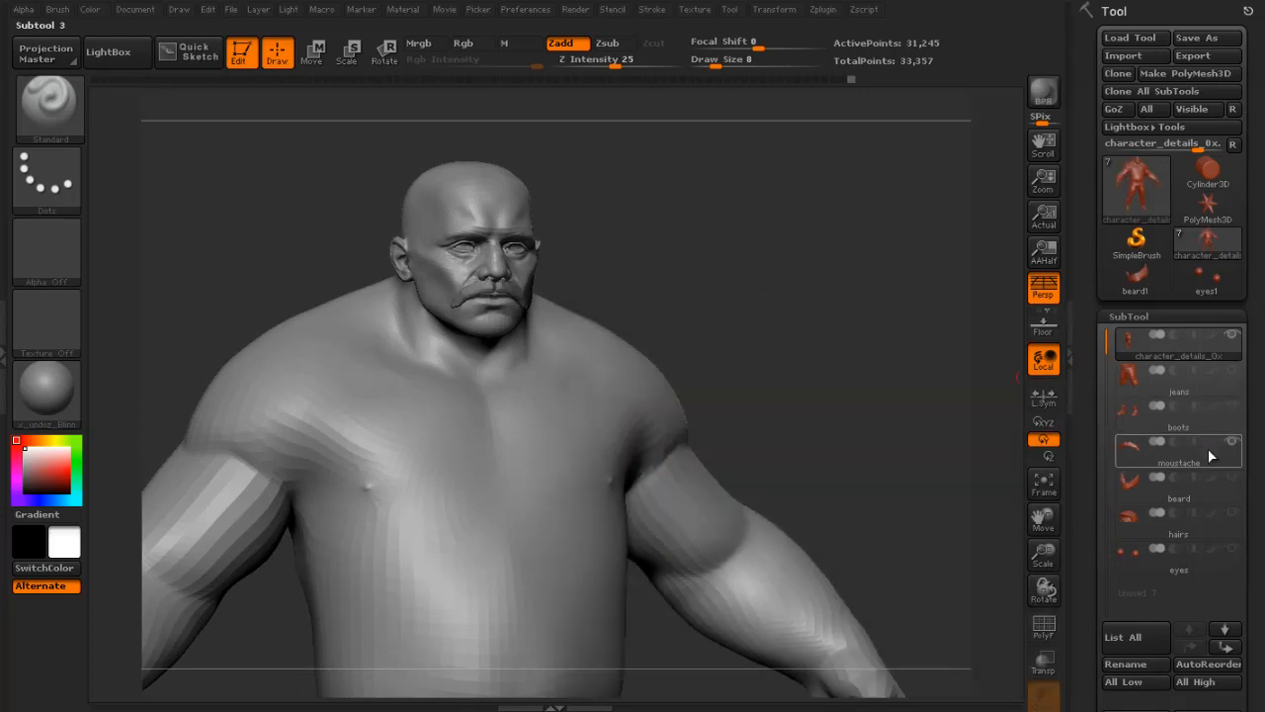
click(1231, 477)
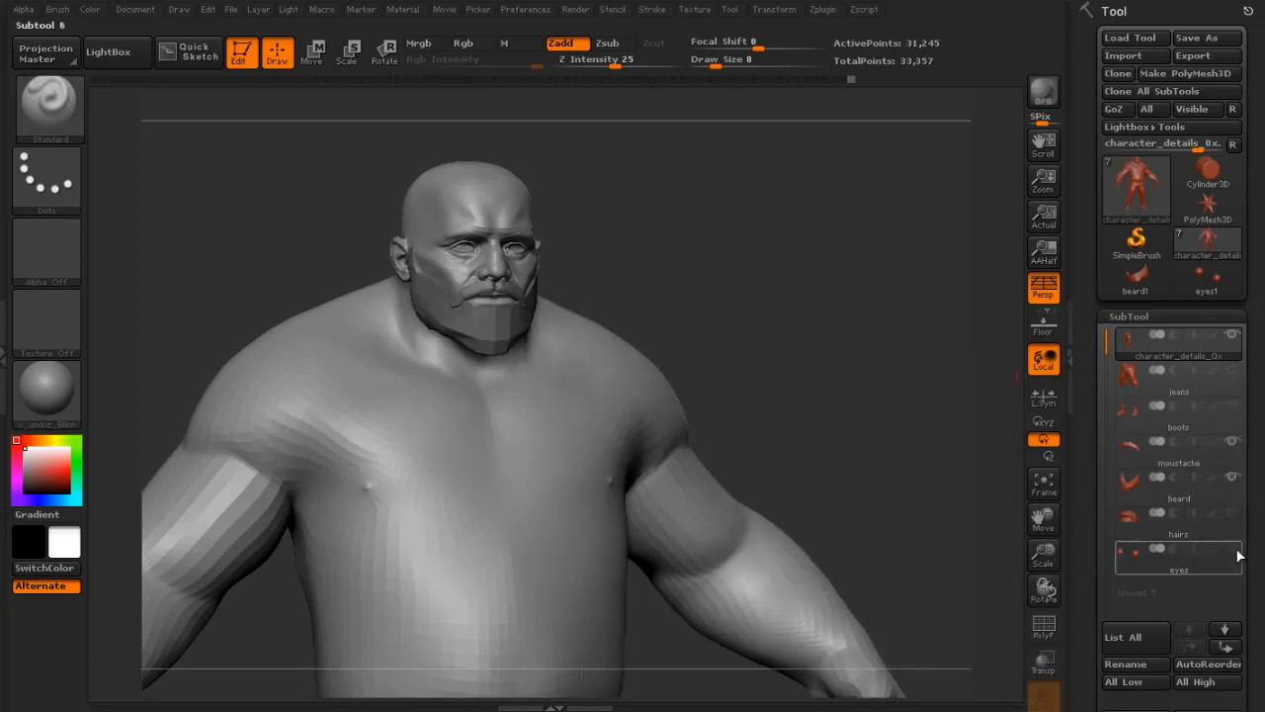
click(1231, 512)
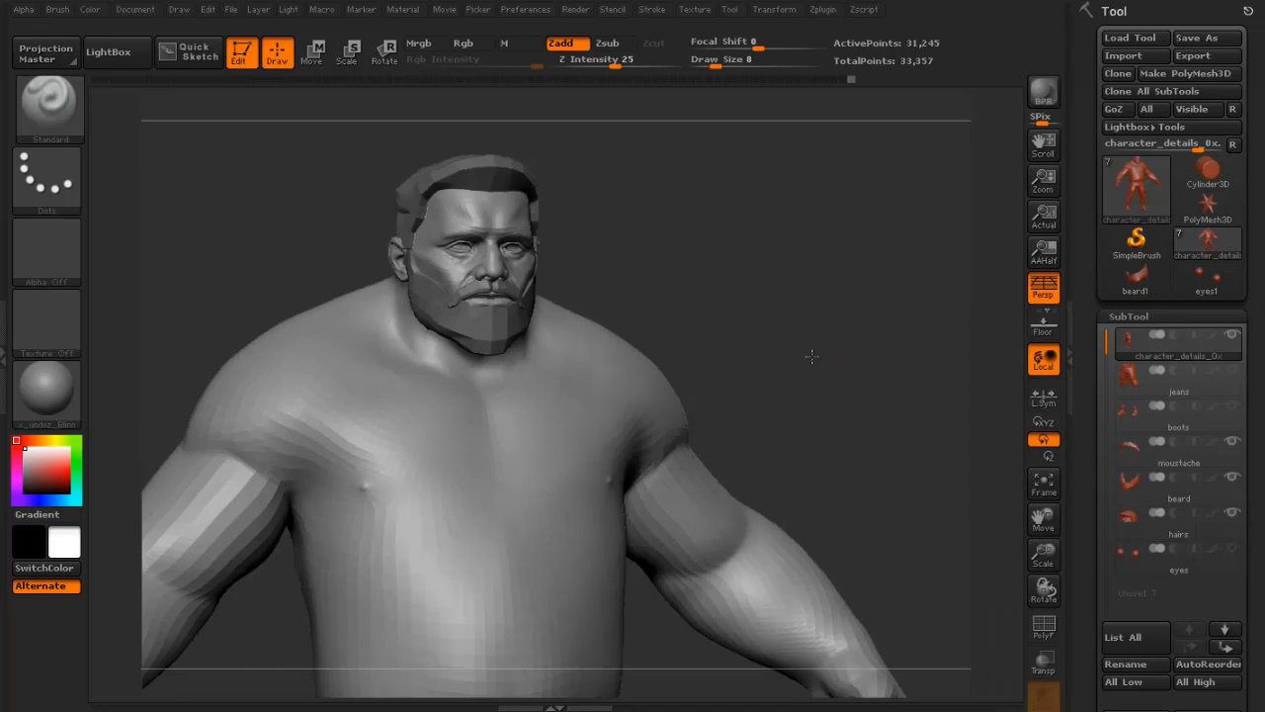
- Isolate the head, neck and inner shoulders of the body mesh, hiding the rest of the body
drag(814, 359, 777, 345)
key(f)
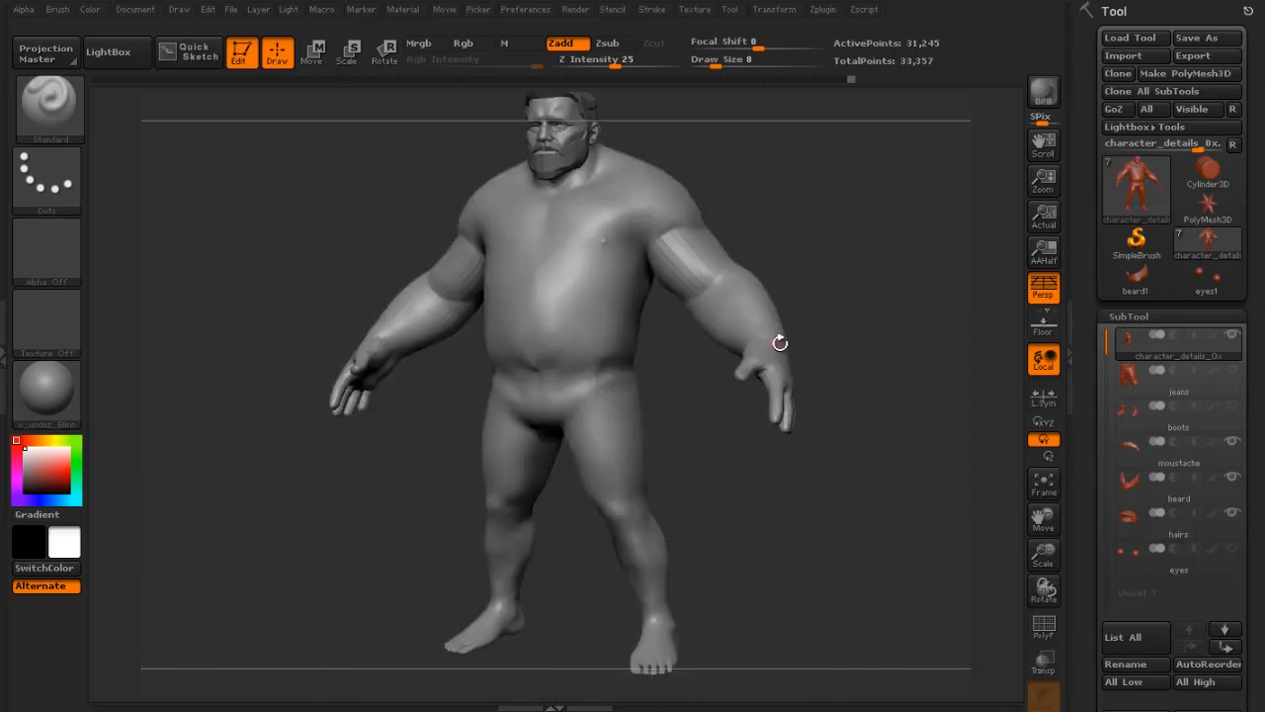
drag(748, 250, 807, 293)
drag(867, 241, 834, 356)
alt+drag(837, 179, 838, 469)
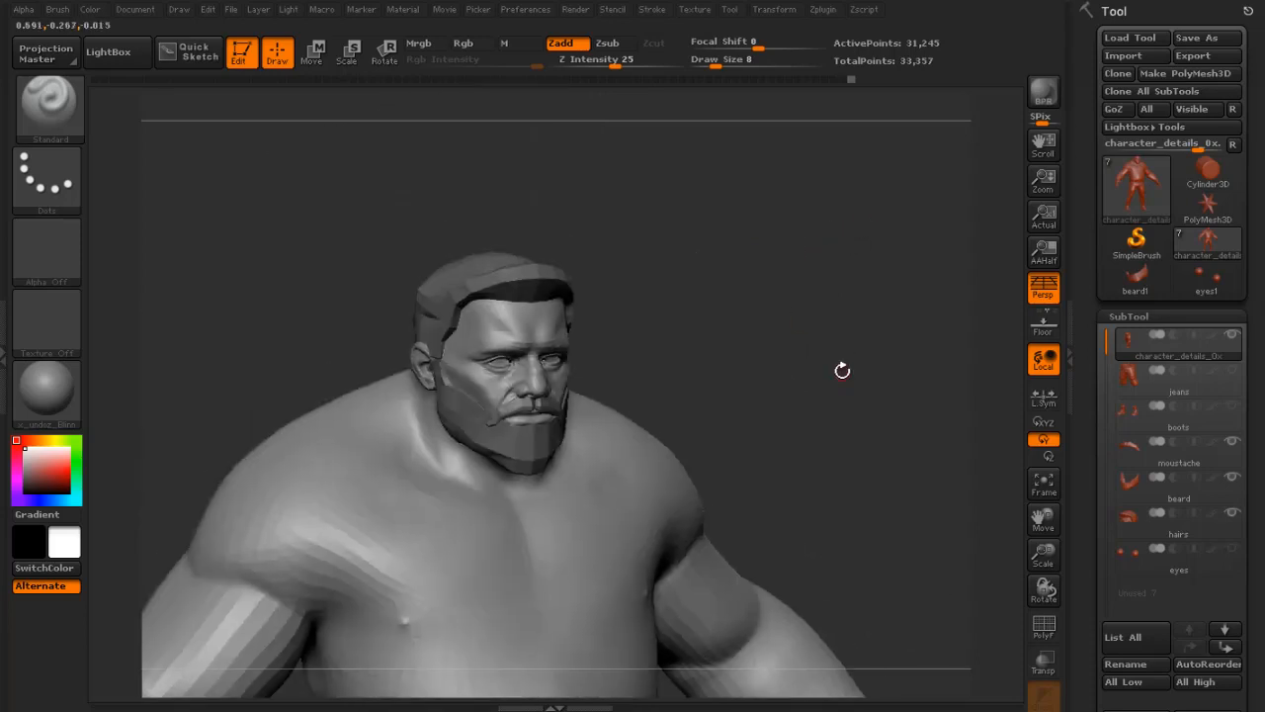
drag(841, 370, 824, 331)
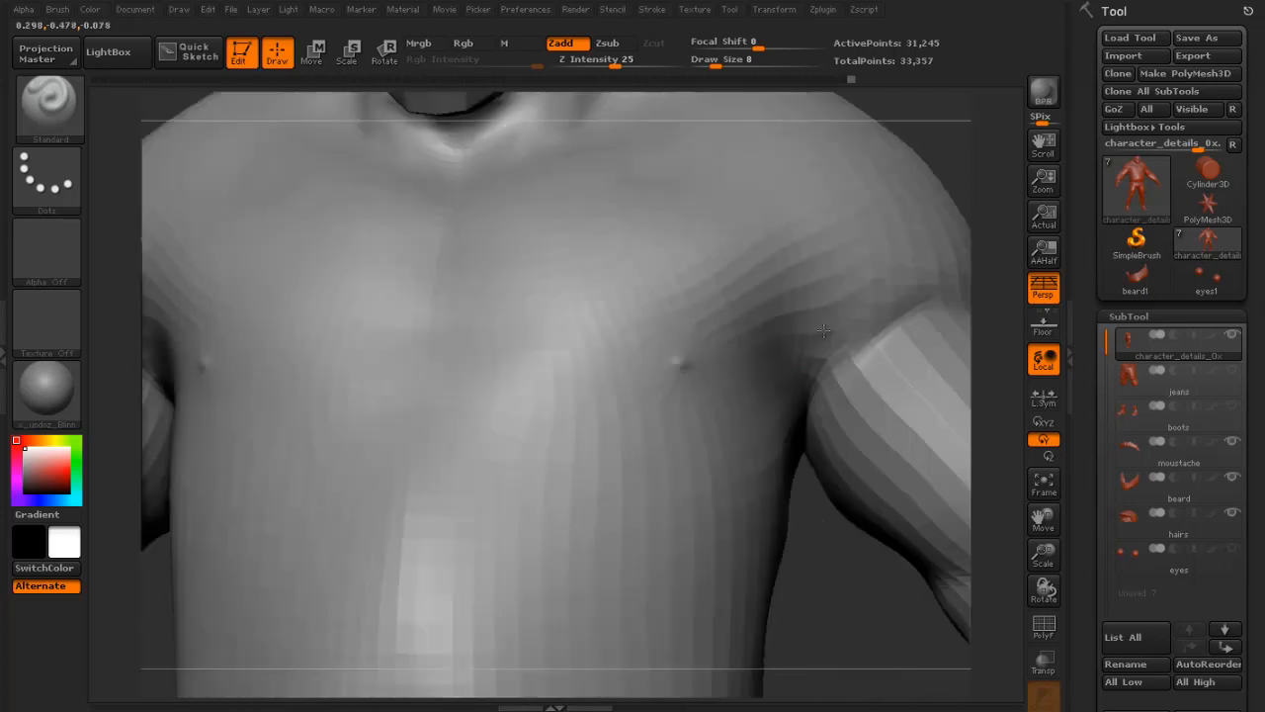
alt+drag(947, 186, 684, 292)
ctrl+shift+drag(263, 136, 674, 659)
alt+drag(788, 286, 881, 365)
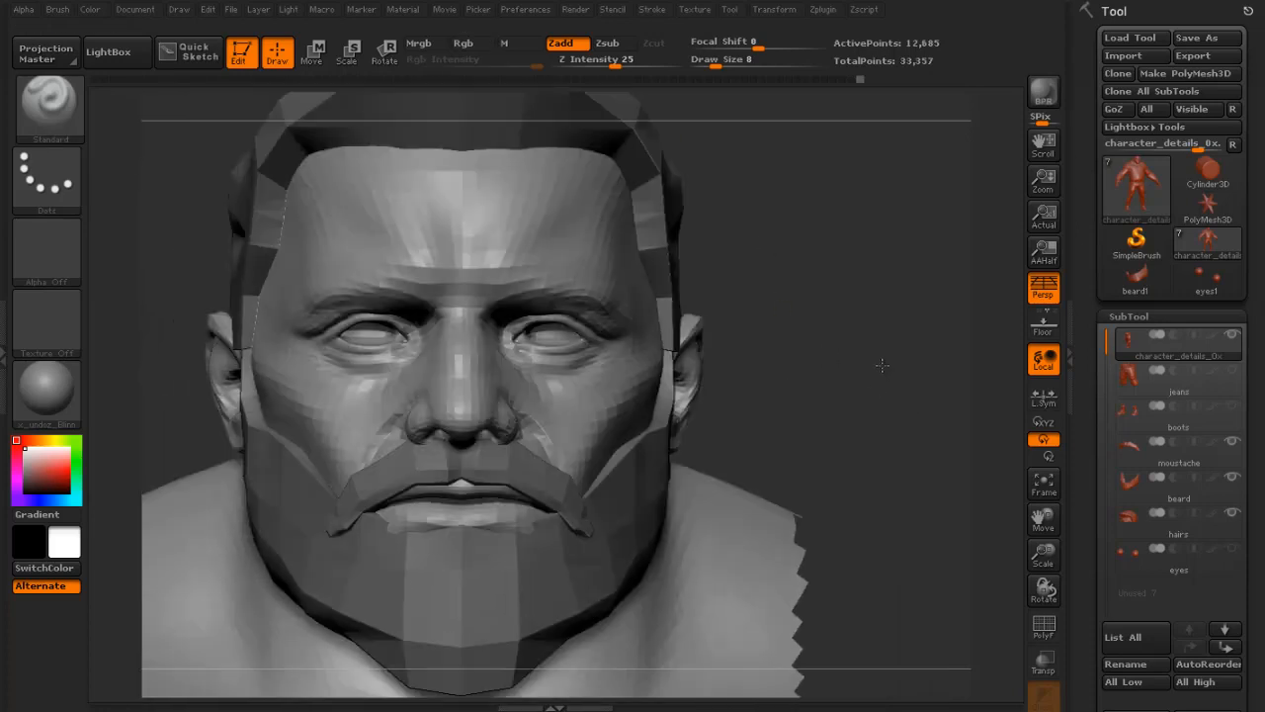
- Refine the brow and the skin around the eyes with the Standard brush, reducing the draw size from 16 to 12
drag(751, 361, 796, 350)
key(s)
mouse_move(522, 270)
mouse_down()
mouse_move(546, 272)
mouse_move(441, 275)
mouse_up()
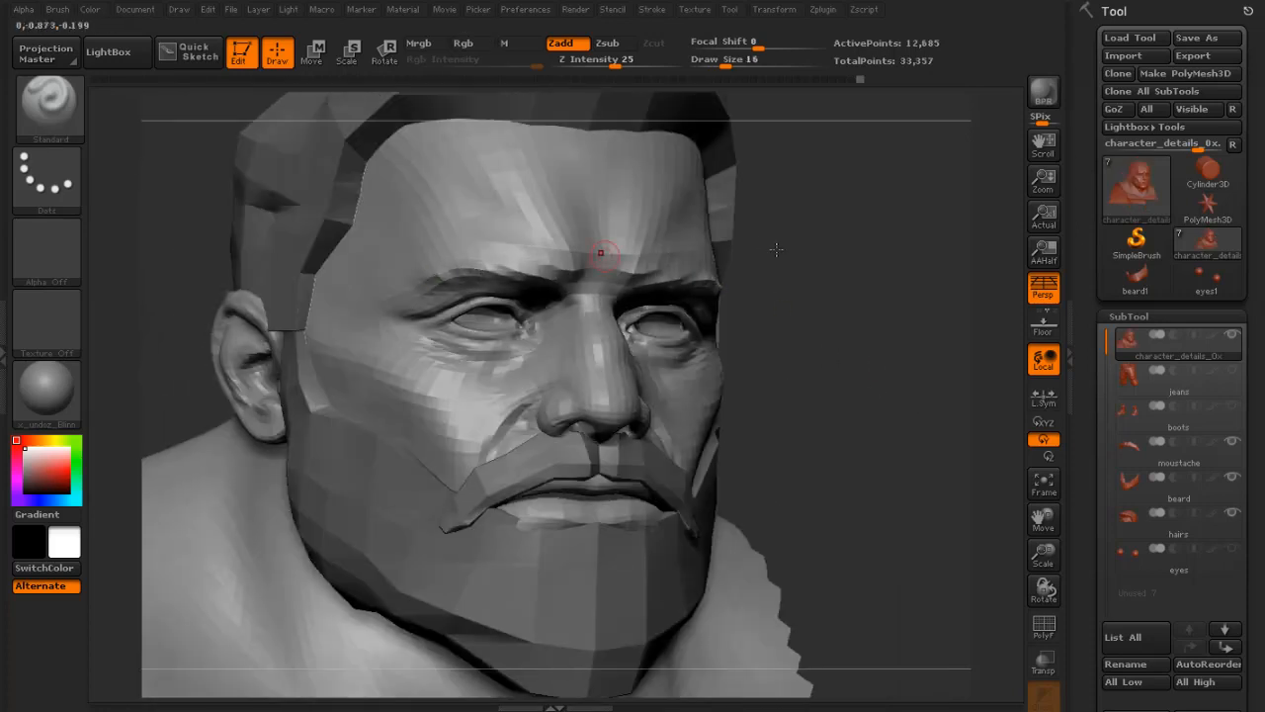
mouse_move(854, 284)
mouse_down()
mouse_move(744, 277)
mouse_move(772, 269)
mouse_up()
key(s)
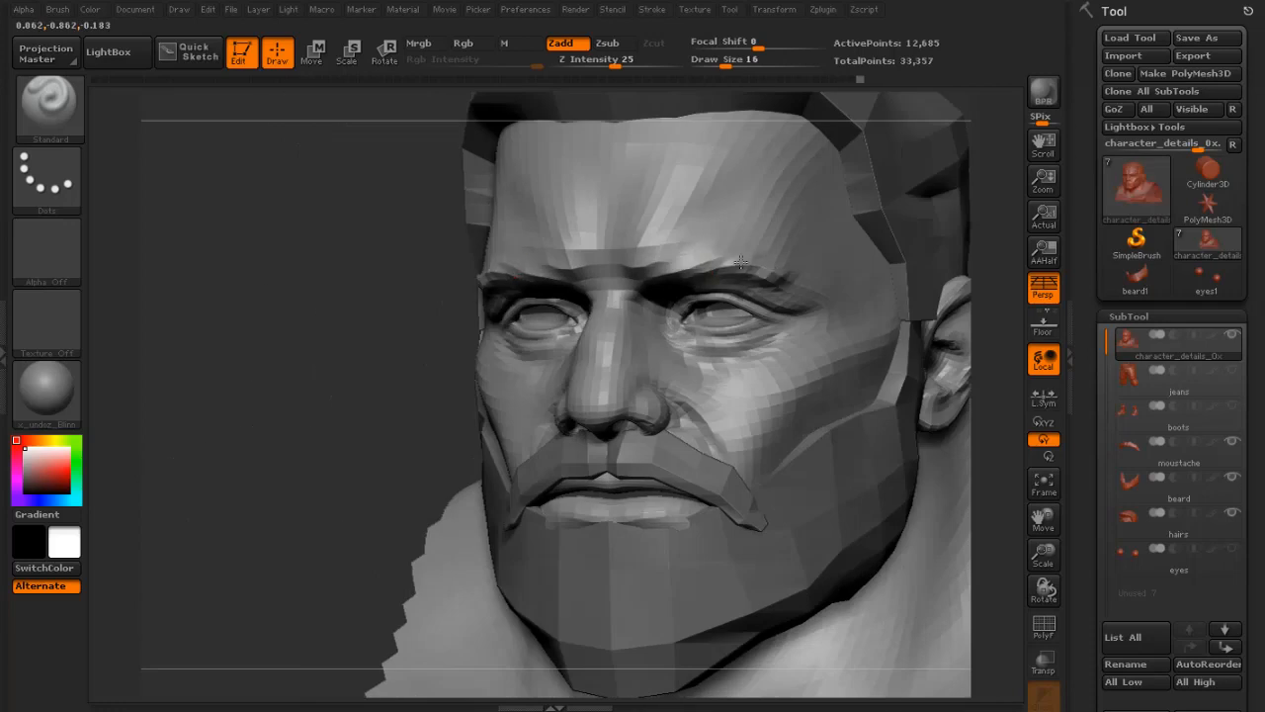
drag(345, 366, 604, 280)
drag(920, 361, 806, 345)
key(s)
drag(836, 330, 841, 330)
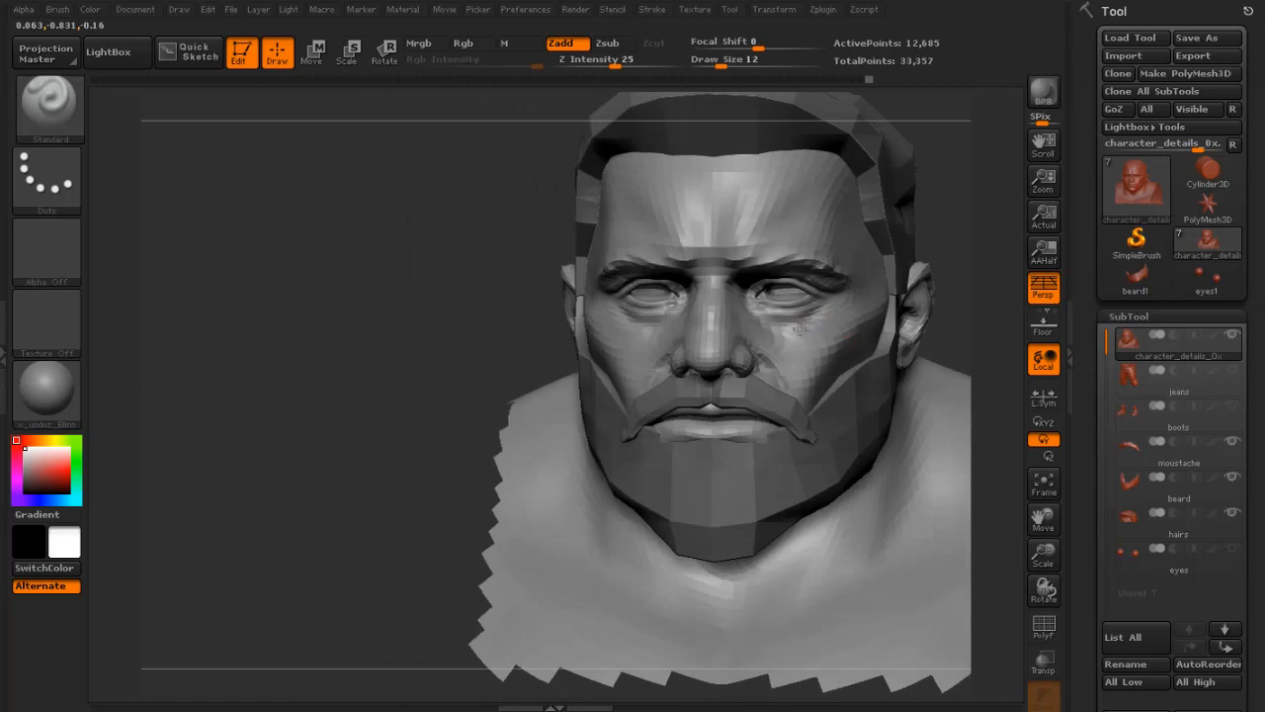
- Soften the bags under the eyes and the upper cheeks beside the nose at draw sizes 9 to 12
key(bracketleft)
key(shift)
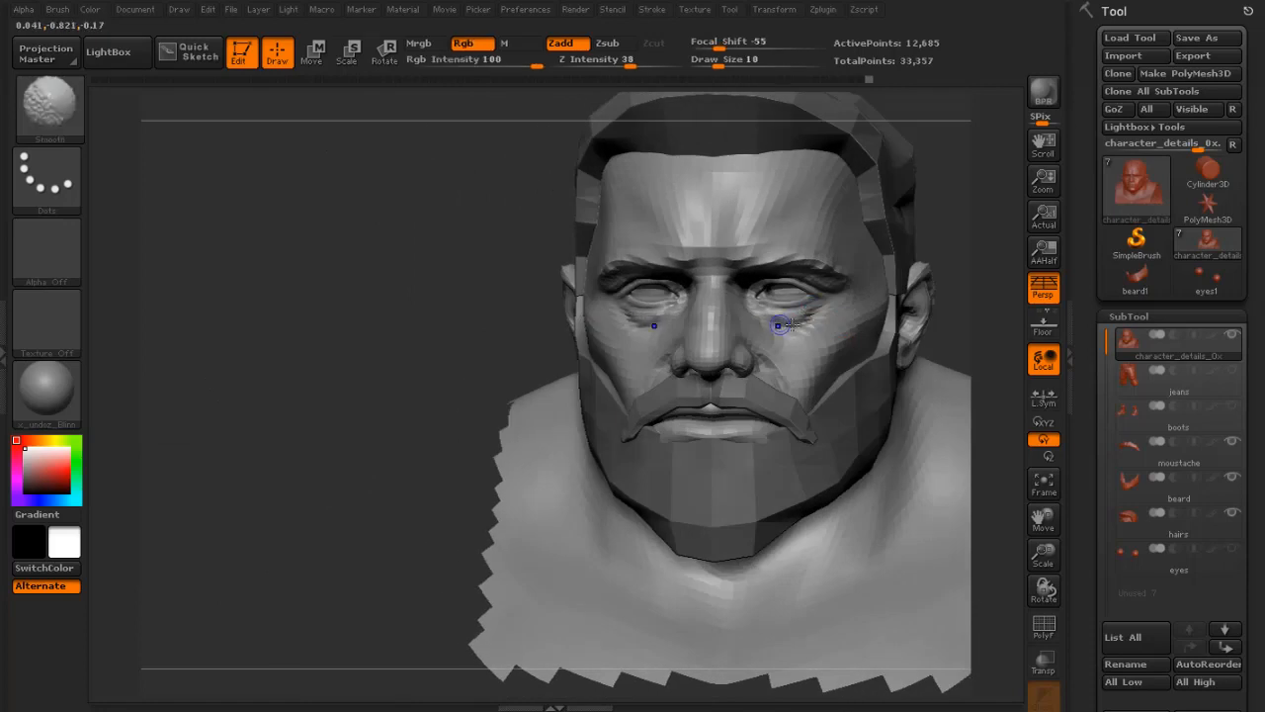
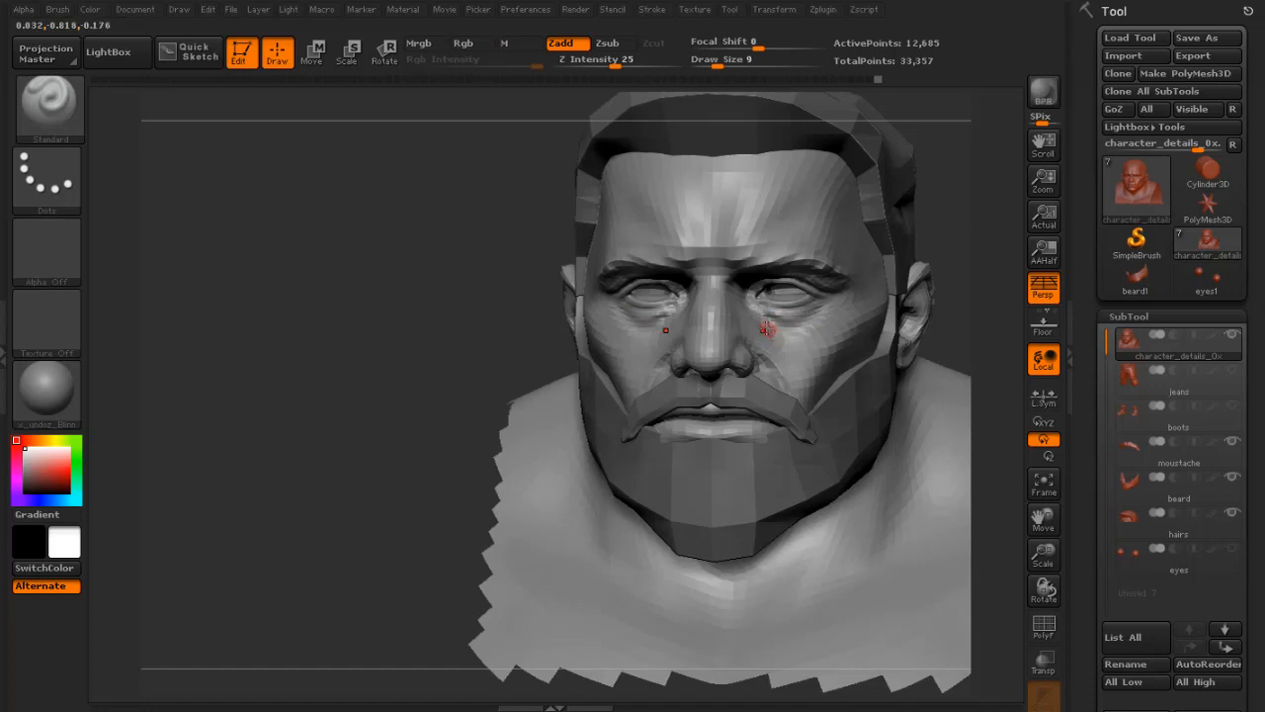
right_drag(610, 386, 565, 362)
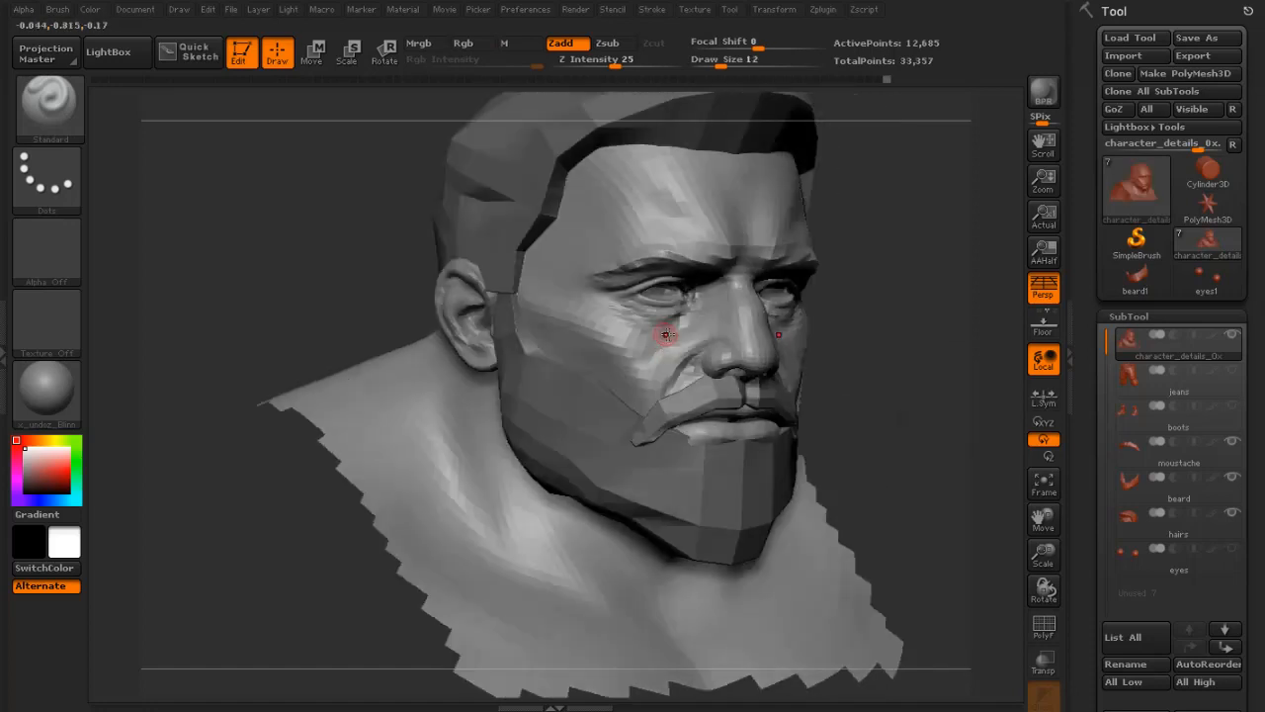
shift+drag(676, 332, 657, 376)
- Define the fold between the nostril and cheek above the moustache with the Standard brush at draw size 14, smoothing its edges
mouse_move(969, 402)
mouse_down()
mouse_move(937, 409)
mouse_move(929, 440)
mouse_up()
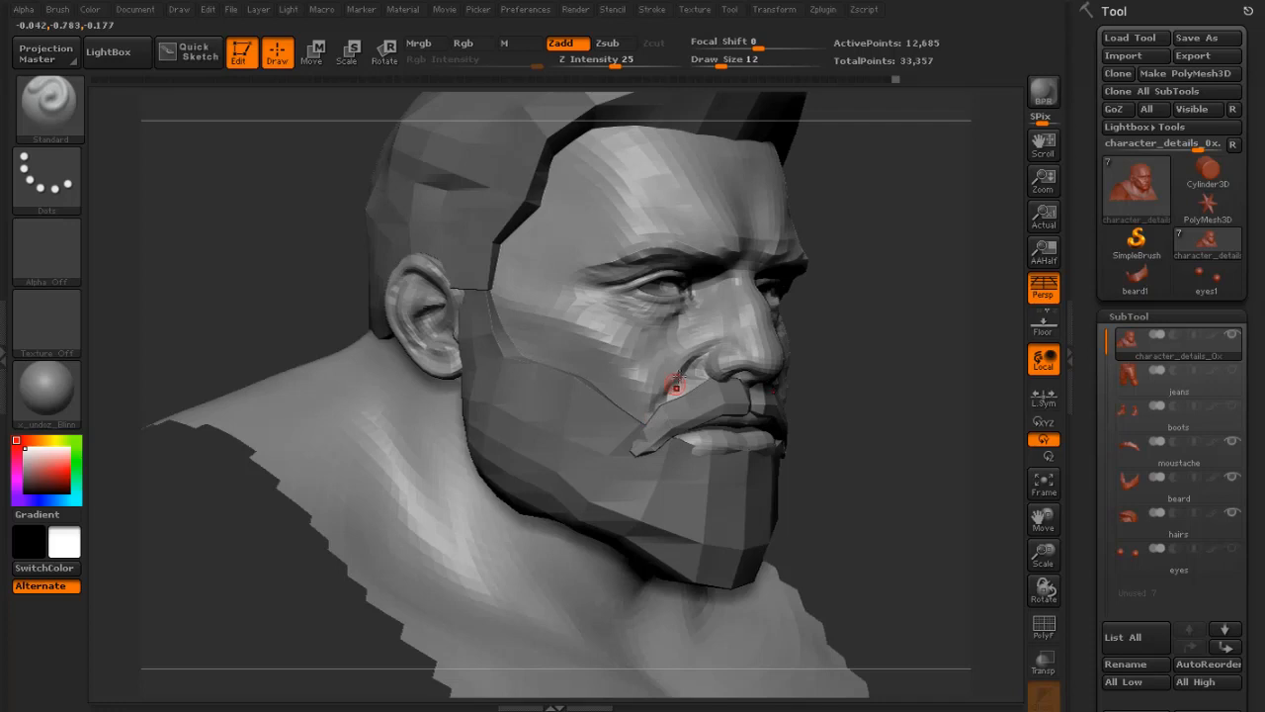
key(shift)
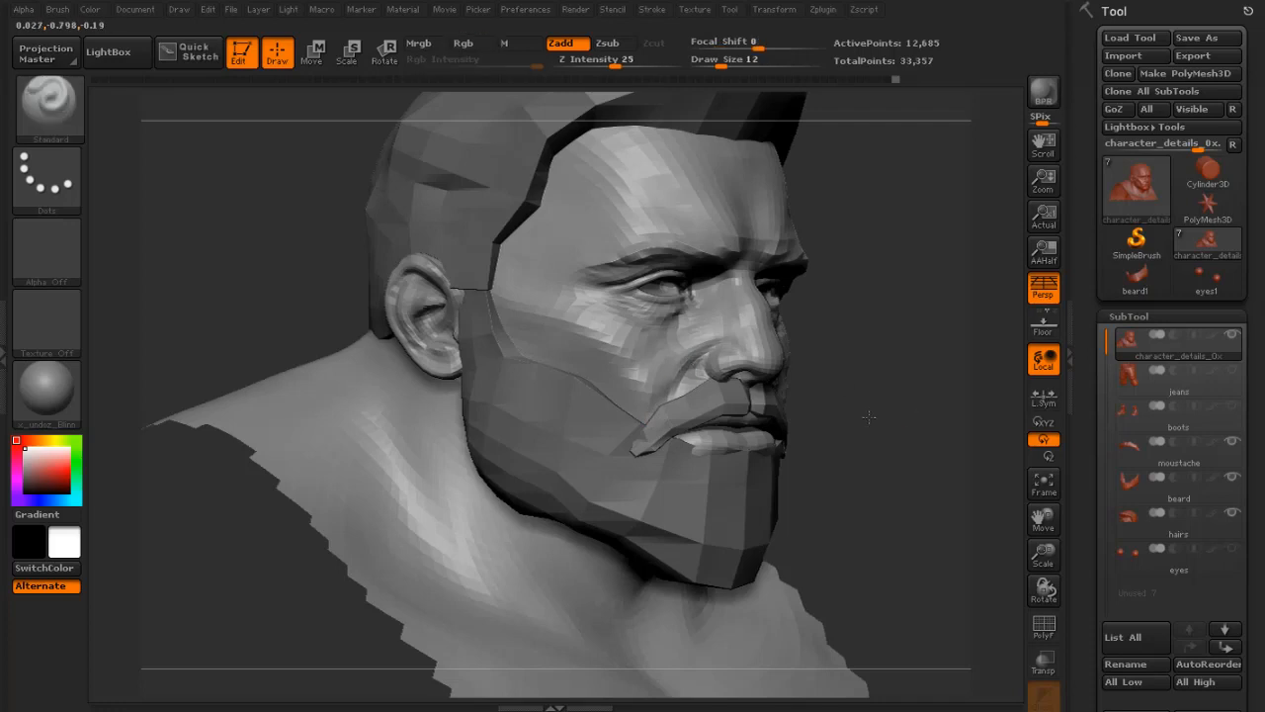
right_drag(695, 358, 815, 383)
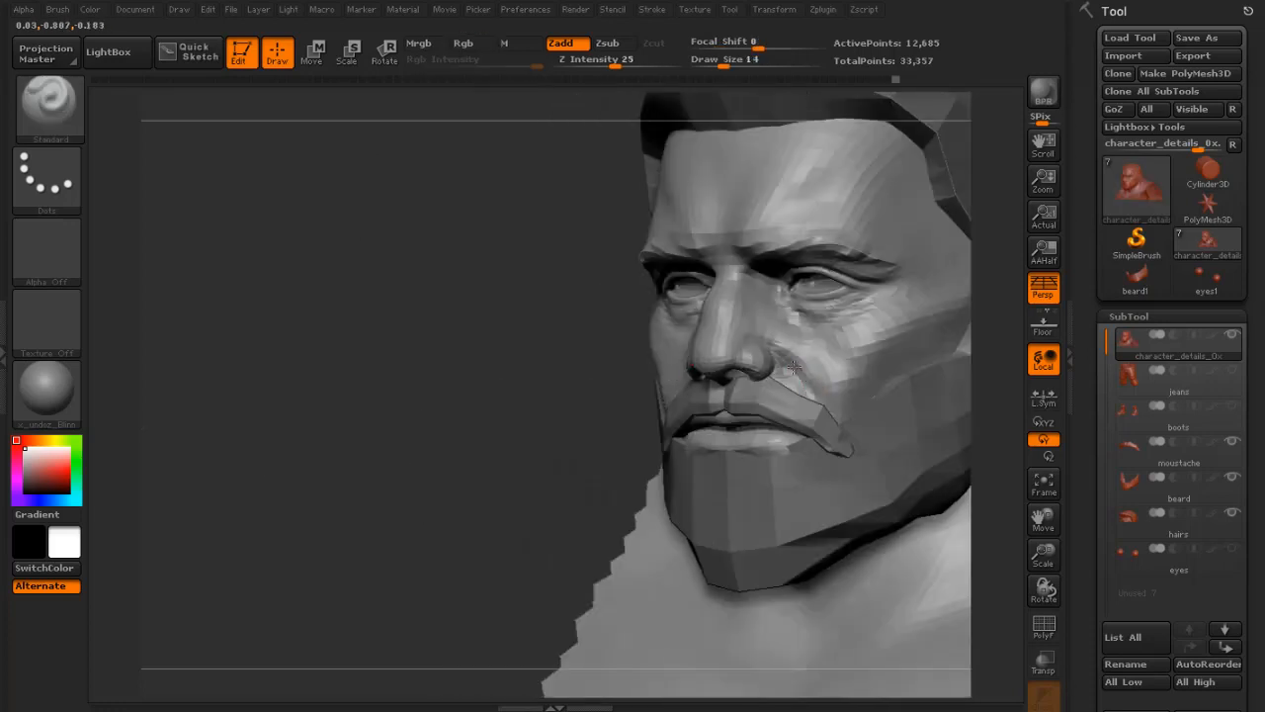
key(shift)
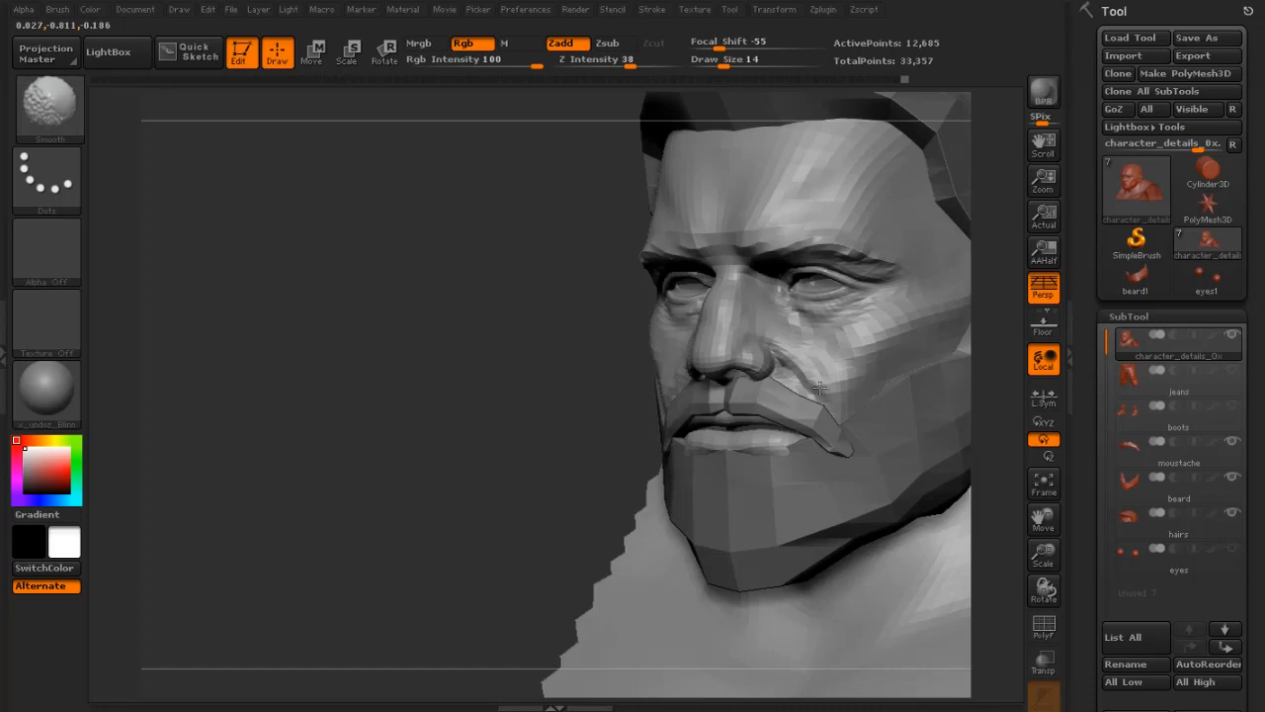
key(shift)
drag(405, 435, 650, 429)
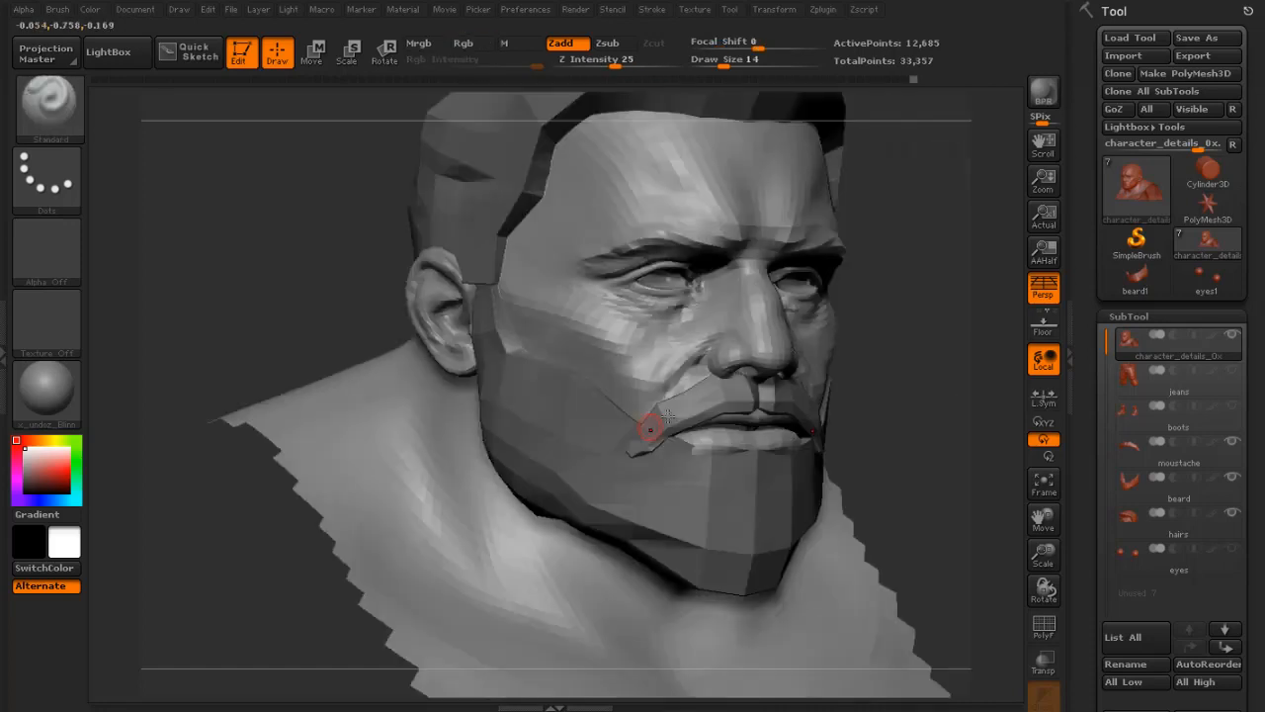
key(shift)
key(shift)
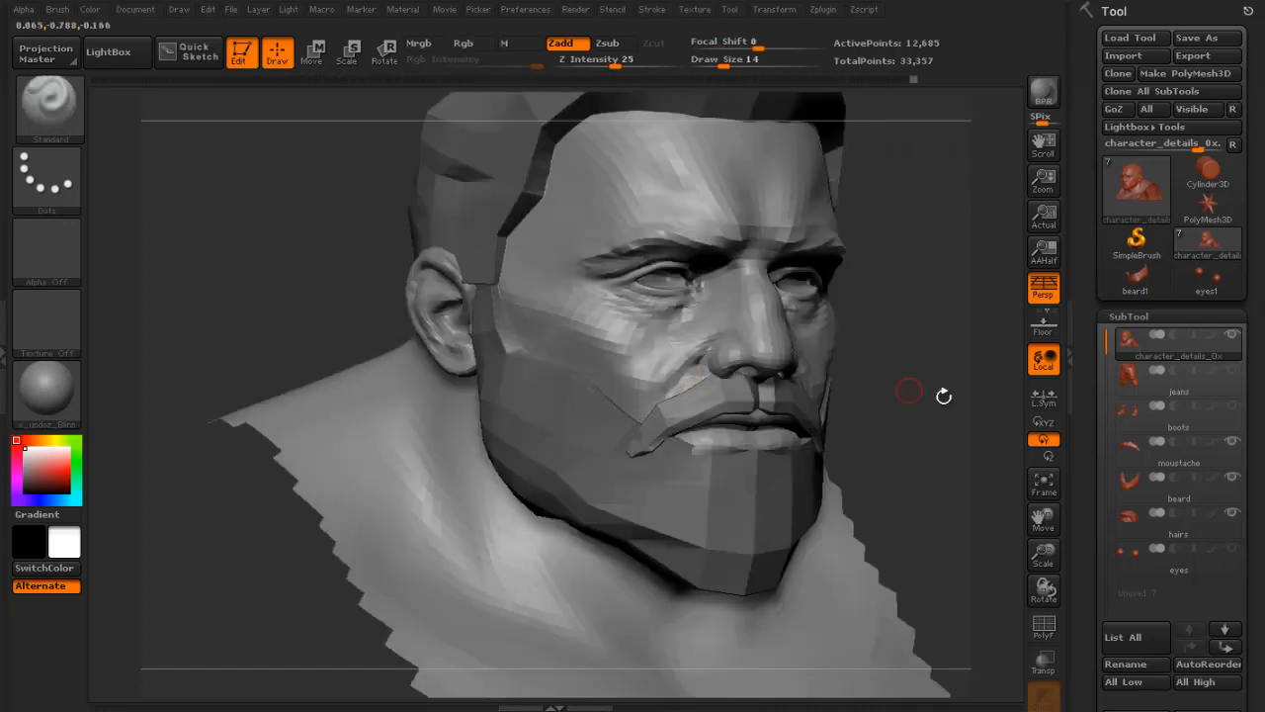
- Adjust the lower cheek beside the moustache tip with the Move brush, smoothing it at draw size 25
mouse_move(908, 393)
mouse_down()
mouse_move(936, 392)
mouse_move(438, 486)
mouse_move(465, 452)
mouse_up()
click(56, 114)
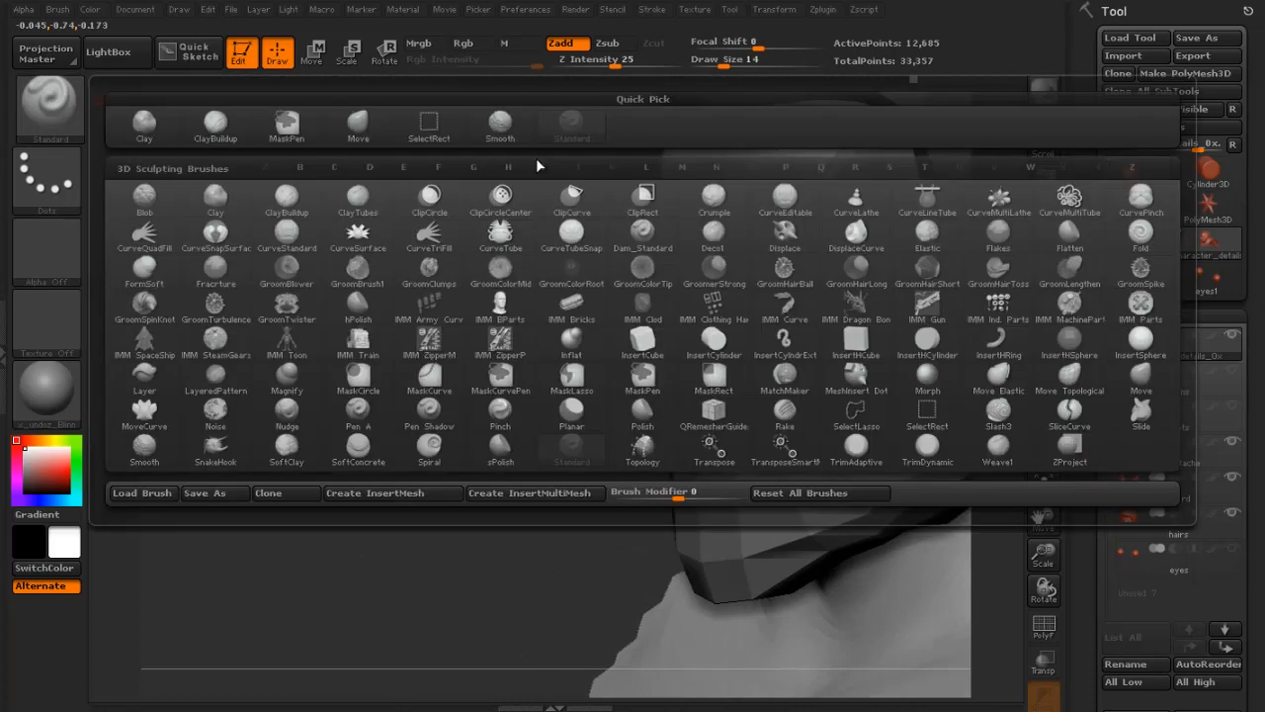
click(360, 135)
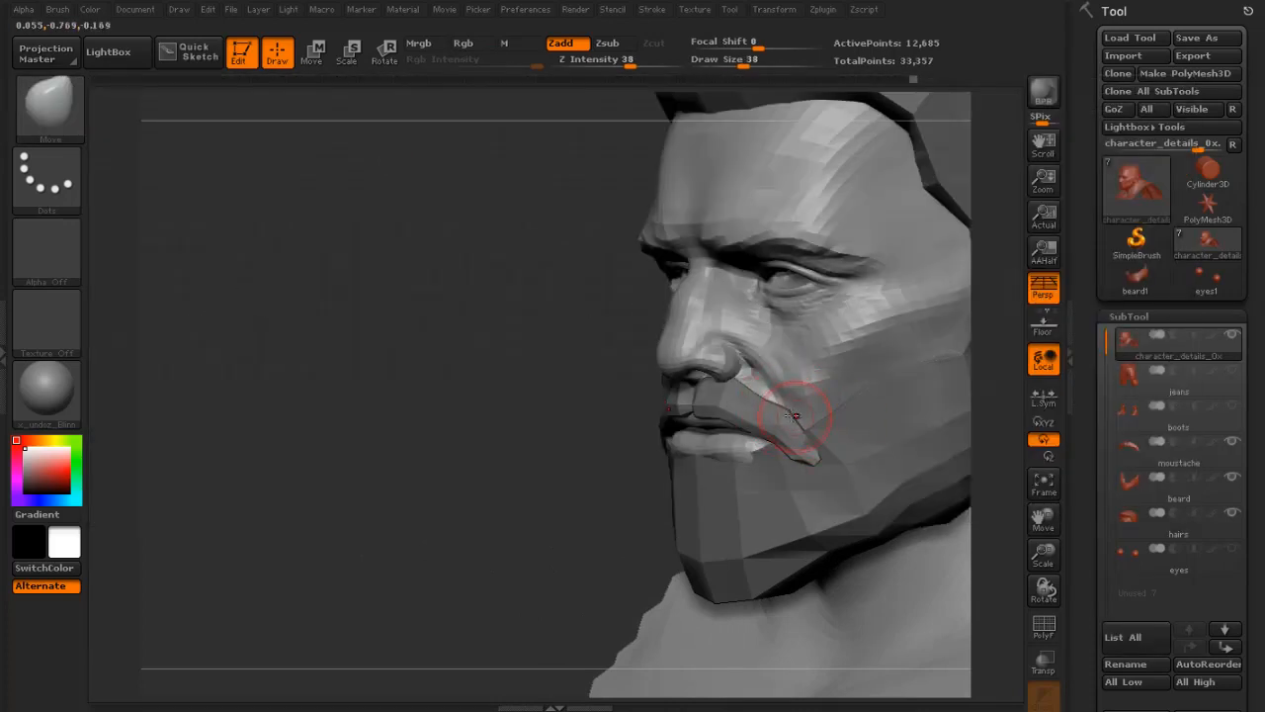
drag(584, 461, 890, 450)
key([)
mouse_move(613, 396)
shift+mouse_down()
mouse_move(582, 410)
mouse_move(593, 407)
shift+mouse_up()
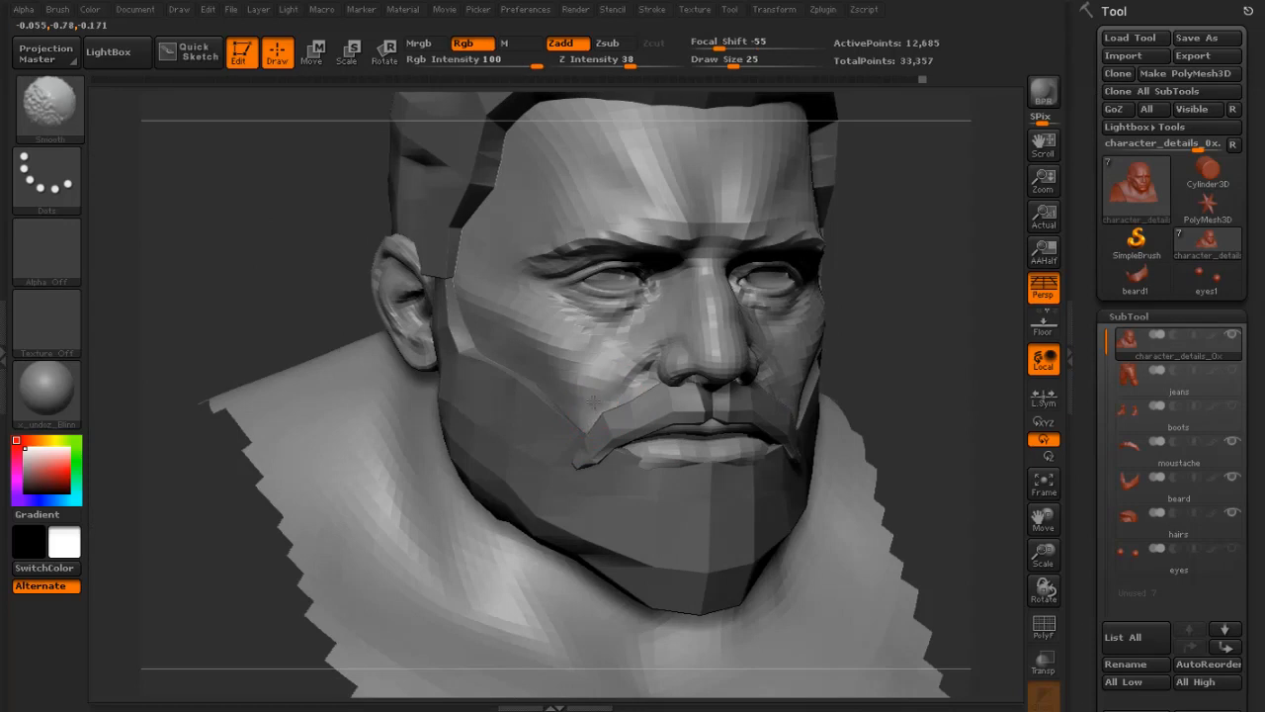
- Smooth the cheek above the junction of moustache and beard at draw size 16
drag(932, 345, 682, 400)
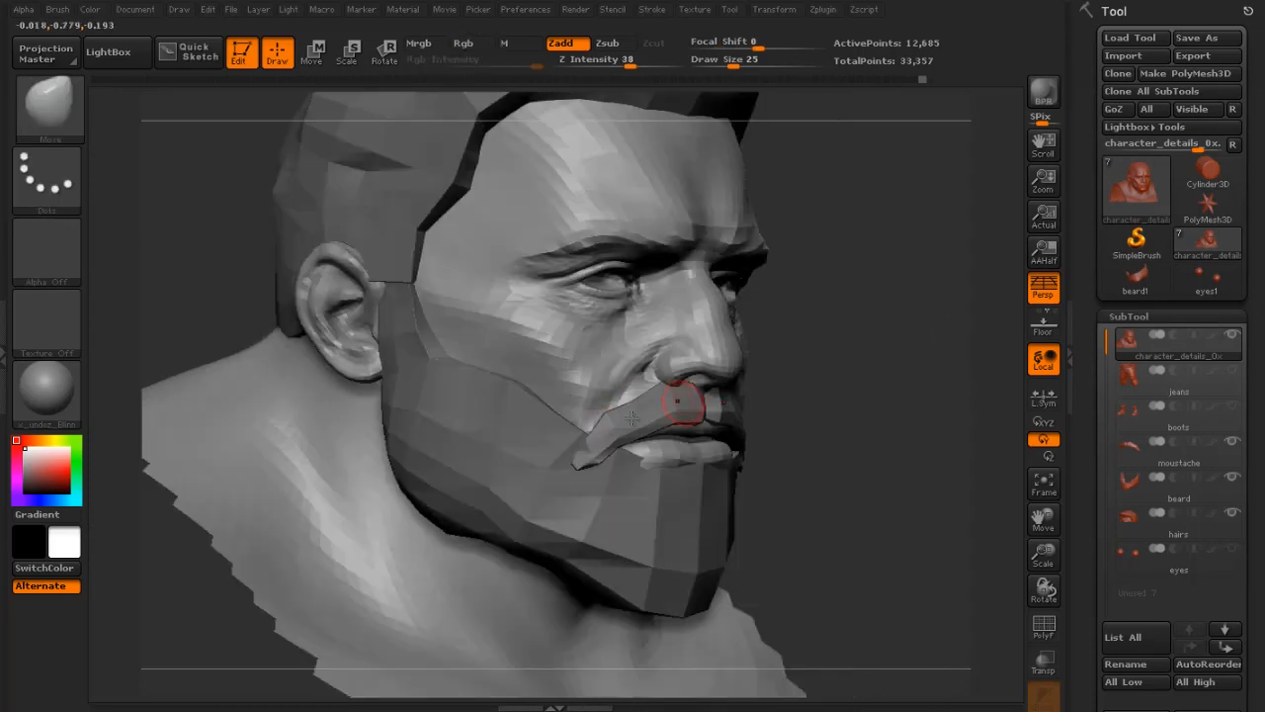
key([)
key(shift)
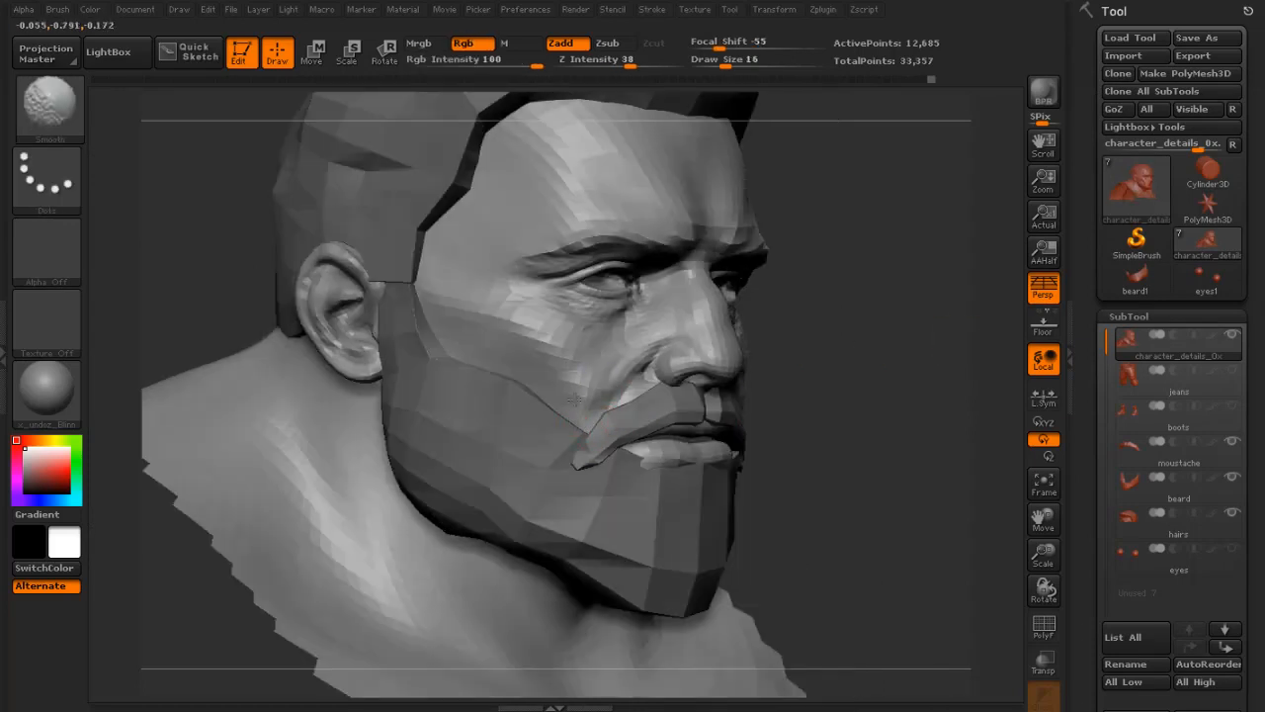
drag(909, 359, 833, 382)
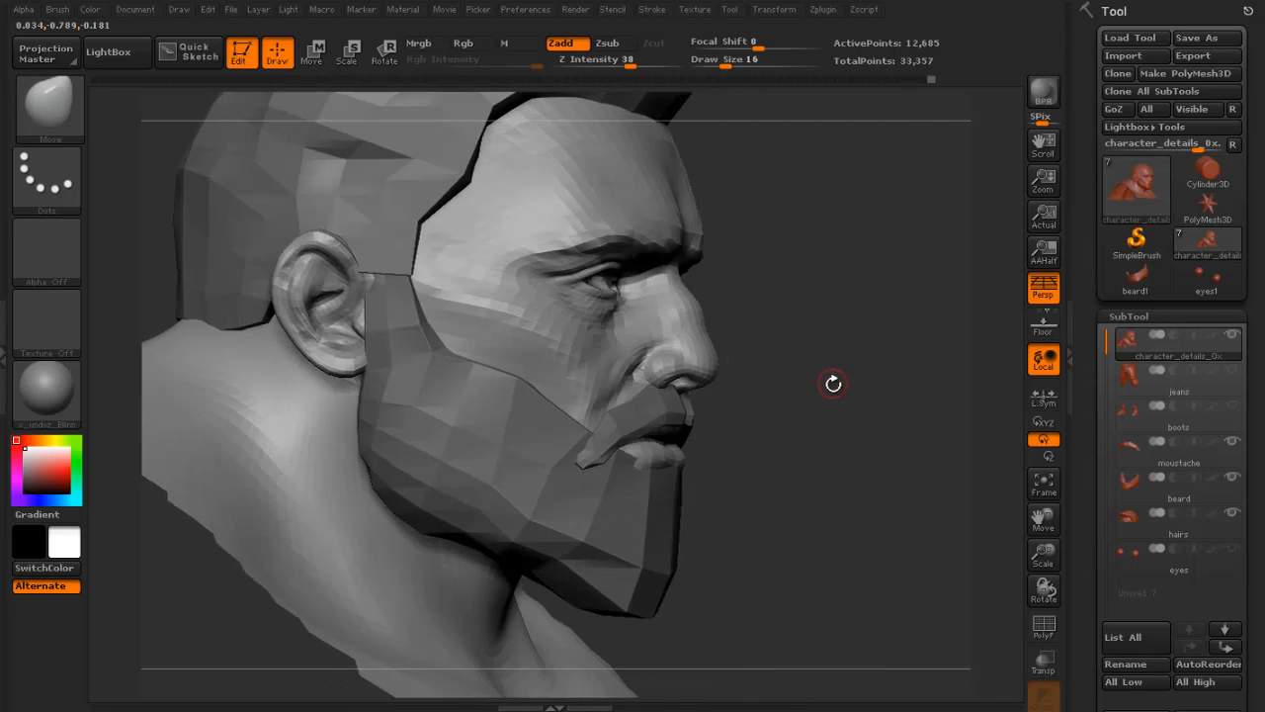
- Build up the cheek fold above the moustache with the Clay brush at draw sizes 23 and 28
alt+drag(852, 441, 846, 484)
click(83, 134)
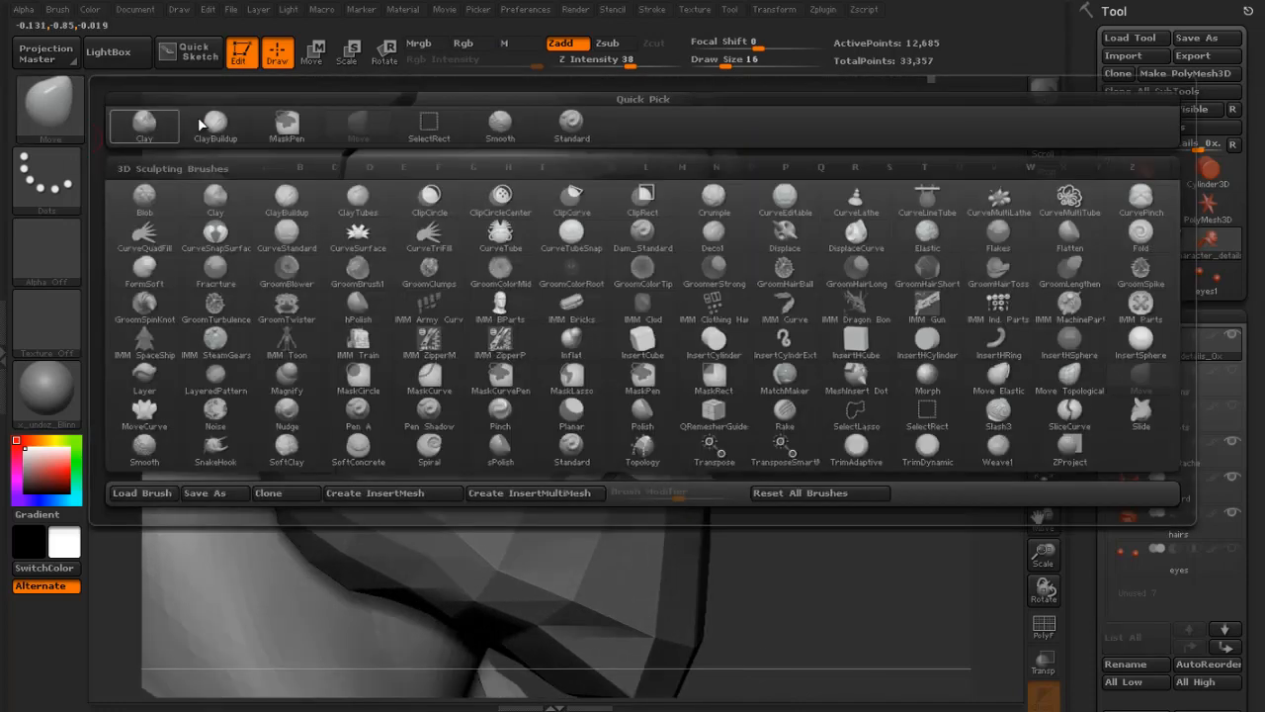
click(248, 175)
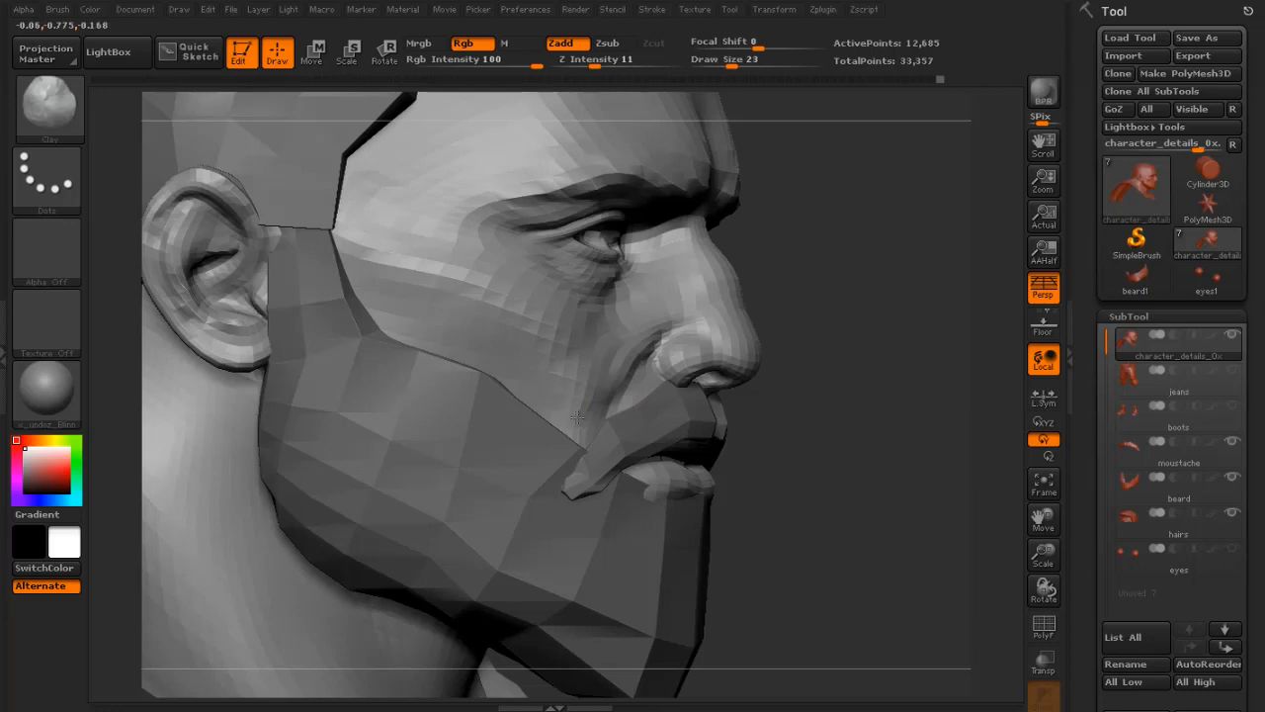
drag(824, 392, 626, 395)
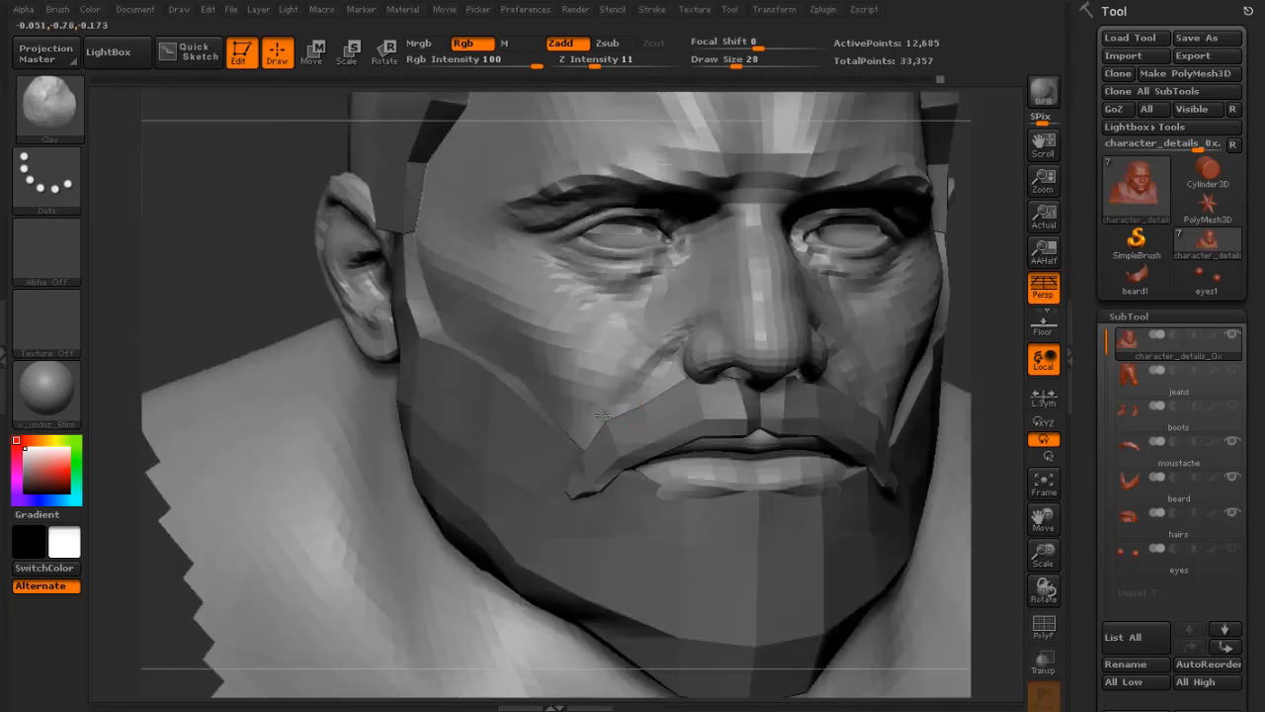
drag(263, 306, 381, 316)
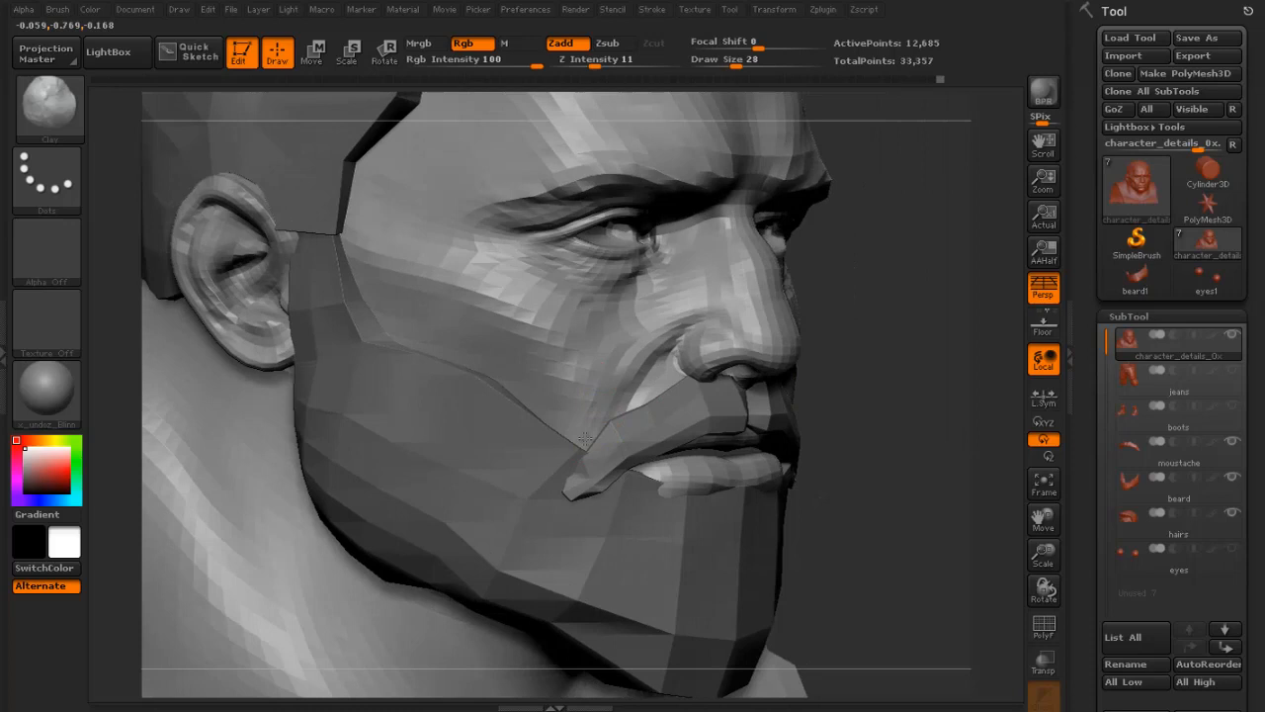
drag(923, 413, 926, 409)
key(bracketleft)
key(bracketleft)
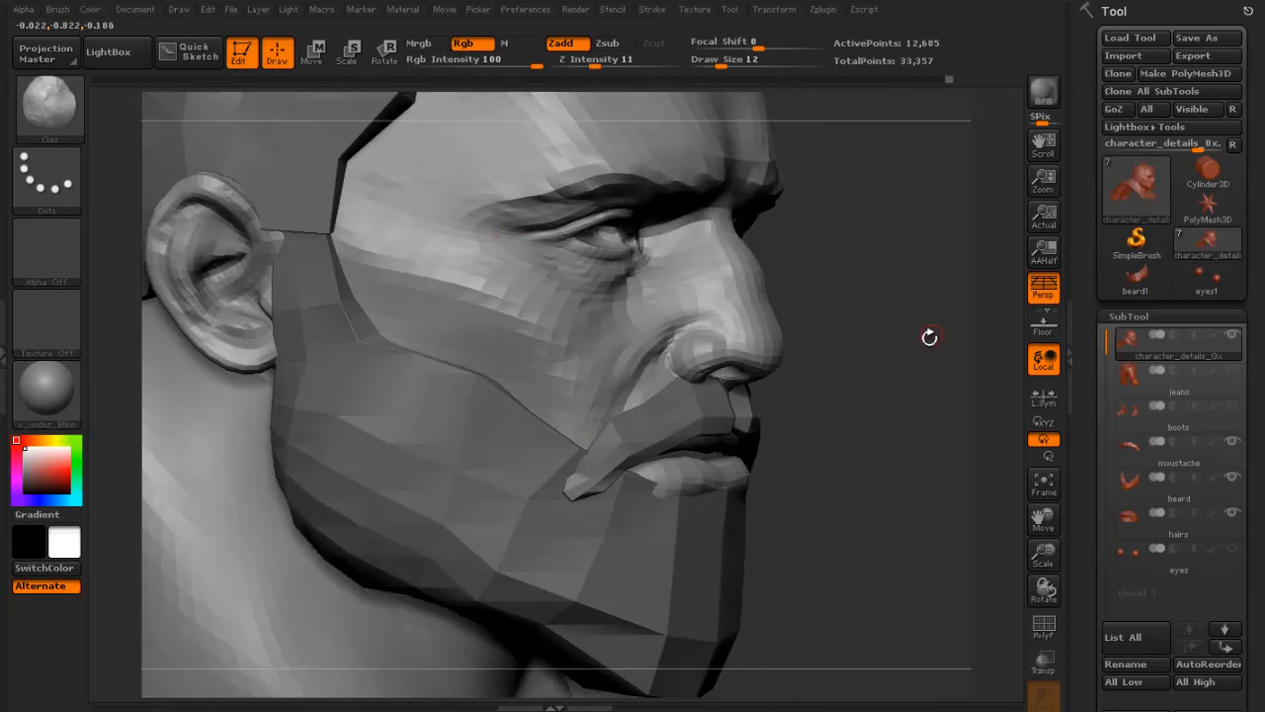
drag(929, 337, 935, 359)
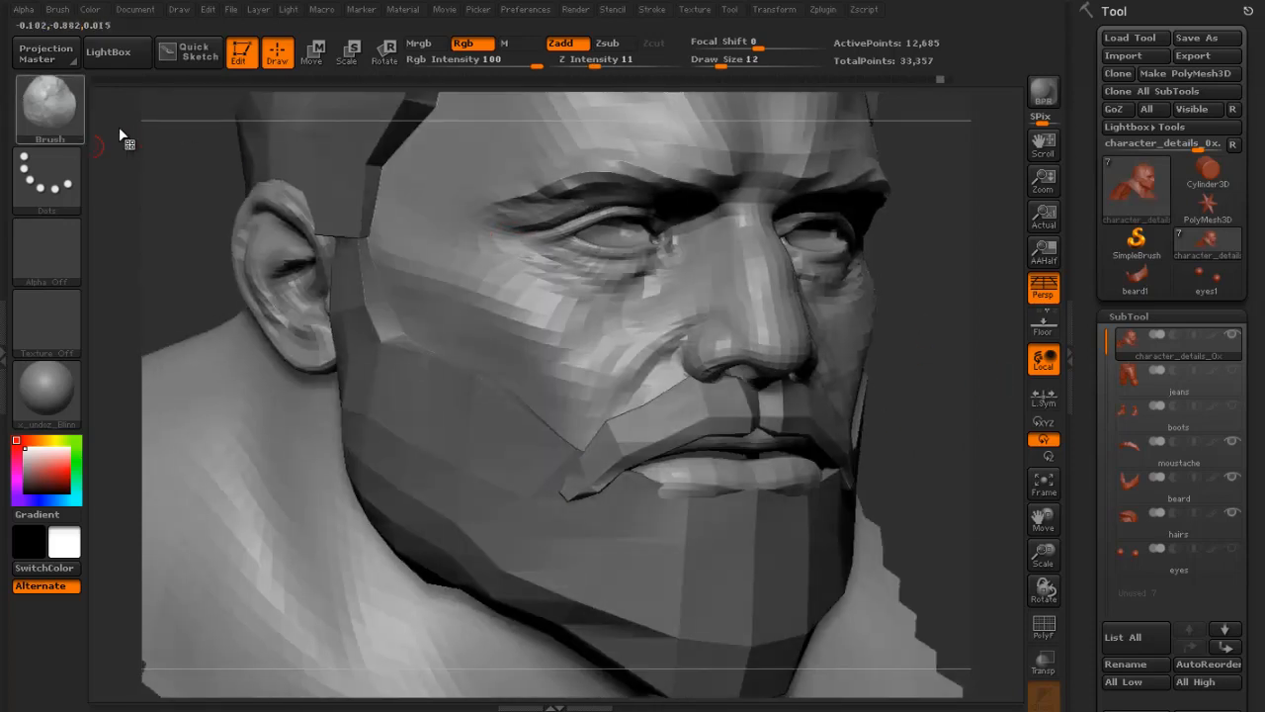
- Refine the creases at the outer corner of the eye with the Standard brush, smoothing them at draw size 15
key(b)
key(s)
key(t)
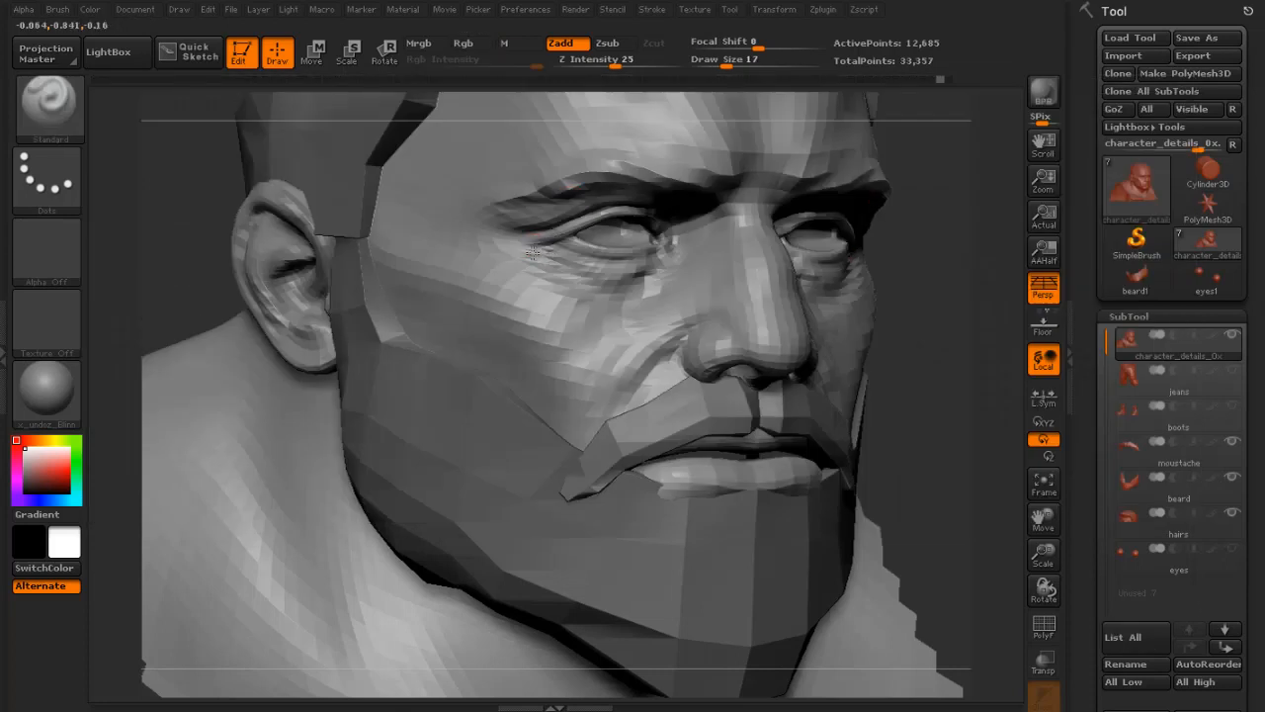
key(bracketleft)
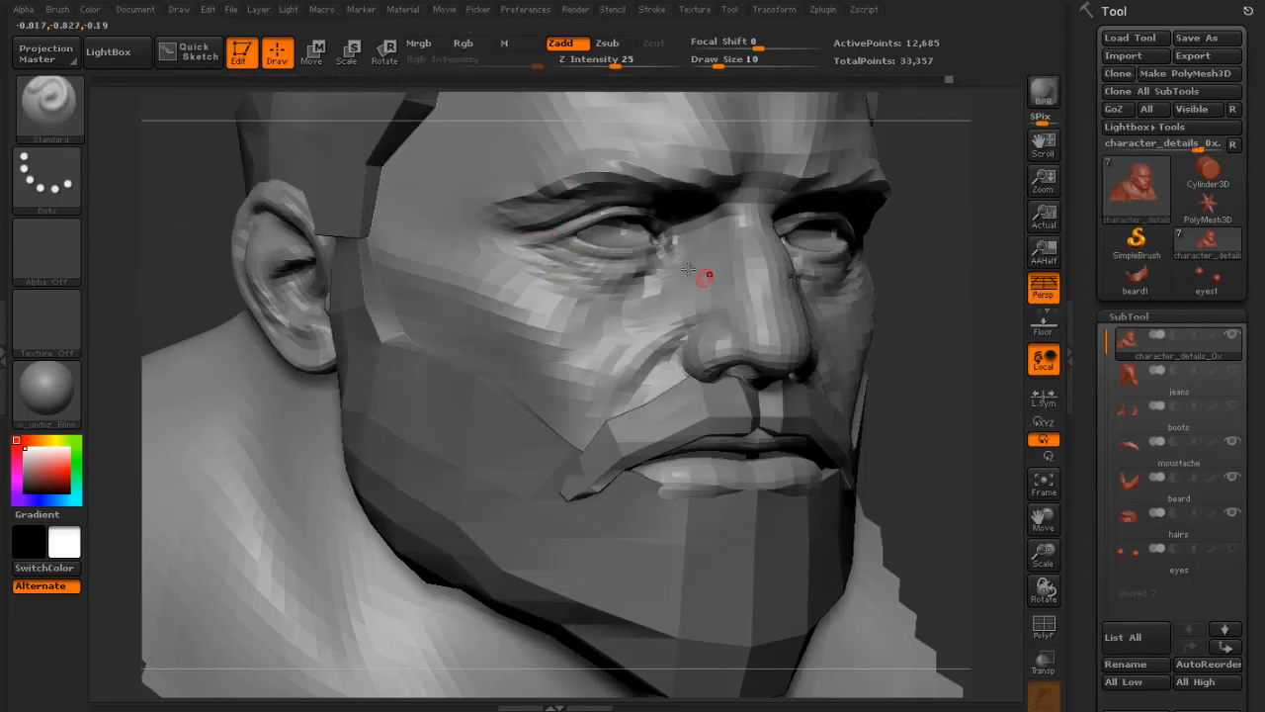
key(shift)
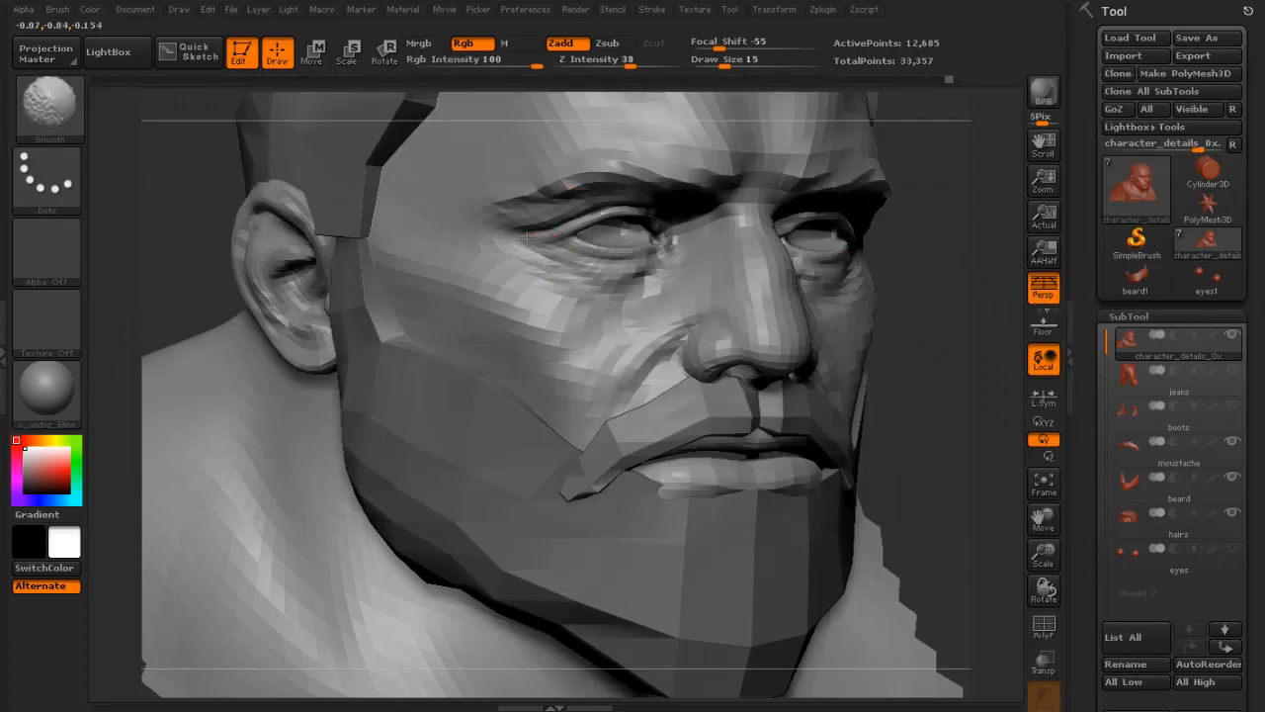
mouse_move(920, 375)
mouse_down()
mouse_move(940, 389)
mouse_move(839, 246)
mouse_up()
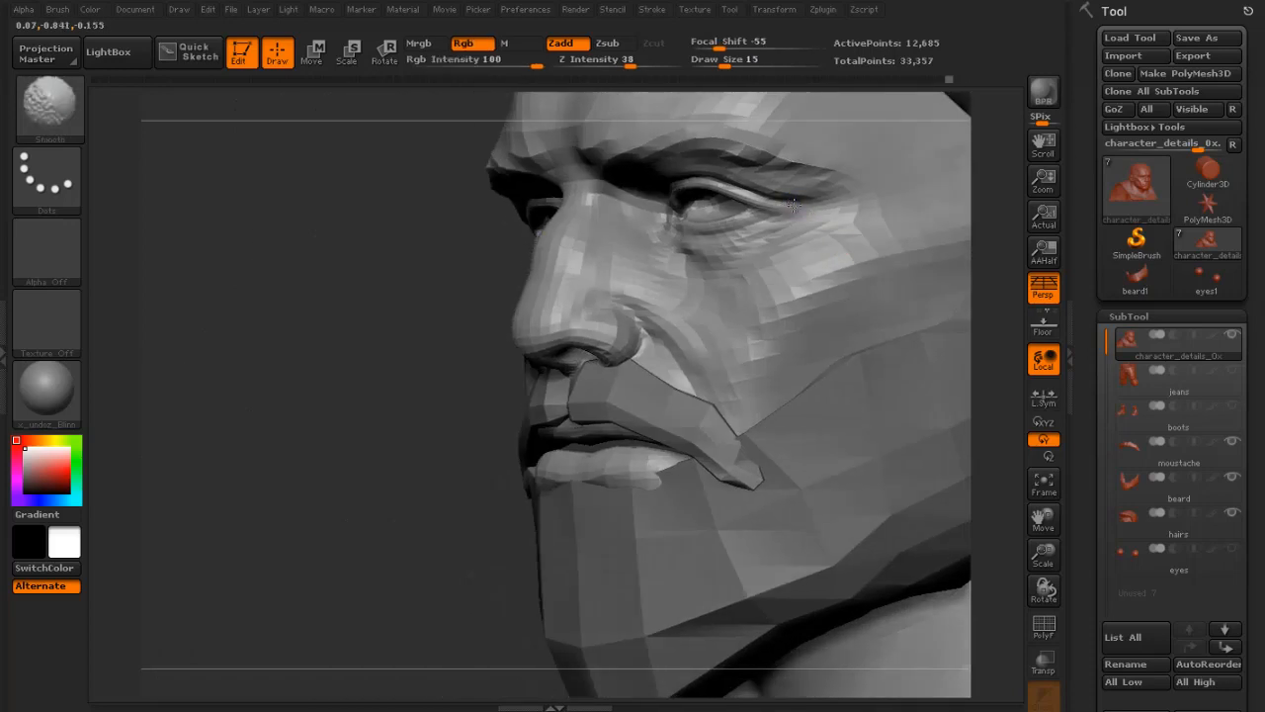
shift+drag(793, 205, 801, 223)
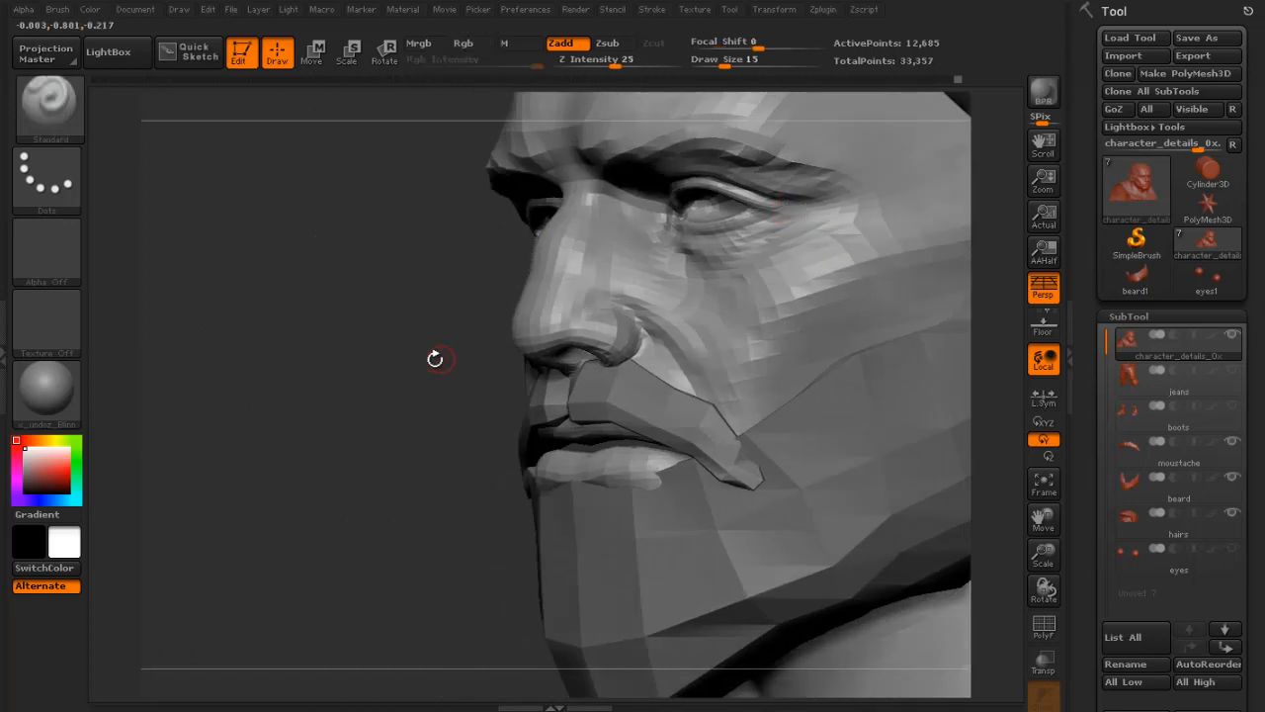
- Shape the brow between the eyebrows with the Standard brush at draw sizes 18 to 31, smoothing the crease above the nose bridge
mouse_move(435, 359)
mouse_down()
mouse_move(494, 326)
mouse_move(590, 193)
mouse_up()
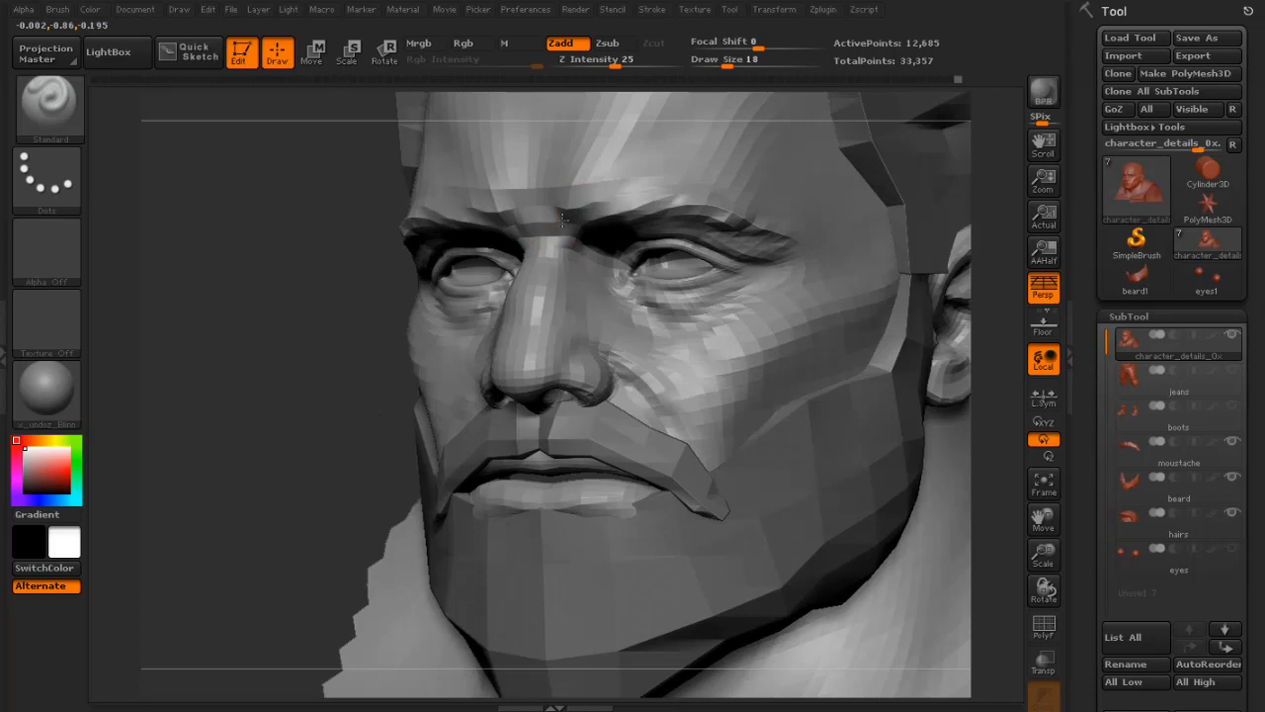
mouse_move(542, 196)
mouse_down()
mouse_move(538, 178)
mouse_move(542, 188)
mouse_up()
drag(284, 356, 415, 326)
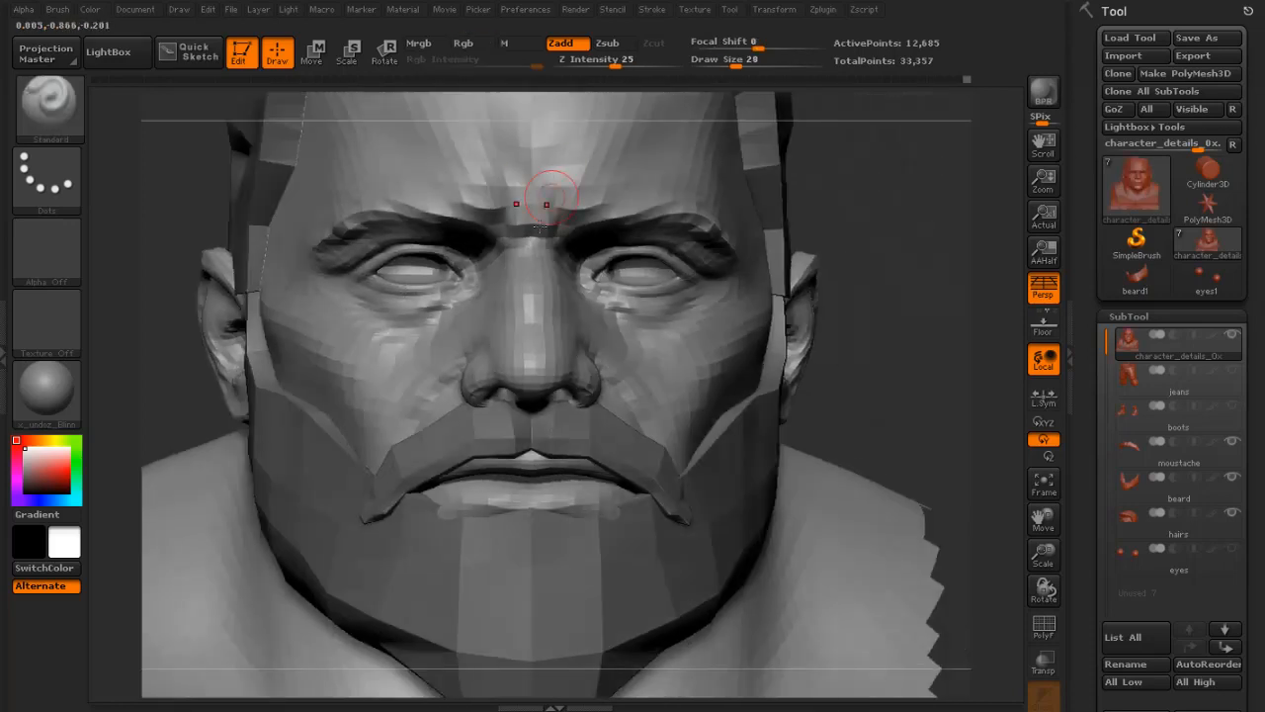
shift+drag(541, 219, 545, 198)
drag(873, 277, 887, 280)
key(s)
mouse_move(565, 164)
mouse_down()
mouse_move(551, 164)
mouse_move(570, 165)
mouse_up()
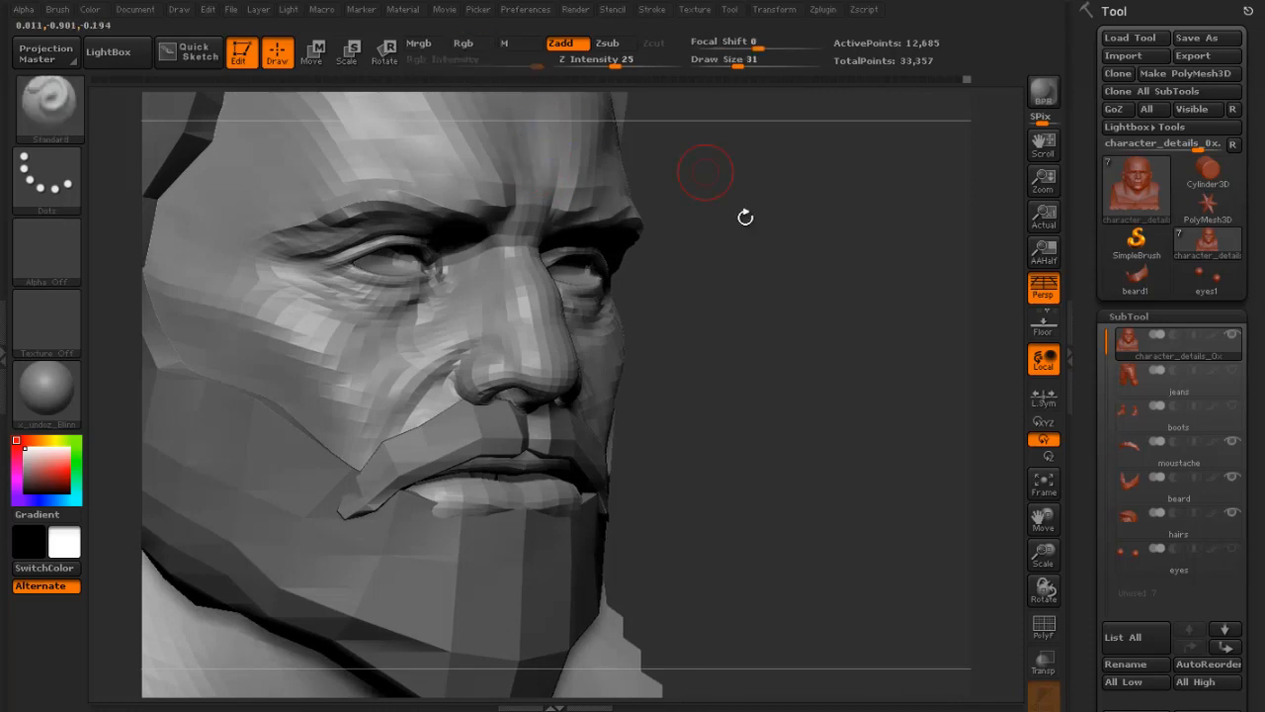
- Touch up the skin folds beneath the eye with the Standard brush at draw size 13
key(f)
drag(745, 218, 549, 386)
mouse_move(344, 435)
alt+mouse_down()
mouse_move(419, 567)
mouse_move(393, 516)
mouse_move(536, 528)
alt+mouse_up()
key(shift)
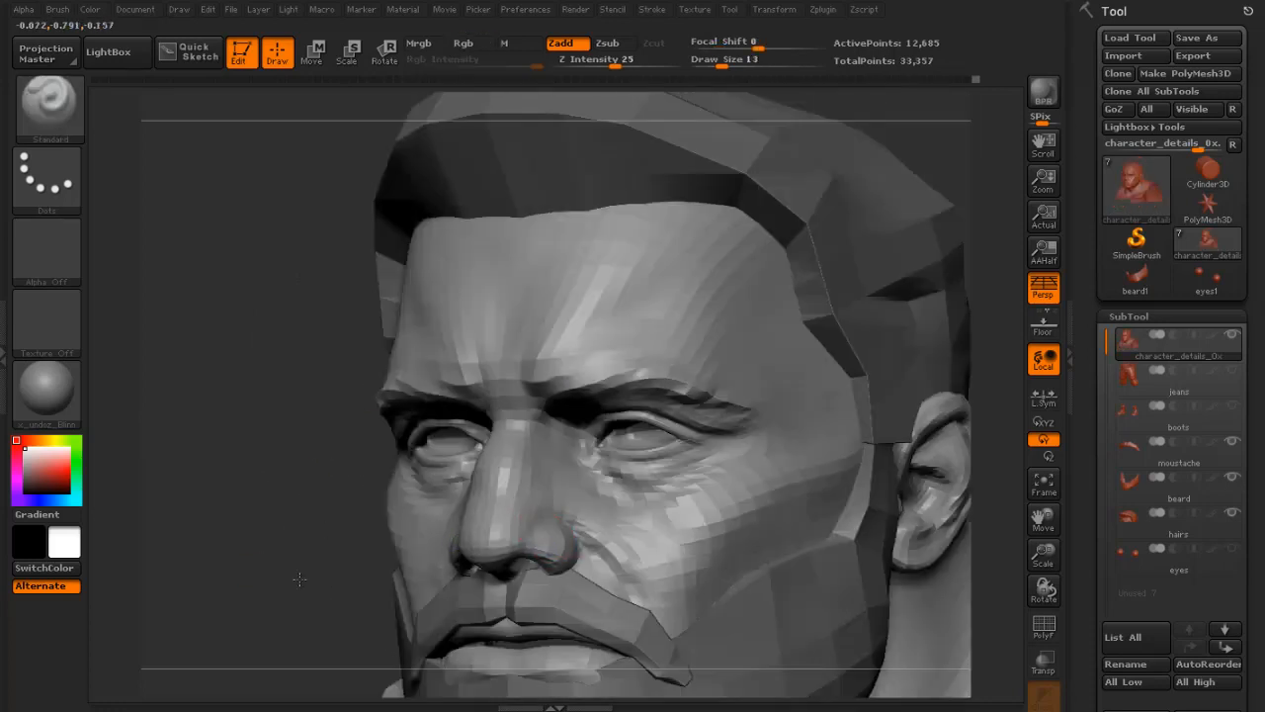
mouse_move(642, 485)
mouse_down()
mouse_move(718, 480)
mouse_move(731, 494)
mouse_move(664, 497)
mouse_up()
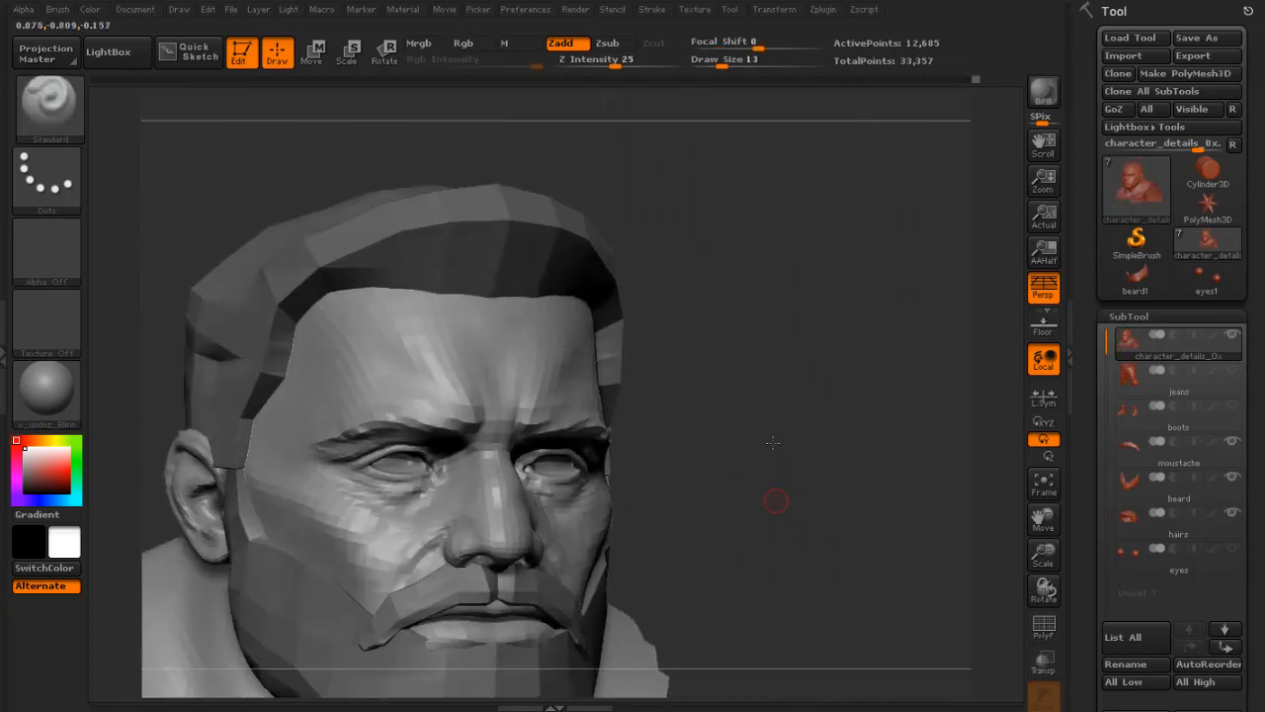
- Refine the tip and underside of the nose with the Standard brush and smooth the strokes from several angles
mouse_move(777, 500)
alt+mouse_down()
mouse_move(779, 451)
mouse_move(777, 505)
alt+mouse_up()
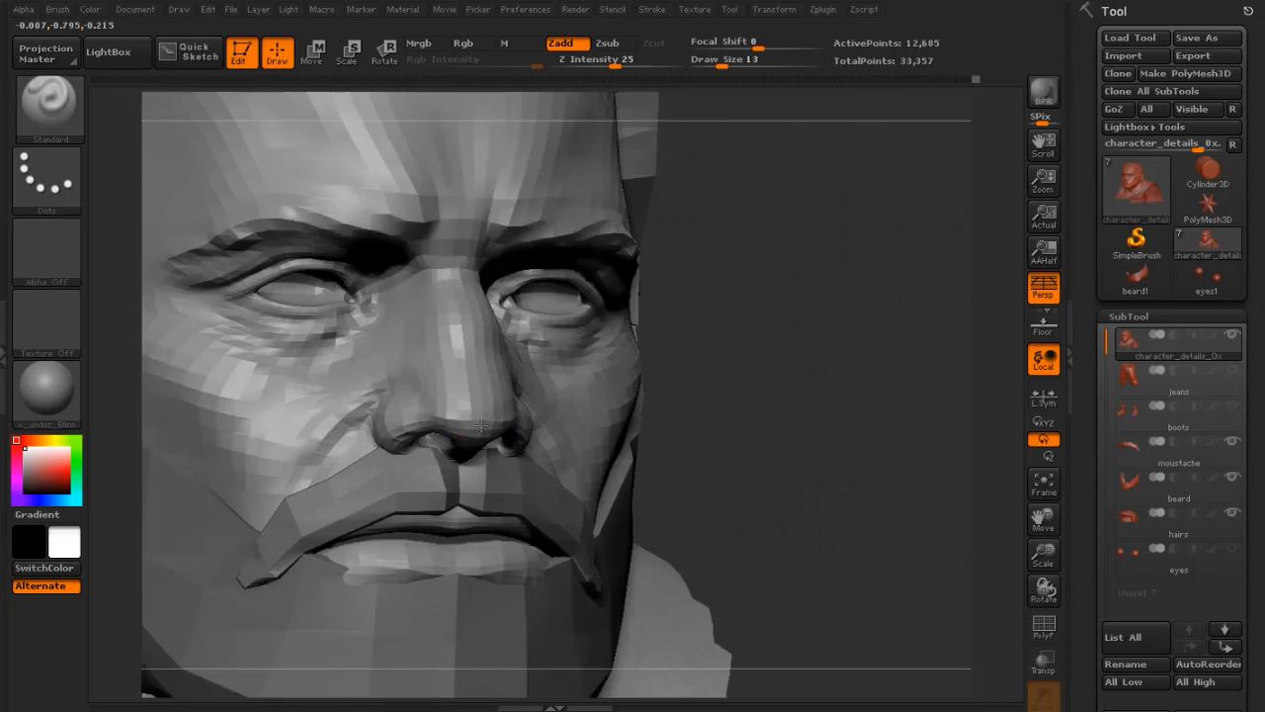
drag(441, 417, 429, 435)
drag(751, 485, 835, 485)
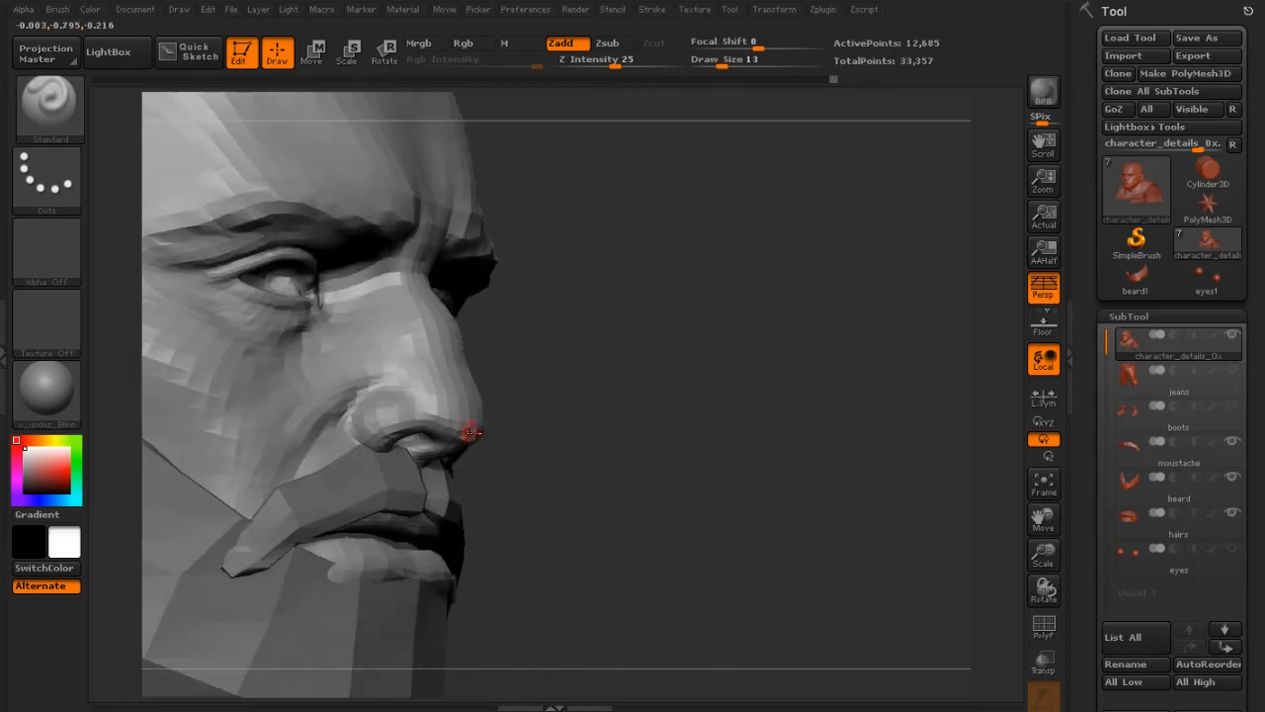
key(shift)
drag(466, 433, 453, 428)
drag(614, 411, 499, 407)
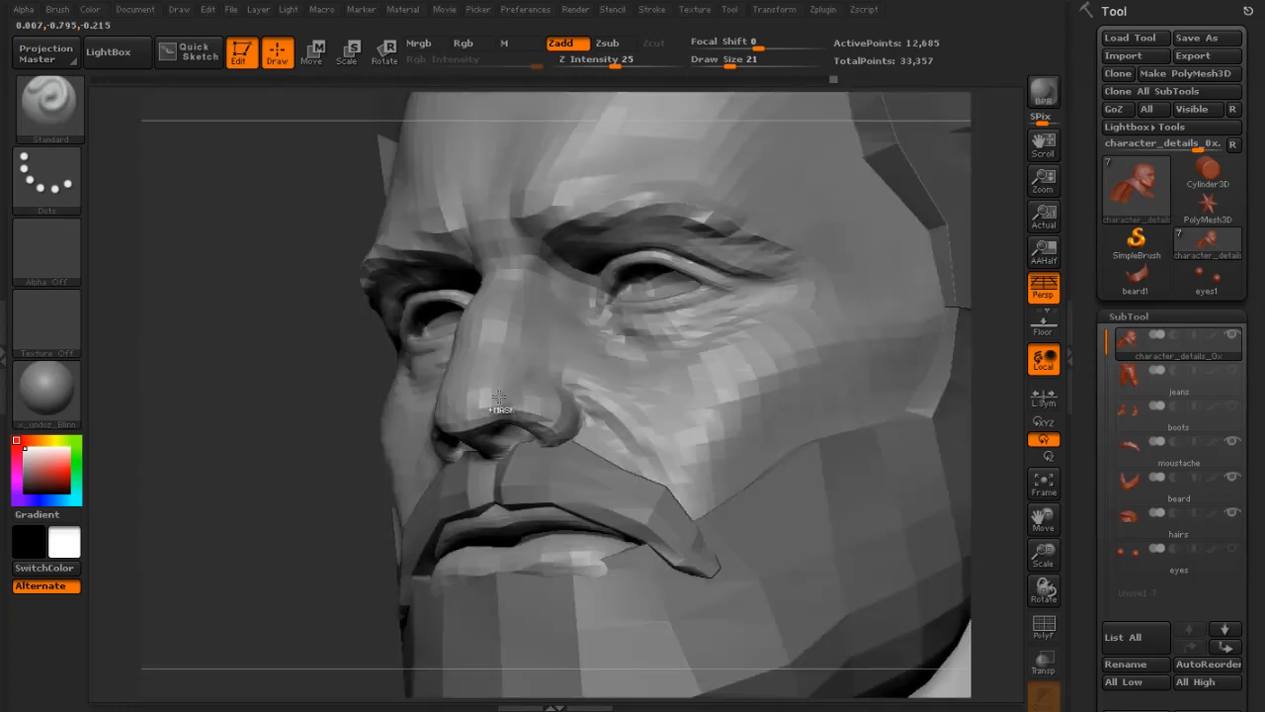
key(shift)
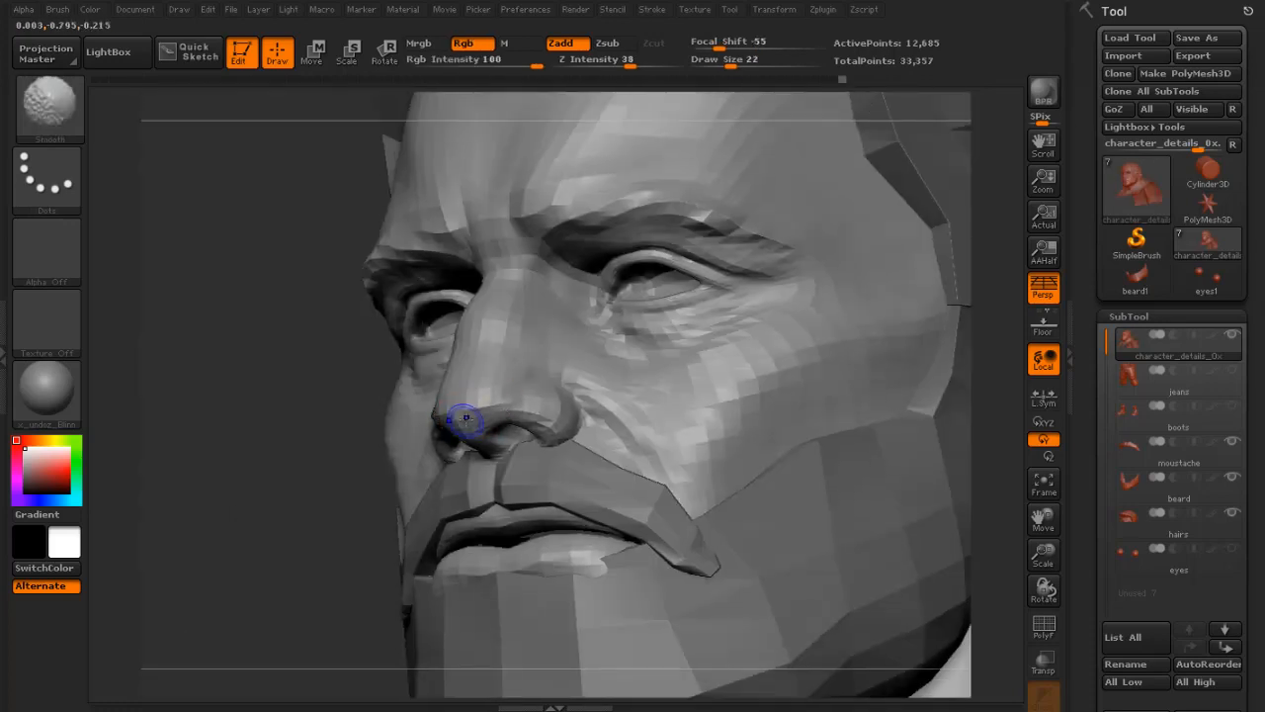
drag(243, 504, 438, 429)
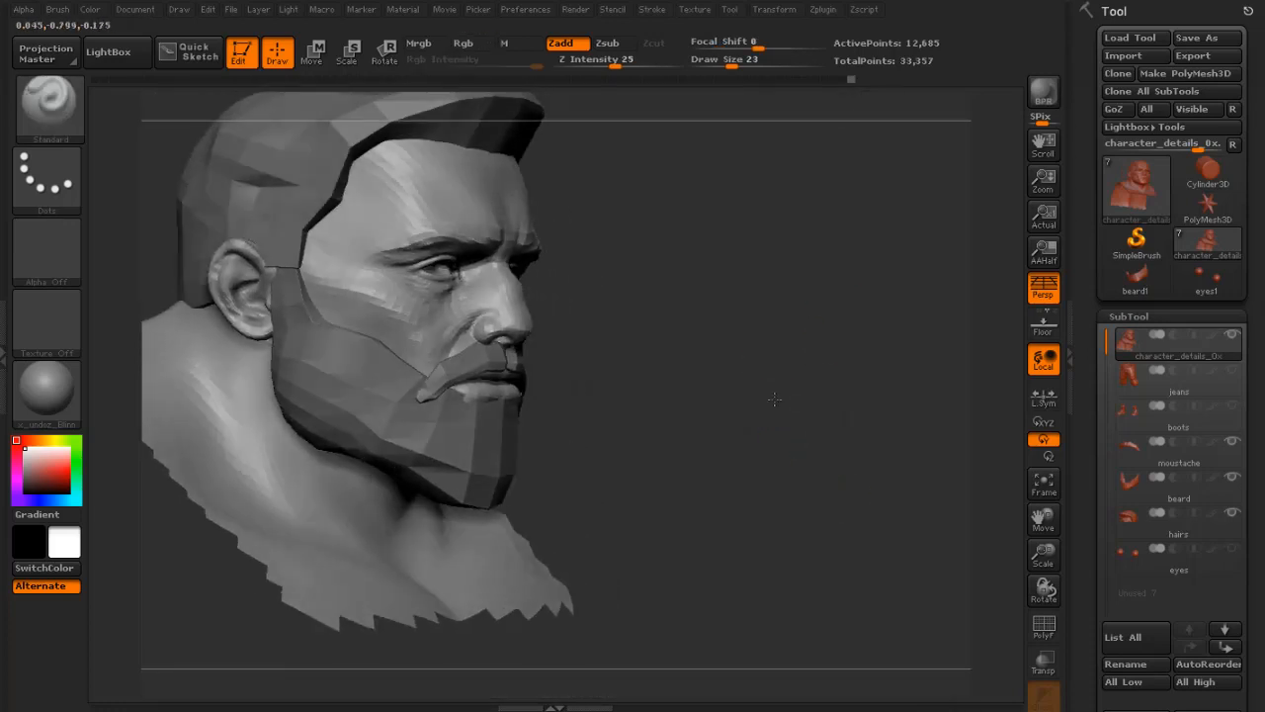
- Unhide the whole body, frame it and switch to the Clay brush
drag(775, 399, 871, 354)
ctrl+shift+click(869, 325)
key(f)
drag(944, 239, 331, 232)
click(48, 108)
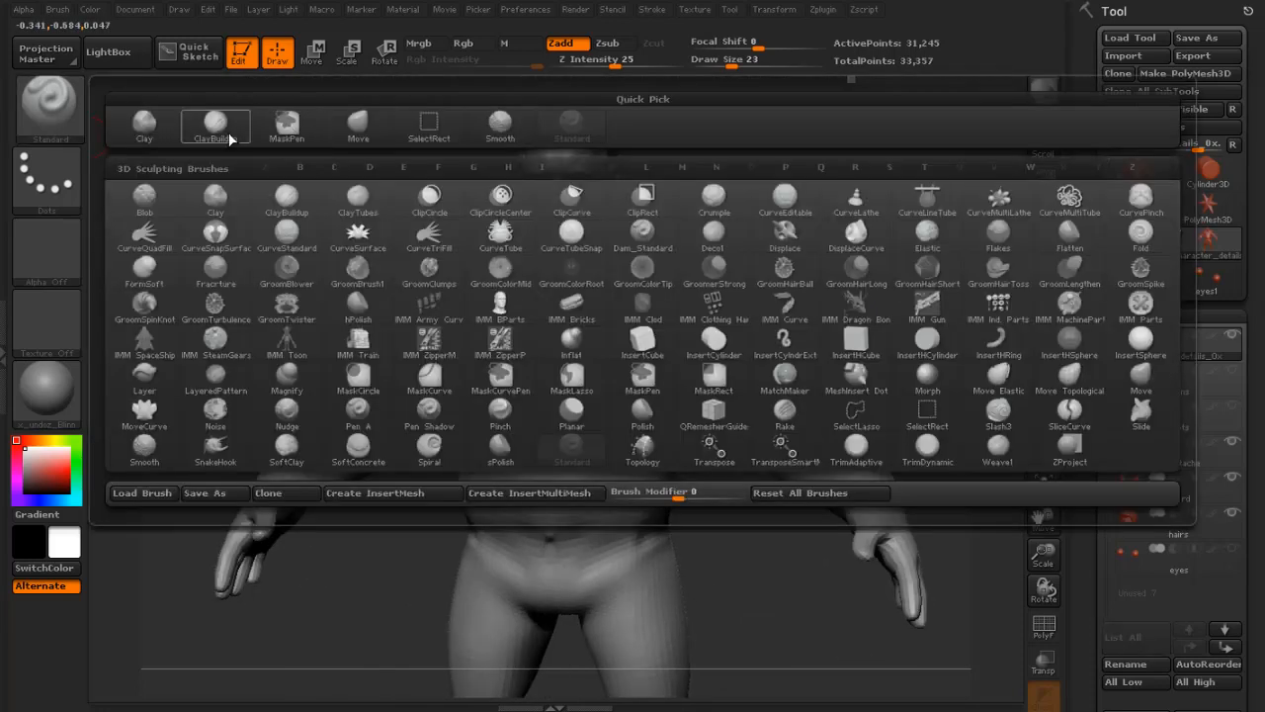
click(221, 126)
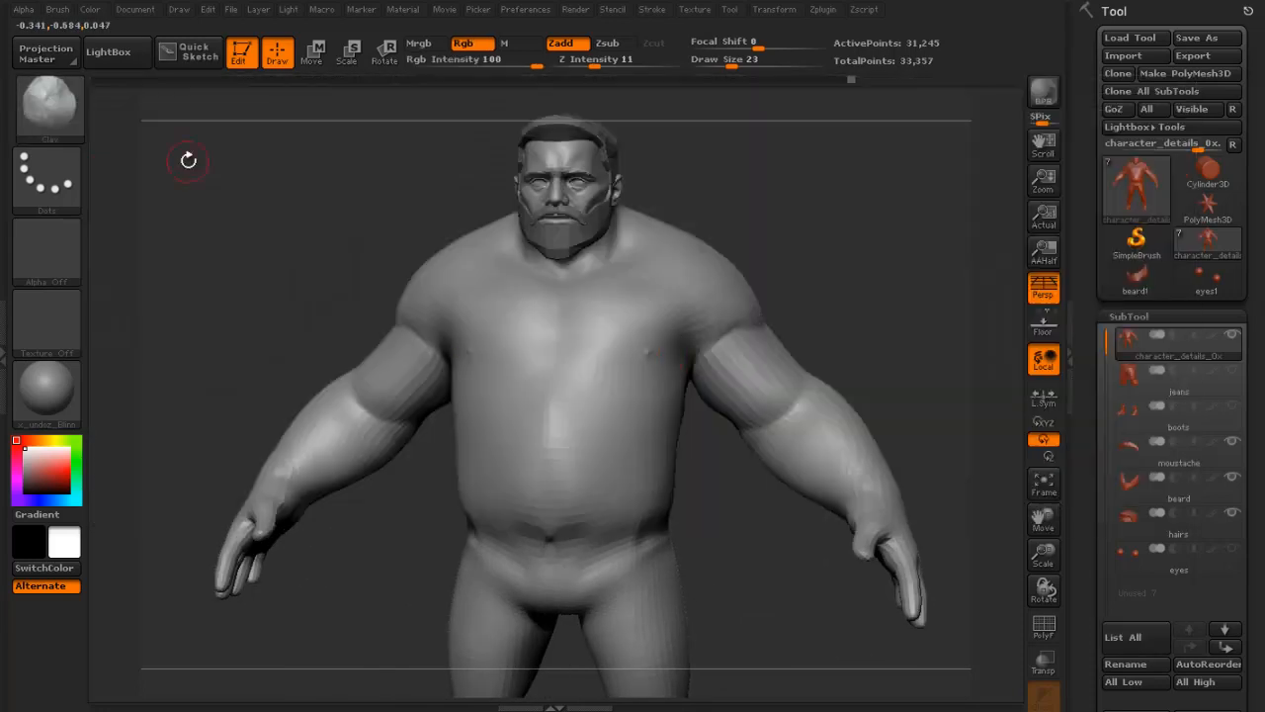
- Set the draw size to 45, build up the side of the chest below the armpit and smooth it
key(s)
click(667, 338)
drag(632, 339, 610, 348)
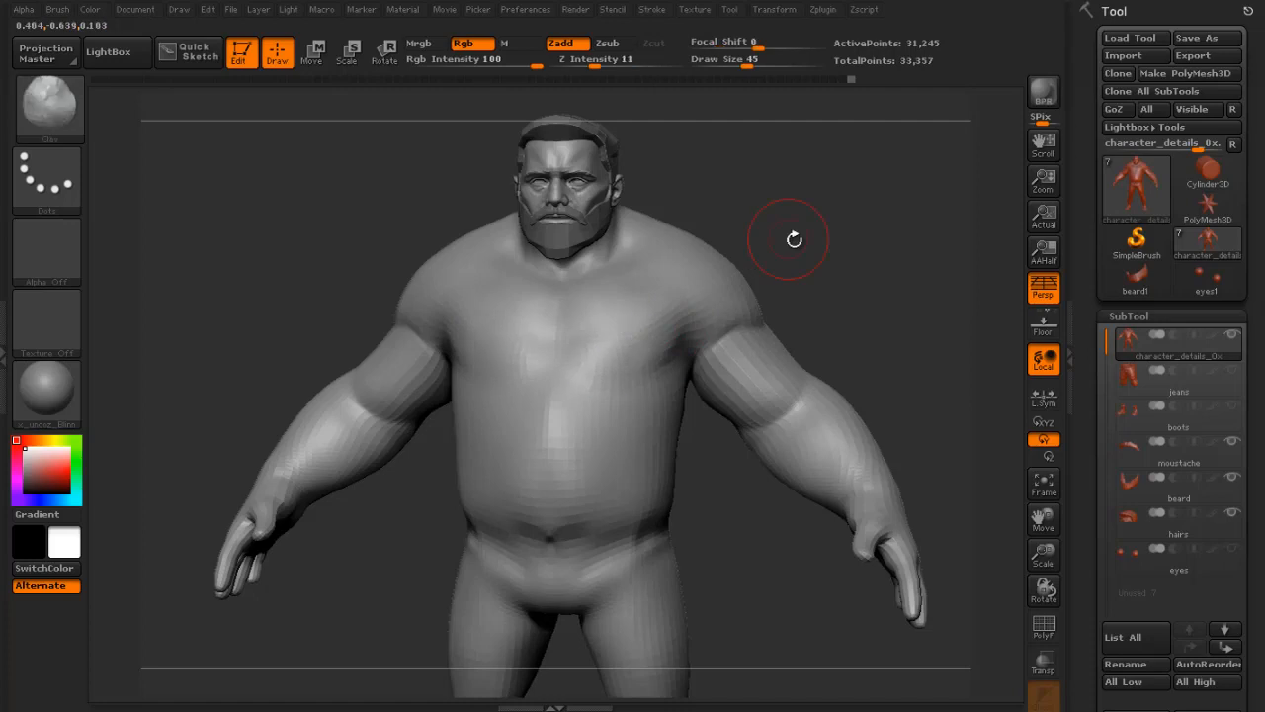
drag(793, 239, 939, 245)
drag(459, 384, 524, 377)
shift+drag(494, 384, 516, 378)
- Build up the inner collarbone area at draw sizes 27 and 23 and smooth the base of the neck
drag(791, 257, 638, 296)
key(s)
drag(568, 274, 574, 278)
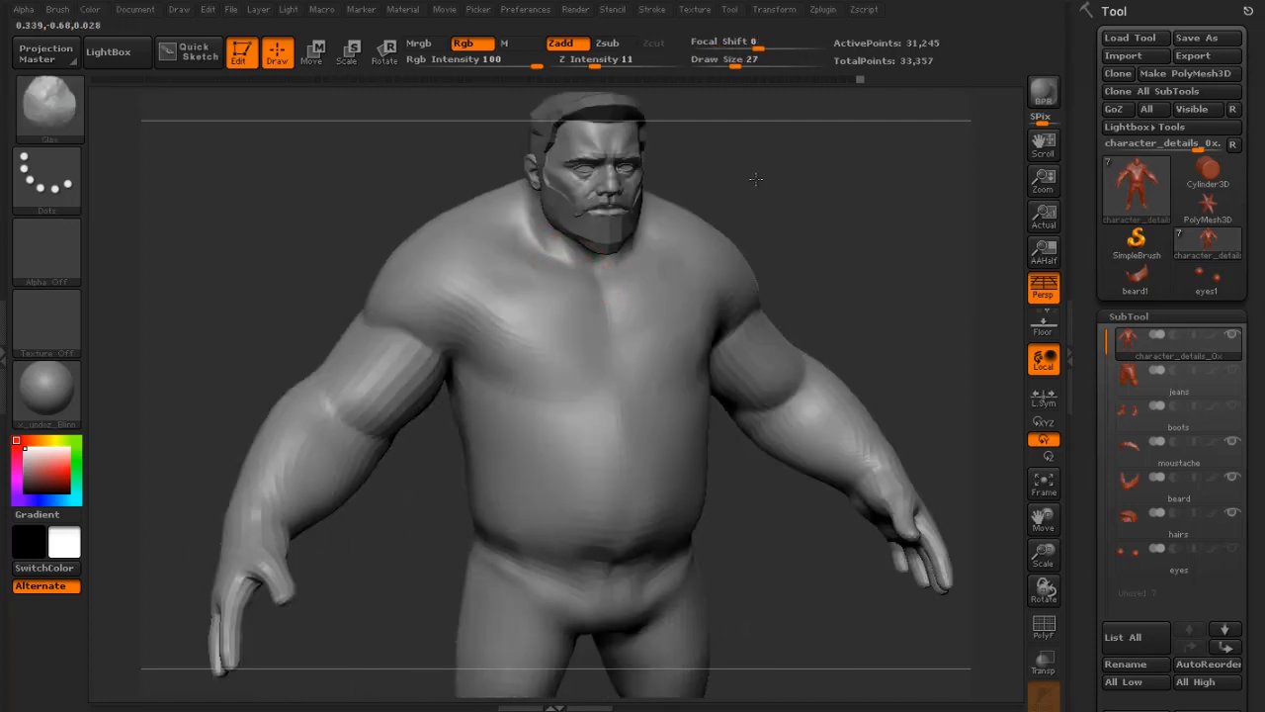
key(s)
drag(755, 179, 614, 279)
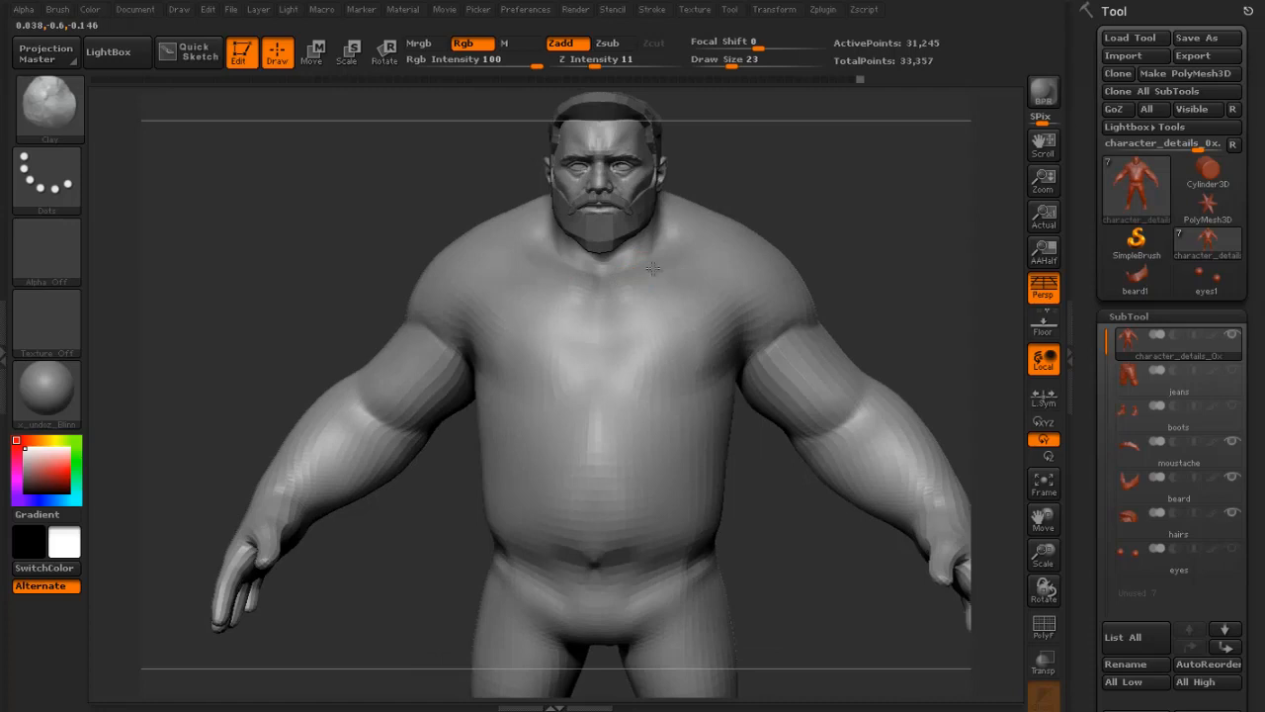
shift+drag(649, 242, 661, 237)
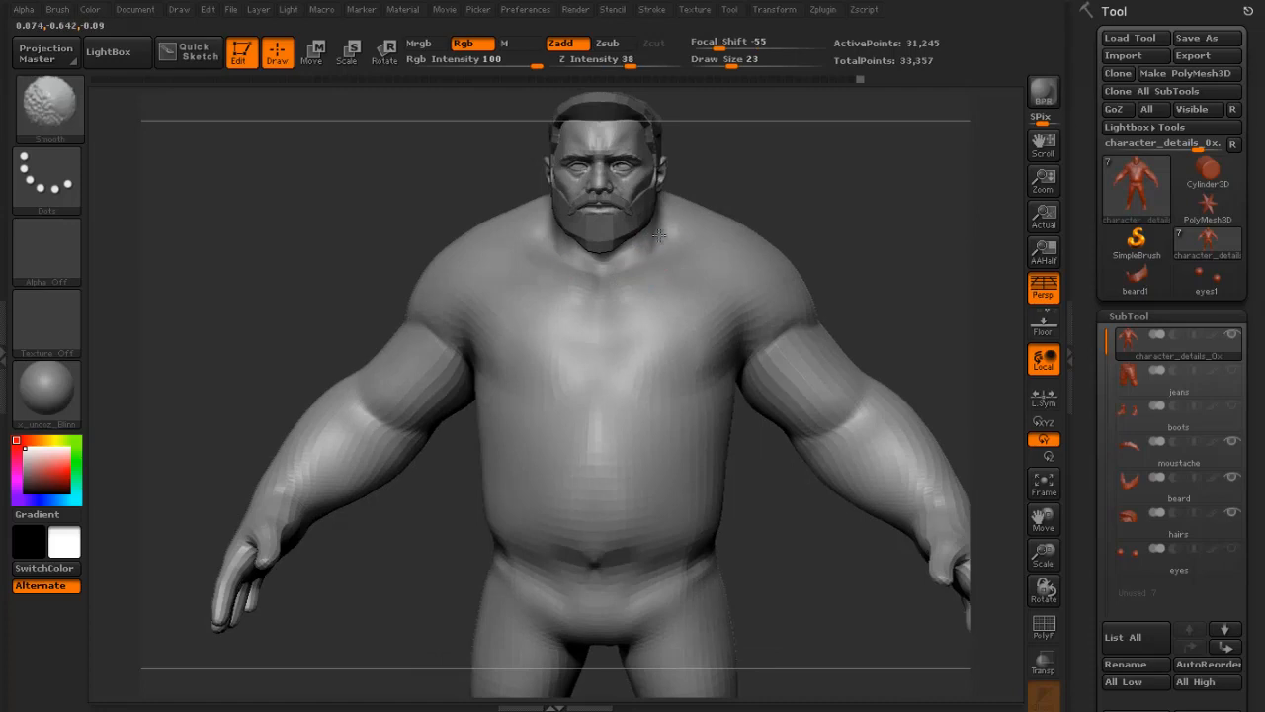
- Refine the neck muscles down to the collarbones at draw size 12, and smooth the collarbones with a larger brush
drag(750, 176, 682, 218)
key(s)
drag(660, 237, 651, 240)
drag(746, 166, 784, 178)
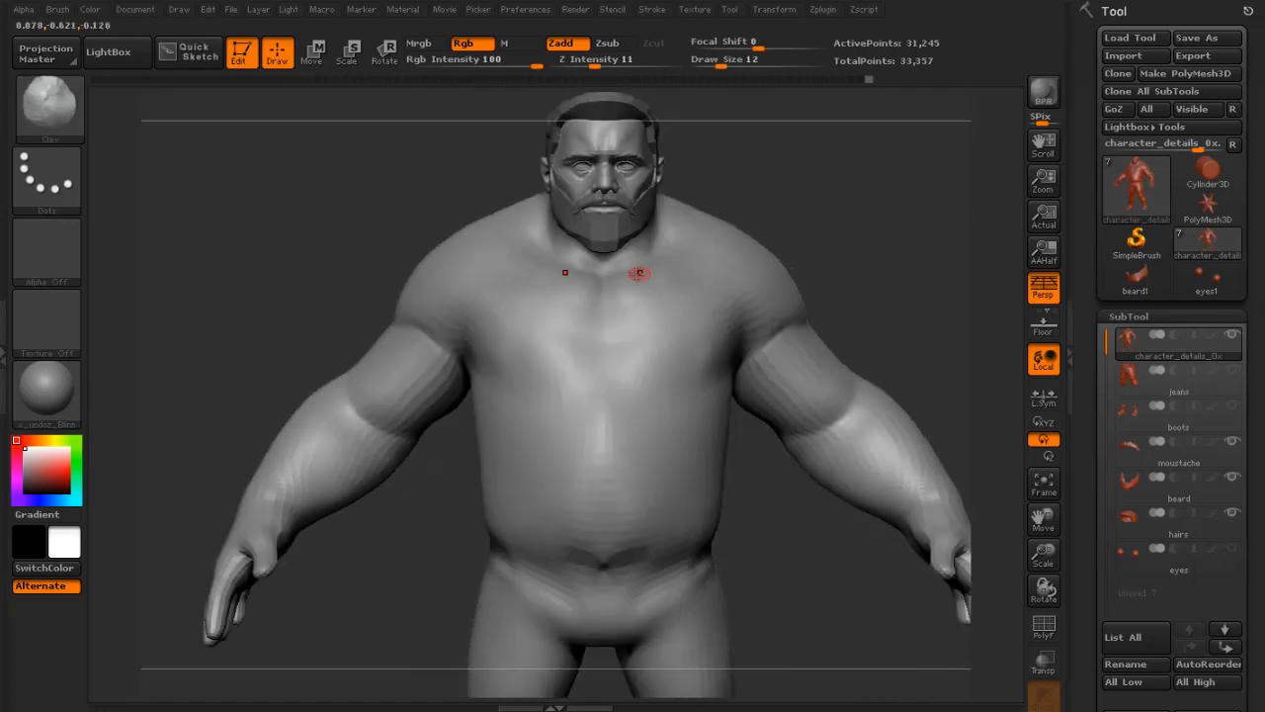
shift+drag(636, 248, 626, 257)
drag(738, 182, 702, 189)
key(])
shift+drag(678, 268, 632, 287)
- Shape the back of the elbow with the Clay brush at draw size 21
mouse_move(835, 254)
mouse_down()
mouse_move(929, 260)
mouse_move(830, 266)
mouse_up()
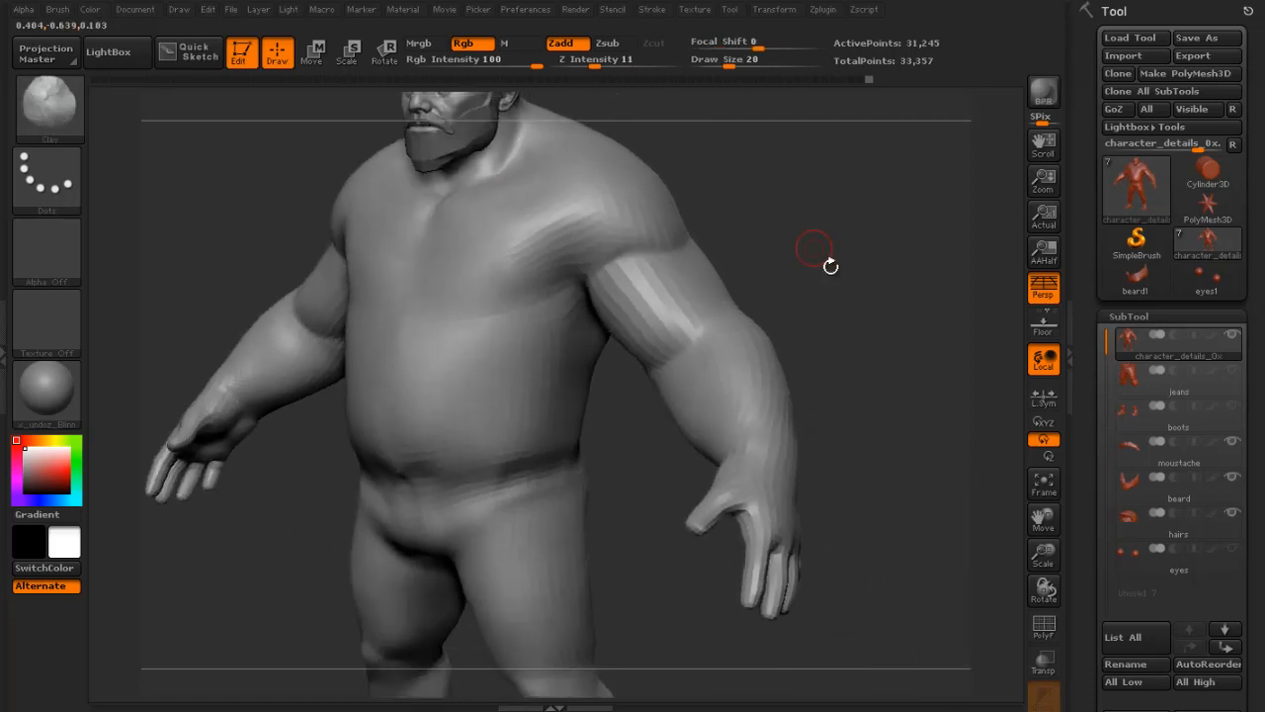
drag(866, 355, 895, 314)
drag(891, 419, 795, 318)
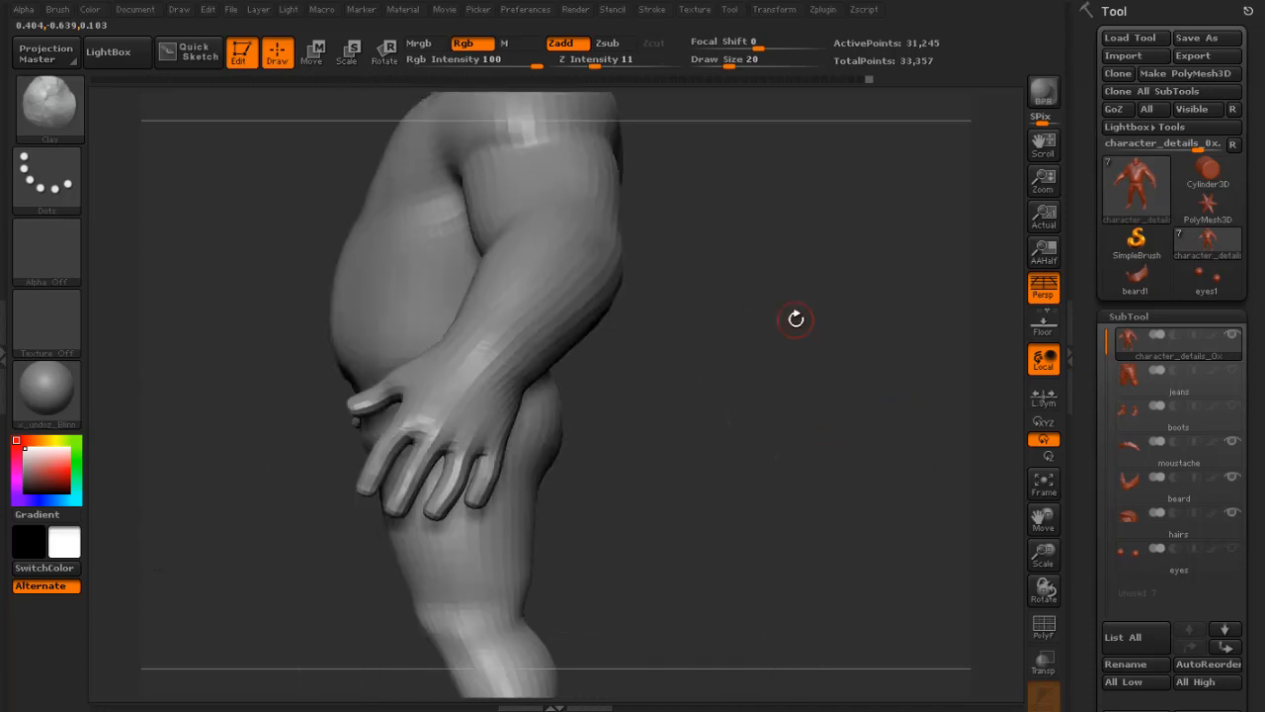
mouse_move(775, 449)
mouse_down()
mouse_move(523, 500)
mouse_move(423, 443)
mouse_up()
key(s)
click(475, 427)
key(s)
click(481, 393)
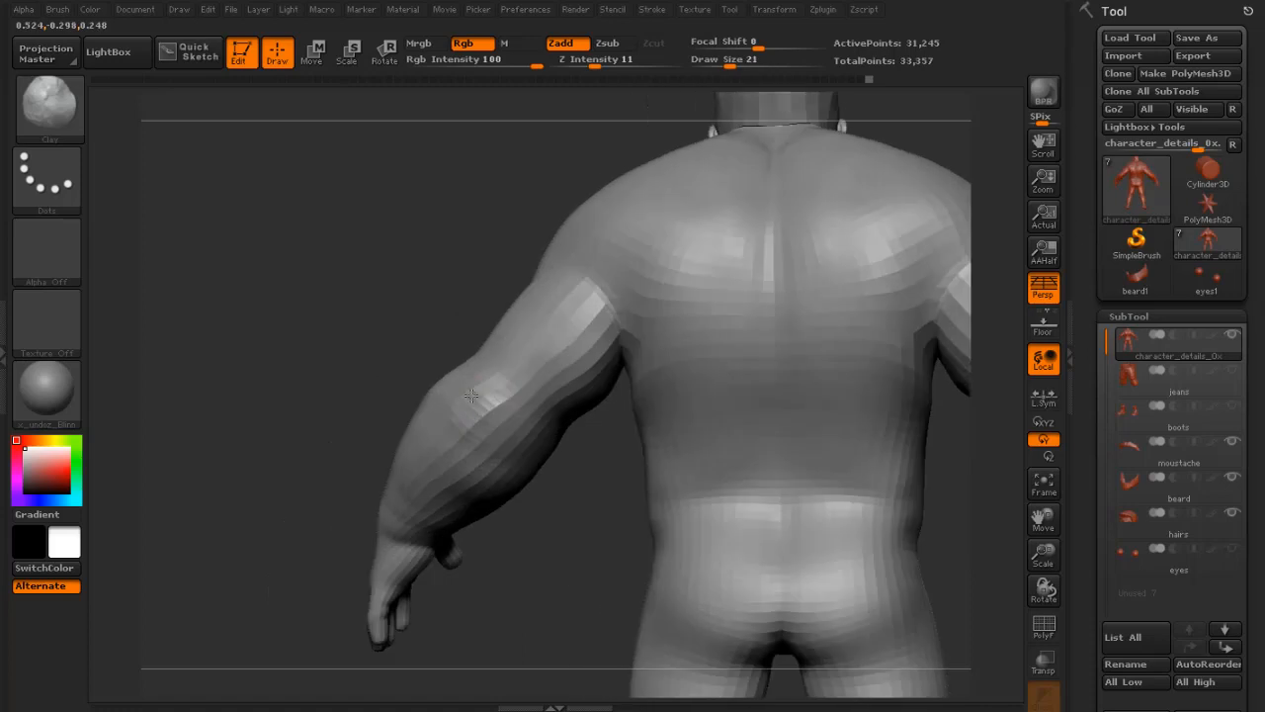
- Subdivide the body mesh once and isolate the head and shoulders
drag(569, 568, 856, 407)
key(f)
key(ctrl+d)
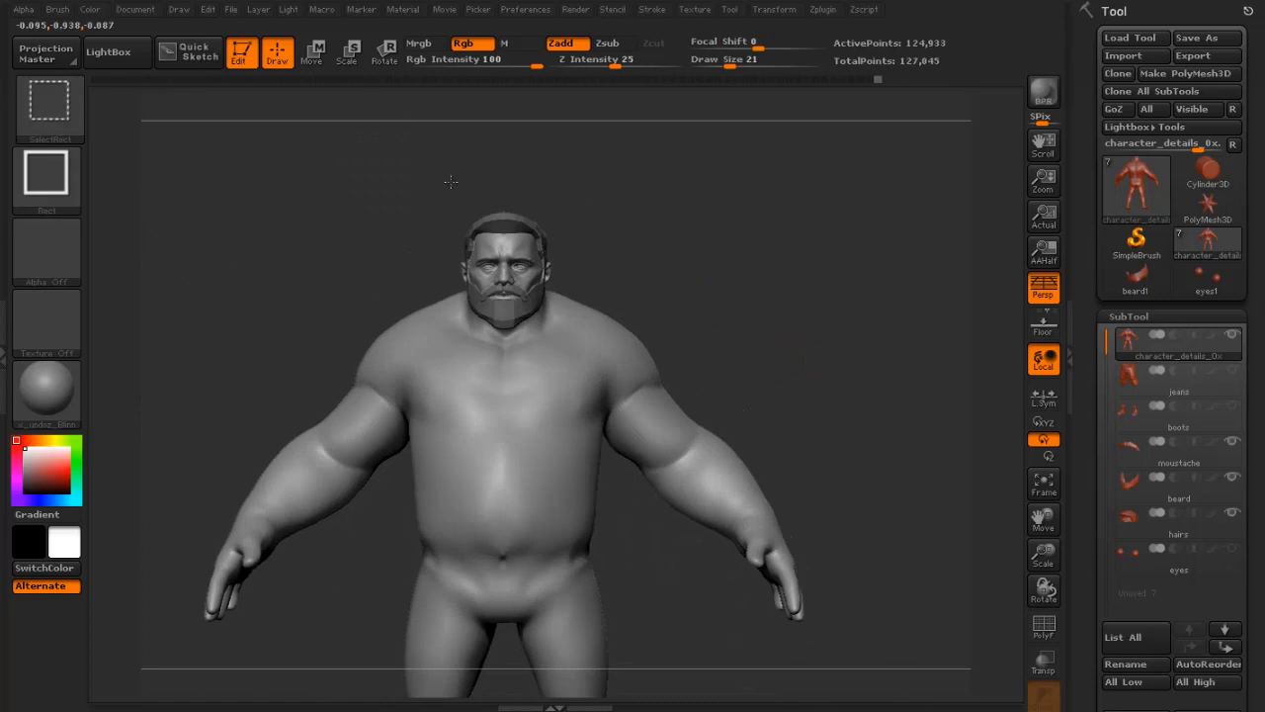
ctrl+shift+drag(443, 178, 577, 352)
key(f)
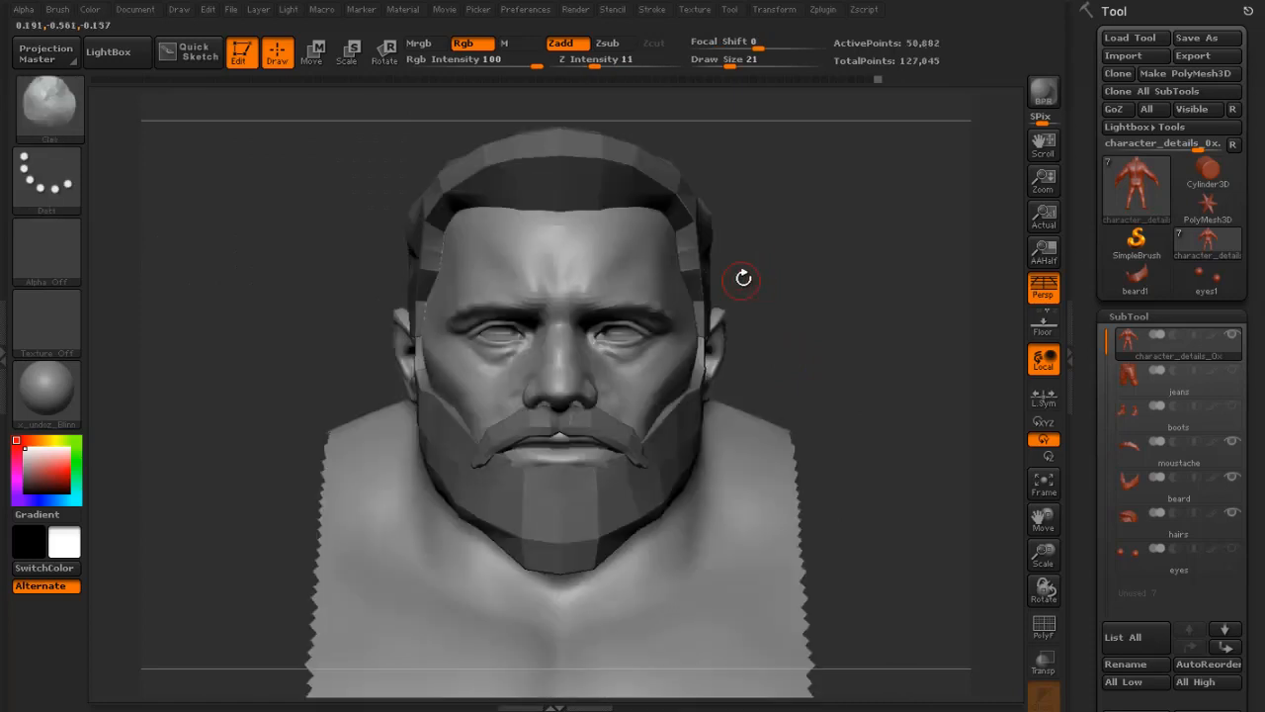
- Activate symmetry across the X axis for sculpting the head
drag(872, 307, 979, 333)
key(x)
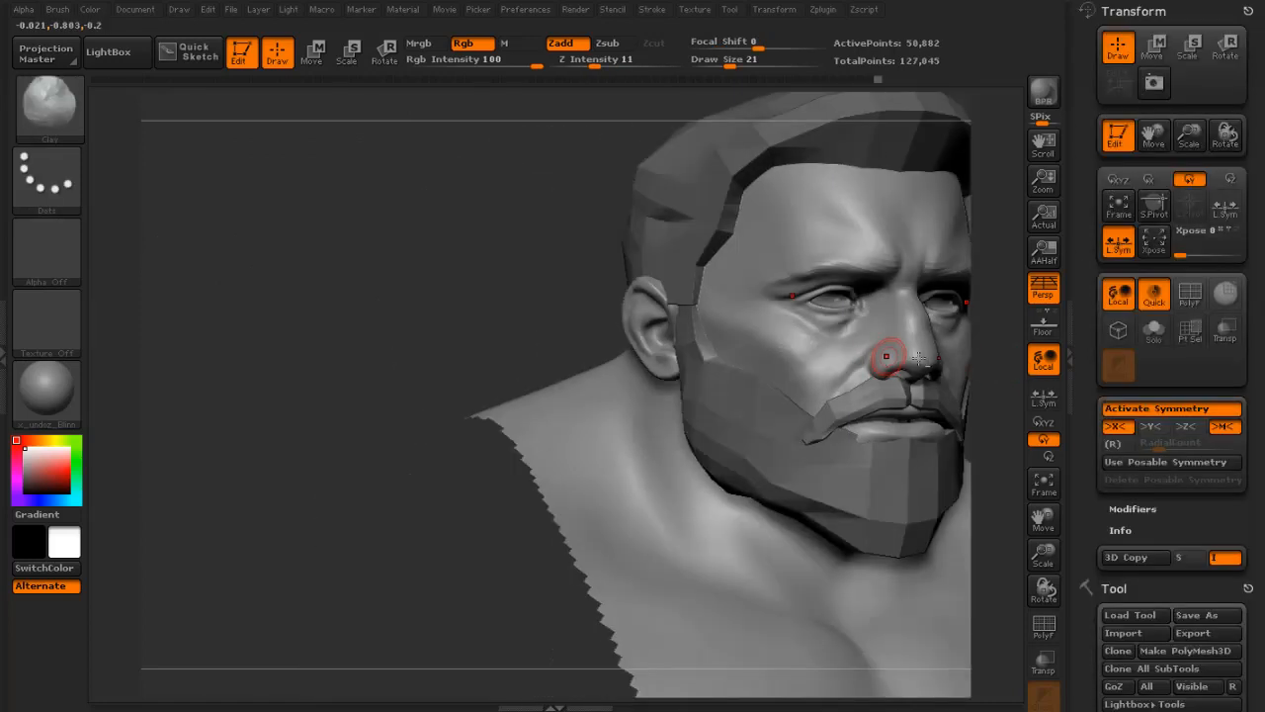
click(1247, 15)
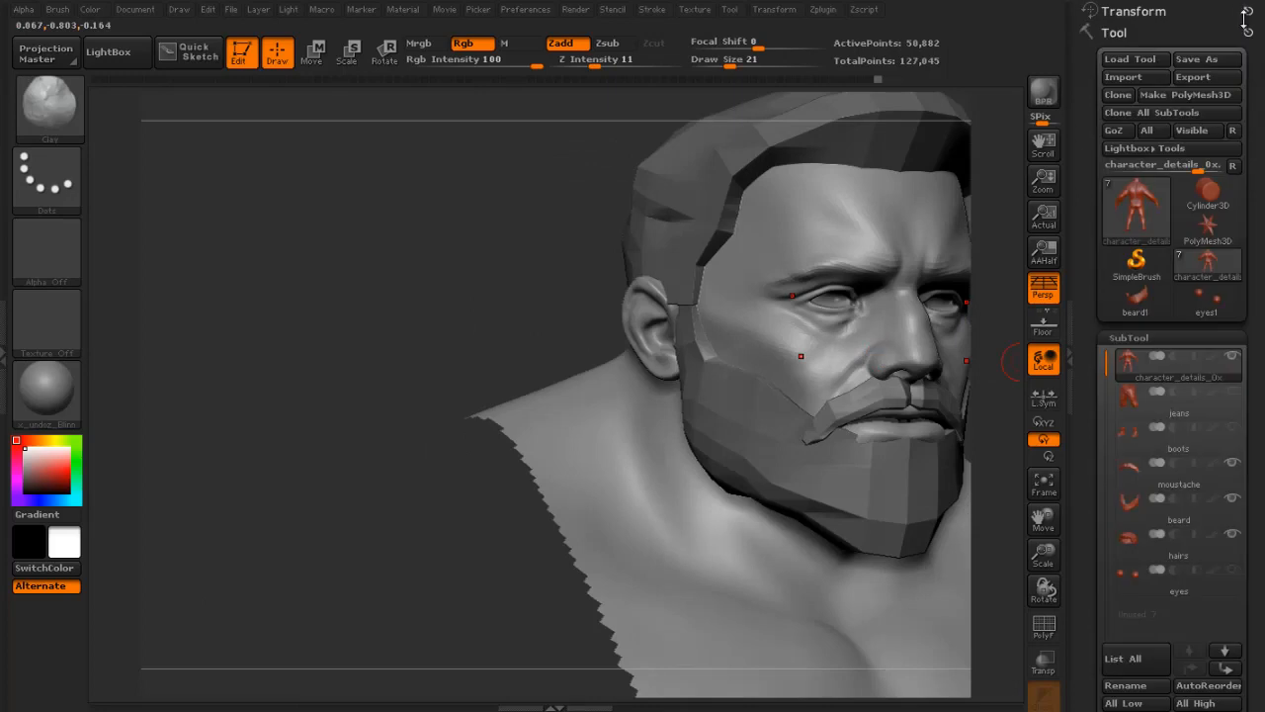
click(1246, 12)
click(1245, 12)
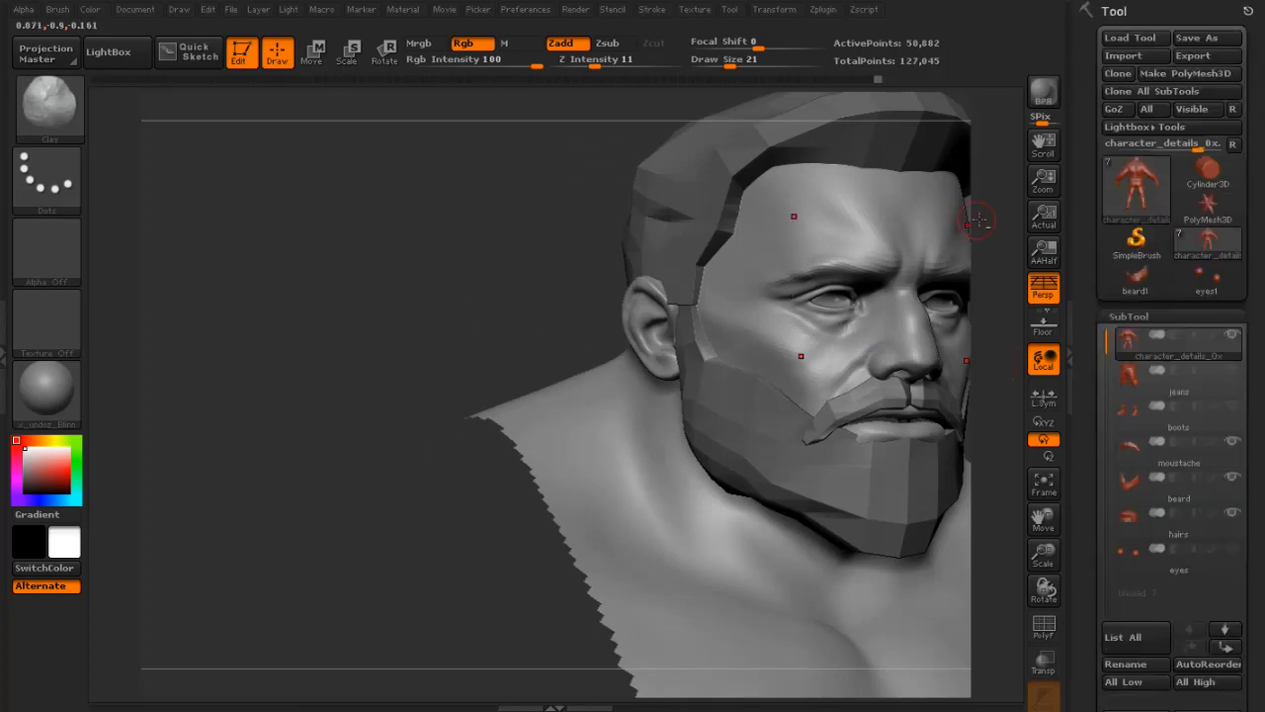
- Build up the cheekbones with the Clay brush at draw size 28 and smooth them
mouse_move(1008, 203)
mouse_down()
mouse_move(808, 248)
mouse_move(958, 260)
mouse_move(746, 276)
mouse_move(912, 273)
mouse_move(938, 376)
mouse_move(480, 367)
mouse_up()
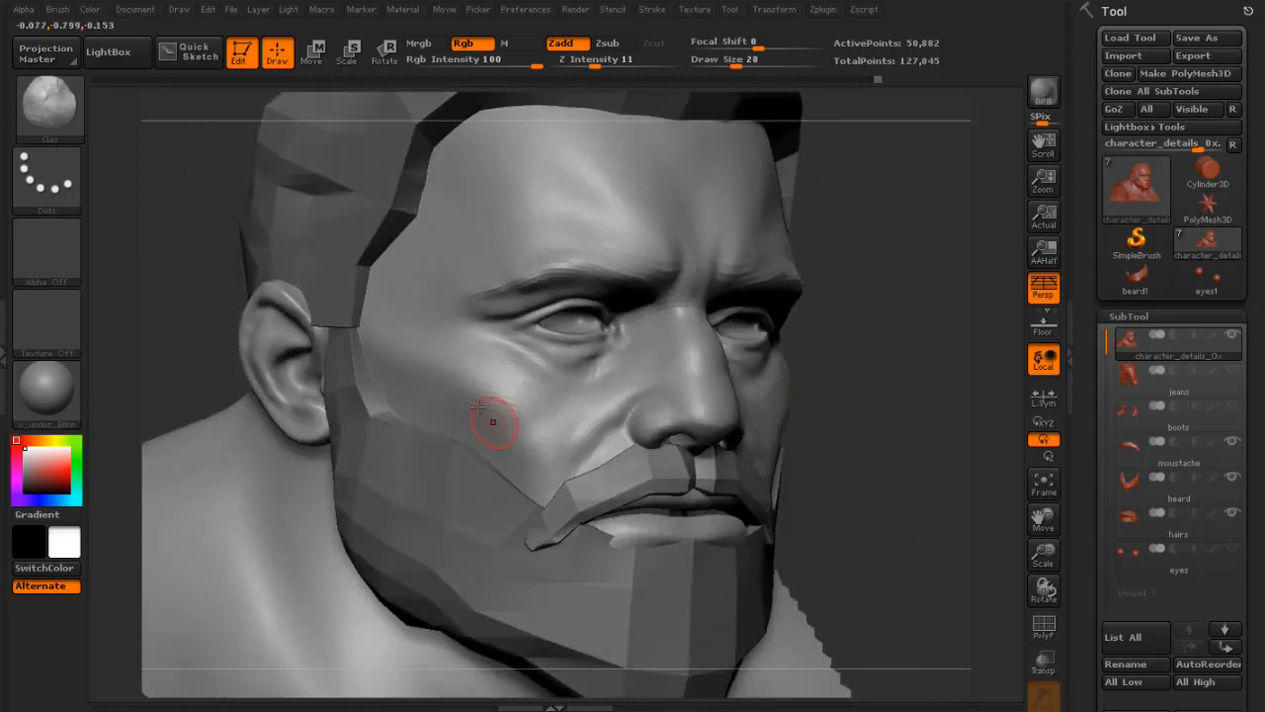
key(shift)
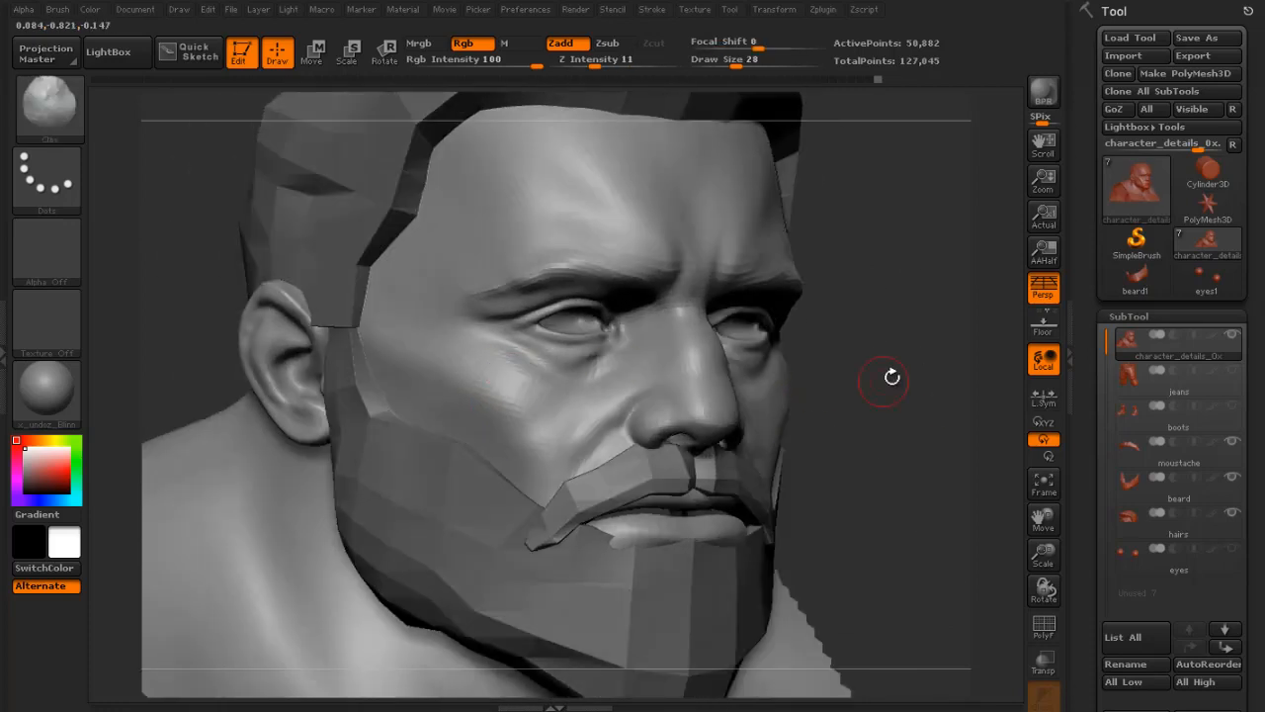
drag(893, 372, 889, 405)
alt+drag(936, 348, 874, 361)
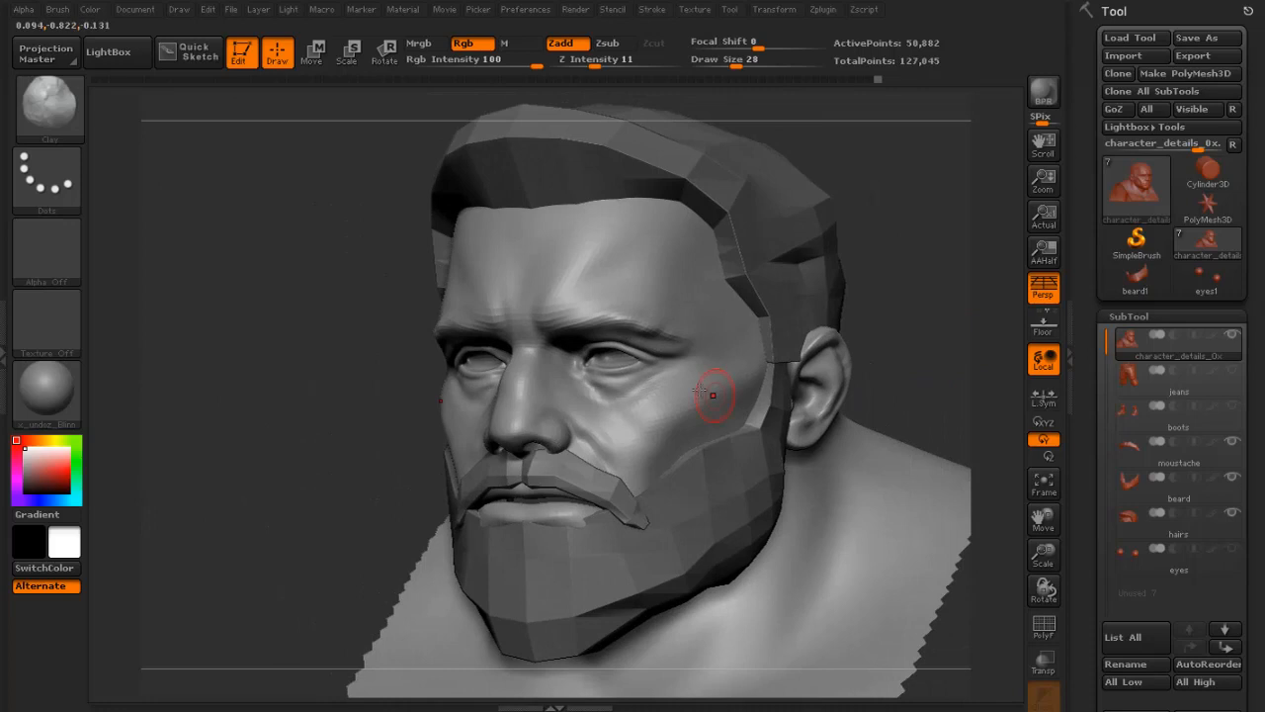
- Sculpt the area beside the outer eye corners with a smaller Clay brush and smooth it at draw size 20
key(s)
key(s)
drag(691, 364, 679, 366)
key(s)
key(s)
shift+drag(967, 321, 668, 372)
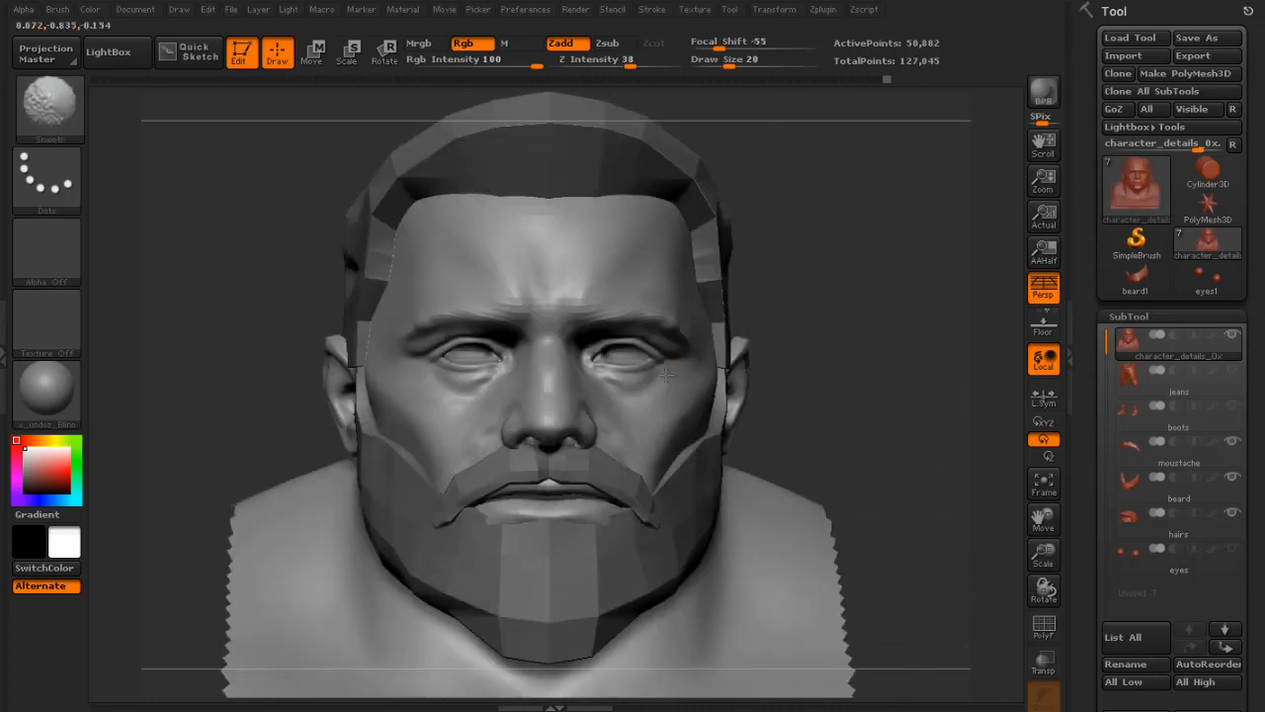
- Switch to the Standard brush at draw size 10 and define the folds under the eyes
mouse_move(775, 346)
mouse_down()
mouse_move(859, 330)
mouse_move(751, 359)
mouse_move(741, 383)
mouse_up()
click(62, 136)
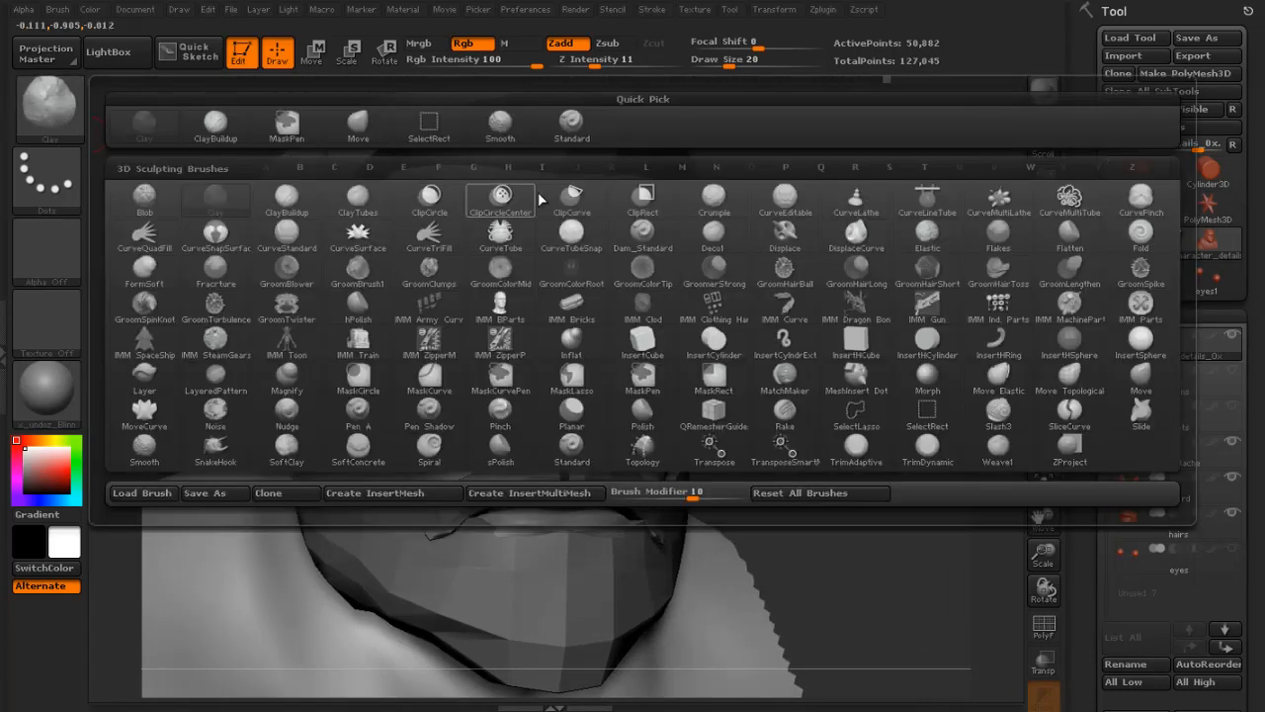
click(564, 141)
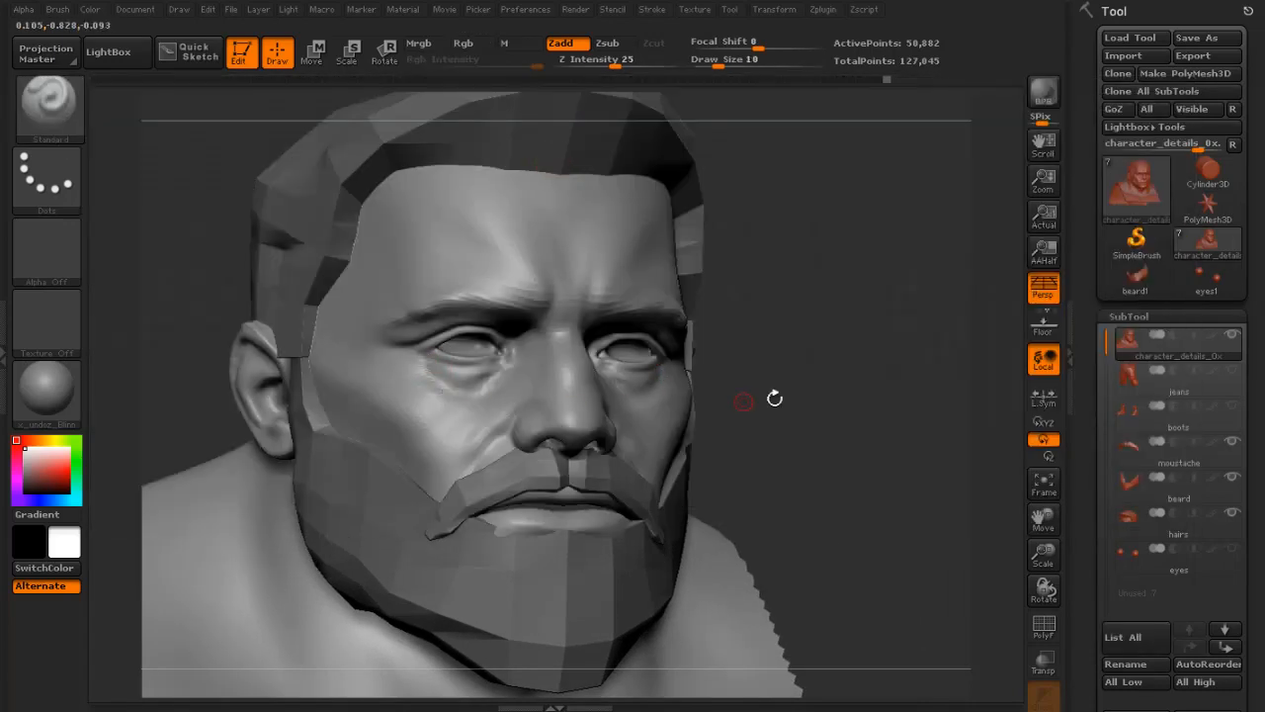
alt+drag(804, 389, 817, 480)
shift+drag(903, 406, 836, 402)
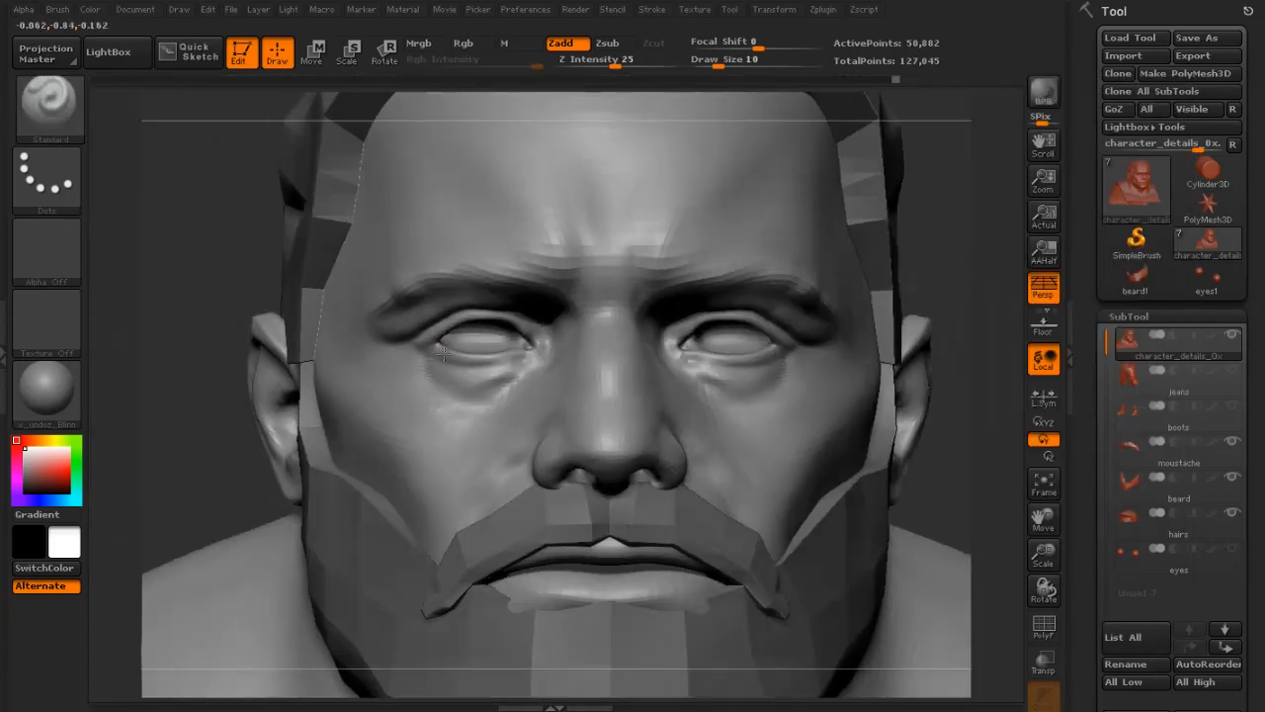
mouse_move(444, 353)
mouse_down()
mouse_move(521, 356)
mouse_move(487, 363)
mouse_up()
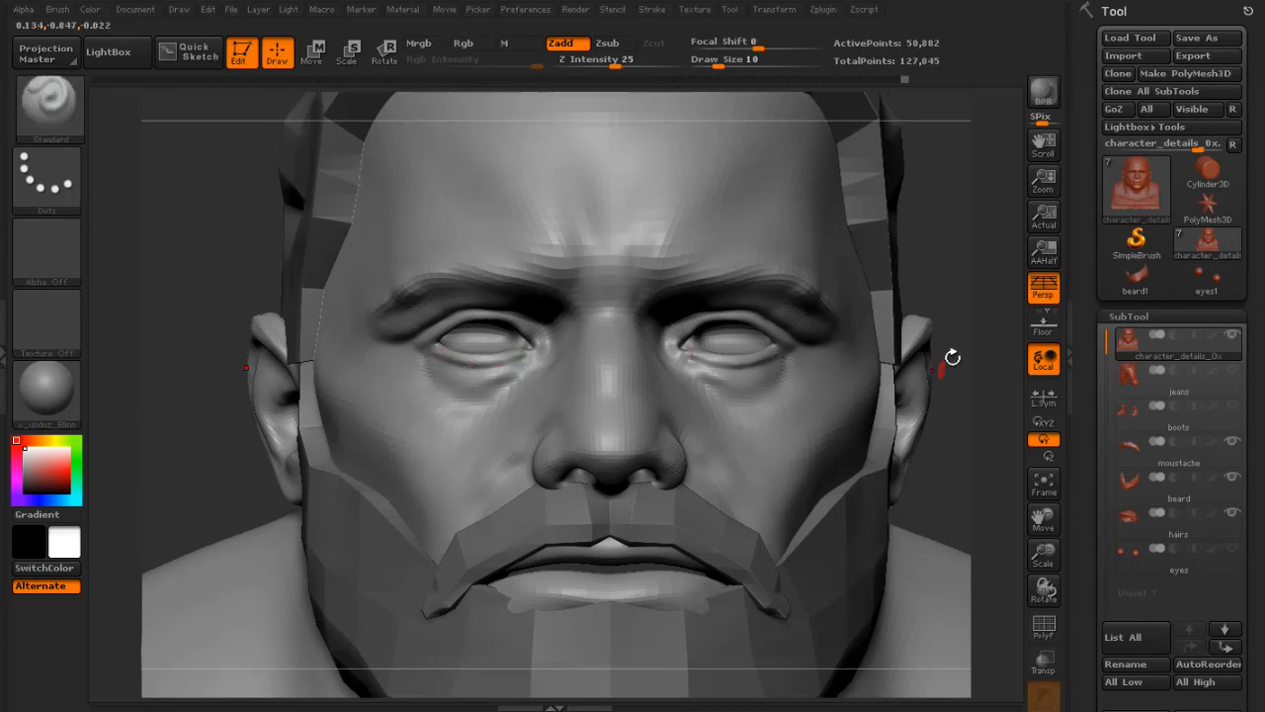
- Define the lower eyelid rims at draw size 10, rework them at draw size 16 and smooth them
drag(952, 355, 996, 381)
mouse_move(909, 378)
alt+mouse_down()
mouse_move(943, 420)
mouse_move(884, 381)
alt+mouse_up()
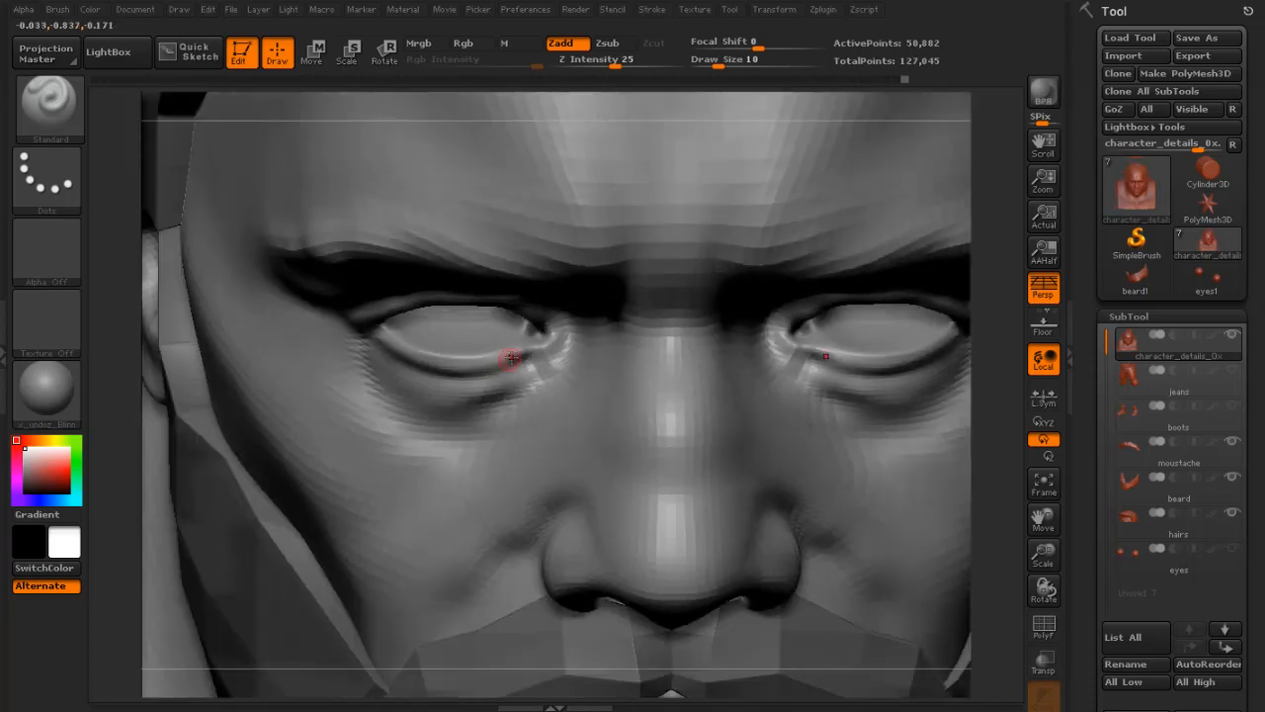
drag(512, 358, 426, 363)
key(shift)
key(s)
drag(410, 330, 417, 330)
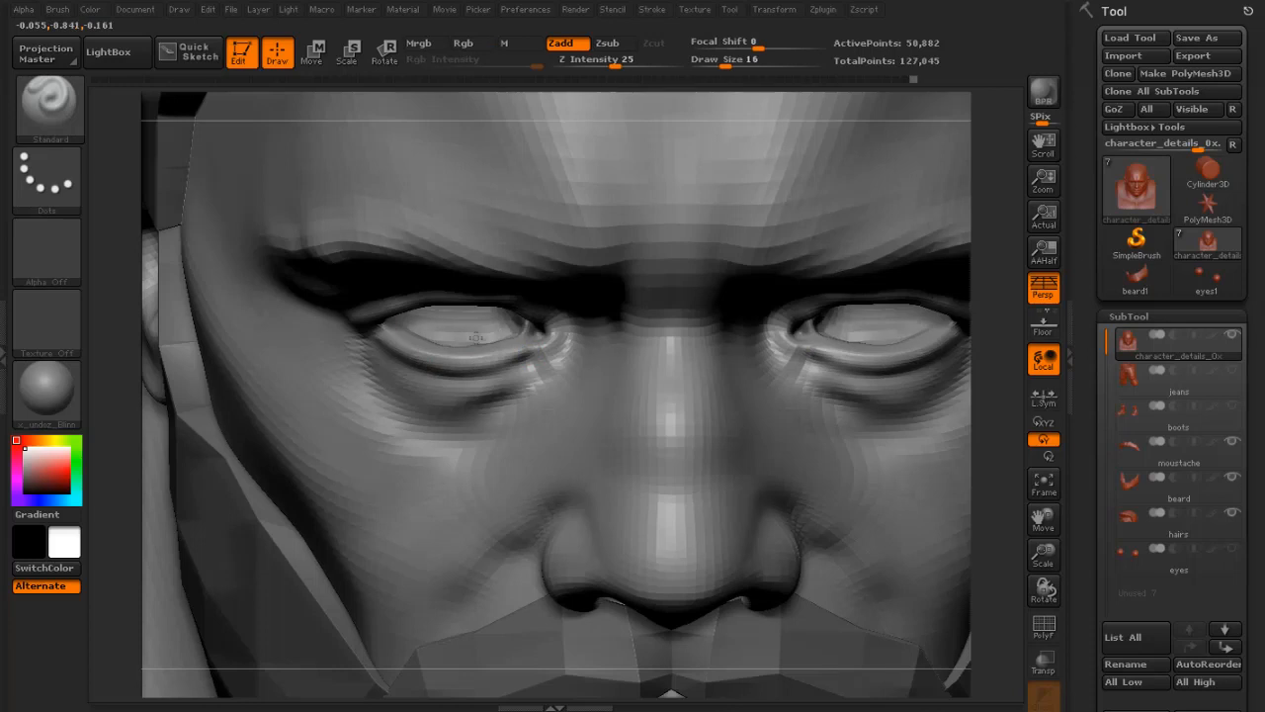
key(shift)
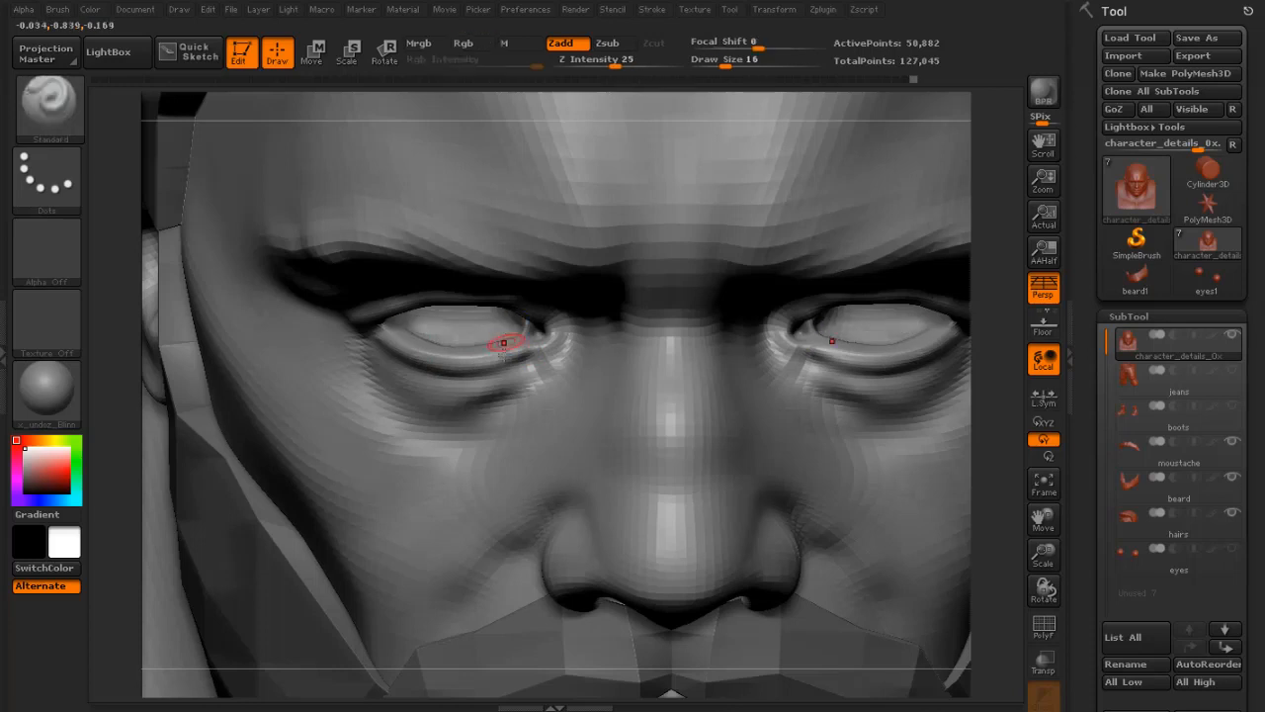
- Sculpt the upper eyelids toward the inner corners at draw size 20 and smooth them
mouse_move(995, 355)
mouse_down()
mouse_move(974, 302)
mouse_move(986, 285)
mouse_move(994, 307)
mouse_move(915, 317)
mouse_move(994, 336)
mouse_move(931, 326)
mouse_up()
key(shift)
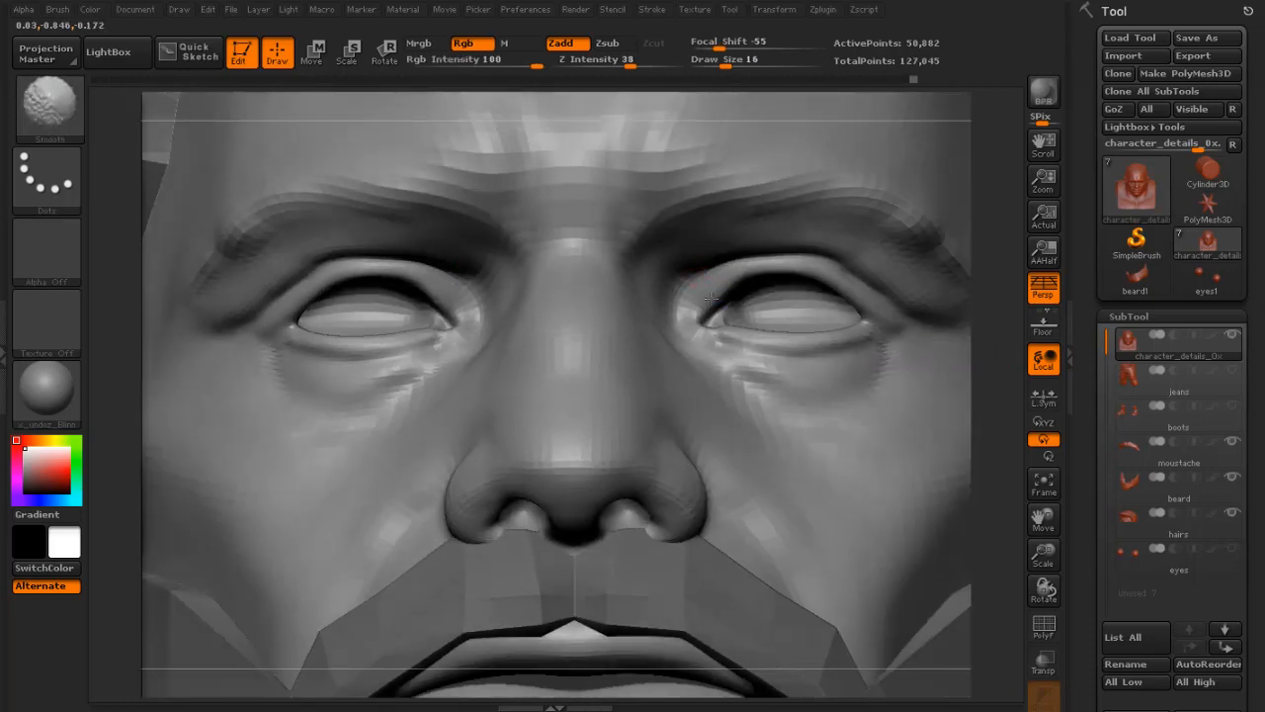
key(])
drag(771, 268, 724, 295)
key(shift)
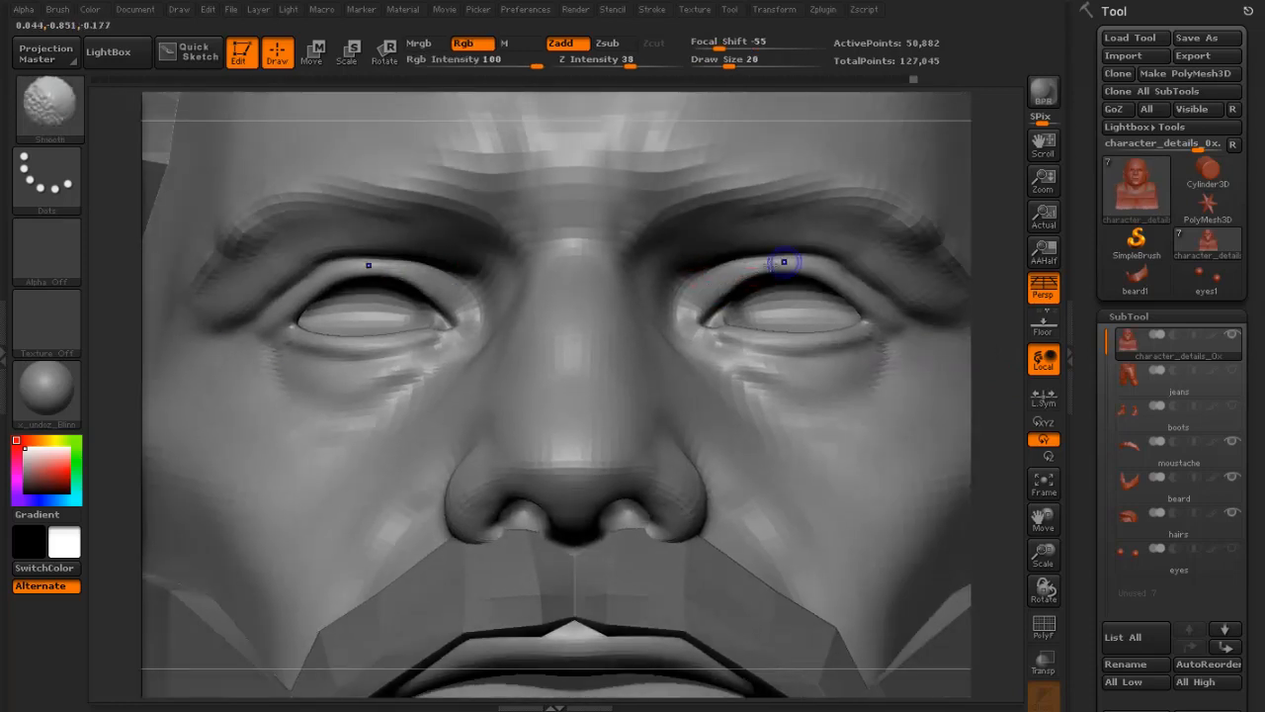
key(shift)
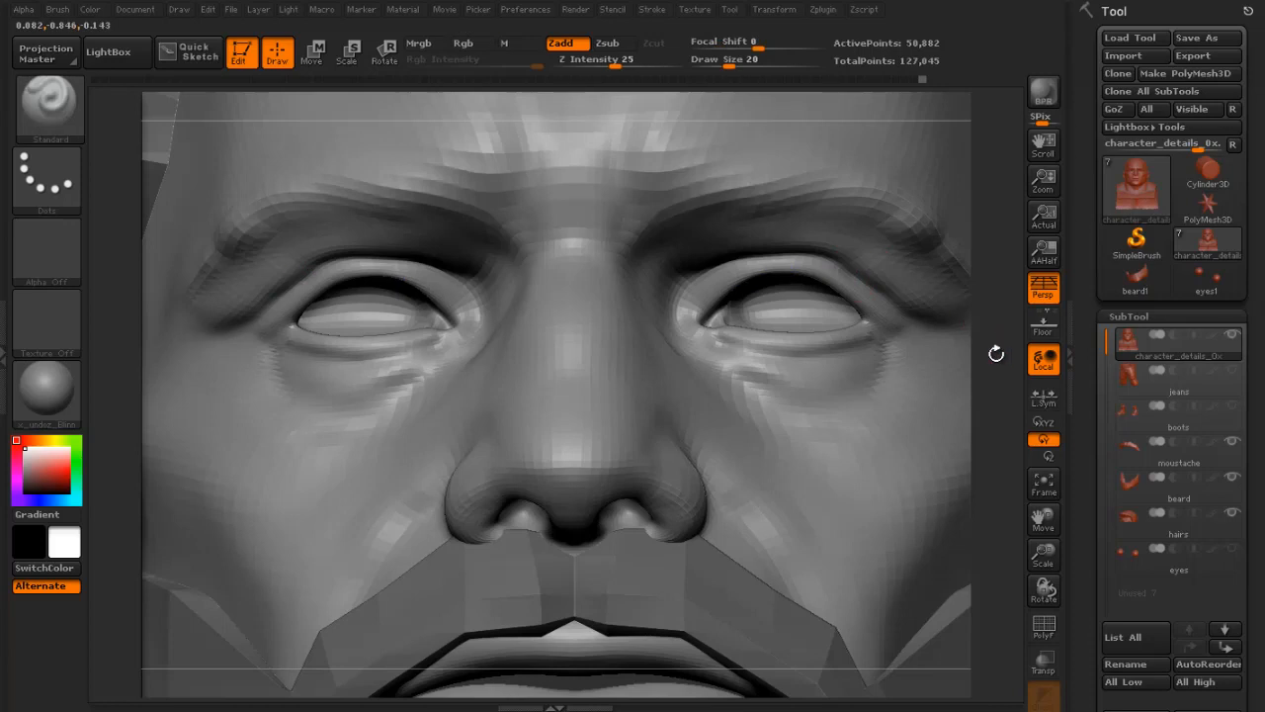
- Smooth the outer ends of the upper eyelids and the outer eye corners at draw size 24
drag(995, 353, 833, 248)
key(shift)
key(])
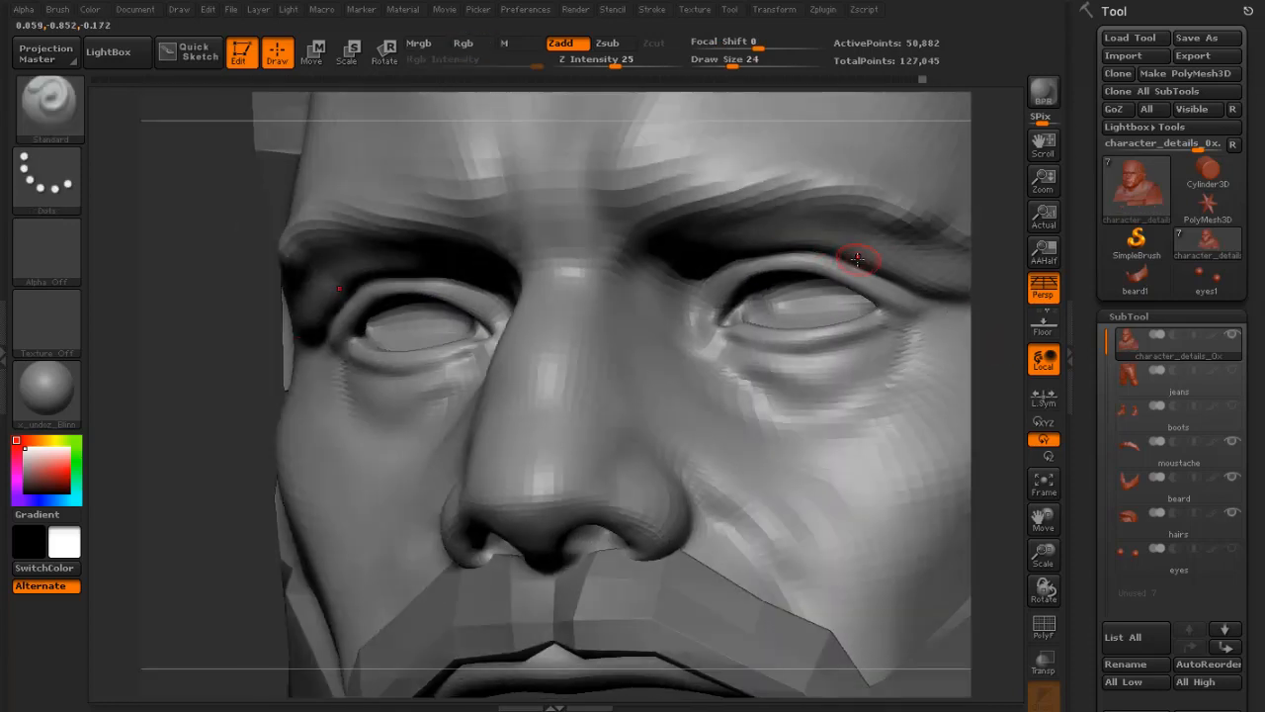
key(shift)
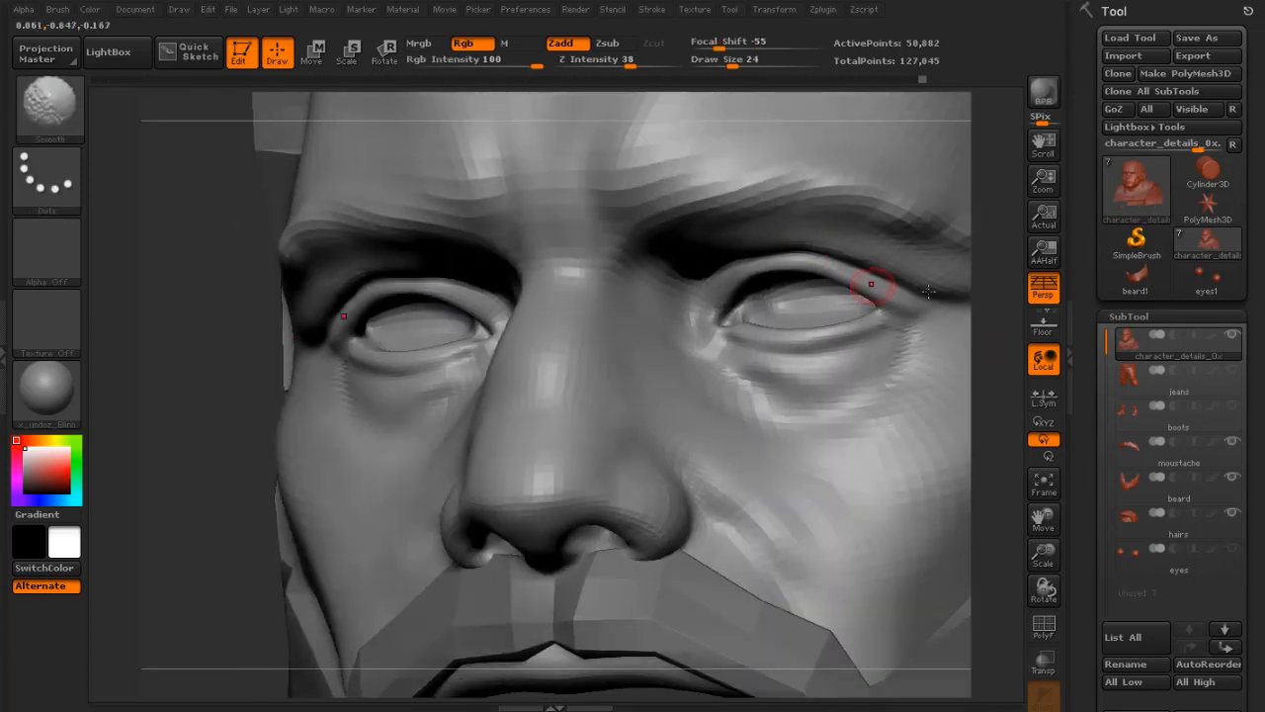
drag(1022, 359, 878, 299)
key(shift)
key(shift)
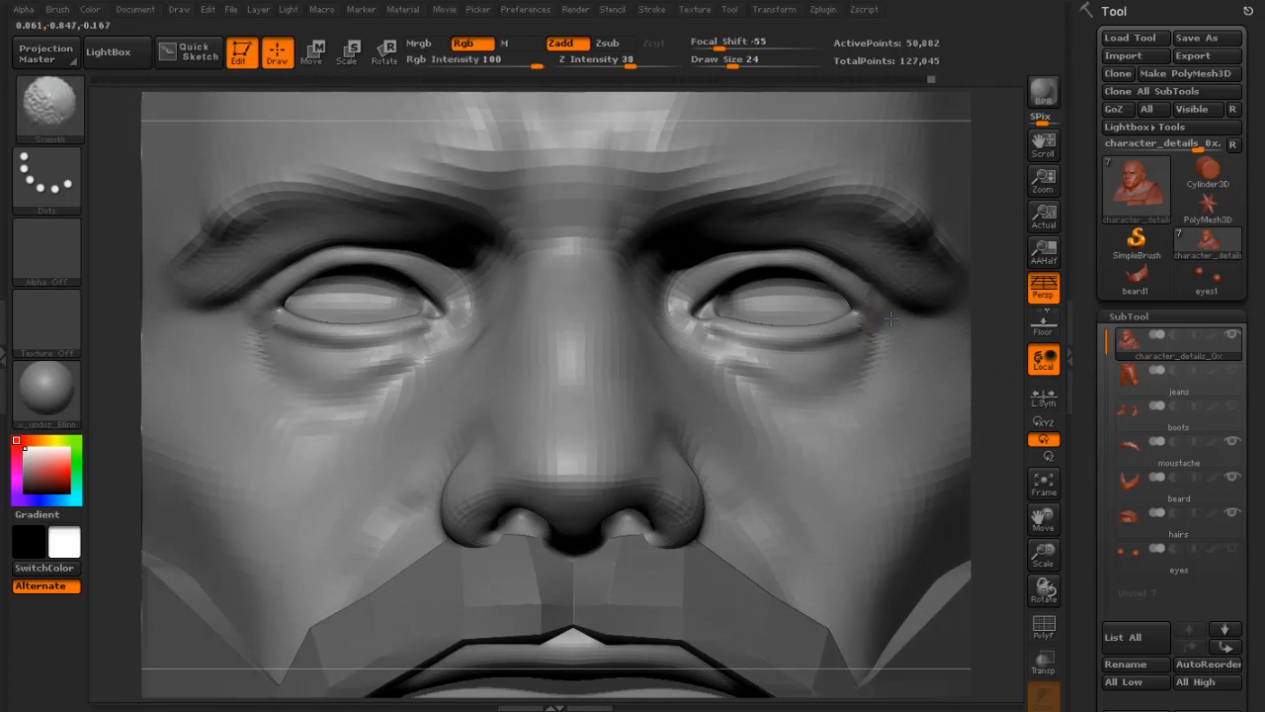
key(shift)
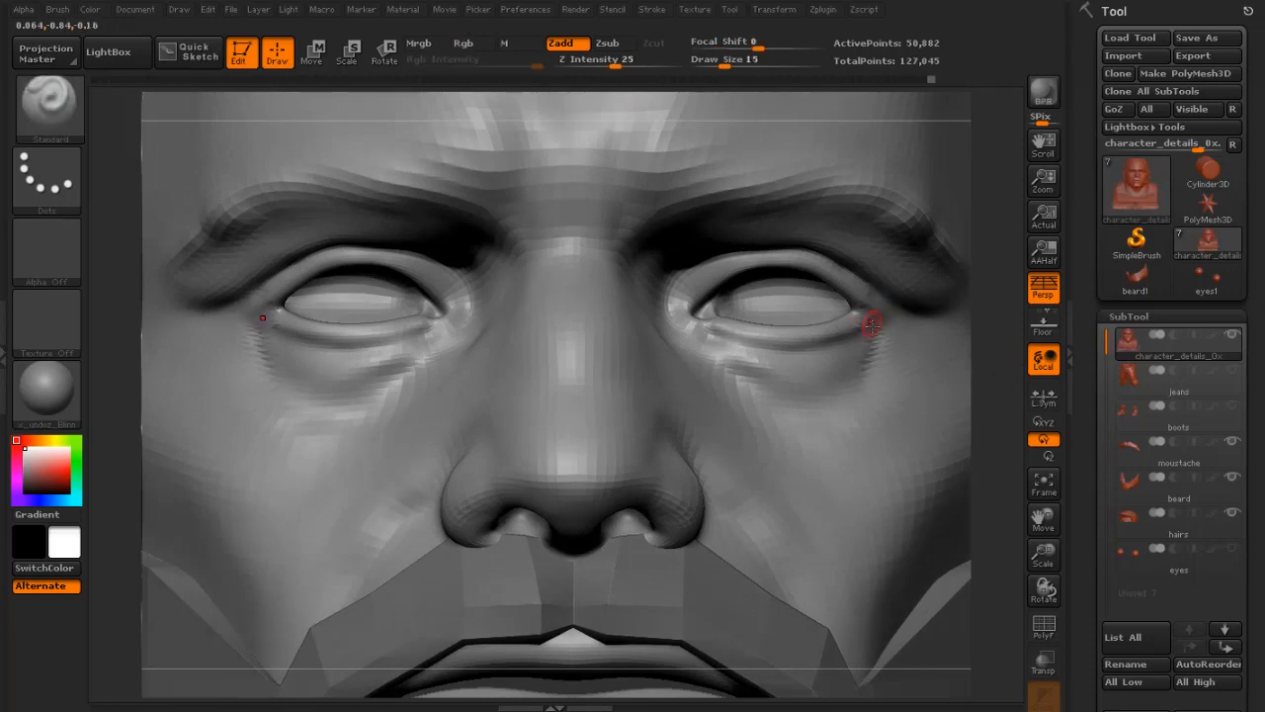
- Define the creases at the outer eye corners at draw size 7 and smooth them at draw size 10
key(s)
drag(269, 316, 261, 319)
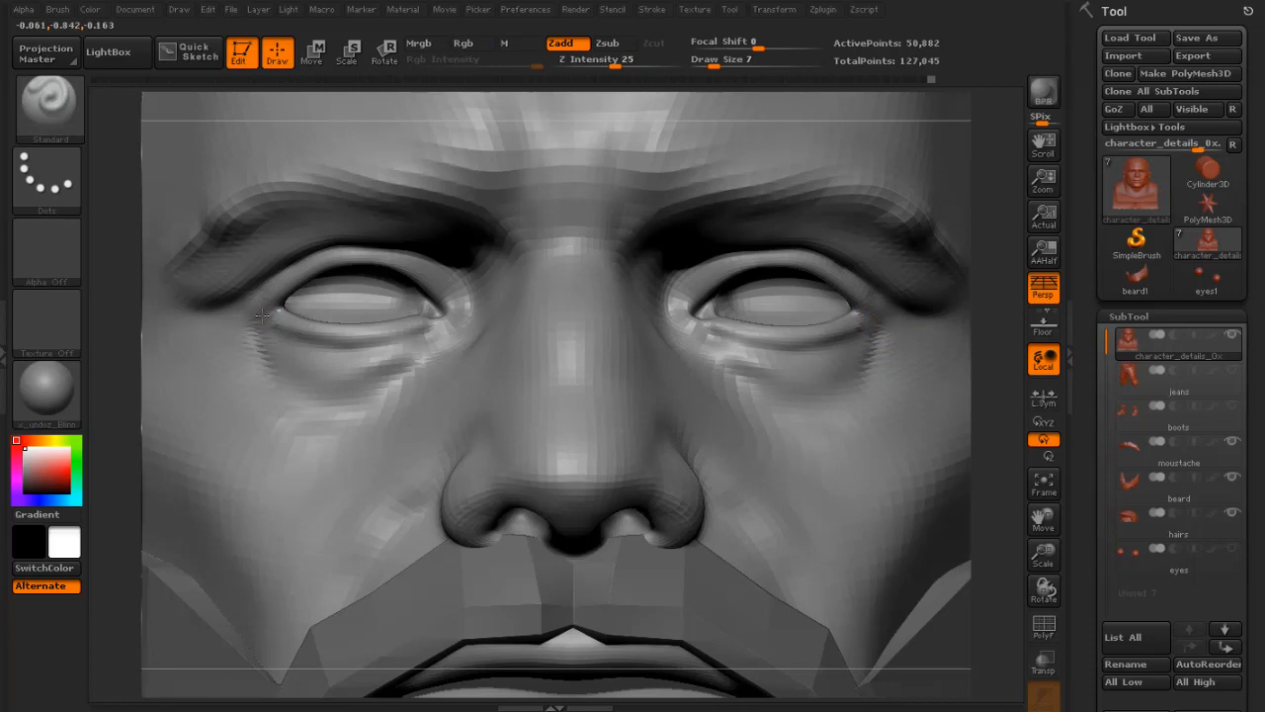
key(shift)
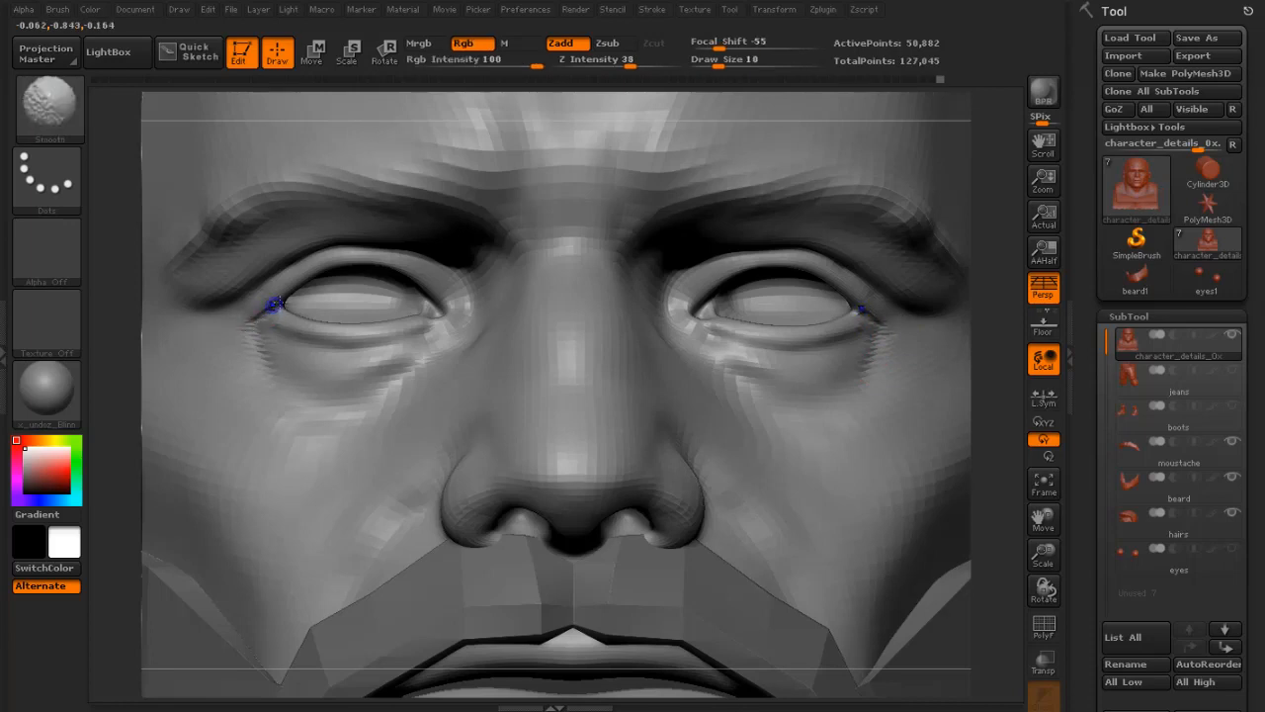
- Sculpt the upper eyelid edges toward the inner corners with the Standard brush at draw sizes 9 and 11
key(s)
drag(387, 273, 432, 273)
key(s)
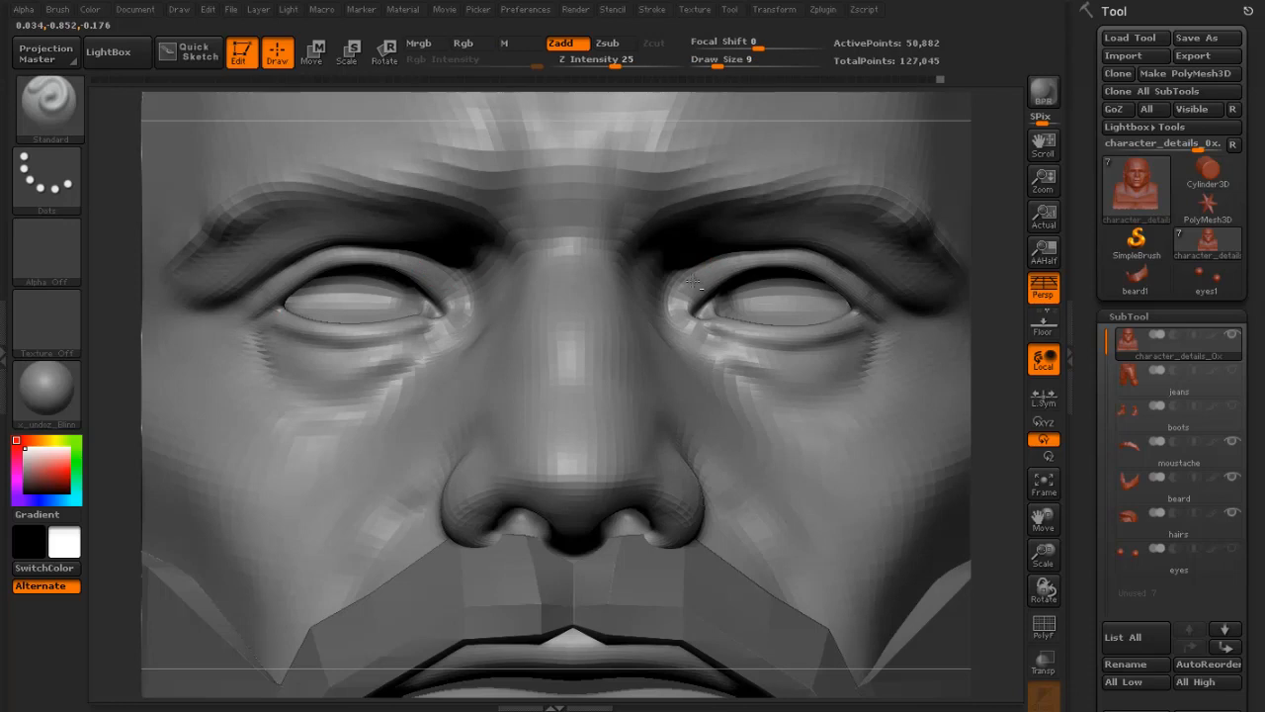
drag(1002, 348, 728, 274)
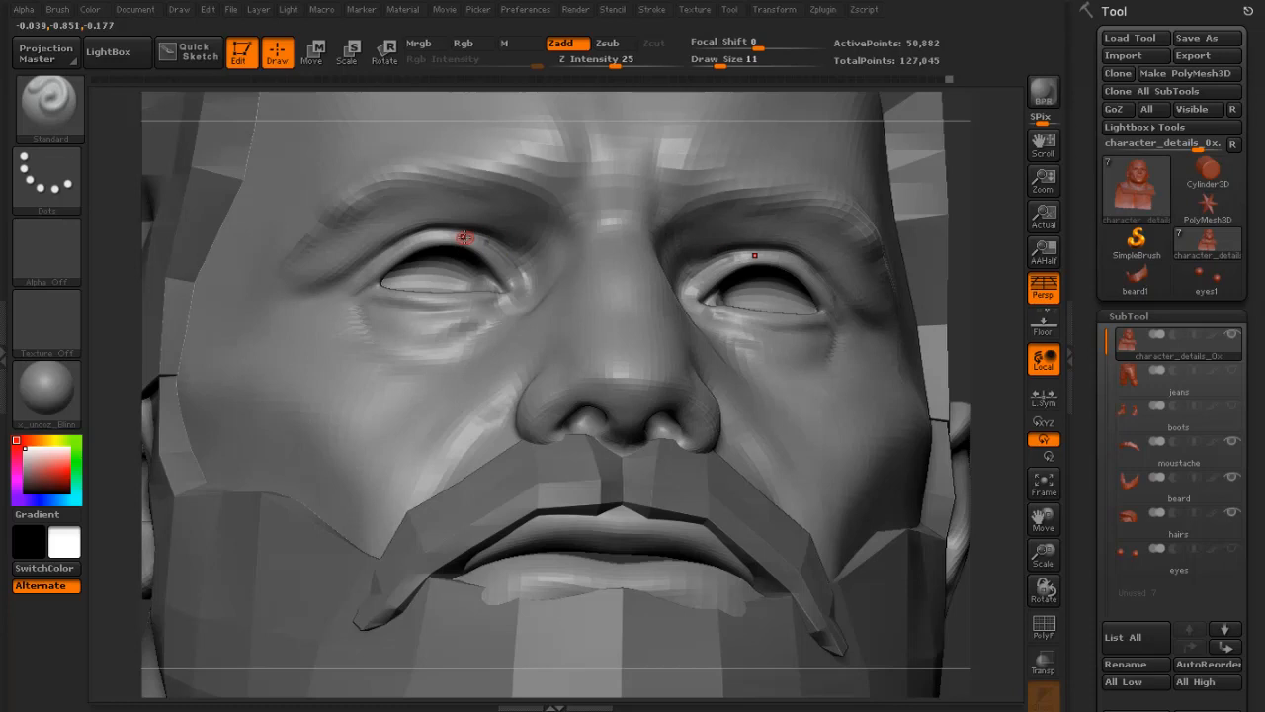
key(s)
drag(463, 237, 472, 238)
- Smooth the upper eyelids and inner eye corners at draw sizes 14 and 18
key(shift)
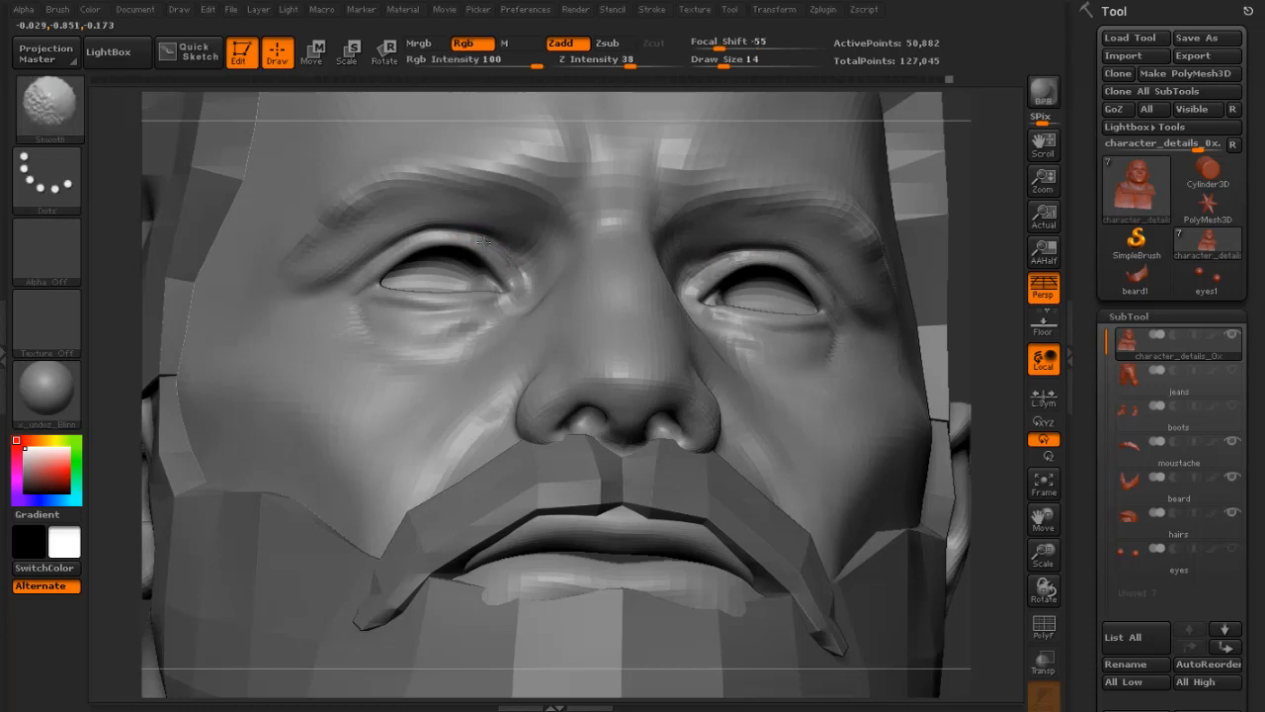
shift+drag(529, 289, 521, 279)
key(shift)
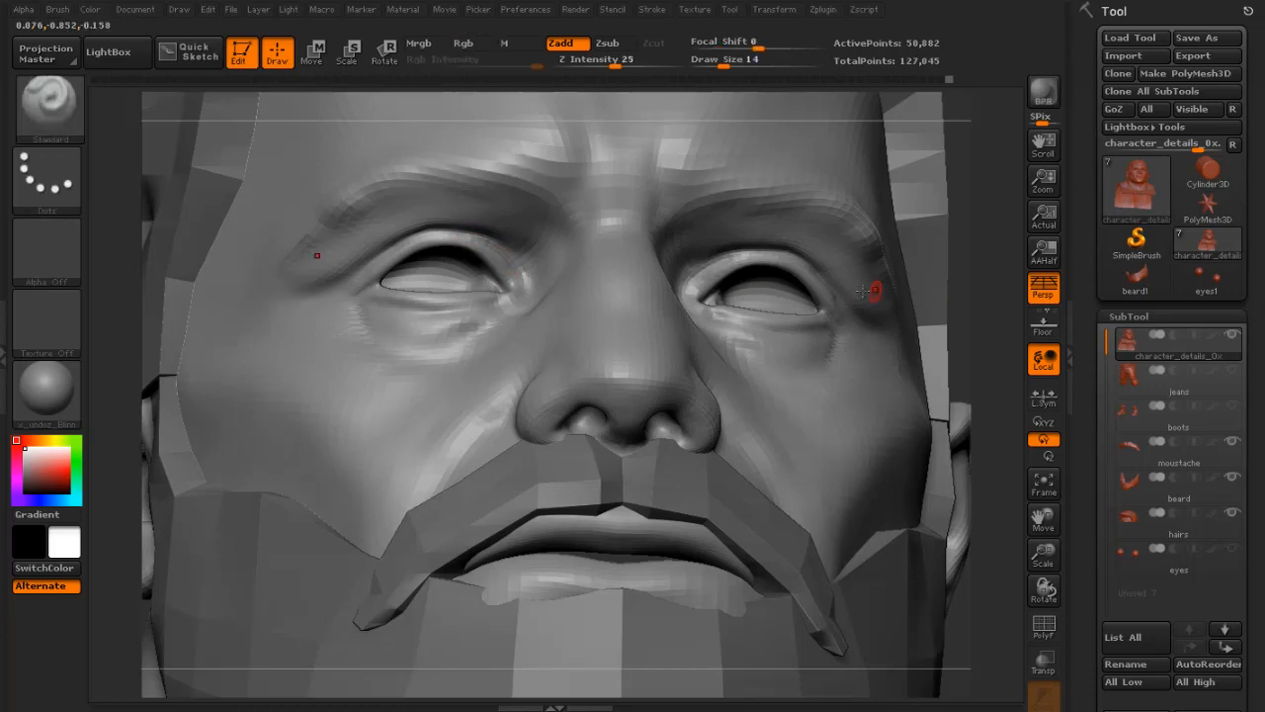
mouse_move(993, 321)
mouse_down()
mouse_move(948, 231)
mouse_move(912, 218)
mouse_move(800, 220)
mouse_move(834, 251)
mouse_up()
key(shift)
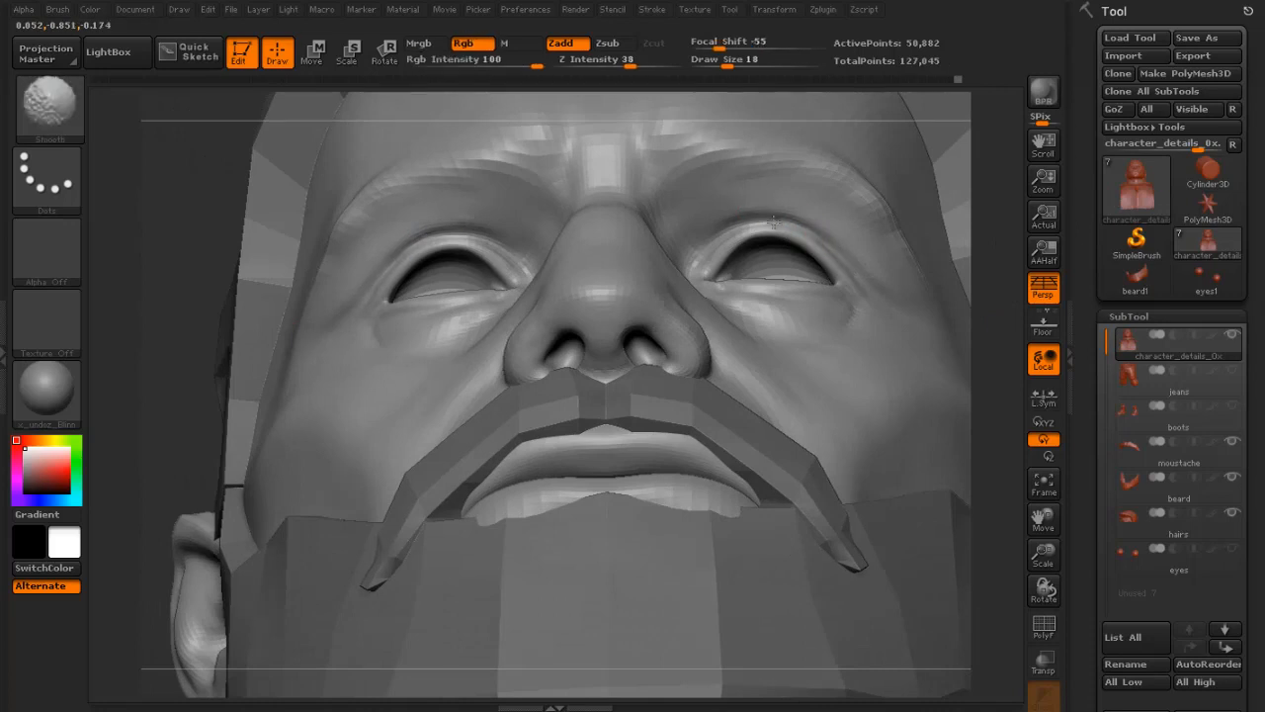
shift+drag(710, 243, 728, 241)
- Deepen the folds under the eyes at draw sizes 14 and 20 and smooth their outer ends
key(s)
drag(1011, 324, 708, 225)
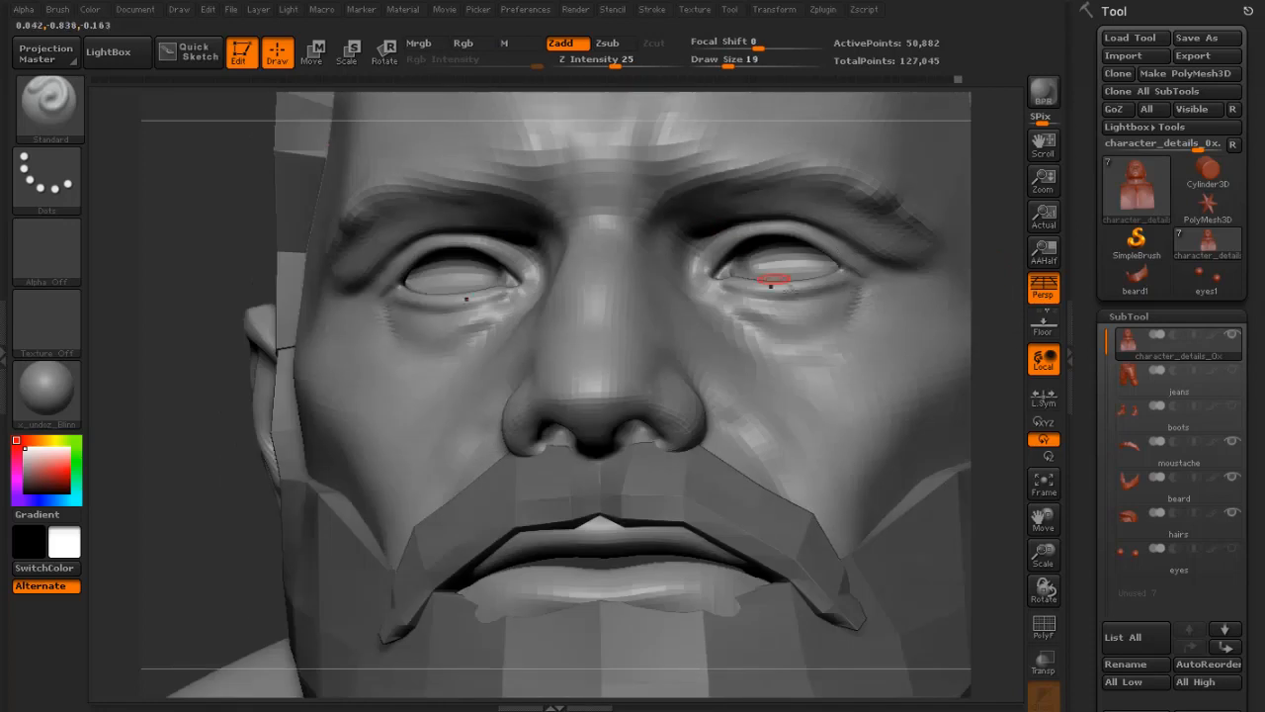
key(s)
drag(747, 296, 741, 299)
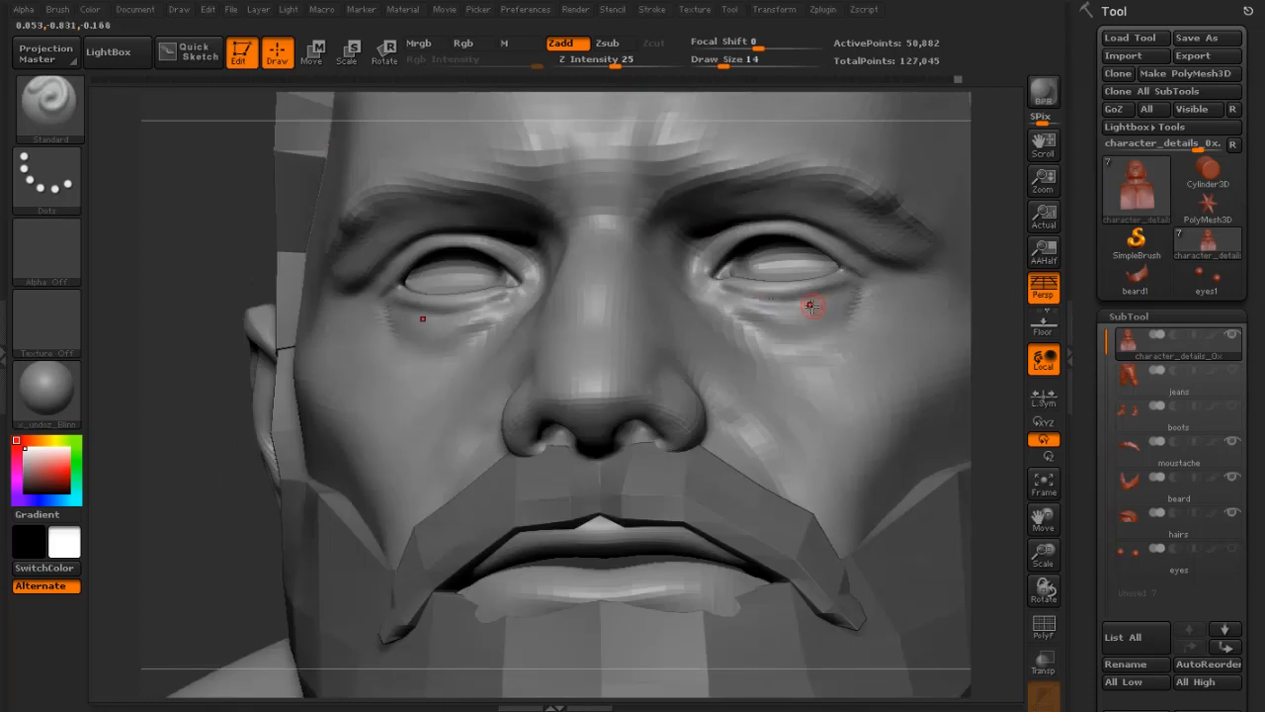
drag(825, 339, 799, 345)
drag(733, 311, 713, 295)
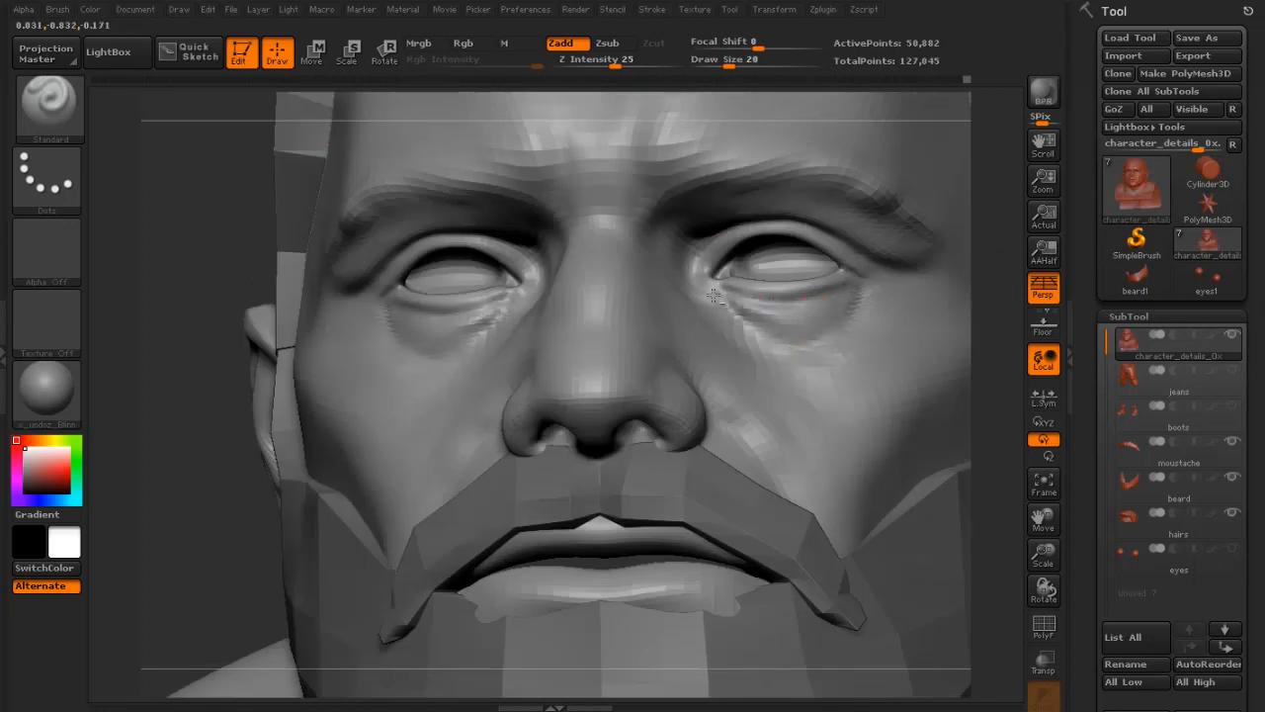
key(shift)
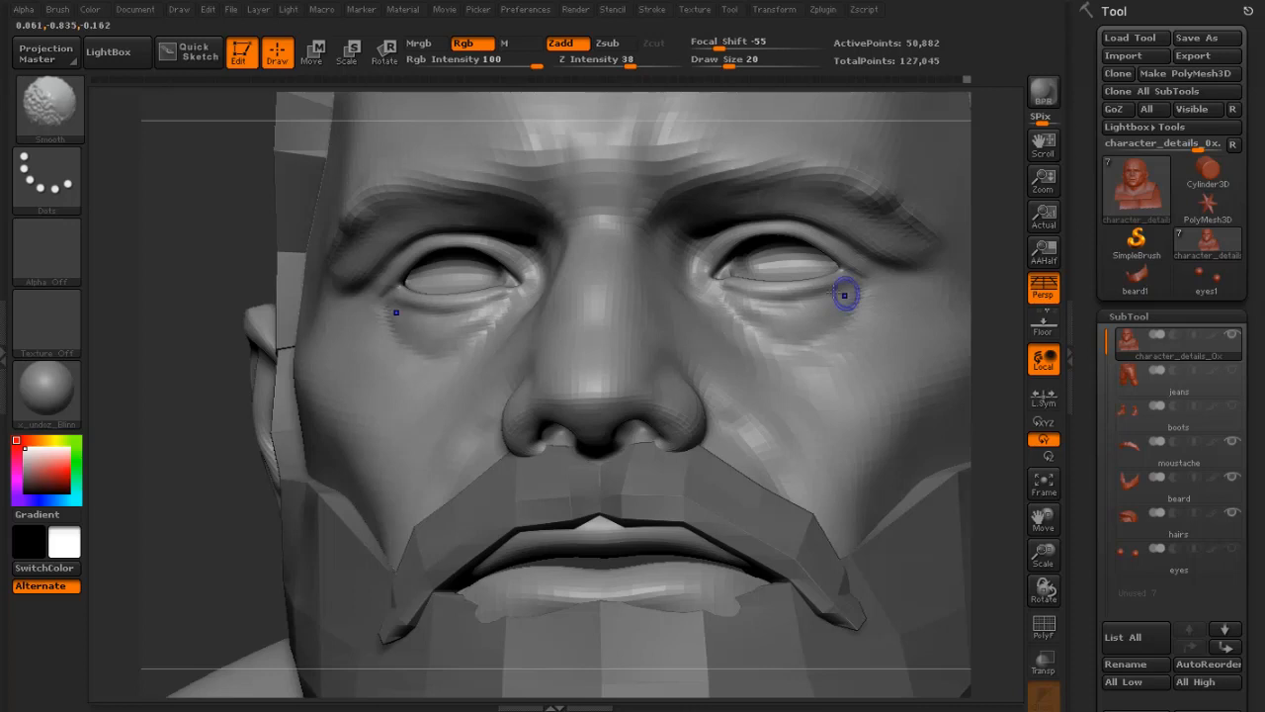
shift+drag(869, 316, 880, 419)
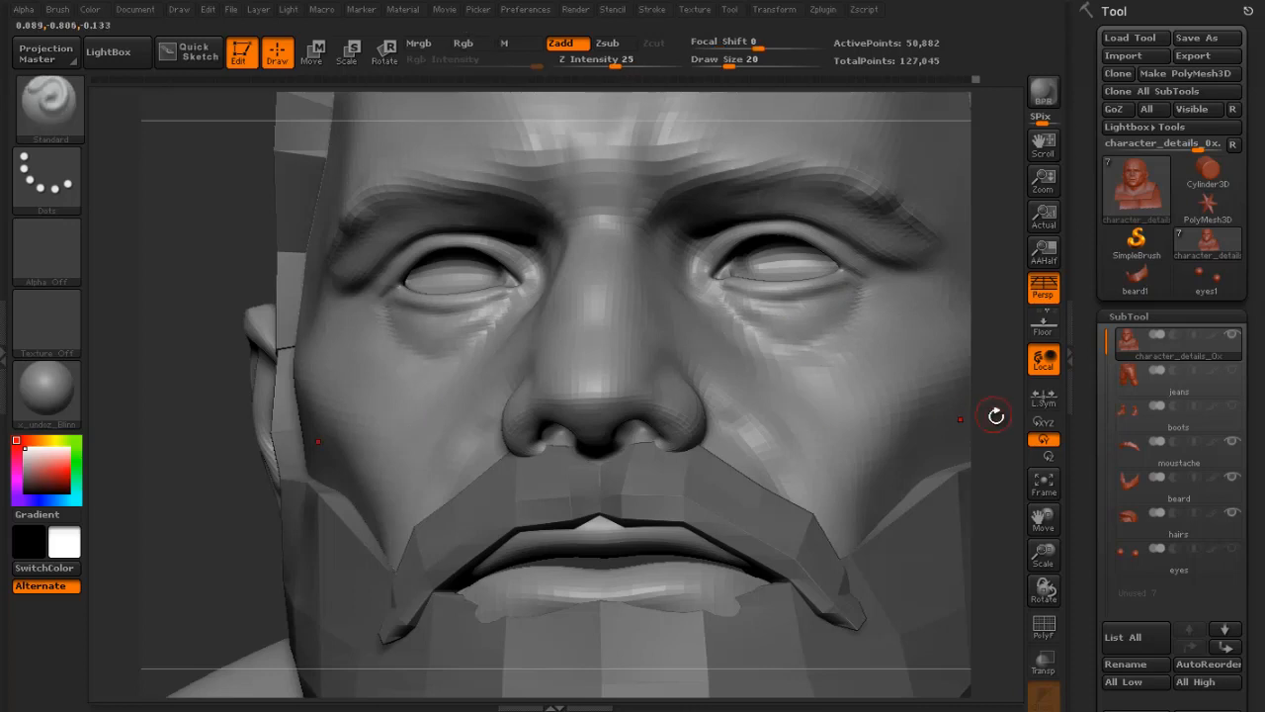
- Define the creases around the nostril wings with the Standard brush at draw sizes 16 and 11
drag(996, 415, 850, 401)
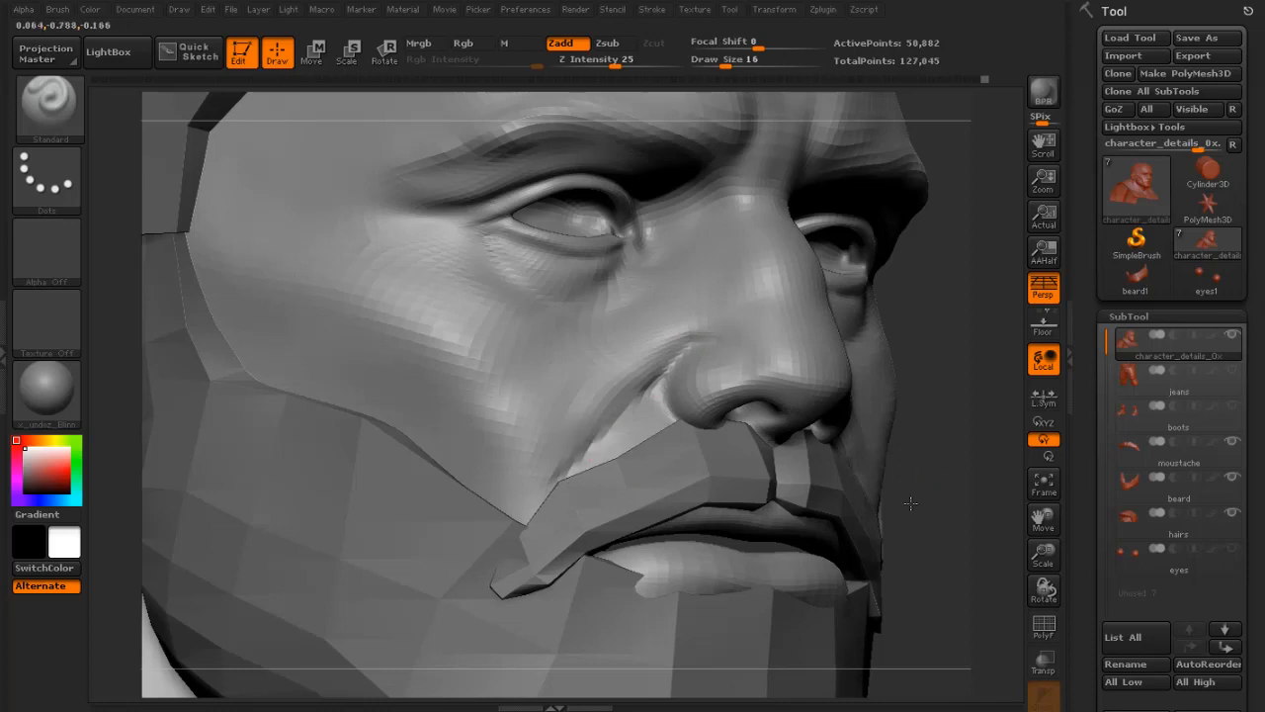
drag(911, 503, 855, 393)
drag(387, 395, 509, 361)
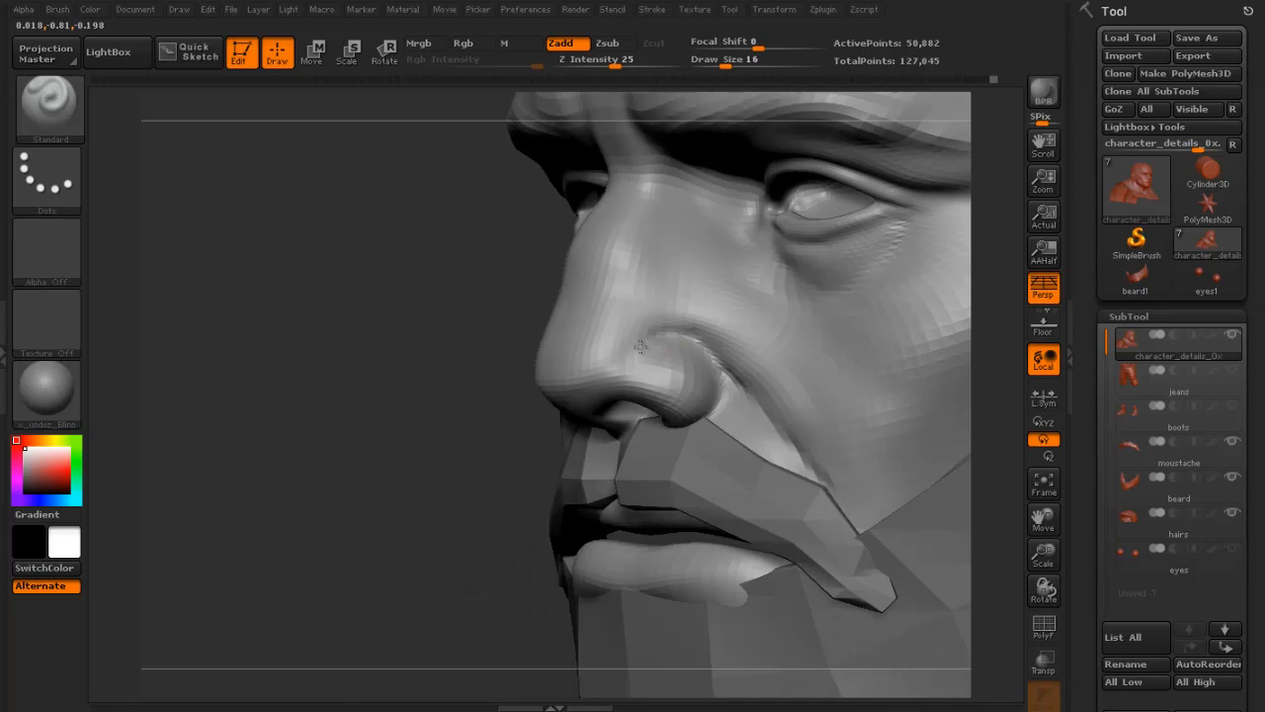
key(shift)
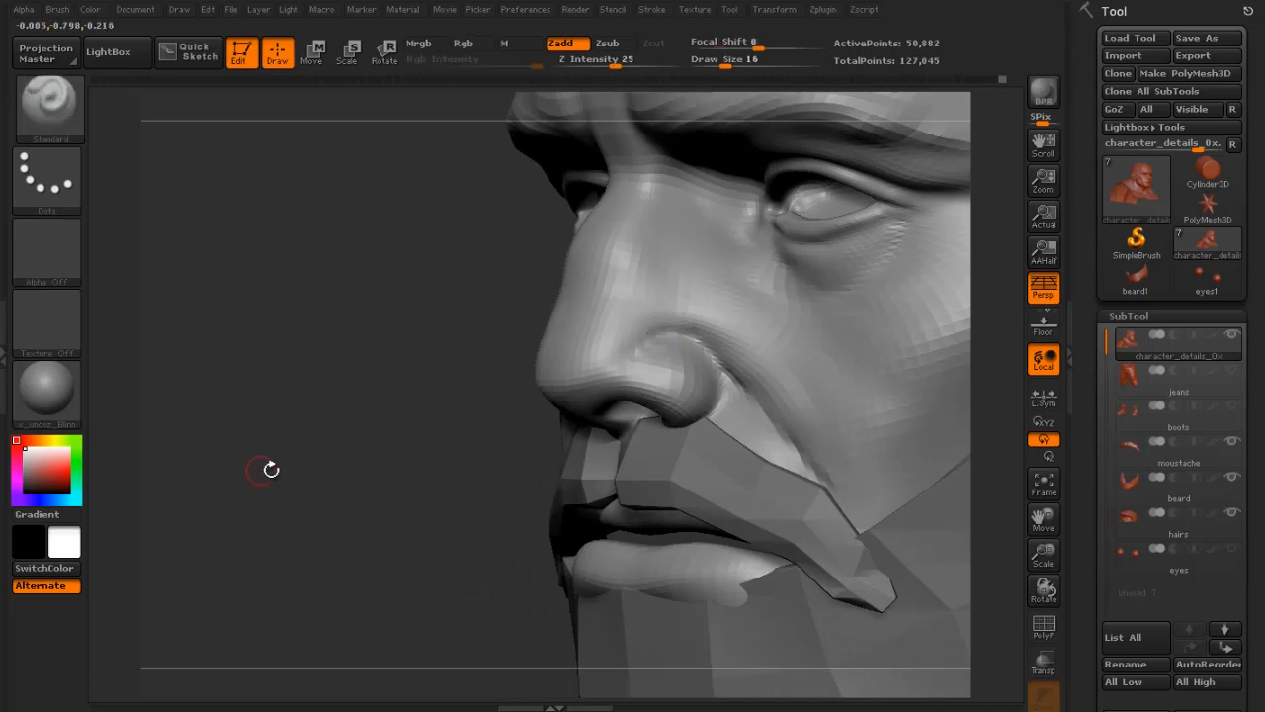
drag(271, 466, 389, 415)
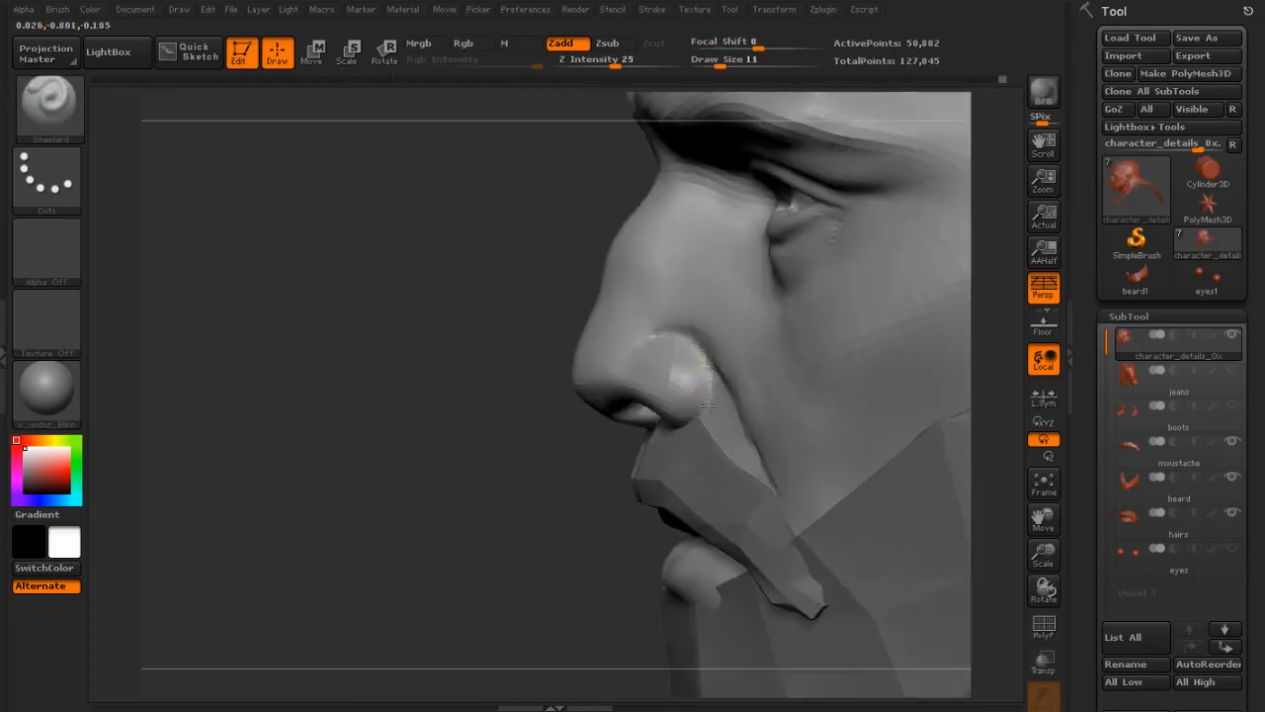
- Sculpt the lower edge of the lower lip and smooth it at draw sizes 17 and 21
drag(535, 459, 704, 436)
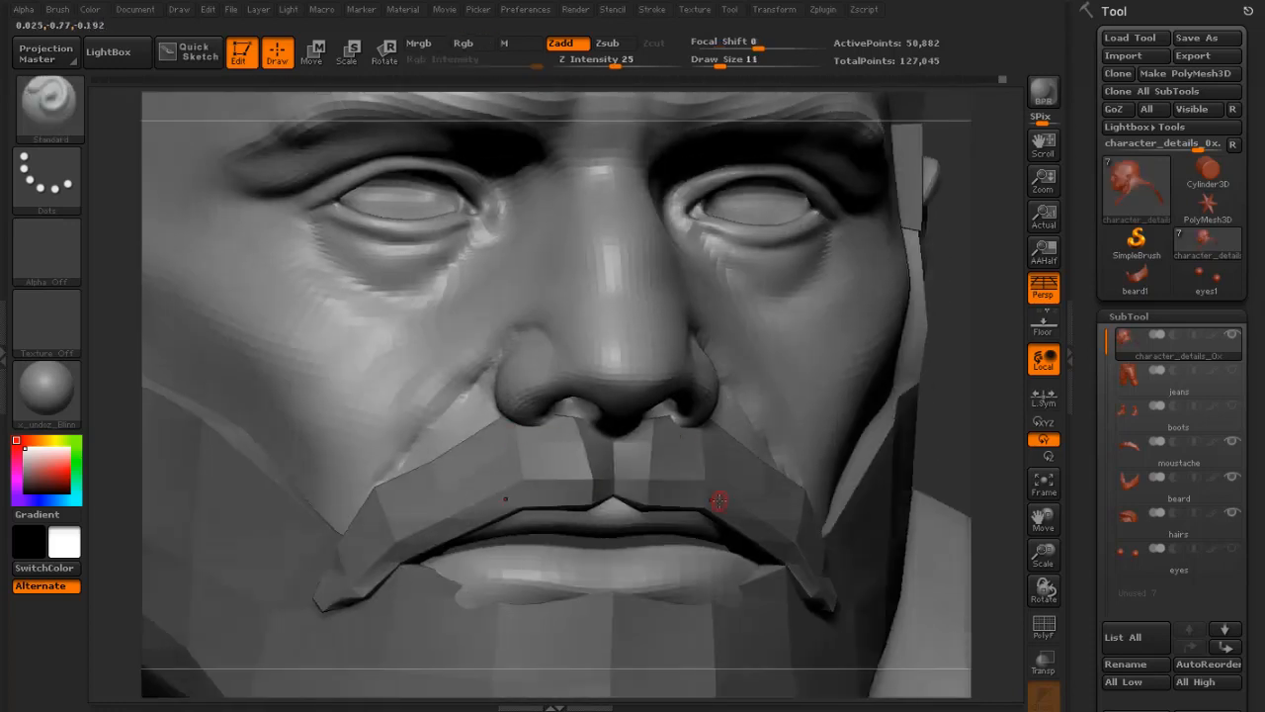
mouse_move(1006, 568)
alt+mouse_down()
mouse_move(982, 432)
mouse_move(989, 452)
mouse_move(963, 452)
alt+mouse_up()
key(s)
mouse_move(458, 460)
mouse_down()
mouse_move(559, 441)
mouse_move(445, 439)
mouse_up()
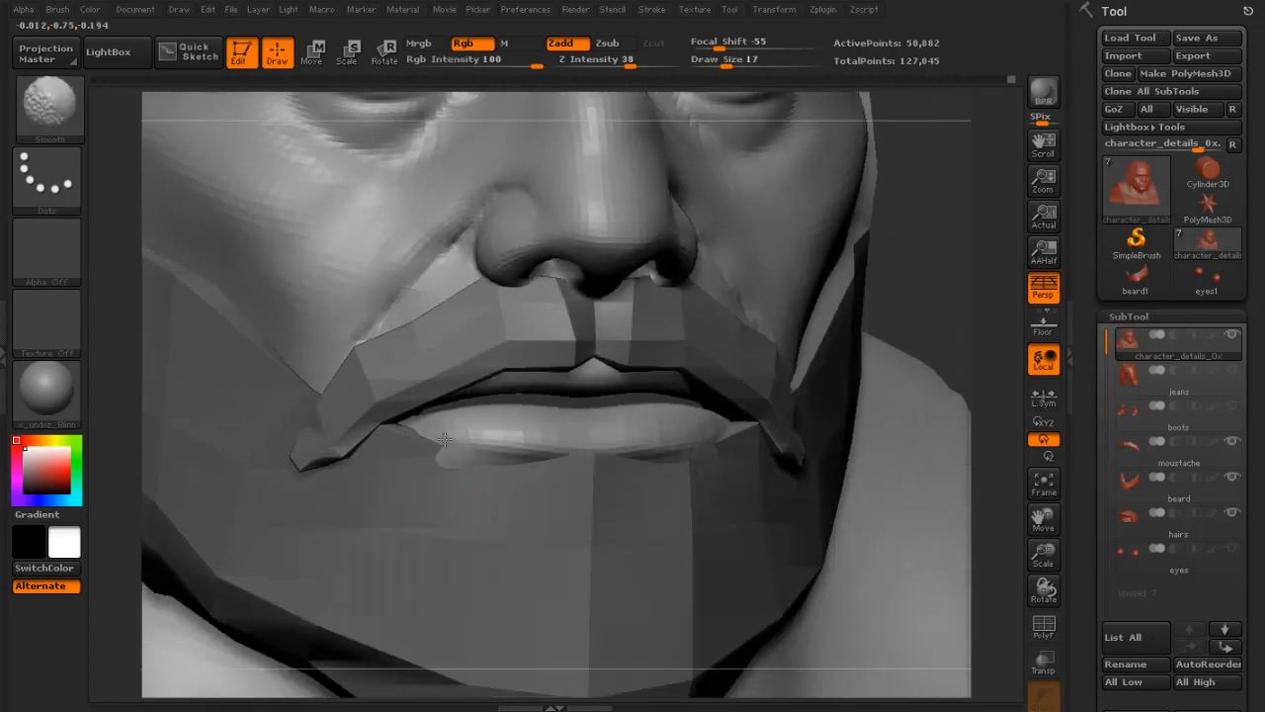
mouse_move(583, 449)
shift+mouse_down()
mouse_move(445, 442)
mouse_move(550, 455)
shift+mouse_up()
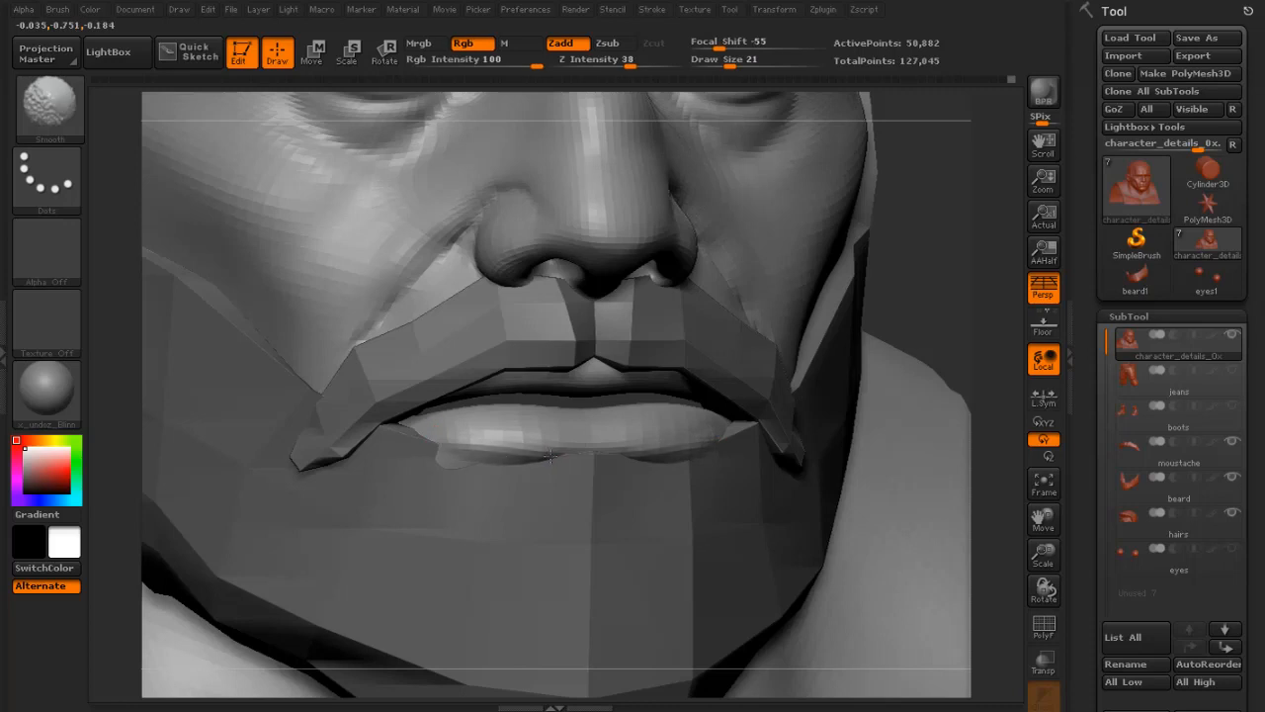
- Add fine volume strokes across the lower lip at draw size 14 and smooth them
drag(966, 293, 761, 301)
key(])
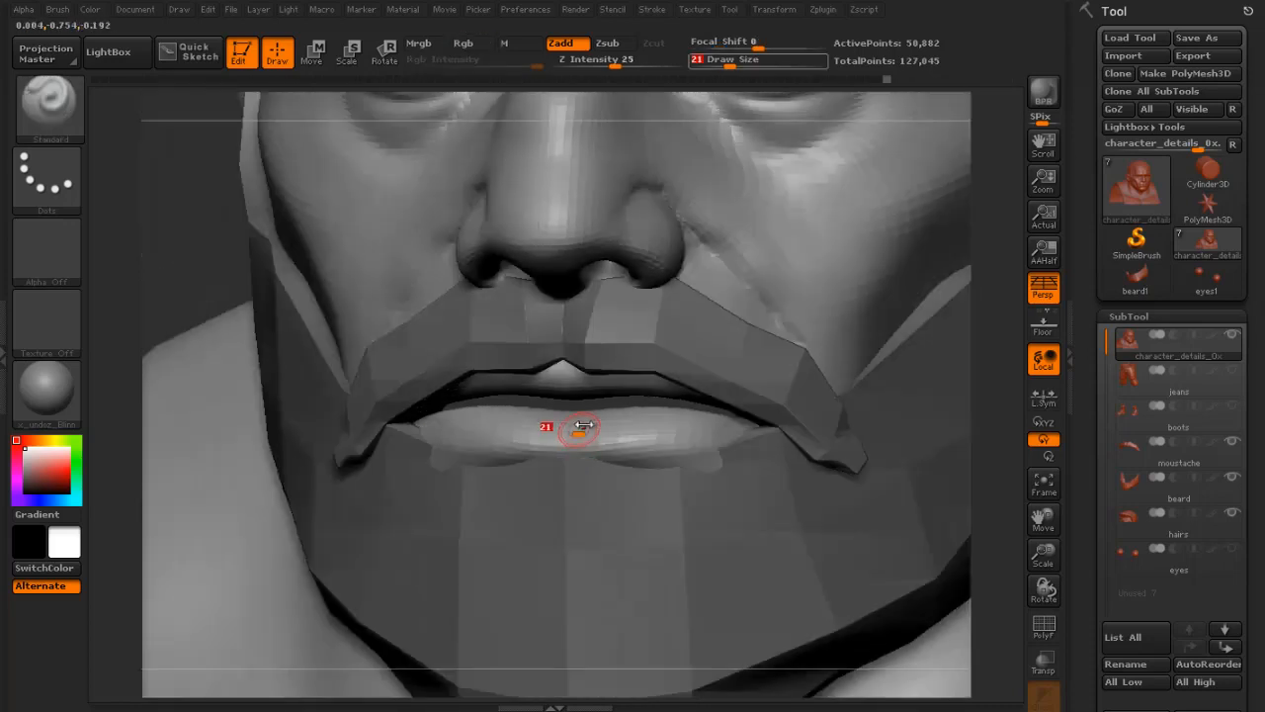
mouse_move(578, 427)
mouse_down()
mouse_move(560, 432)
mouse_move(568, 407)
mouse_move(652, 435)
mouse_move(647, 448)
mouse_move(678, 444)
mouse_move(650, 447)
mouse_up()
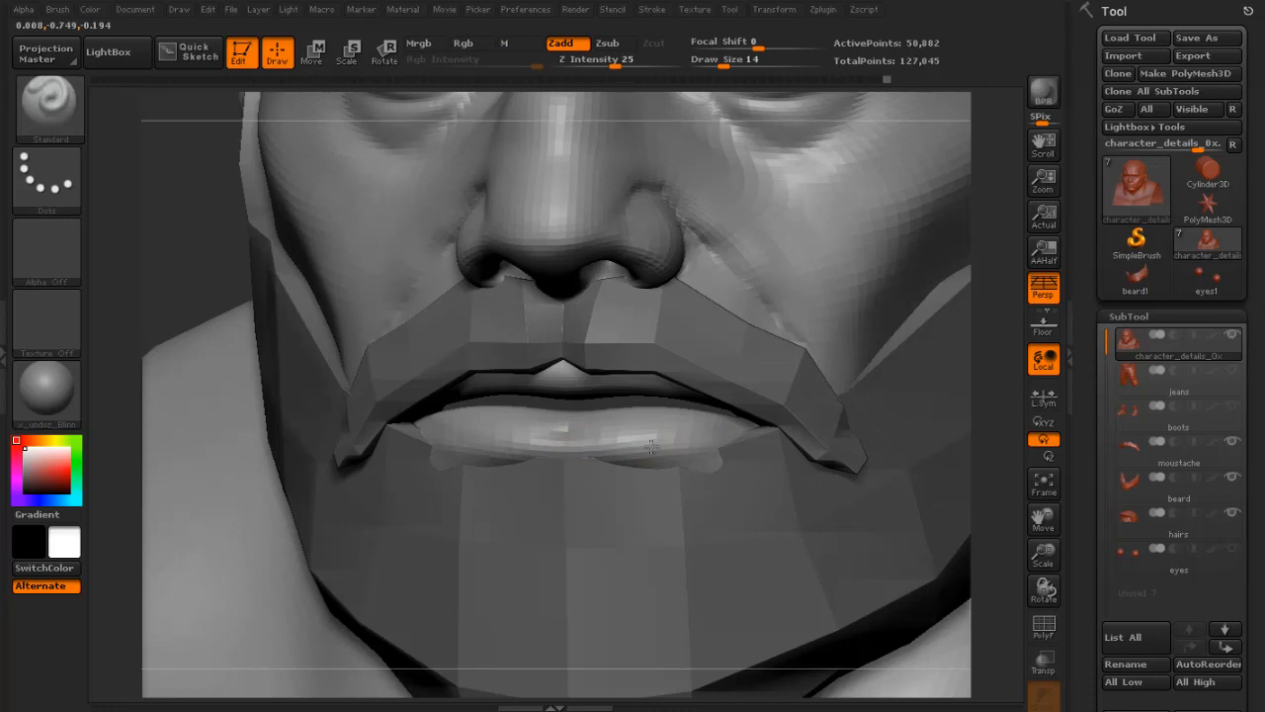
shift+drag(741, 429, 607, 449)
mouse_move(684, 439)
mouse_down()
mouse_move(640, 447)
mouse_move(661, 431)
mouse_up()
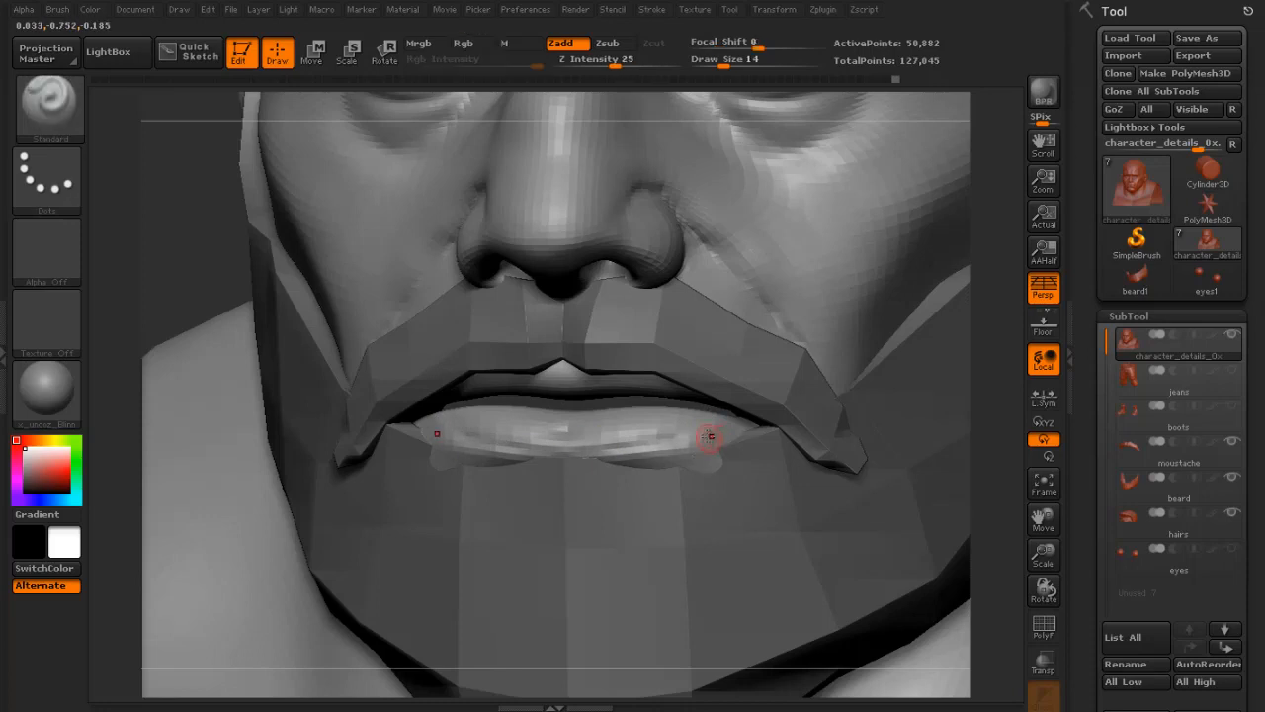
drag(184, 265, 261, 274)
key(s)
mouse_move(518, 441)
shift+mouse_down()
mouse_move(568, 448)
mouse_move(522, 446)
mouse_move(657, 427)
shift+mouse_up()
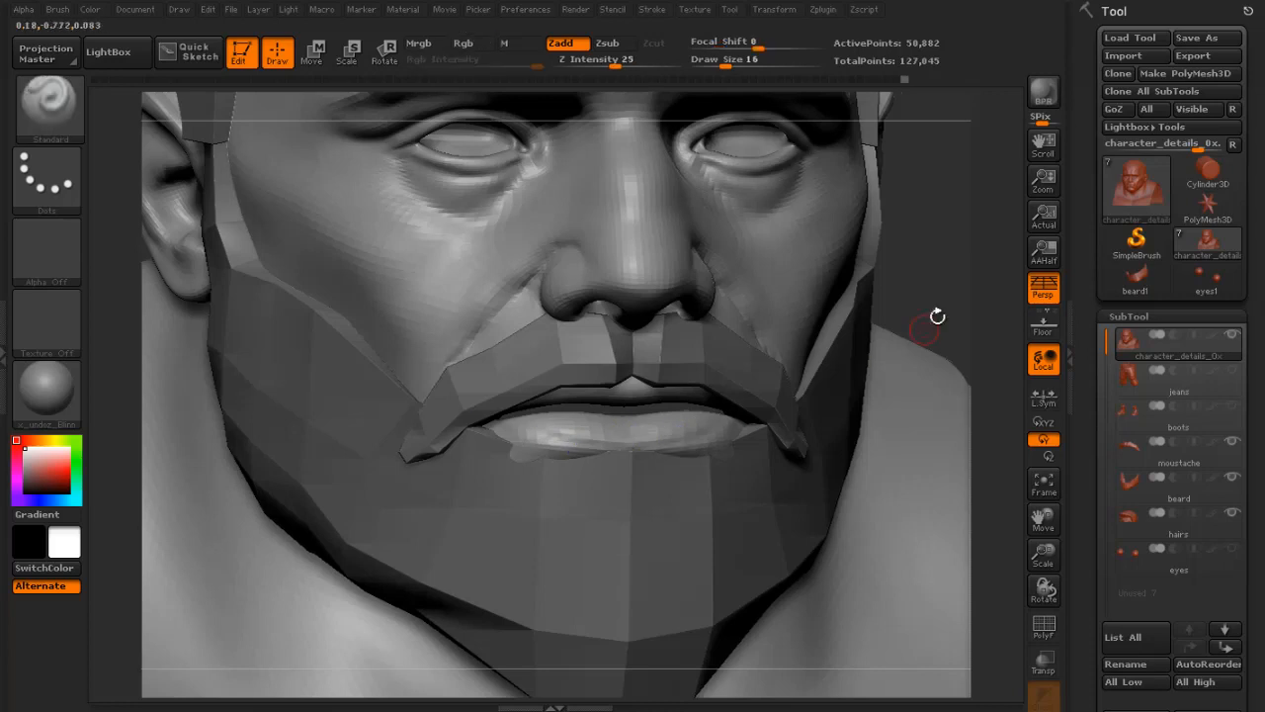
- Sculpt the upper lip's peak and surface under the moustache at draw size 13
mouse_move(938, 316)
mouse_down()
mouse_move(973, 266)
mouse_move(915, 274)
mouse_up()
key(bracketleft)
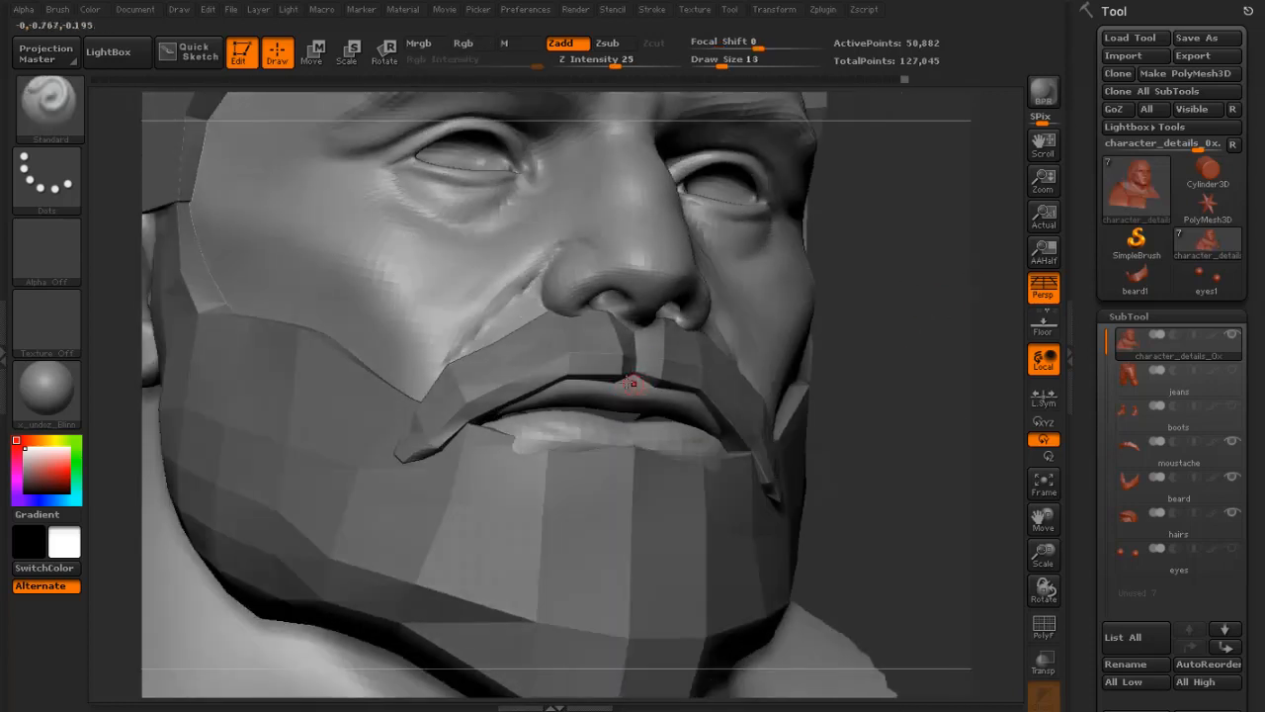
drag(633, 380, 545, 390)
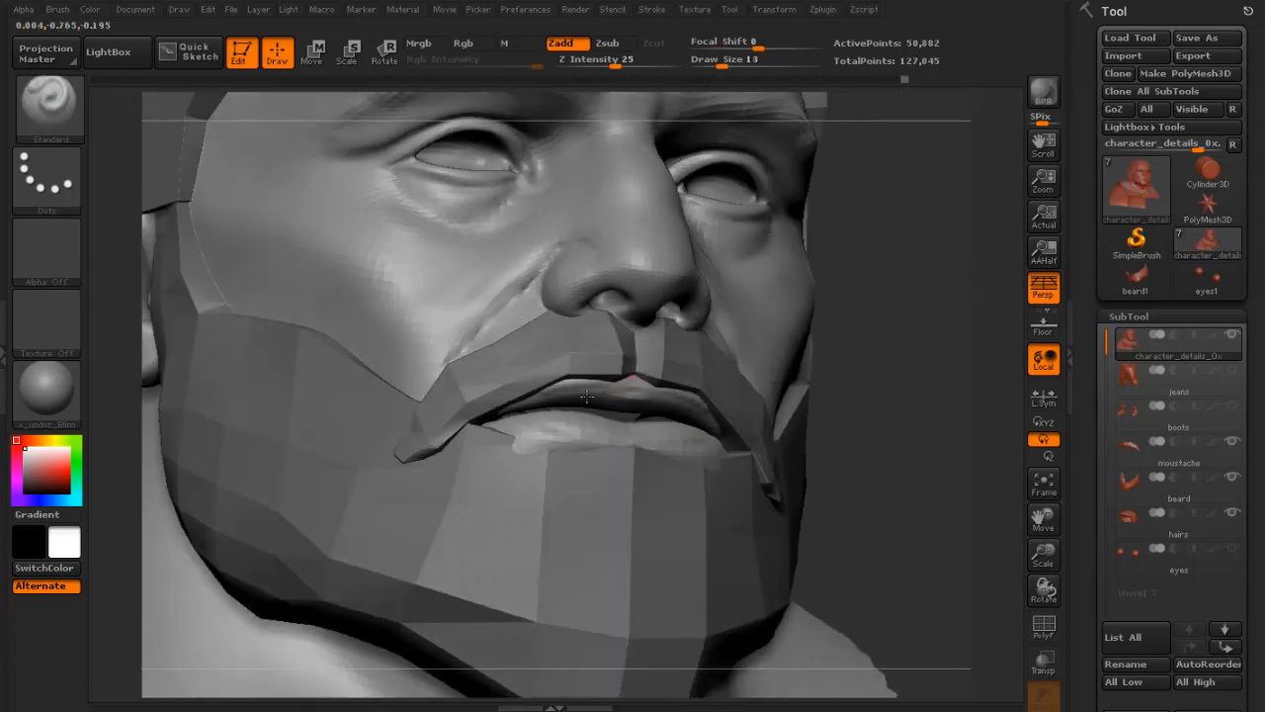
mouse_move(920, 326)
mouse_down()
mouse_move(883, 331)
mouse_move(843, 305)
mouse_up()
key(s)
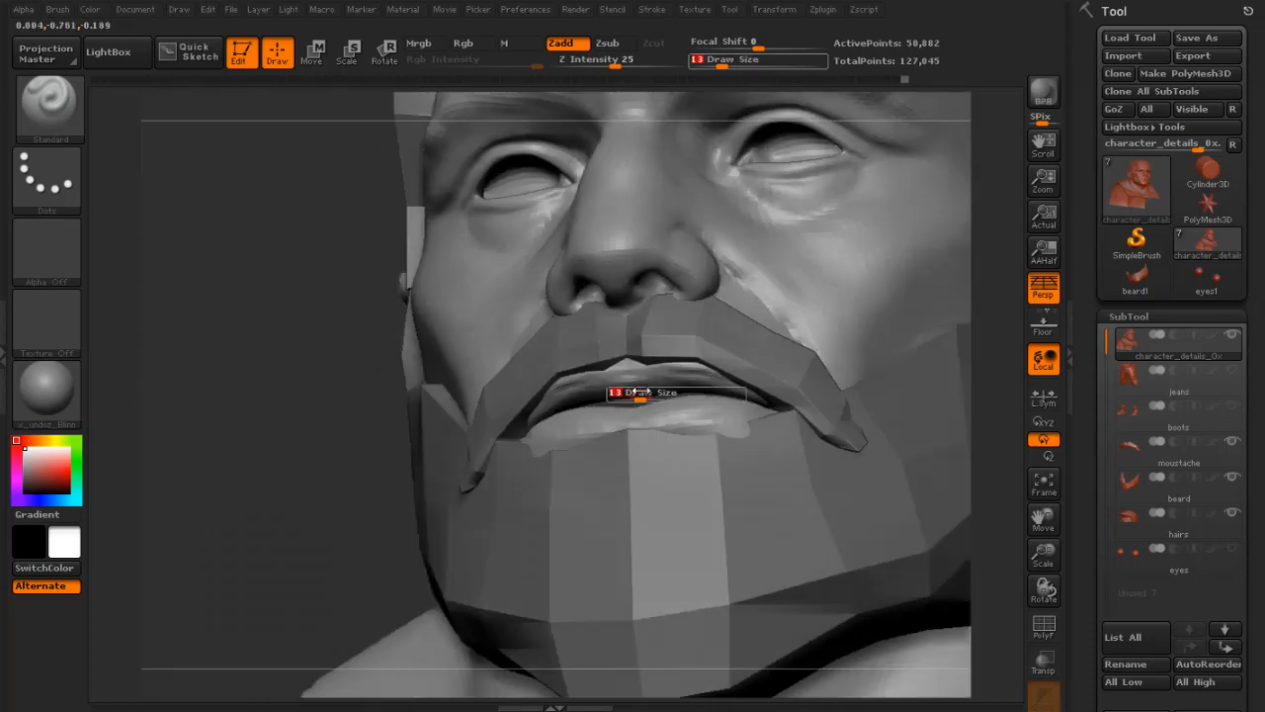
mouse_move(638, 396)
mouse_down()
mouse_move(664, 382)
mouse_move(593, 390)
mouse_up()
key(bracketleft)
- Touch up the lips with the Standard brush at draw size 15 and smooth them
drag(977, 336, 1008, 381)
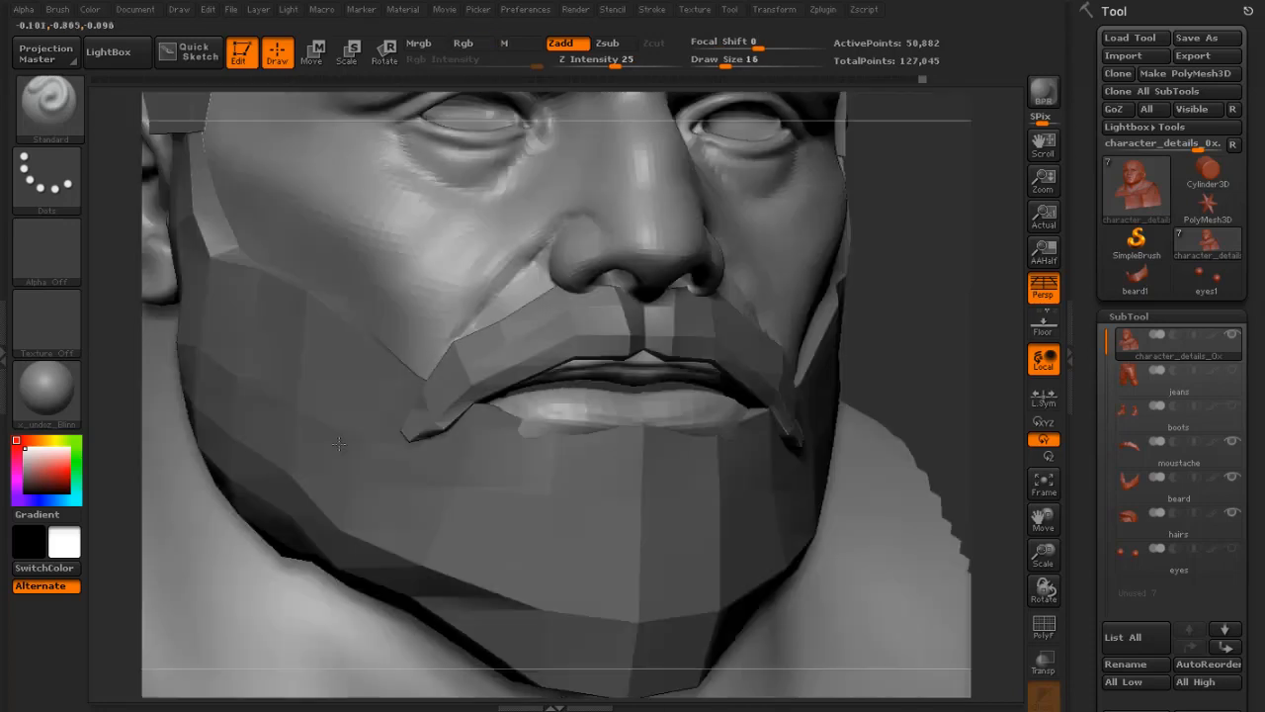
mouse_move(840, 396)
mouse_down()
mouse_move(870, 384)
mouse_move(871, 357)
mouse_move(856, 426)
mouse_move(878, 449)
mouse_up()
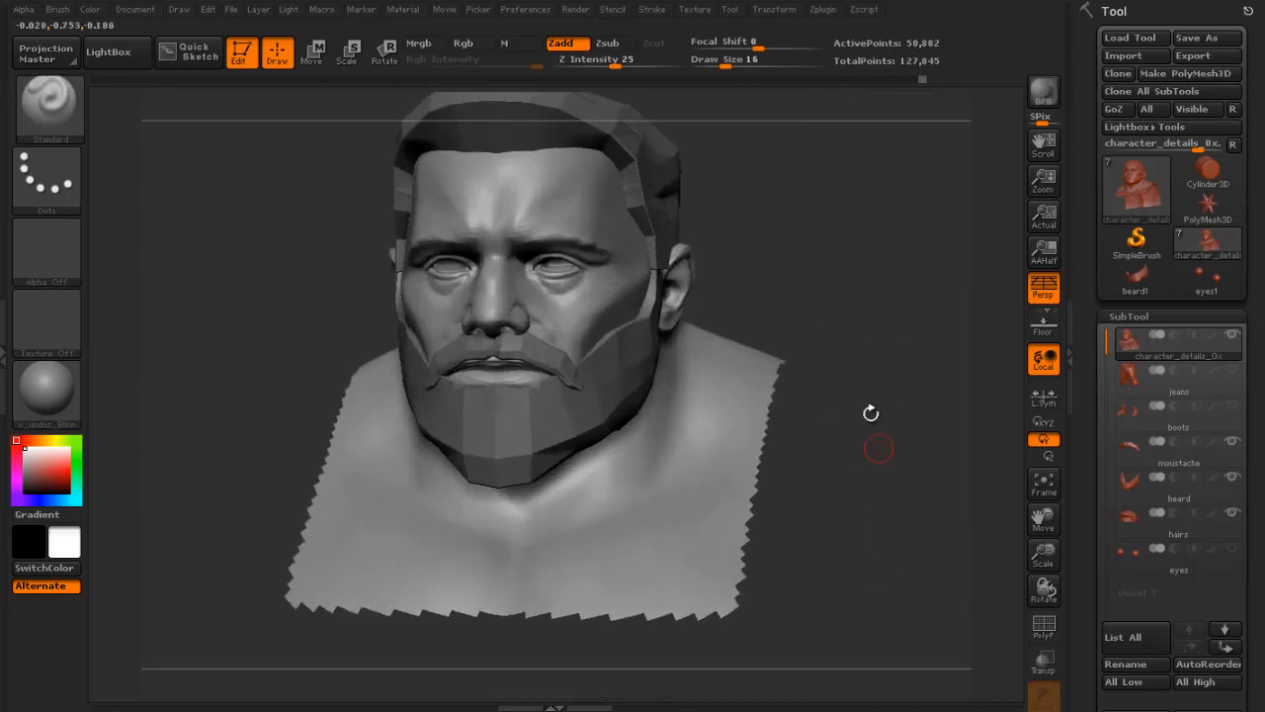
mouse_move(817, 282)
mouse_down()
mouse_move(852, 300)
mouse_move(862, 376)
mouse_move(877, 378)
mouse_up()
key(s)
click(724, 427)
mouse_move(676, 425)
shift+mouse_down()
mouse_move(647, 416)
mouse_move(664, 410)
shift+mouse_up()
key(s)
click(696, 418)
mouse_move(877, 381)
mouse_down()
mouse_move(899, 415)
mouse_move(845, 472)
mouse_move(885, 415)
mouse_move(777, 291)
mouse_up()
- Switch to the Move brush and reshape the upper lip from below at draw size 30
click(50, 104)
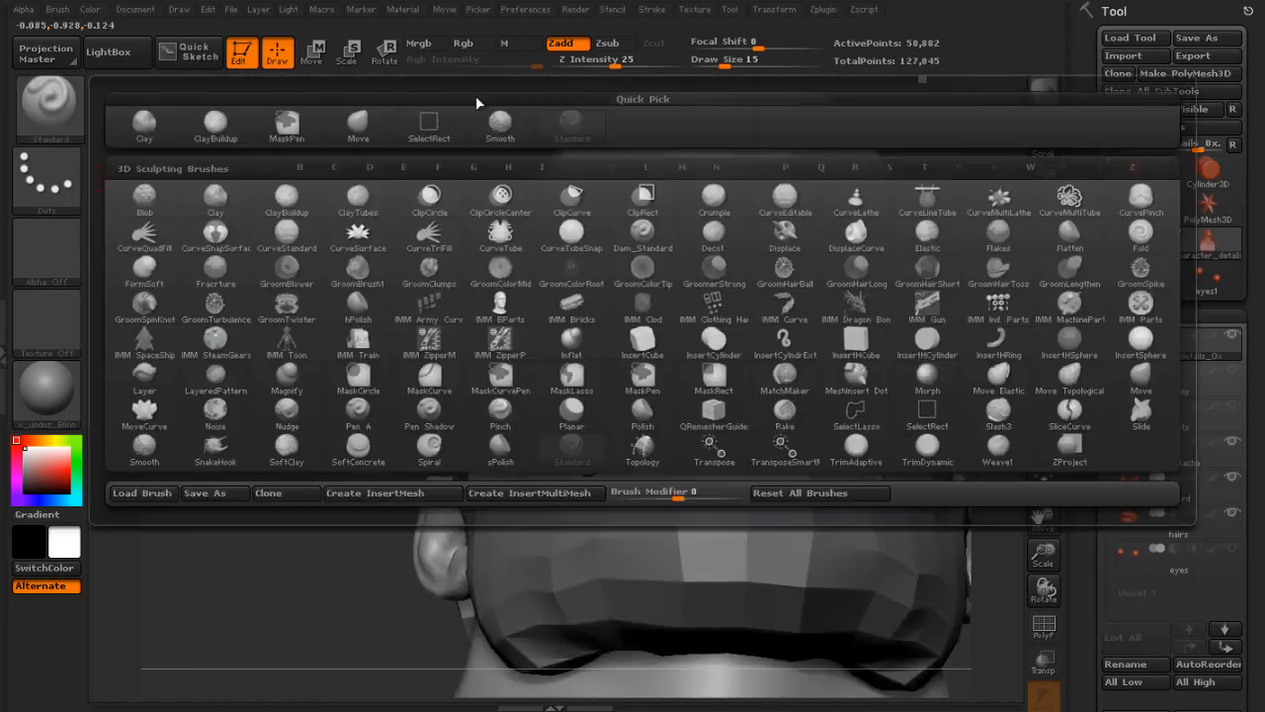
click(361, 132)
drag(341, 311, 307, 259)
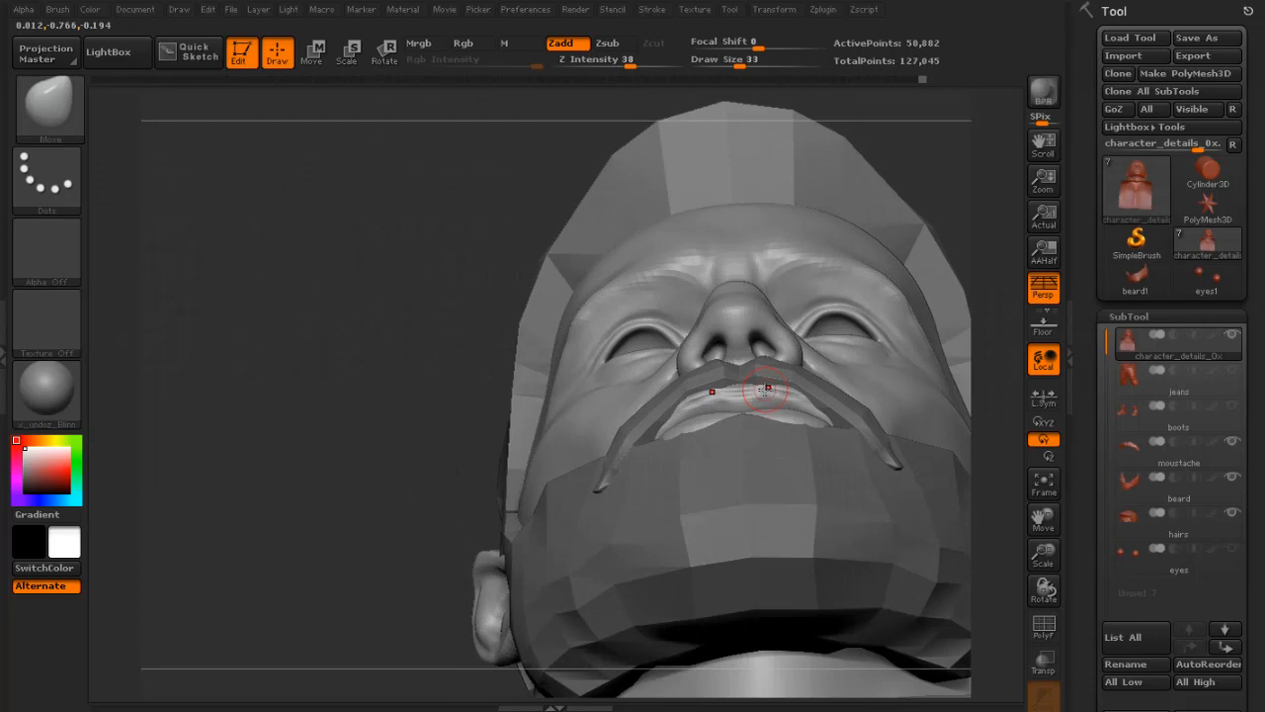
key([)
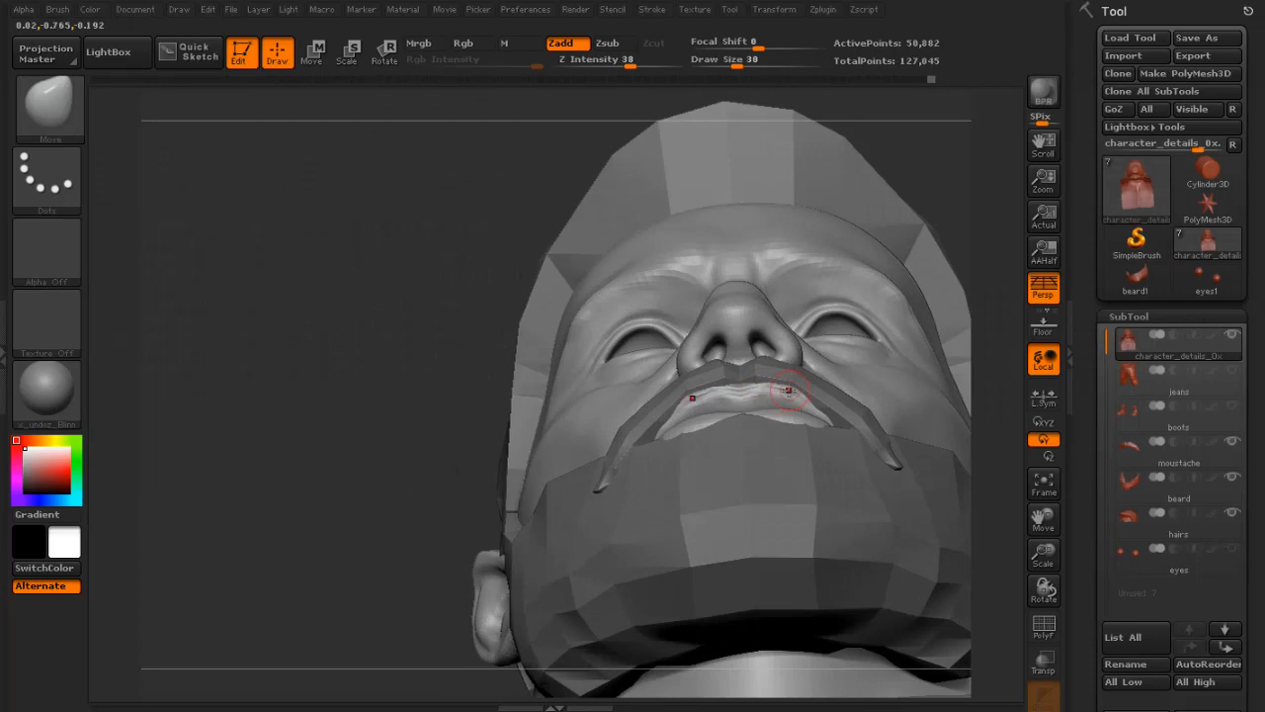
- Smooth the upper lip's surface from below the face at draw size 16
key([)
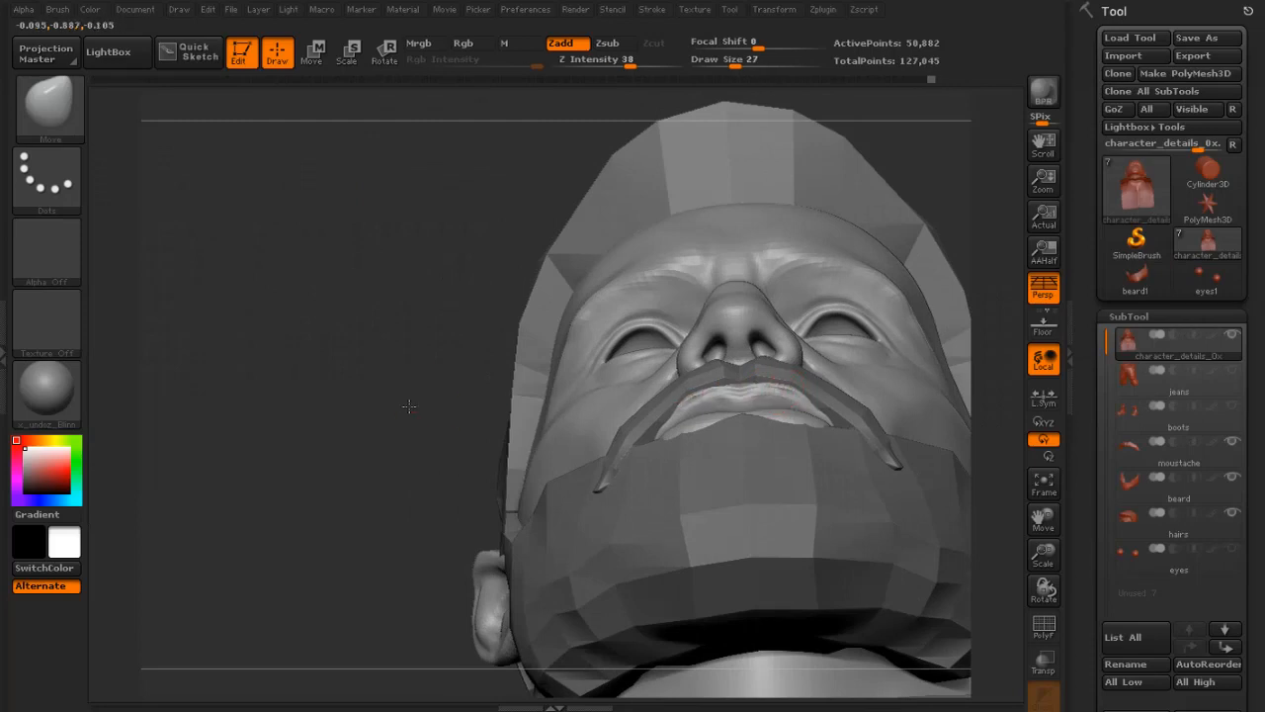
alt+drag(411, 409, 415, 462)
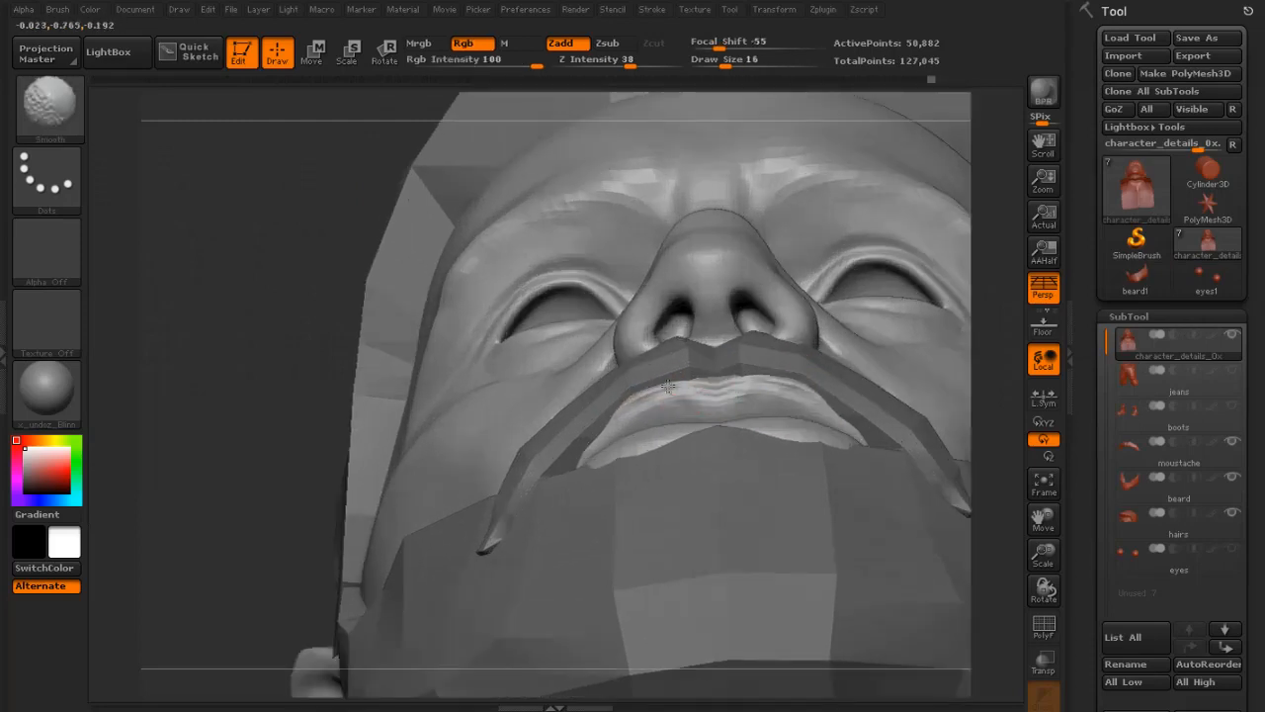
shift+drag(773, 386, 798, 395)
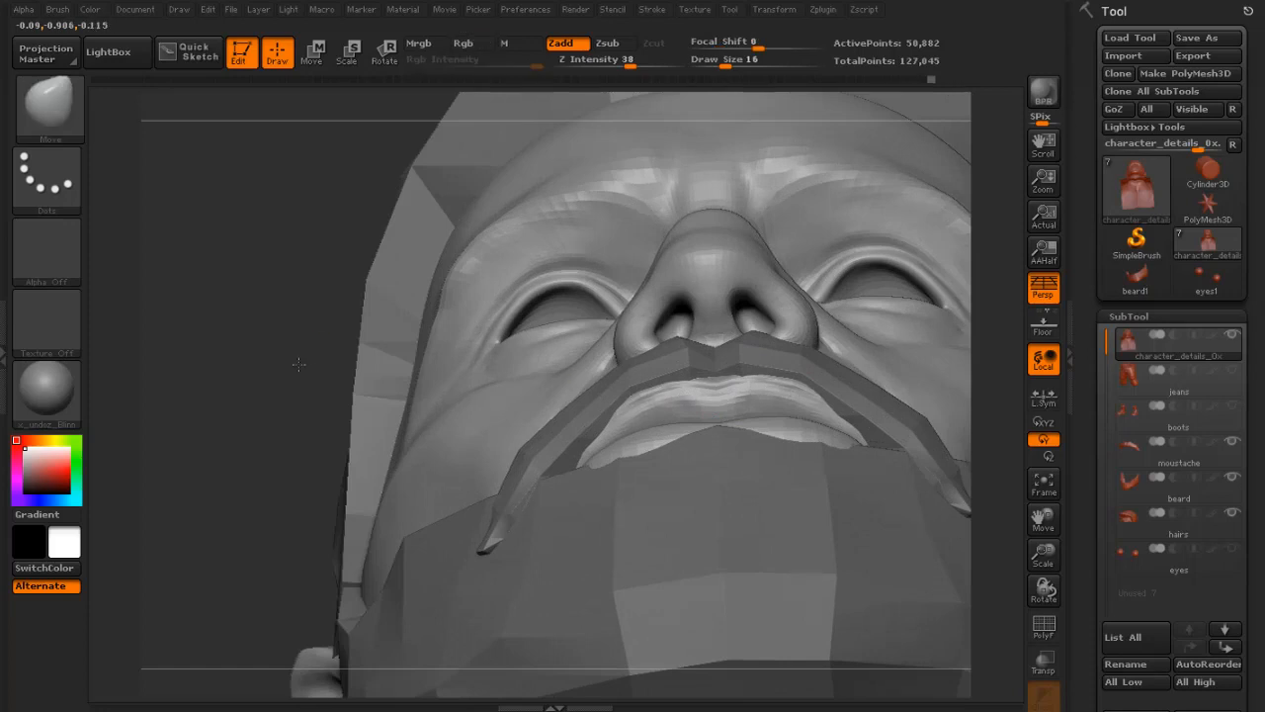
- Reshape the lower lip's underside from both sides with the Move brush at draw size 61
drag(303, 359, 398, 413)
mouse_move(220, 381)
mouse_down()
mouse_move(210, 364)
mouse_move(204, 419)
mouse_move(401, 449)
mouse_up()
key(])
key(])
key(])
key(])
drag(739, 481, 745, 489)
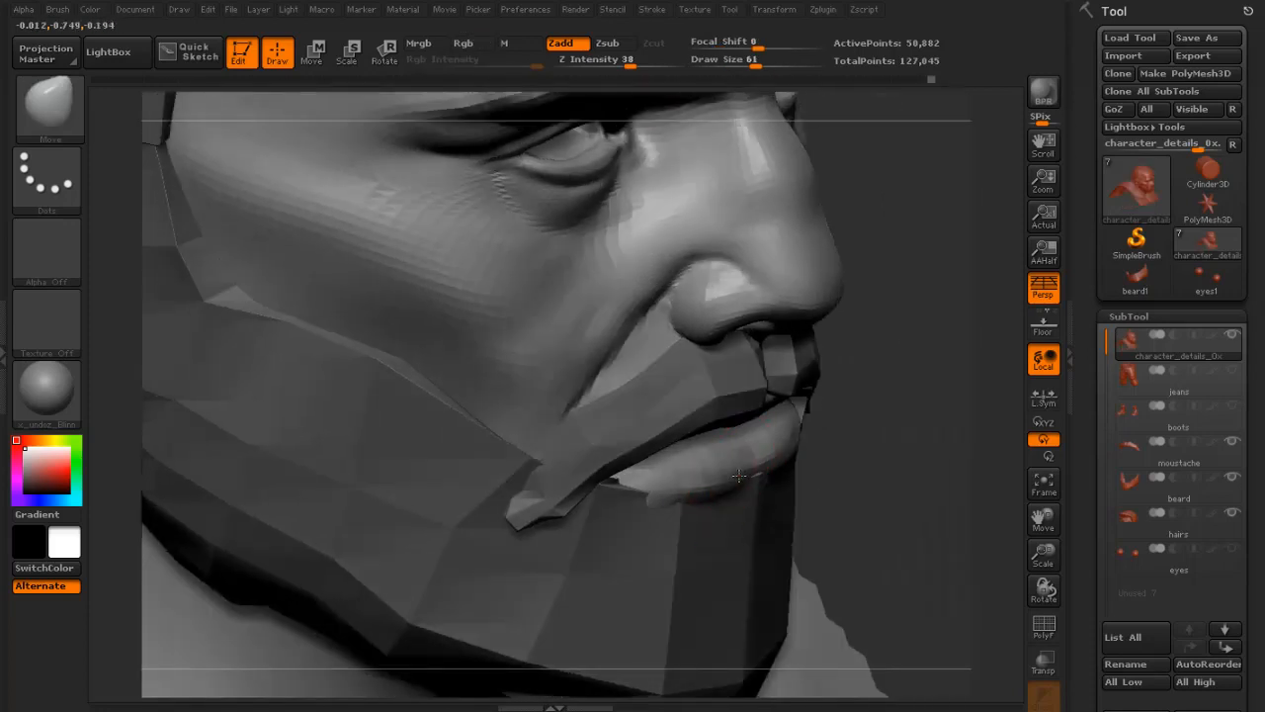
mouse_move(856, 460)
mouse_down()
mouse_move(790, 436)
mouse_move(721, 435)
mouse_up()
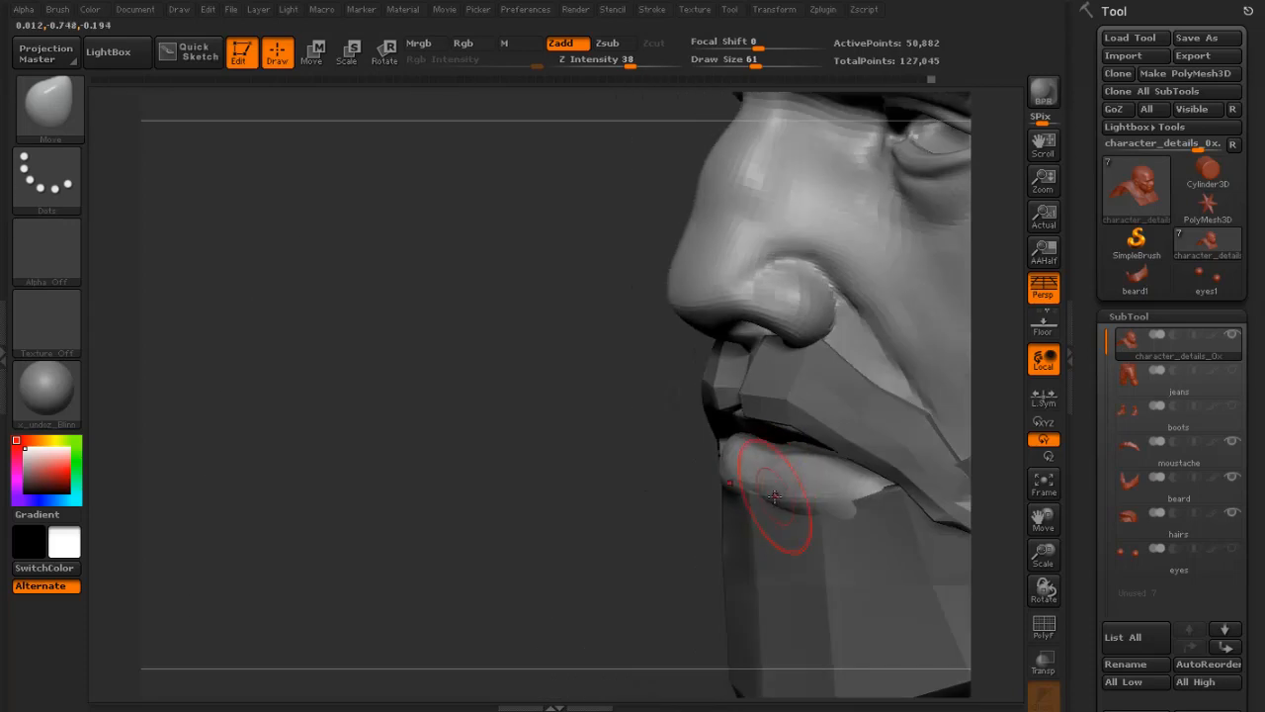
drag(779, 490, 754, 492)
- Adjust the lower lip's outline from the front with a larger Move brush
mouse_move(617, 503)
mouse_down()
mouse_move(759, 499)
mouse_move(700, 494)
mouse_up()
key(])
key(])
drag(946, 450, 848, 453)
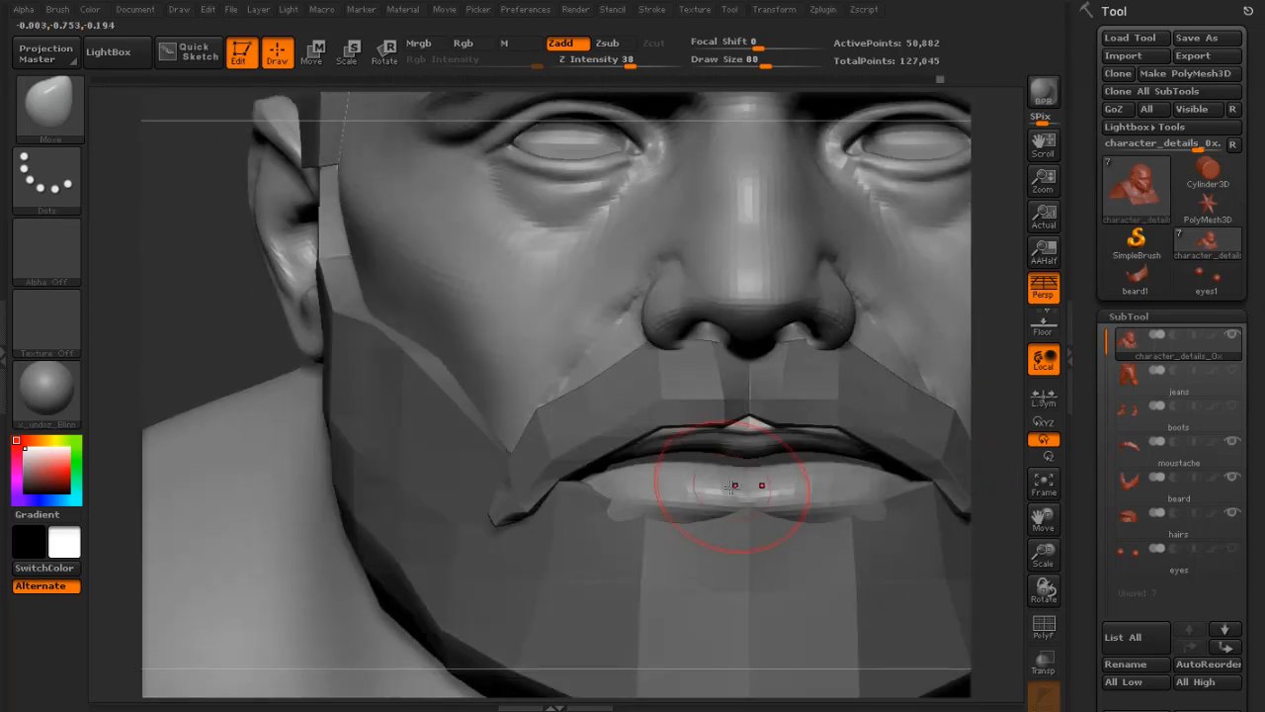
key([)
drag(618, 503, 617, 493)
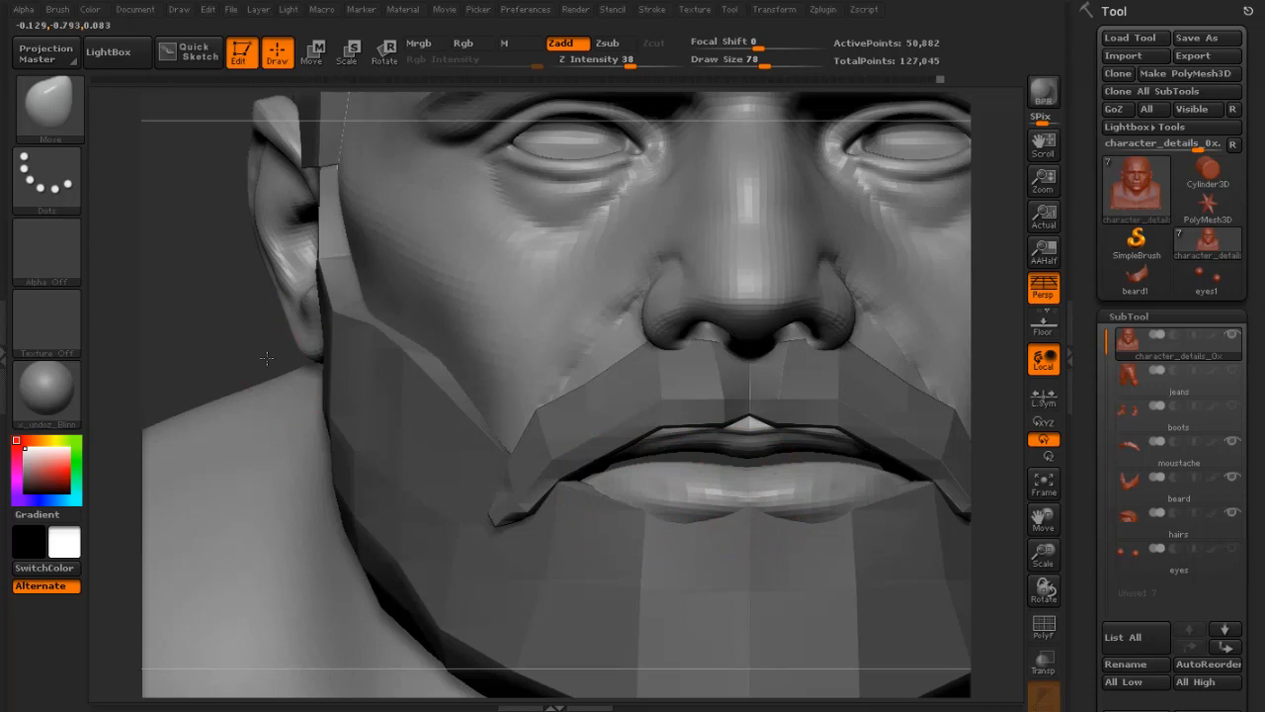
- Switch to the Standard brush and sculpt the nasolabial folds beside the moustache at draw sizes 22 and 15, smoothing them
drag(265, 358, 356, 365)
alt+drag(924, 458, 960, 390)
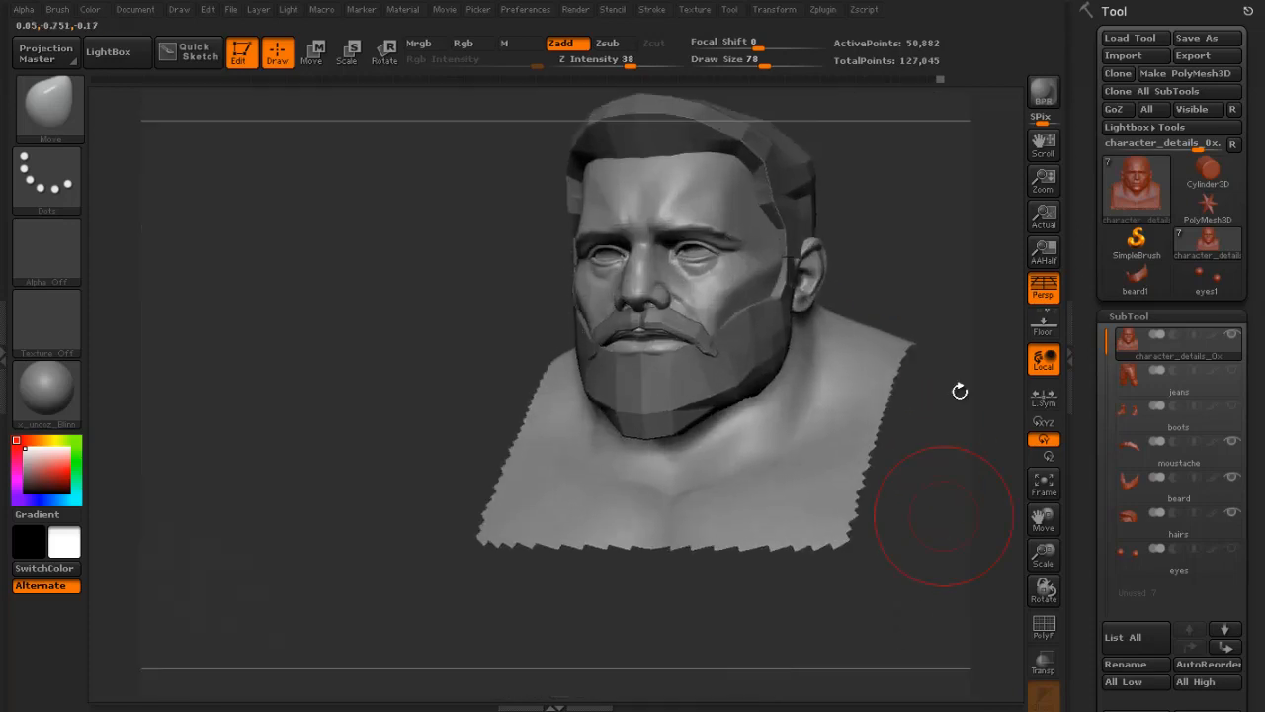
alt+drag(968, 245, 901, 514)
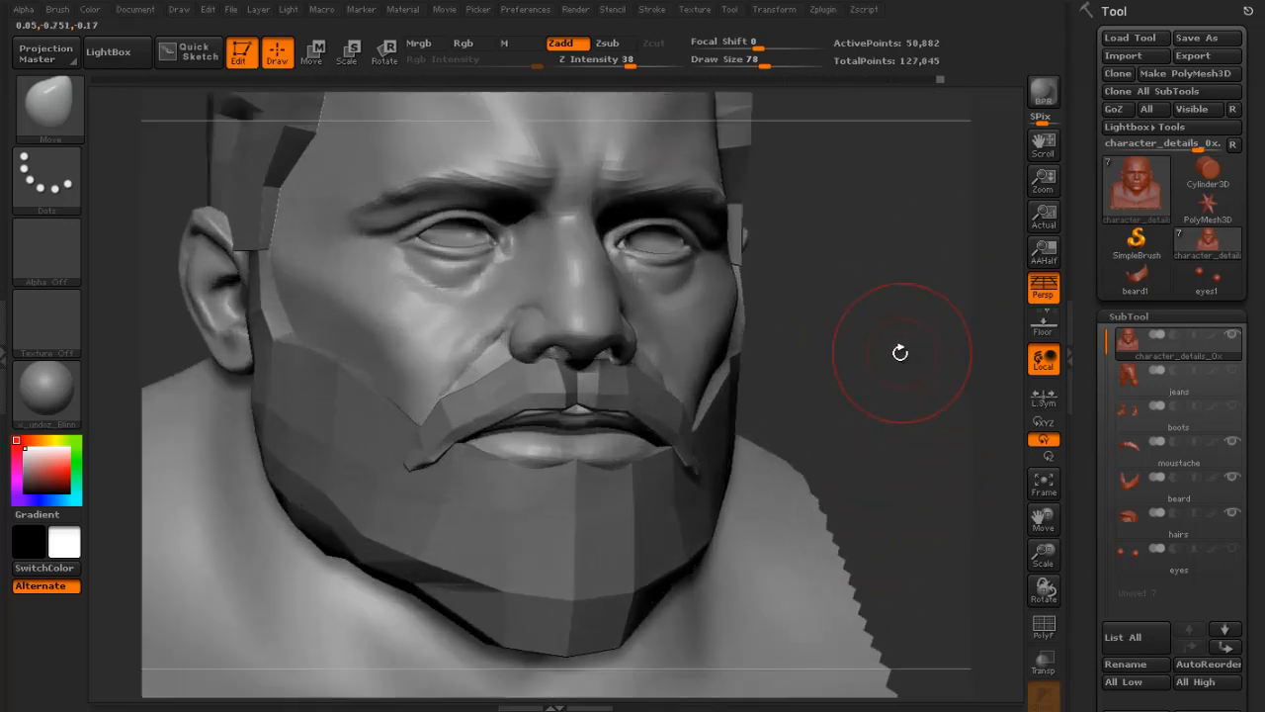
drag(854, 344, 867, 348)
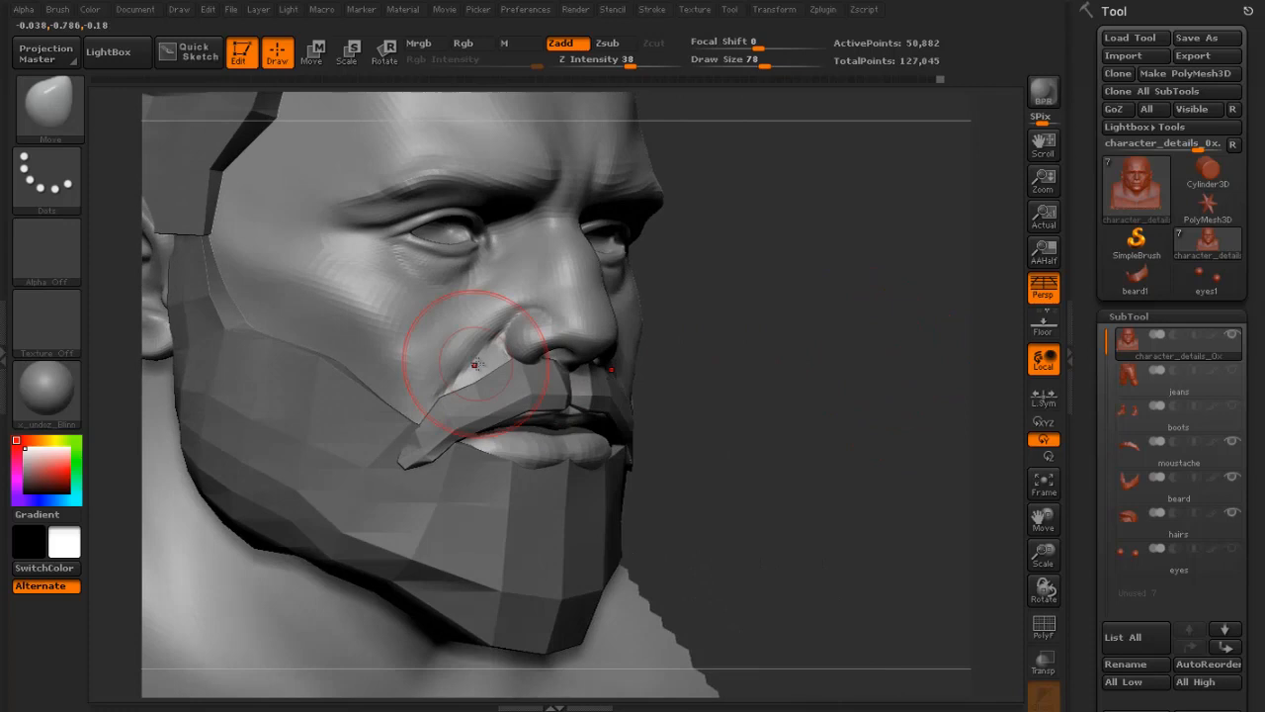
click(83, 104)
click(577, 124)
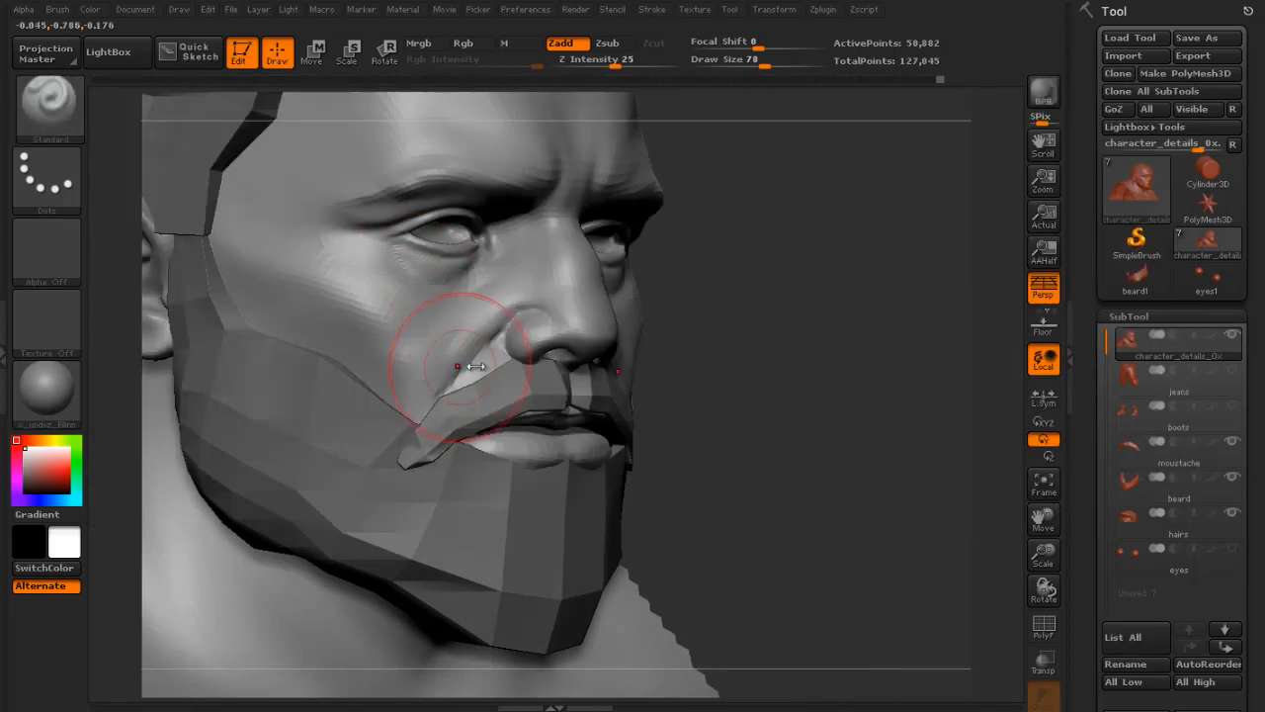
key(s)
drag(494, 358, 485, 351)
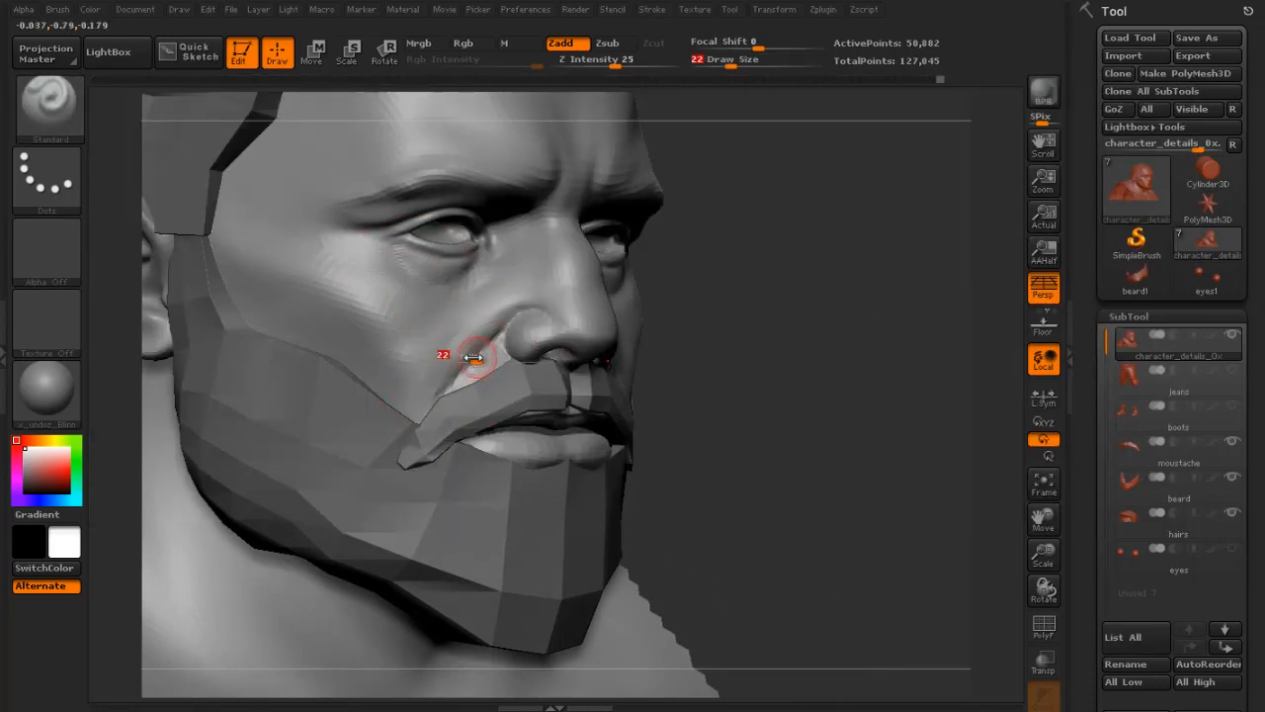
key(shift)
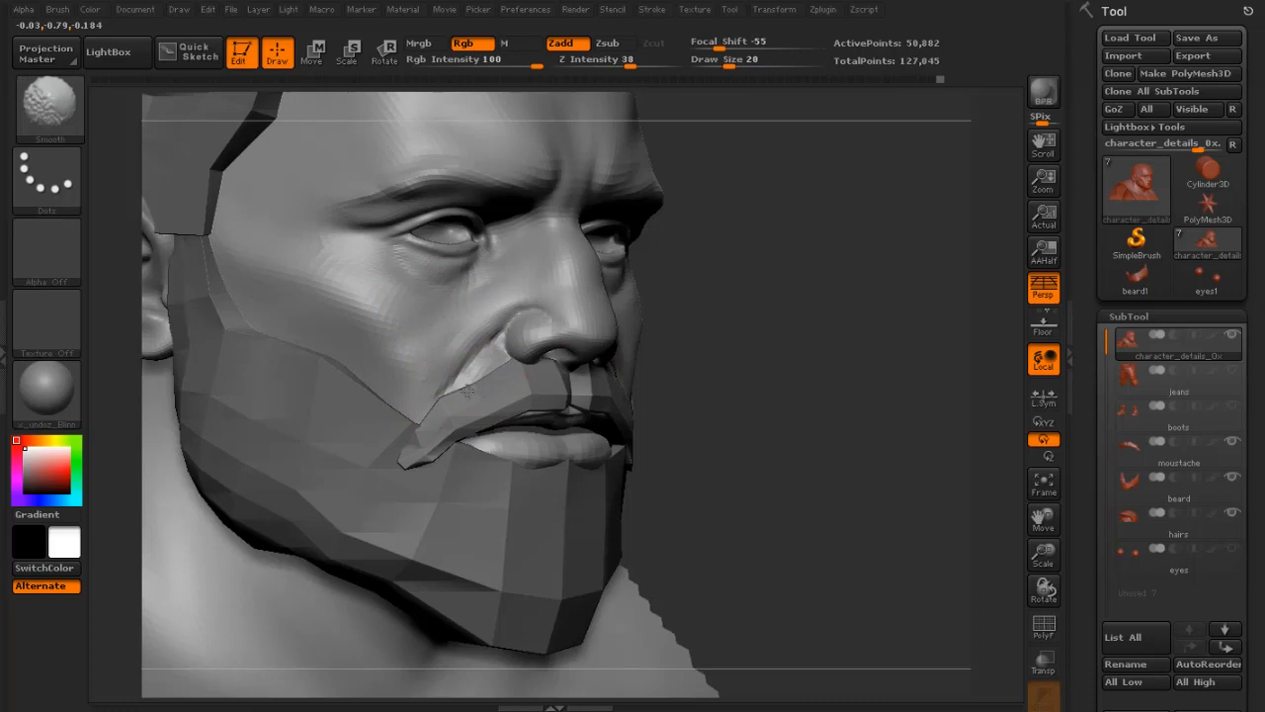
mouse_move(468, 391)
mouse_down()
mouse_move(497, 356)
mouse_move(470, 386)
mouse_move(497, 398)
mouse_up()
drag(731, 395, 553, 390)
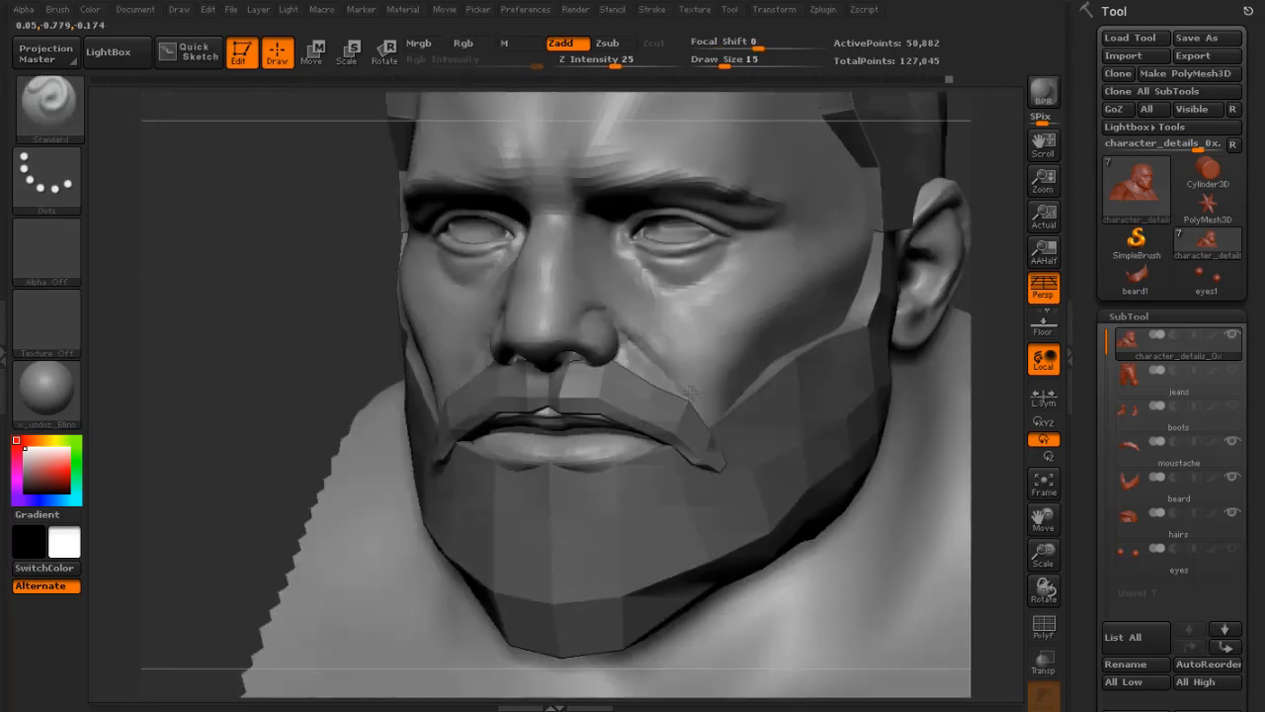
key(shift)
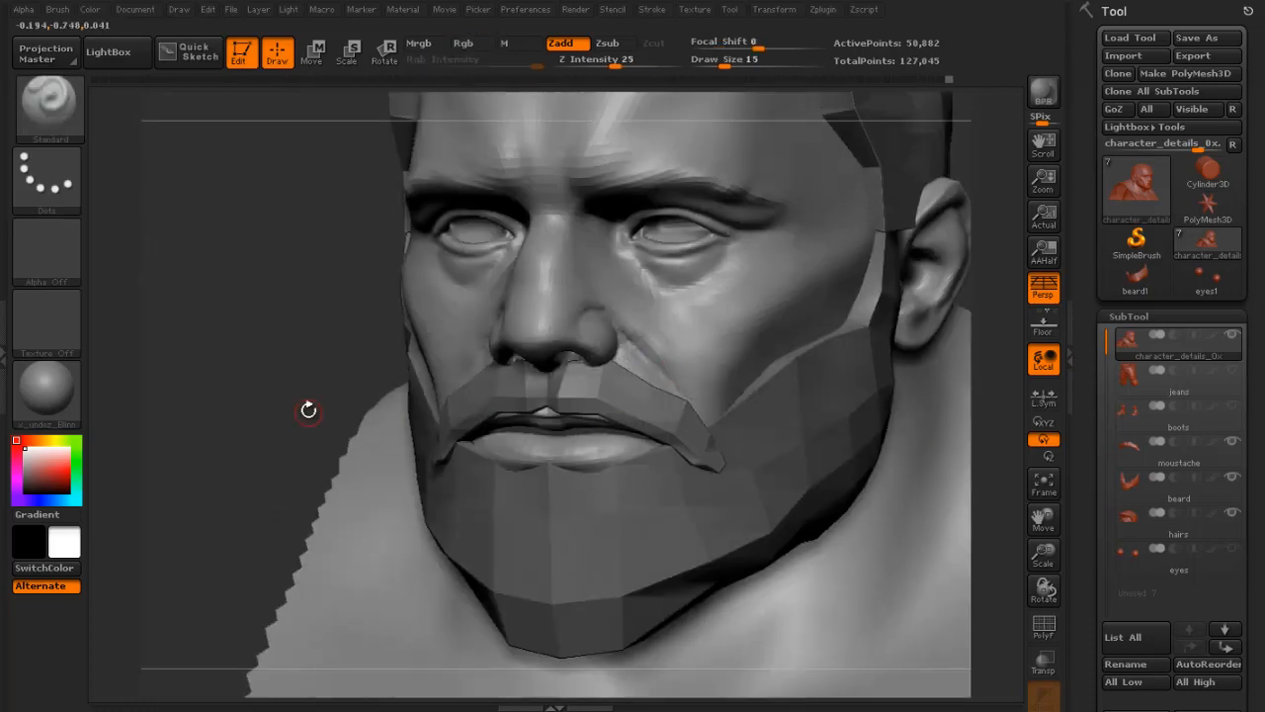
- Sculpt fine wrinkles at the outer corner of the eye at draw size 7 and smooth them at 11
drag(306, 409, 533, 446)
drag(790, 359, 853, 311)
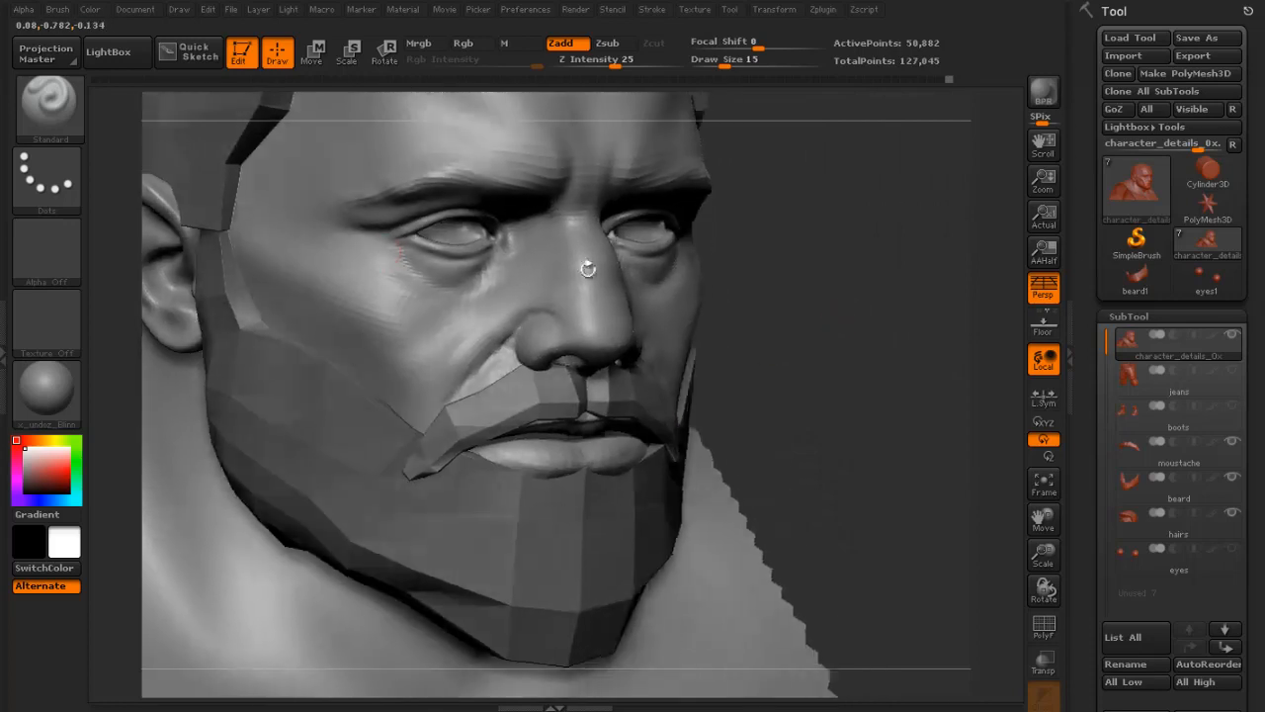
key(s)
drag(380, 257, 368, 257)
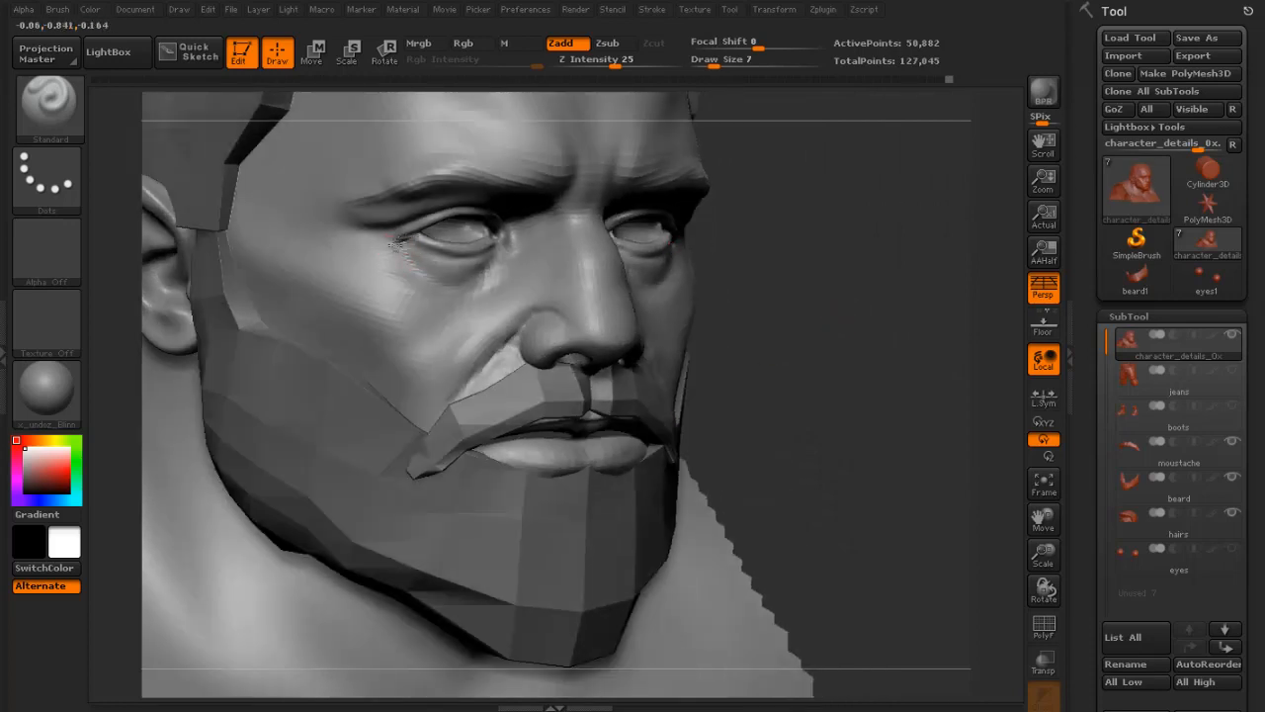
key(shift)
shift+drag(406, 239, 414, 234)
key(shift)
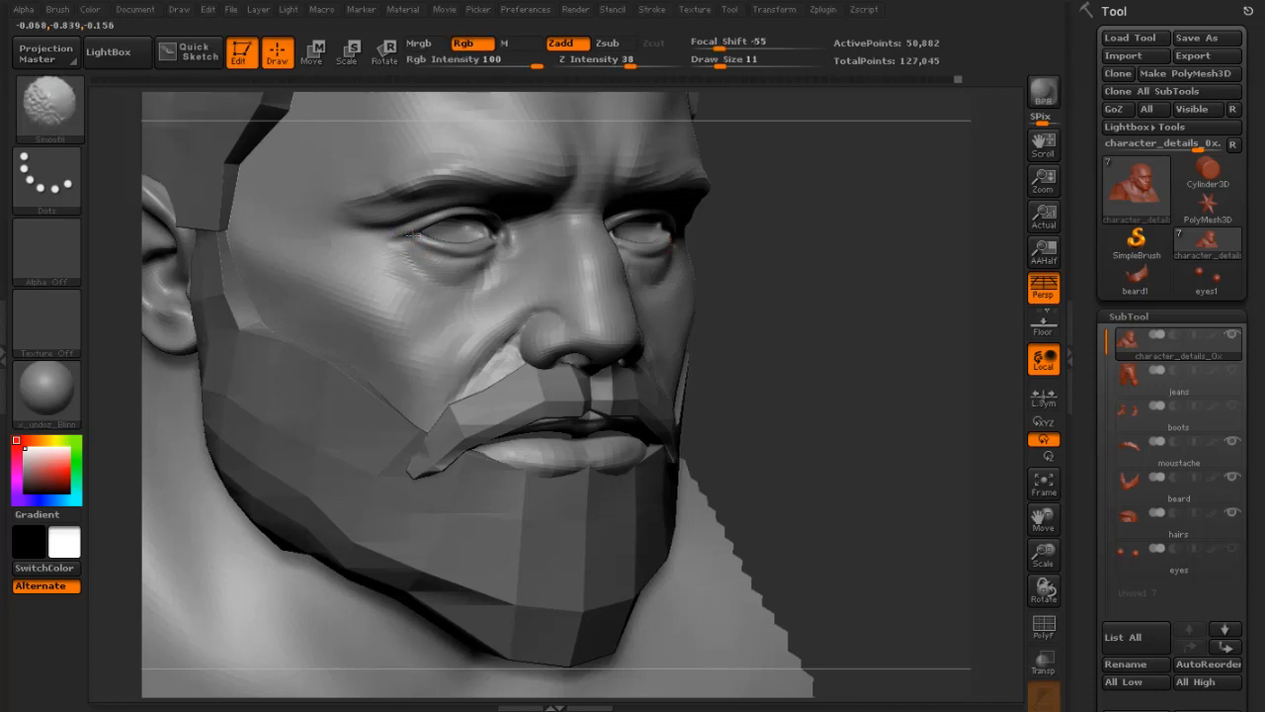
- Refine the creases beside the outer eye corner at draw size 17 and blend them toward the temple at 33
drag(805, 296, 768, 206)
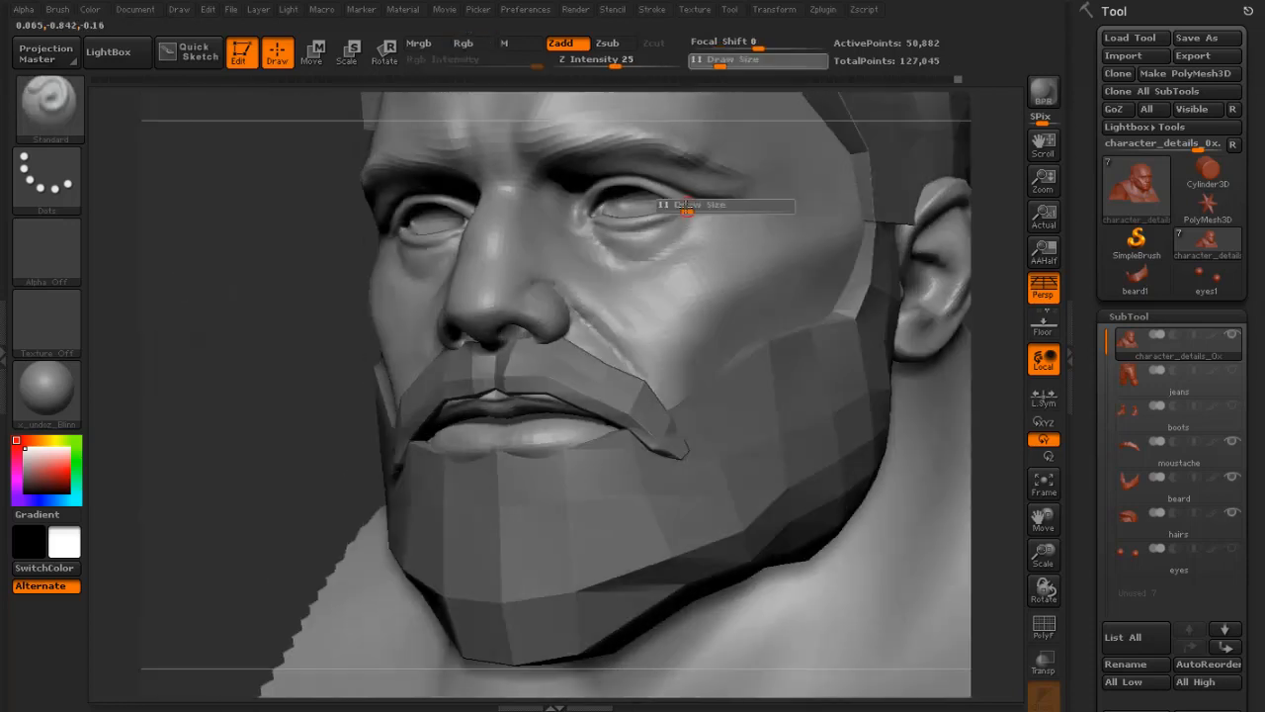
key(shift)
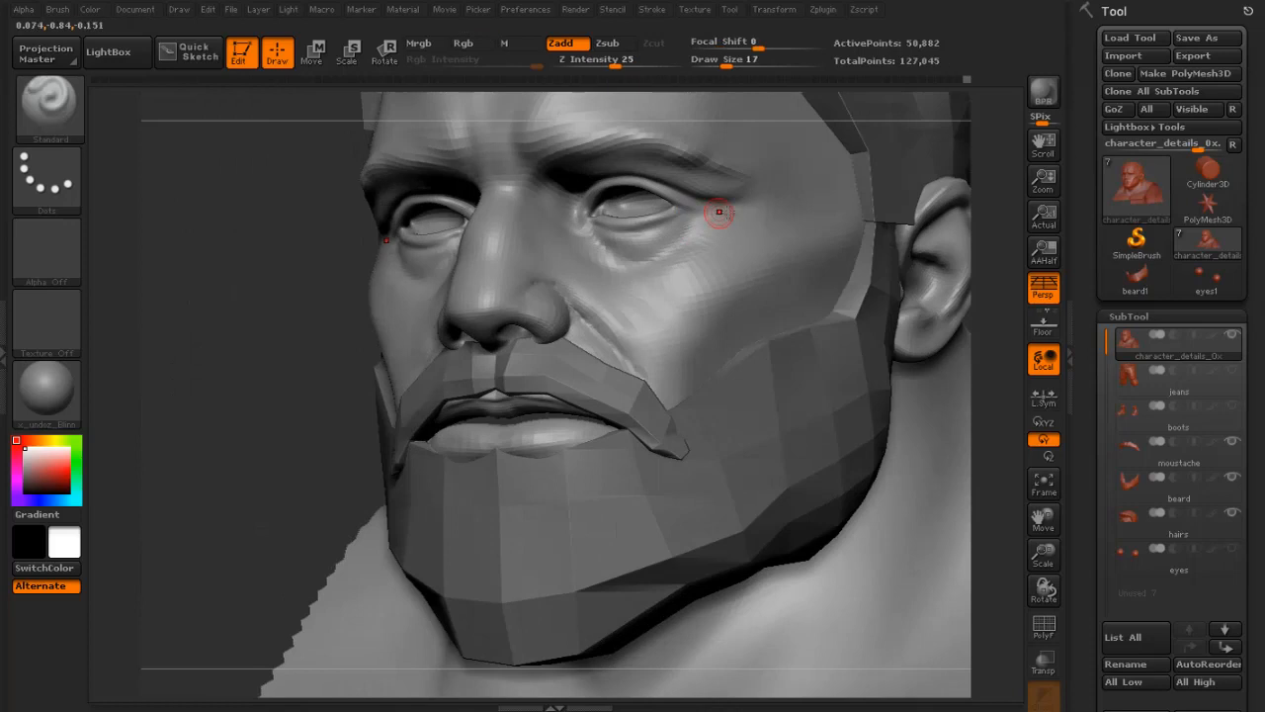
key(bracketleft)
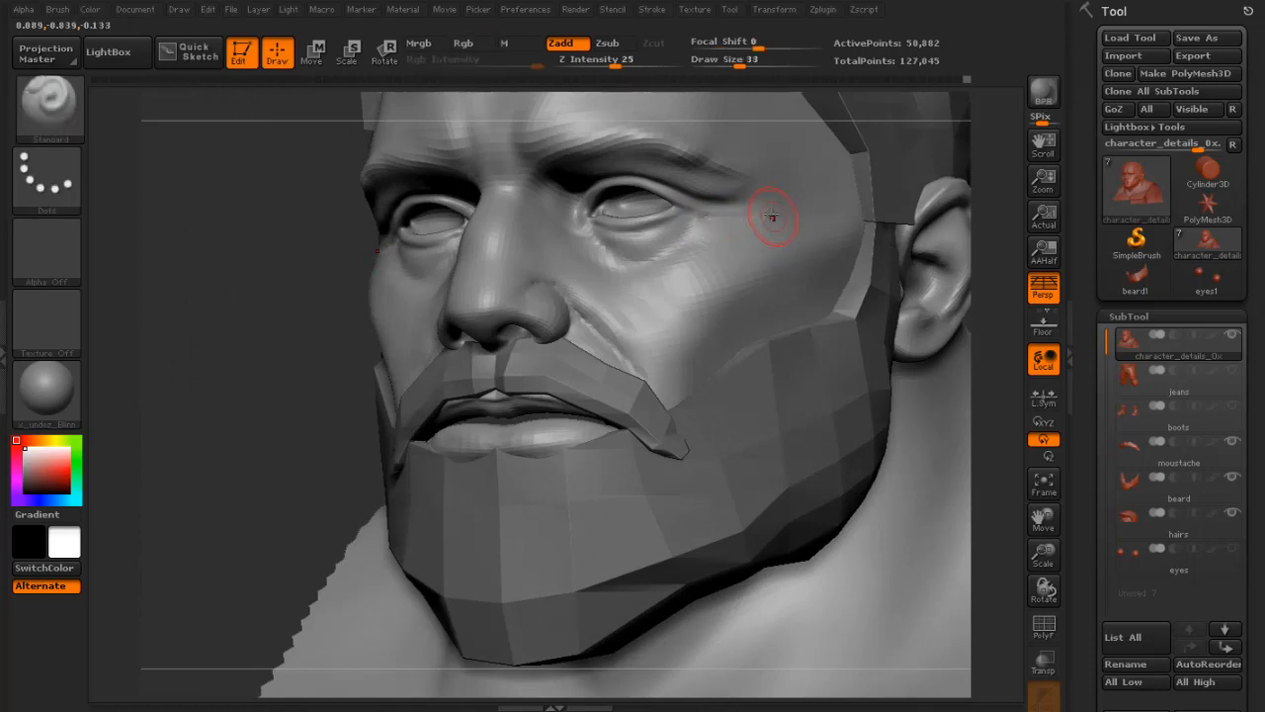
key(shift)
- Switch to the Clay brush and build up the area between the outer eye corner and temple at draw size 44
drag(265, 285, 163, 283)
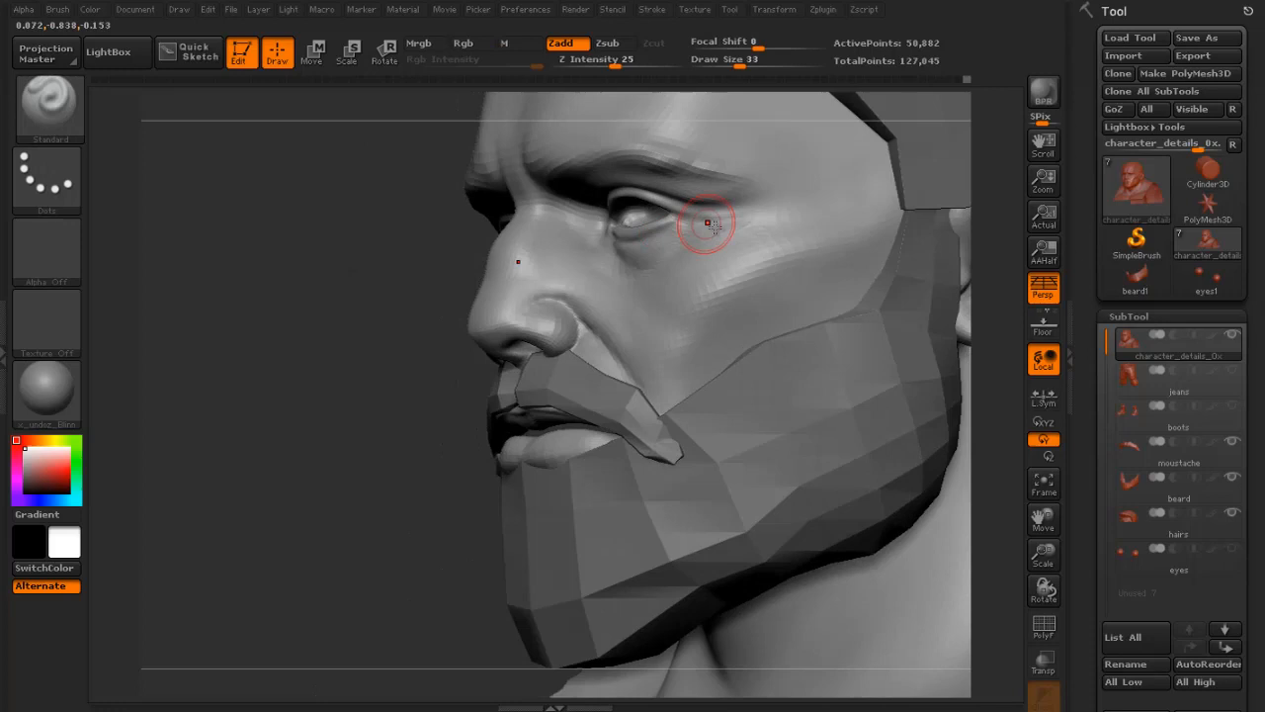
click(57, 113)
click(144, 123)
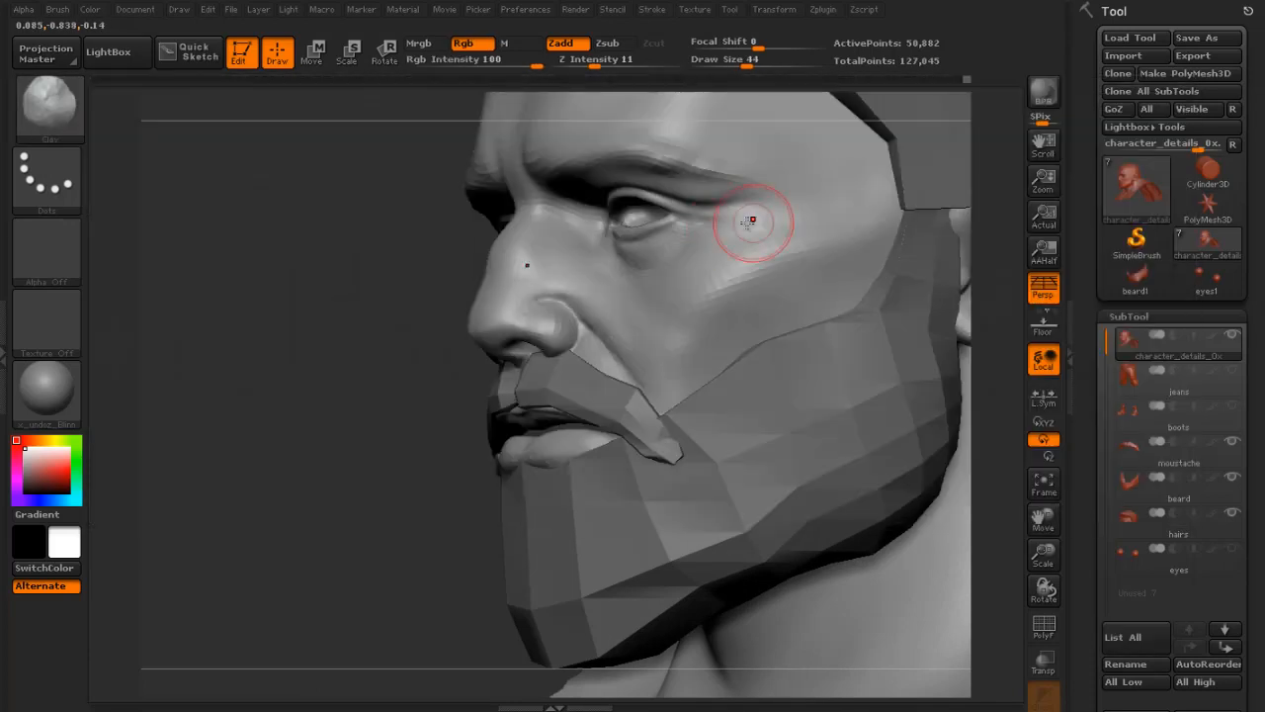
drag(738, 233, 798, 232)
- Refine the clay volume around the outer eye corners at draw sizes 30 and 20
drag(367, 290, 490, 296)
key(s)
click(743, 193)
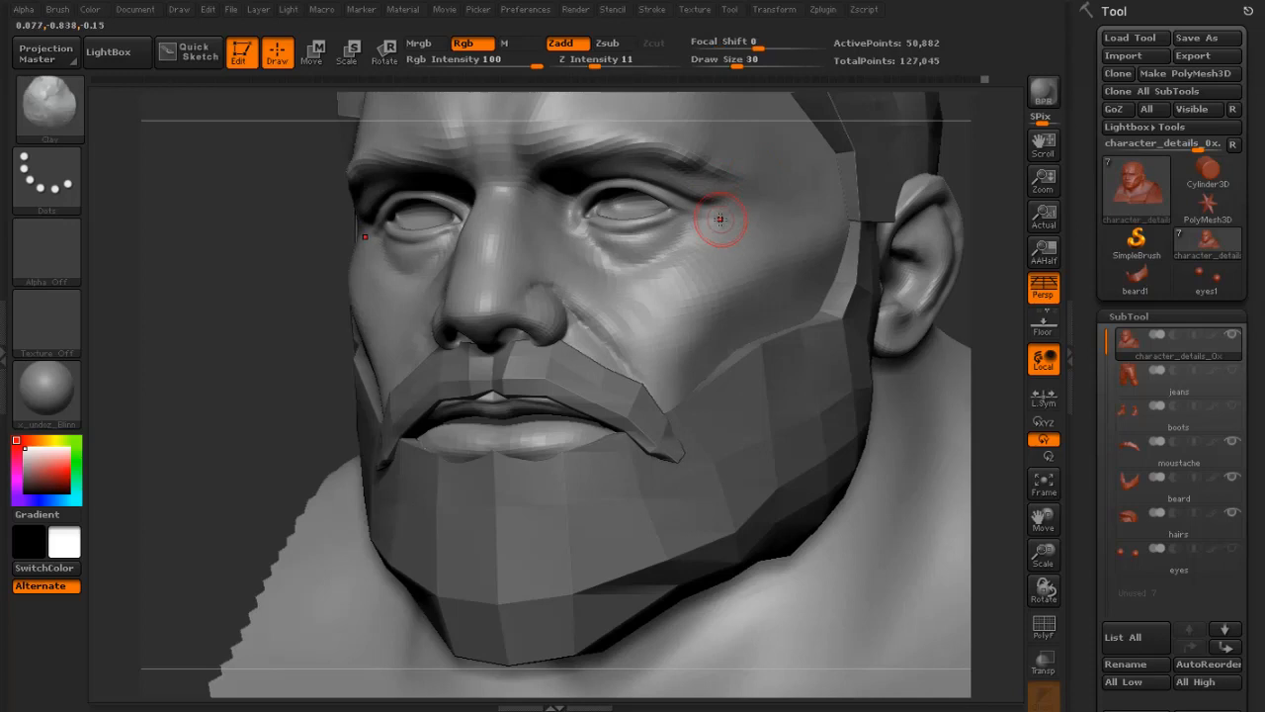
drag(218, 329, 341, 321)
key(s)
click(368, 199)
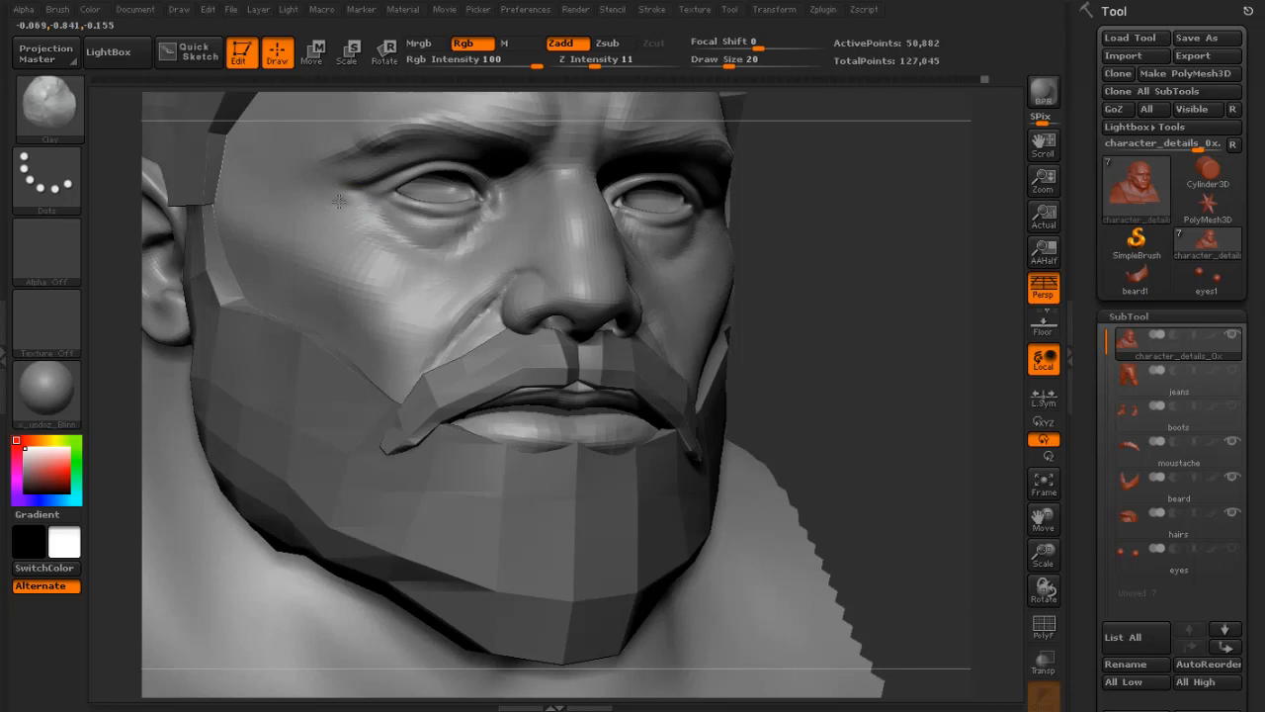
key(s)
click(351, 213)
- Add clay strokes to the forehead above the brows at draw size 30 and smooth them at 44 and 74
drag(888, 294, 806, 350)
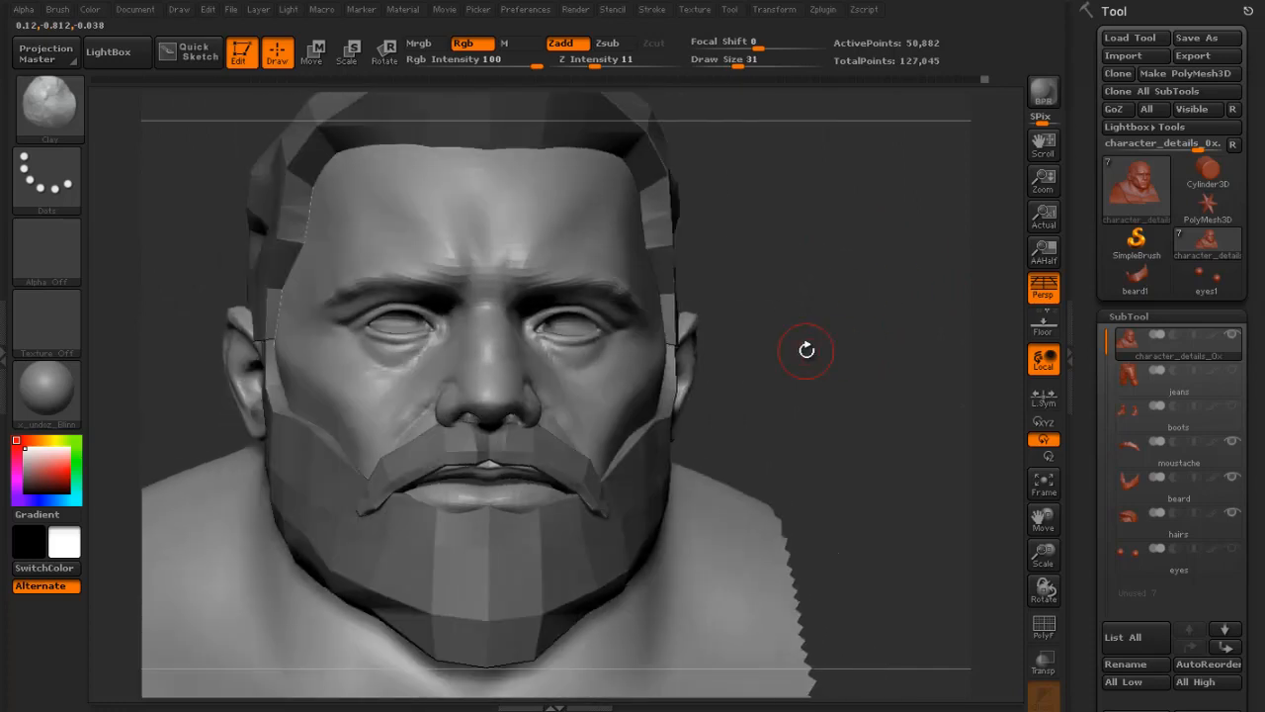
key(s)
click(591, 240)
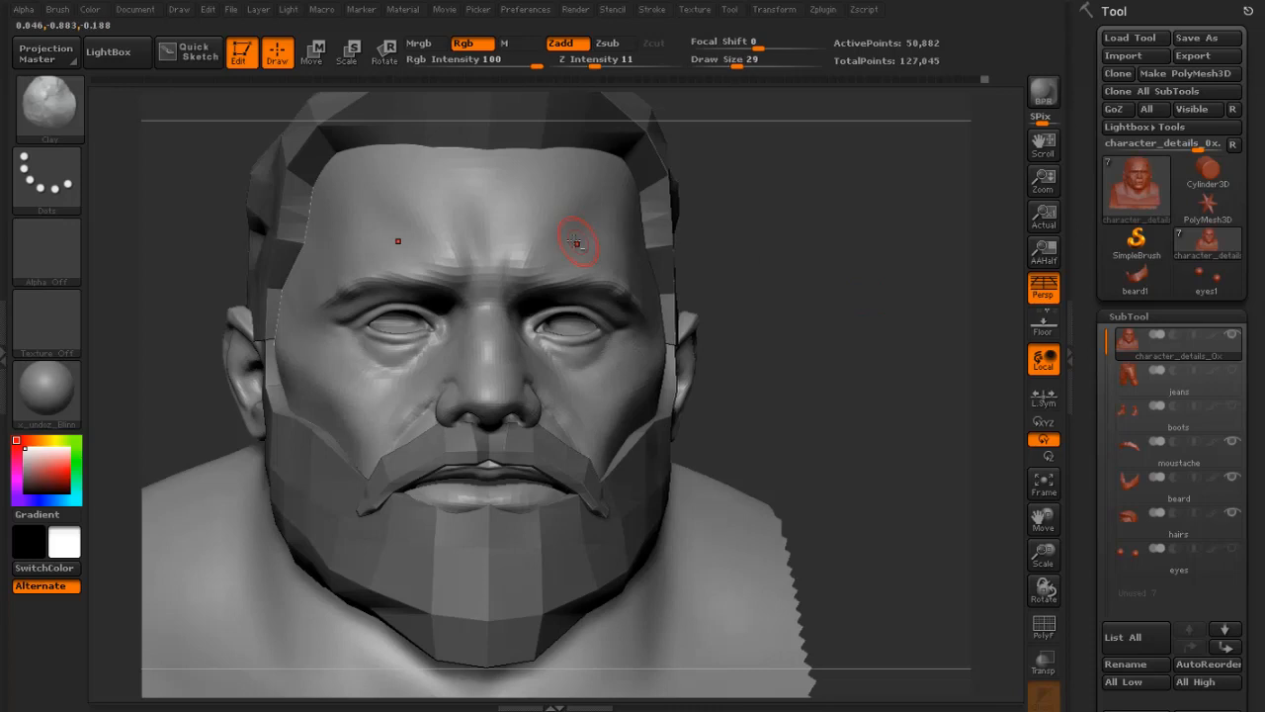
key(s)
click(576, 241)
drag(537, 248, 528, 250)
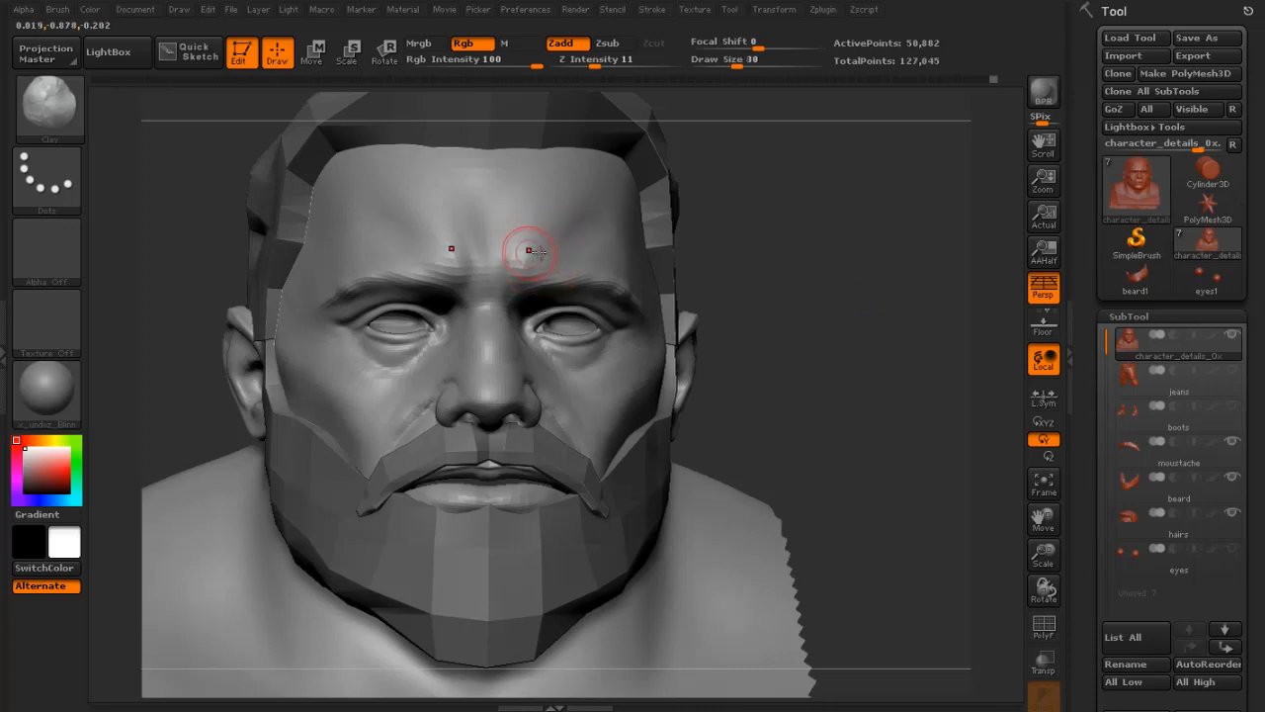
key(shift)
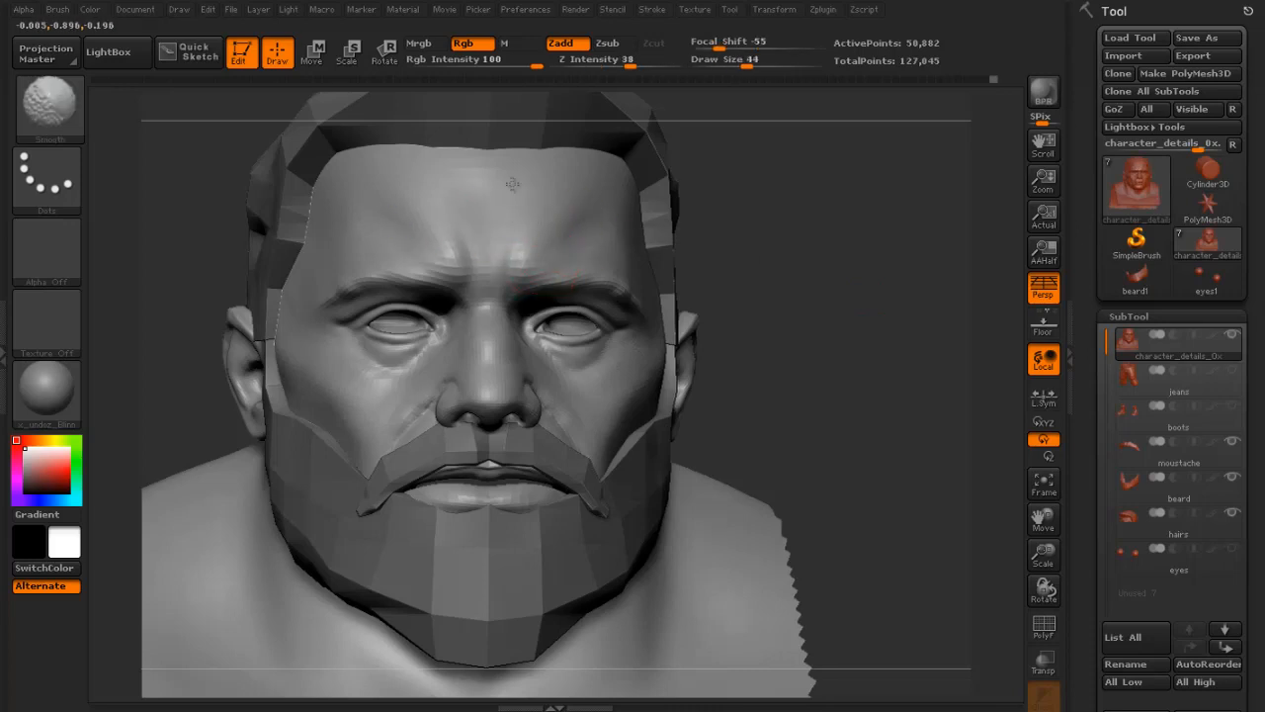
key(shift)
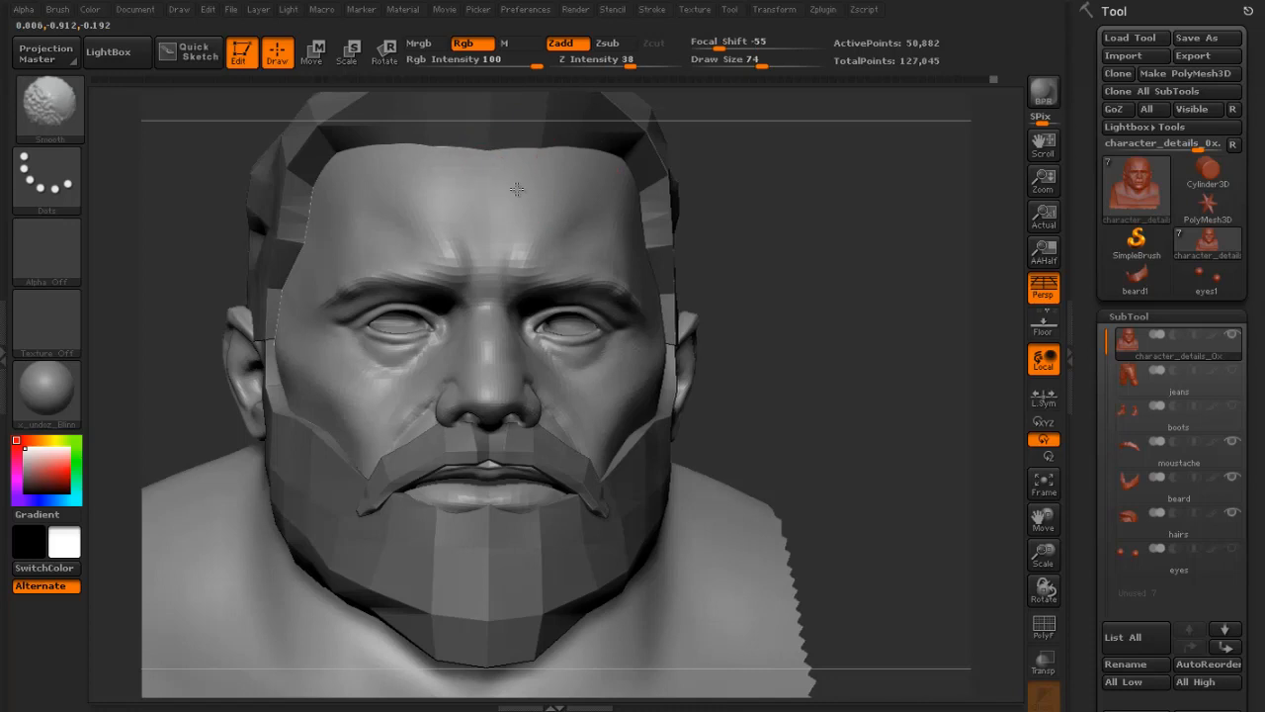
- Build up the side of the forehead under the hairline at draw size 82 and smooth it at 44 and 48
mouse_move(798, 192)
mouse_down()
mouse_move(830, 234)
mouse_move(768, 237)
mouse_move(796, 233)
mouse_up()
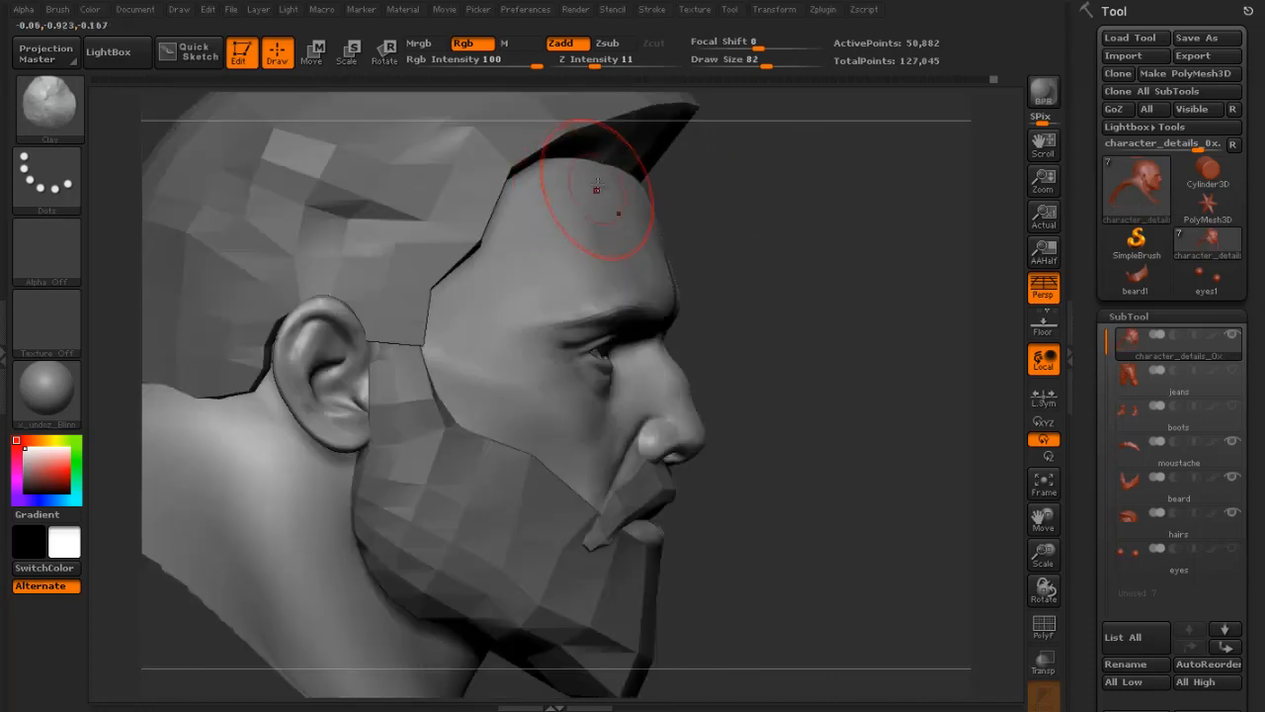
drag(596, 188, 593, 213)
key(shift)
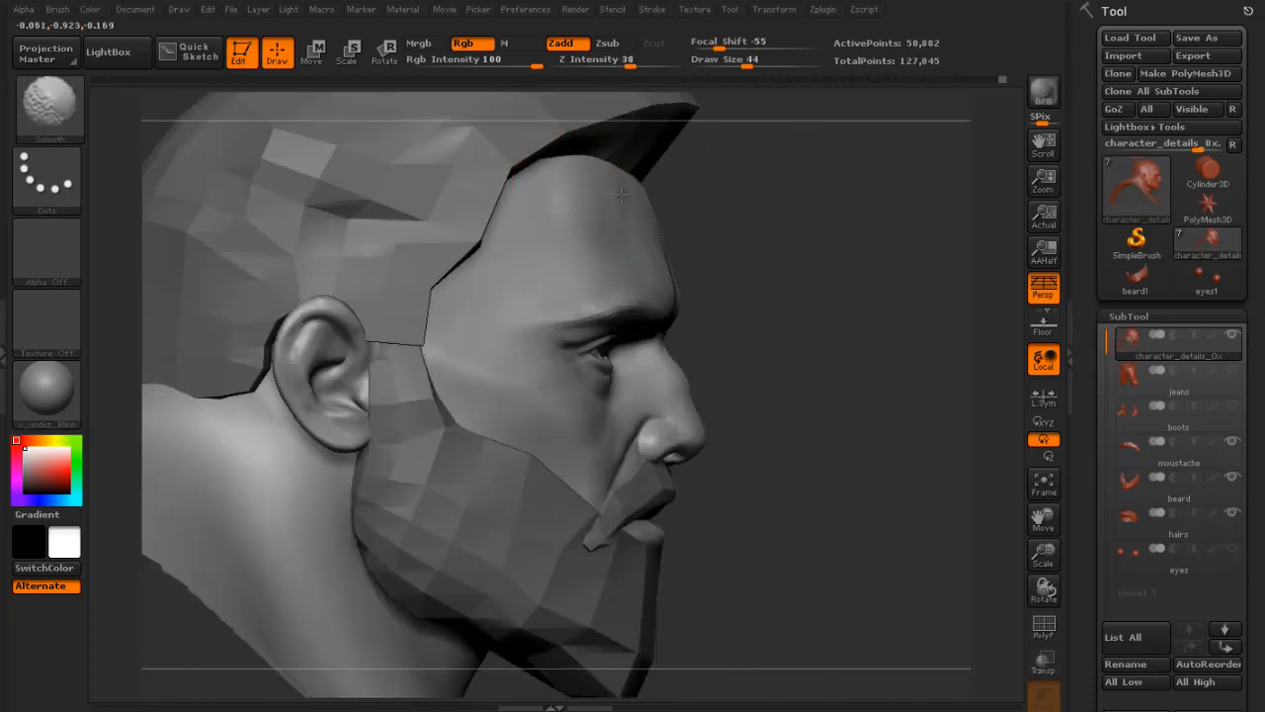
drag(762, 192, 537, 155)
mouse_move(557, 201)
mouse_down()
mouse_move(575, 241)
mouse_move(514, 257)
mouse_move(516, 276)
mouse_up()
shift+drag(516, 276, 487, 240)
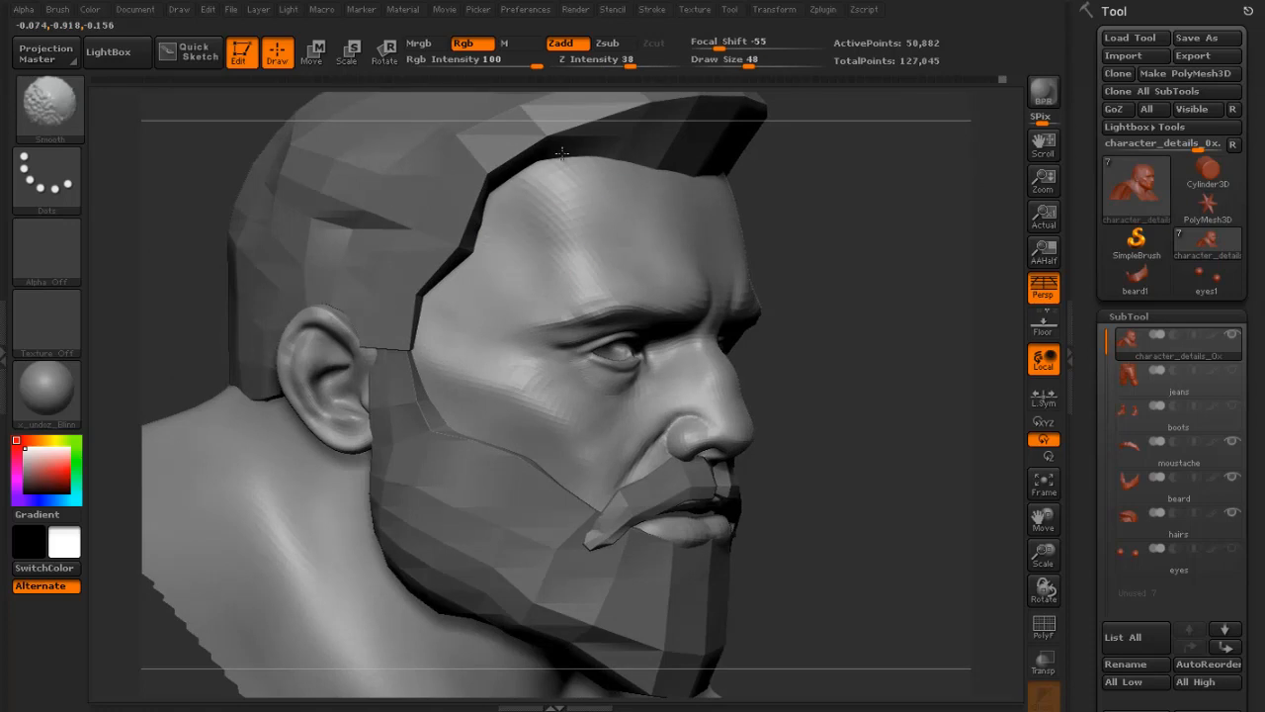
shift+drag(561, 153, 588, 181)
- Smooth the other side of the forehead and the temple along the hairline at draw sizes 48 and 37
drag(816, 217, 563, 210)
mouse_move(823, 245)
shift+mouse_down()
mouse_move(831, 161)
mouse_move(858, 188)
shift+mouse_up()
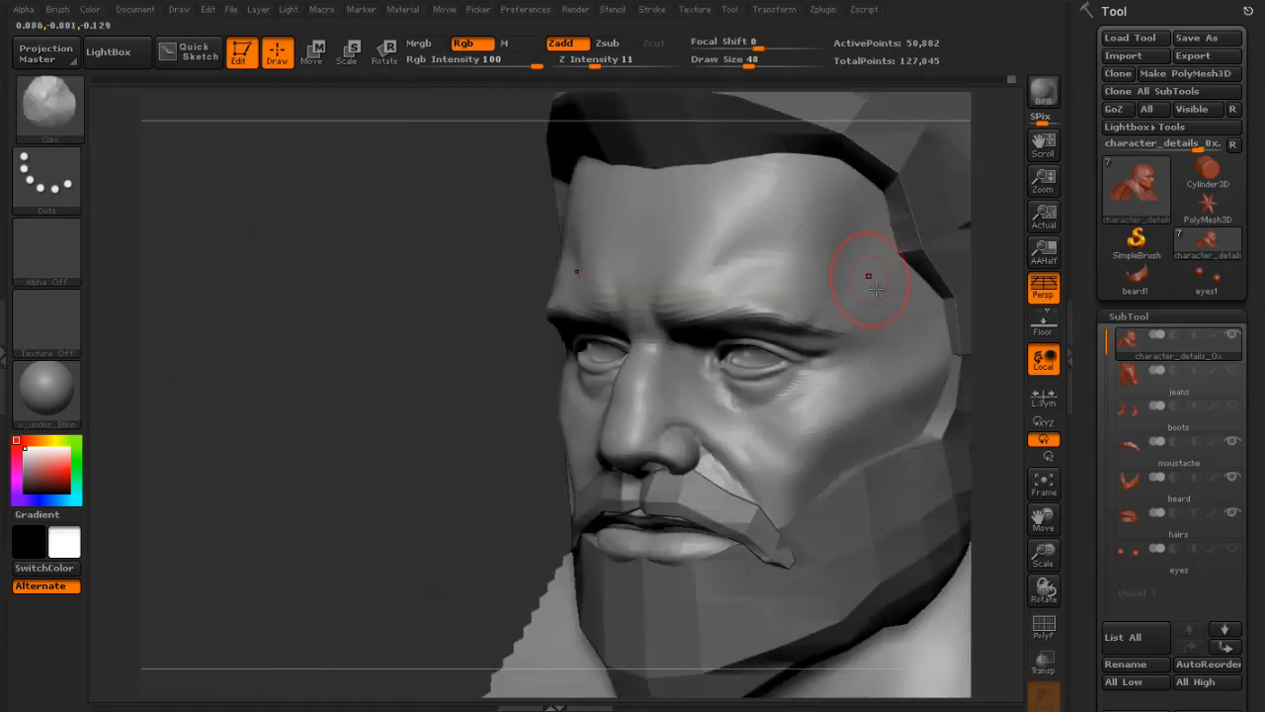
shift+drag(892, 284, 882, 261)
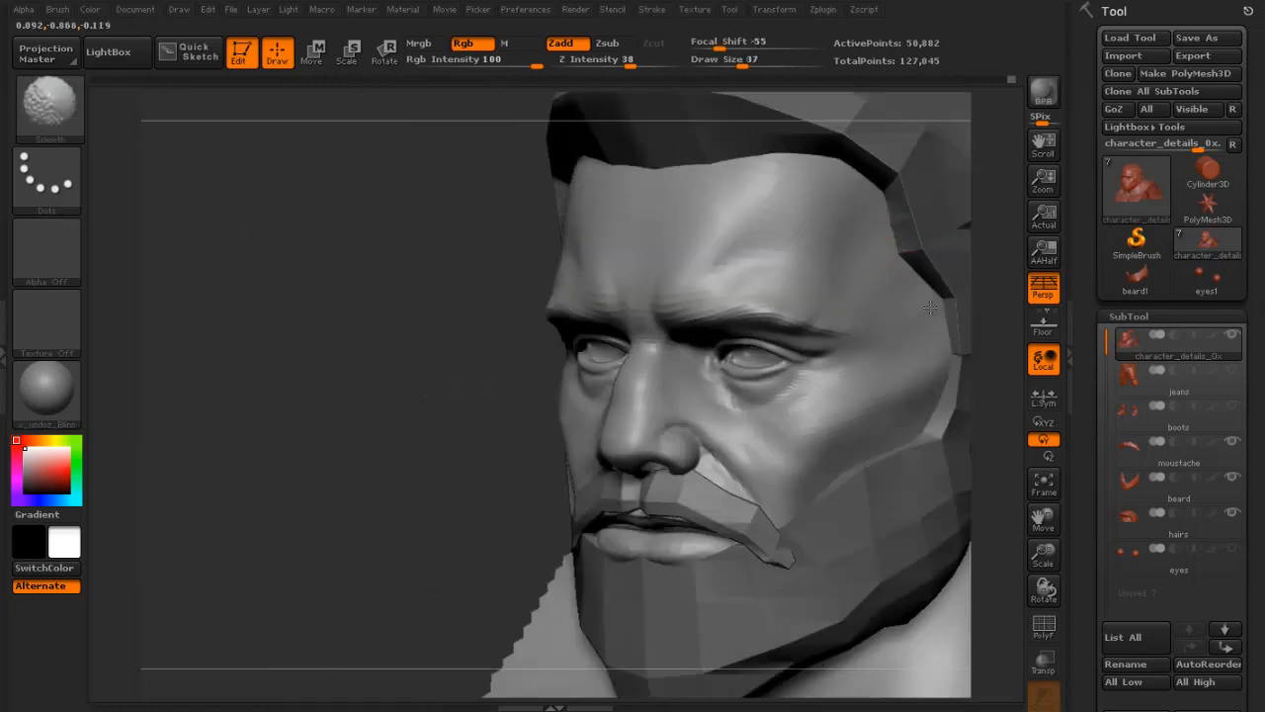
- Refine the clay volume on both sides of the upper forehead and the temples along the hairline at draw sizes 41 and 37
alt+drag(445, 361, 766, 307)
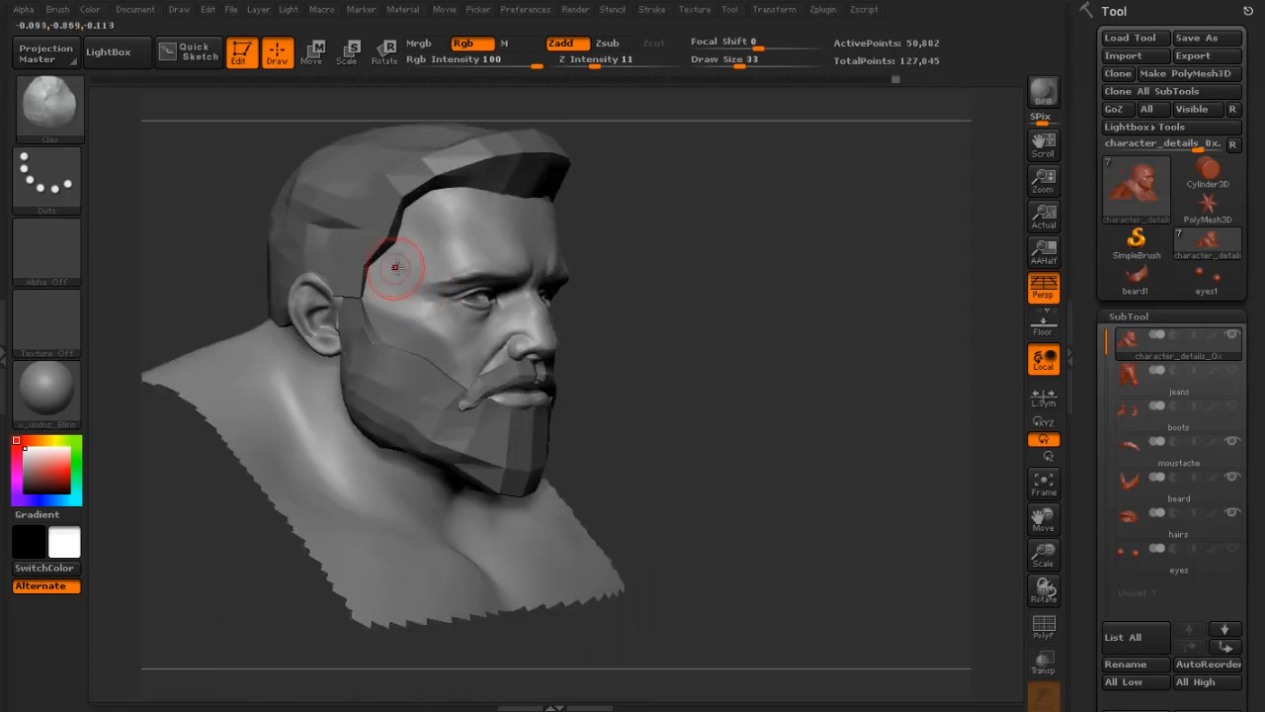
key(shift)
drag(664, 306, 238, 344)
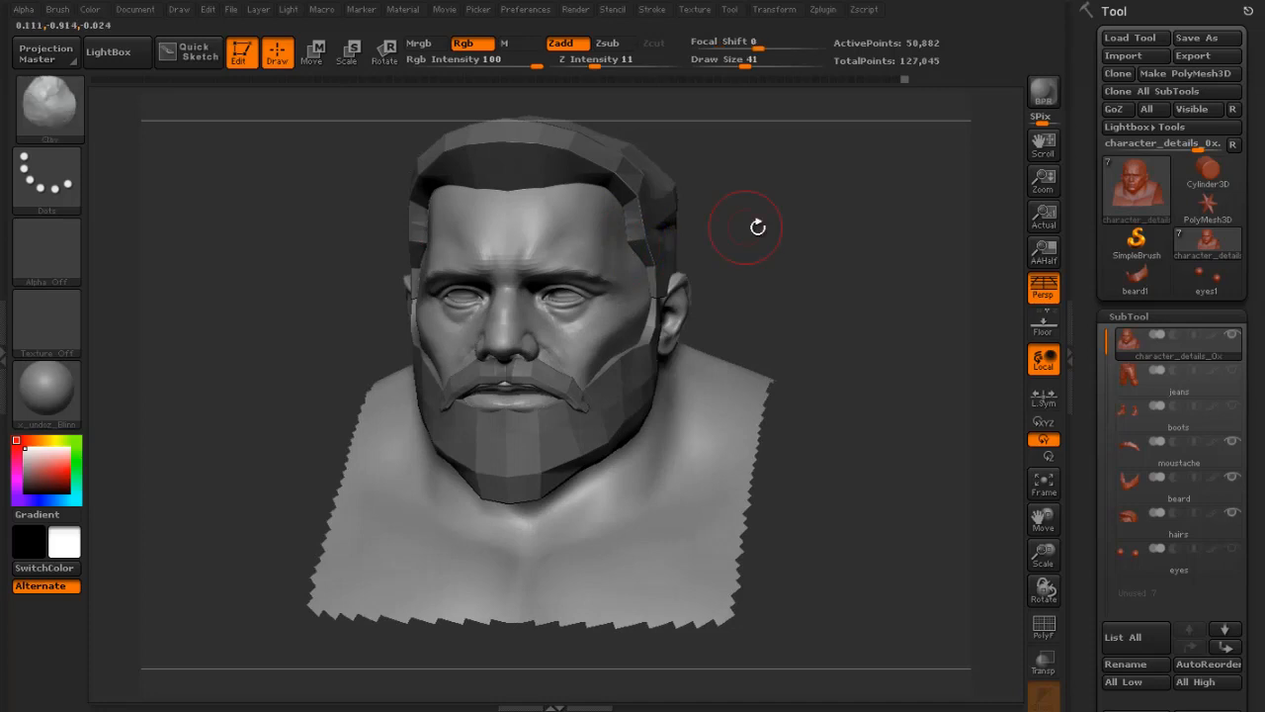
drag(756, 221, 607, 212)
key(bracketleft)
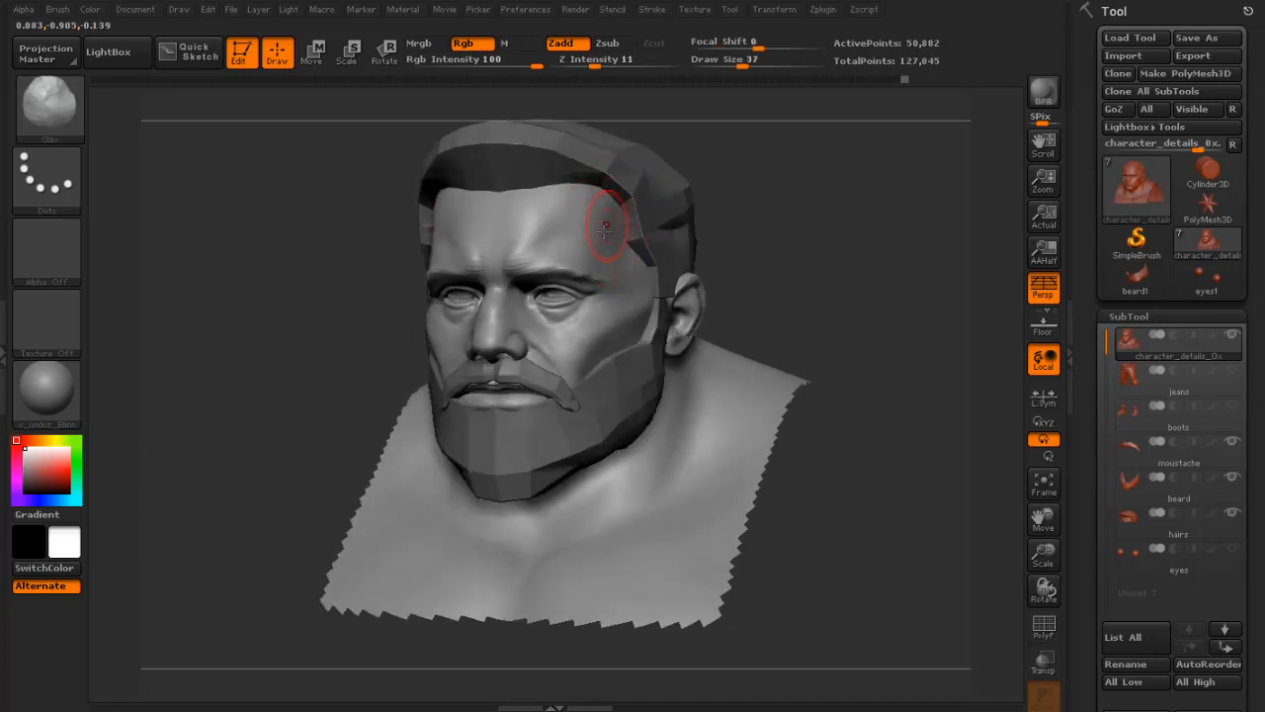
key(shift)
drag(709, 182, 811, 187)
key(bracketleft)
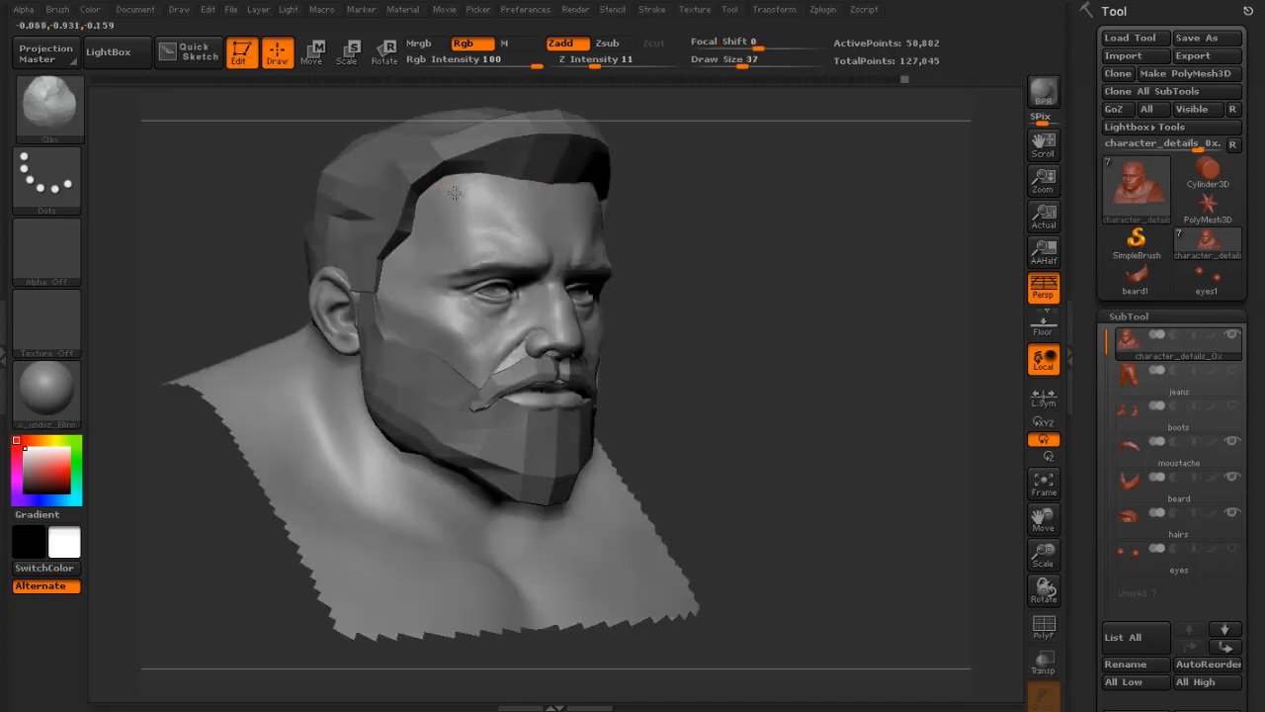
shift+drag(458, 201, 477, 204)
drag(800, 209, 692, 216)
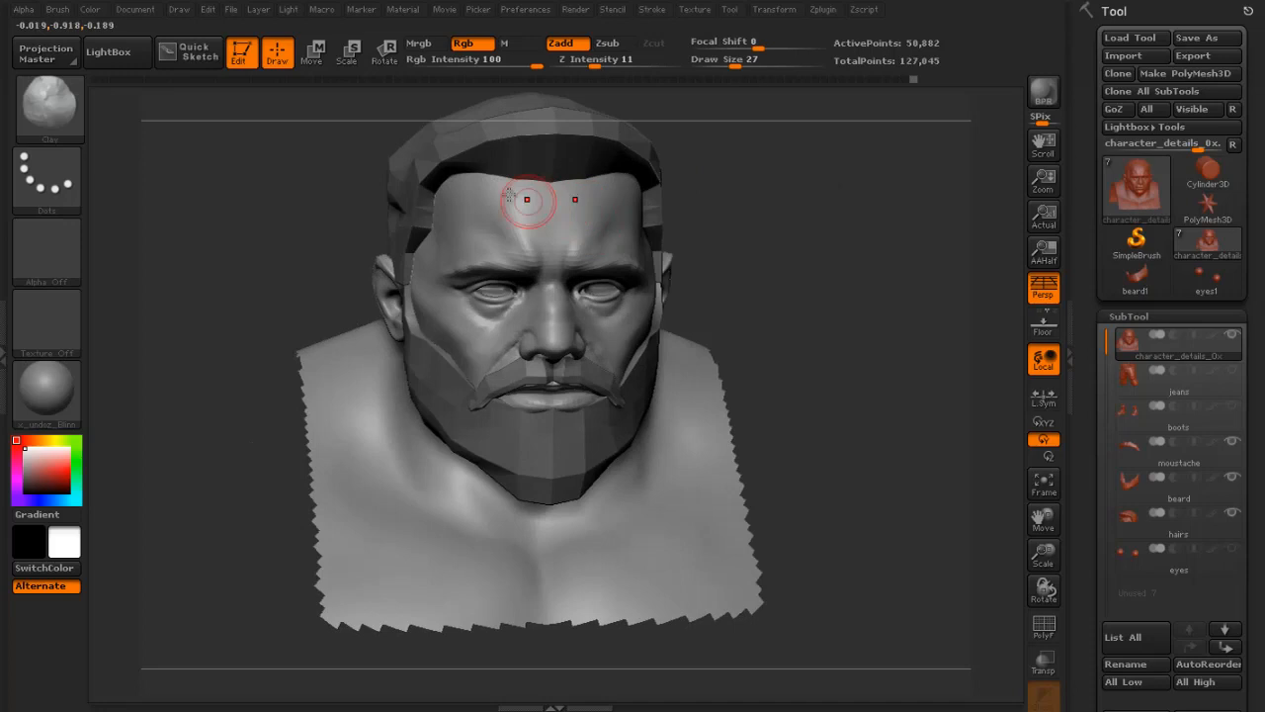
- Smooth the upper lip just under the moustache at draw size 18
mouse_move(813, 231)
mouse_down()
mouse_move(796, 207)
mouse_move(867, 407)
mouse_move(900, 392)
mouse_up()
shift+drag(574, 416, 546, 415)
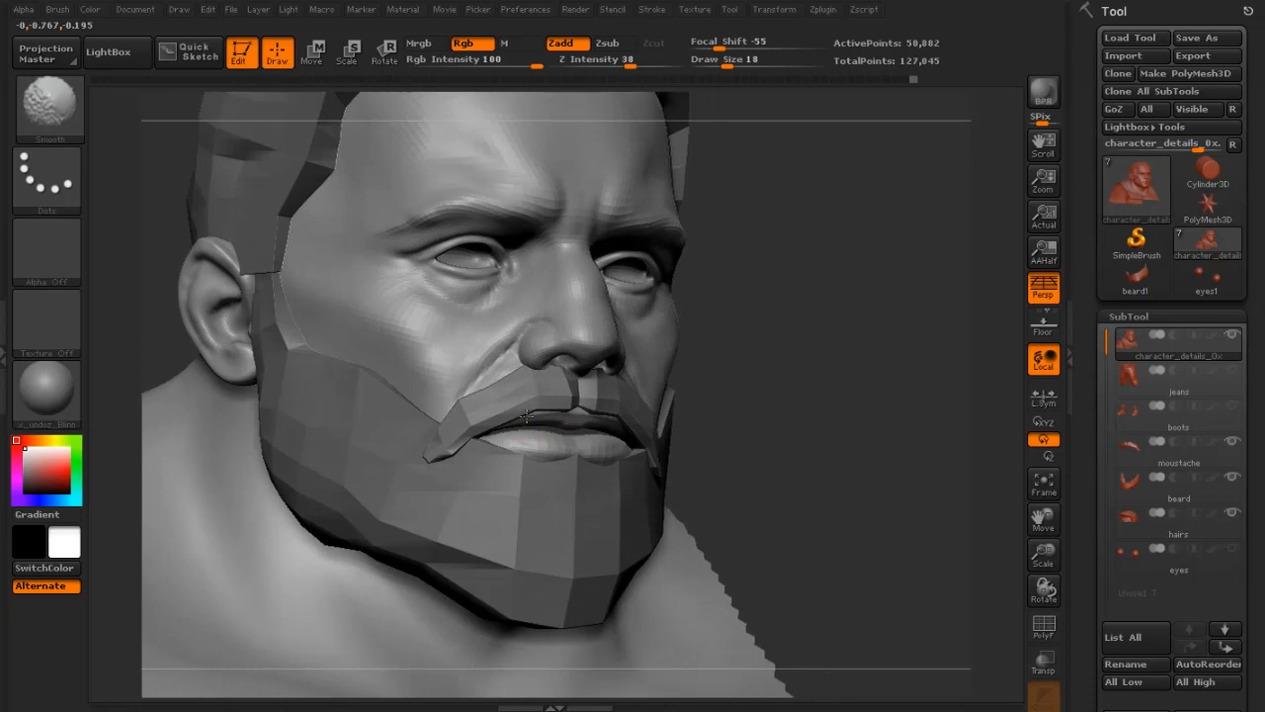
shift+drag(728, 404, 655, 376)
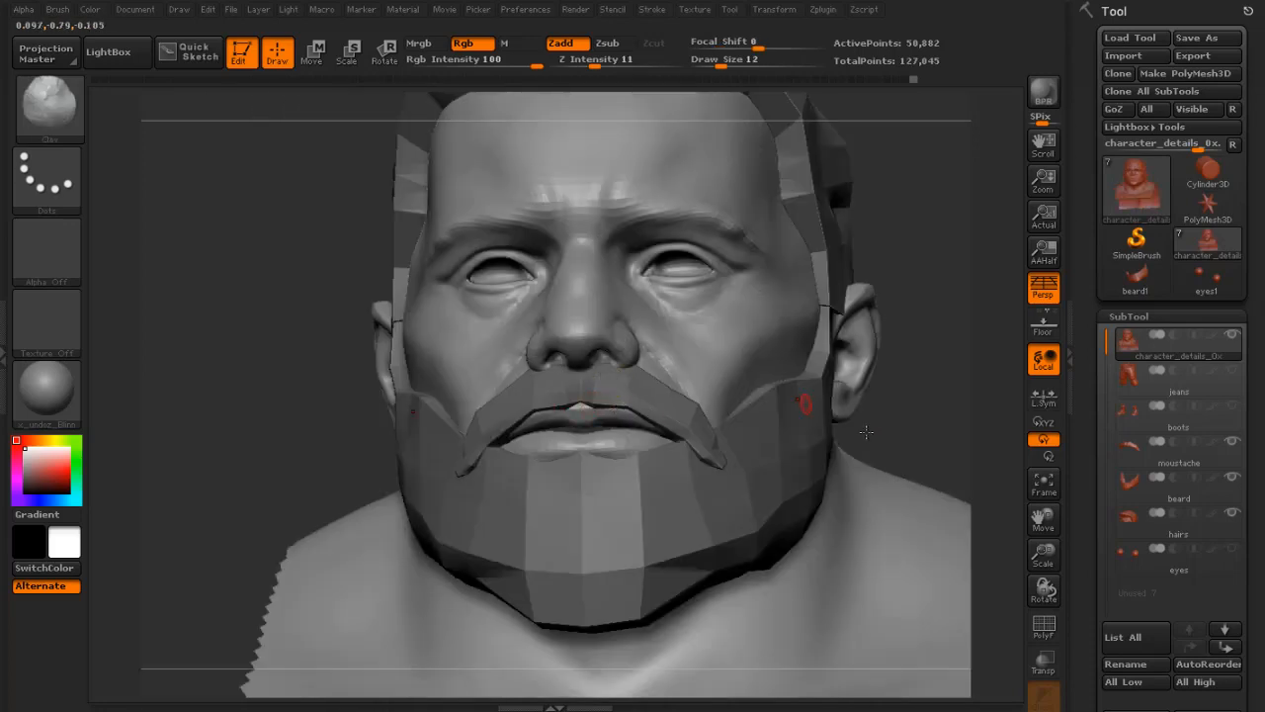
- Hide the moustache subtool, build up the upper lip edge with Clay at draw size 14, and show the moustache again
click(1233, 444)
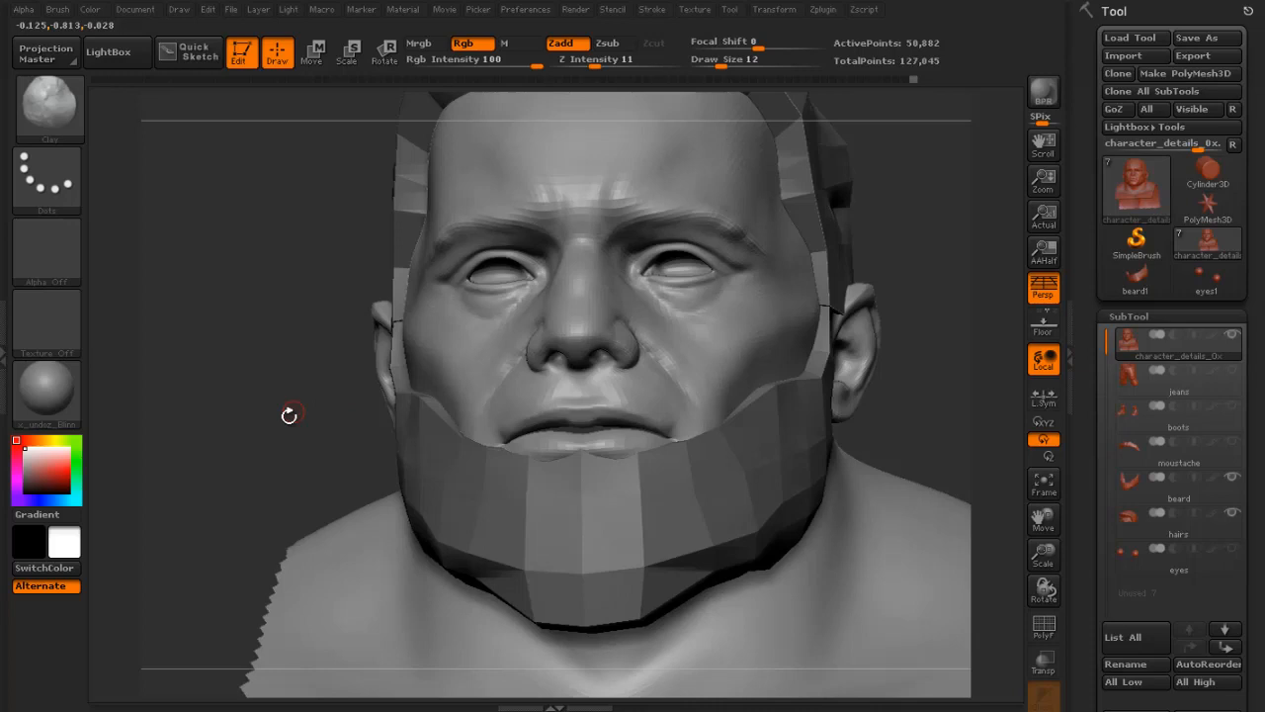
drag(288, 415, 560, 402)
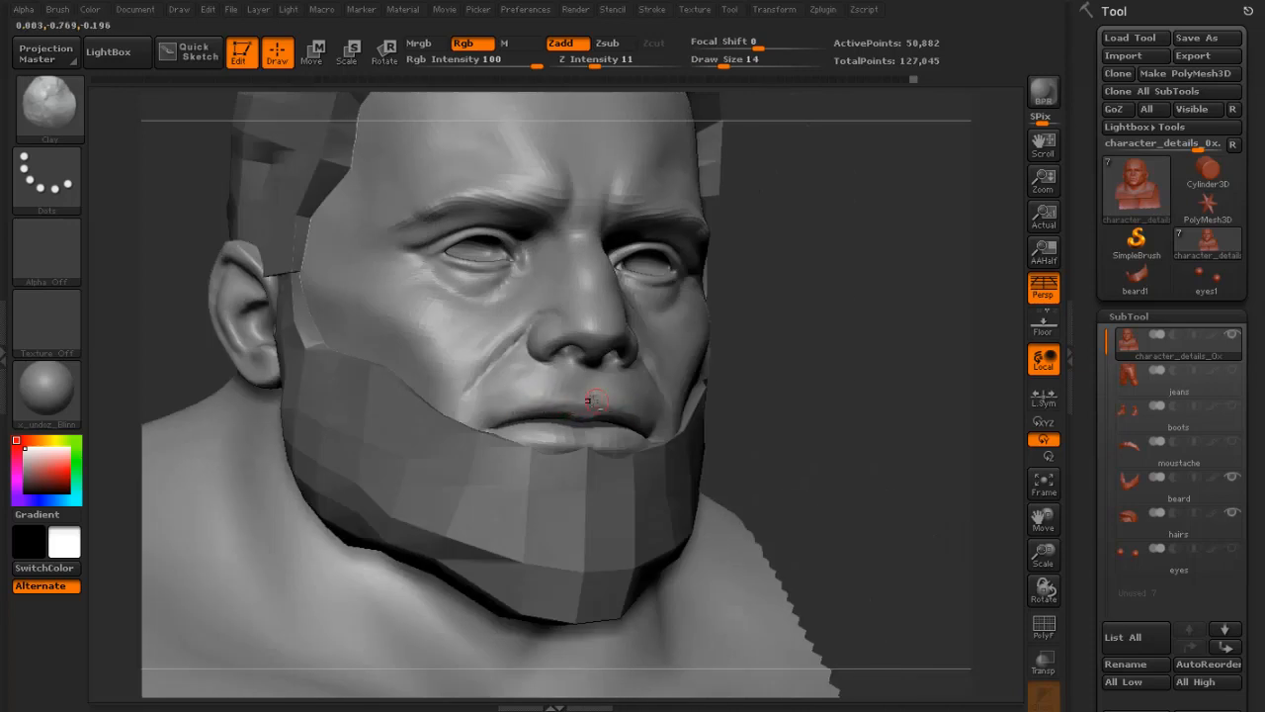
drag(795, 393, 524, 398)
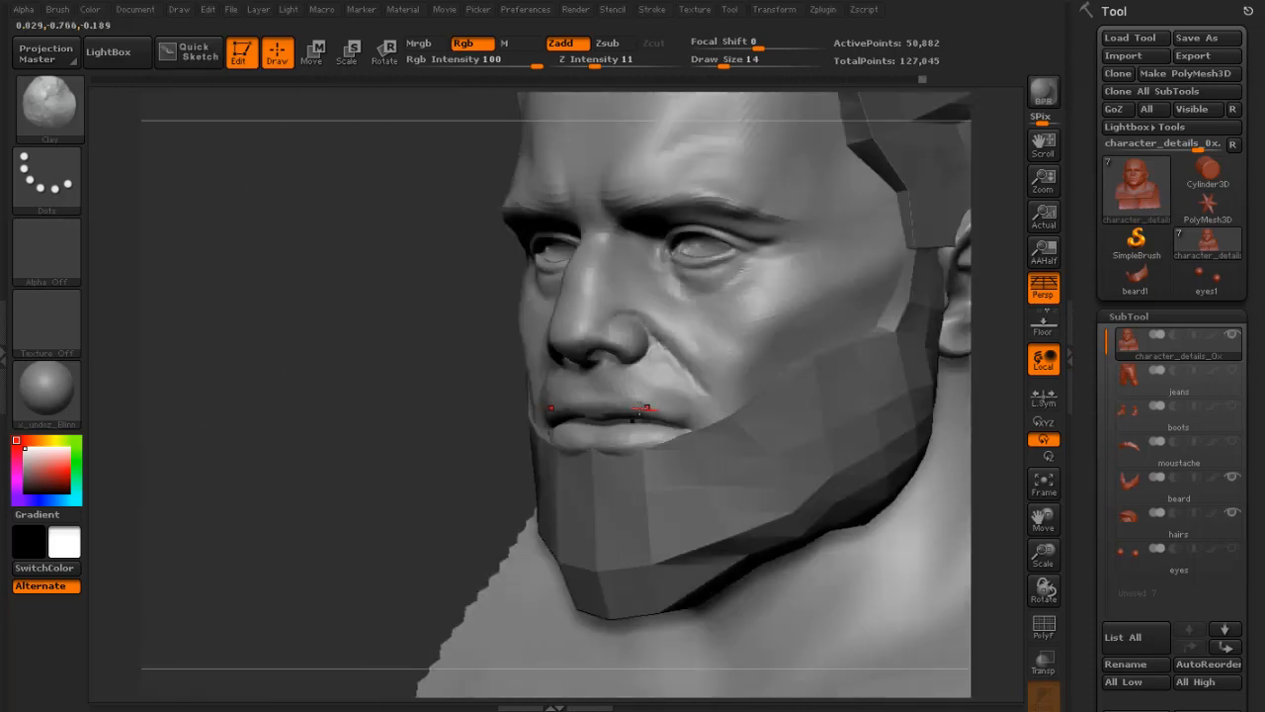
drag(429, 467, 692, 461)
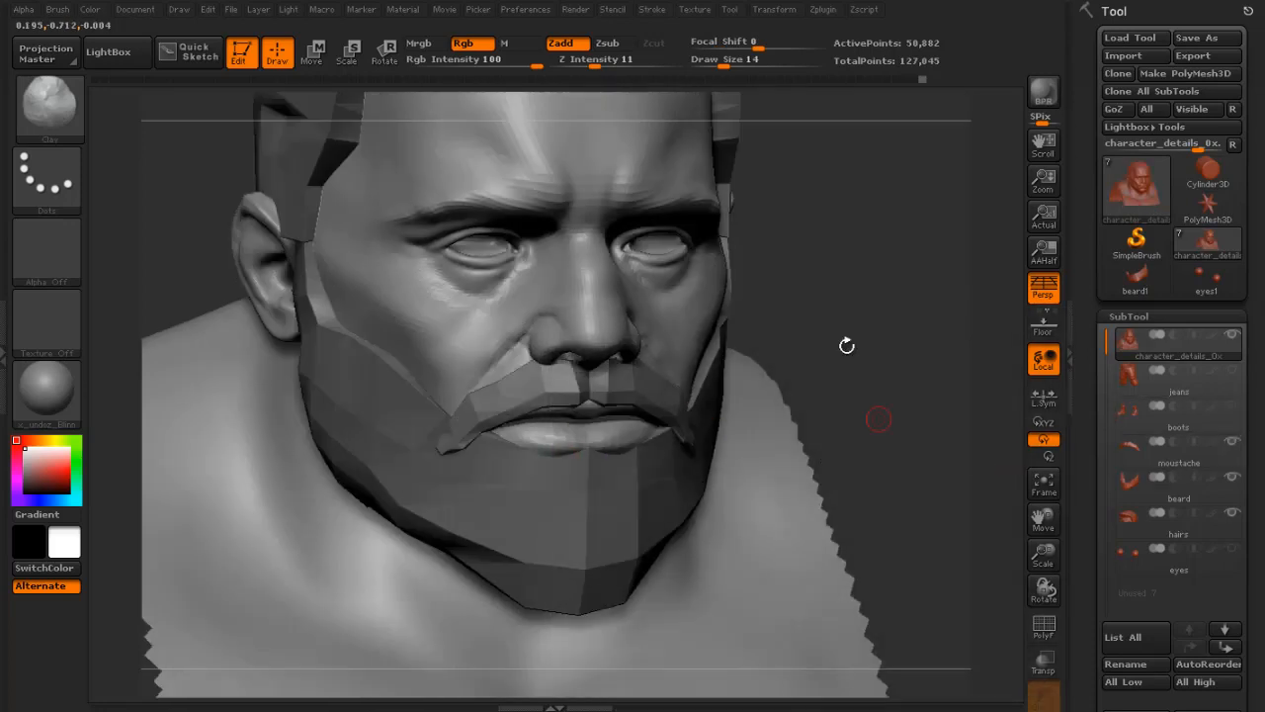
- Build up the cheeks above the beard edge with Clay at draw sizes 20 and 21
drag(847, 345, 848, 480)
key(f)
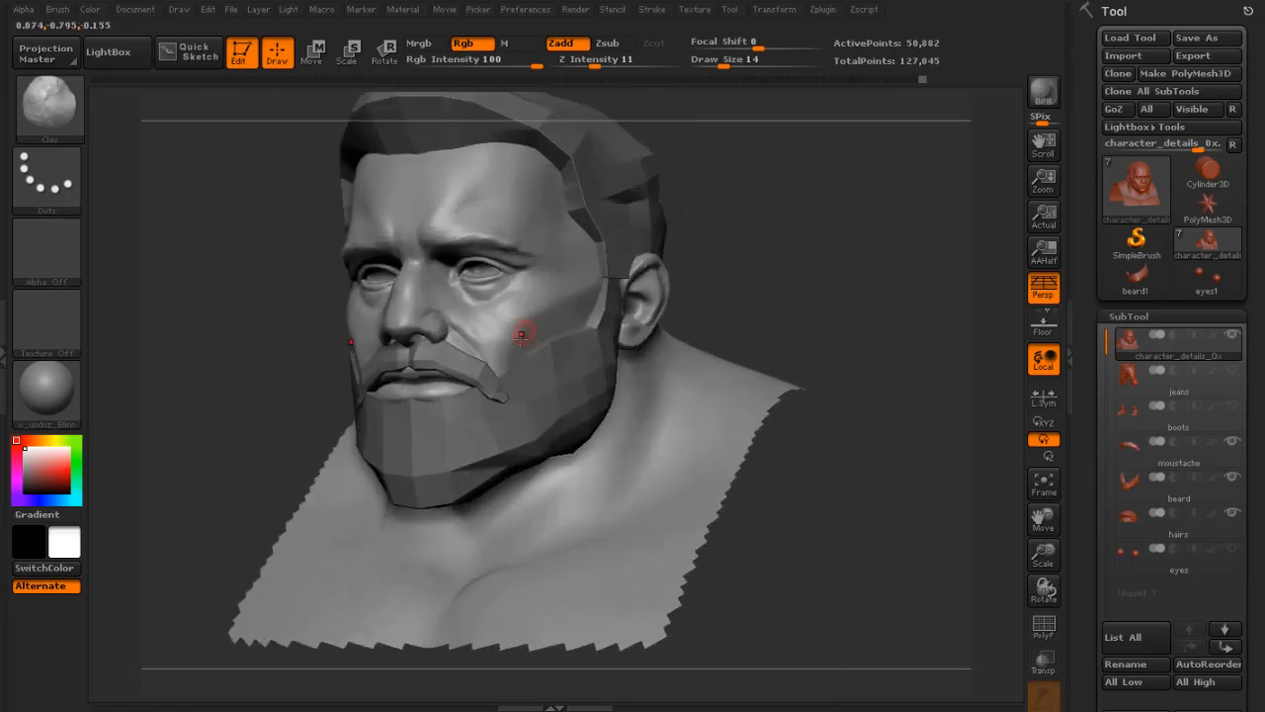
key(s)
drag(506, 338, 512, 329)
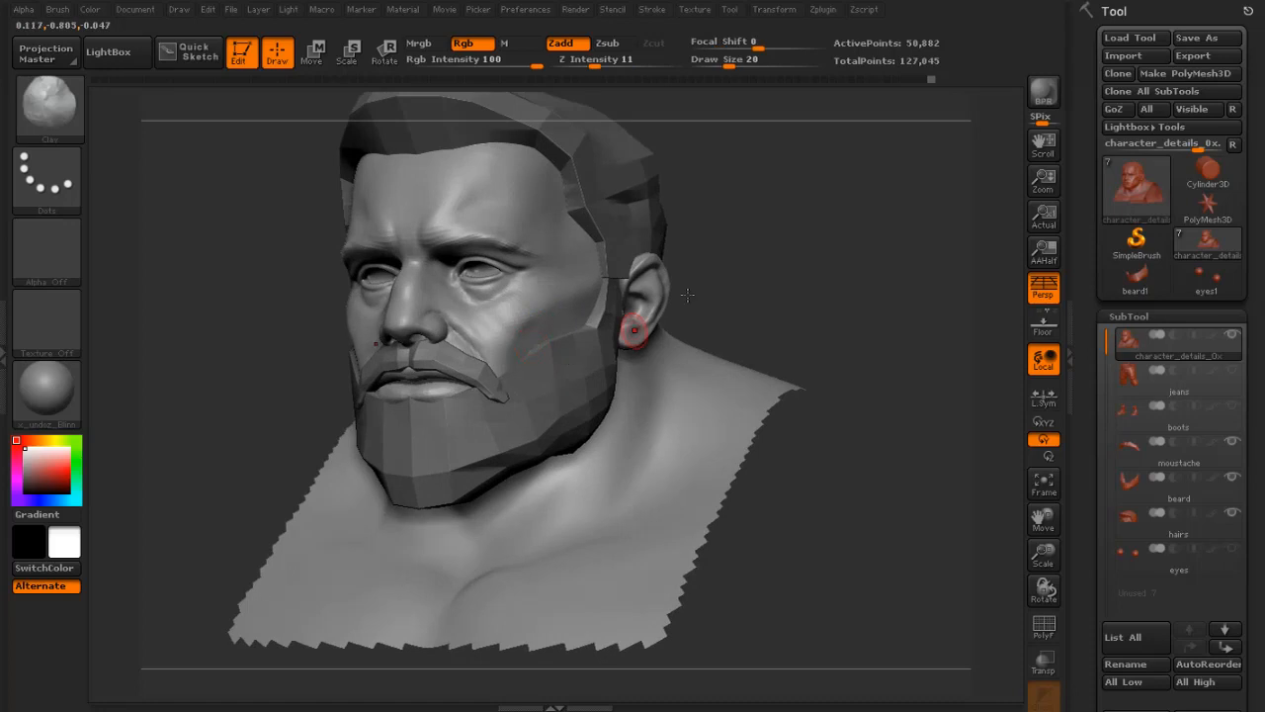
drag(699, 291, 879, 252)
key(])
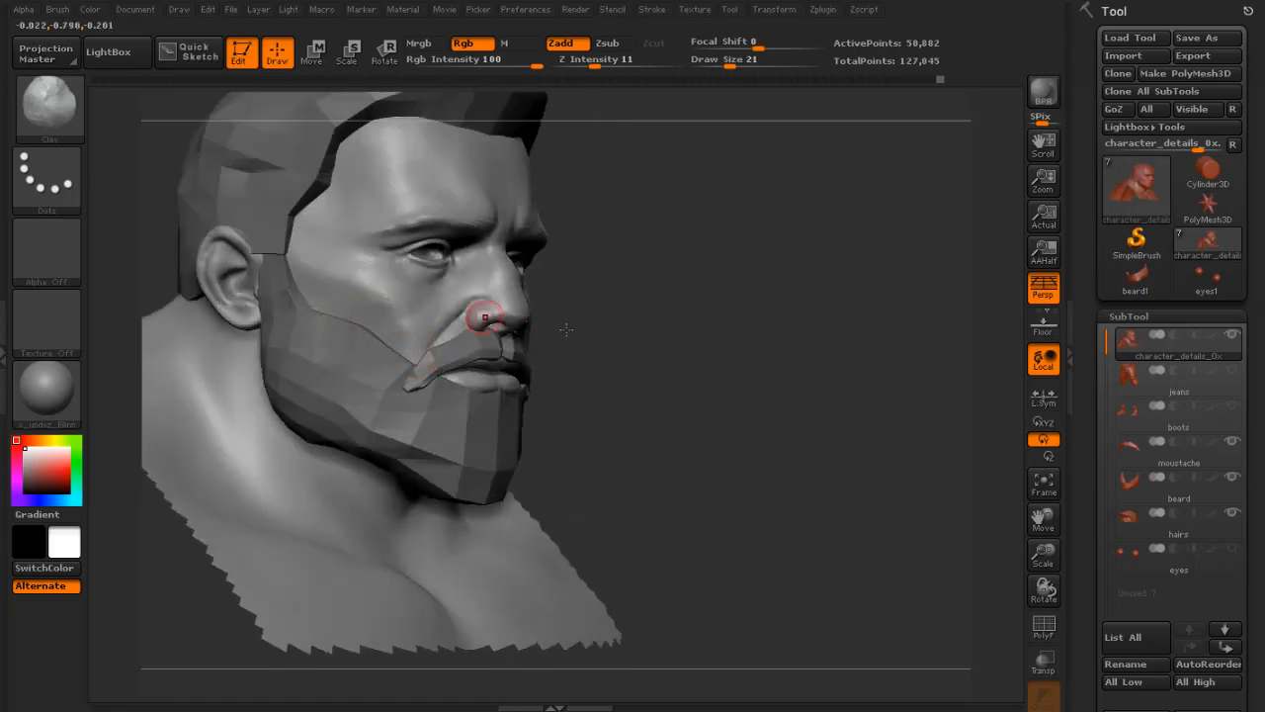
drag(565, 330, 695, 330)
drag(810, 309, 585, 304)
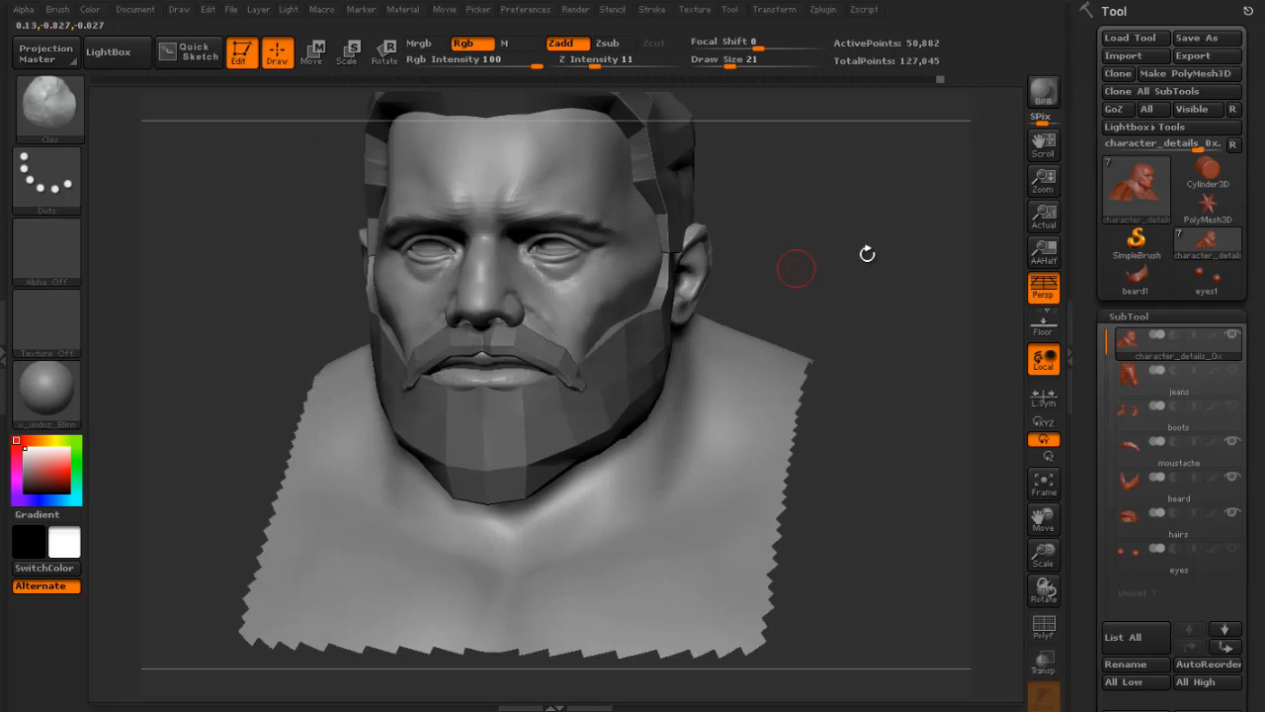
- Add clay above the inner brows at draw size 24 and smooth the forehead at draw sizes 24 and 44
mouse_move(903, 256)
mouse_down()
mouse_move(844, 244)
mouse_move(838, 445)
mouse_up()
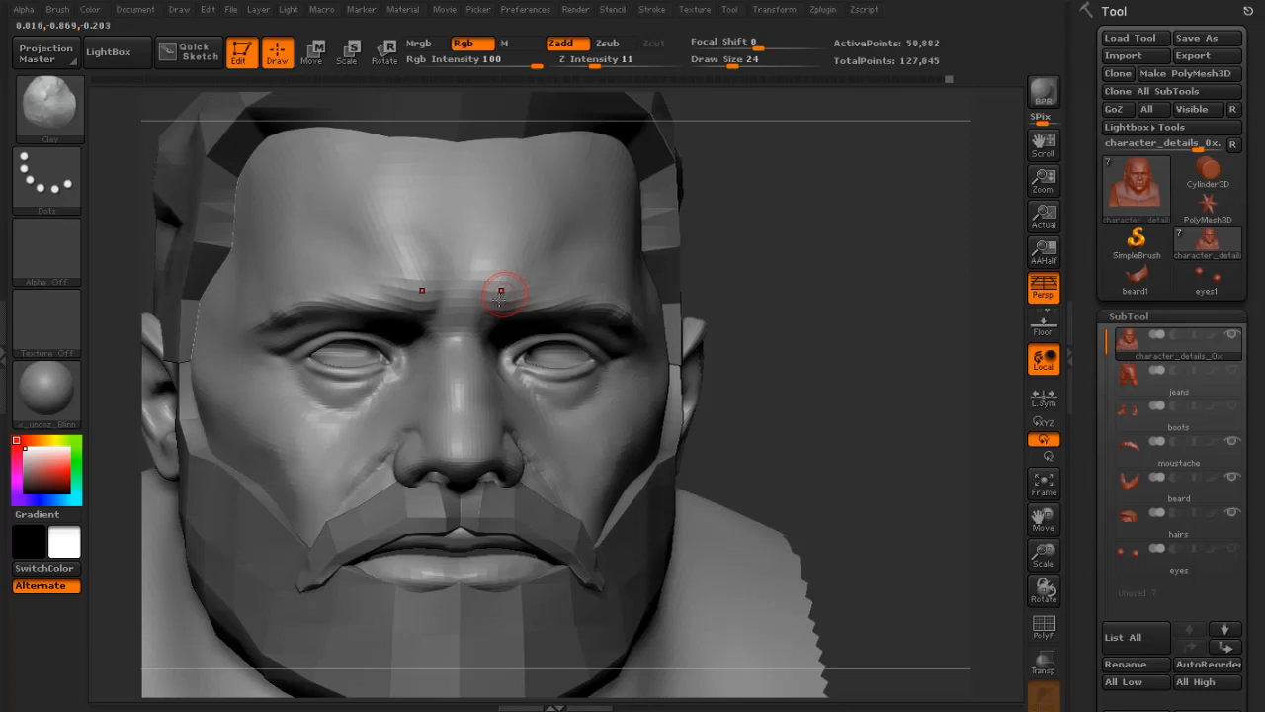
shift+drag(508, 274, 514, 281)
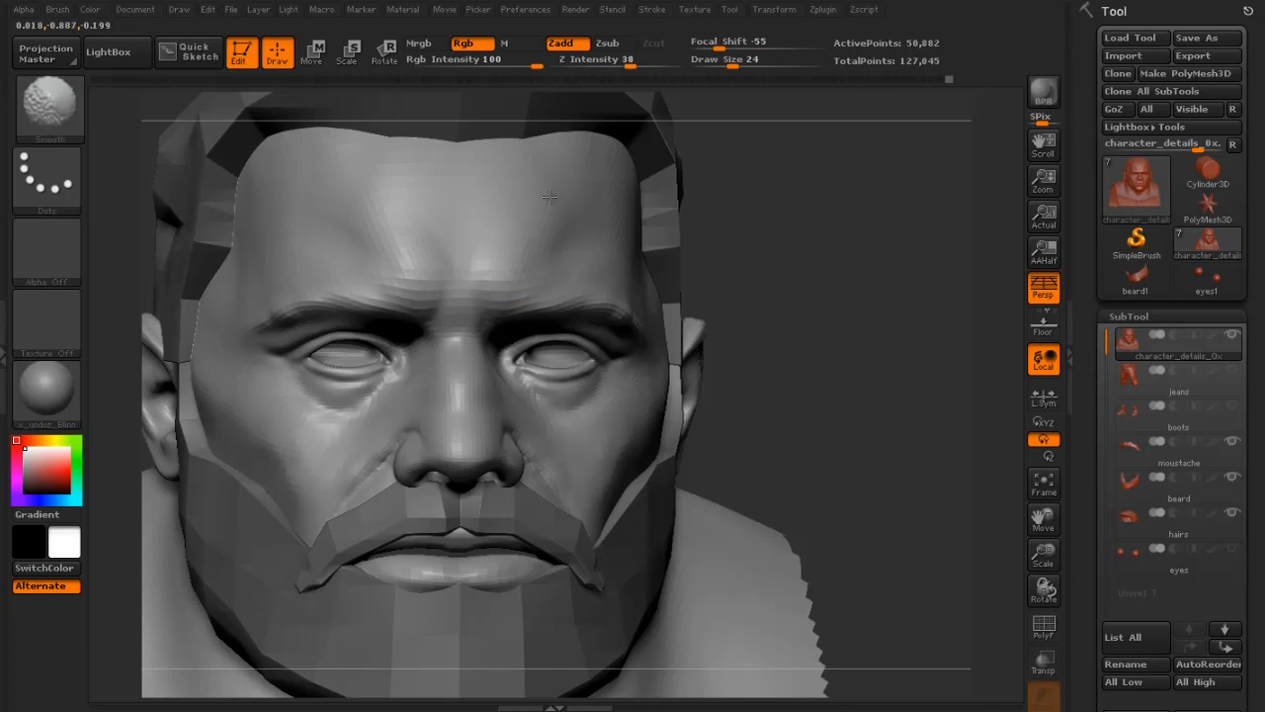
mouse_move(548, 196)
shift+mouse_down()
mouse_move(530, 224)
mouse_move(578, 218)
shift+mouse_up()
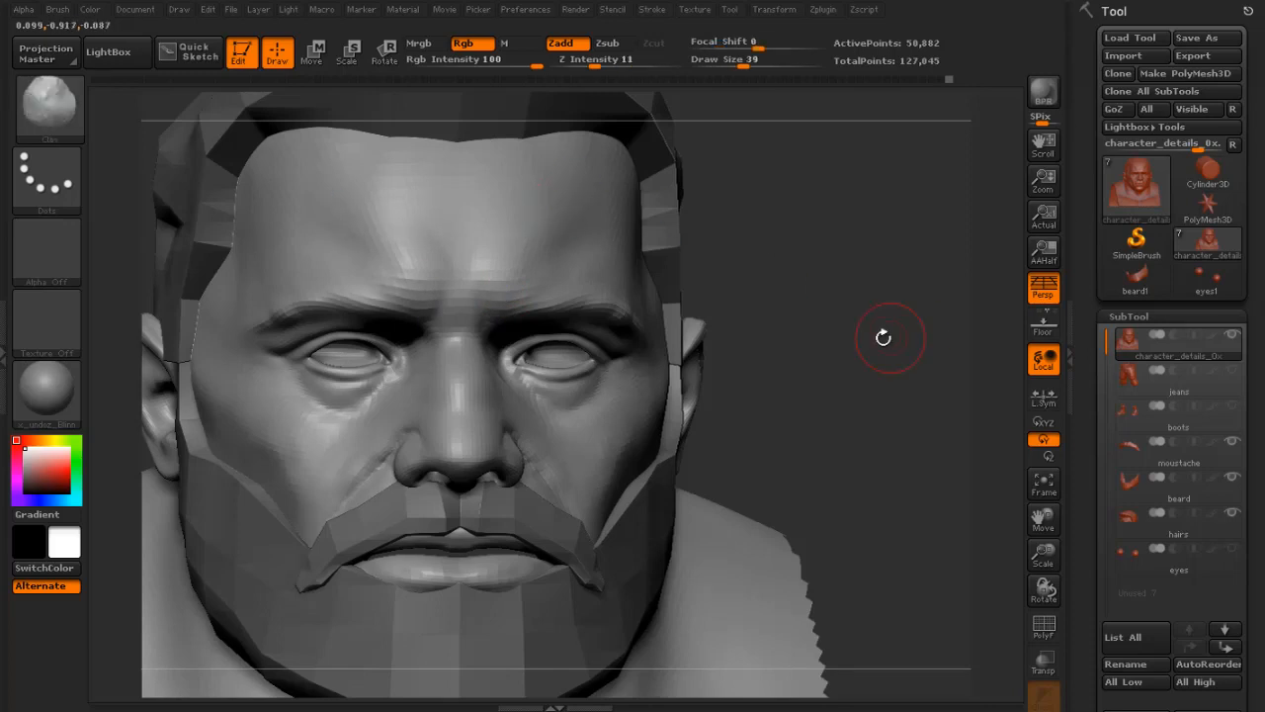
mouse_move(883, 337)
mouse_down()
mouse_move(663, 283)
mouse_move(523, 268)
mouse_up()
key(shift)
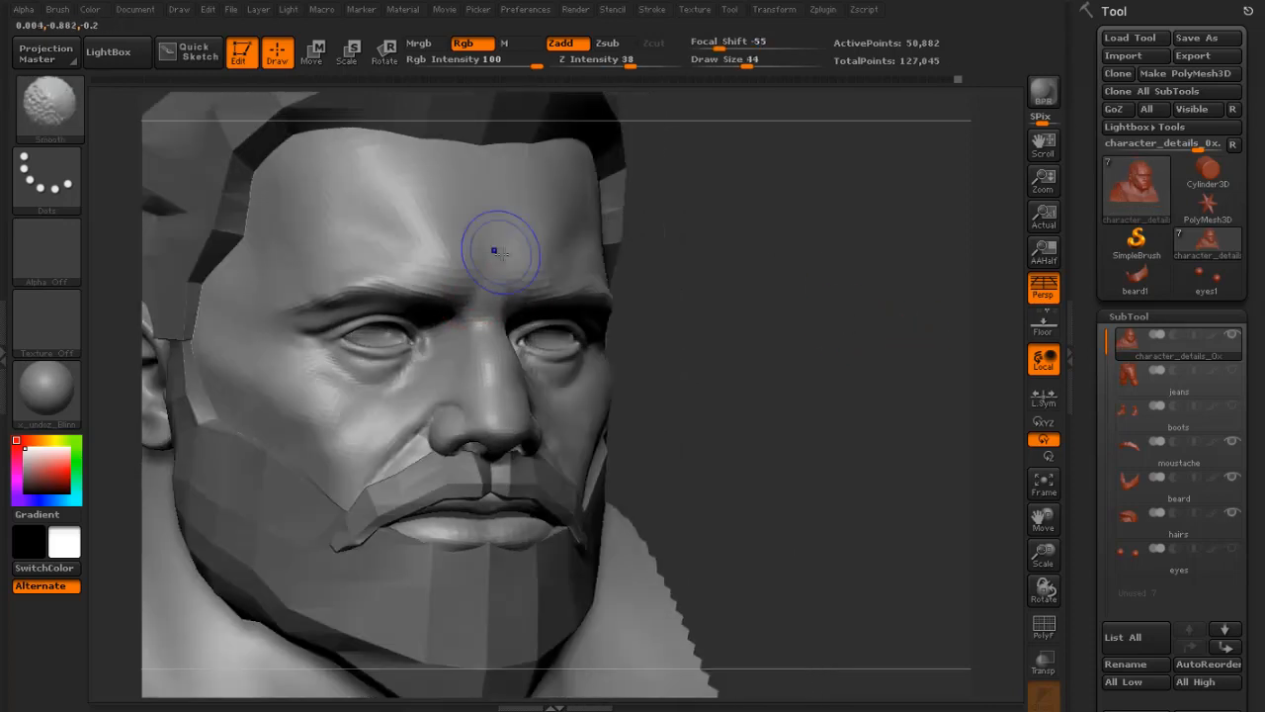
- Smooth the side of the forehead above the brow at draw size 25
key(f)
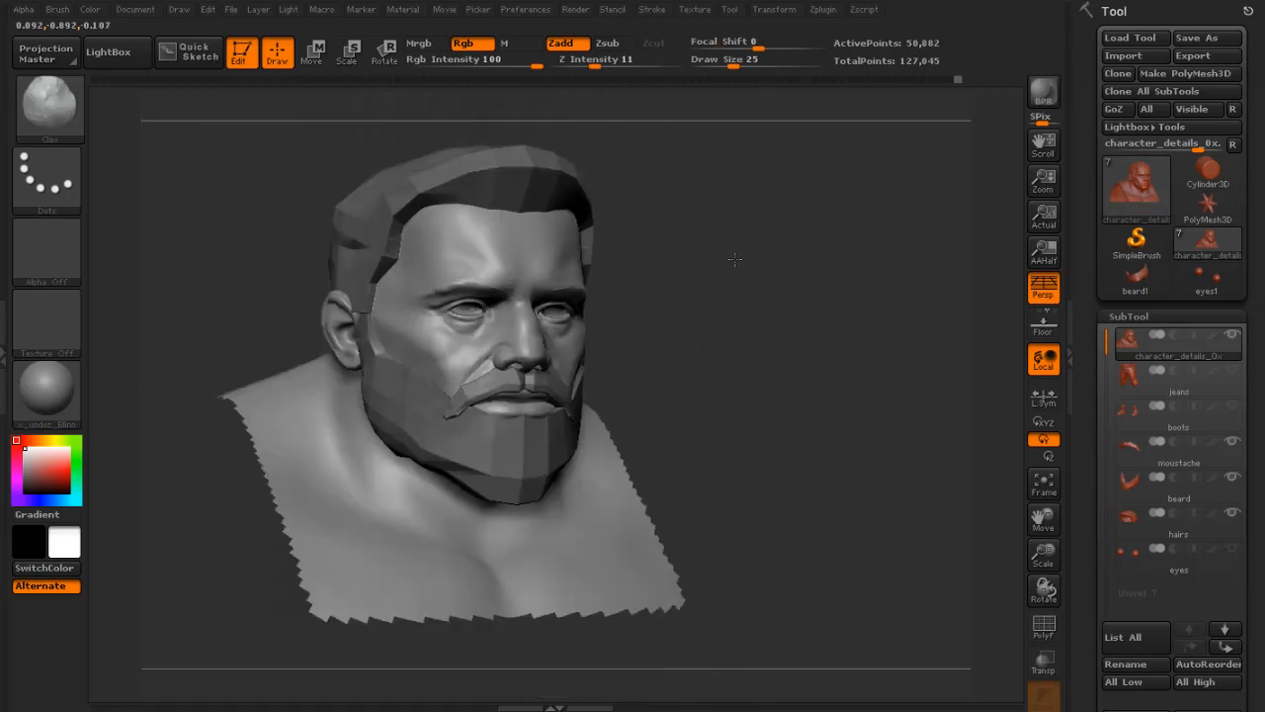
drag(735, 259, 602, 268)
key(shift)
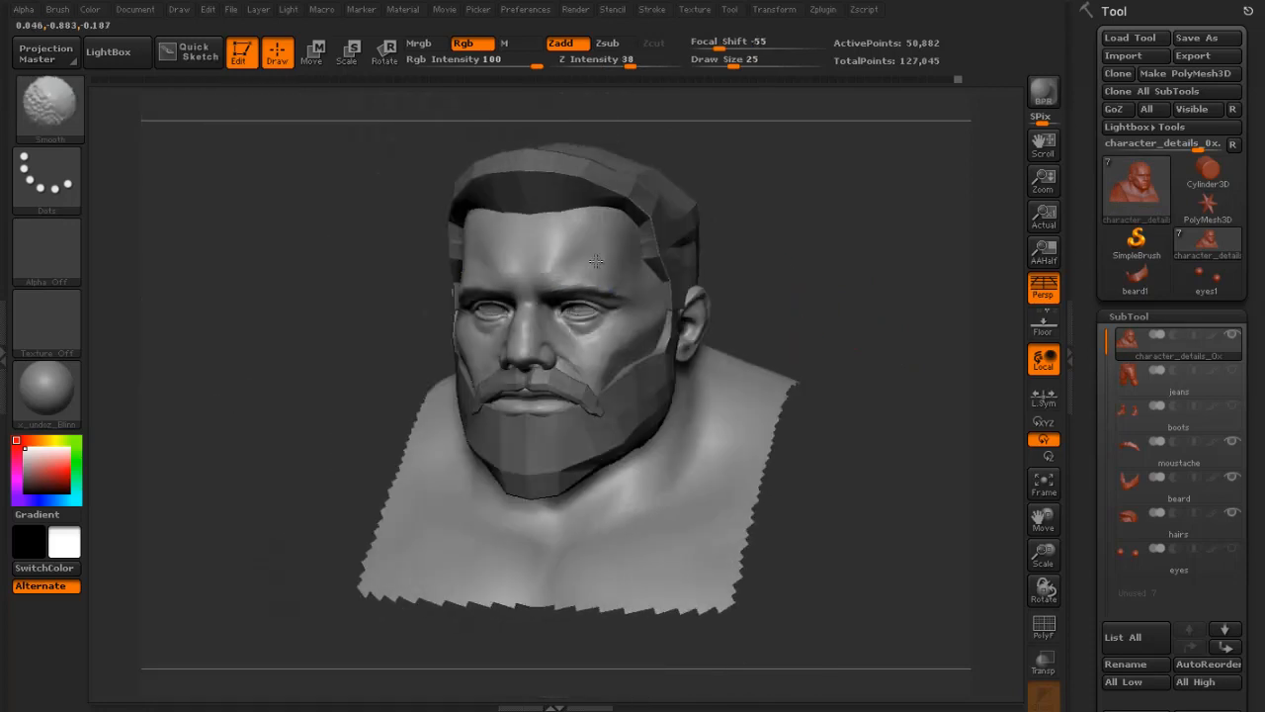
alt+drag(798, 247, 794, 513)
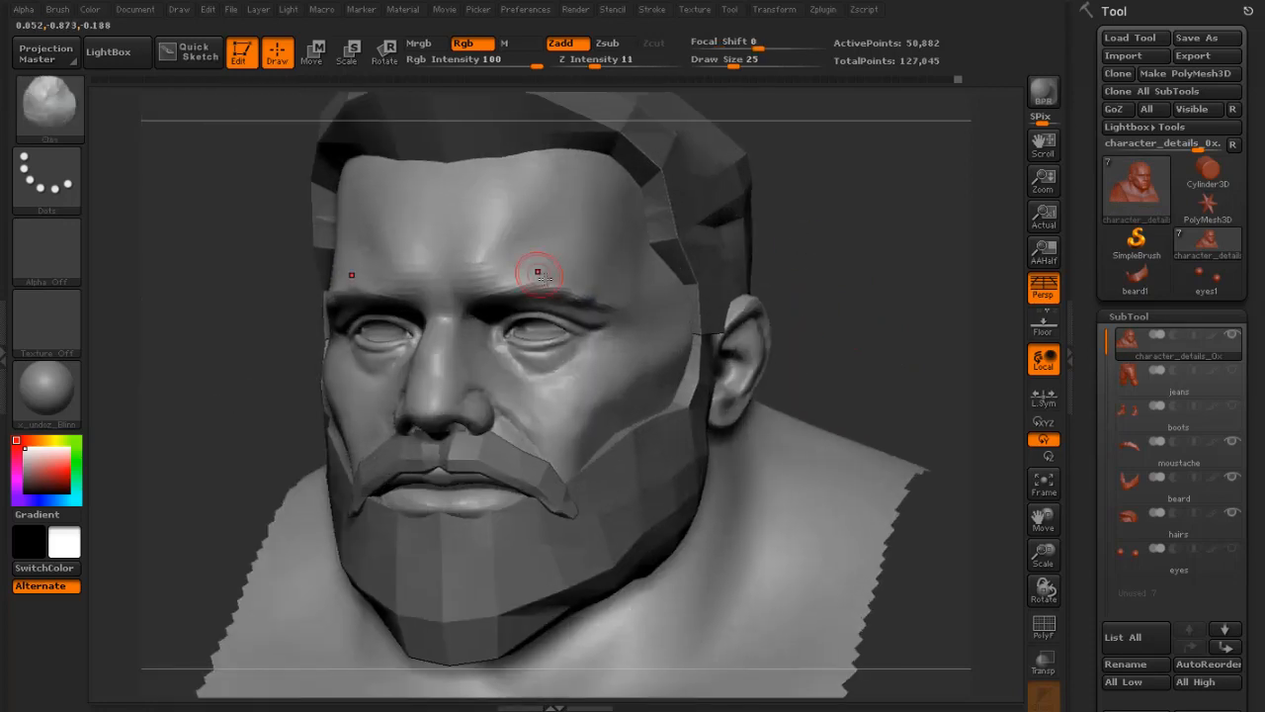
- Raise the outer part of the eyebrows with the Standard brush at draw size 18 and smooth it at 14
key(bracketleft)
key(b)
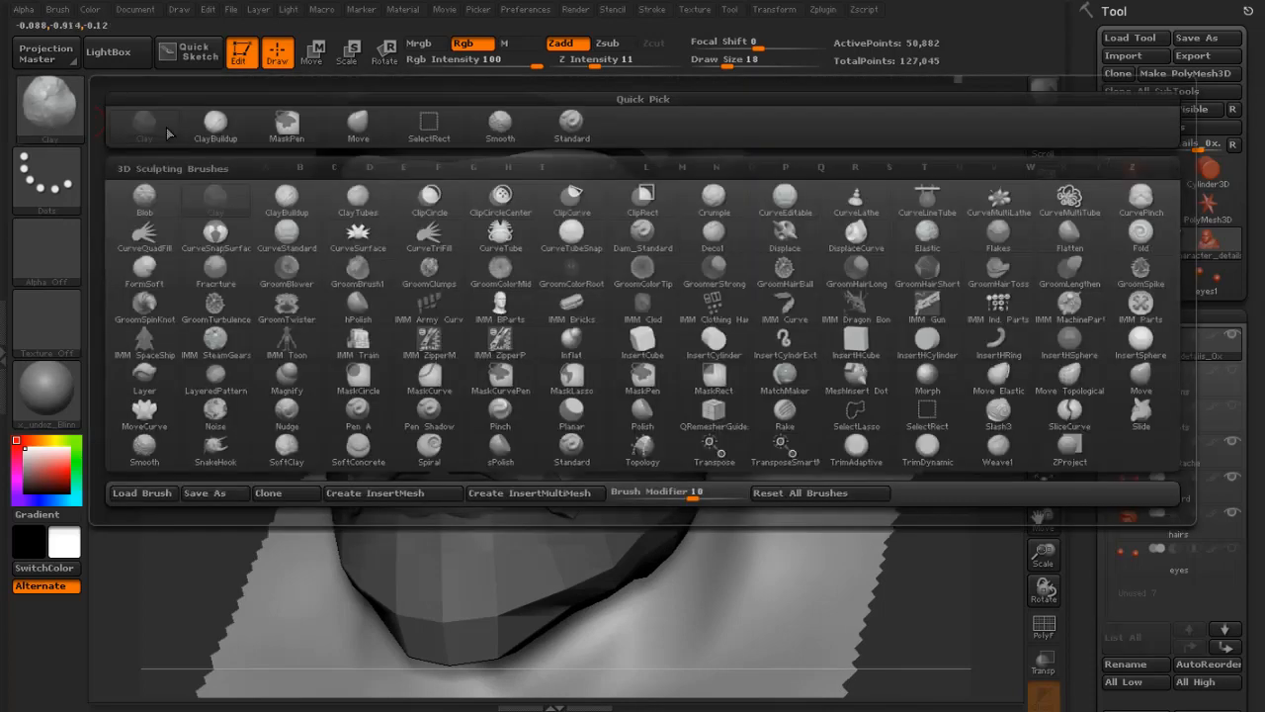
click(572, 123)
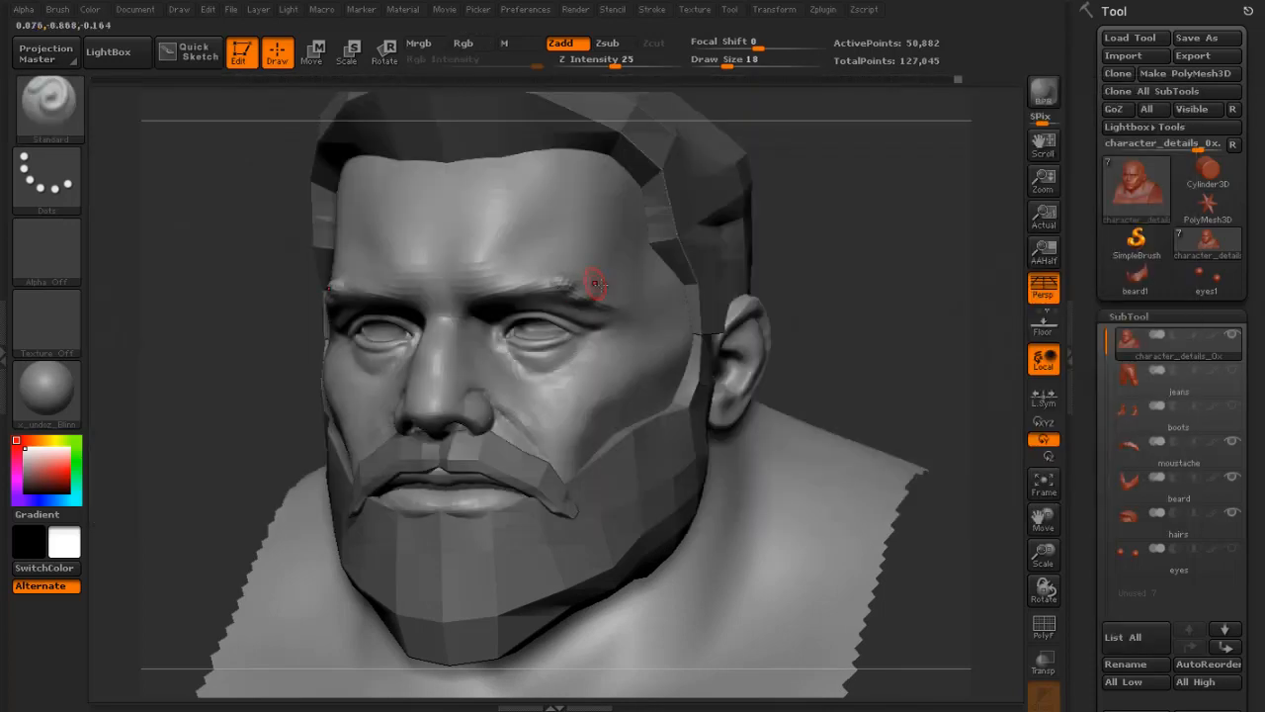
key(bracketleft)
drag(580, 285, 595, 289)
mouse_move(593, 288)
shift+mouse_down()
mouse_move(559, 280)
mouse_move(595, 286)
shift+mouse_up()
key(shift)
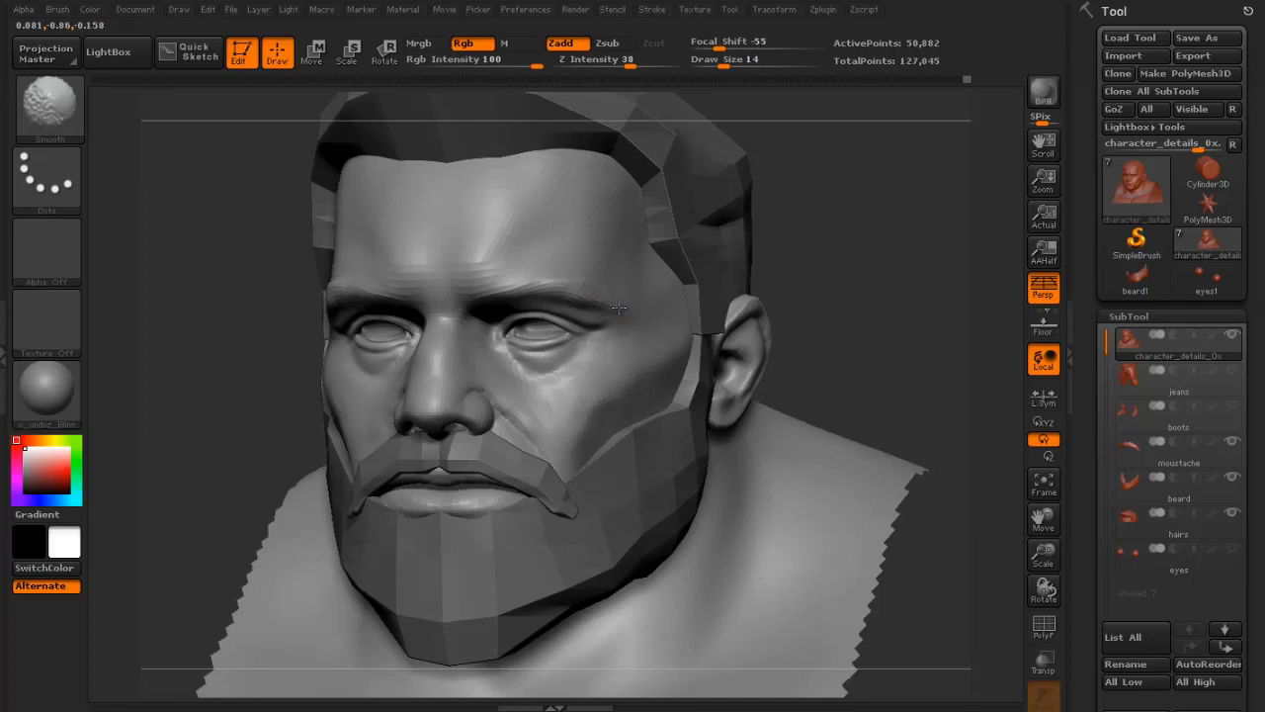
shift+drag(619, 308, 597, 293)
- Sculpt short hair strokes into the inner eyebrows with the Standard brush at draw sizes 12 and 10
drag(785, 257, 905, 260)
key(shift)
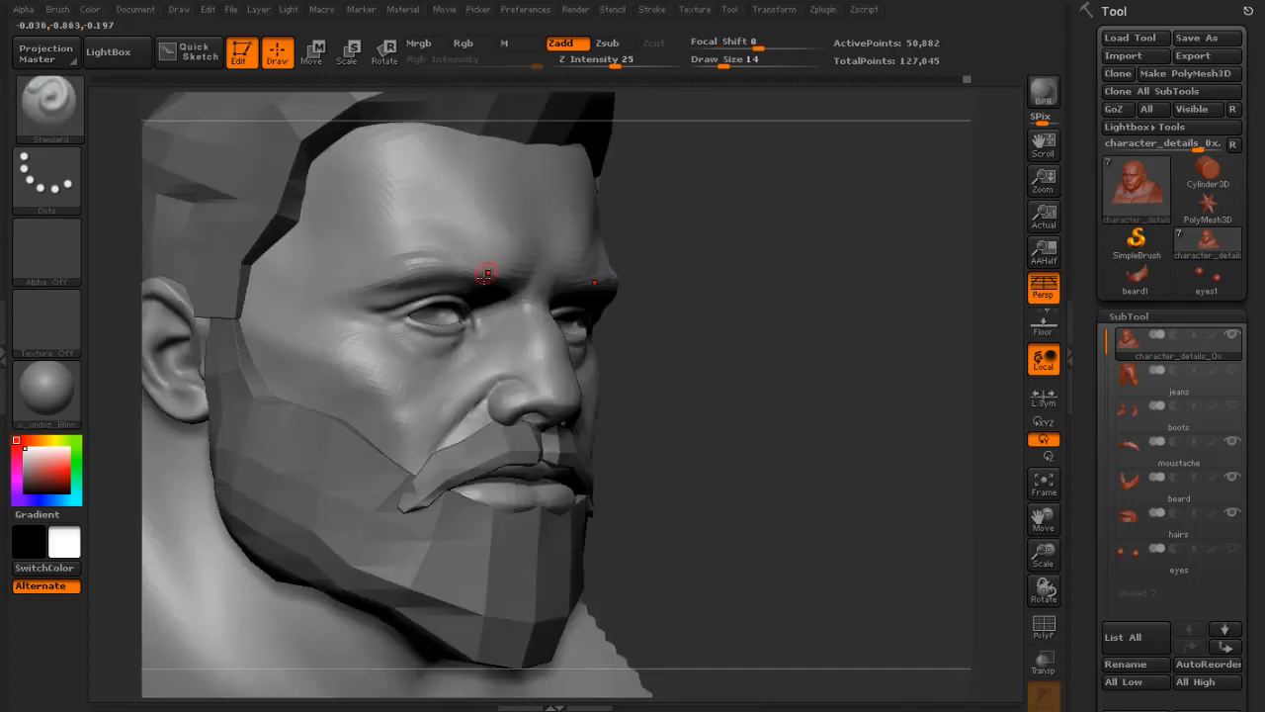
drag(735, 241, 632, 243)
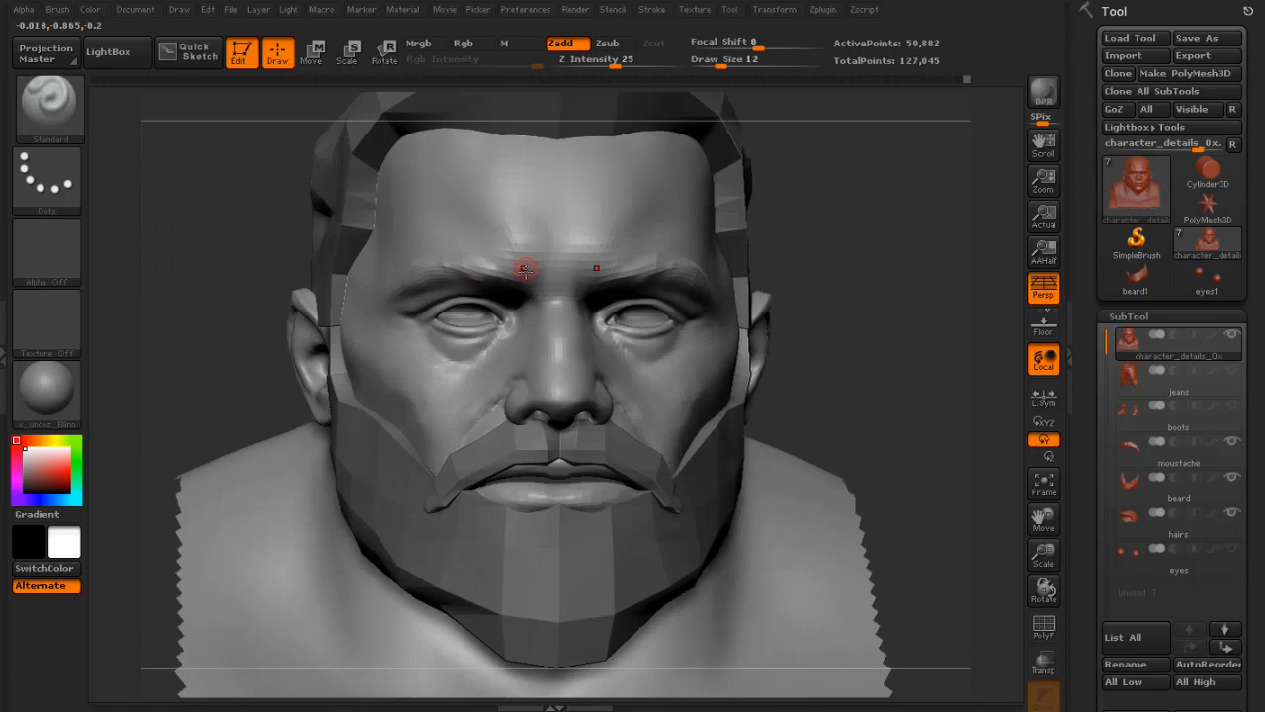
drag(521, 270, 475, 253)
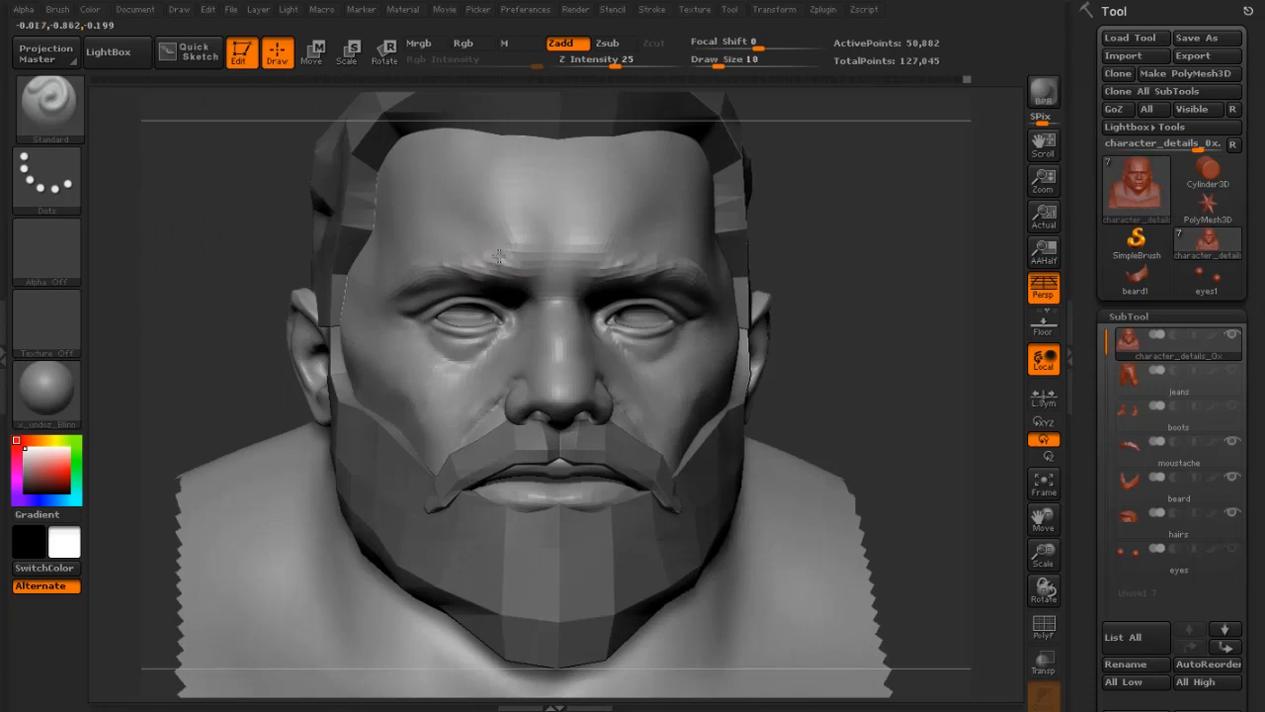
drag(827, 235, 722, 242)
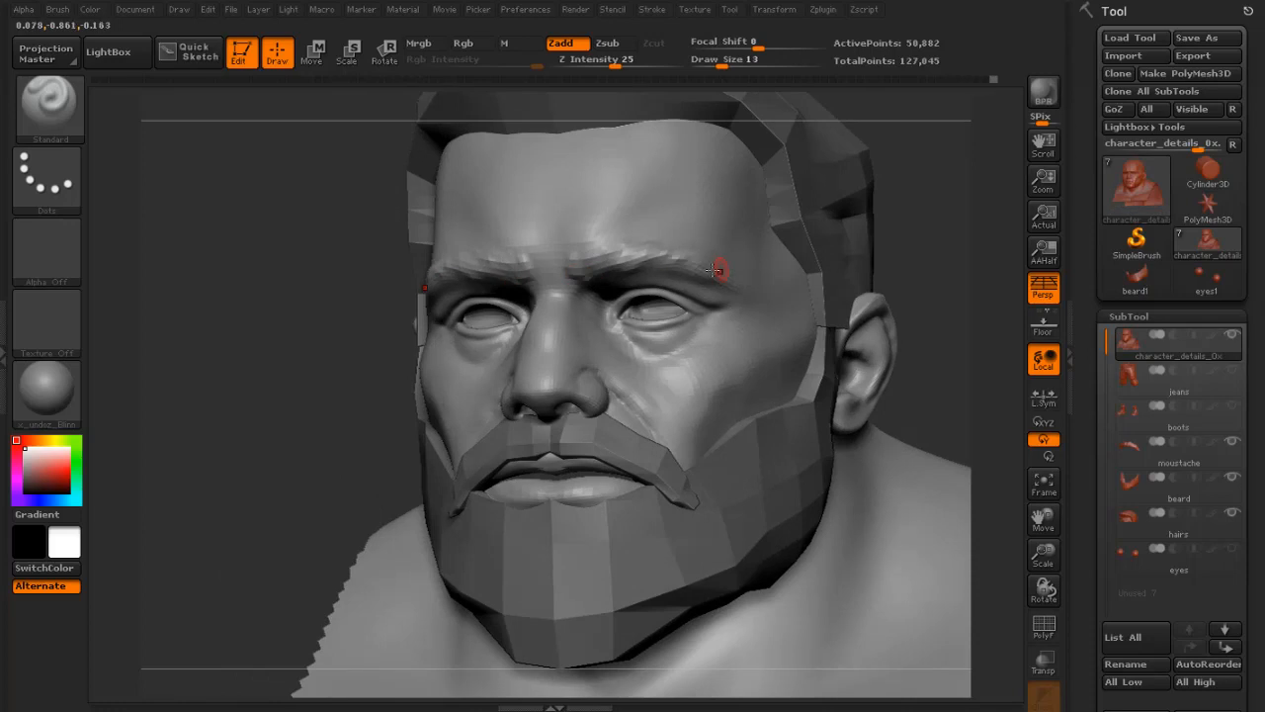
- Continue the eyebrow hair strokes along the middle and outer brows at draw sizes 13 and 10
drag(974, 265, 732, 284)
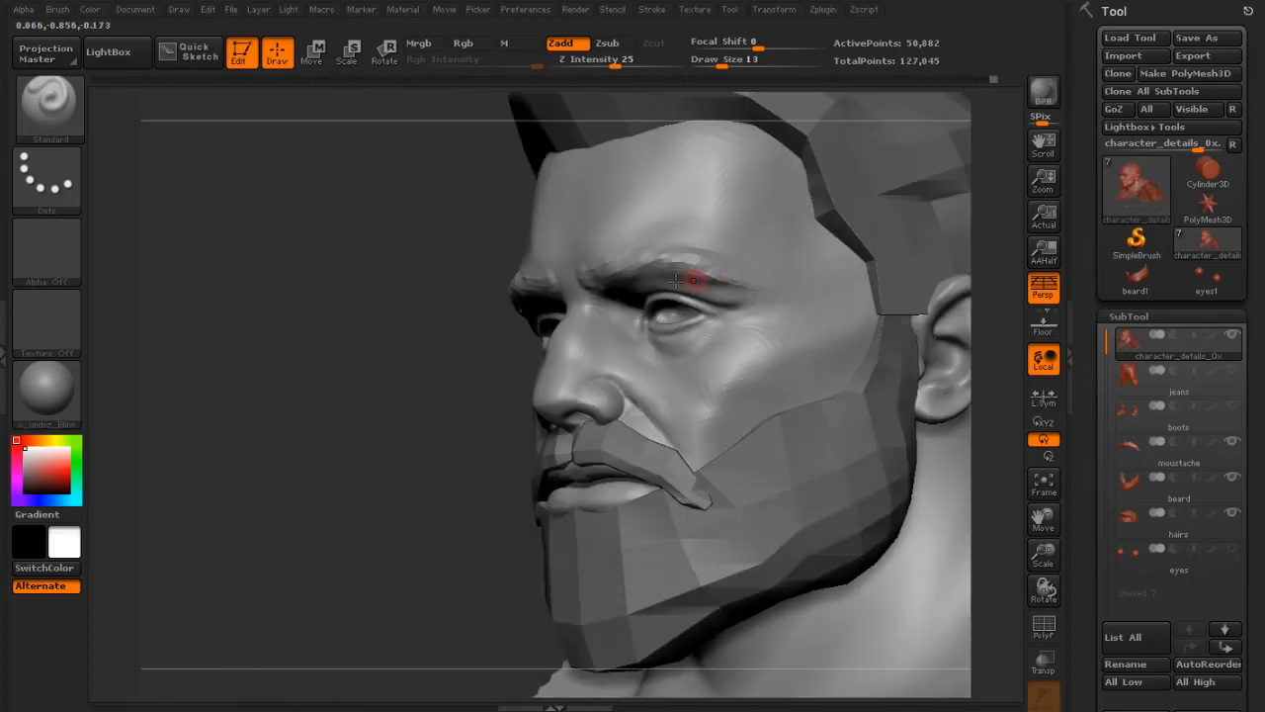
key(bracketleft)
drag(436, 295, 564, 277)
key(s)
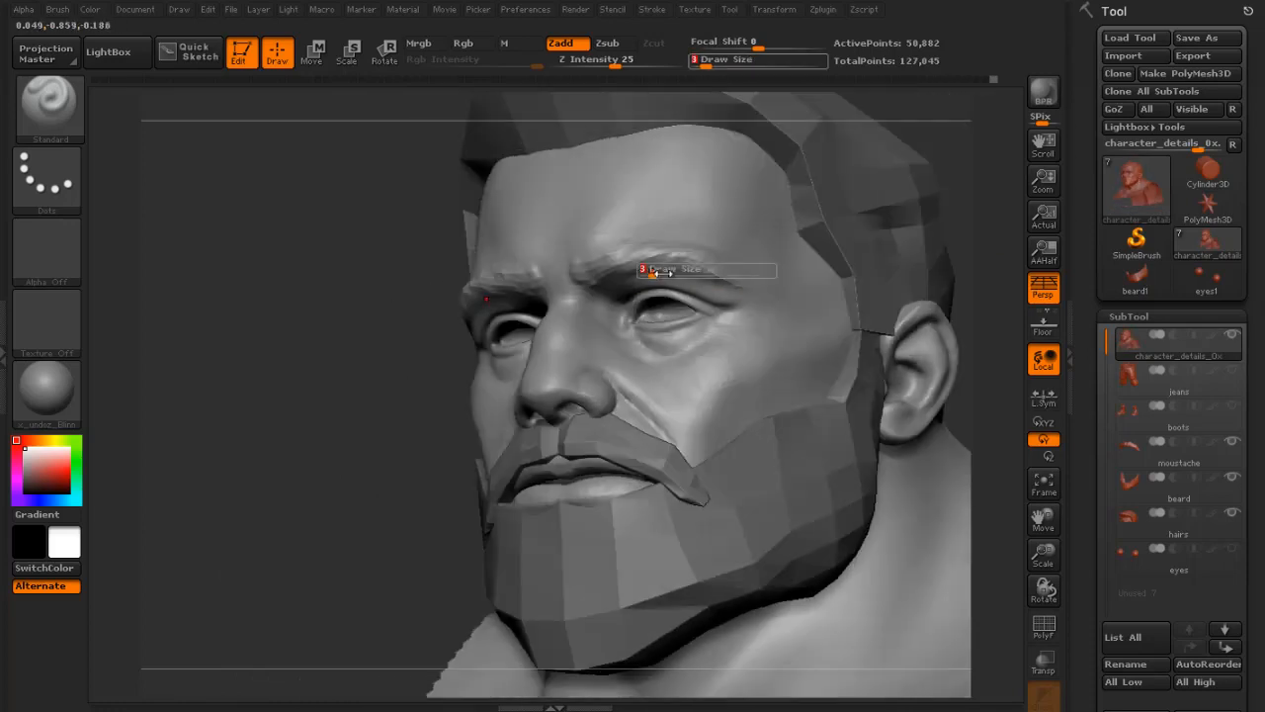
click(667, 273)
drag(316, 358, 572, 321)
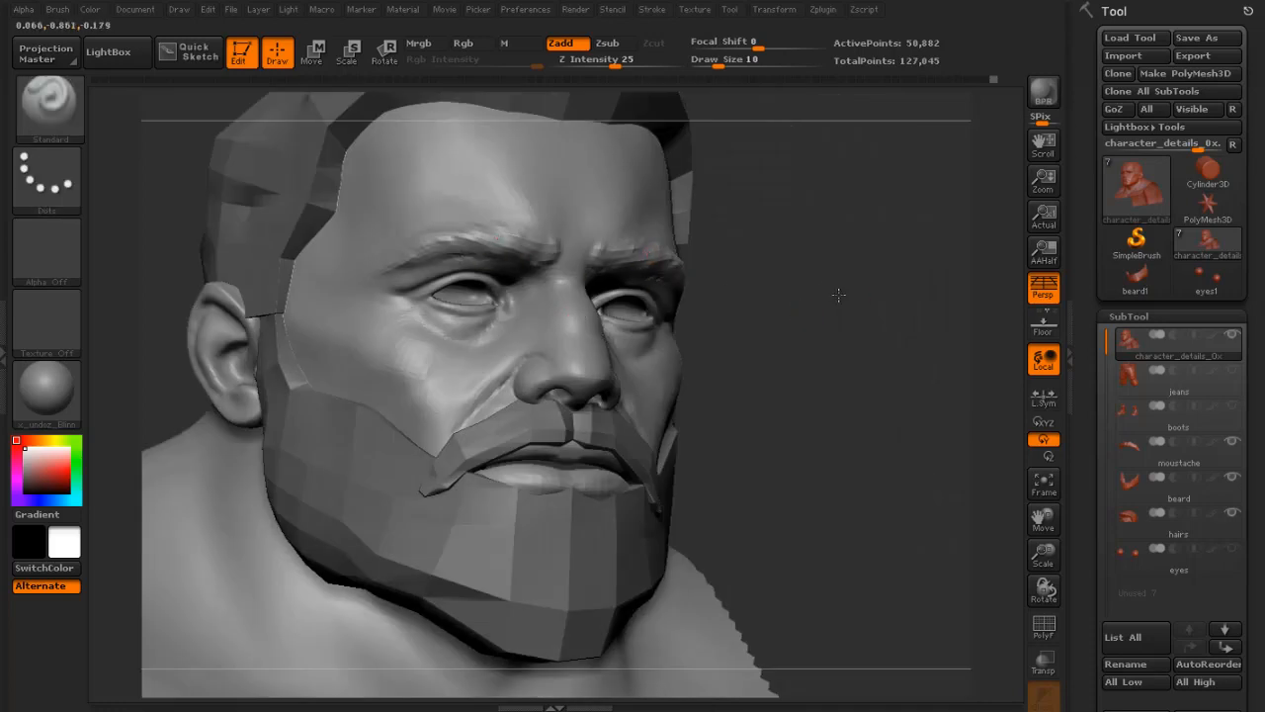
shift+drag(838, 294, 940, 267)
- Touch up the folds between the lower eyelids and the cheeks and smooth them at draw size 9
key(f)
mouse_move(780, 264)
mouse_down()
mouse_move(830, 282)
mouse_move(821, 378)
mouse_move(770, 336)
mouse_move(793, 337)
mouse_move(797, 418)
mouse_move(726, 393)
mouse_move(707, 395)
mouse_move(687, 423)
mouse_up()
key([)
key(])
drag(835, 382, 765, 379)
mouse_move(424, 442)
mouse_down()
mouse_move(526, 396)
mouse_move(493, 419)
mouse_up()
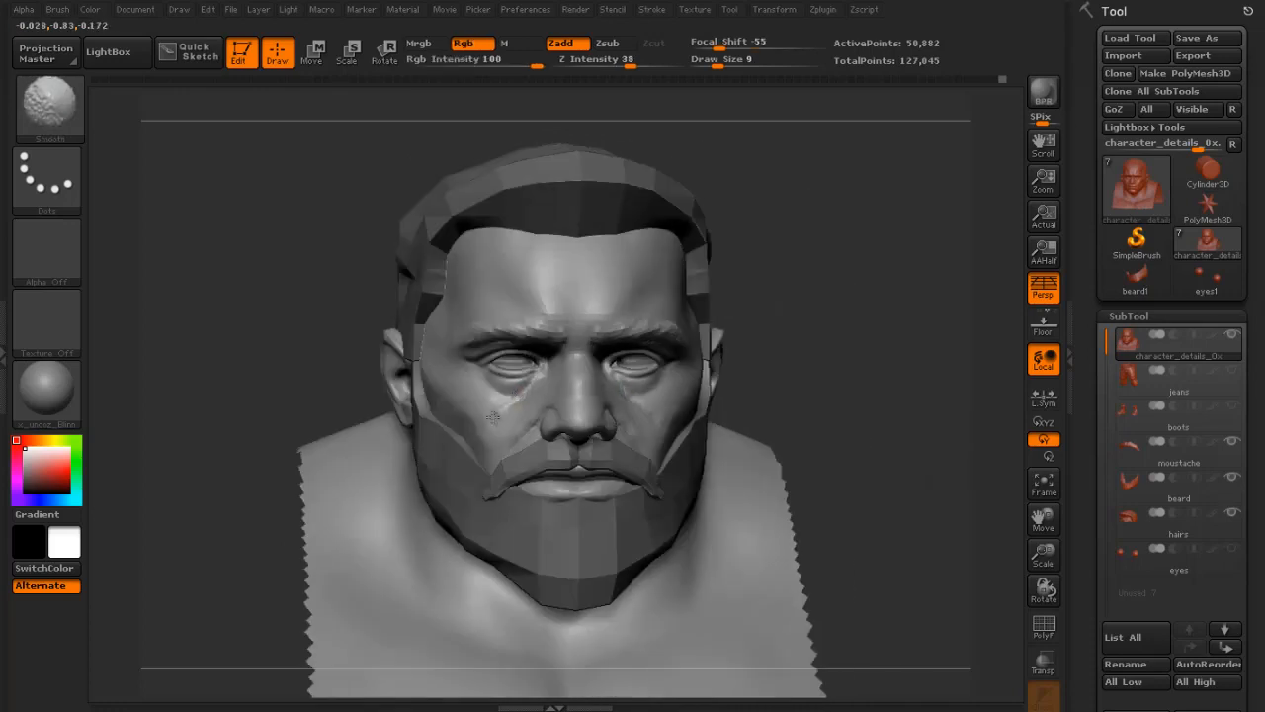
- Raise the upper cheeks below the eyes with the Standard brush at draw size 22
mouse_move(794, 407)
mouse_down()
mouse_move(828, 395)
mouse_move(790, 449)
mouse_move(759, 449)
mouse_up()
key(])
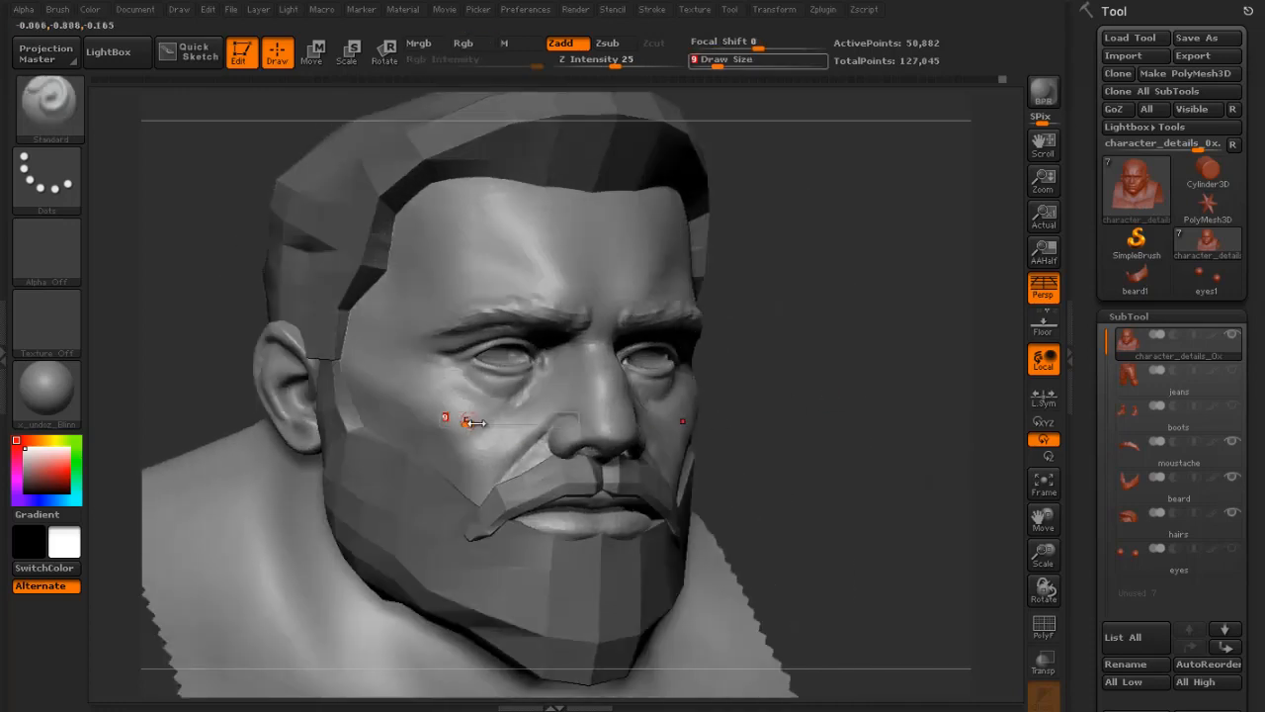
drag(500, 406, 468, 441)
shift+drag(826, 420, 776, 422)
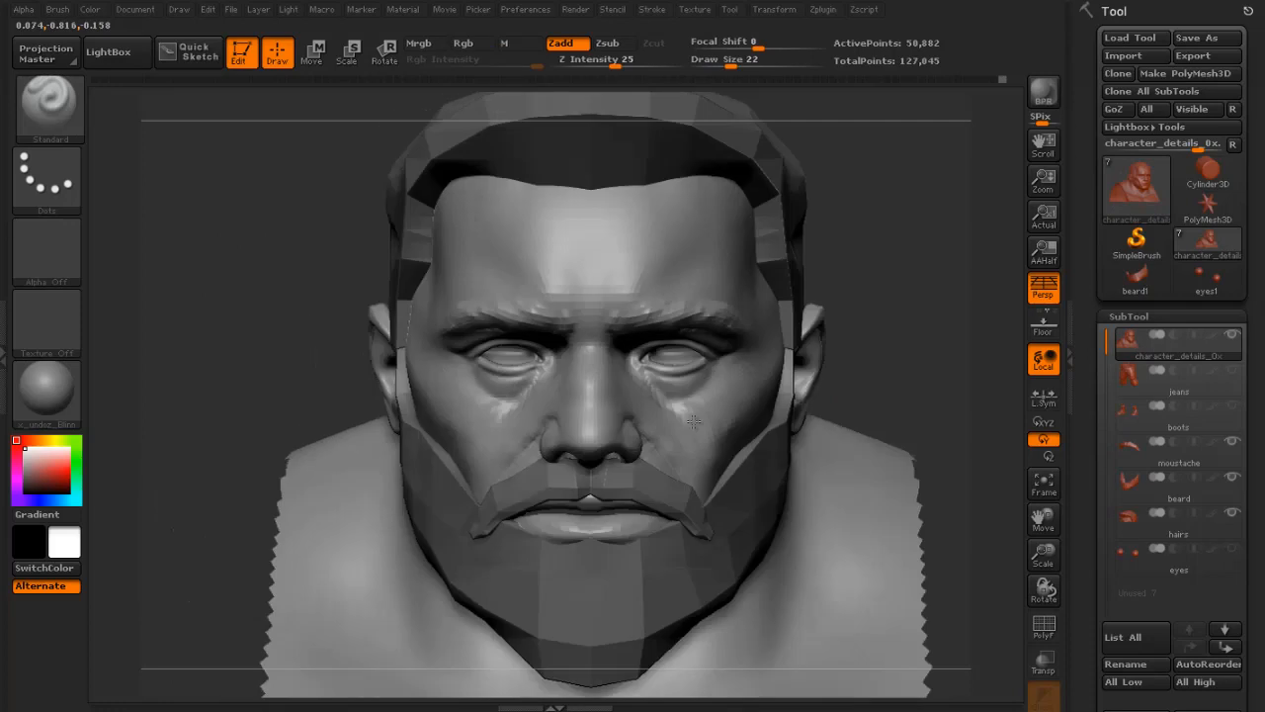
- Blend the upper cheeks and refine the inner corners of the eyes with smoothing at draw sizes 20 and 14
drag(678, 405, 700, 422)
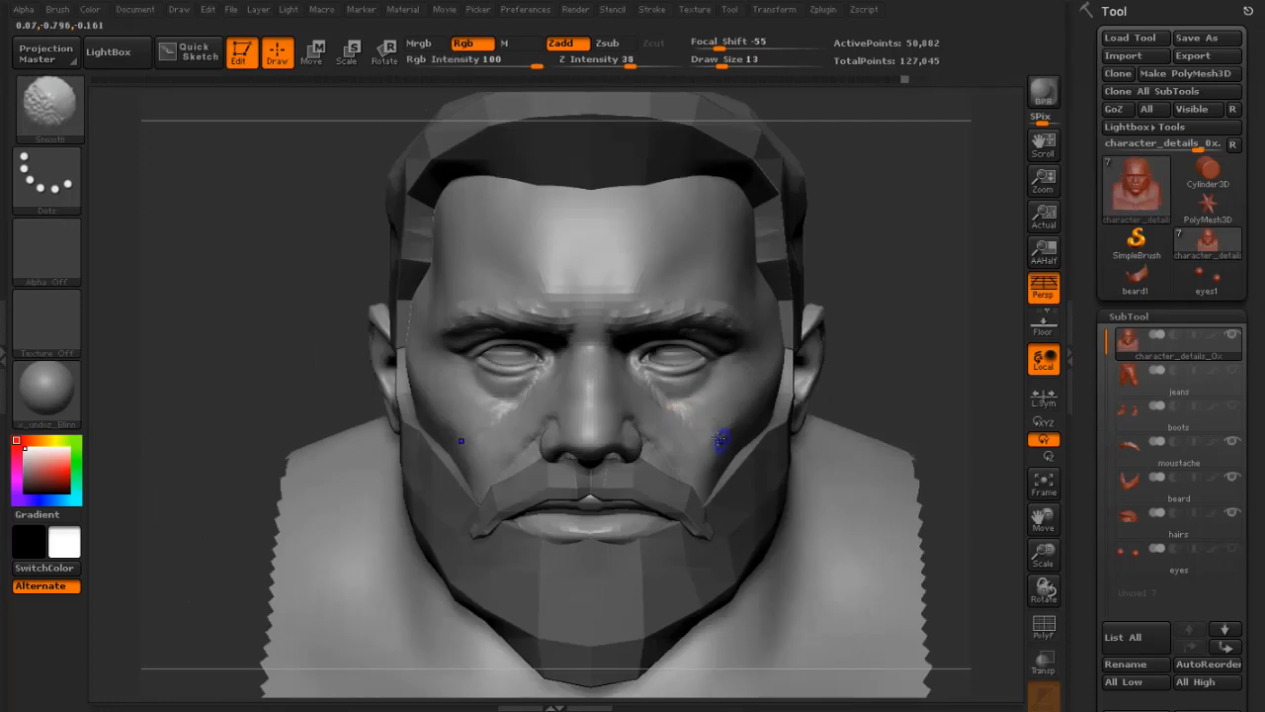
mouse_move(869, 356)
mouse_down()
mouse_move(948, 349)
mouse_move(791, 359)
mouse_move(867, 386)
mouse_move(852, 427)
mouse_up()
key(s)
drag(501, 299, 508, 309)
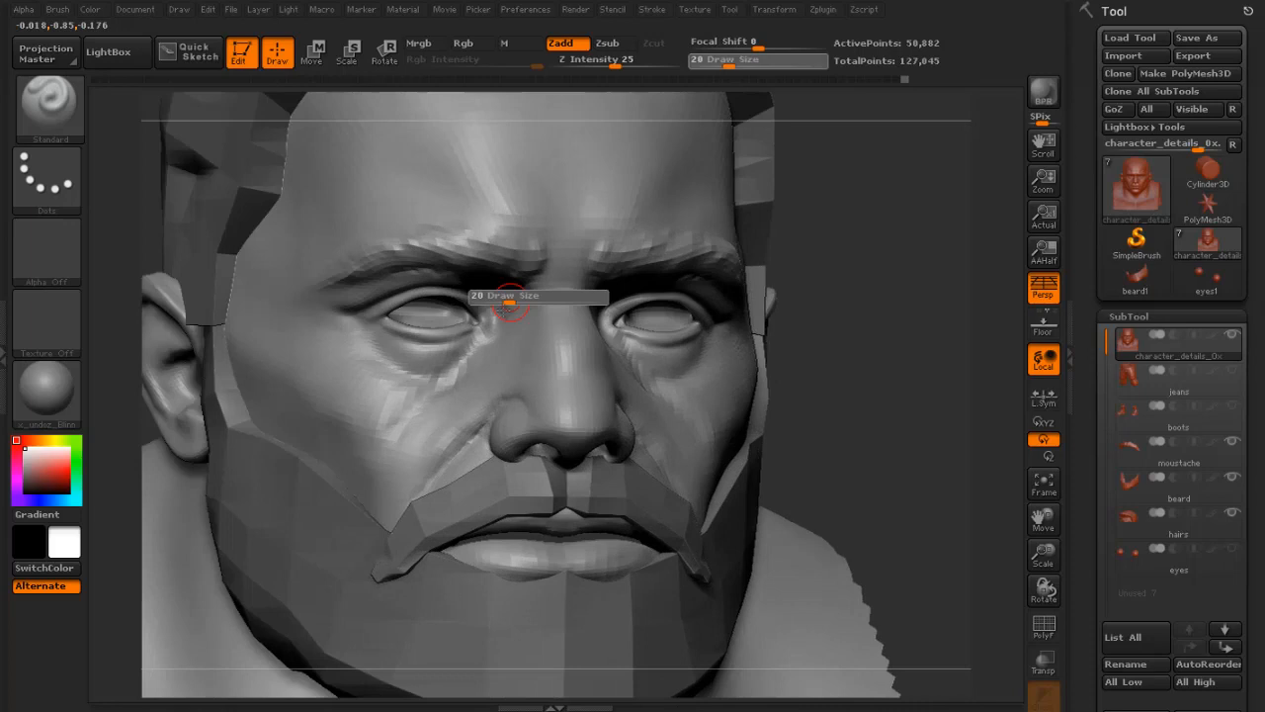
key(shift)
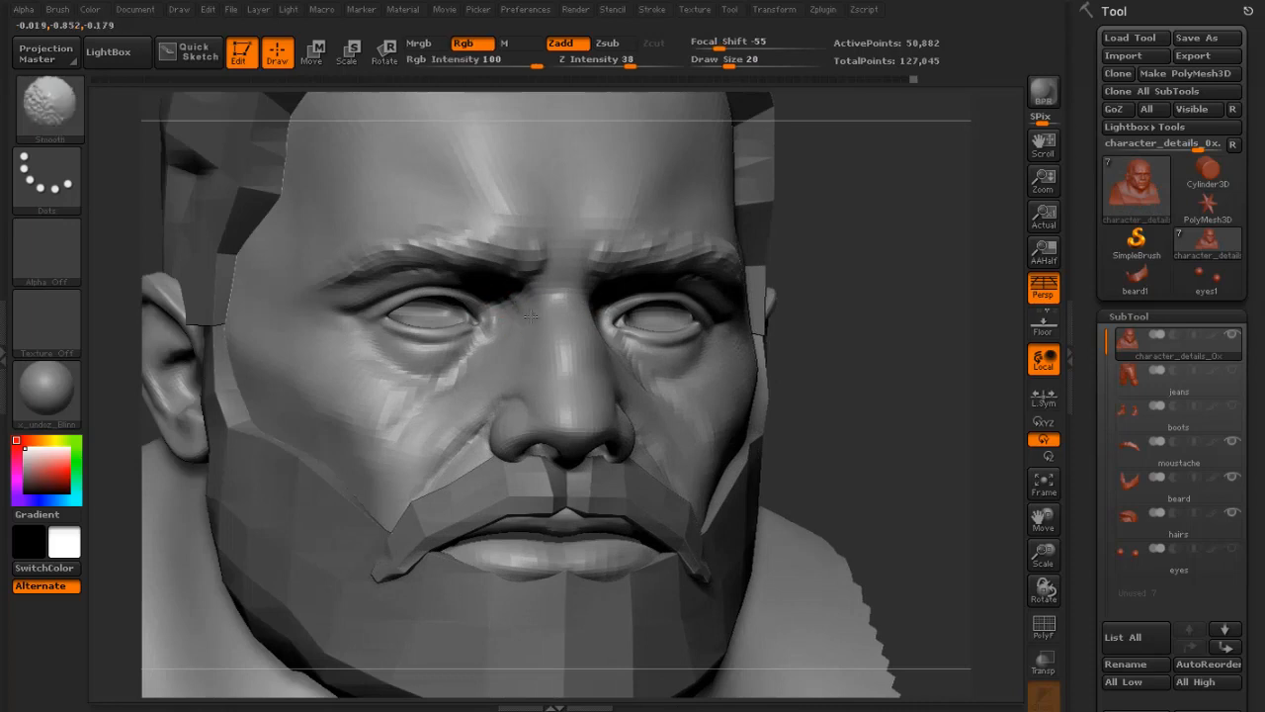
key(shift)
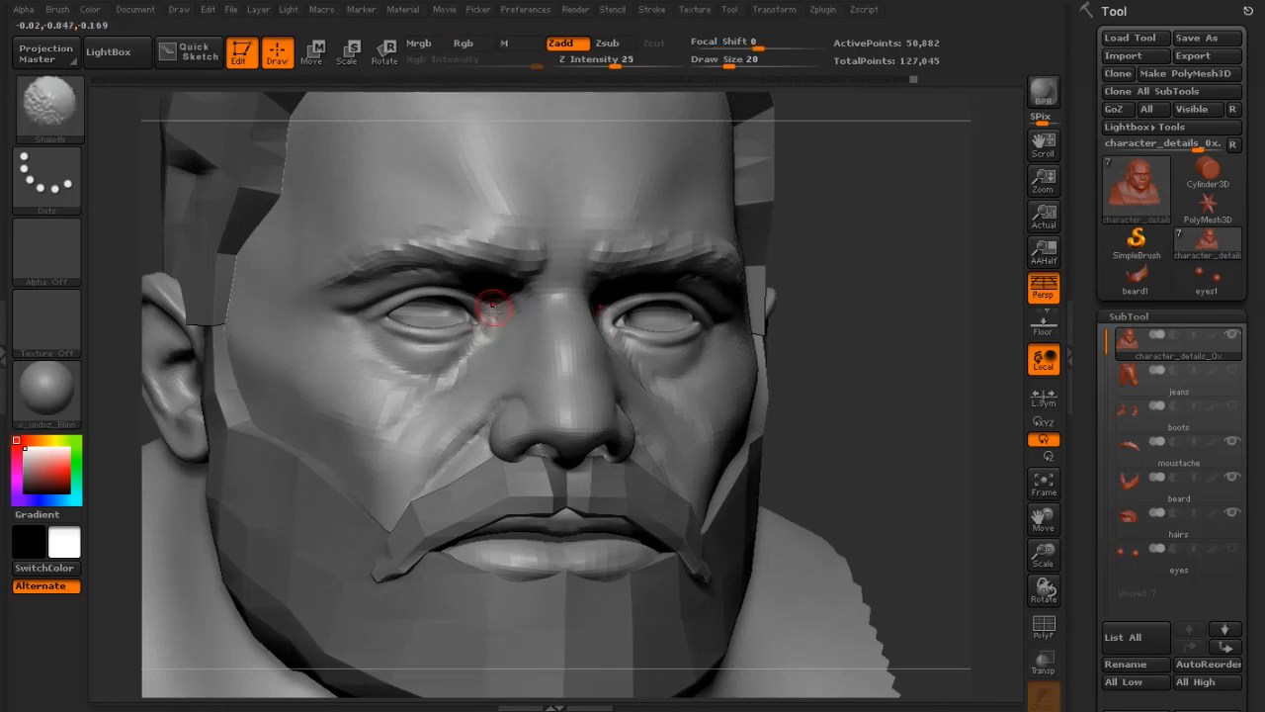
key(s)
drag(495, 313, 493, 332)
key(shift)
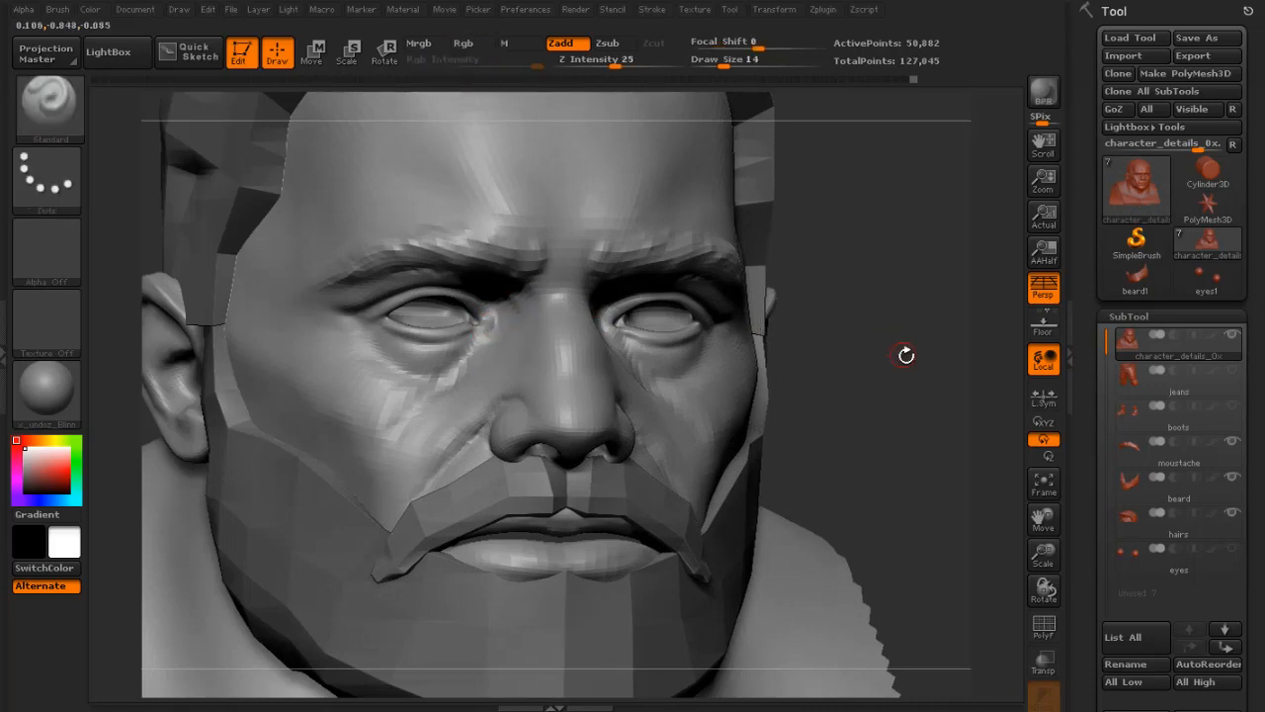
- Build up the inner eye corners beside the nose with the Standard brush at draw size 10 and smooth at size 11
drag(906, 356, 826, 356)
key(s)
drag(617, 315, 614, 307)
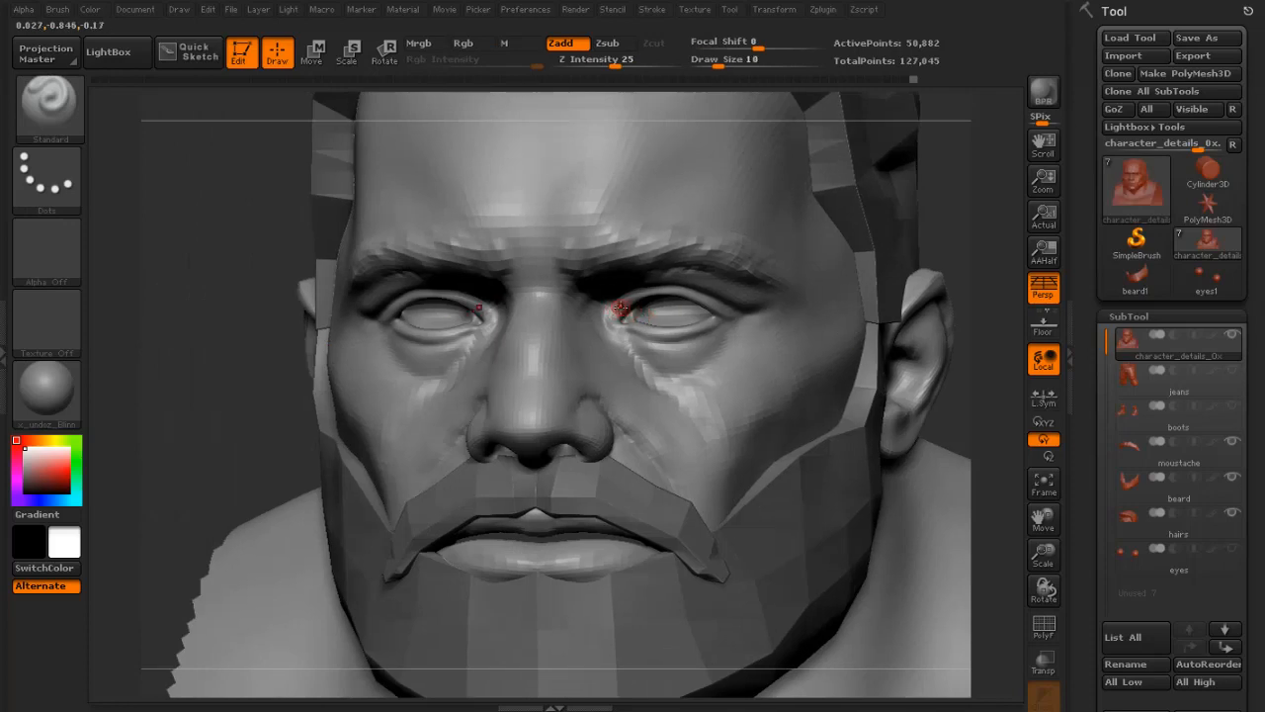
key(shift)
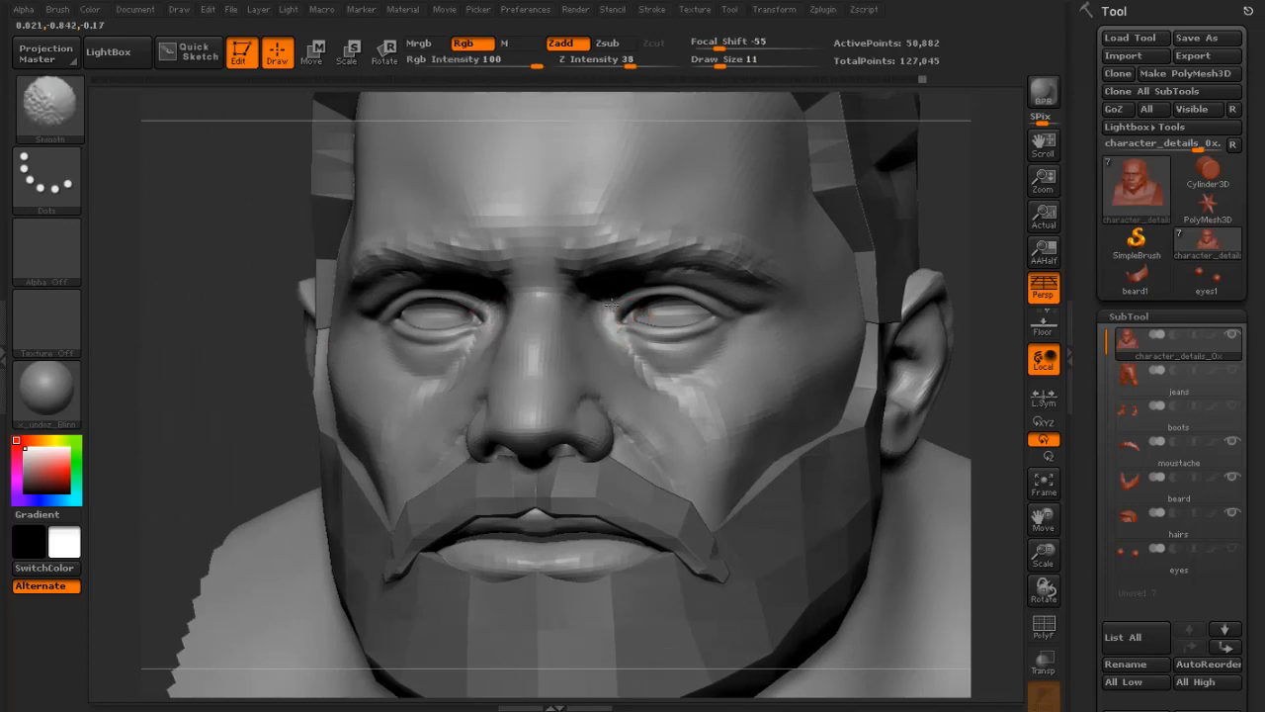
- Sculpt and smooth the folds just below the inner eye corners at draw sizes 16, 10 and 11
drag(274, 383, 361, 382)
key(shift)
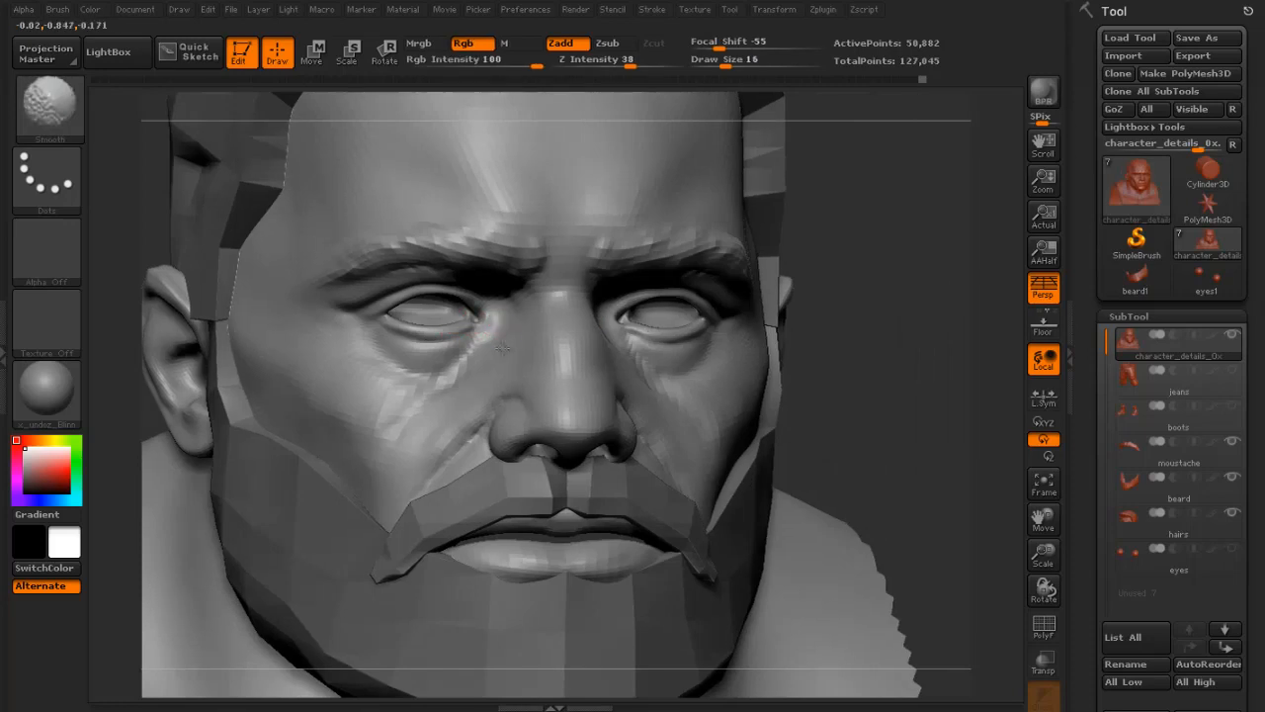
drag(486, 330, 480, 340)
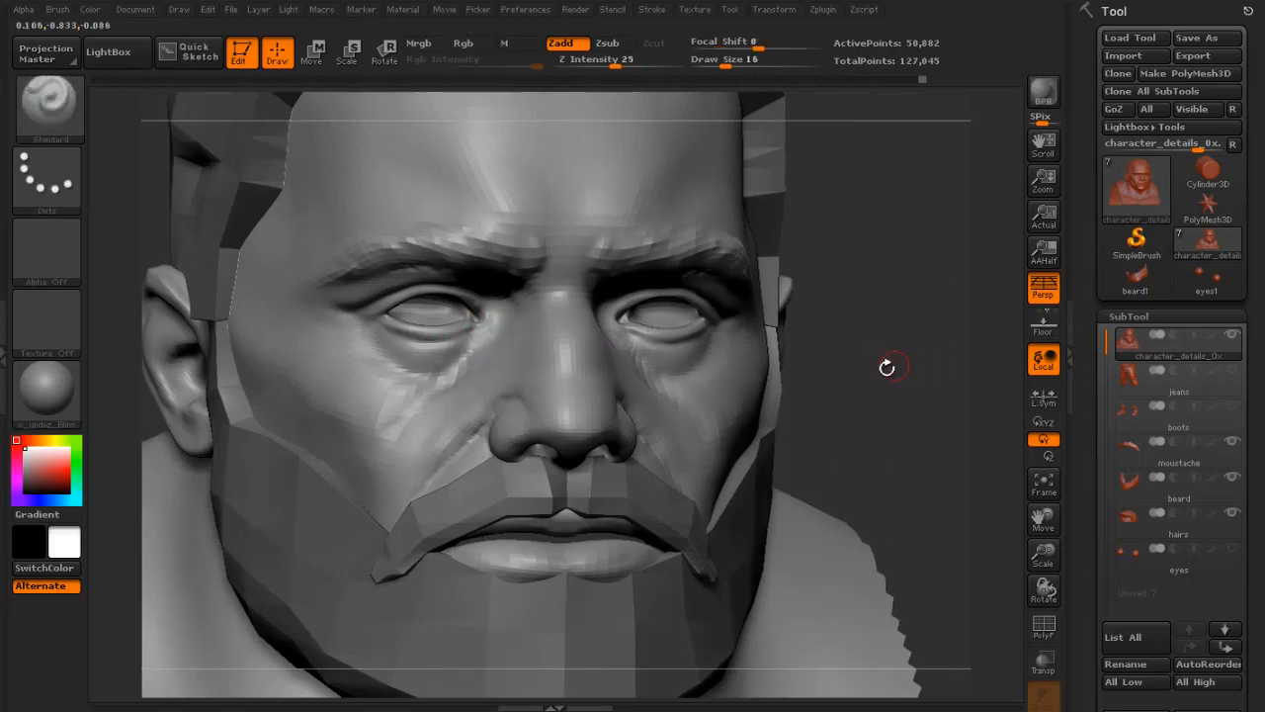
mouse_move(886, 365)
mouse_down()
mouse_move(643, 333)
mouse_move(640, 346)
mouse_up()
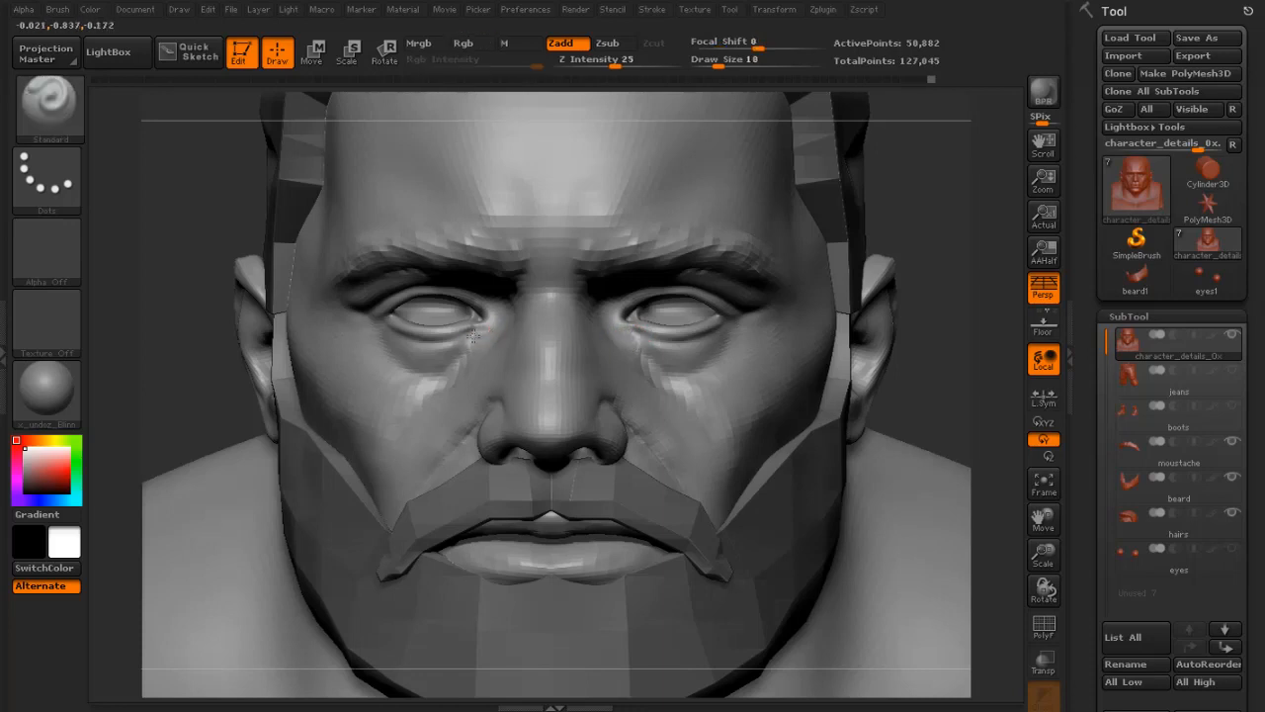
shift+drag(486, 333, 464, 353)
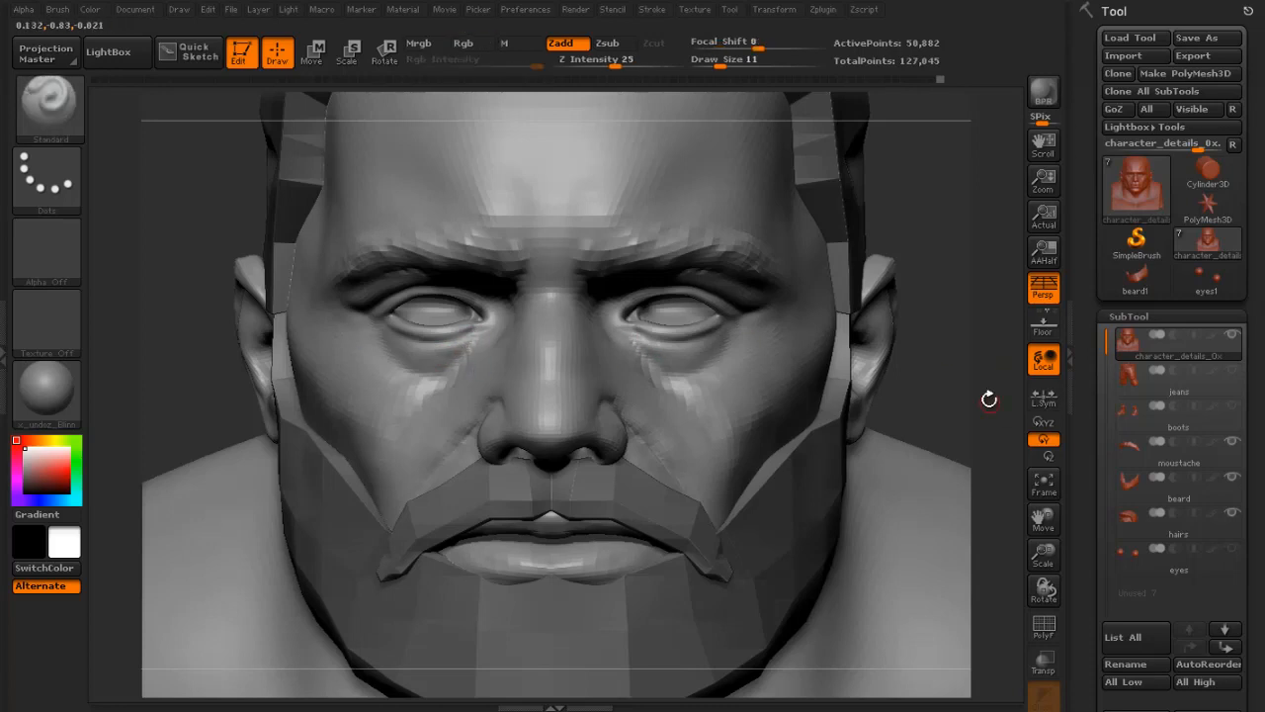
drag(989, 399, 692, 385)
key(shift)
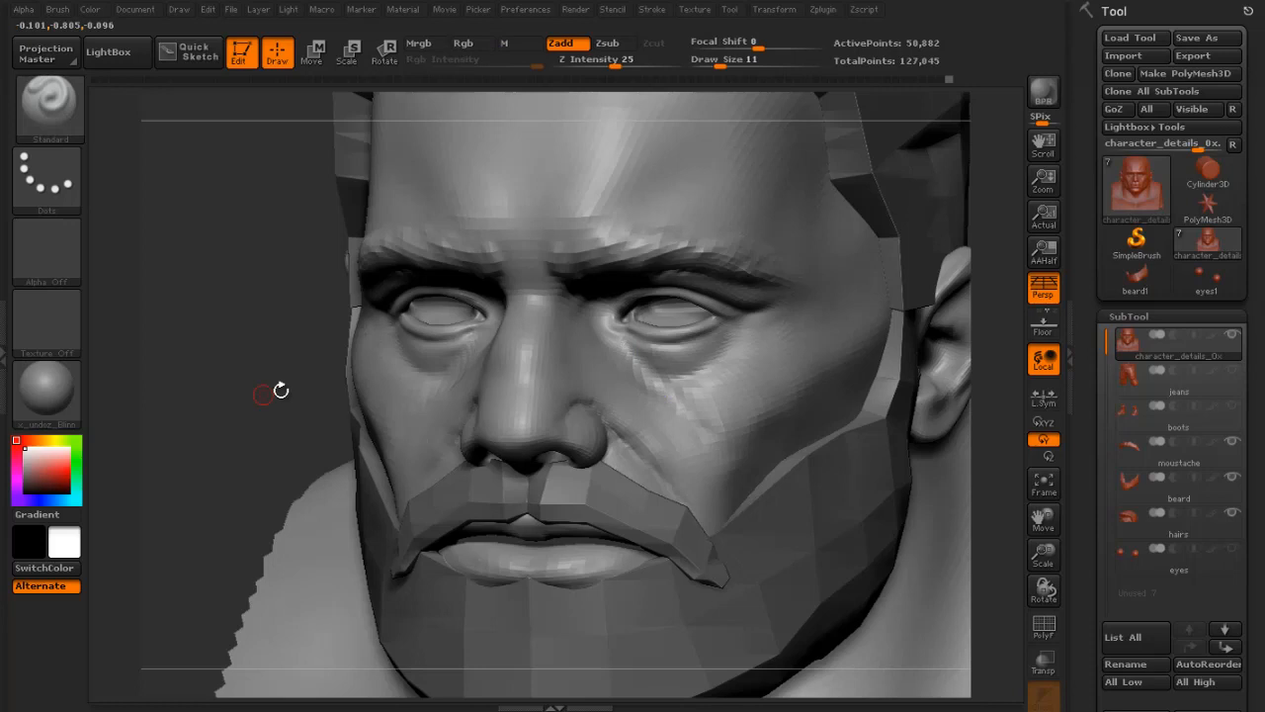
- Shape the sides of the nose bridge and smooth the area up to the brows at draw size 14
key(f)
mouse_move(249, 395)
mouse_down()
mouse_move(302, 387)
mouse_move(332, 500)
mouse_move(287, 508)
mouse_move(270, 484)
mouse_up()
drag(708, 341, 775, 454)
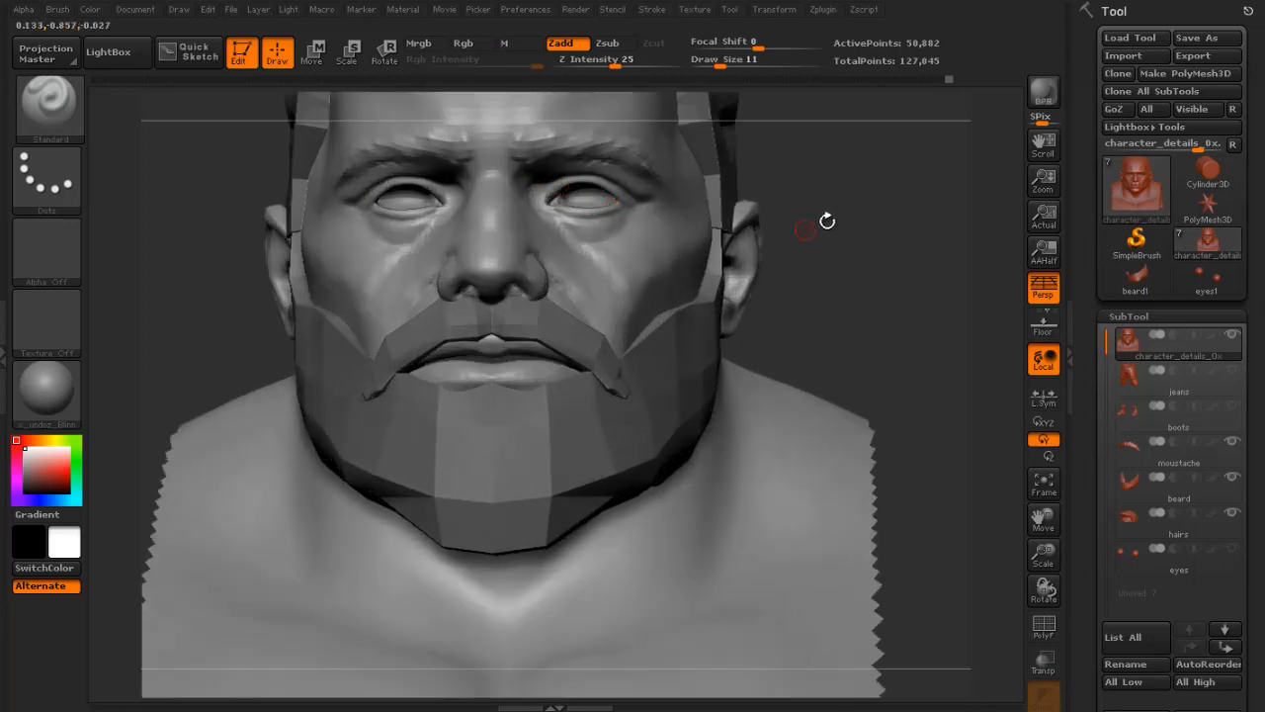
alt+drag(828, 222, 919, 281)
key(bracketright)
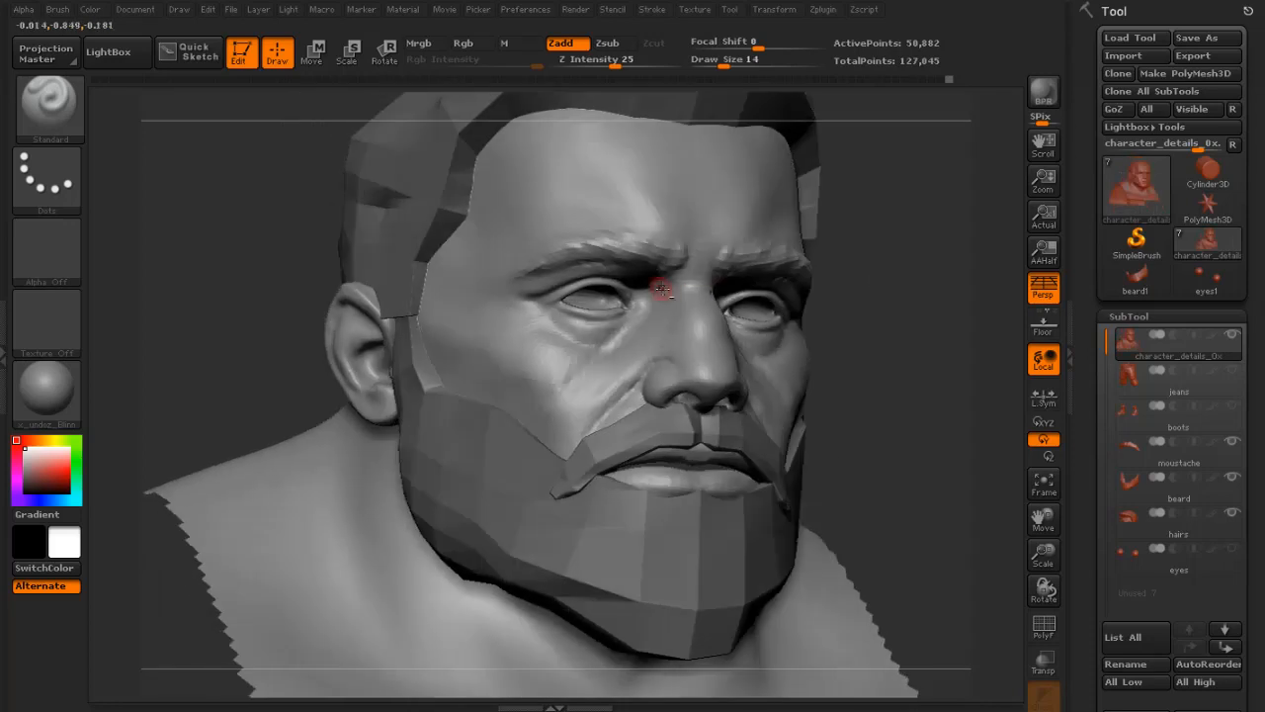
drag(654, 285, 680, 294)
drag(869, 289, 700, 279)
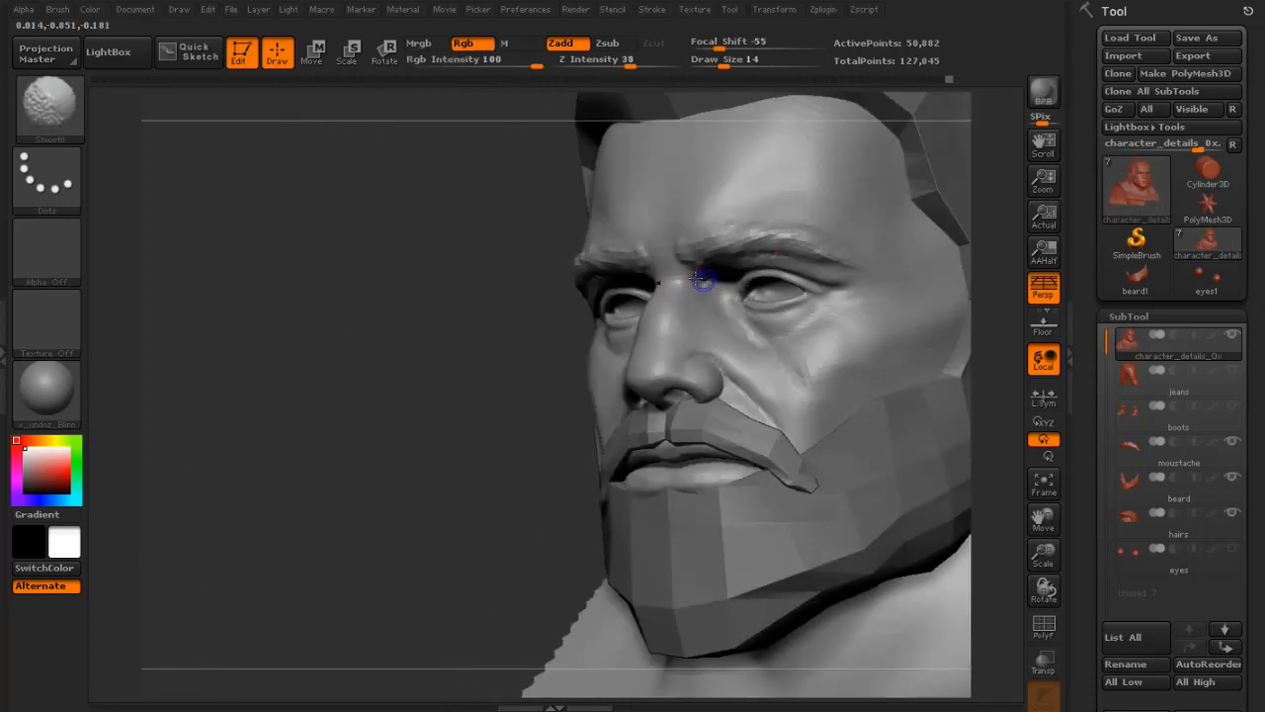
drag(458, 350, 692, 293)
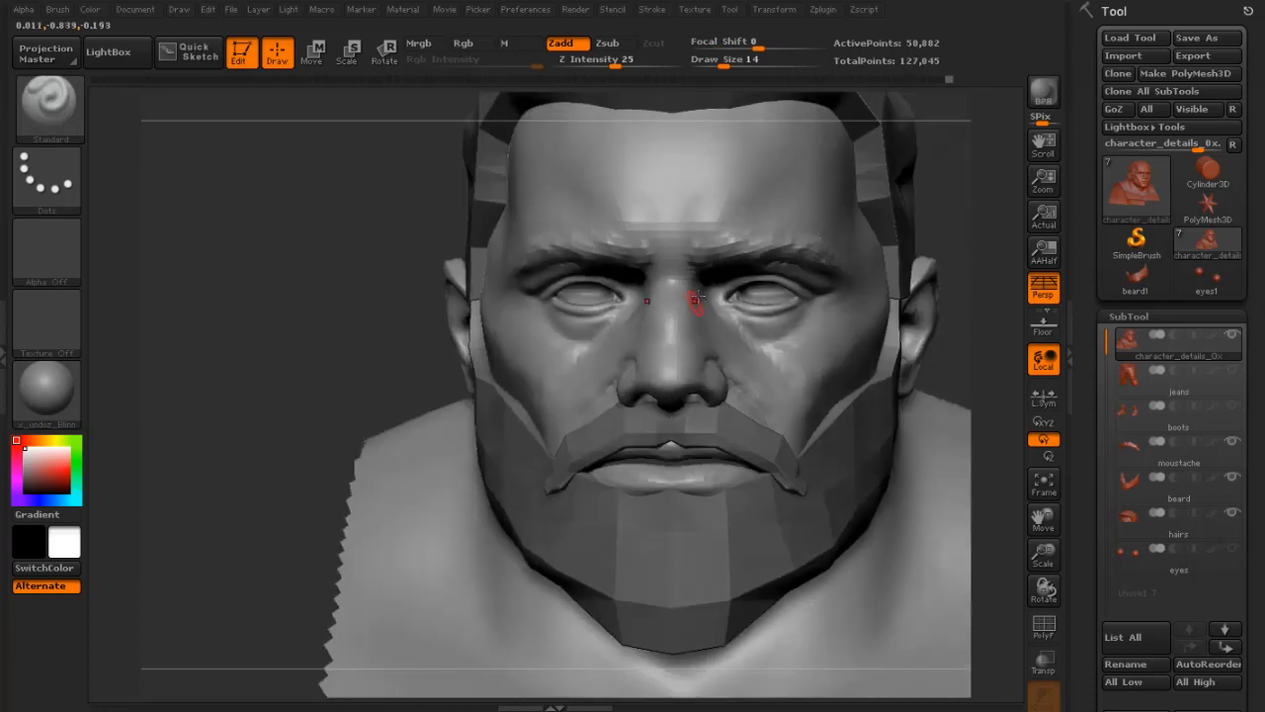
shift+drag(727, 217, 728, 211)
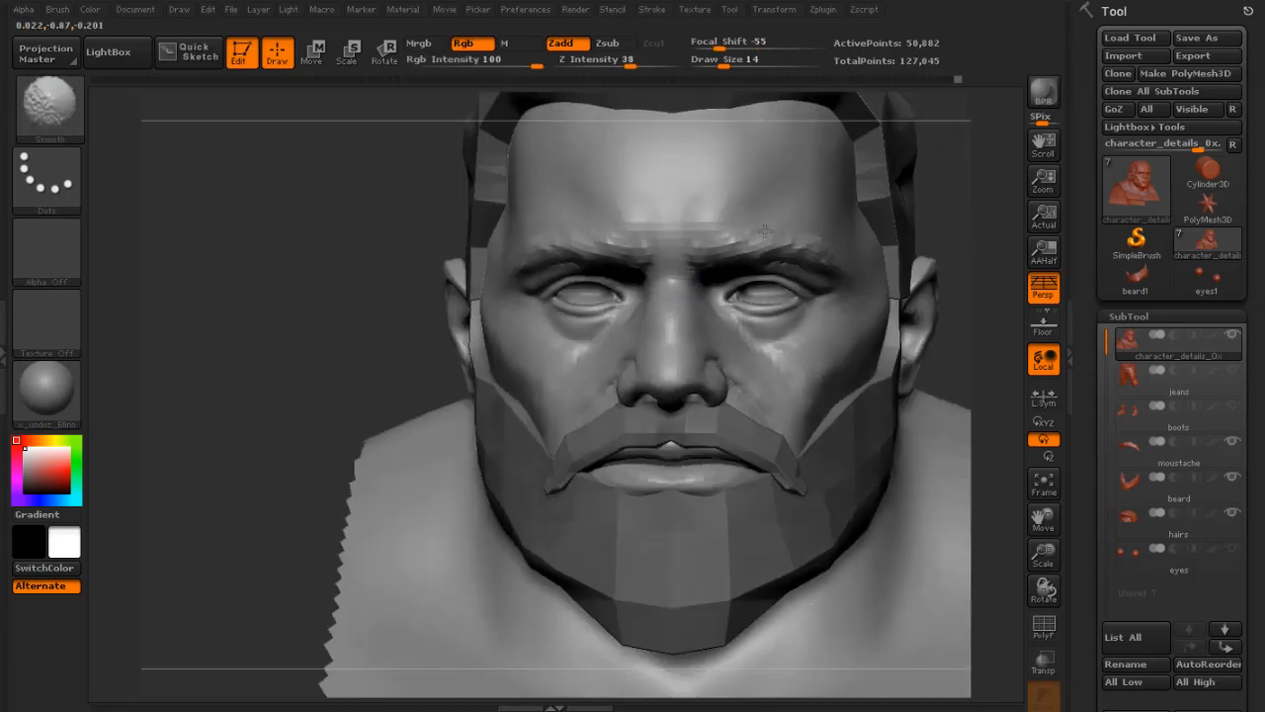
- Adjust the shape of the ears where they meet the back of the head with the Move brush at draw size 61
key(f)
mouse_move(866, 241)
mouse_down()
mouse_move(876, 277)
mouse_move(828, 263)
mouse_move(861, 234)
mouse_move(748, 247)
mouse_move(833, 244)
mouse_move(745, 275)
mouse_move(745, 308)
mouse_up()
click(77, 126)
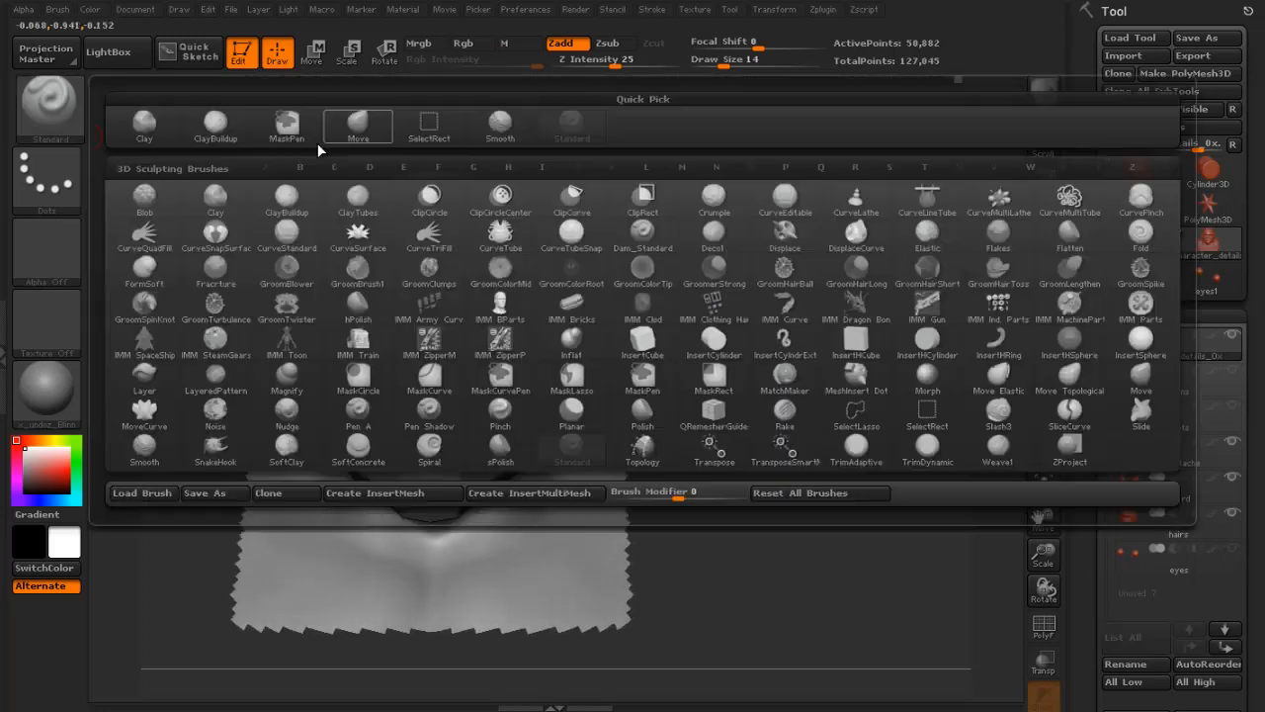
click(378, 138)
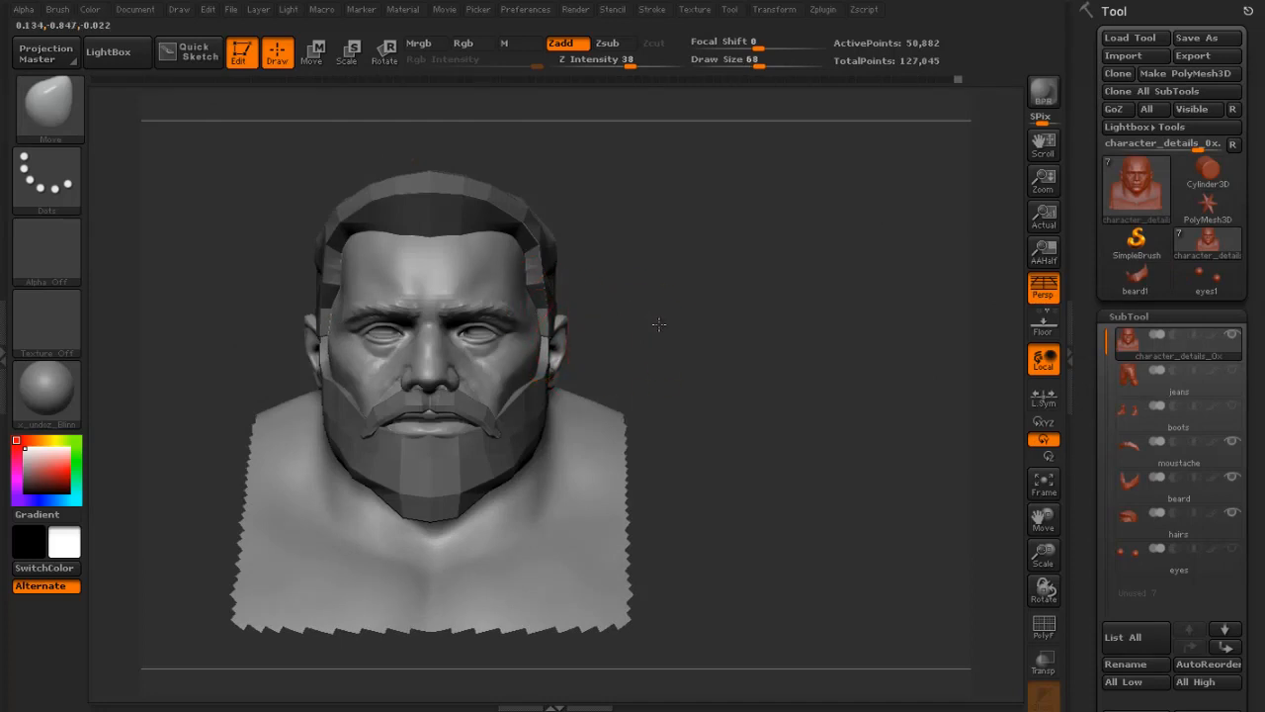
drag(658, 325, 368, 435)
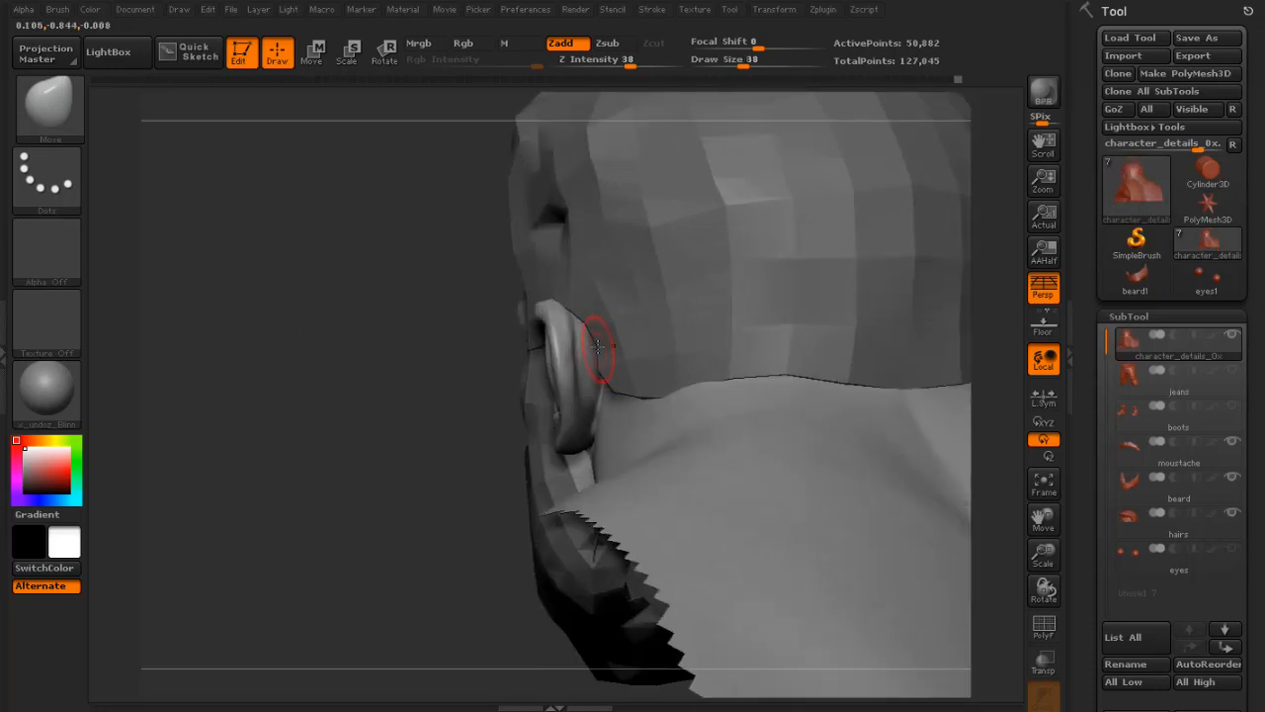
key(s)
click(598, 338)
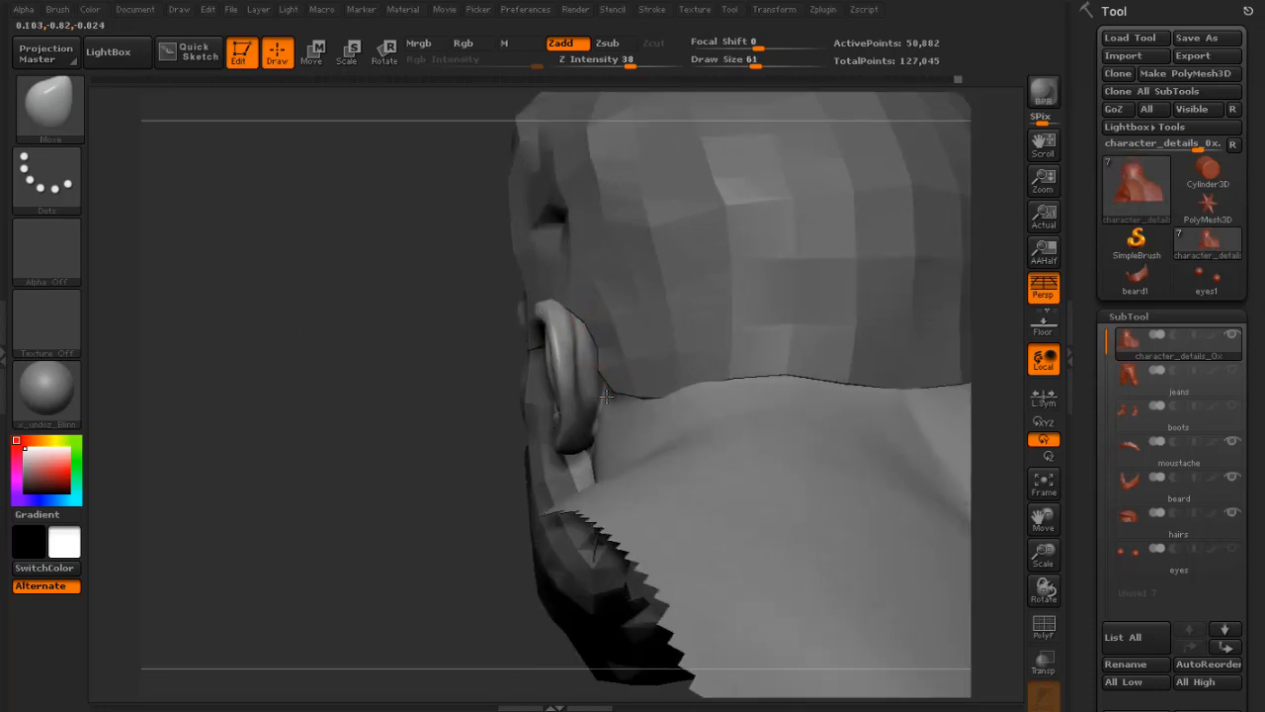
drag(393, 393, 451, 380)
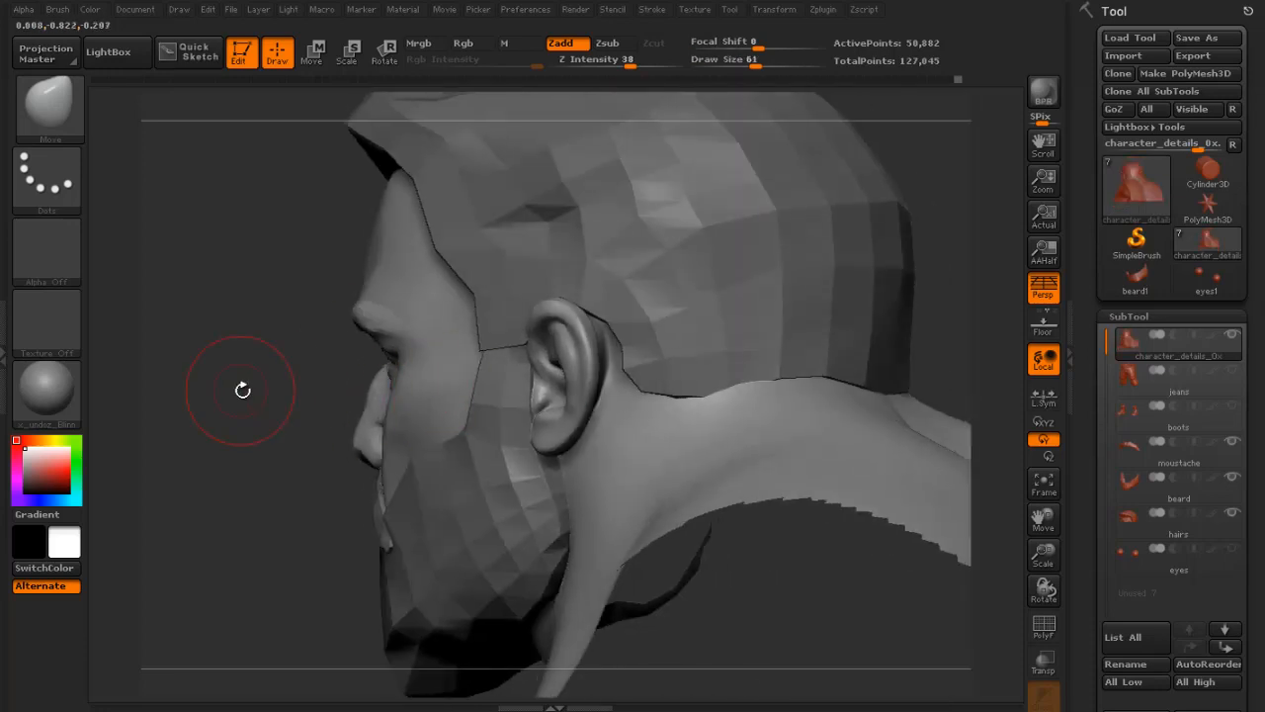
mouse_move(243, 389)
mouse_down()
mouse_move(252, 316)
mouse_move(336, 318)
mouse_up()
- Build up the ear's outer rim and lobe with the Clay brush at draw sizes 25 and 19
drag(896, 181, 964, 244)
alt+drag(894, 223, 690, 311)
click(62, 112)
click(147, 129)
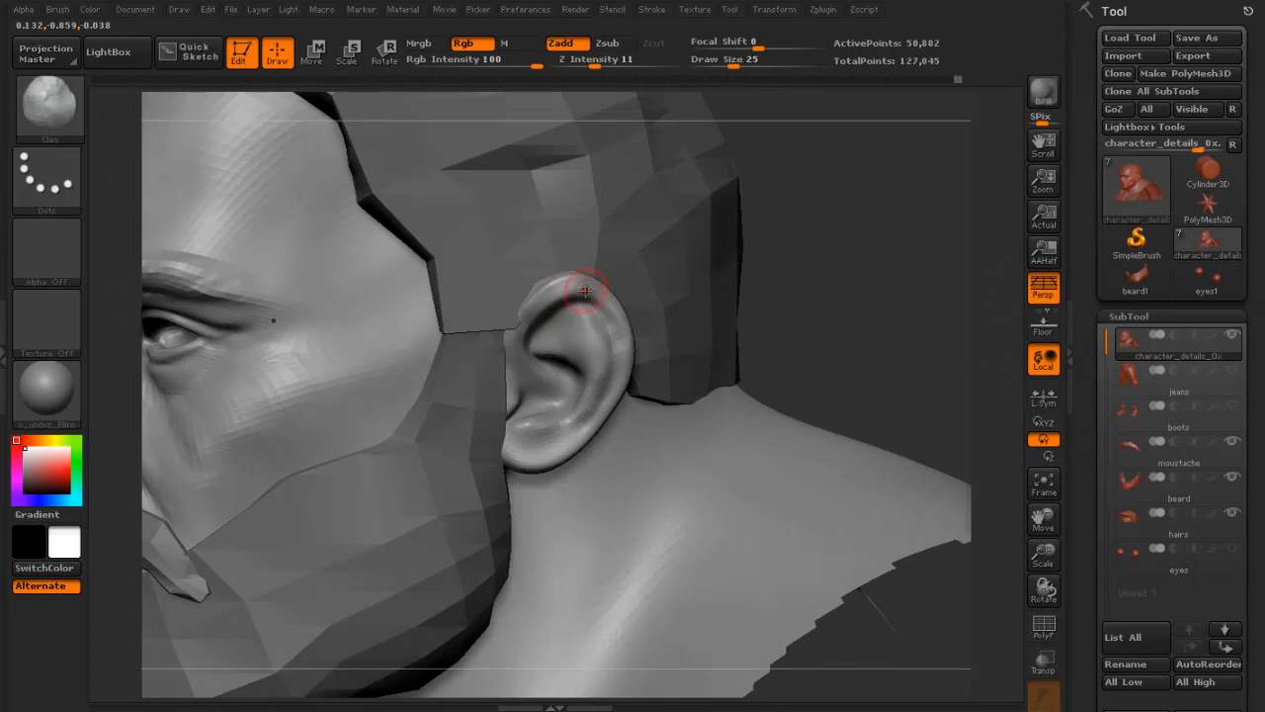
drag(861, 289, 790, 290)
key(s)
click(628, 305)
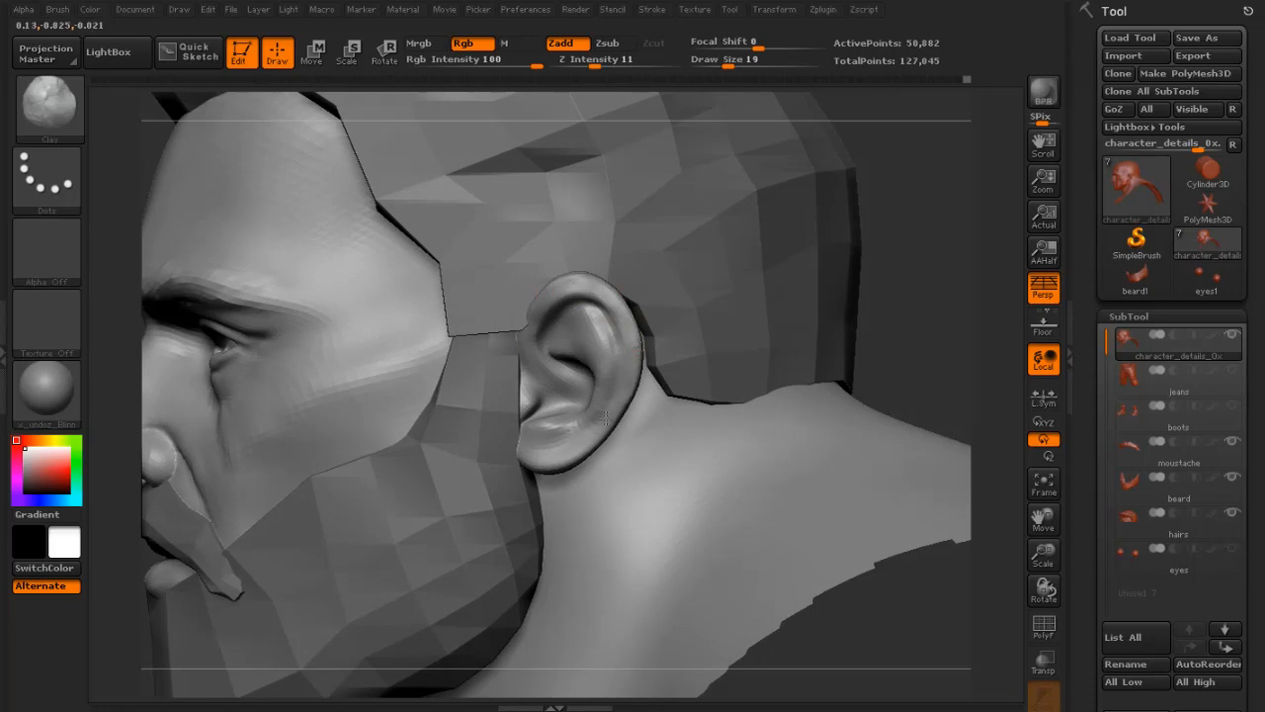
drag(561, 451, 546, 439)
- Fill and round the lower inner ear above the lobe with the Clay brush at draw sizes 23 and 27
drag(865, 329, 574, 424)
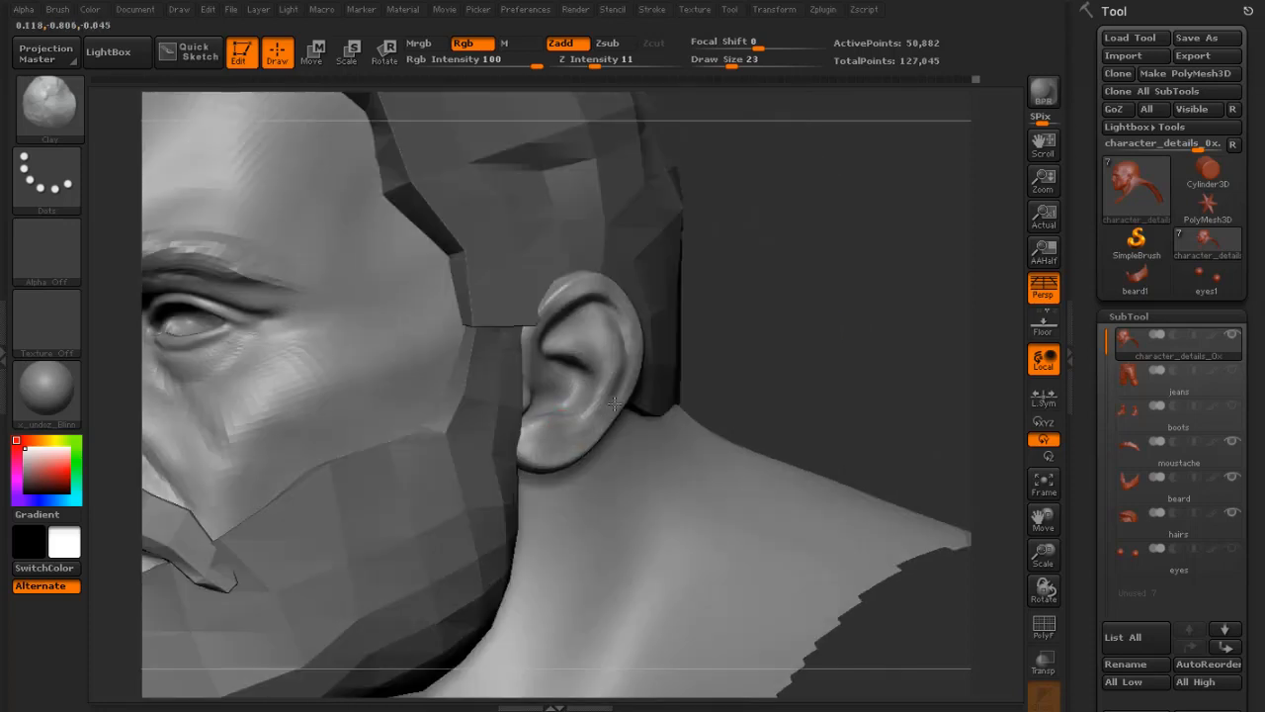
drag(561, 430, 597, 423)
key(s)
drag(596, 391, 595, 391)
drag(601, 389, 588, 419)
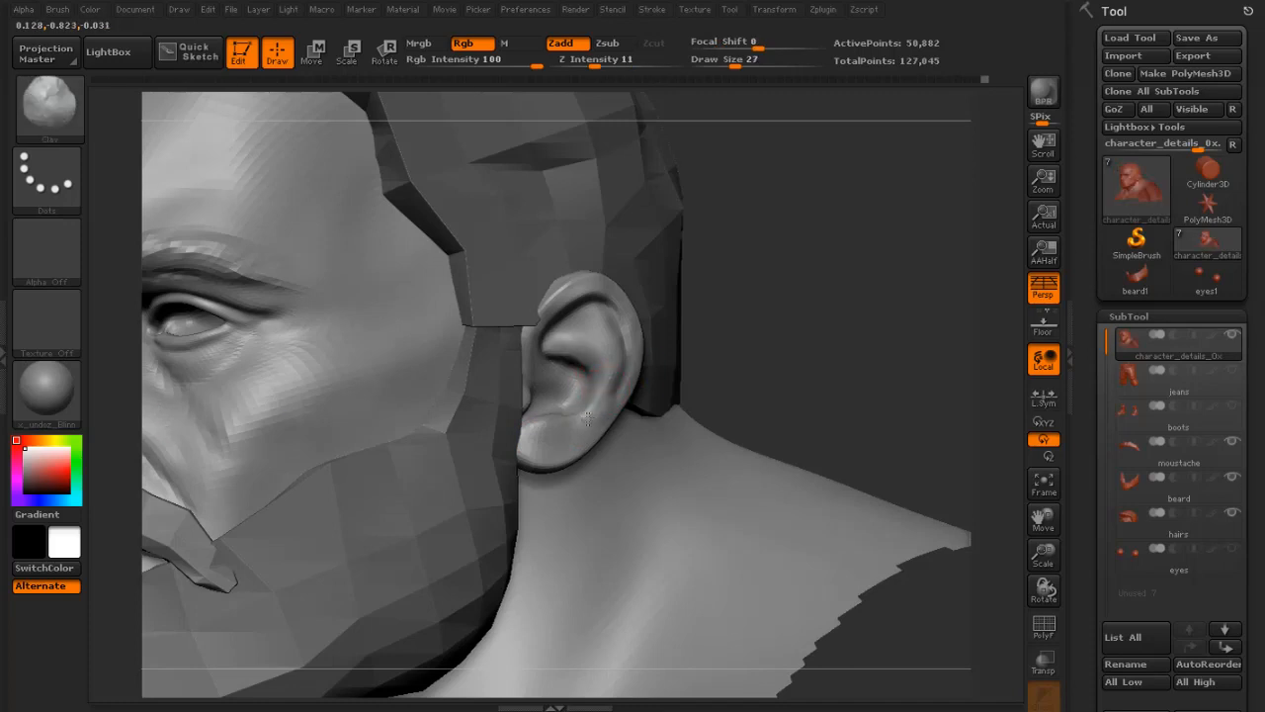
- Refine and smooth the upper inner folds of the ear at draw sizes 20 and 21
key(s)
drag(585, 351, 555, 353)
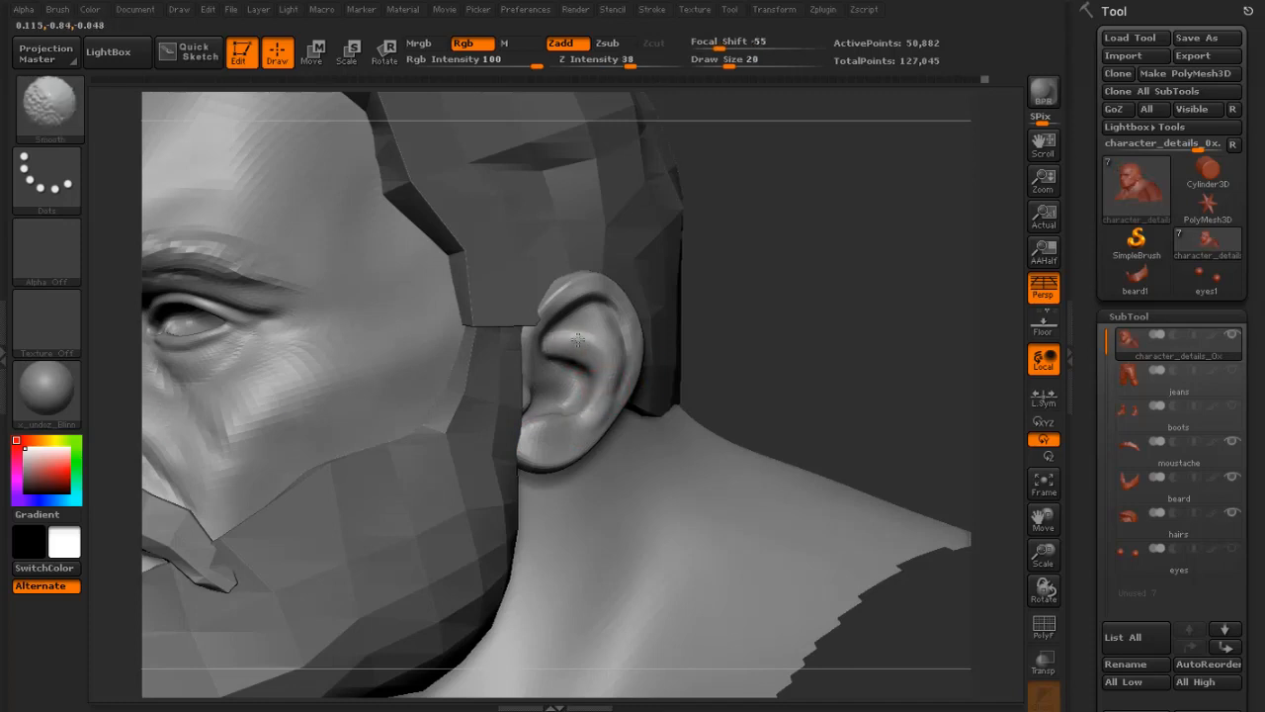
mouse_move(579, 318)
mouse_down()
mouse_move(611, 349)
mouse_move(574, 311)
mouse_up()
mouse_move(813, 311)
mouse_down()
mouse_move(553, 341)
mouse_move(574, 387)
mouse_move(561, 376)
mouse_up()
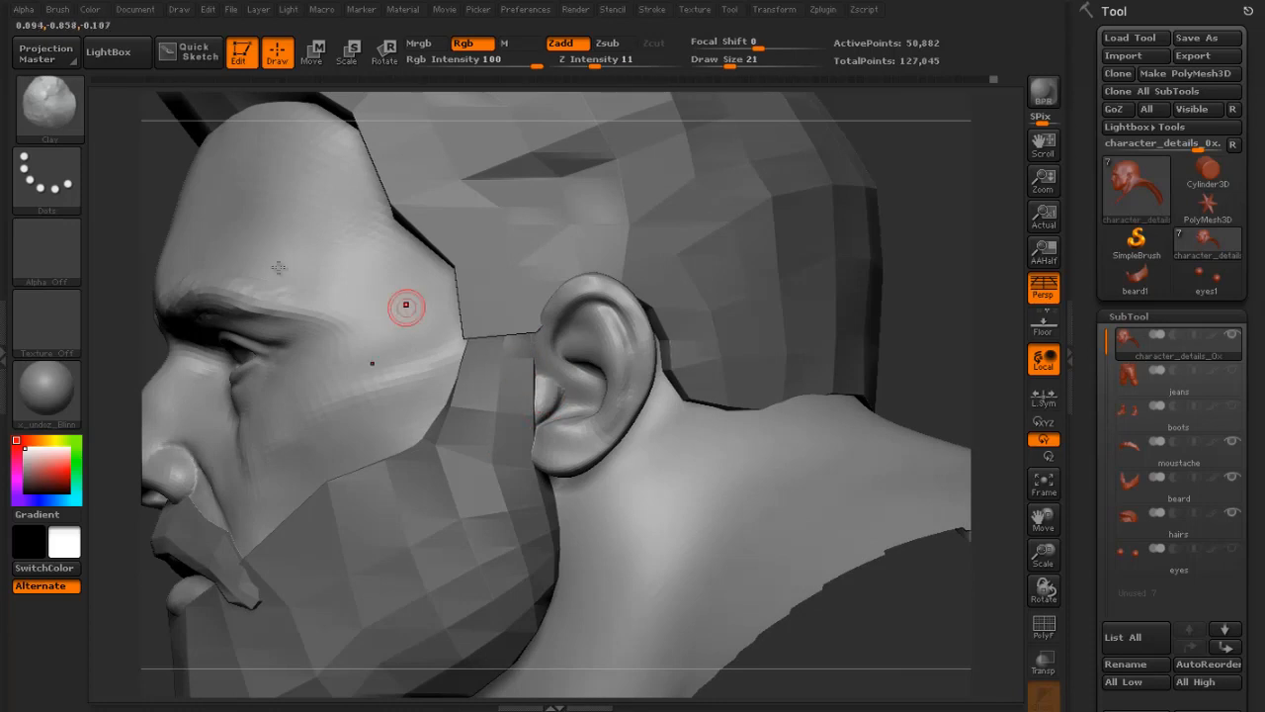
- Shape the small flap in front of the ear opening with the Standard brush and smooth it at draw size 16
click(50, 107)
click(562, 127)
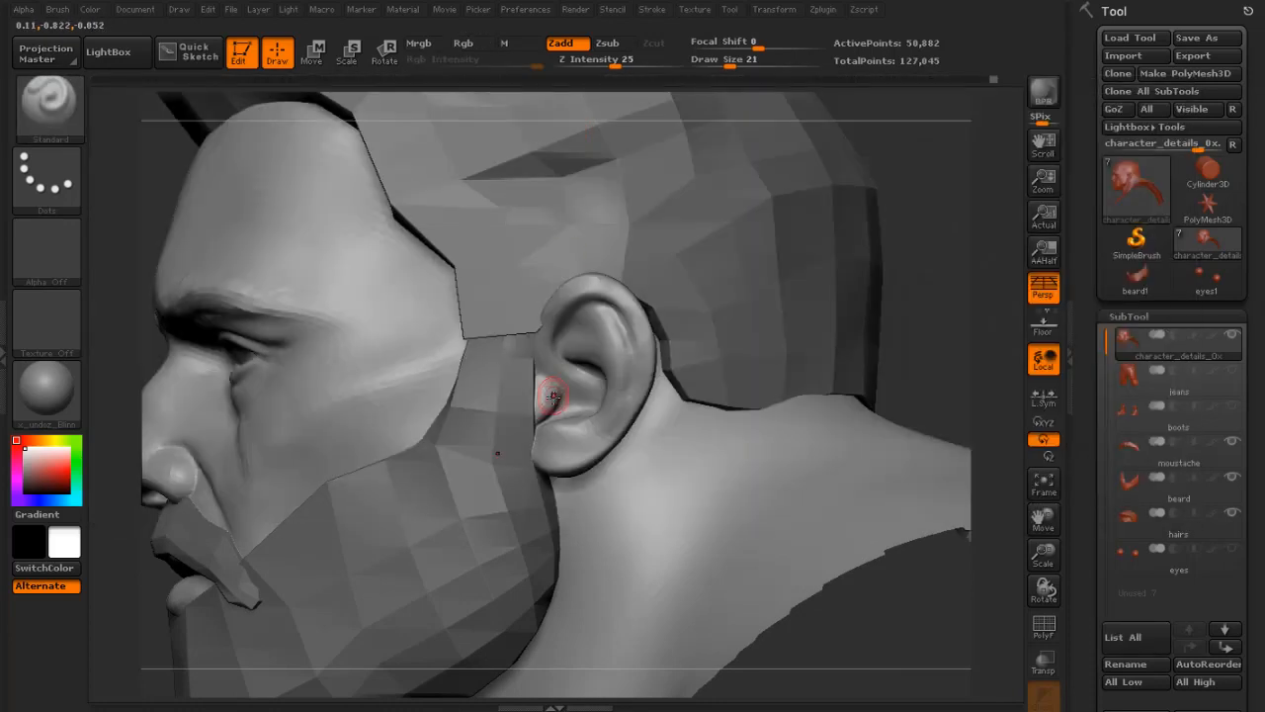
key(shift)
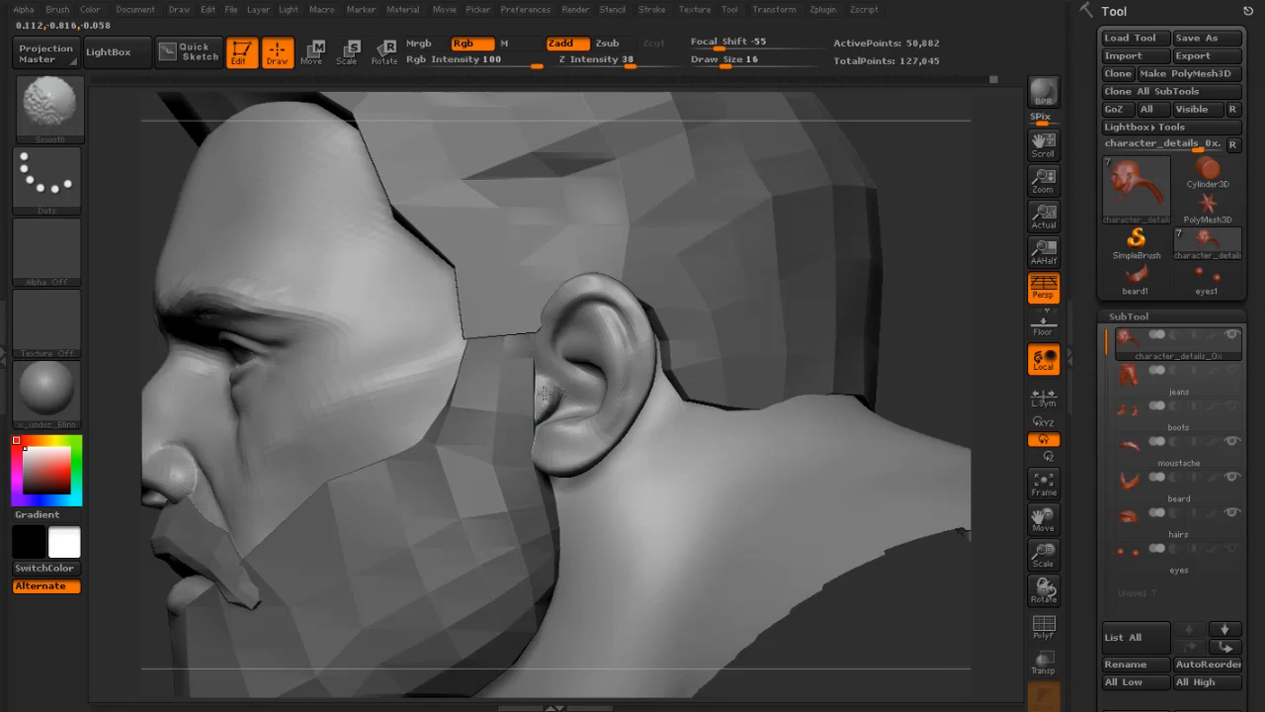
drag(947, 328, 852, 330)
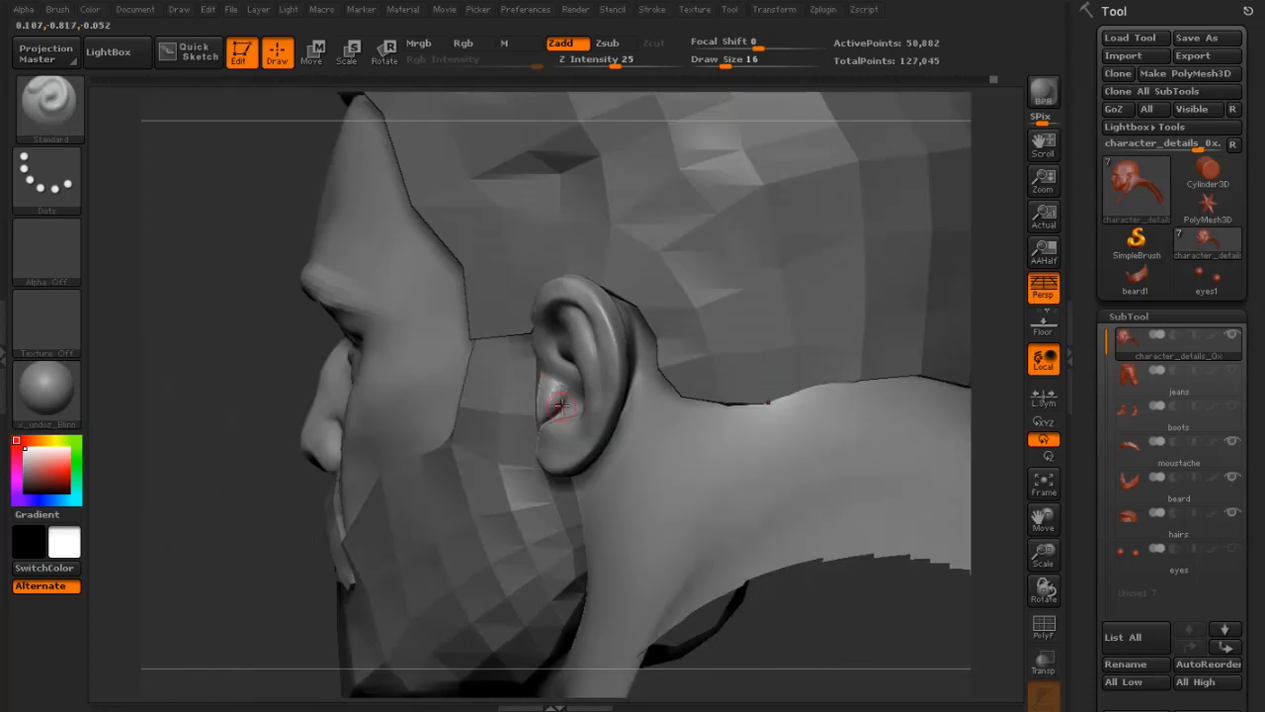
shift+drag(557, 402, 553, 395)
- Define the hollow around the ear opening with the Standard brush at draw size 15 and smooth its edge
drag(259, 405, 348, 407)
key(s)
drag(576, 378, 571, 389)
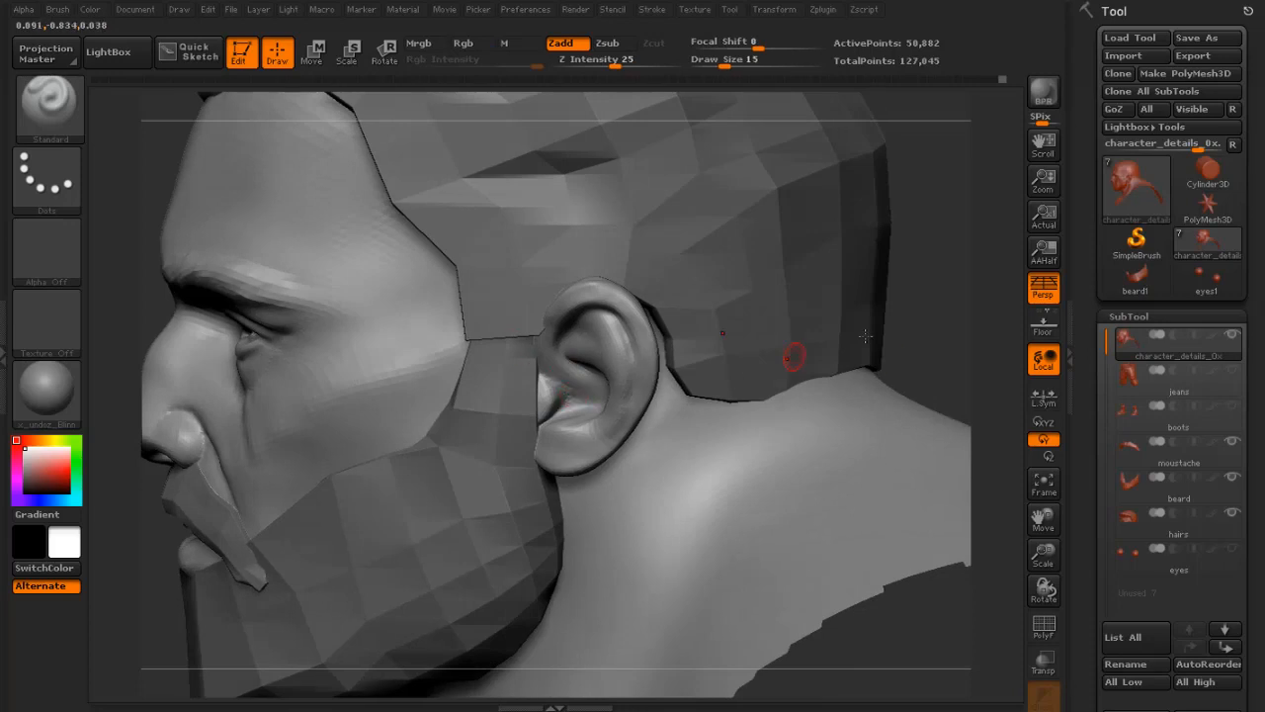
shift+drag(560, 398, 564, 396)
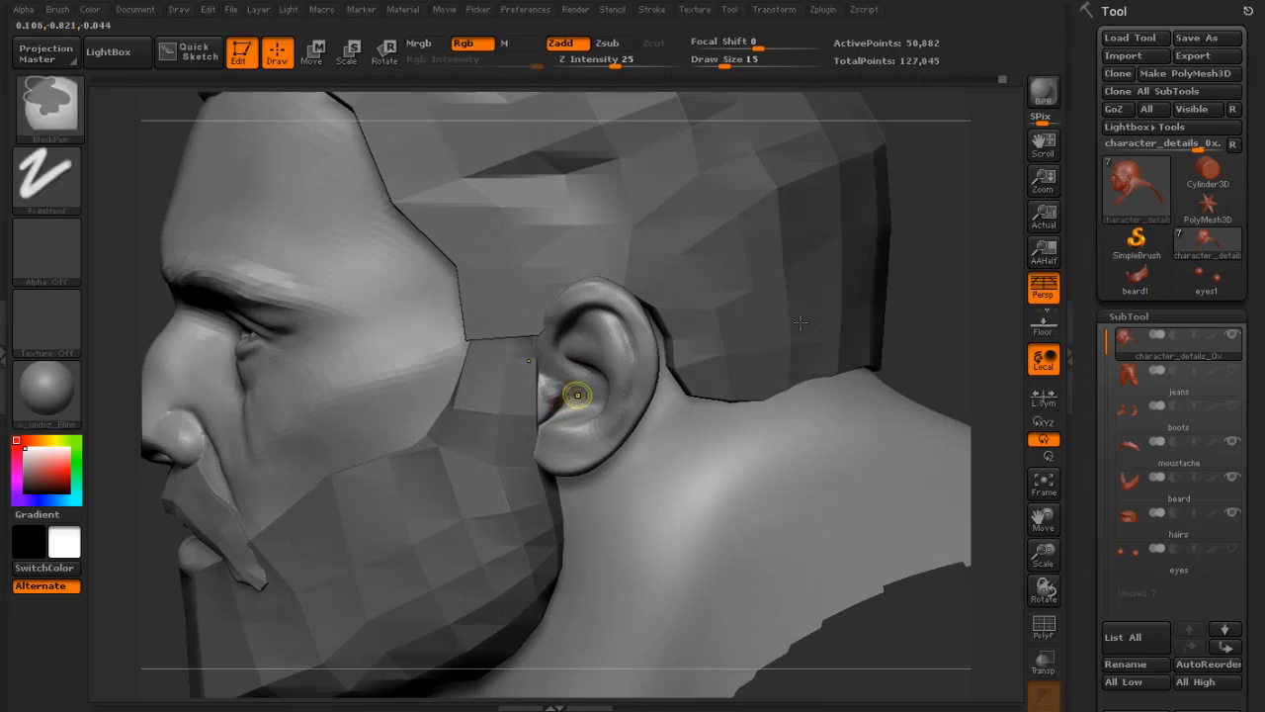
- Build up the lower inner ear around the ear opening with the Clay brush at draw size 22 and smooth it at 23
drag(952, 319, 284, 210)
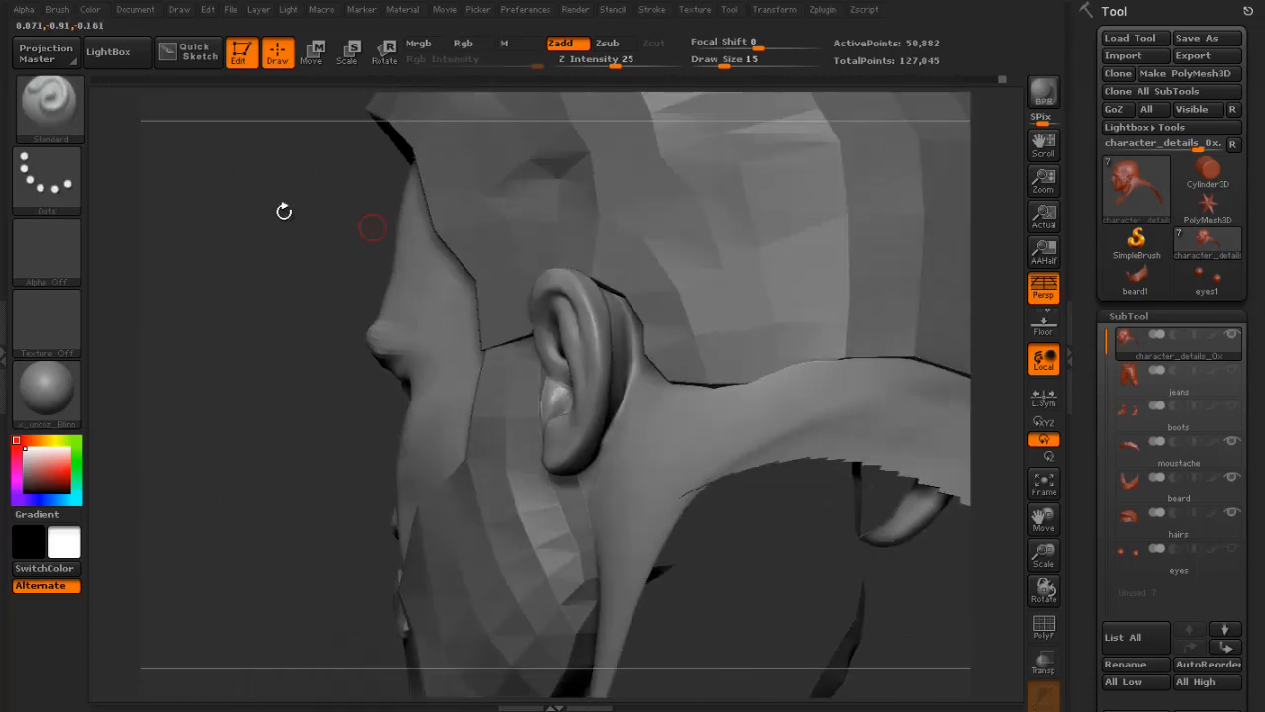
click(50, 119)
click(156, 132)
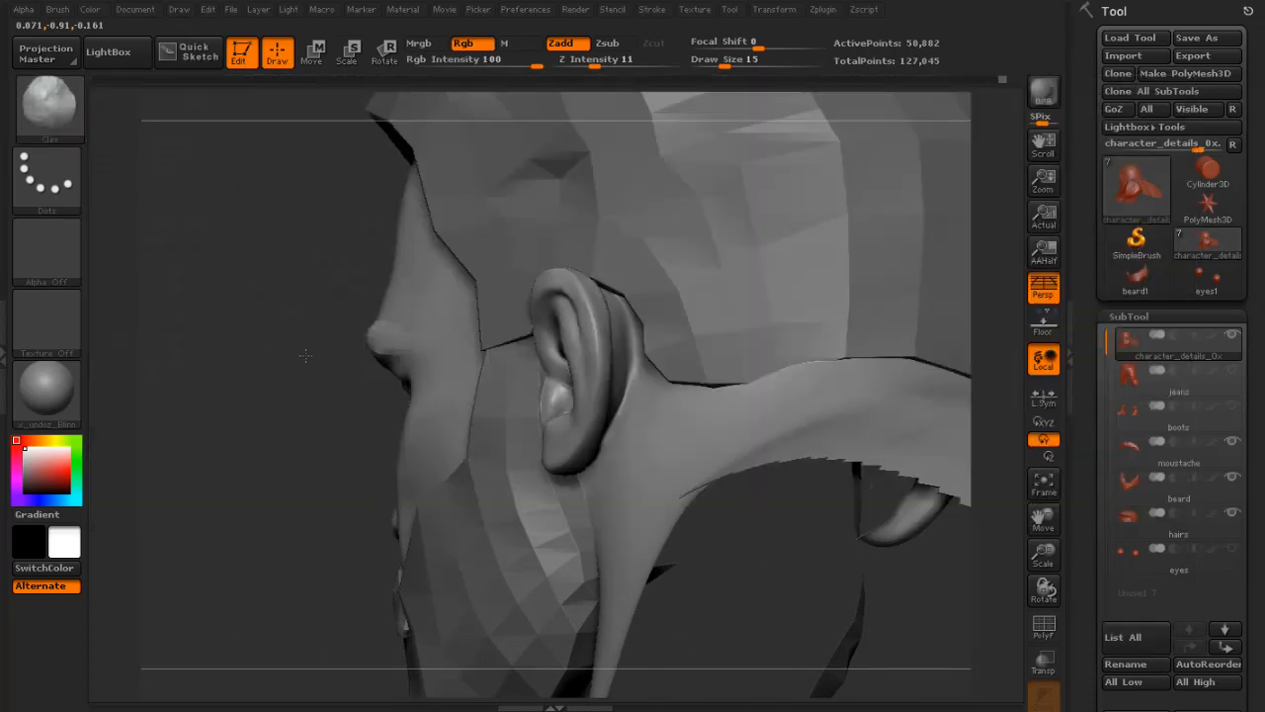
mouse_move(207, 331)
mouse_down()
mouse_move(281, 348)
mouse_move(287, 435)
mouse_up()
key(s)
mouse_move(566, 392)
mouse_down()
mouse_move(557, 387)
mouse_move(553, 416)
mouse_up()
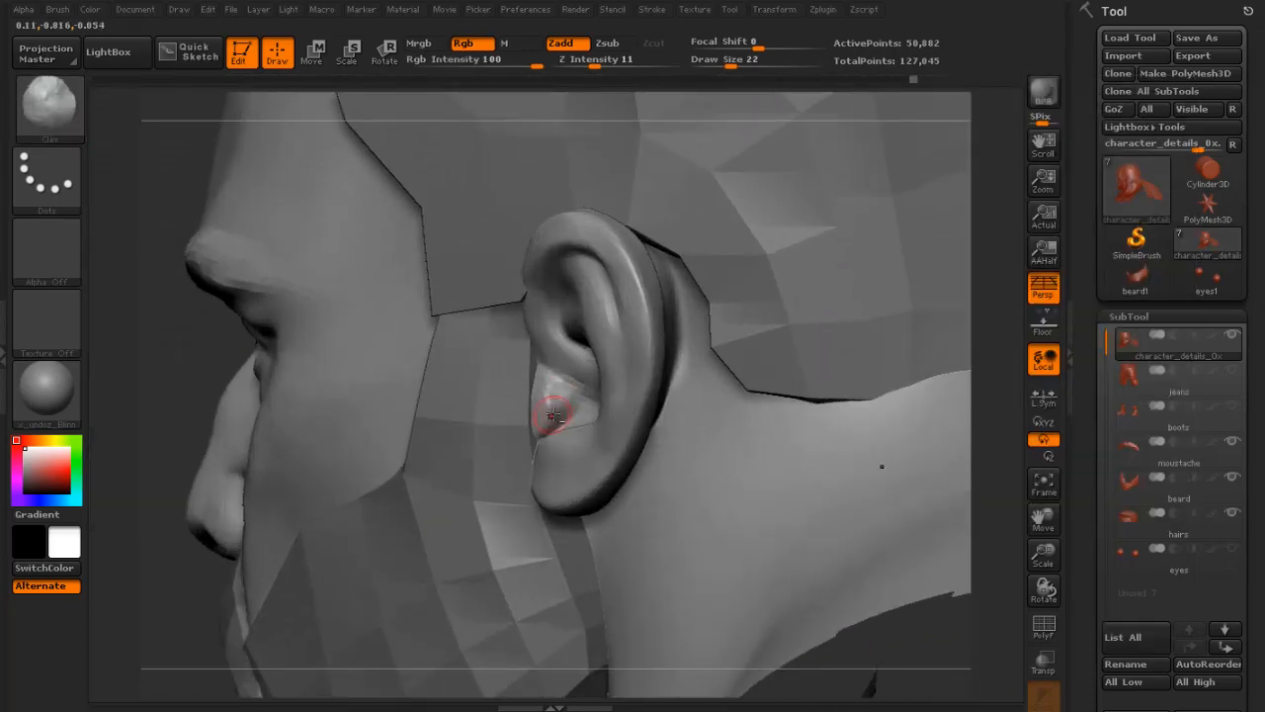
drag(164, 362, 242, 366)
mouse_move(586, 411)
mouse_down()
mouse_move(554, 407)
mouse_move(547, 381)
mouse_up()
key([)
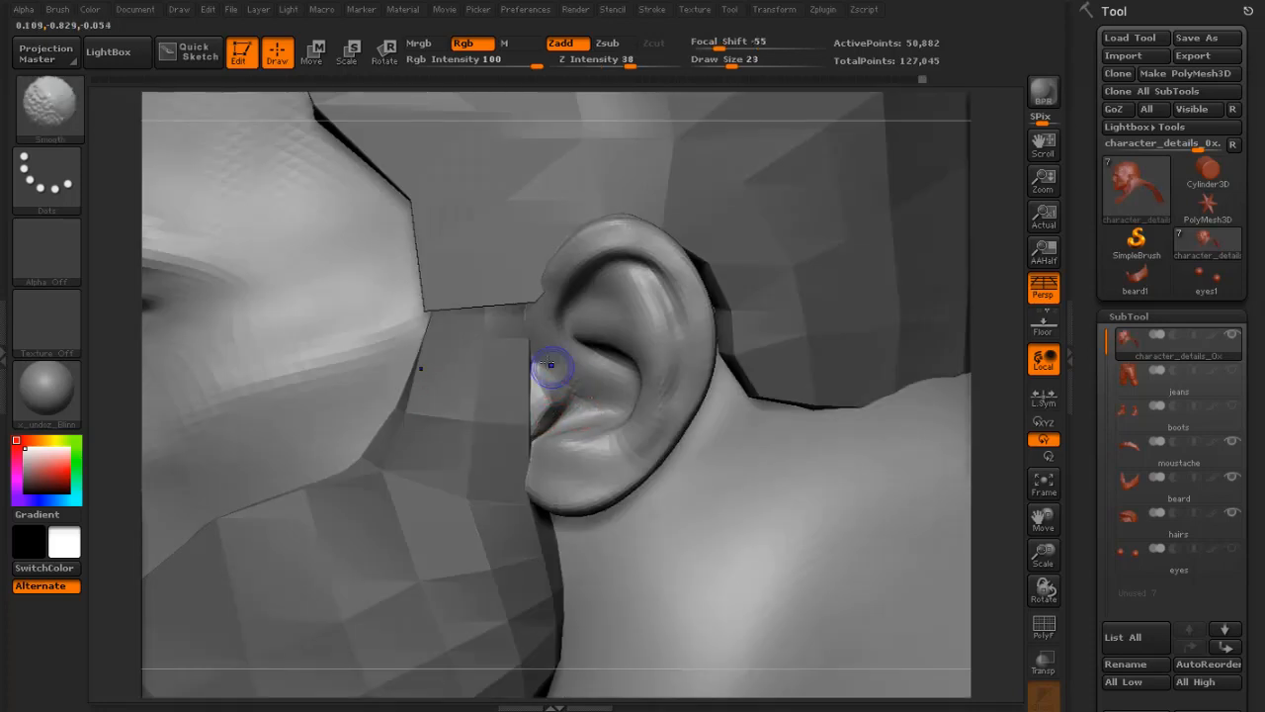
shift+drag(551, 367, 559, 389)
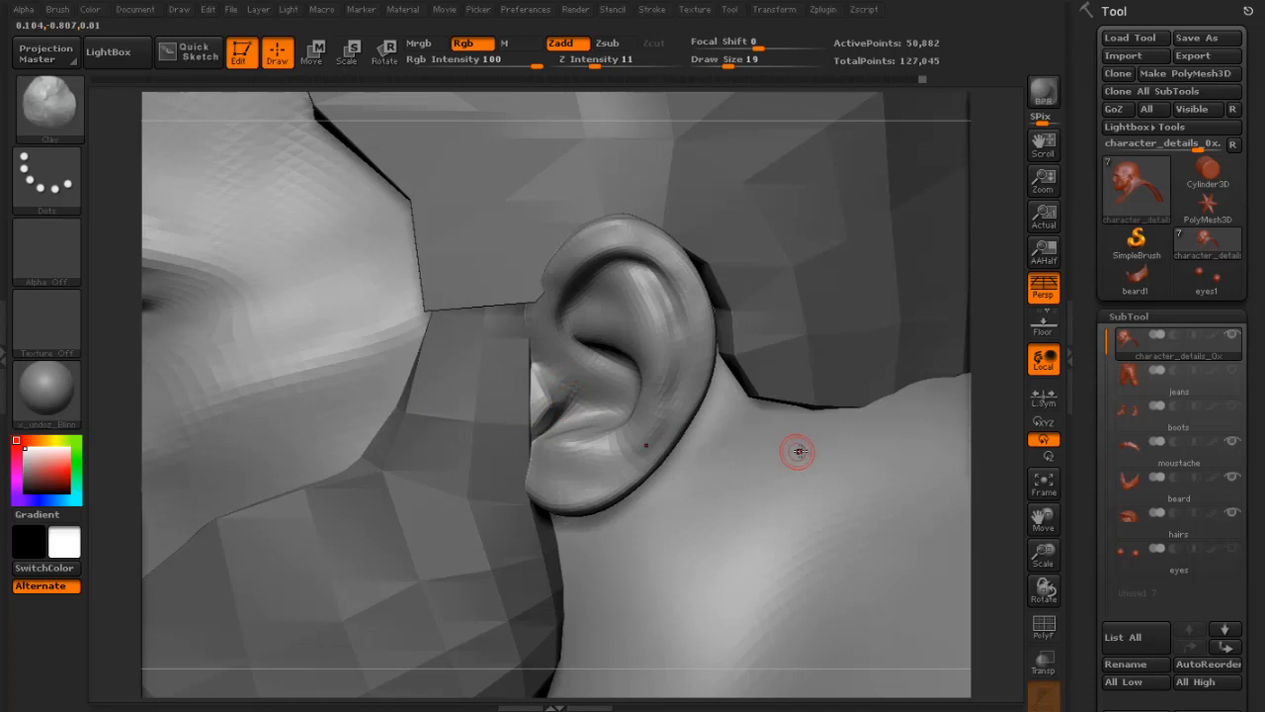
- Refine and smooth the cheek beside the nose and moustache with the Clay brush at draw sizes 34 and 25
key(f)
drag(745, 350, 776, 336)
alt+drag(777, 336, 761, 593)
mouse_move(793, 303)
mouse_down()
mouse_move(788, 294)
mouse_move(821, 265)
mouse_move(906, 258)
mouse_move(794, 316)
mouse_move(831, 308)
mouse_move(731, 317)
mouse_move(718, 298)
mouse_move(858, 330)
mouse_move(825, 282)
mouse_move(409, 375)
mouse_up()
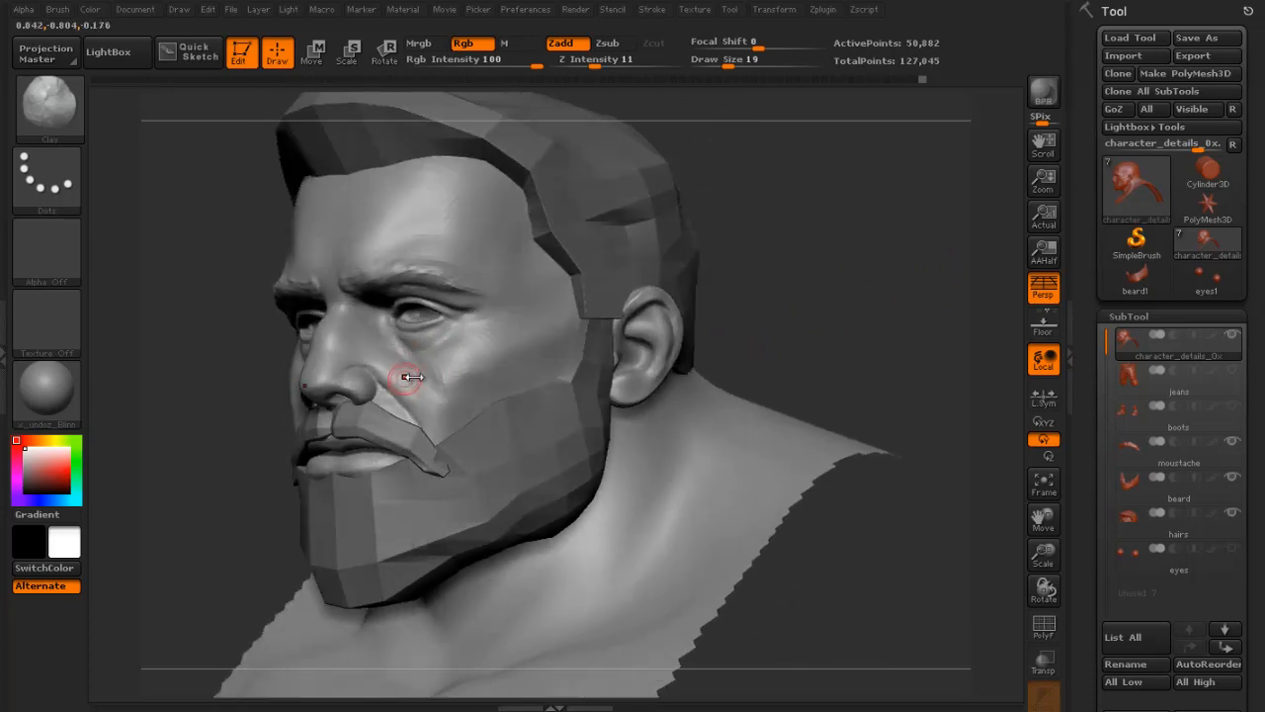
key(shift)
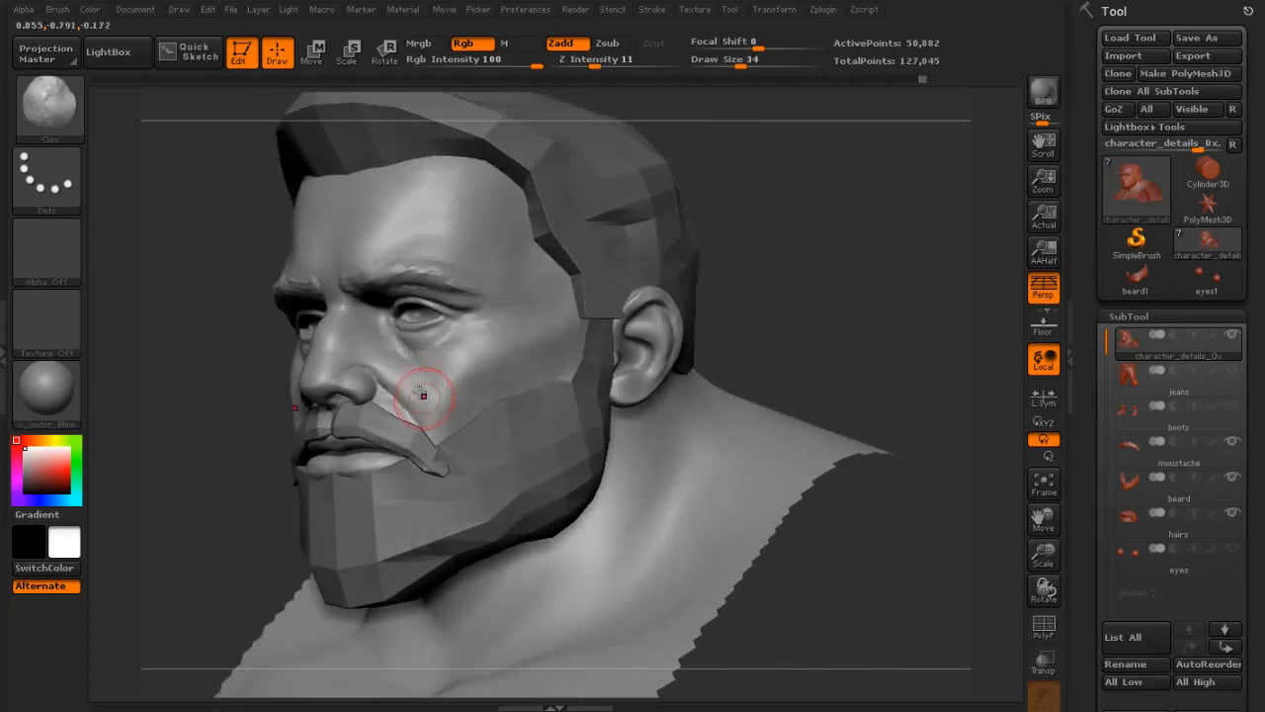
key(bracketleft)
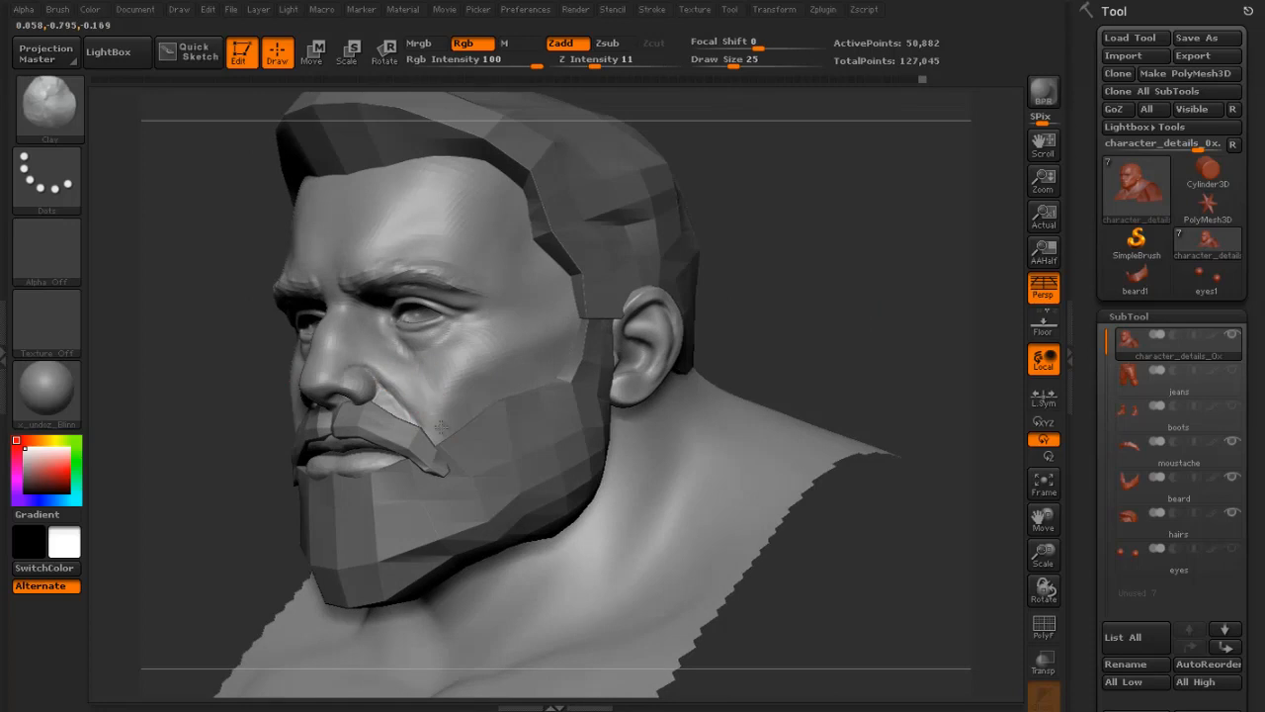
- Refine the area at the outer eye corner with the Clay brush at draw size 19
drag(762, 291, 560, 312)
mouse_move(761, 346)
mouse_down()
mouse_move(736, 348)
mouse_move(794, 350)
mouse_move(672, 347)
mouse_move(714, 339)
mouse_up()
key(s)
drag(608, 337, 602, 337)
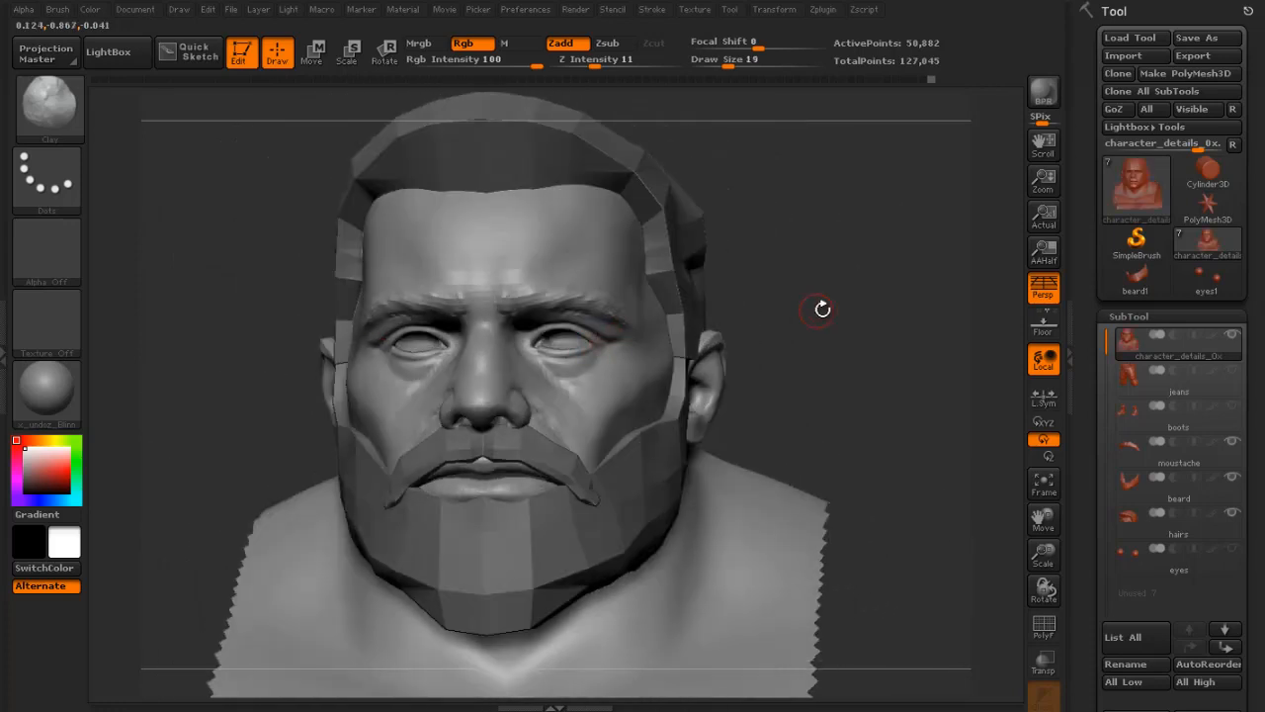
- Shape and smooth the temple and the side of the forehead along the hairline with the Clay brush at draw size 27
mouse_move(823, 307)
mouse_down()
mouse_move(851, 280)
mouse_move(875, 293)
mouse_move(805, 274)
mouse_move(798, 310)
mouse_move(756, 282)
mouse_move(775, 240)
mouse_move(777, 146)
mouse_move(777, 296)
mouse_move(804, 274)
mouse_move(760, 285)
mouse_move(745, 276)
mouse_up()
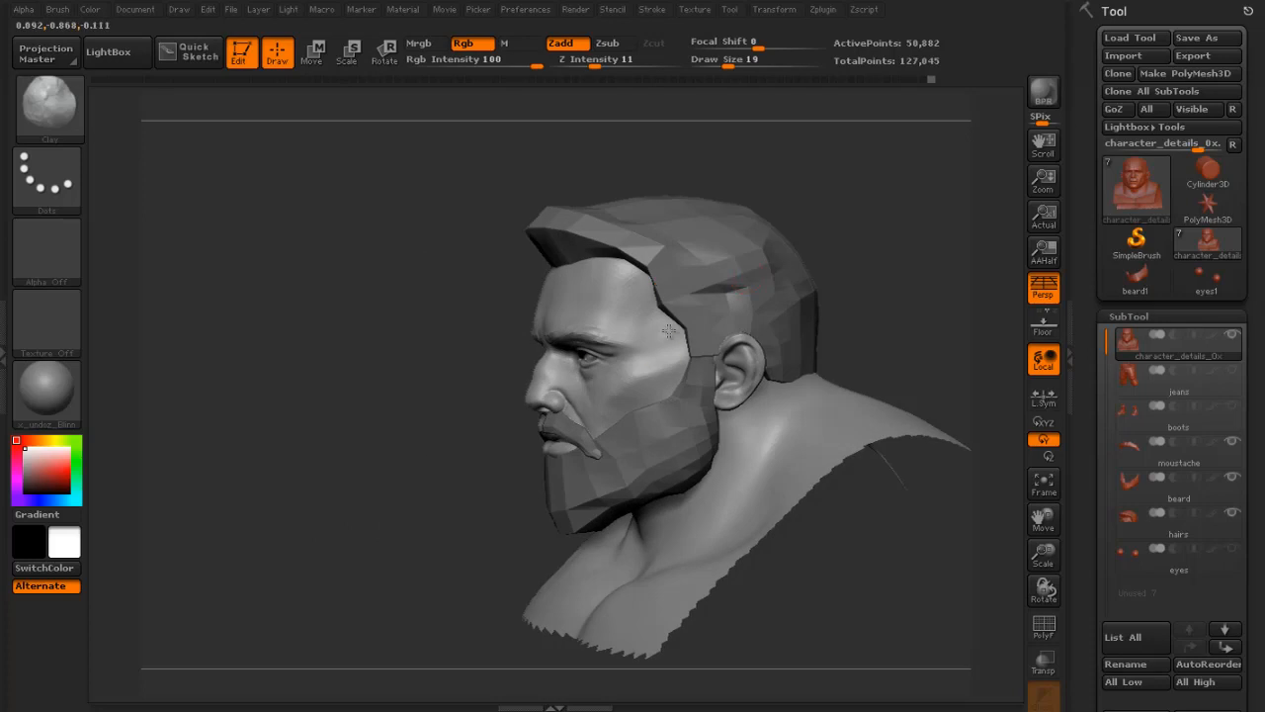
shift+drag(675, 339, 654, 334)
key(])
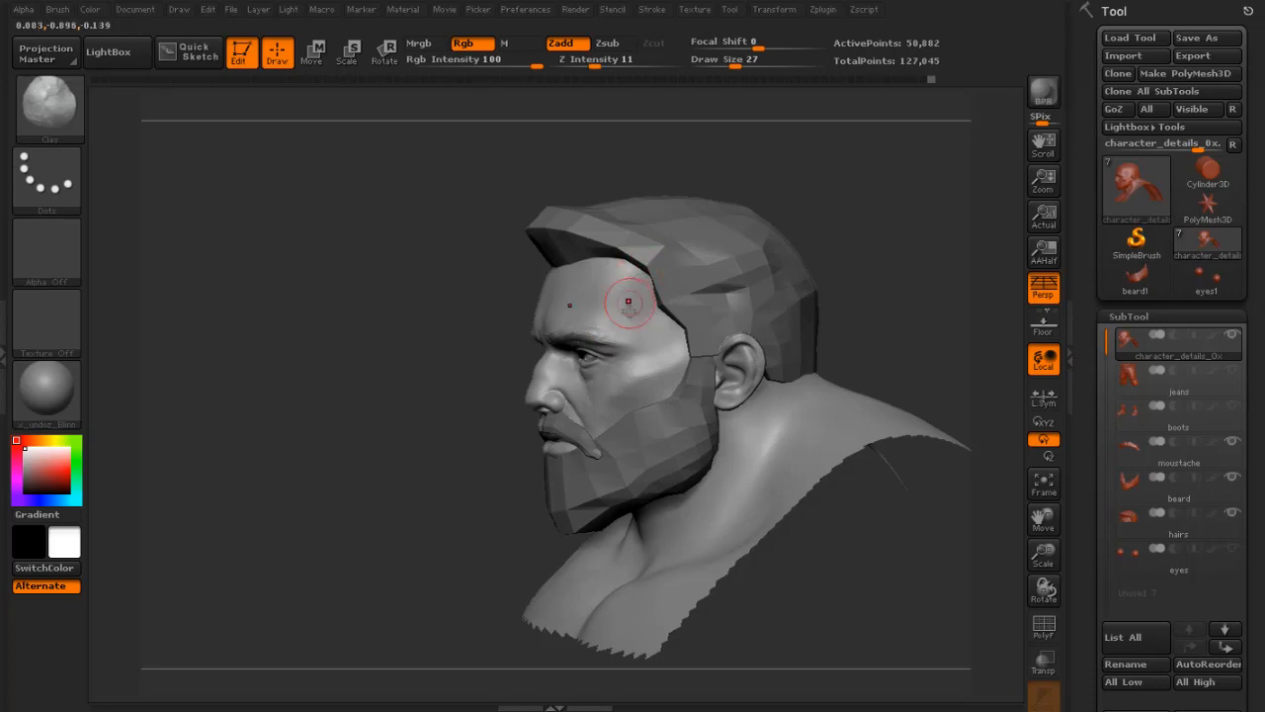
key(shift)
key(shift)
mouse_move(870, 269)
mouse_down()
mouse_move(797, 286)
mouse_move(686, 265)
mouse_up()
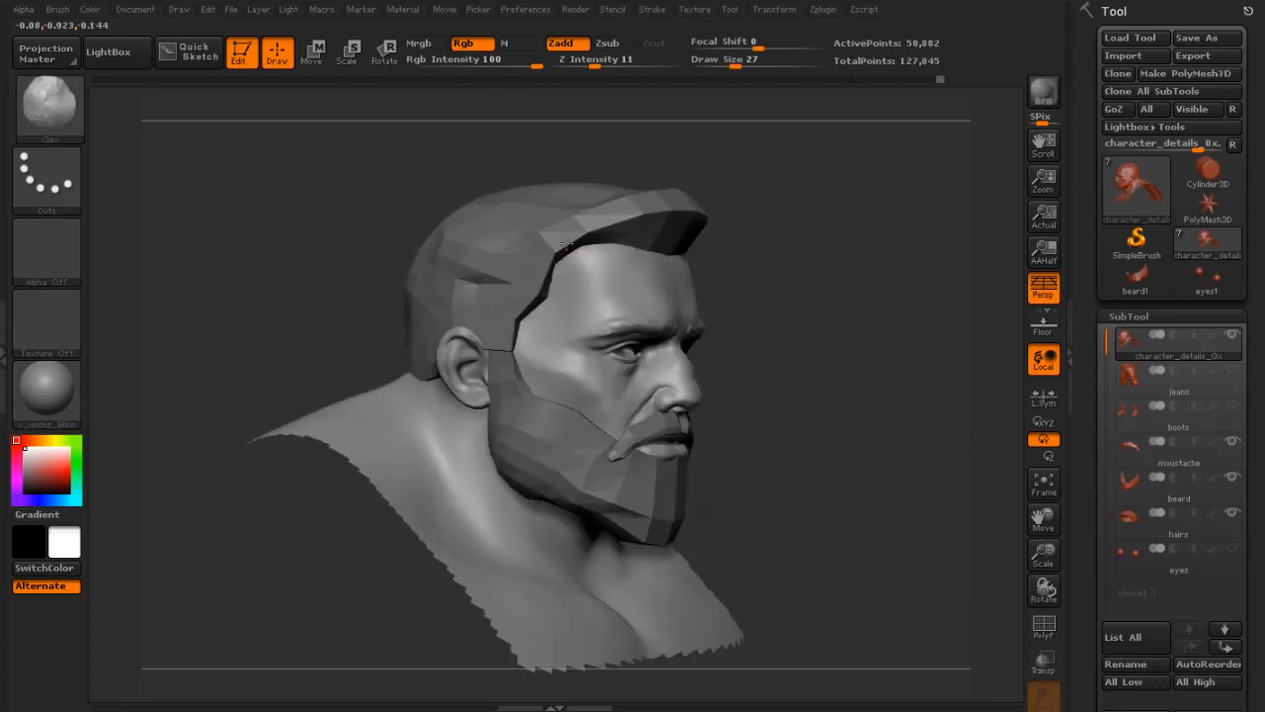
key(shift)
key(shift)
- Refine the upper forehead from the front with the Clay brush at draw size 25 and smooth it
drag(870, 287, 769, 281)
drag(840, 262, 885, 262)
key(s)
click(754, 284)
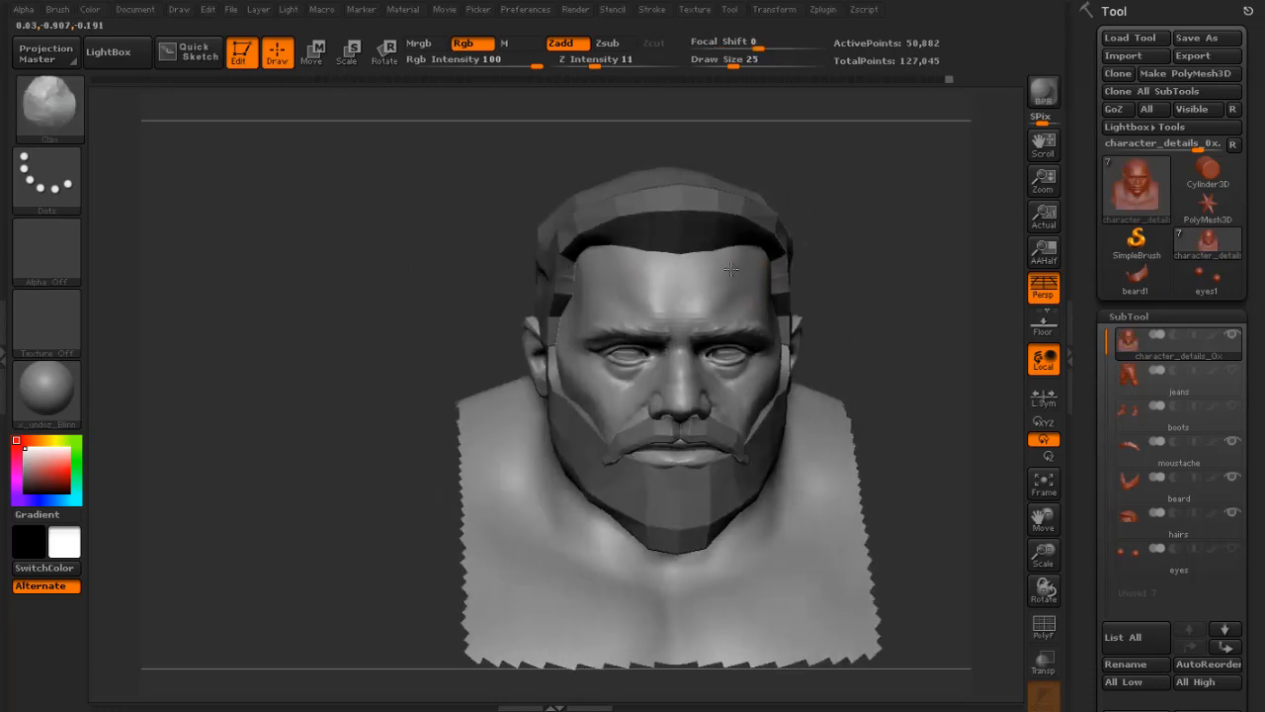
key(shift)
- Smooth the top of the ear's outer rim at draw size 15 and even out its back edge
mouse_move(855, 215)
mouse_down()
mouse_move(881, 232)
mouse_move(782, 225)
mouse_move(863, 211)
mouse_move(810, 277)
mouse_move(849, 276)
mouse_move(735, 247)
mouse_move(785, 367)
mouse_move(744, 441)
mouse_up()
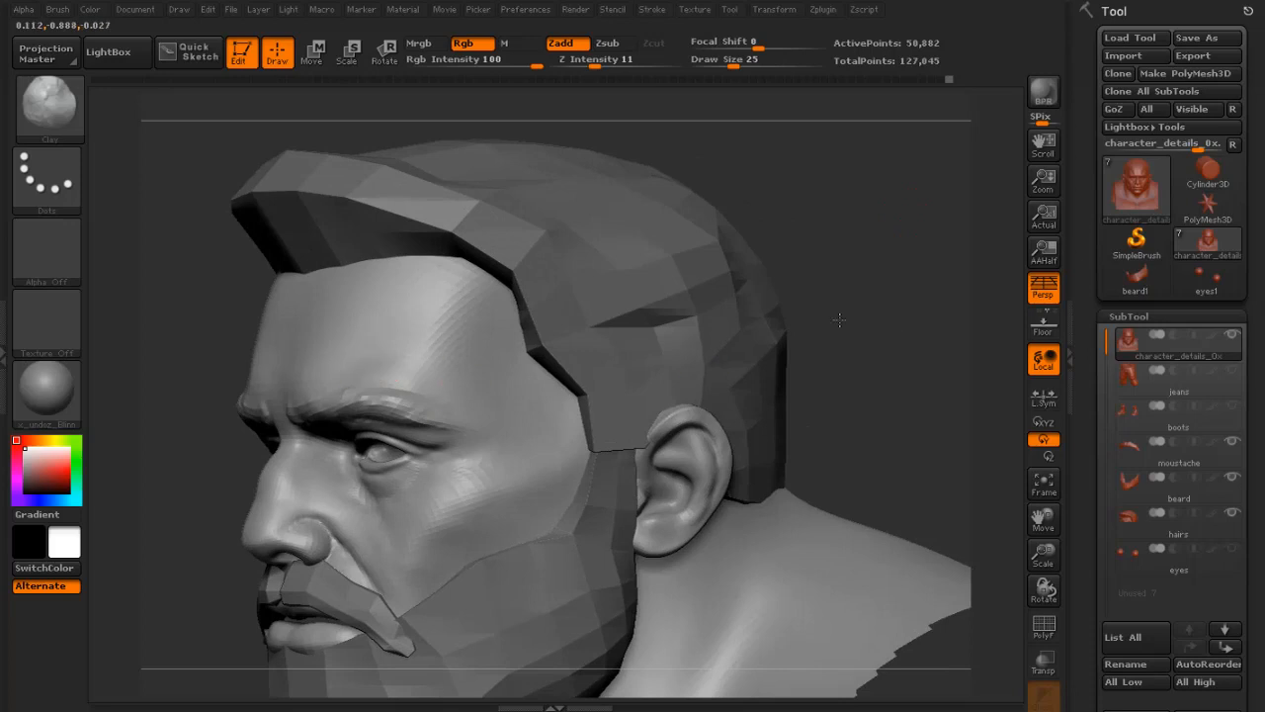
drag(838, 319, 804, 297)
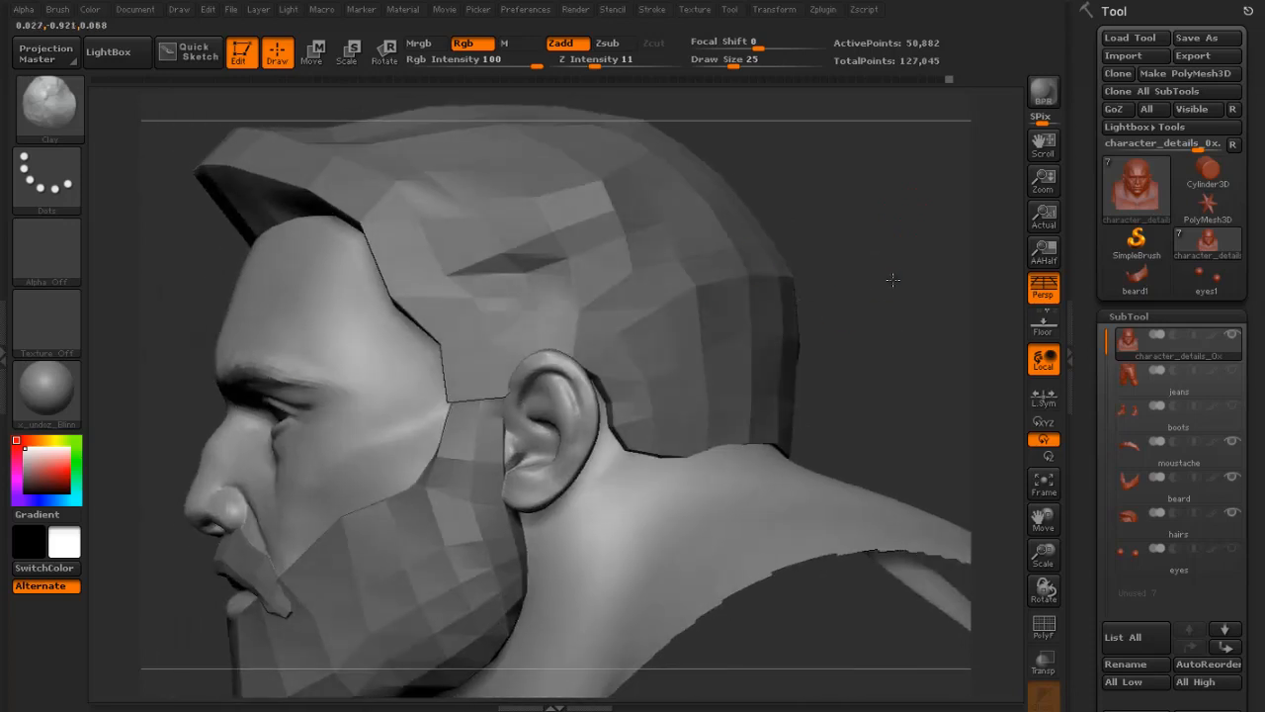
drag(893, 279, 887, 334)
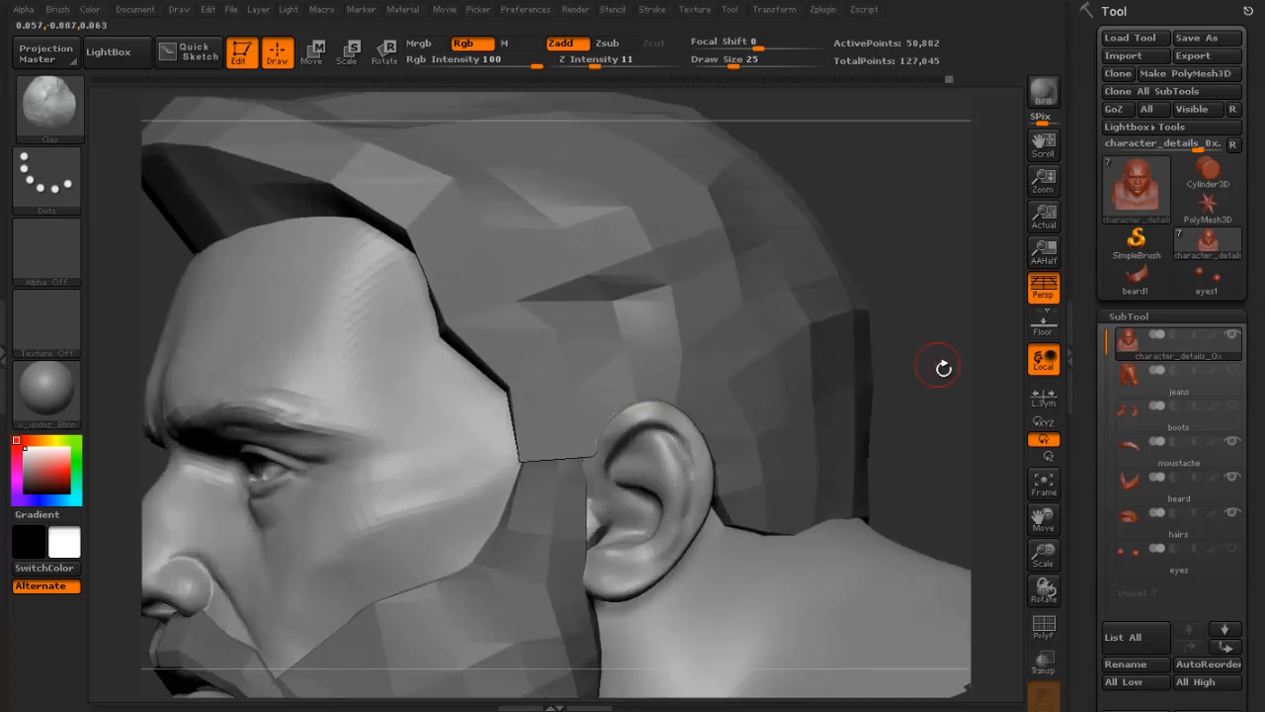
mouse_move(942, 367)
mouse_down()
mouse_move(588, 331)
mouse_move(605, 346)
mouse_up()
drag(389, 460, 520, 370)
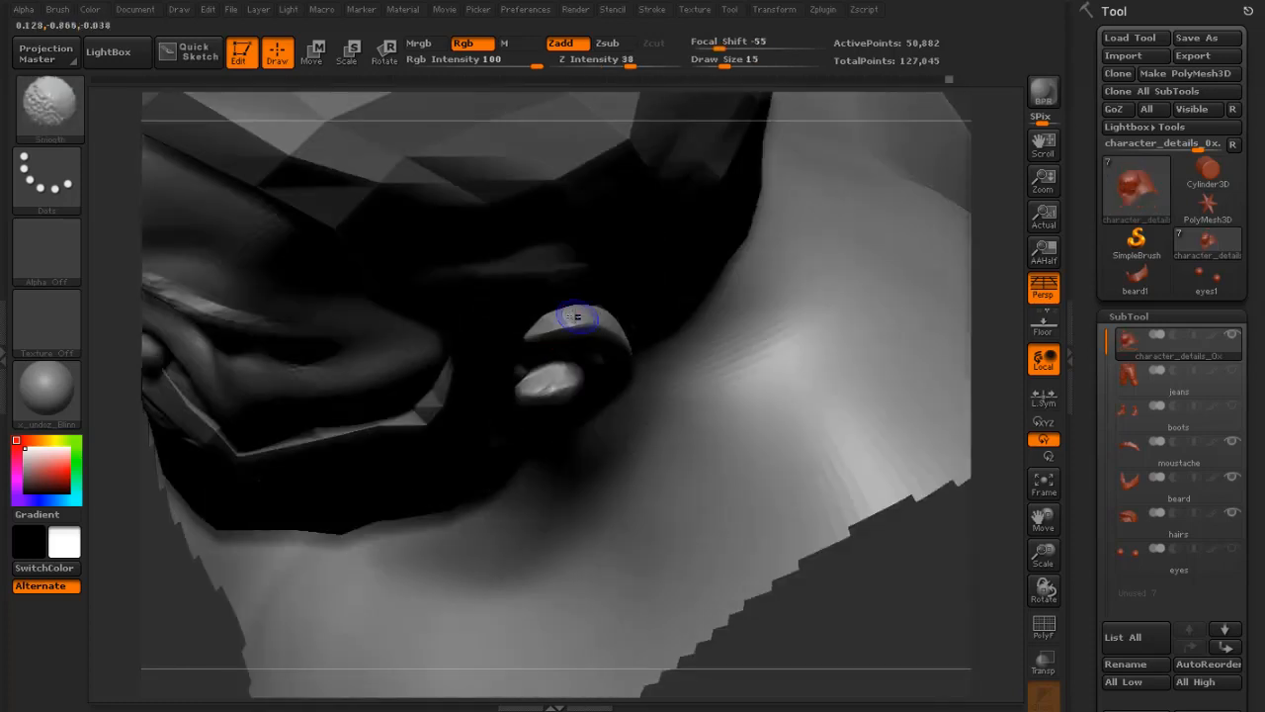
shift+drag(576, 317, 558, 319)
drag(974, 339, 593, 345)
mouse_move(519, 417)
mouse_down()
mouse_move(511, 362)
mouse_move(564, 366)
mouse_up()
key(shift)
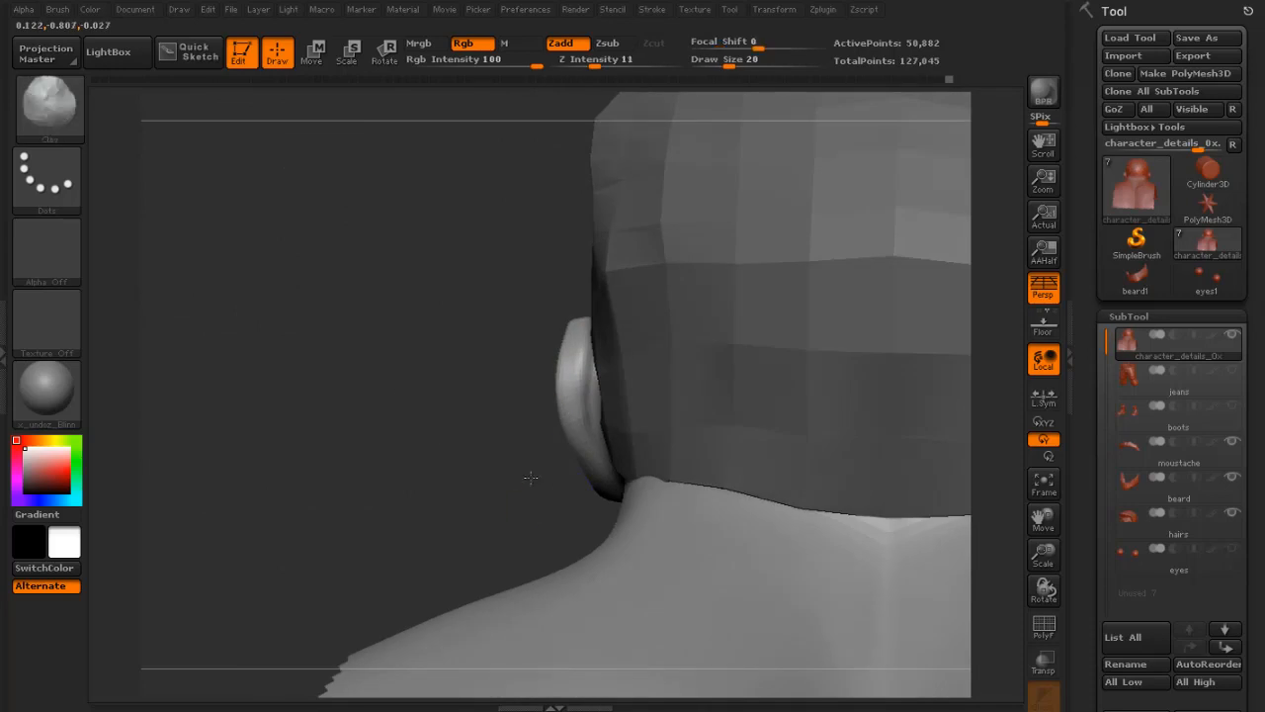
- Sharpen the back and outer rim of the ear with the Standard brush at draw sizes 14 and 9
mouse_move(528, 478)
mouse_down()
mouse_move(578, 423)
mouse_move(587, 462)
mouse_up()
drag(454, 459, 529, 425)
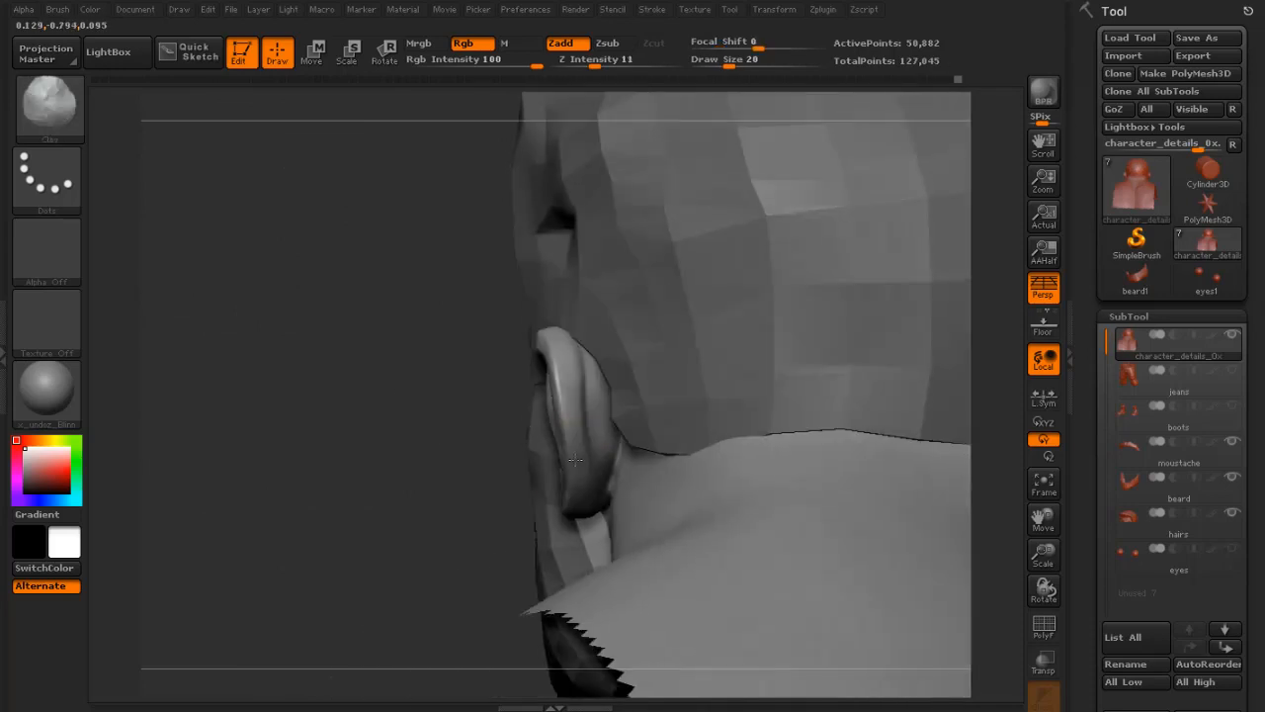
drag(495, 381, 443, 369)
click(65, 117)
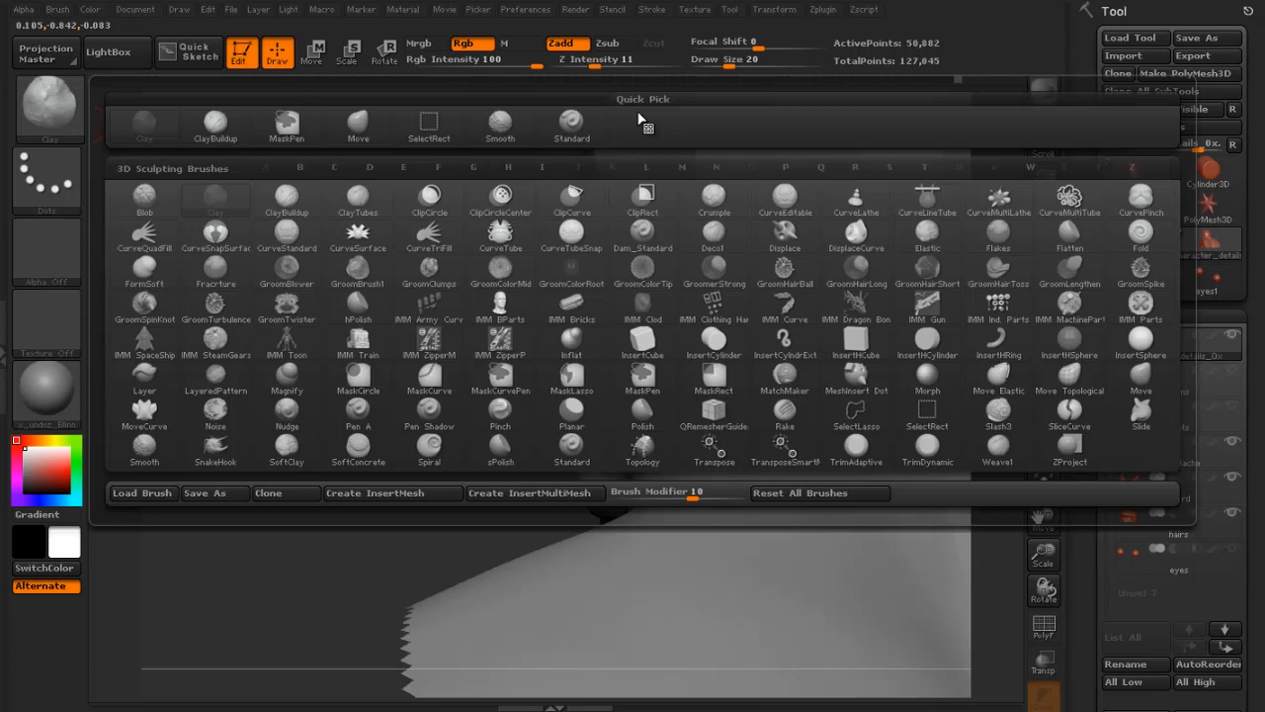
click(570, 123)
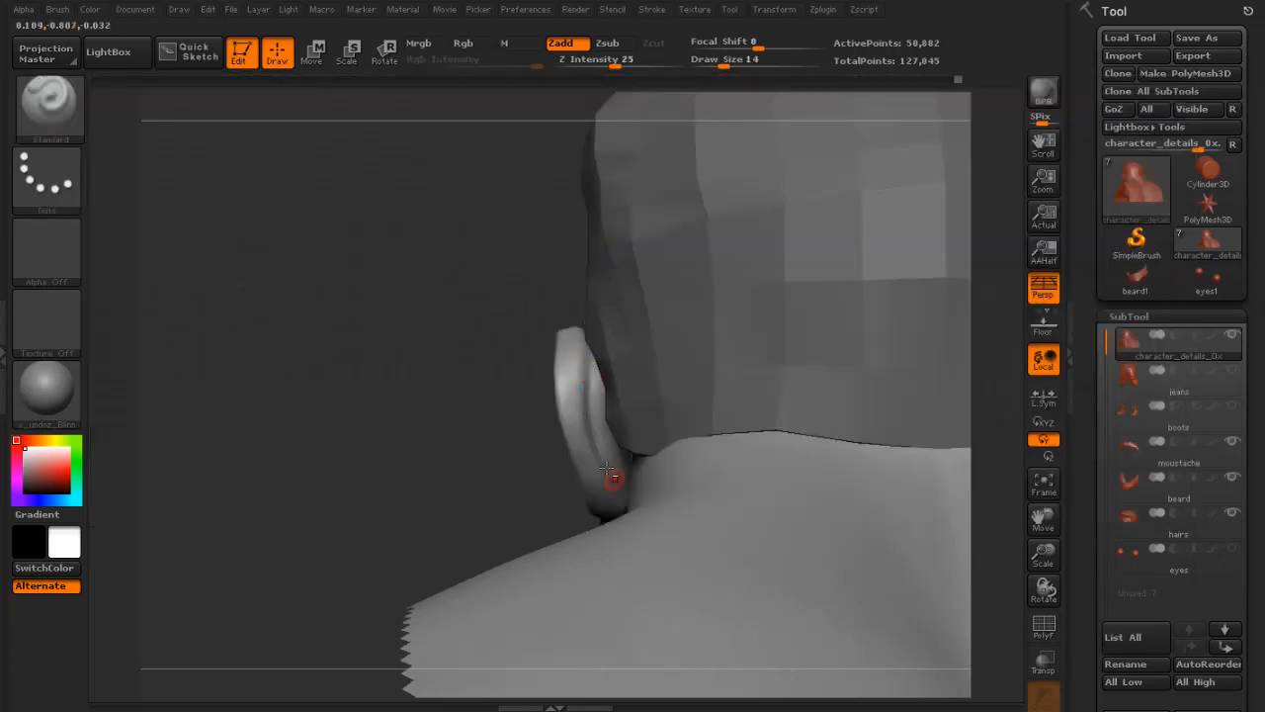
drag(512, 453, 594, 373)
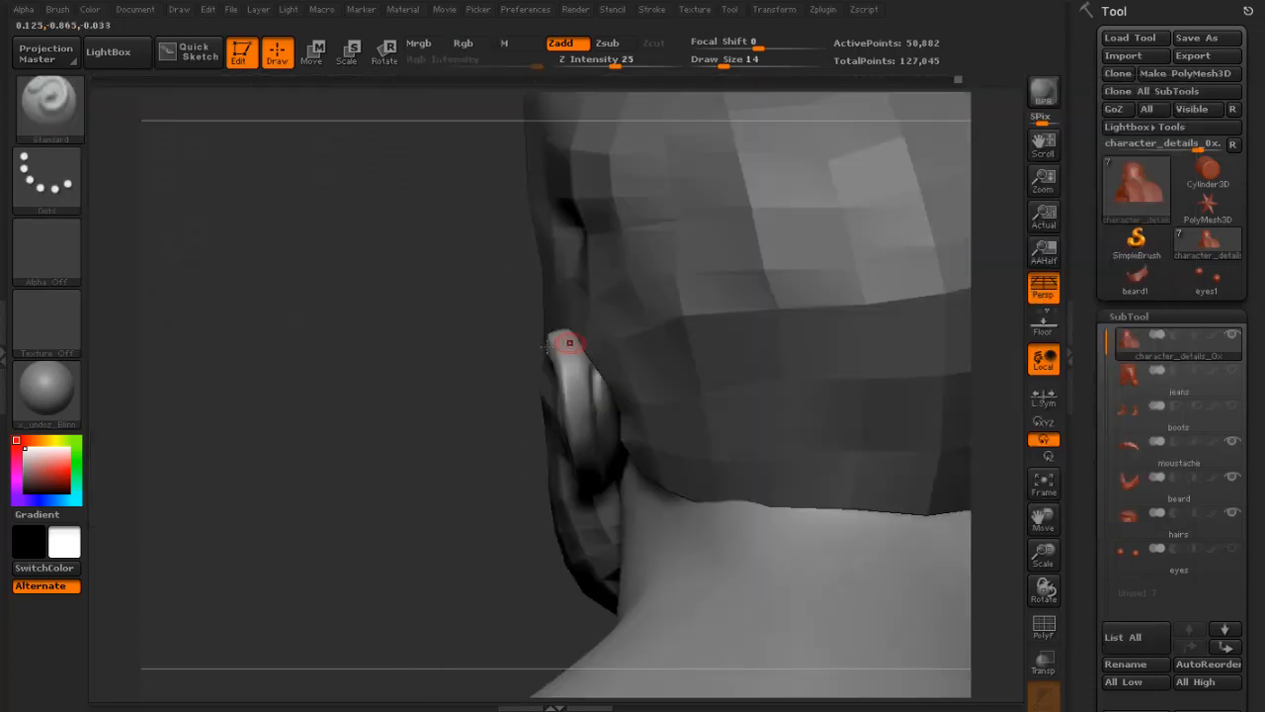
drag(437, 365, 599, 379)
key([)
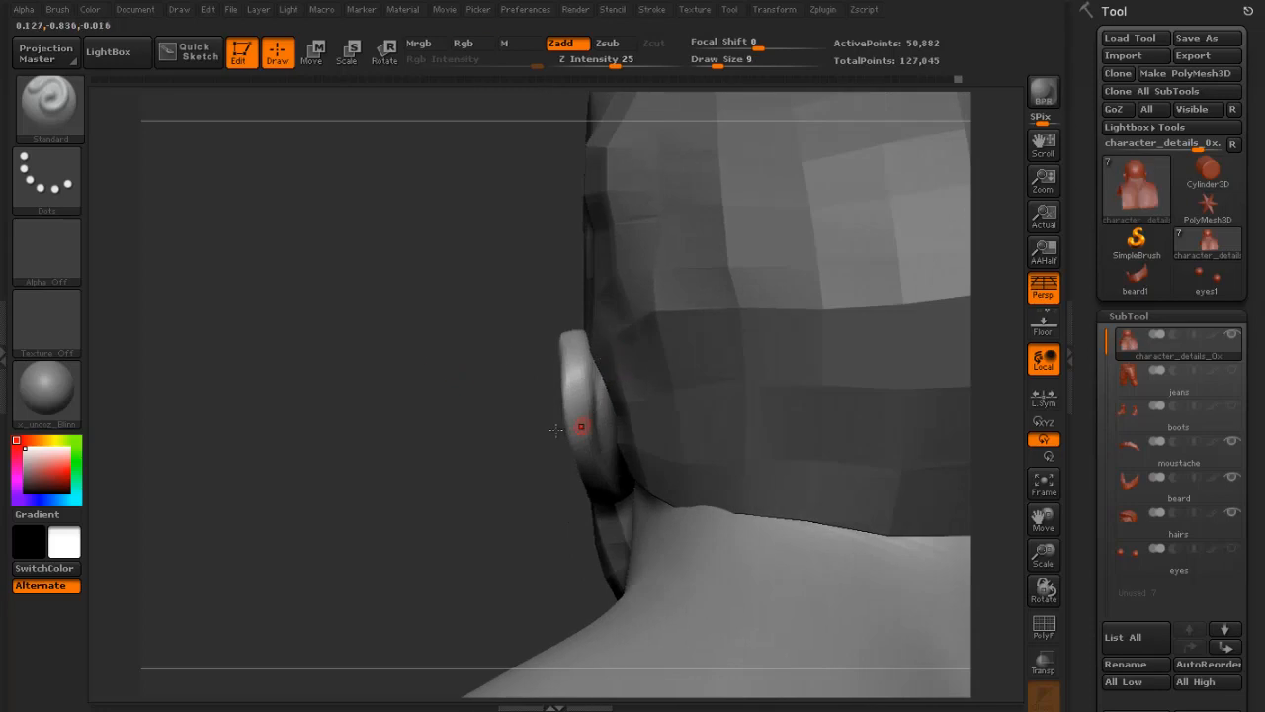
drag(482, 427, 596, 348)
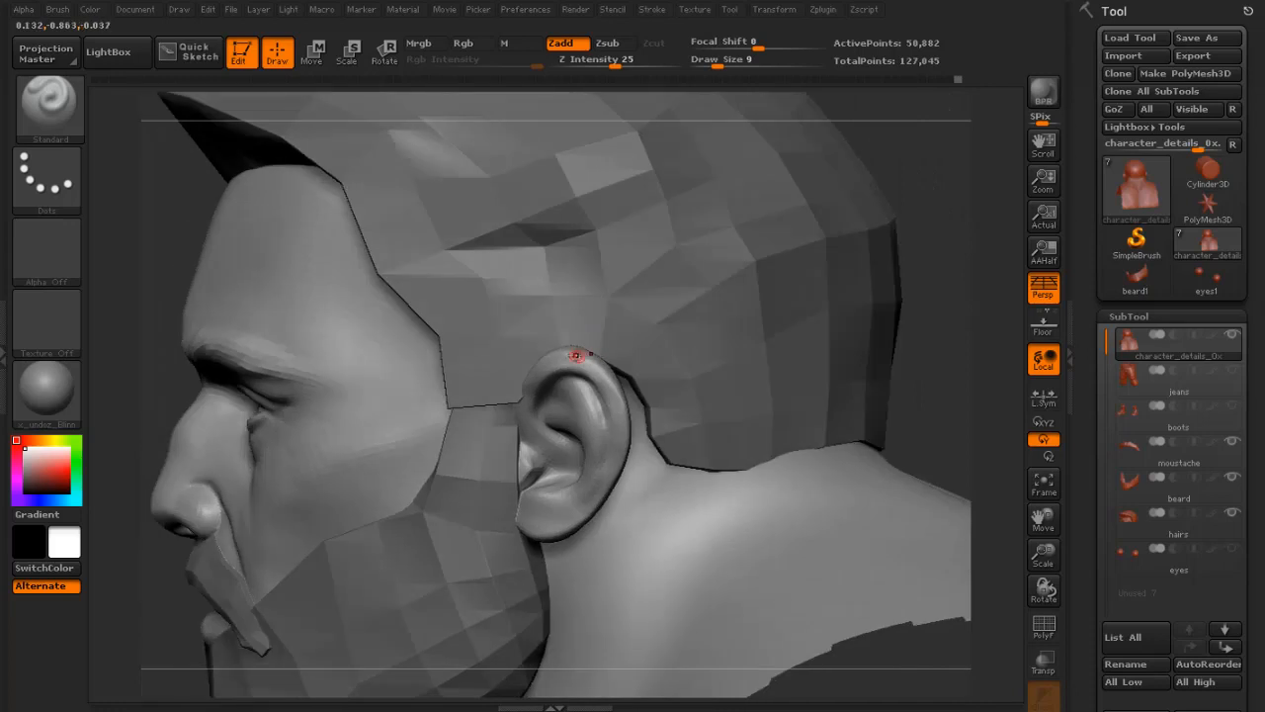
- Define the groove along the inside of the ear's outer rim with the Standard brush at draw size 15 and smooth it
alt+drag(964, 368, 1018, 391)
key(s)
drag(596, 405, 620, 473)
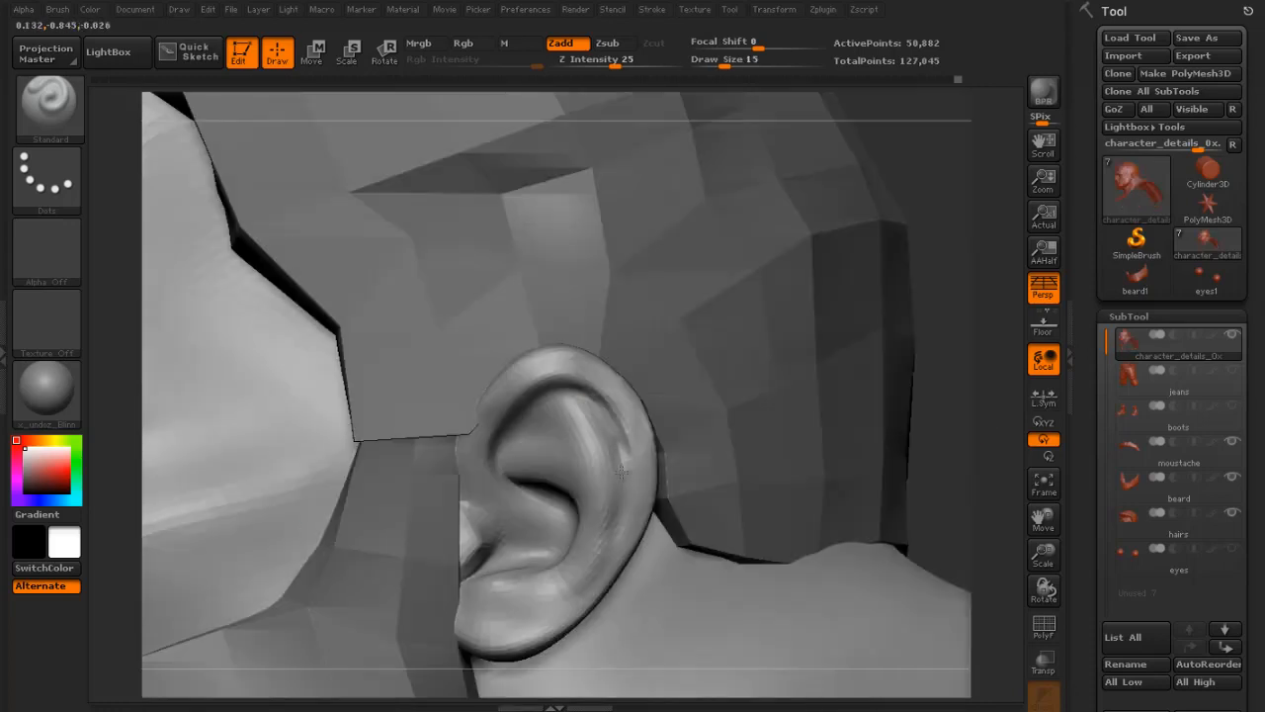
mouse_move(610, 549)
alt+mouse_down()
mouse_move(560, 607)
mouse_move(615, 531)
mouse_move(600, 541)
alt+mouse_up()
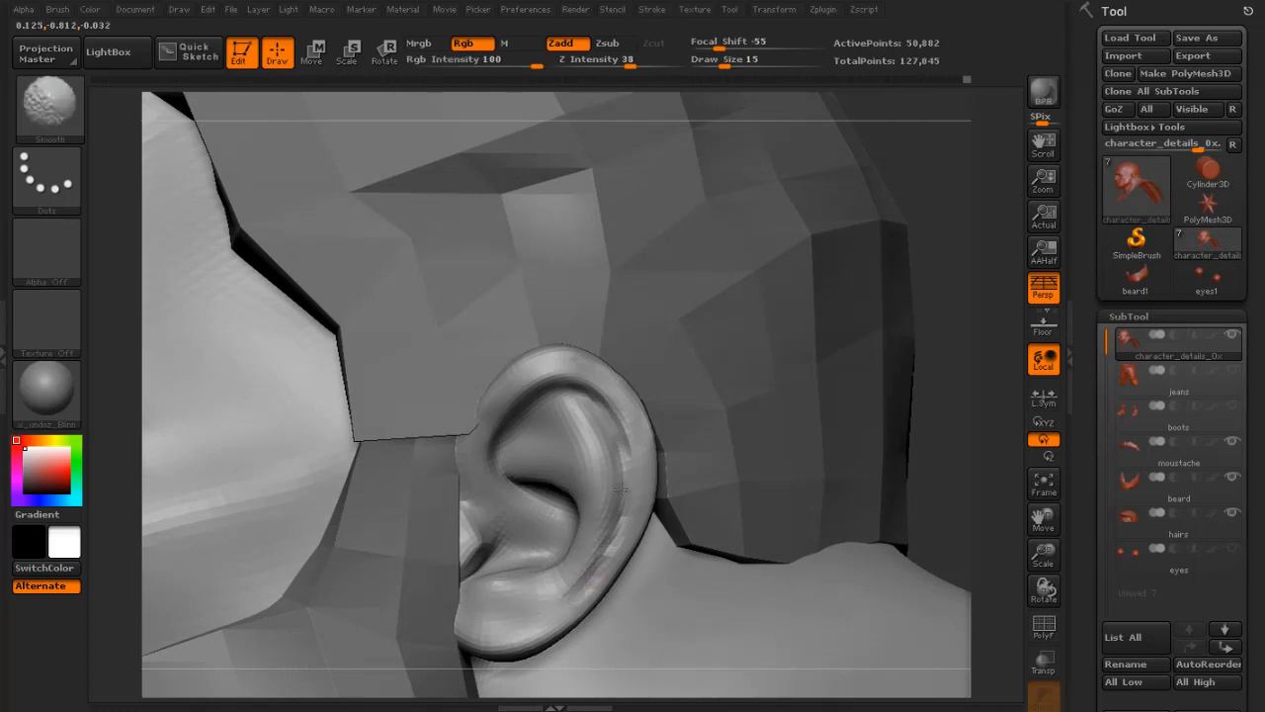
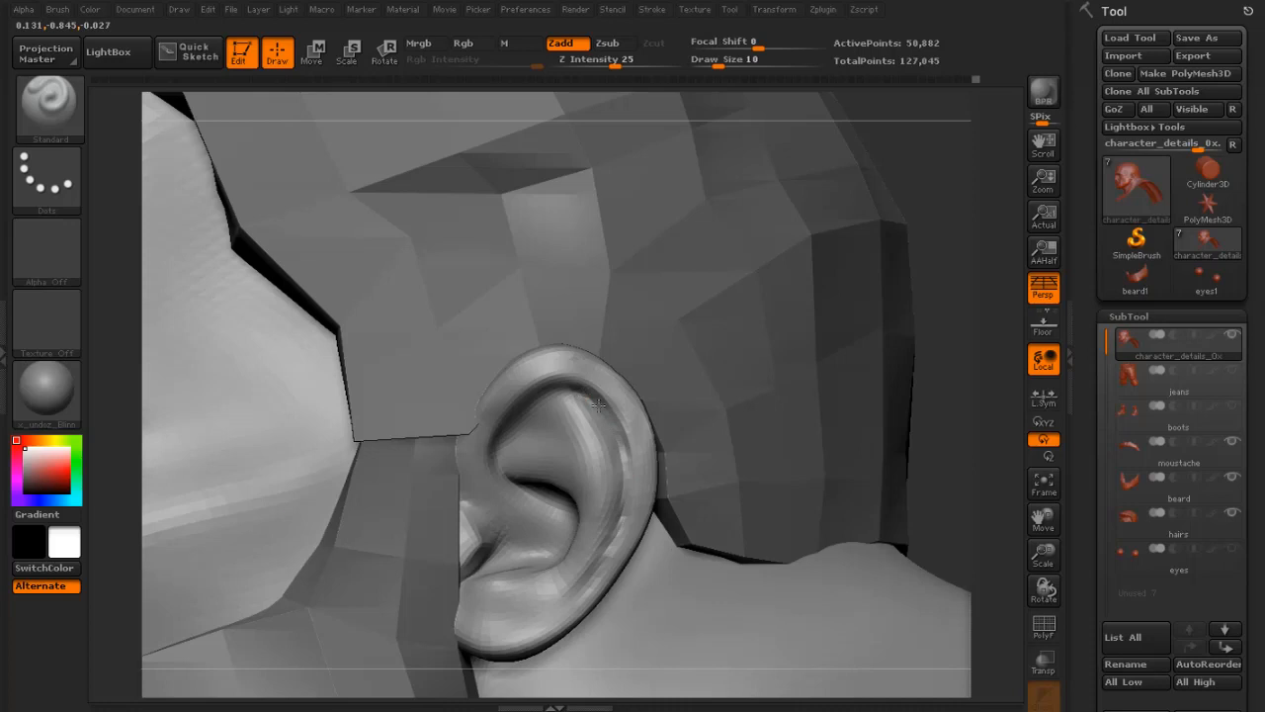
- Smooth the upper end of the inner ear fold beneath the rim at draw size 19
mouse_move(955, 356)
mouse_down()
mouse_move(944, 380)
mouse_move(998, 416)
mouse_move(956, 446)
mouse_move(618, 389)
mouse_up()
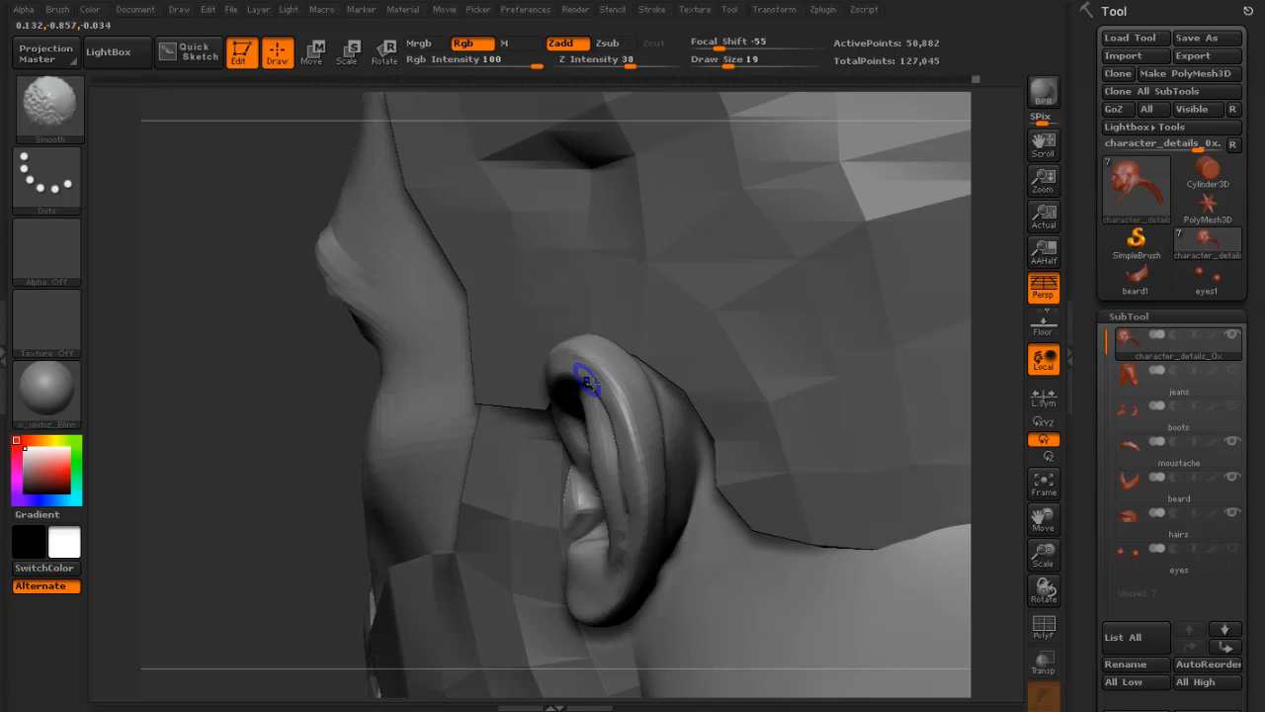
drag(231, 484, 390, 467)
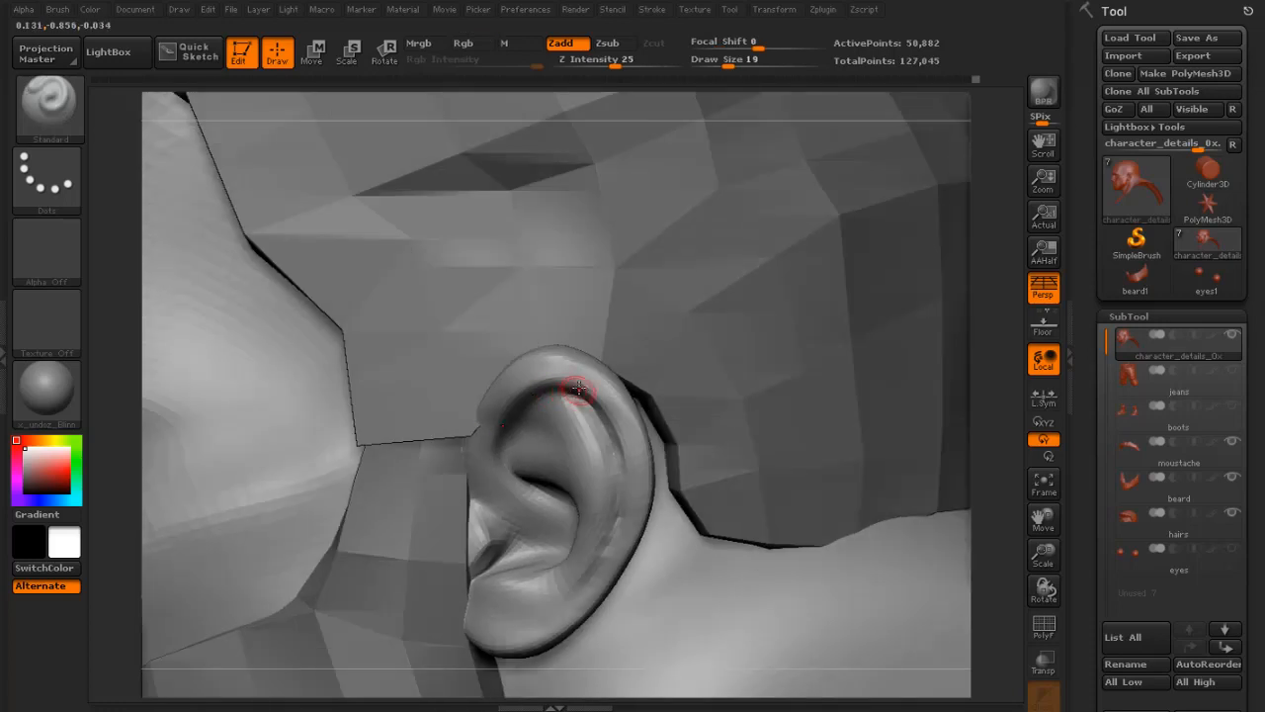
mouse_move(596, 377)
shift+mouse_down()
mouse_move(572, 368)
mouse_move(597, 380)
shift+mouse_up()
drag(1002, 401, 1040, 397)
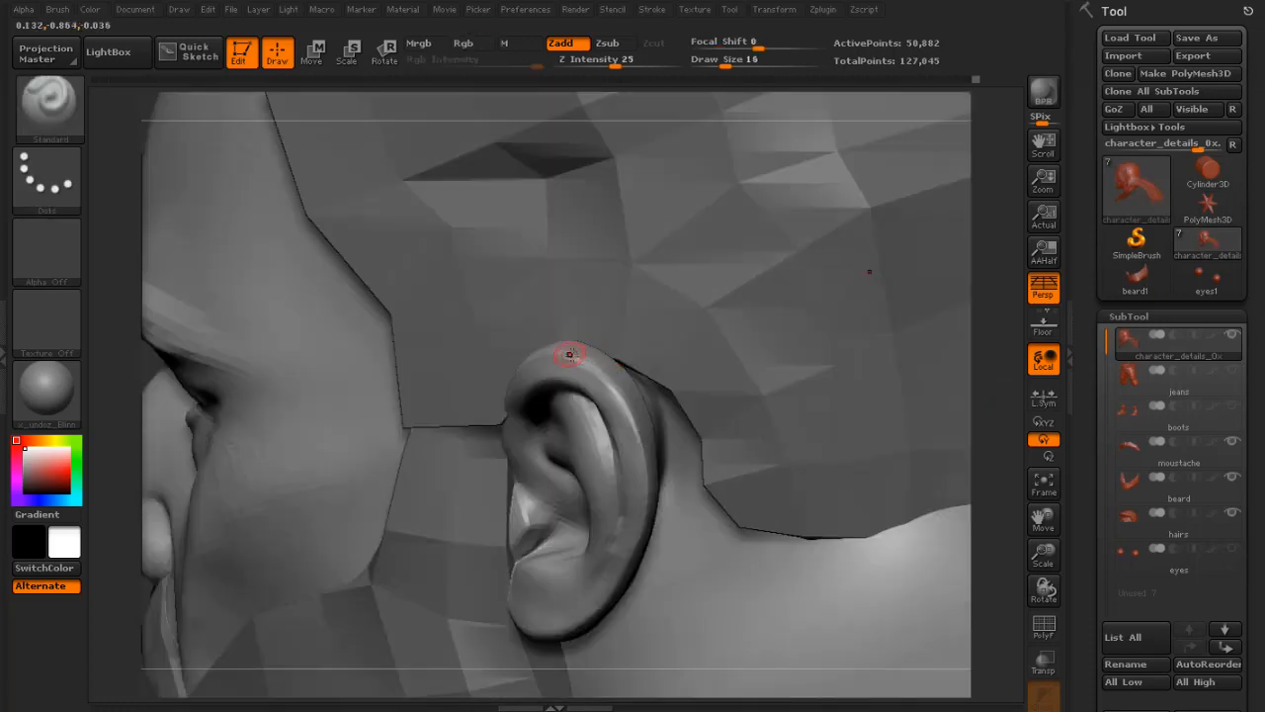
- Refine the upper ear rim with the Standard brush at Z Intensity 9 and draw sizes 28 and 12, smoothing the strokes
mouse_move(572, 356)
mouse_down()
mouse_move(562, 351)
mouse_move(626, 403)
mouse_move(557, 360)
mouse_up()
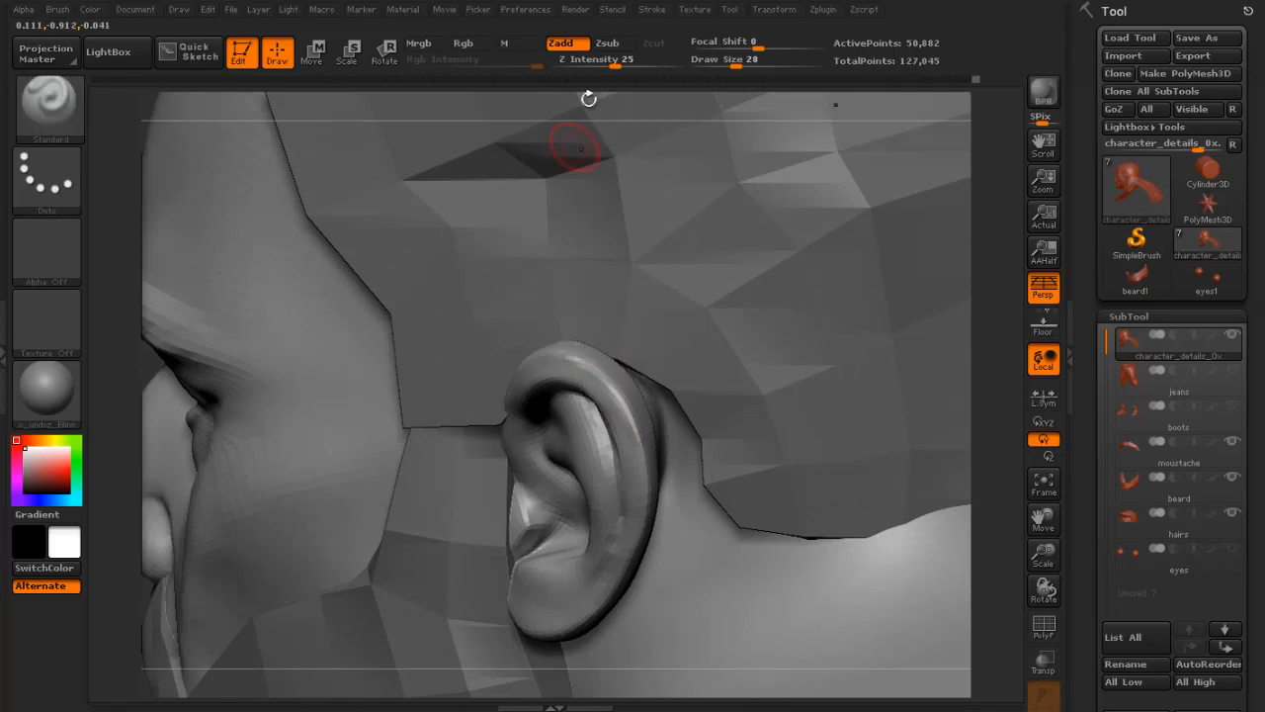
drag(601, 58, 583, 59)
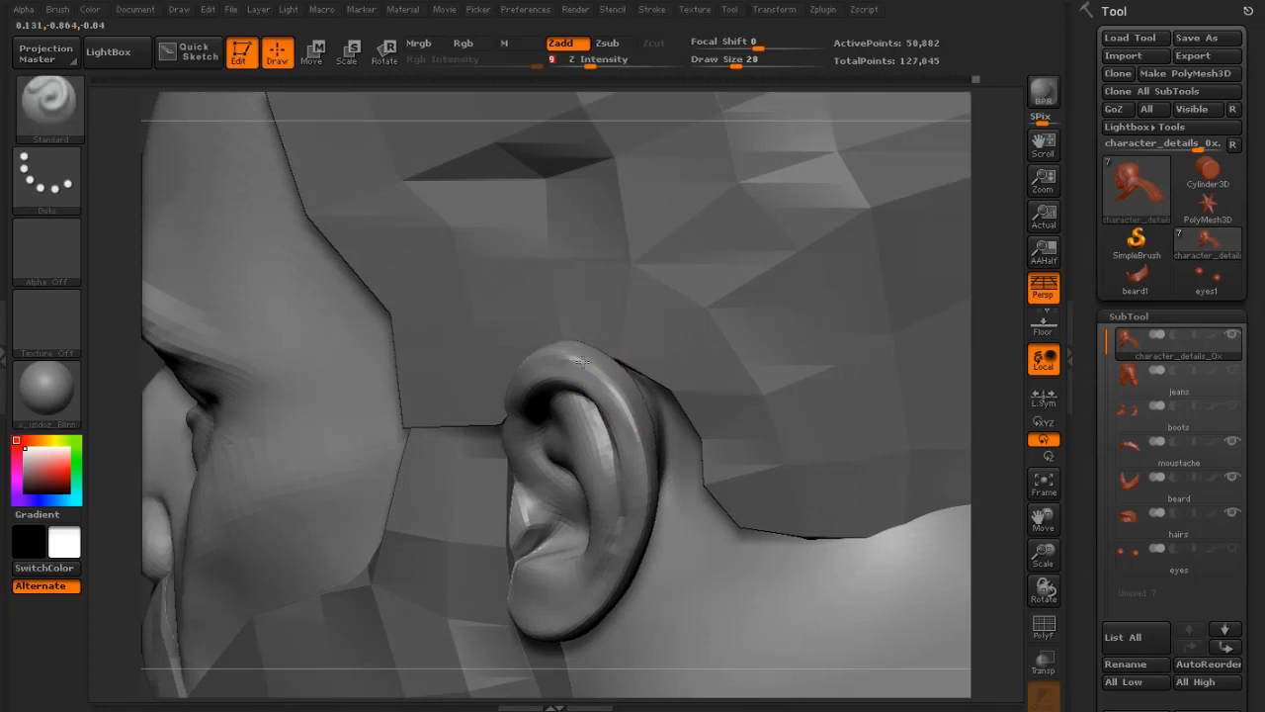
drag(127, 424, 95, 425)
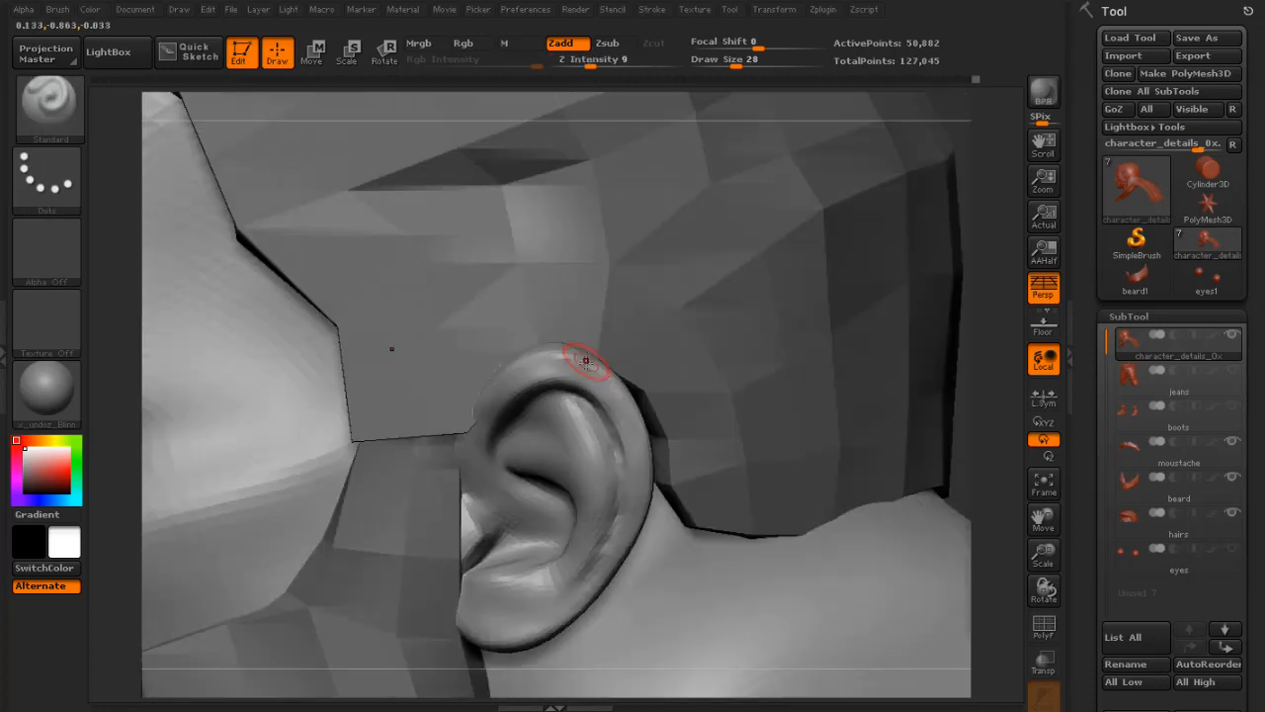
key(shift)
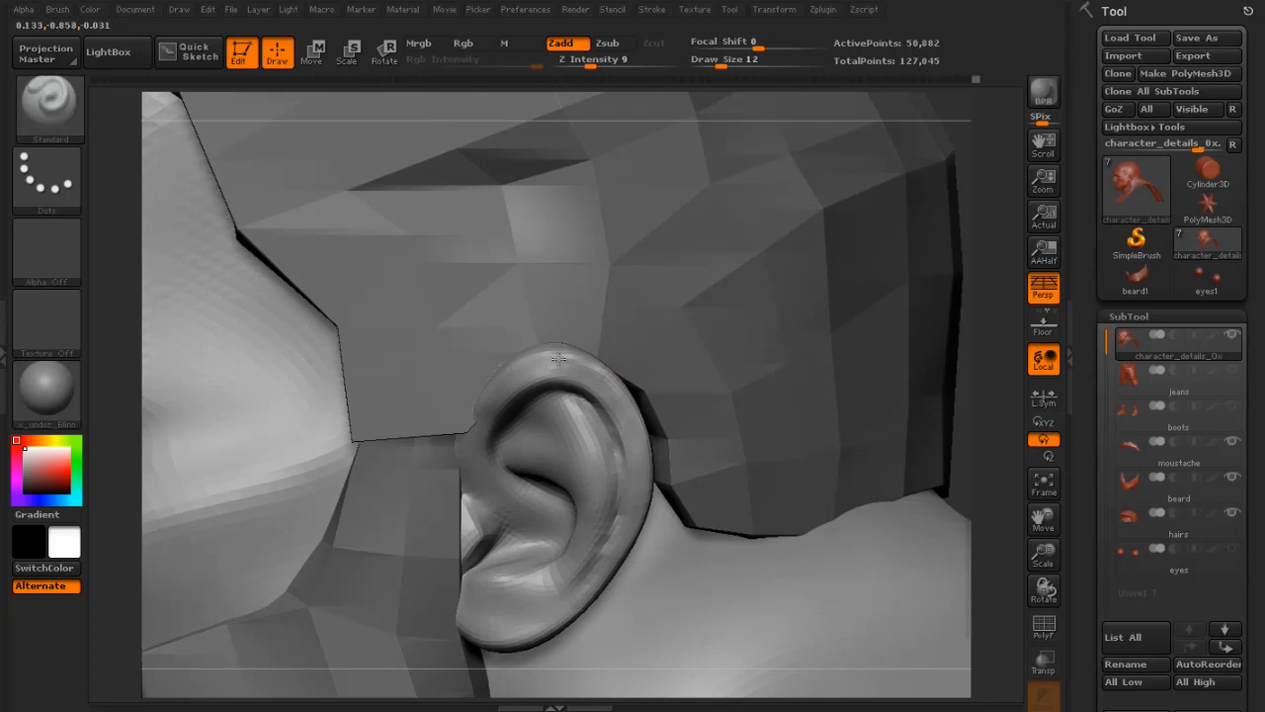
key(shift)
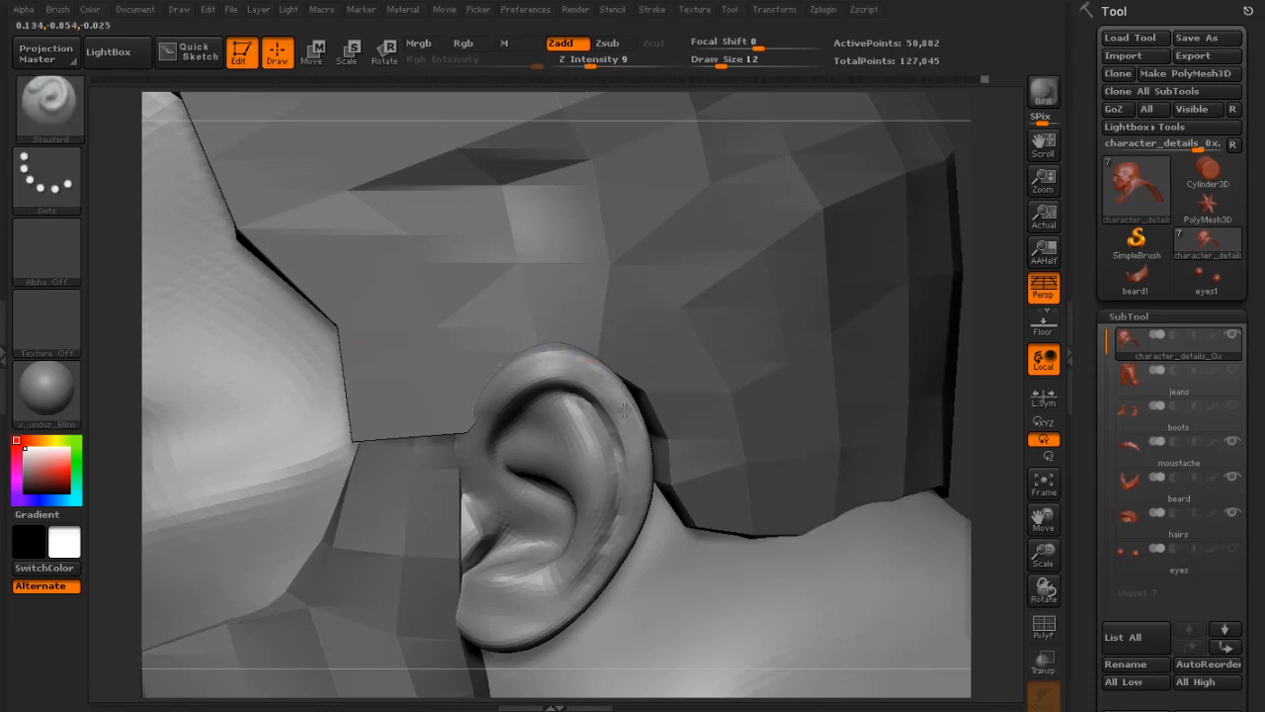
- Smooth the outer rim of the ear at draw size 12, working from the side and from behind
key(shift)
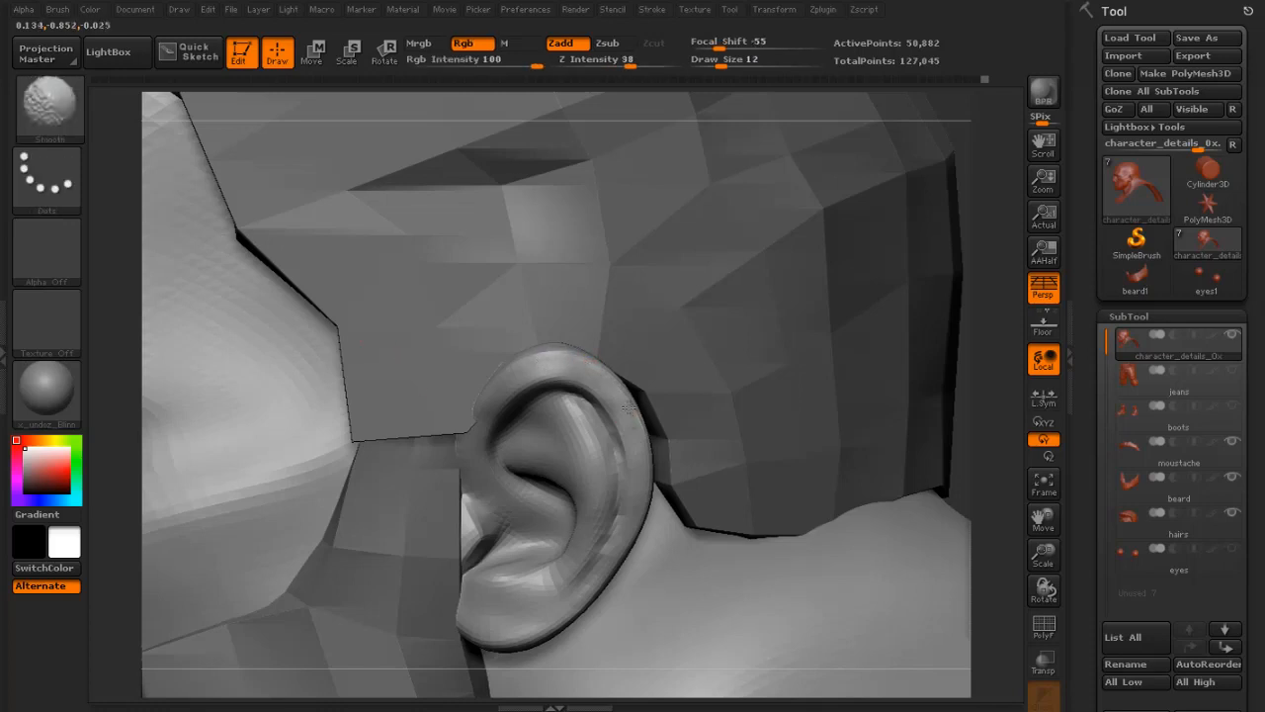
mouse_move(989, 438)
mouse_down()
mouse_move(931, 453)
mouse_move(607, 375)
mouse_up()
key(shift)
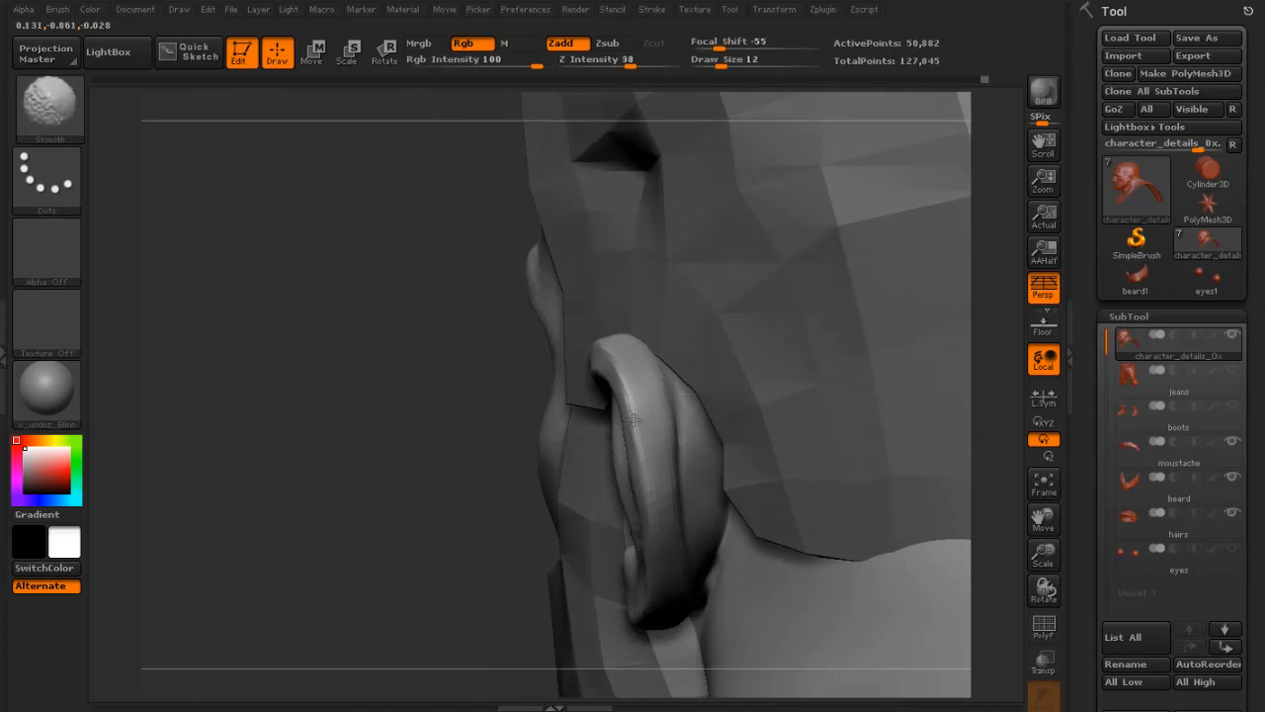
mouse_move(485, 457)
mouse_down()
mouse_move(410, 475)
mouse_move(870, 410)
mouse_move(712, 427)
mouse_up()
key(shift)
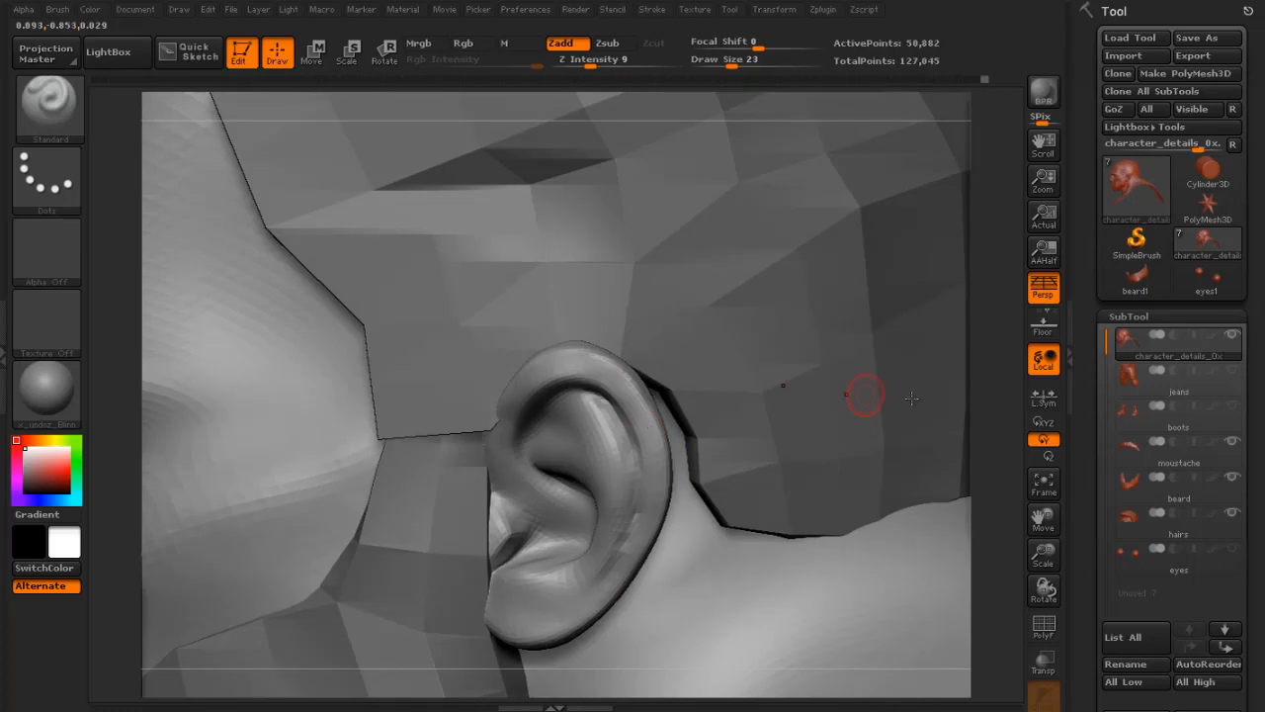
- Smooth the top and back edge of the other ear at draw sizes 12 and 23
drag(1030, 411, 718, 341)
key(f)
drag(932, 347, 869, 450)
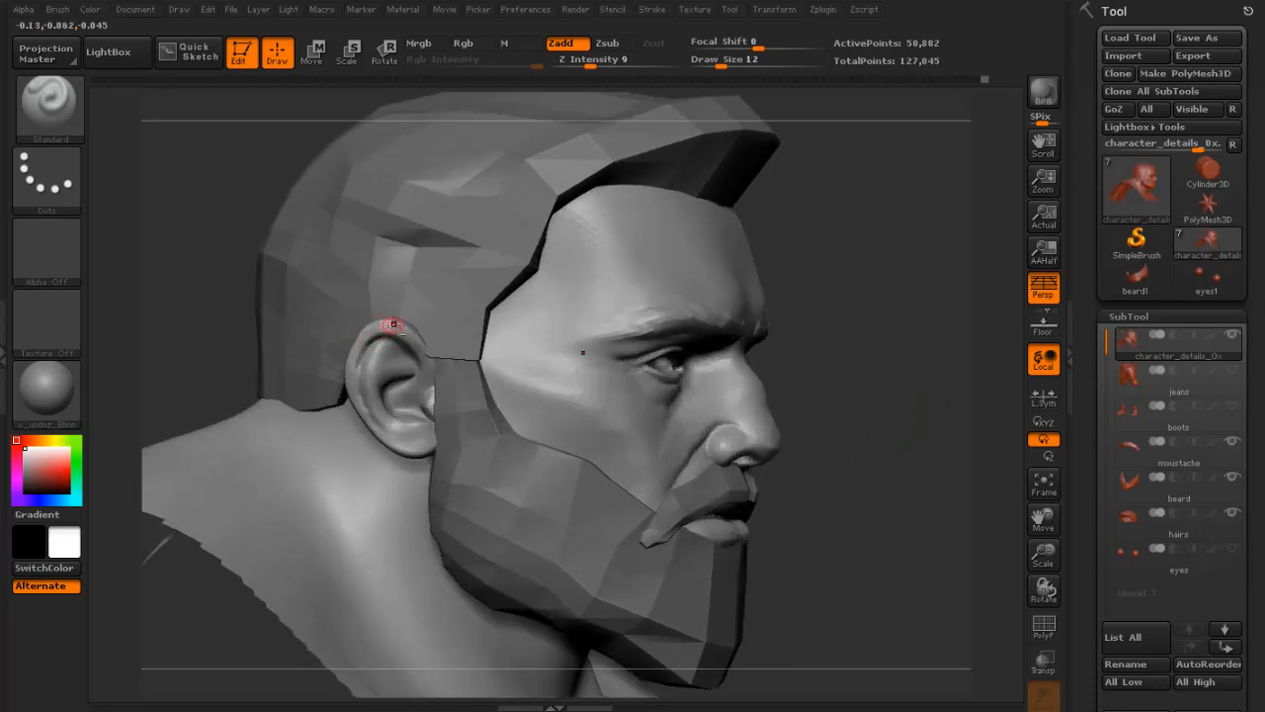
key(shift)
key(shift)
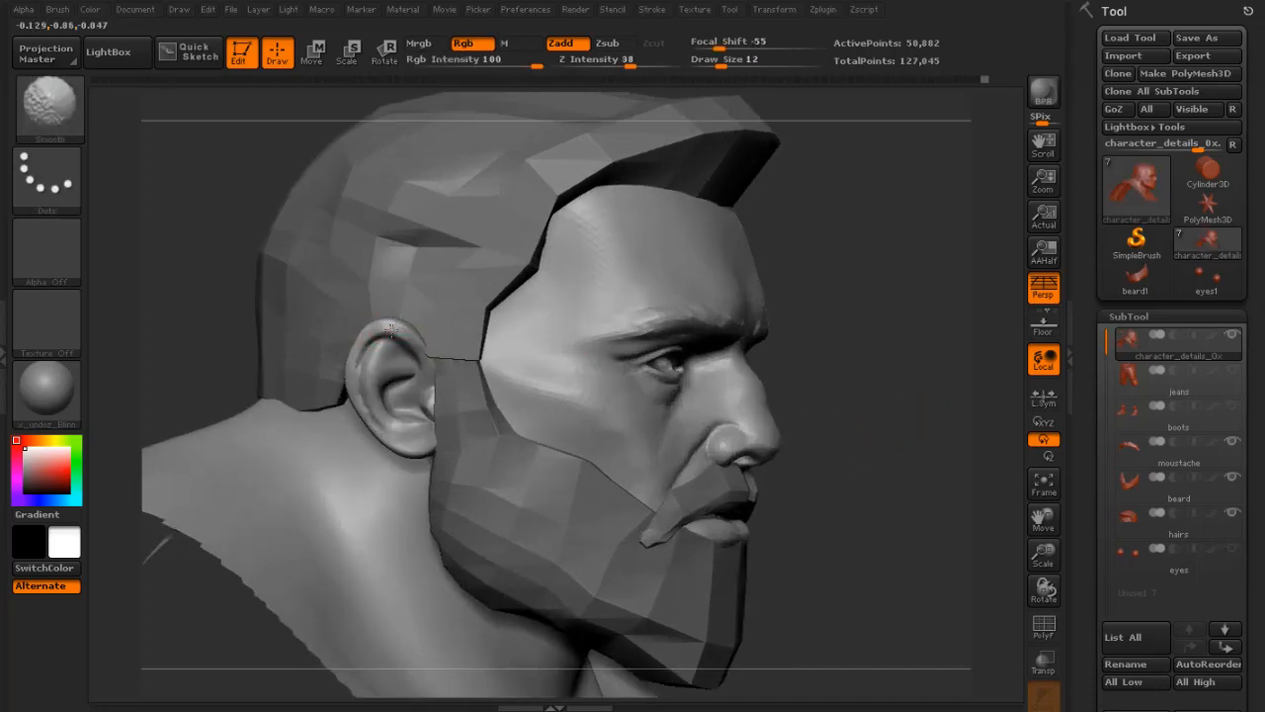
key(shift)
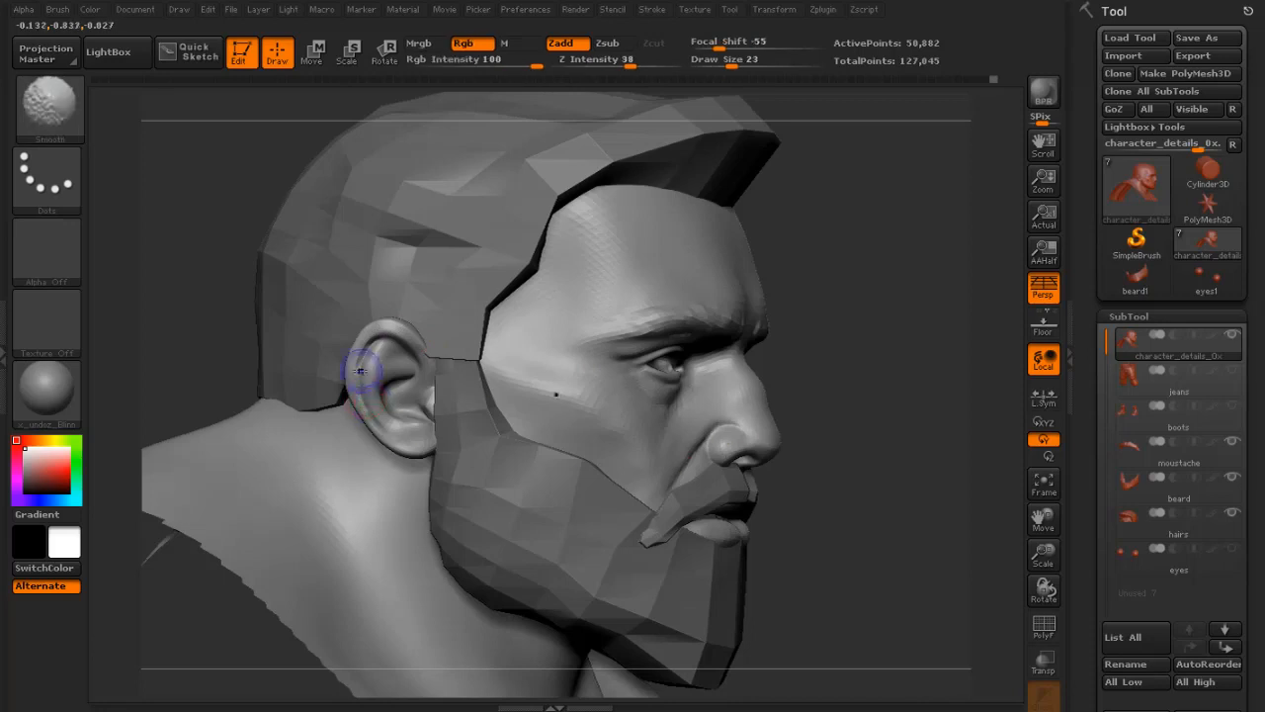
shift+drag(373, 406, 399, 440)
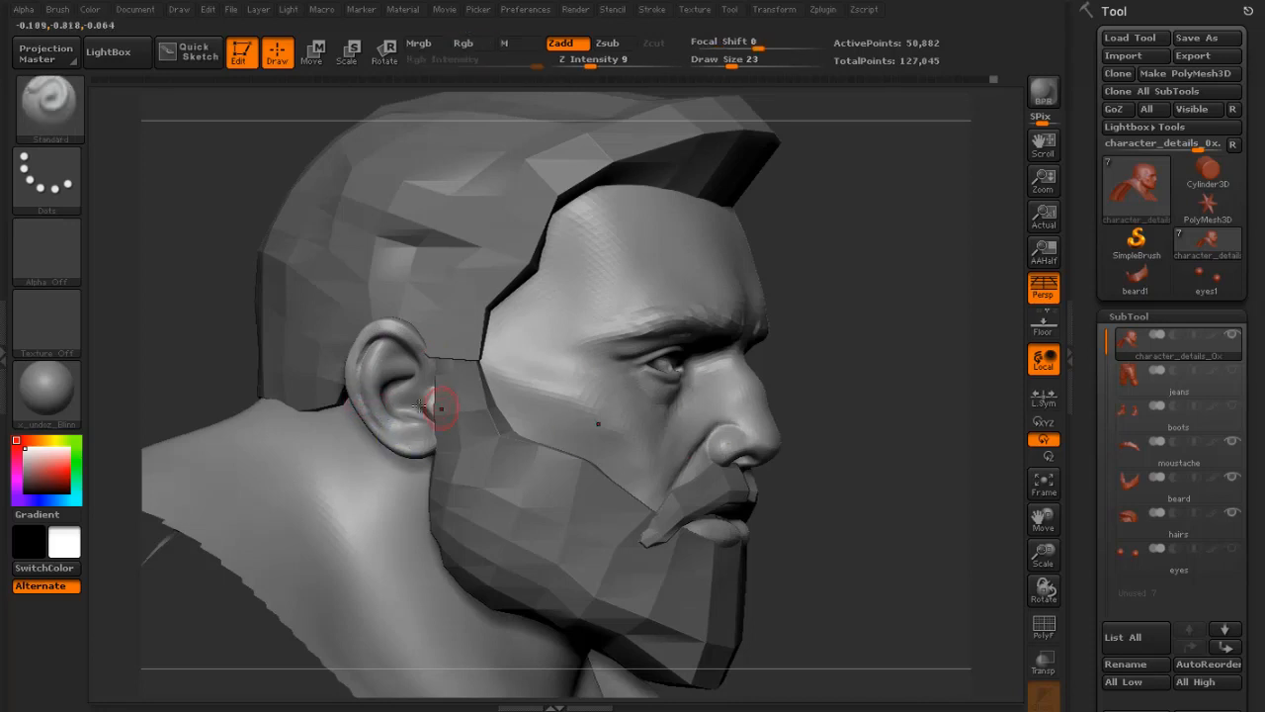
- Tighten the ear's folds with the Pinch brush at Z Intensity 20 and draw sizes 18 and 20
key(b)
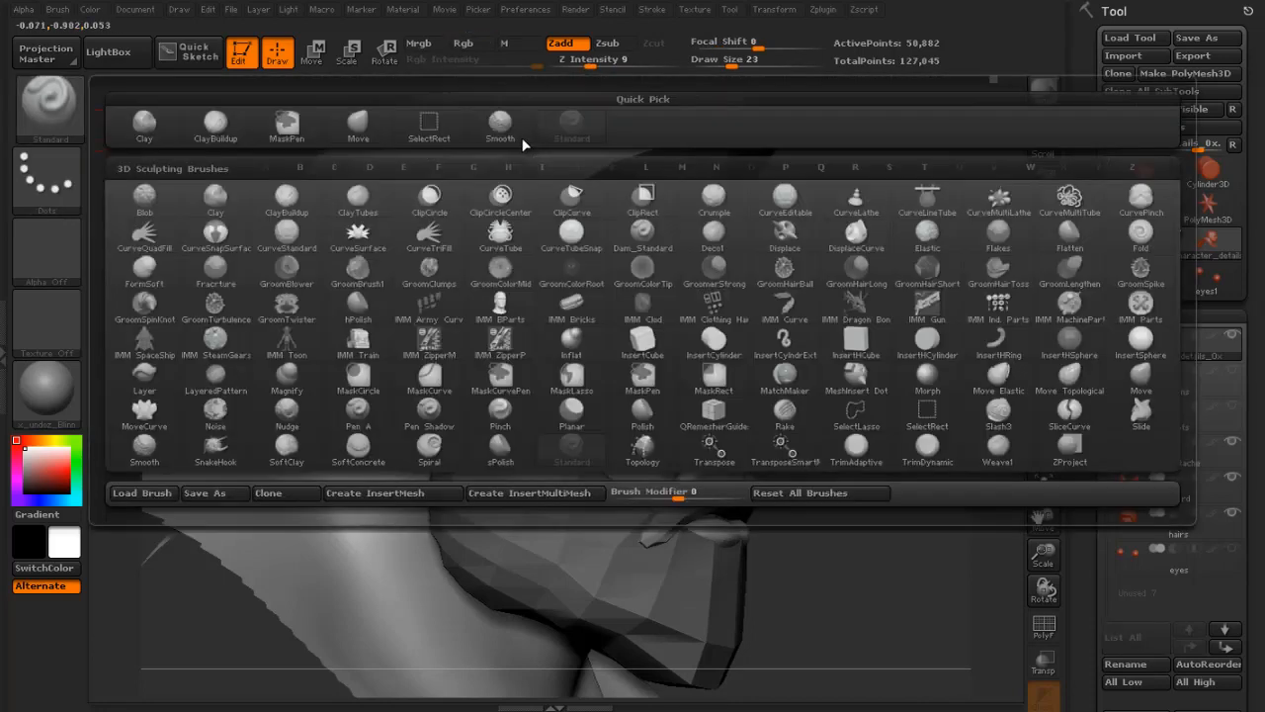
key(p)
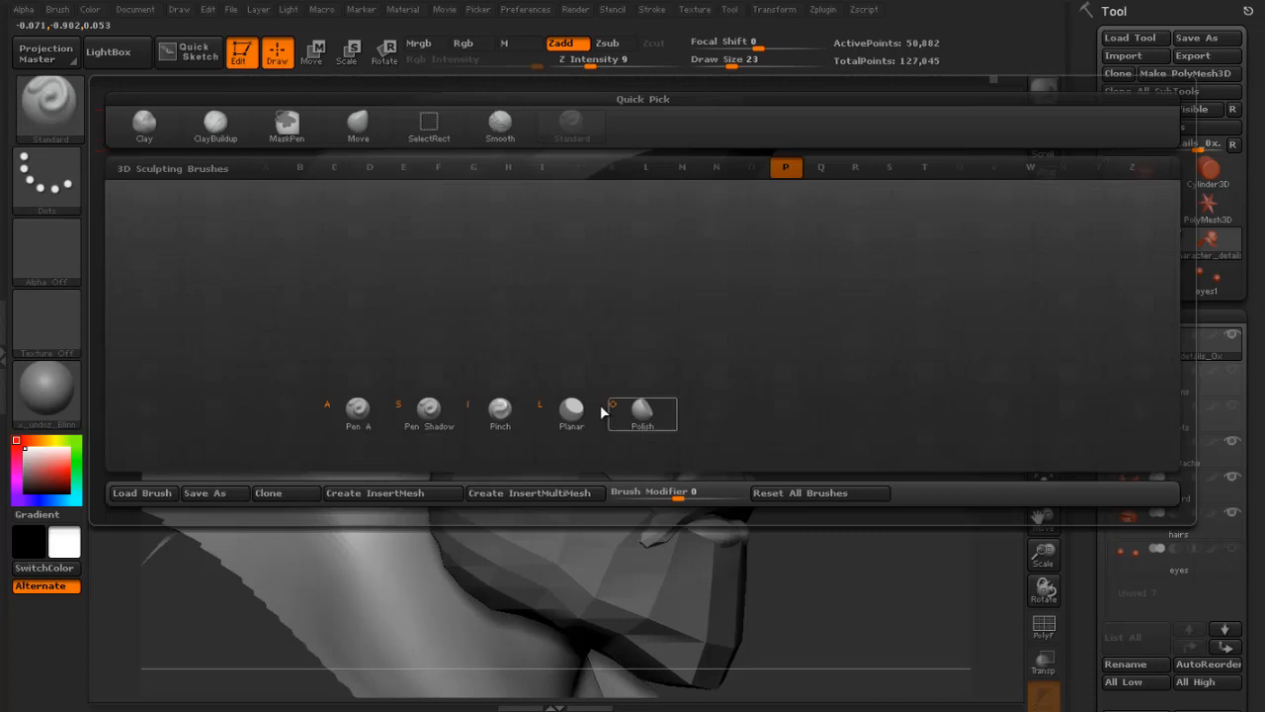
click(511, 419)
alt+drag(853, 327, 853, 425)
key(bracketleft)
key(bracketright)
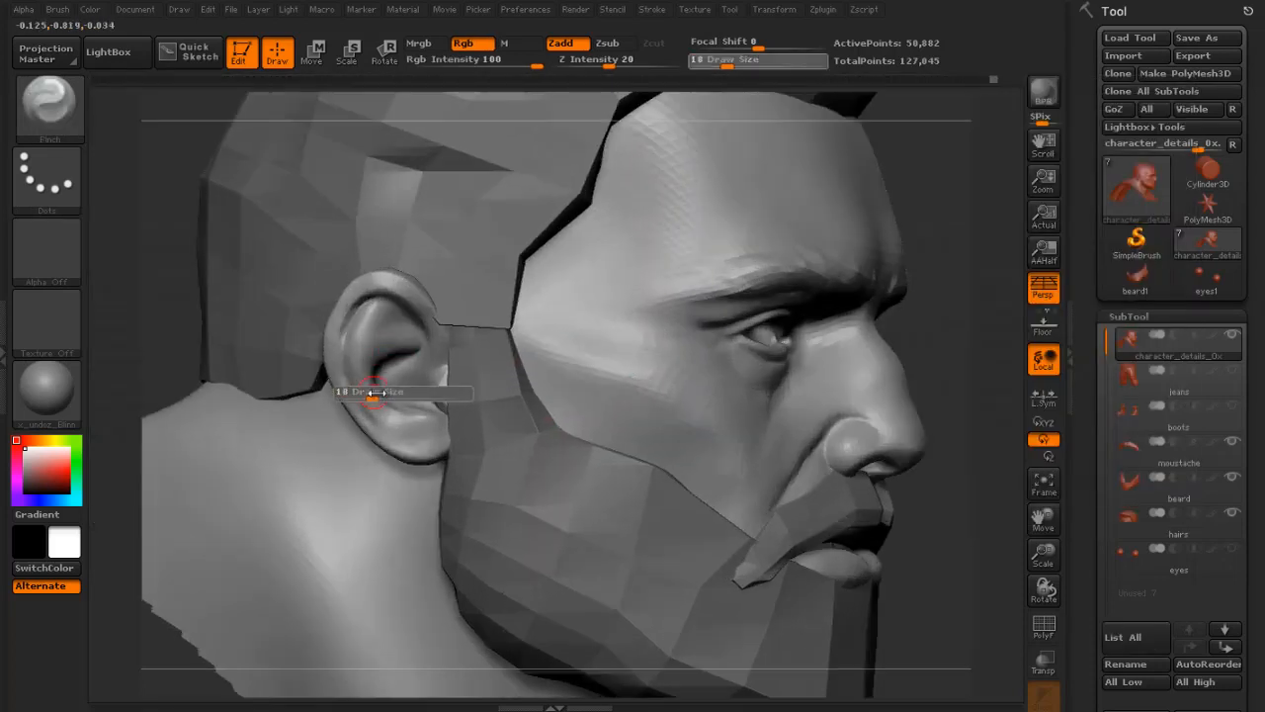
mouse_move(145, 373)
mouse_down()
mouse_move(395, 367)
mouse_move(382, 382)
mouse_move(382, 358)
mouse_up()
key(bracketleft)
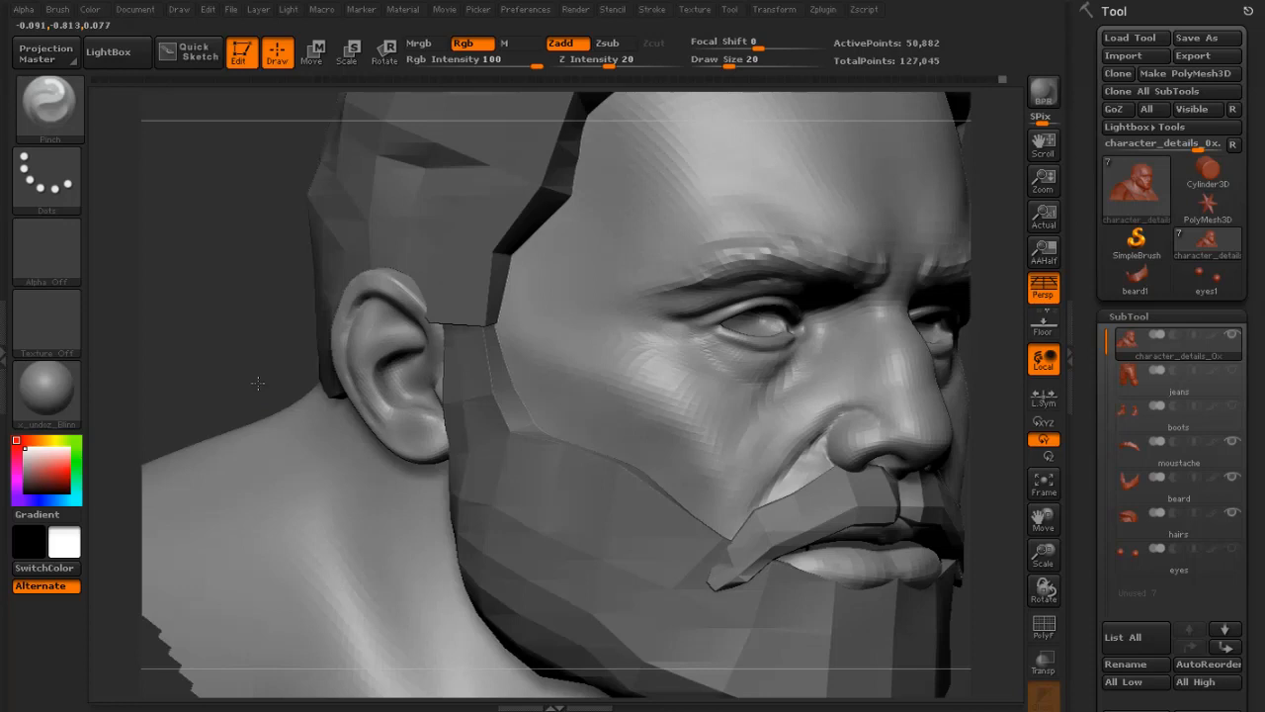
- Refine the lower inner ear with the Pinch brush at draw size 16 and smooth the strokes
drag(257, 382, 424, 418)
key(bracketleft)
key(shift)
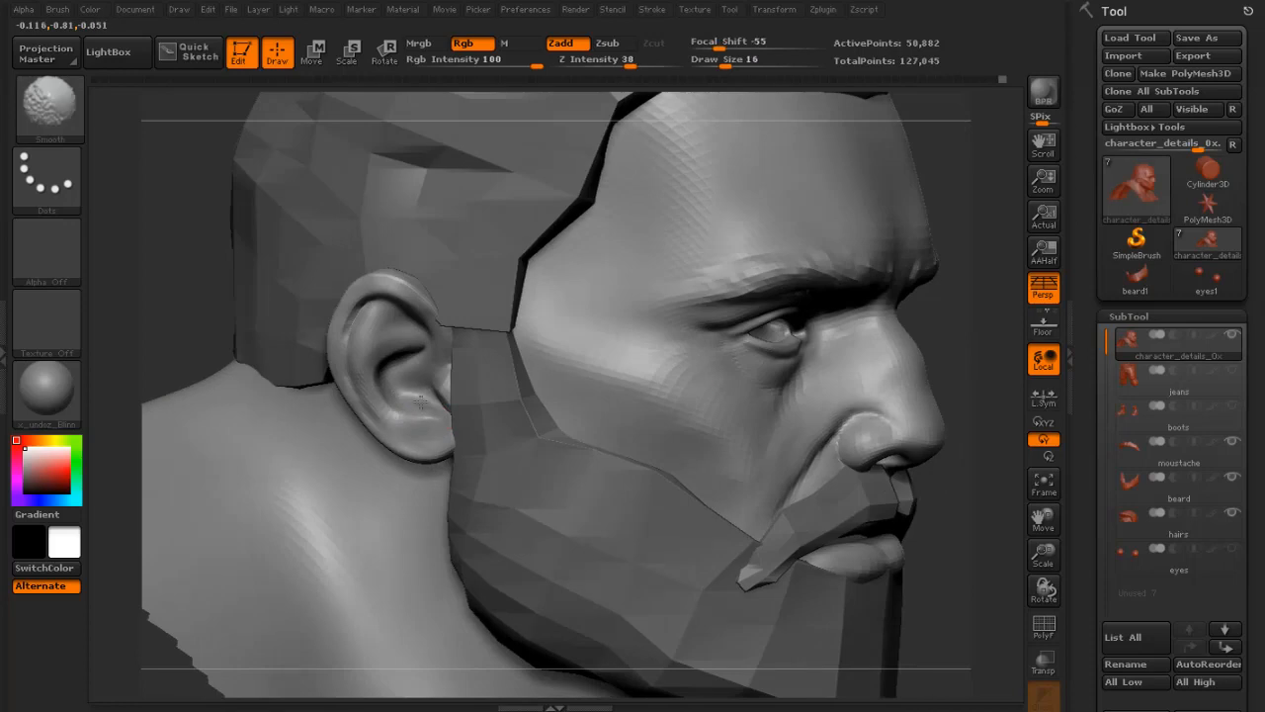
mouse_move(175, 424)
mouse_down()
mouse_move(238, 324)
mouse_move(262, 364)
mouse_up()
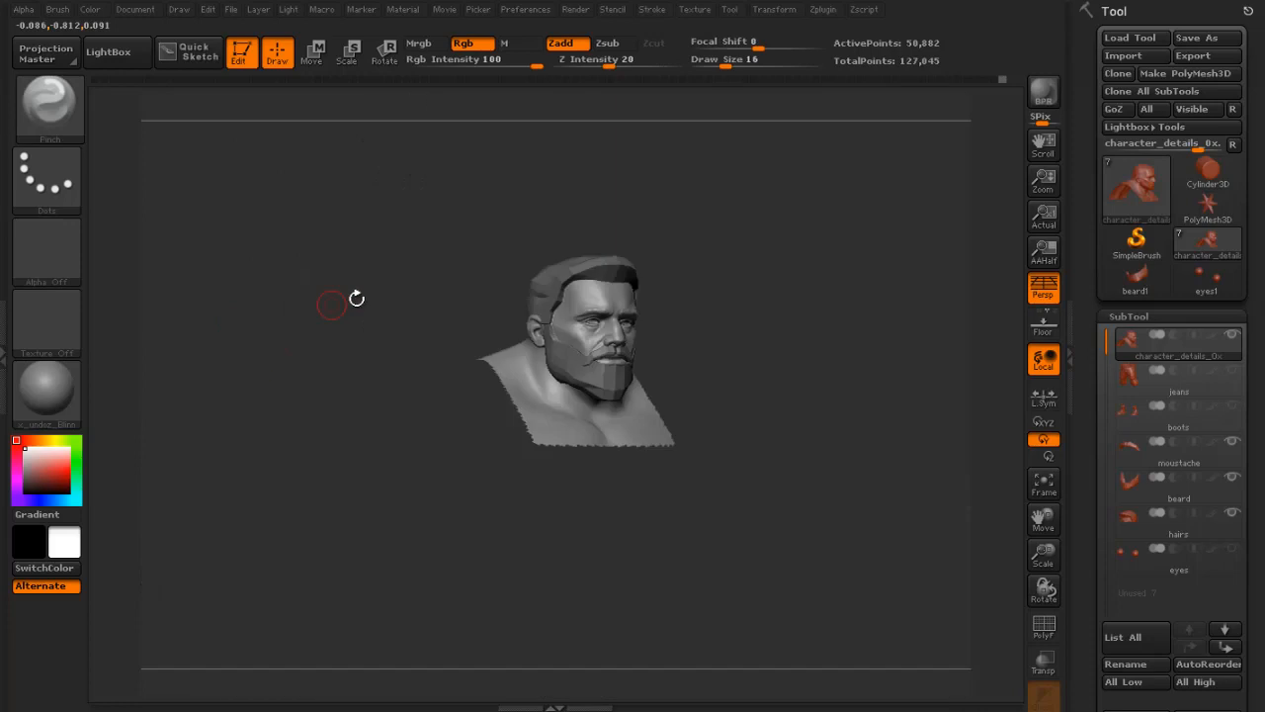
drag(357, 298, 429, 528)
mouse_move(749, 204)
mouse_down()
mouse_move(887, 217)
mouse_move(870, 214)
mouse_up()
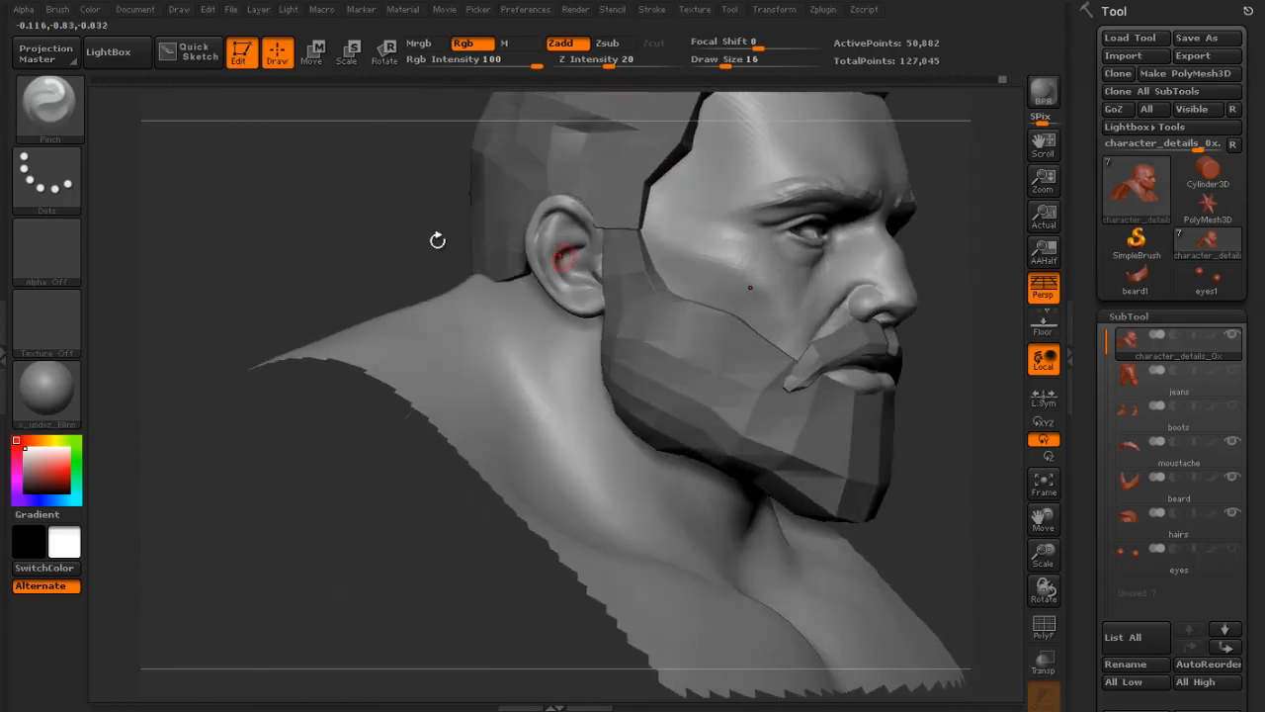
- Adjust the shape of the ear with the Move brush at draw size 34 and smooth the face at draw size 27
click(44, 125)
click(358, 126)
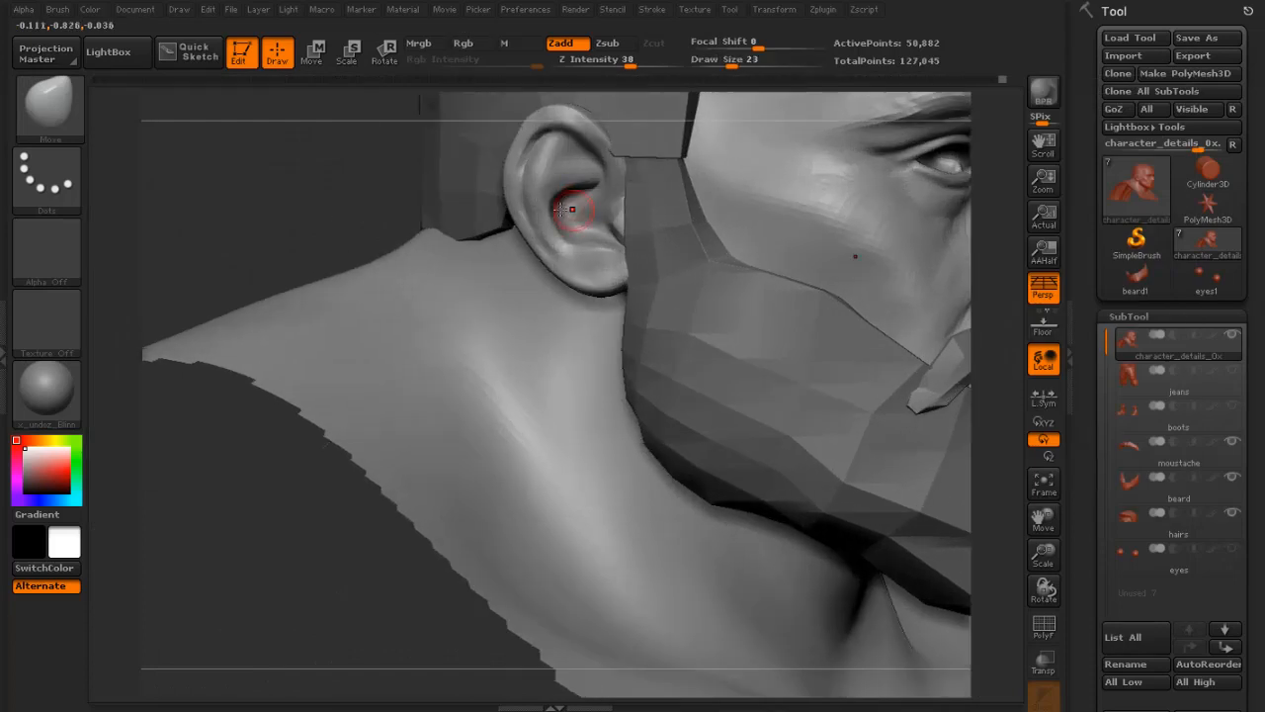
key(])
key(])
key([)
drag(316, 219, 331, 219)
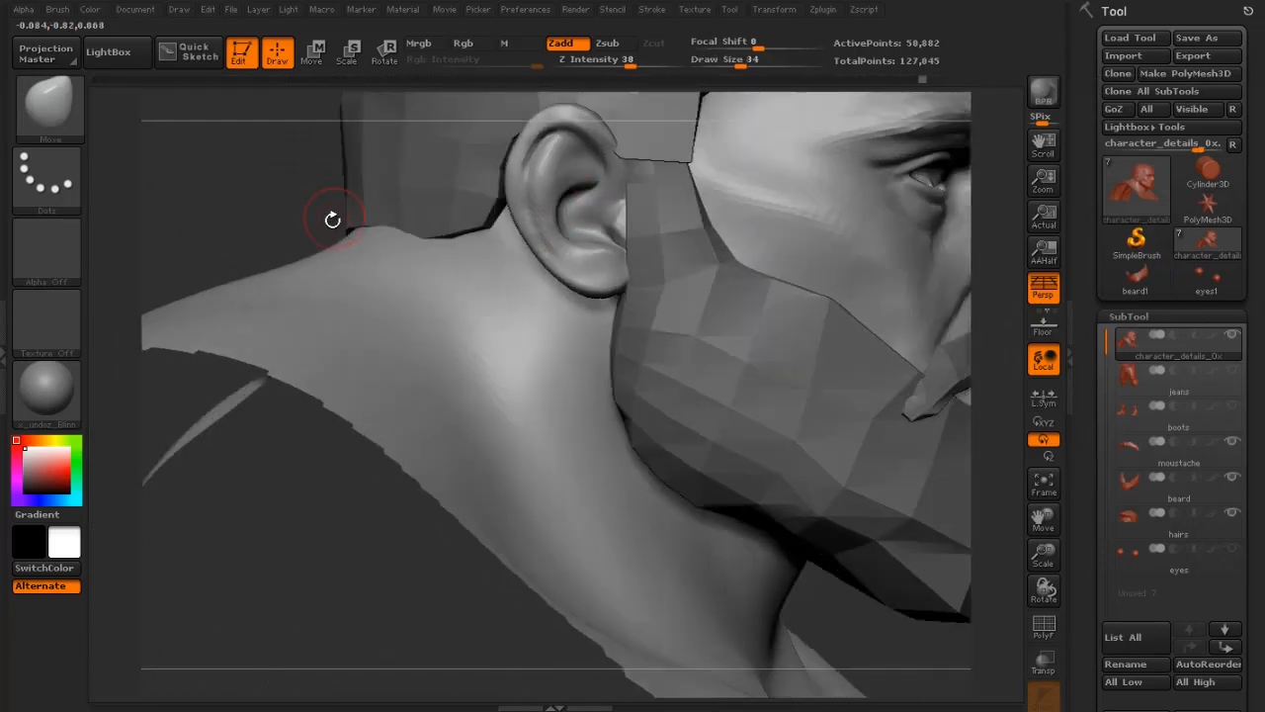
key(f)
mouse_move(398, 258)
mouse_down()
mouse_move(418, 254)
mouse_move(375, 253)
mouse_move(391, 309)
mouse_move(333, 306)
mouse_move(359, 303)
mouse_move(376, 368)
mouse_move(446, 333)
mouse_up()
key(])
key(shift)
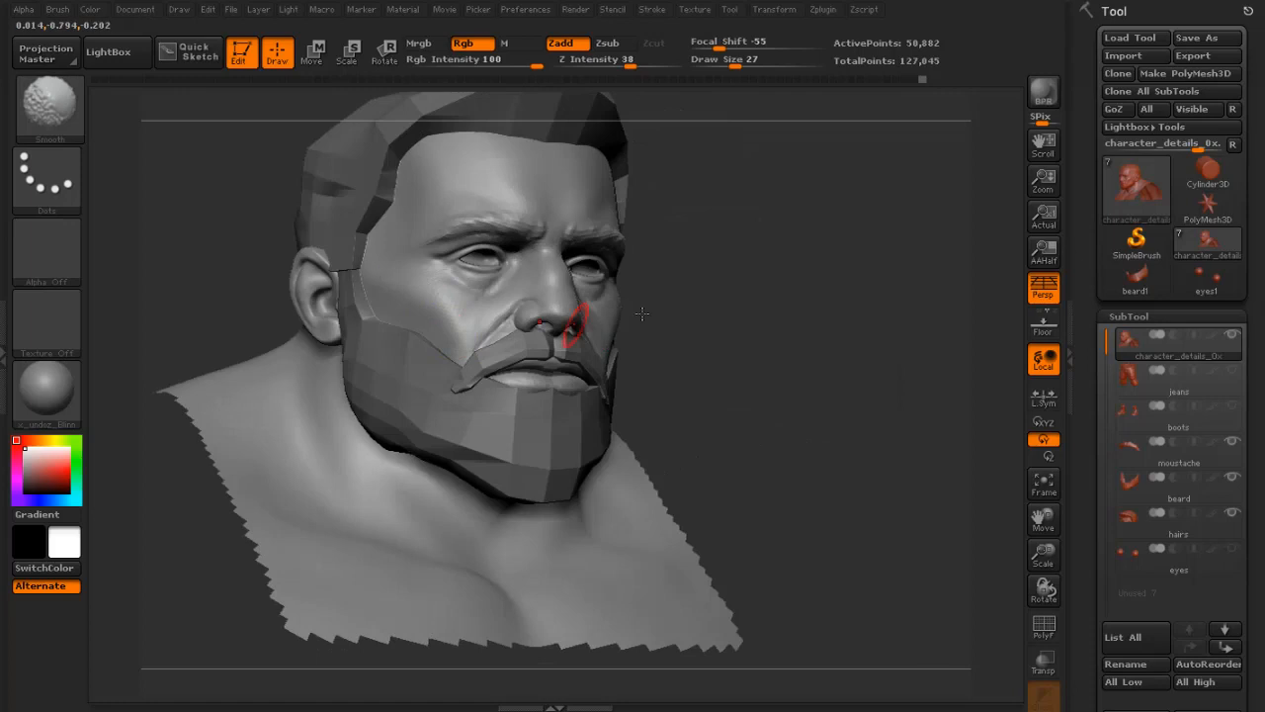
- Build up the area in front of the ear with the Clay brush at Z Intensity 11 and draw size 30
mouse_move(641, 313)
mouse_down()
mouse_move(836, 328)
mouse_move(714, 282)
mouse_move(751, 316)
mouse_move(755, 279)
mouse_move(727, 292)
mouse_up()
click(67, 117)
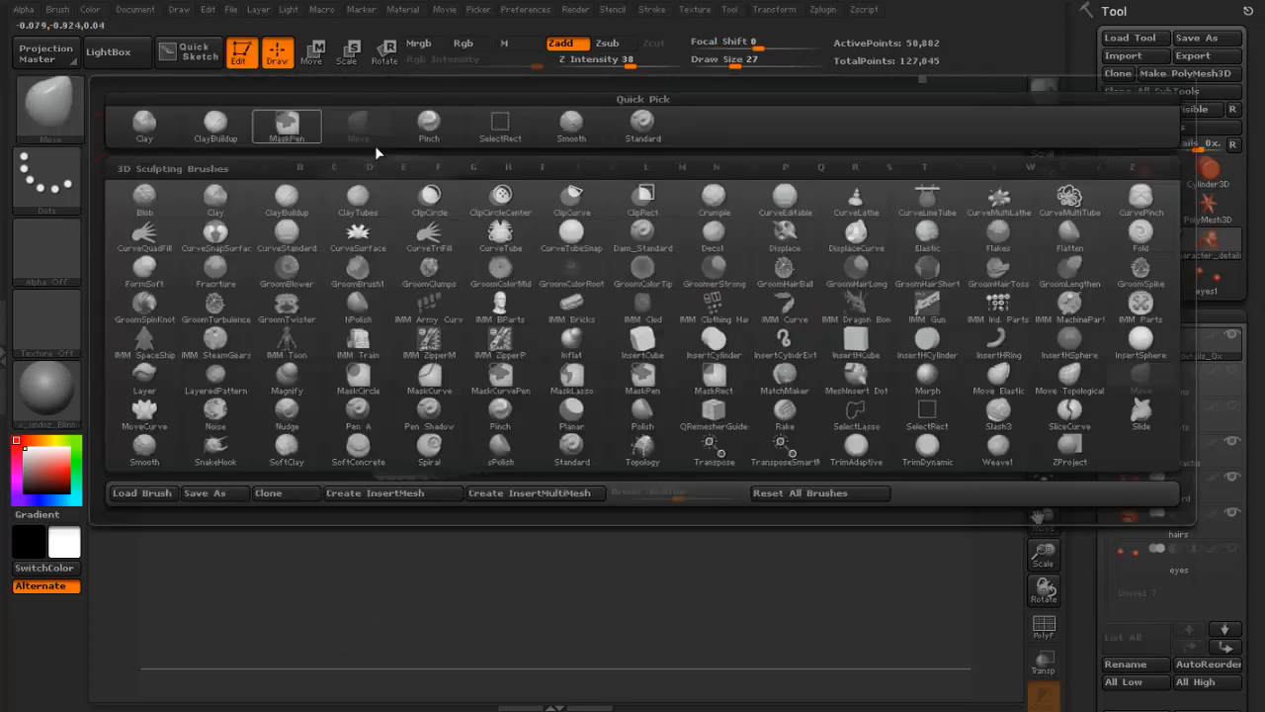
click(151, 139)
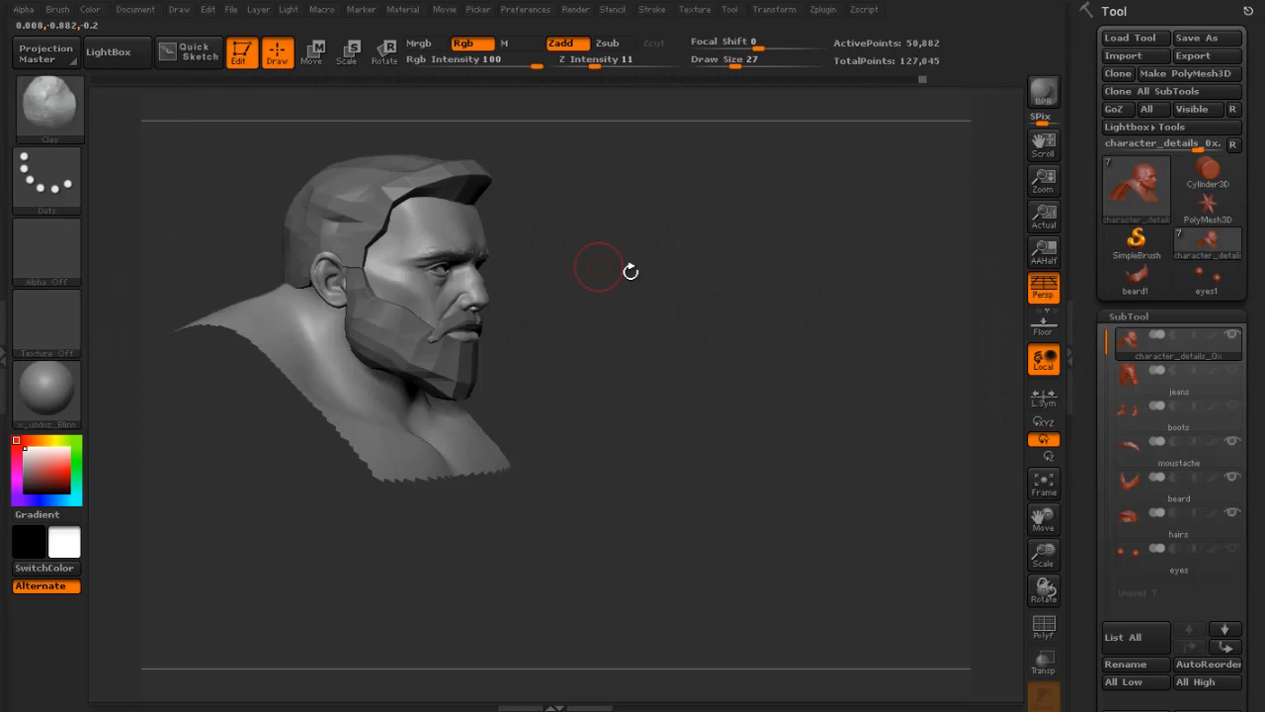
mouse_move(629, 271)
mouse_down()
mouse_move(664, 307)
mouse_move(664, 376)
mouse_up()
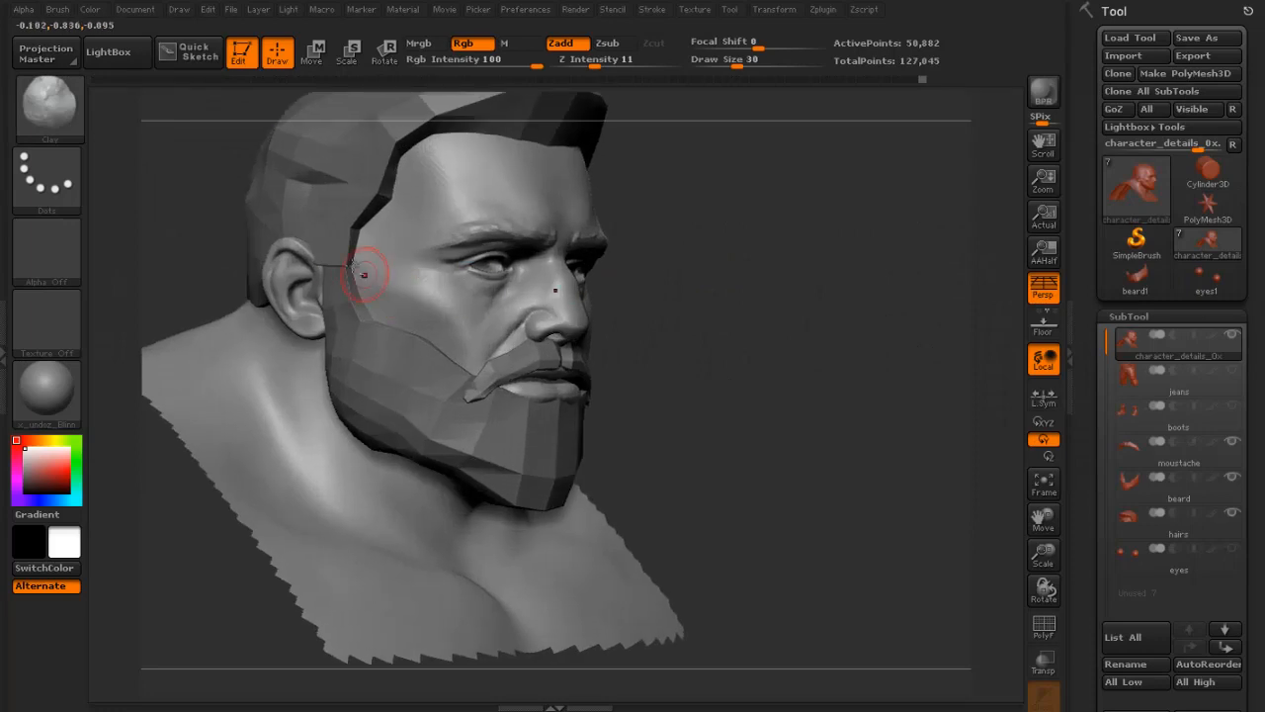
drag(680, 315, 464, 302)
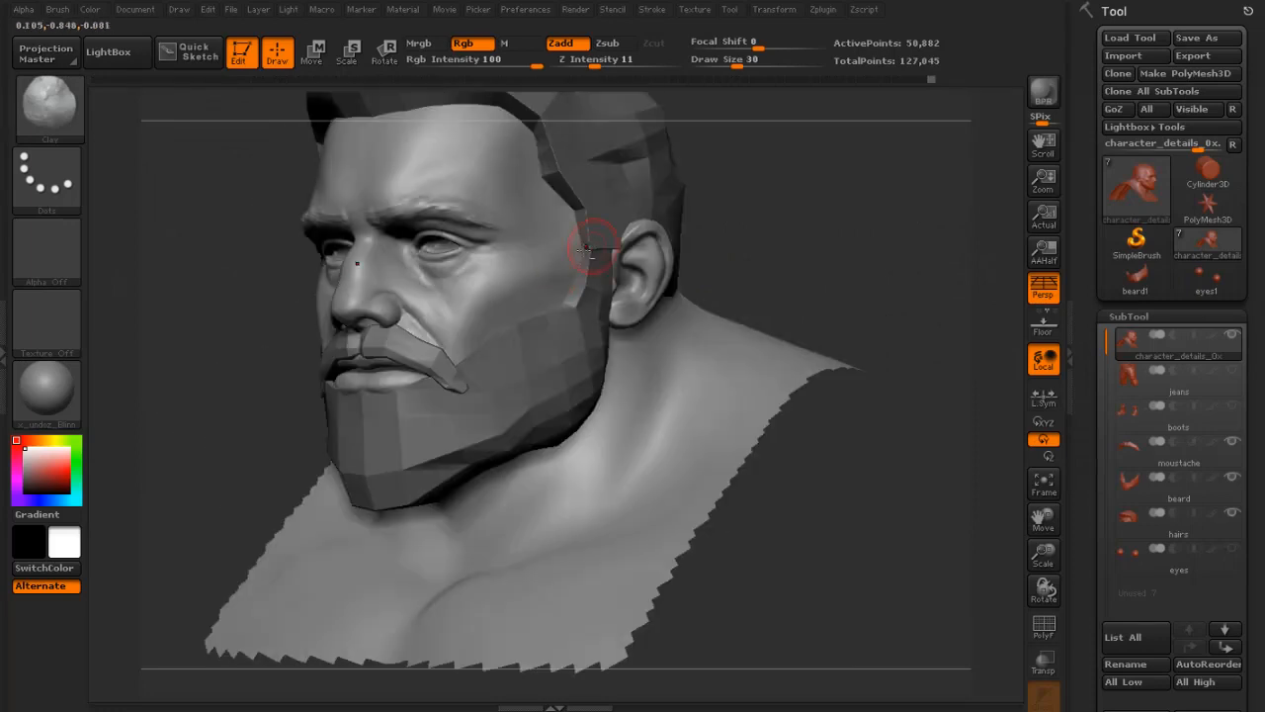
- Fill out the temples along the hairline with the Clay brush at draw size 42
key(s)
click(547, 251)
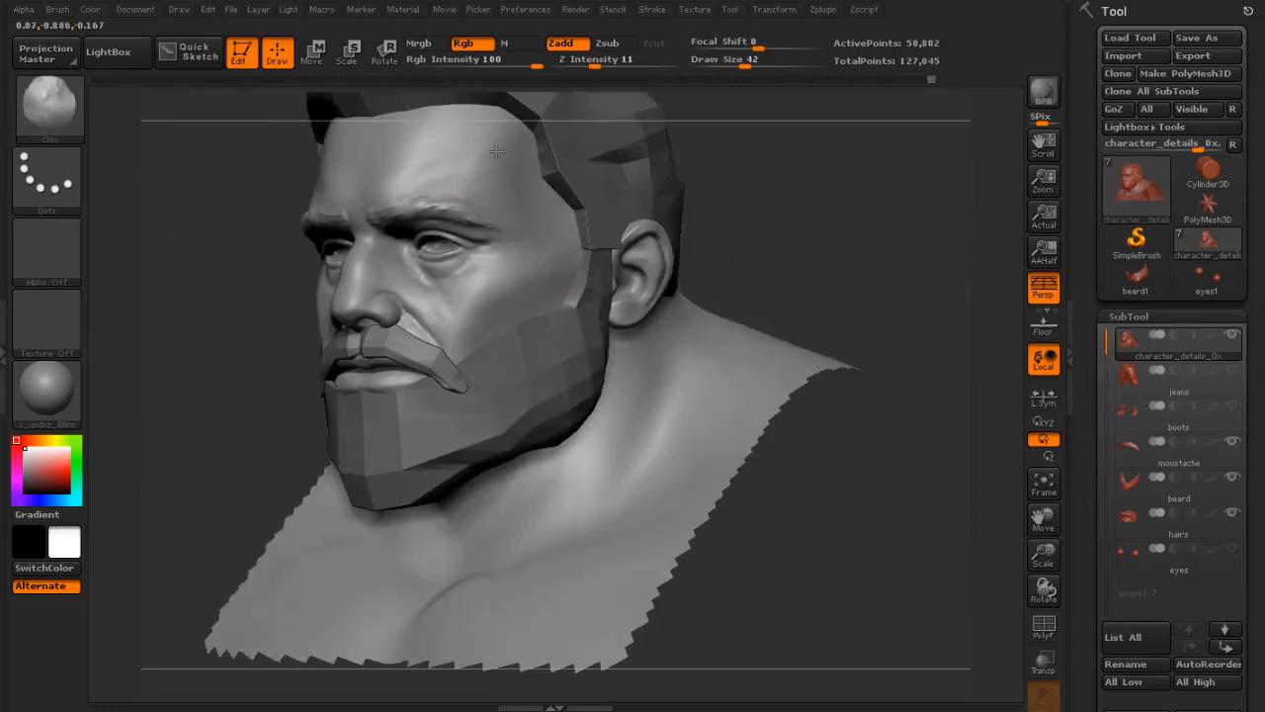
drag(737, 136, 523, 162)
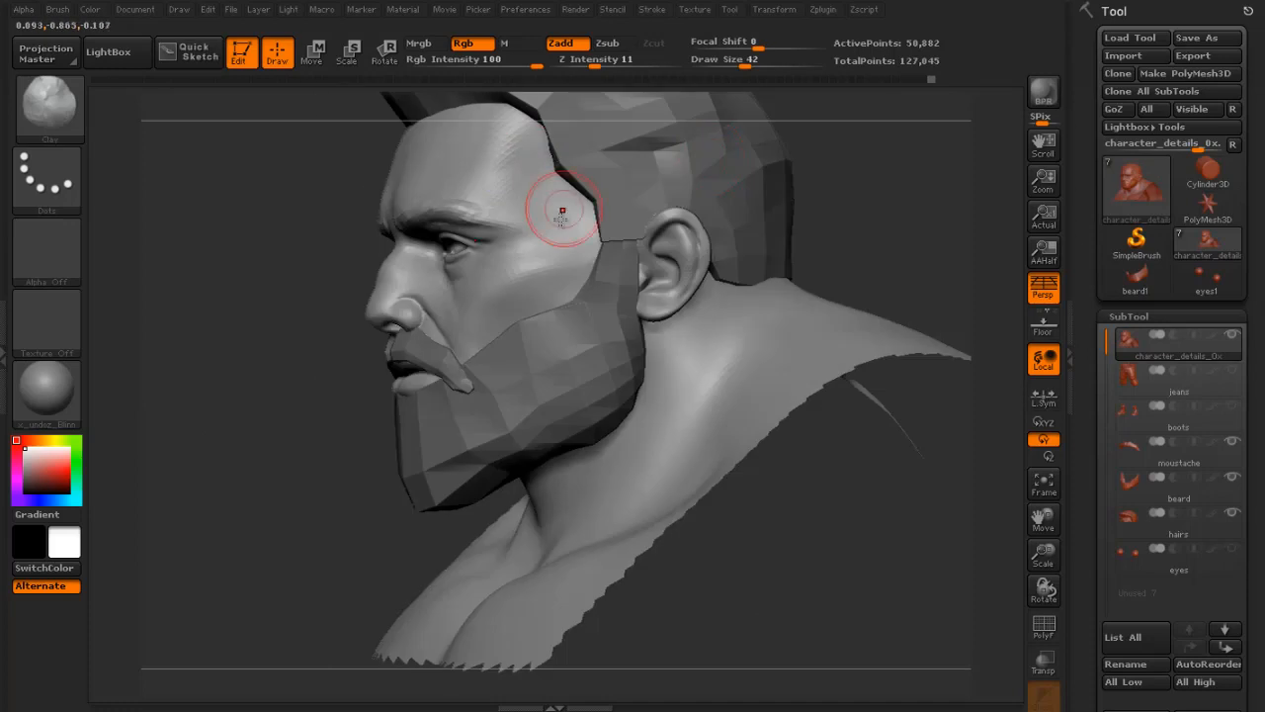
drag(588, 241, 596, 242)
drag(309, 237, 756, 243)
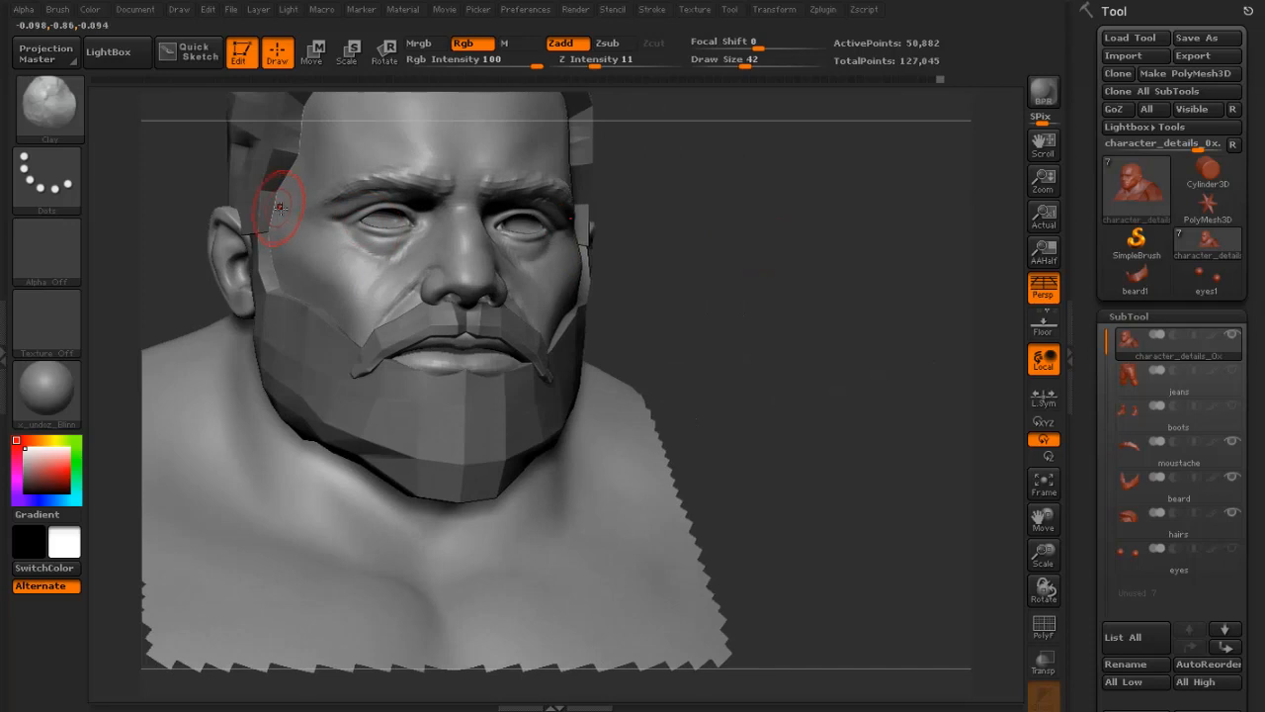
drag(791, 253, 801, 302)
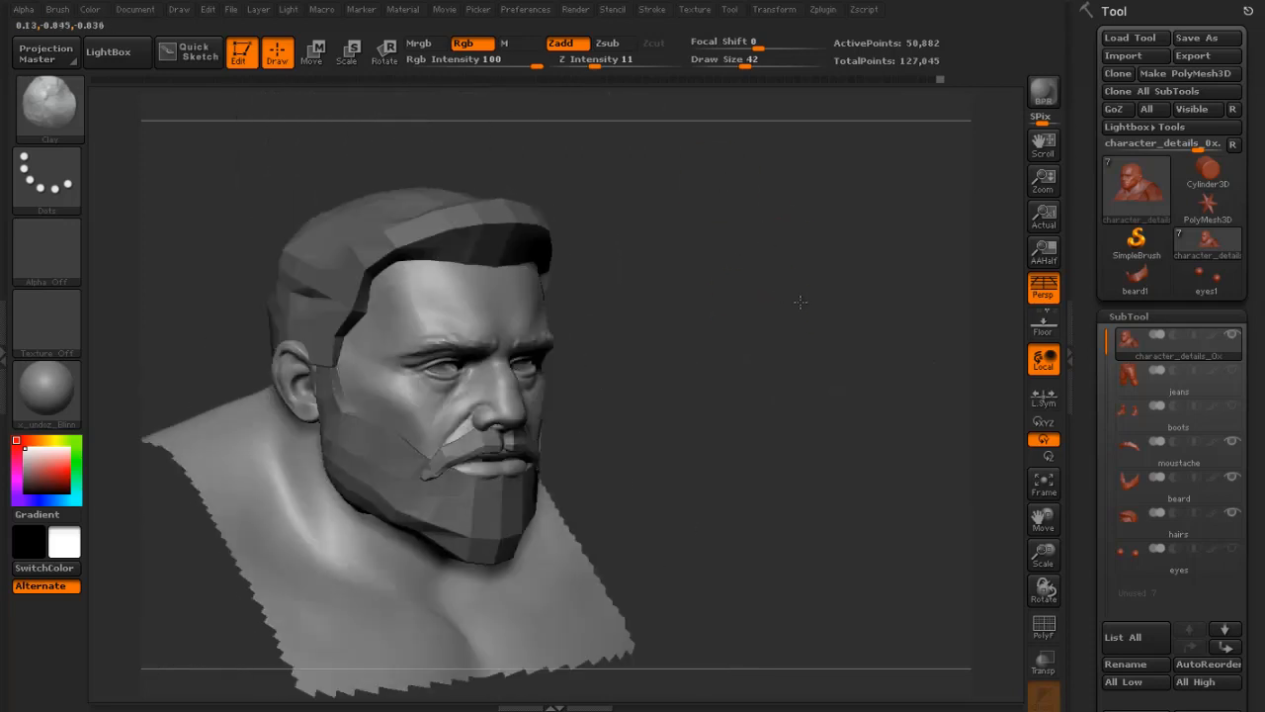
- Save the tool as a new file named character_details_0x0 in the character_movie_files folder
click(1205, 39)
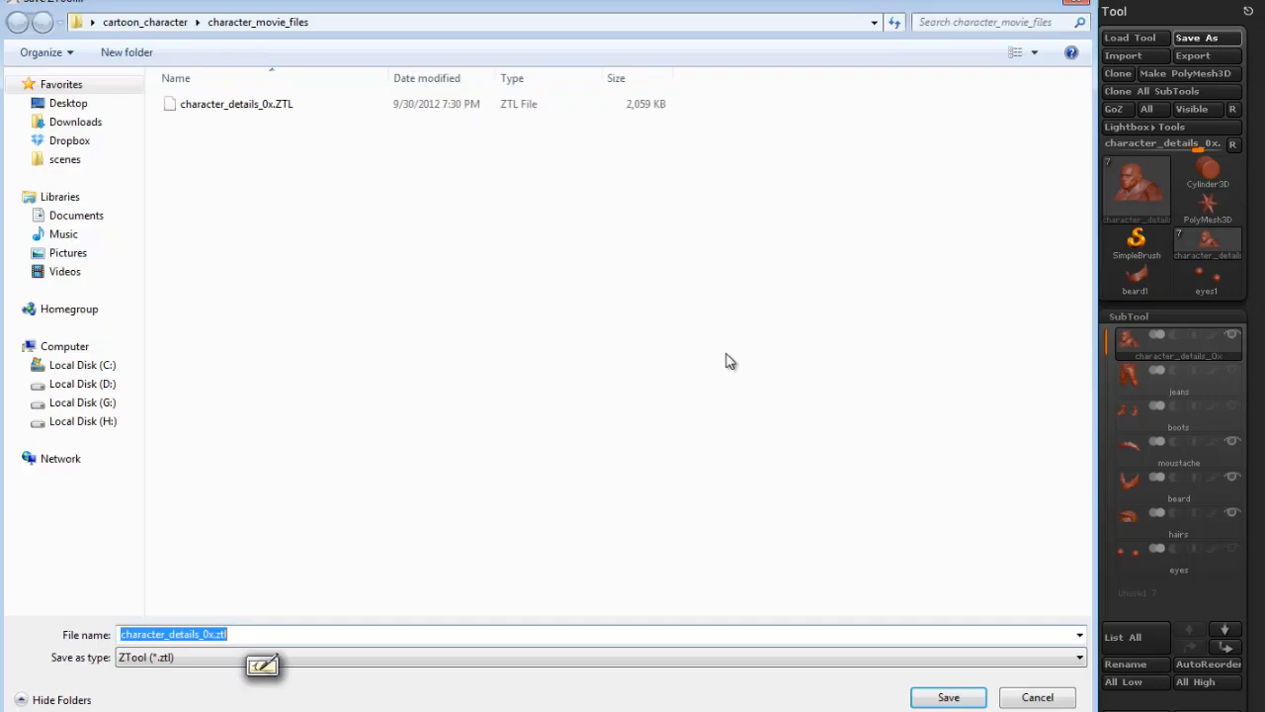
click(255, 634)
key(BackSpace)
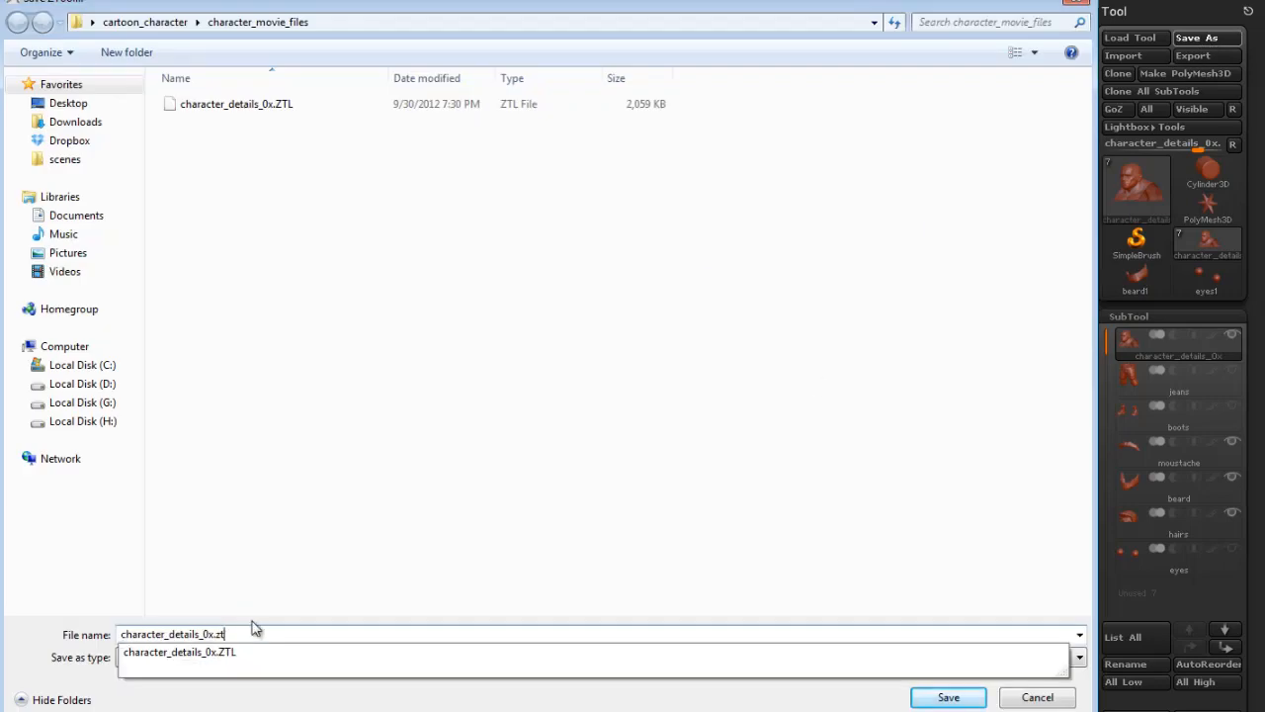
text(0)
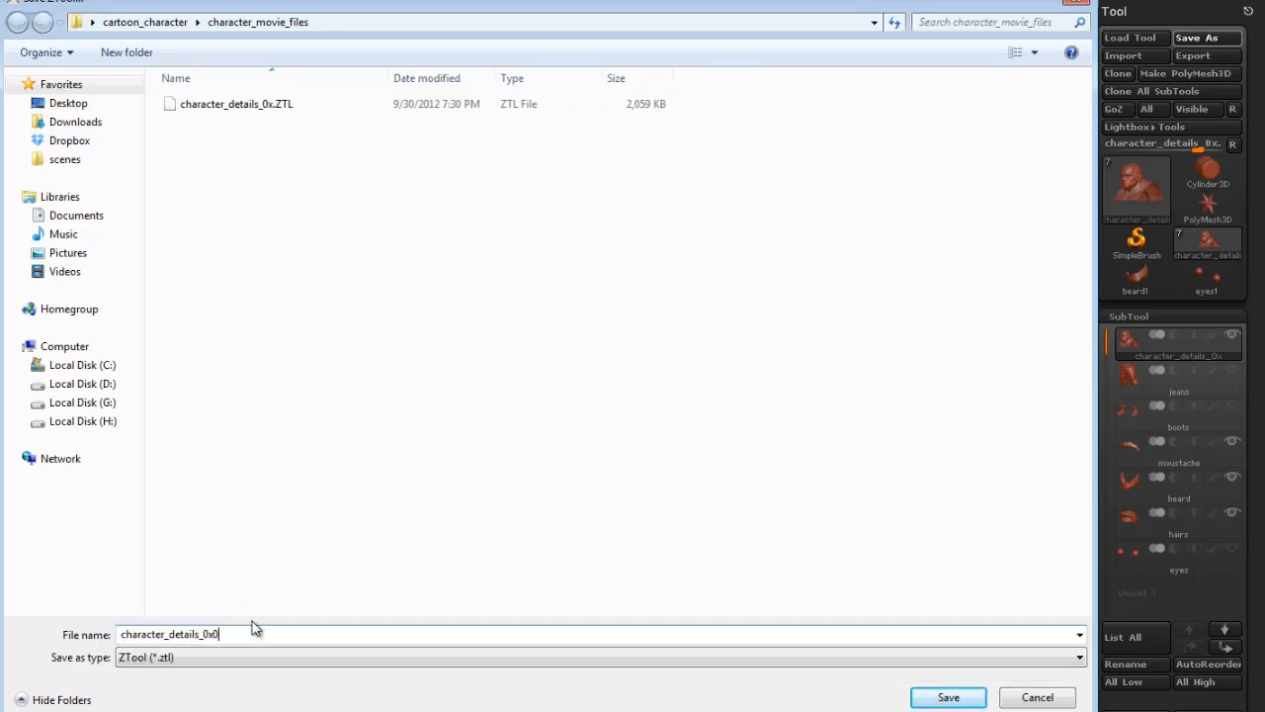
key(Return)
- Make the beard the active subtool and subdivide it twice
drag(730, 360, 938, 449)
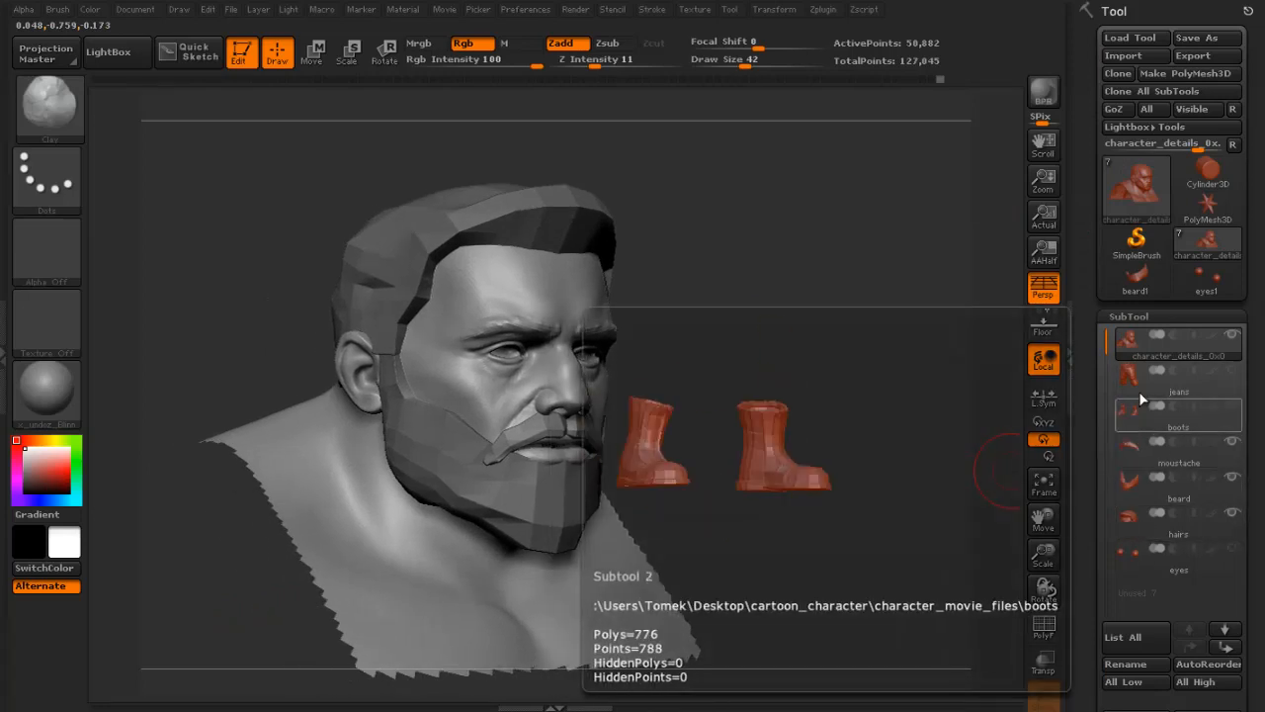
click(1137, 487)
shift+drag(878, 460, 774, 401)
key(ctrl+d)
key(ctrl+d)
- Adjust the beard's upper end in front of the ear with the Move brush at draw size 44
drag(780, 302, 948, 257)
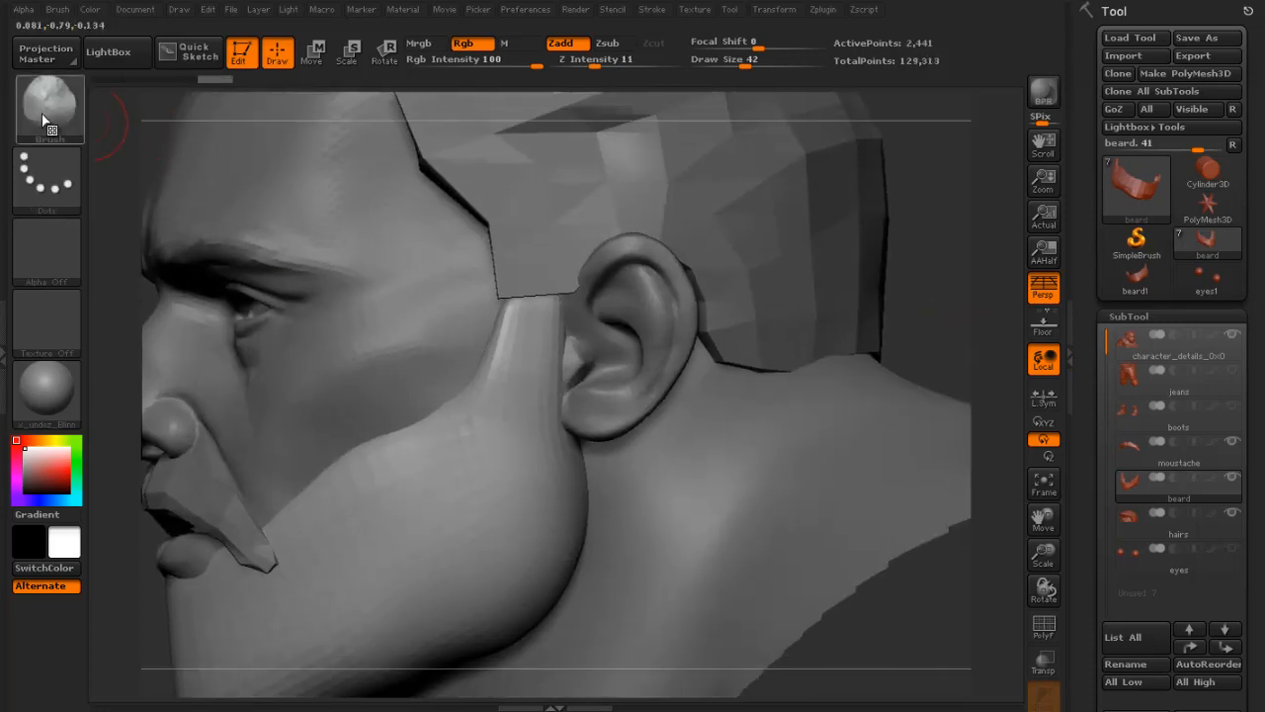
key(b)
click(356, 126)
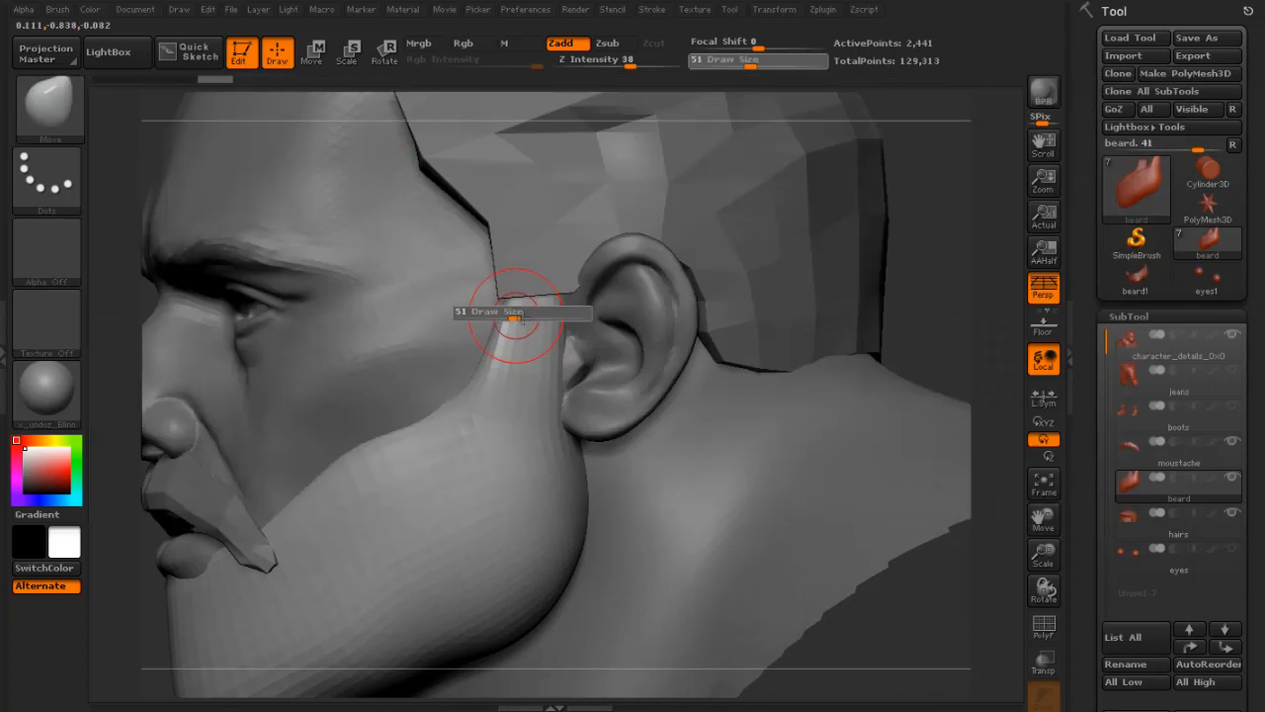
key(s)
click(560, 308)
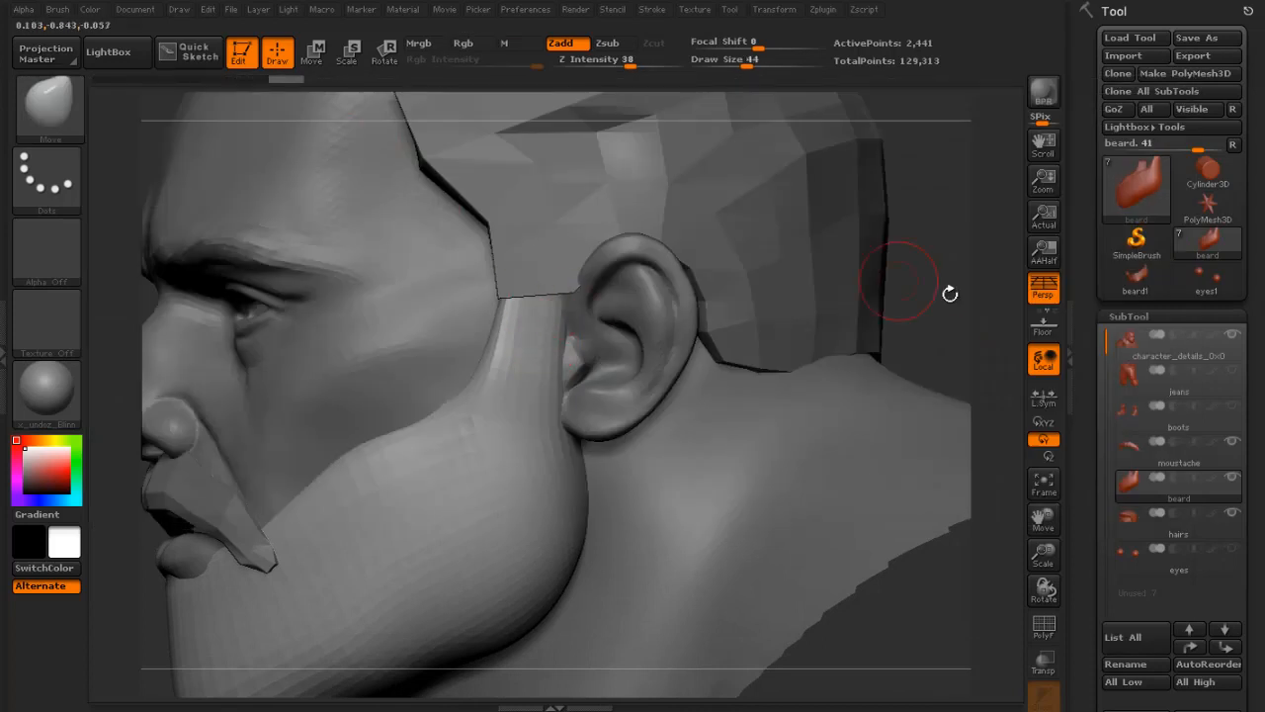
- Pull the top of the sideburn toward the hairline and ear with the Move brush at draw size 127
drag(948, 293, 914, 148)
key(s)
click(576, 299)
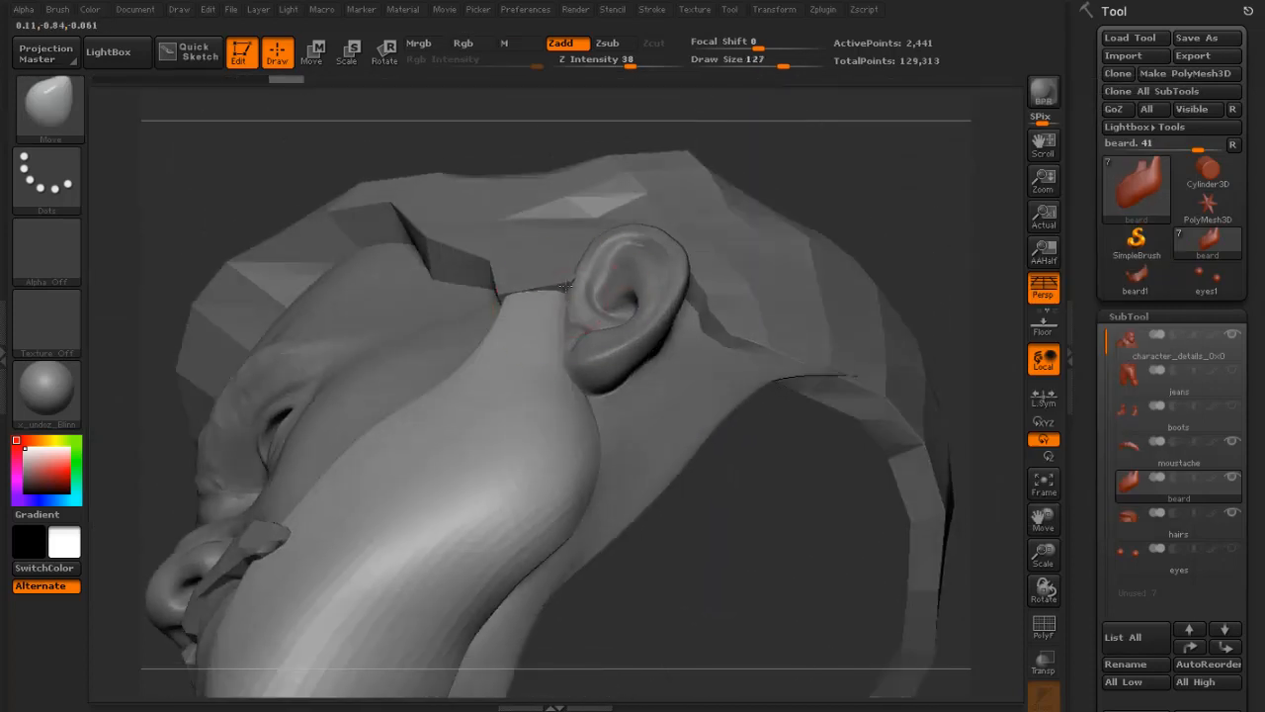
key(s)
click(579, 333)
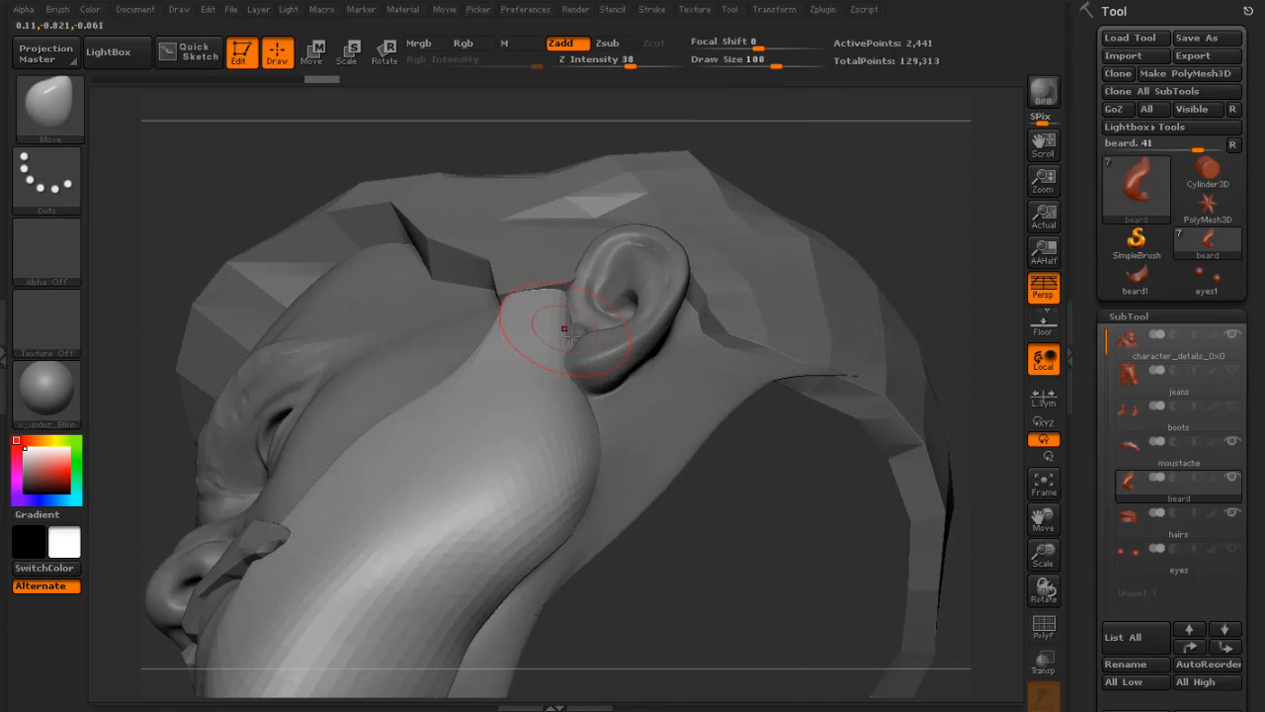
- Pull the beard's back edge below the ear into shape with the Move brush, using draw size 97
key(s)
click(549, 395)
mouse_move(571, 376)
mouse_down()
mouse_move(560, 371)
mouse_move(590, 423)
mouse_up()
drag(904, 215, 551, 438)
key(s)
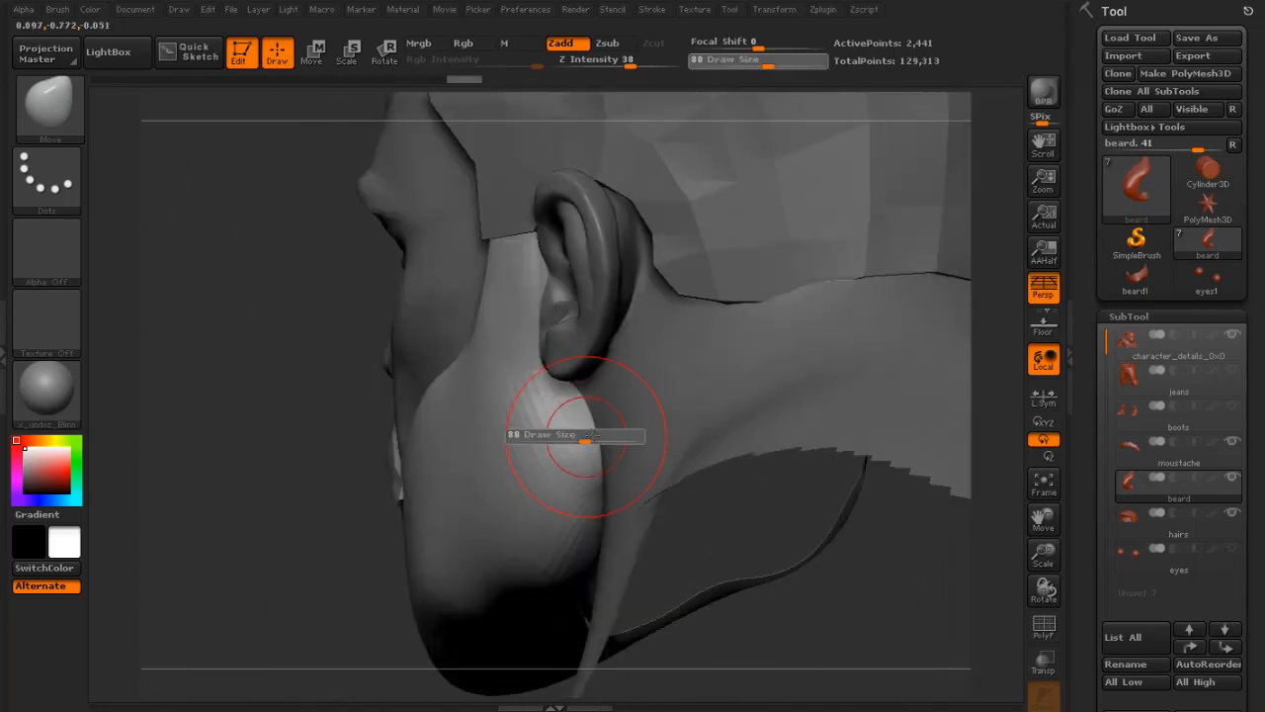
click(568, 438)
drag(358, 466, 425, 405)
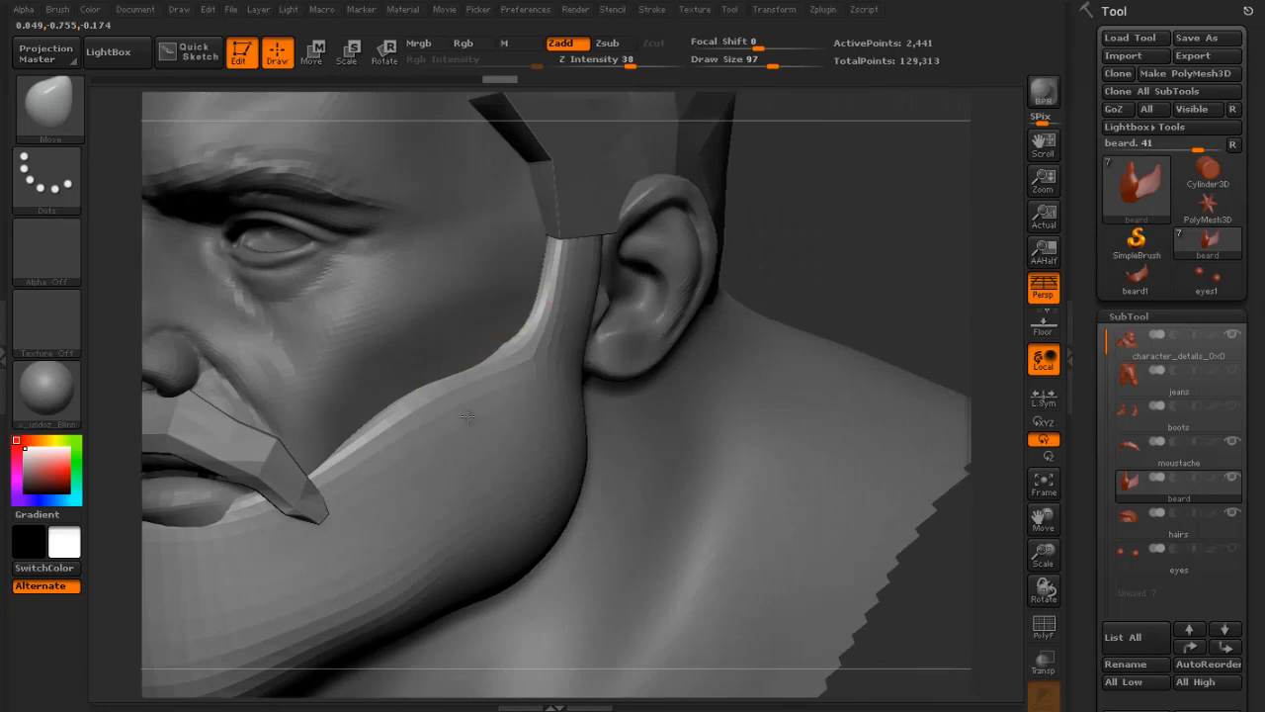
- Pull irregular tufts out of the beard's upper edge across the cheek with the Move brush at draw sizes 47 and 33
key(s)
click(491, 374)
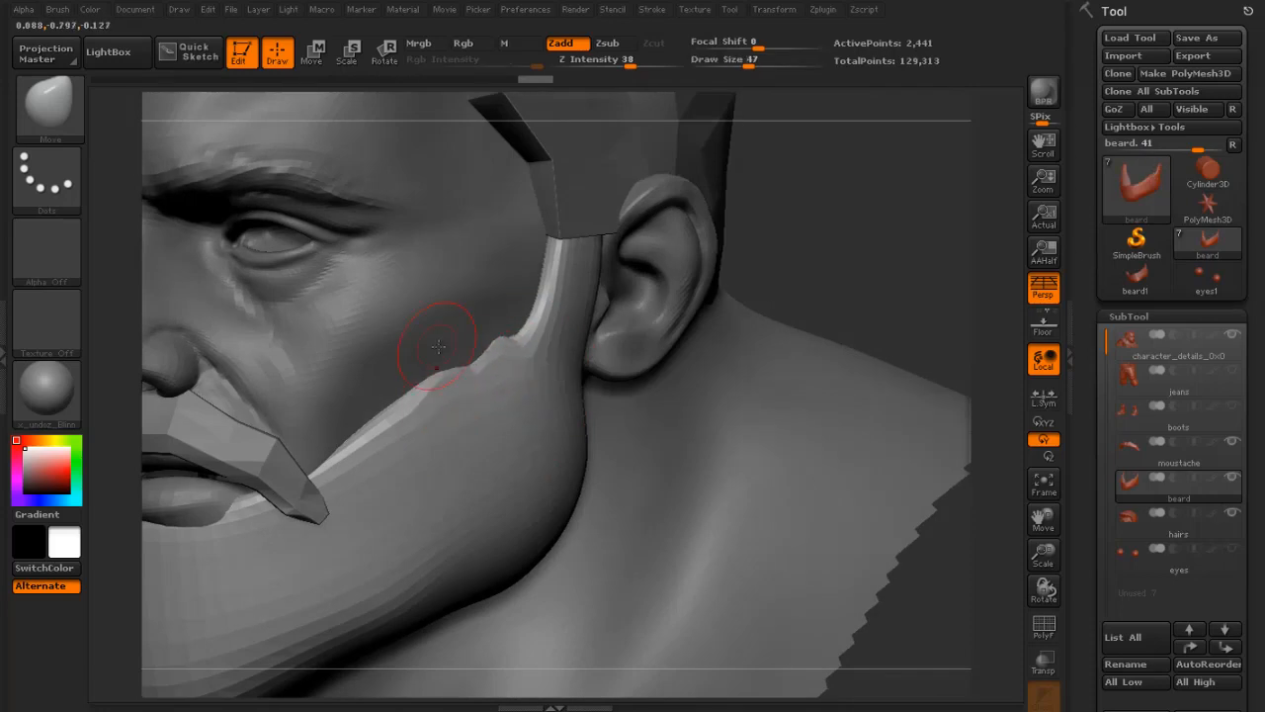
key(s)
click(392, 420)
mouse_move(404, 407)
mouse_down()
mouse_move(394, 398)
mouse_move(391, 450)
mouse_up()
drag(815, 222, 382, 423)
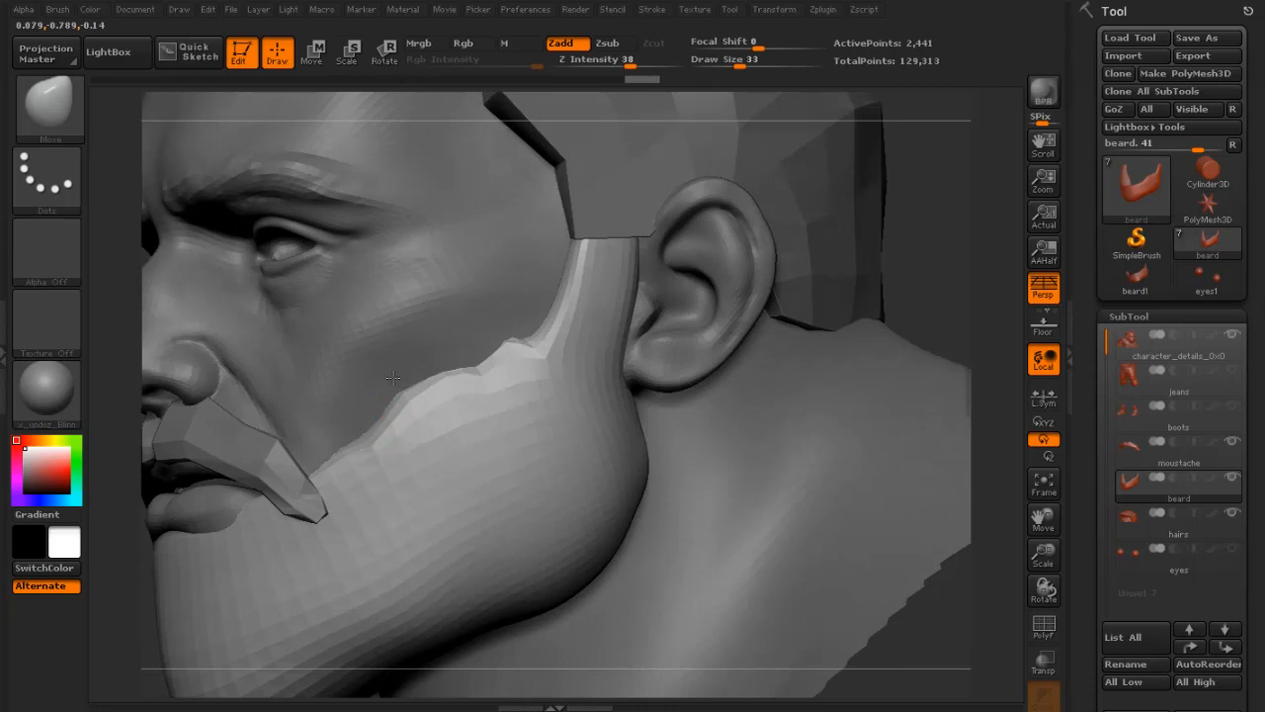
- Continue the jagged tufts along the beard's cheek line down toward the moustache tip, undoing the last unwanted stroke
key(s)
click(427, 388)
drag(426, 384, 429, 397)
mouse_move(371, 431)
mouse_down()
mouse_move(366, 441)
mouse_move(329, 423)
mouse_move(433, 423)
mouse_up()
key(s)
key(s)
click(338, 457)
key(s)
click(418, 479)
key(ctrl+z)
- Extend the jagged tufts up the front edge of the sideburn with the Move brush at draw size 33
key(s)
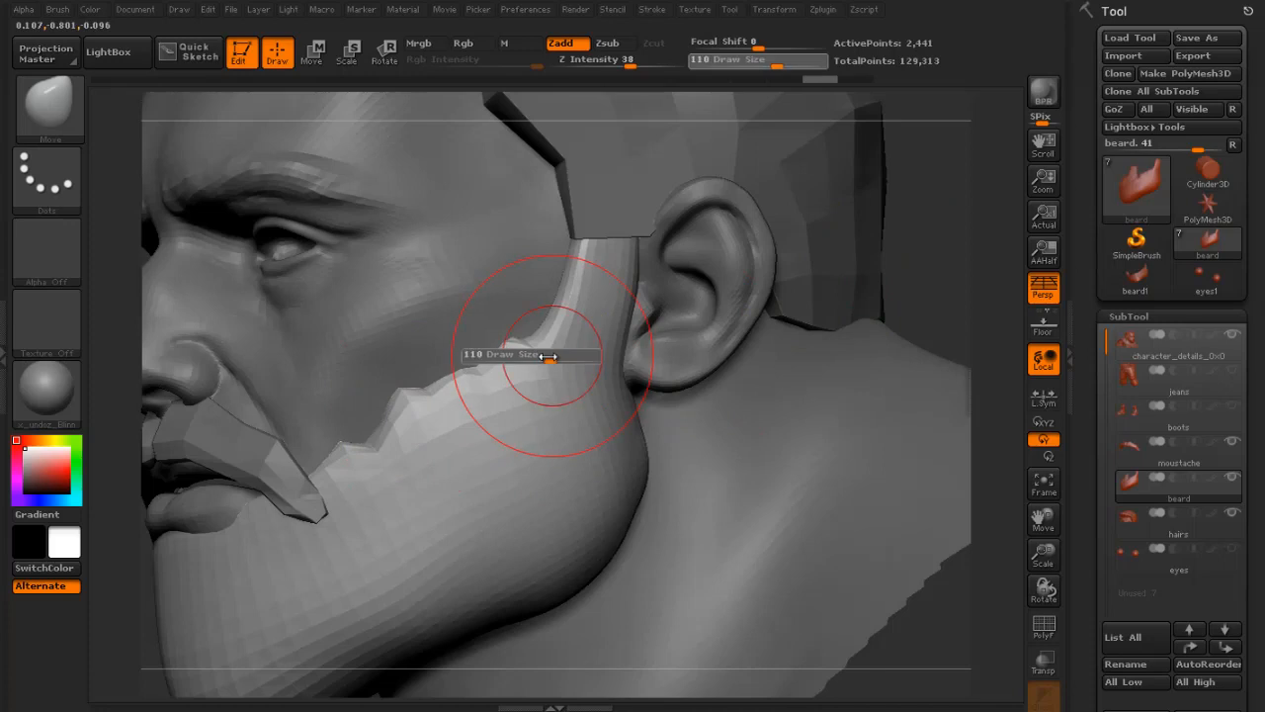
click(534, 356)
mouse_move(547, 330)
mouse_down()
mouse_move(531, 300)
mouse_move(552, 280)
mouse_up()
key(s)
click(543, 293)
key(ctrl+z)
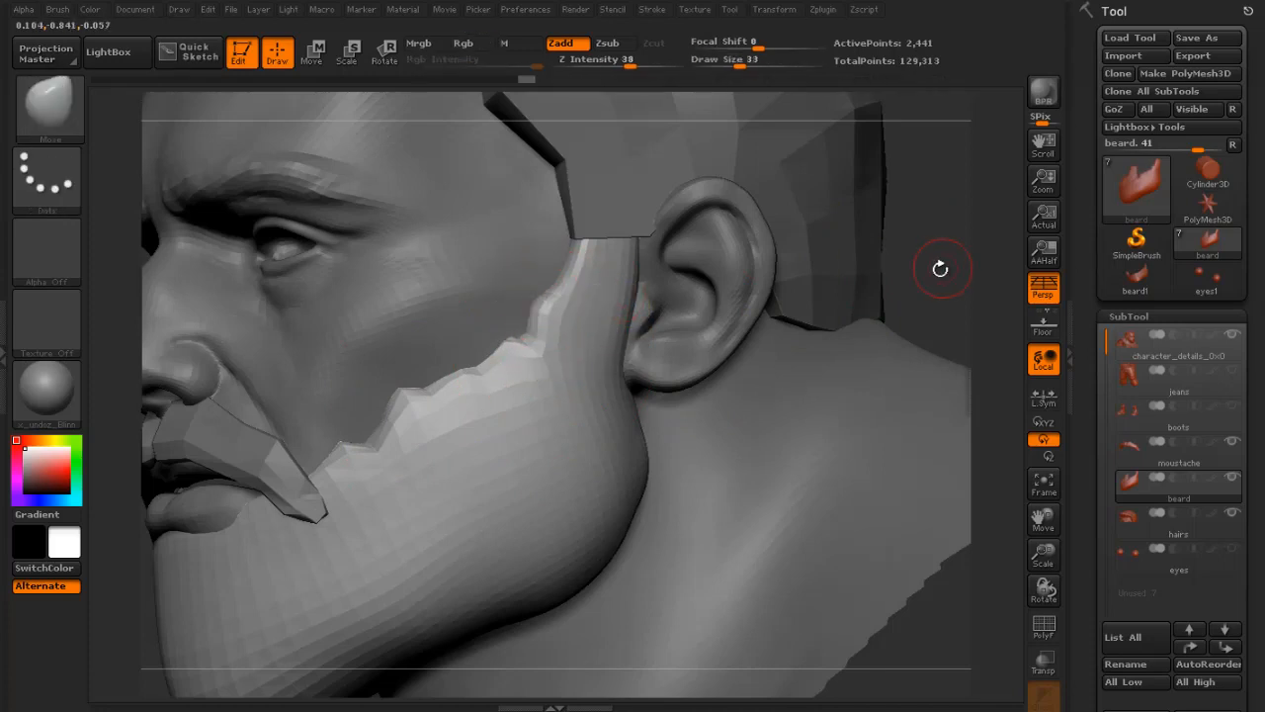
- Try to make the beard symmetrical by applying the Smart ReSym deformation to the whole subtool
key(f)
mouse_move(939, 268)
mouse_down()
mouse_move(853, 333)
mouse_move(707, 356)
mouse_move(816, 316)
mouse_move(818, 343)
mouse_up()
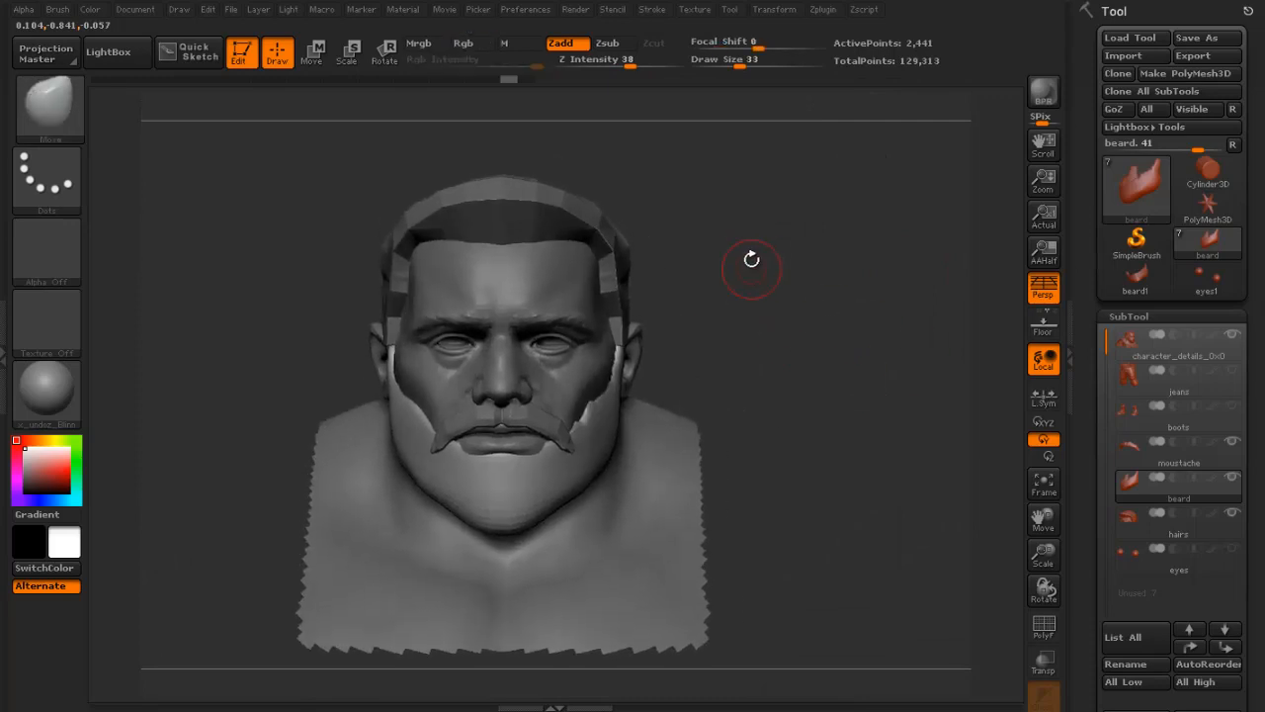
scroll(1253, 156, down, 5)
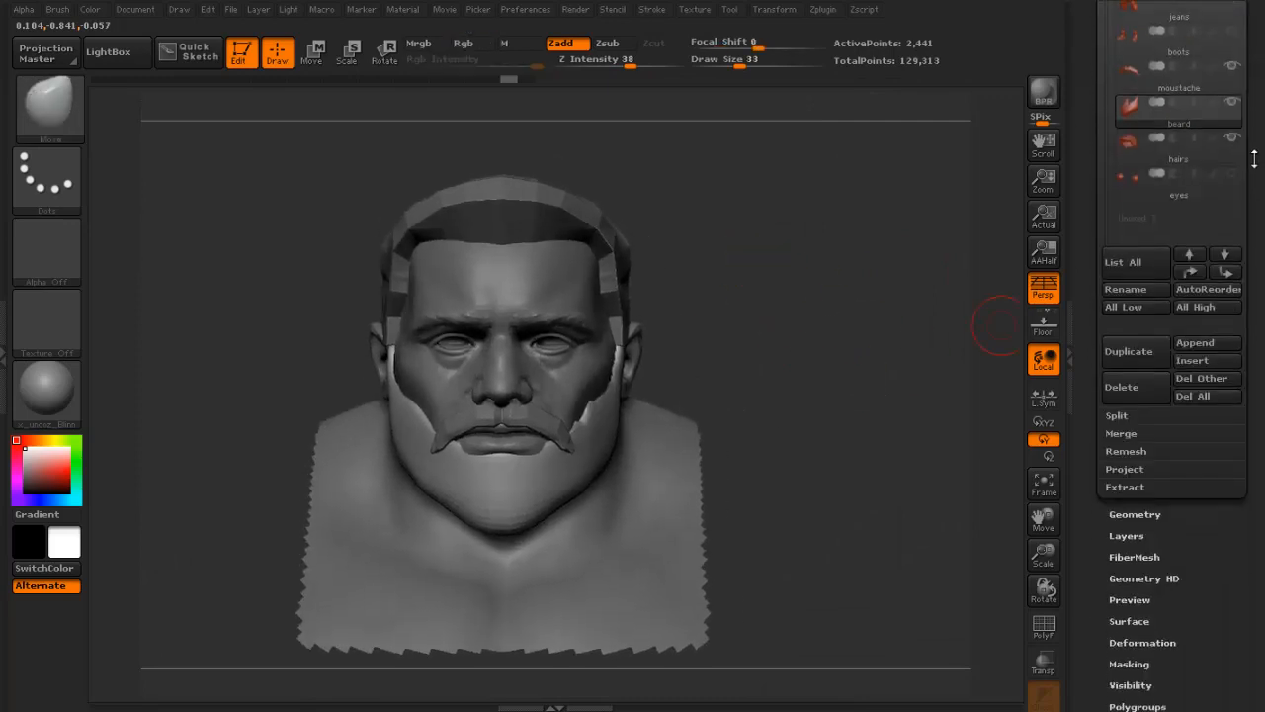
scroll(1253, 156, down, 2)
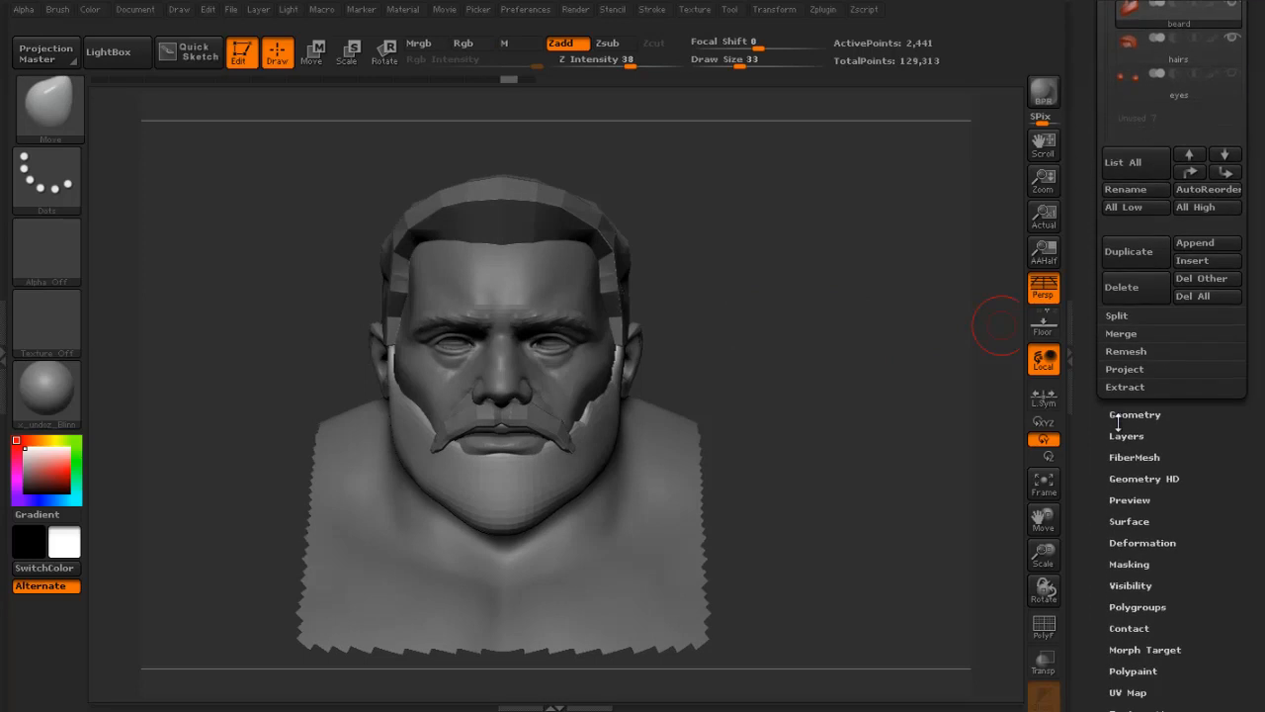
click(1126, 416)
scroll(1096, 427, down, 2)
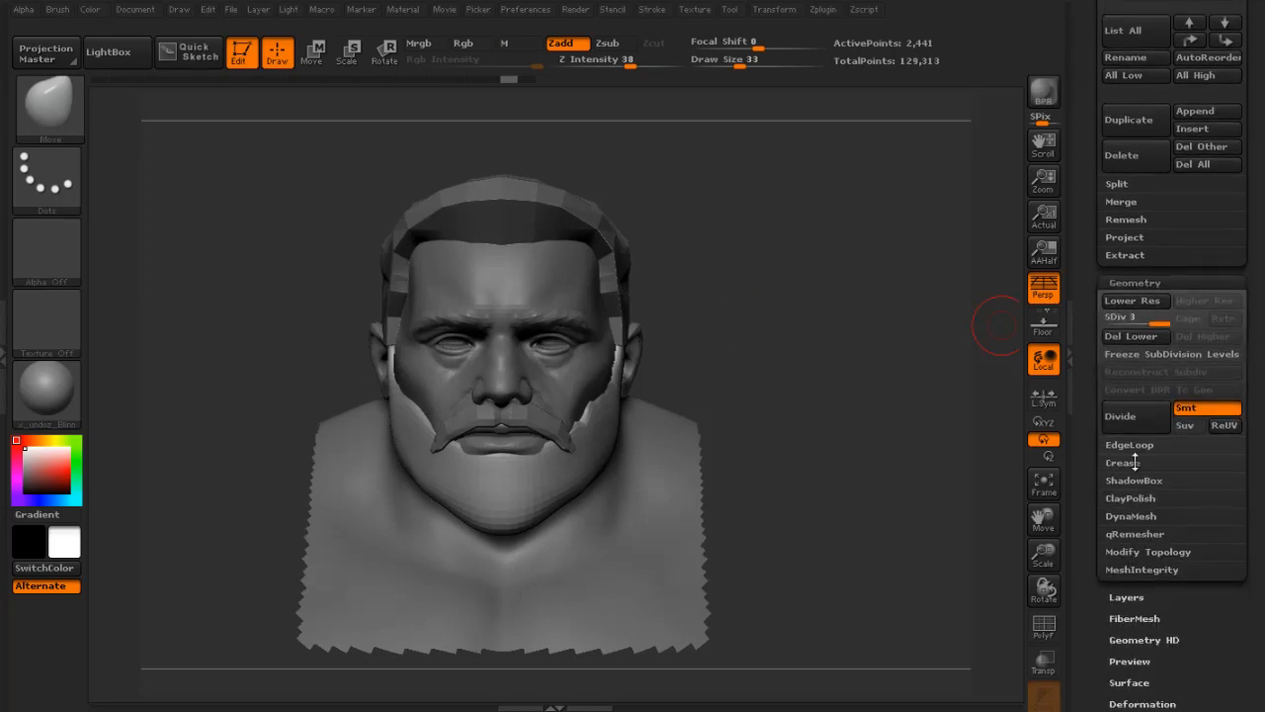
scroll(1103, 431, down, 3)
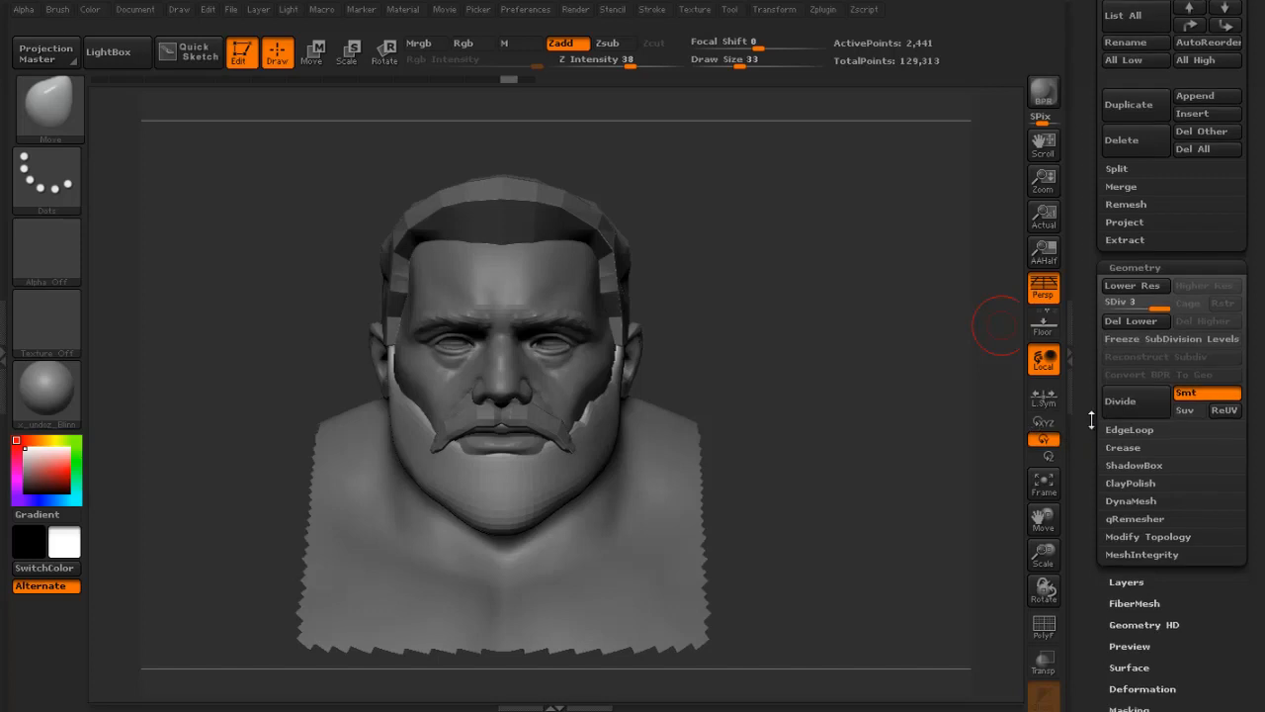
click(1123, 494)
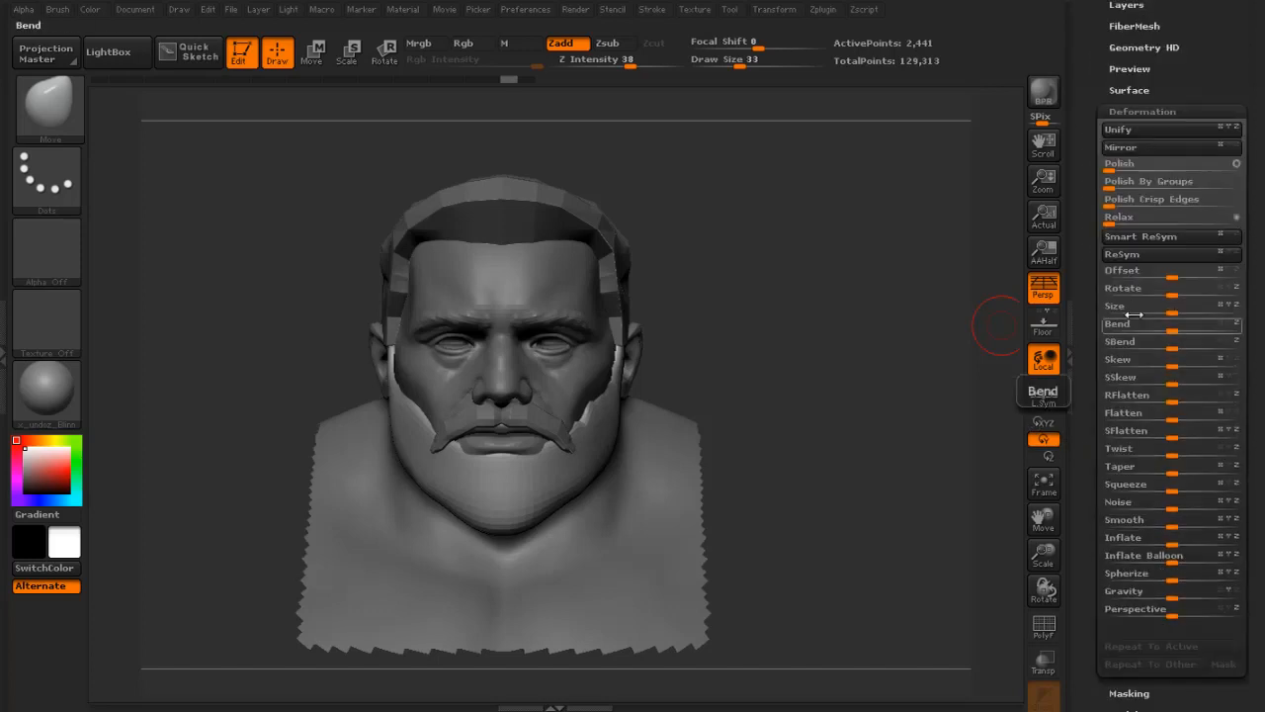
click(1140, 239)
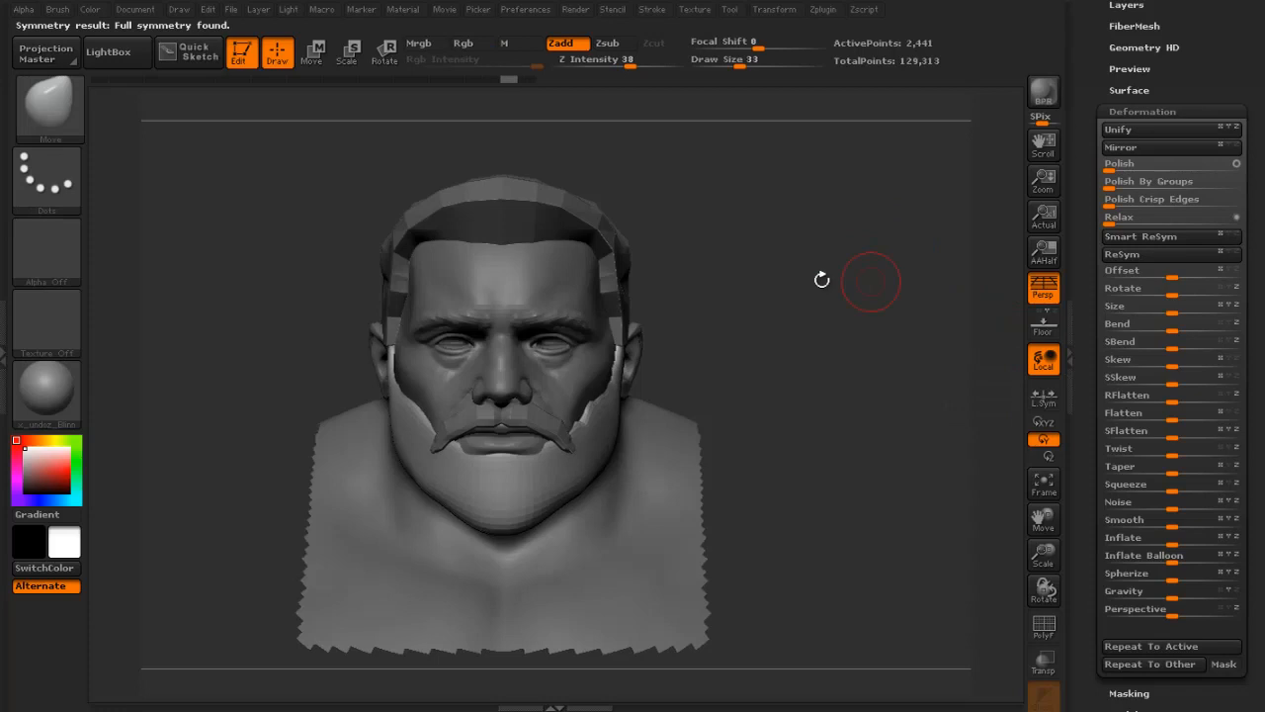
- Mask the sculpted half of the beard and apply ReSym to mirror its tufted edge onto the other half
ctrl+drag(322, 154, 502, 549)
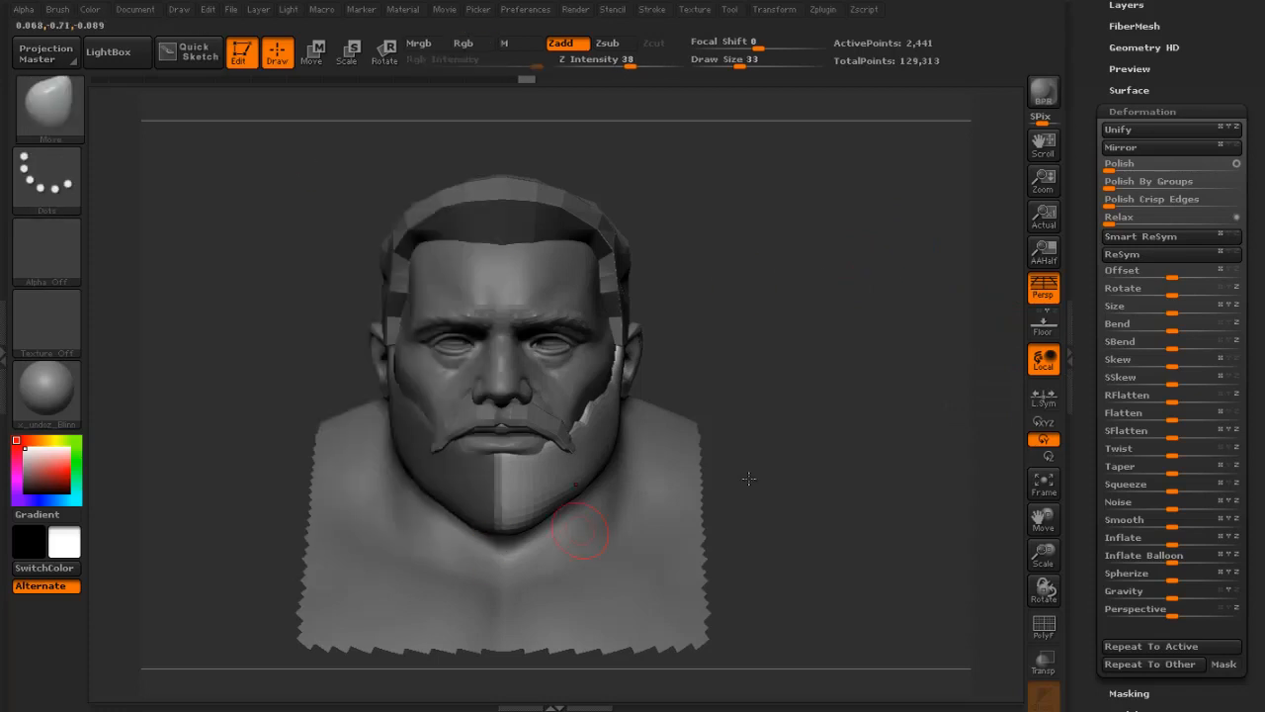
click(1208, 255)
mouse_move(799, 151)
ctrl+mouse_down()
mouse_move(521, 558)
mouse_move(500, 557)
ctrl+mouse_up()
key(ctrl)
ctrl+drag(784, 341, 821, 381)
click(1207, 255)
drag(794, 265, 861, 285)
click(1154, 108)
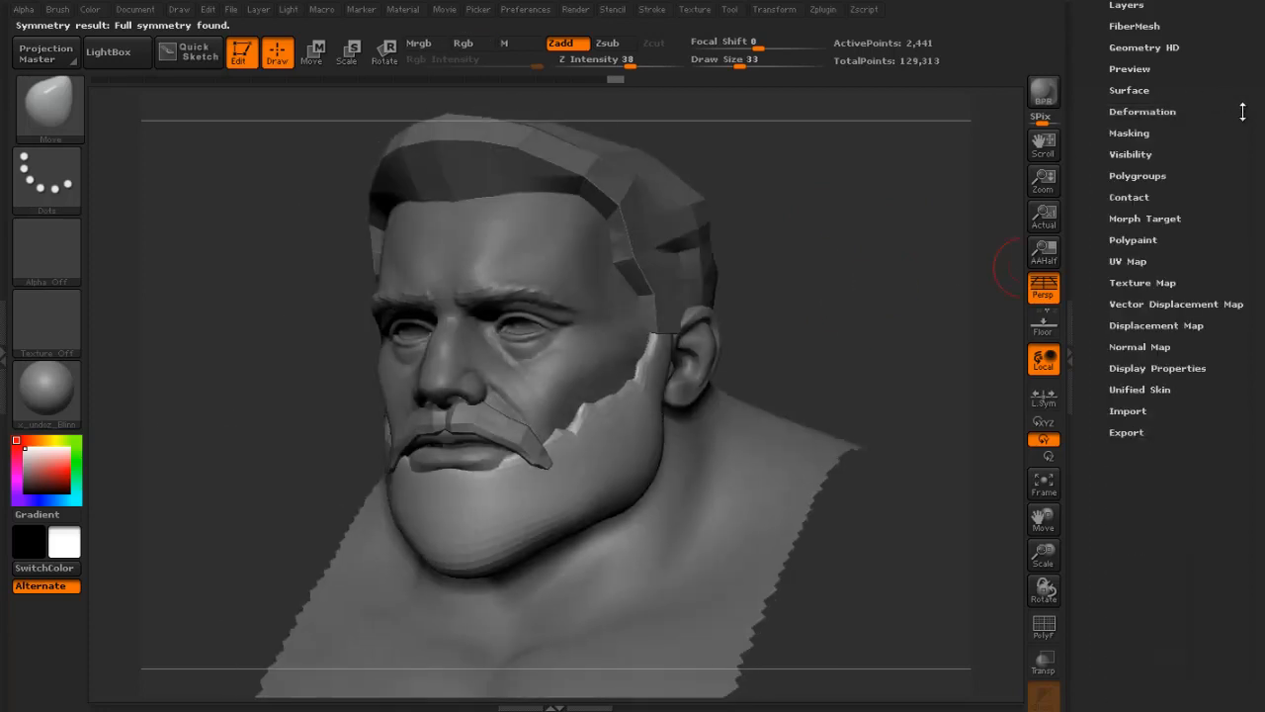
drag(1243, 112, 1241, 282)
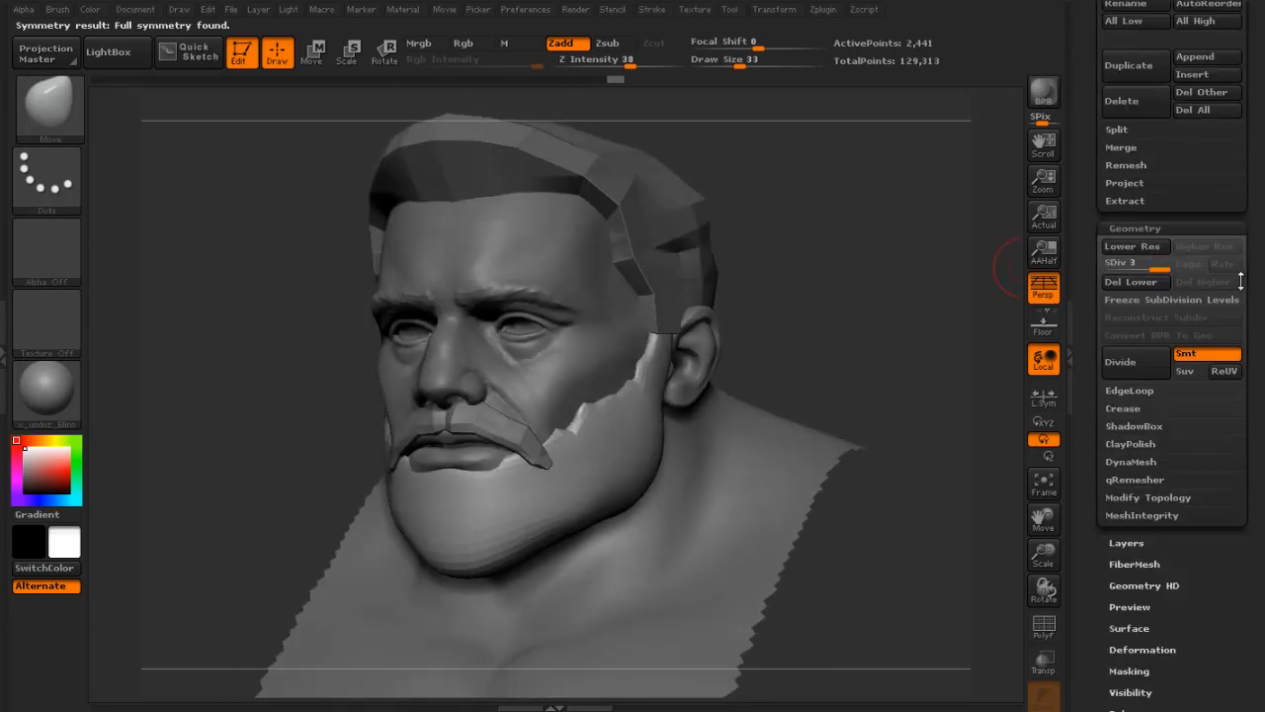
click(1159, 229)
drag(1244, 203, 1262, 387)
- Try to adjust the beard's edge beneath the lower lip and mouth corners with the Move brush
drag(998, 235, 908, 242)
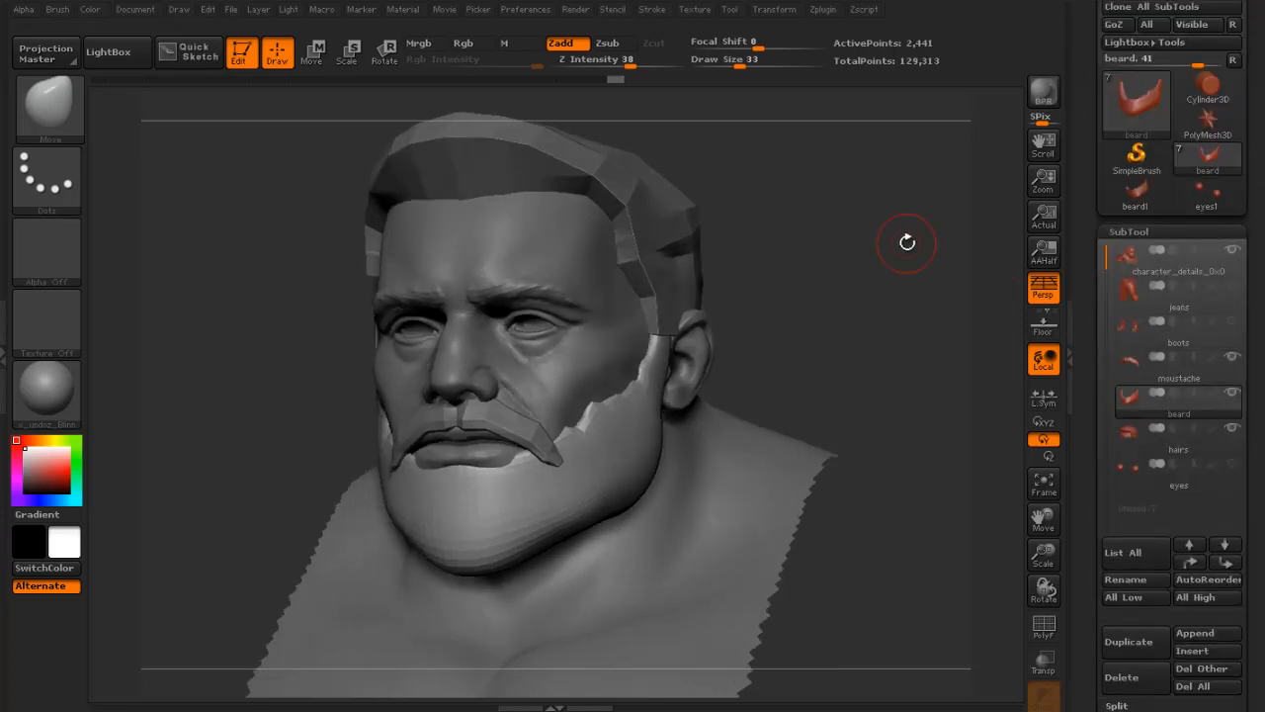
drag(803, 300, 831, 294)
drag(836, 305, 819, 325)
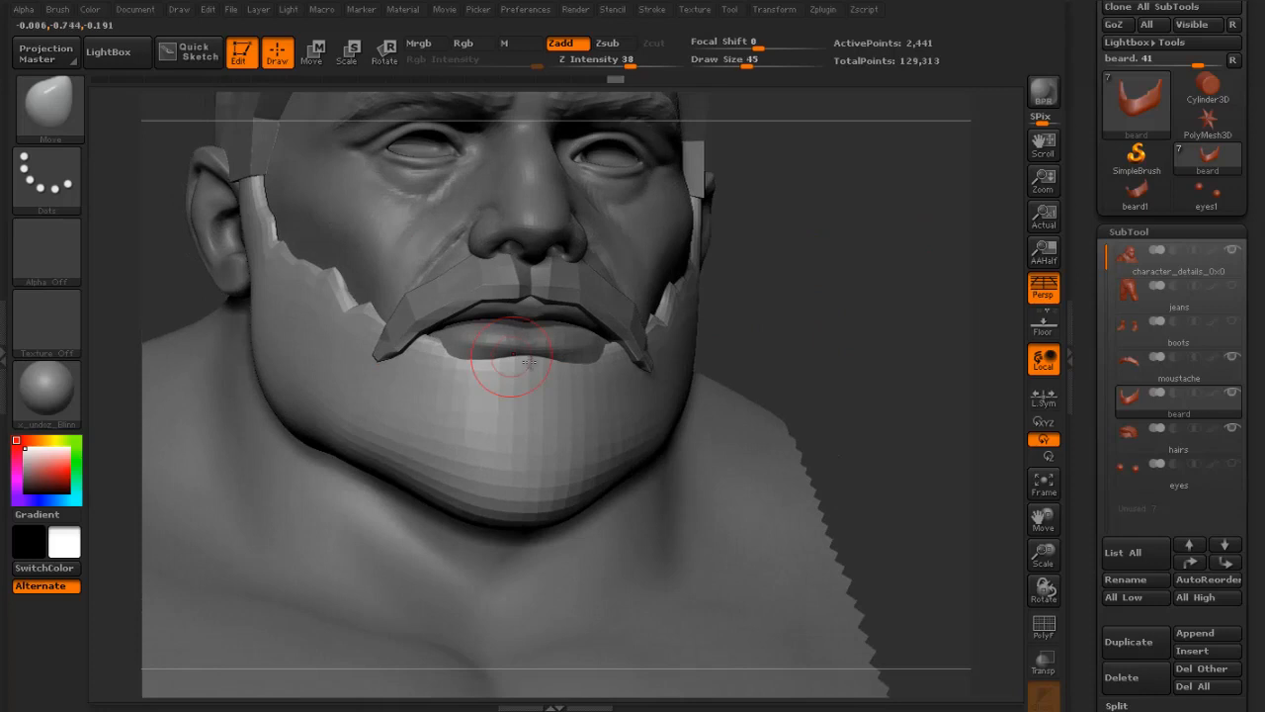
key(s)
drag(521, 362, 518, 363)
key(s)
drag(433, 364, 437, 365)
drag(443, 362, 446, 354)
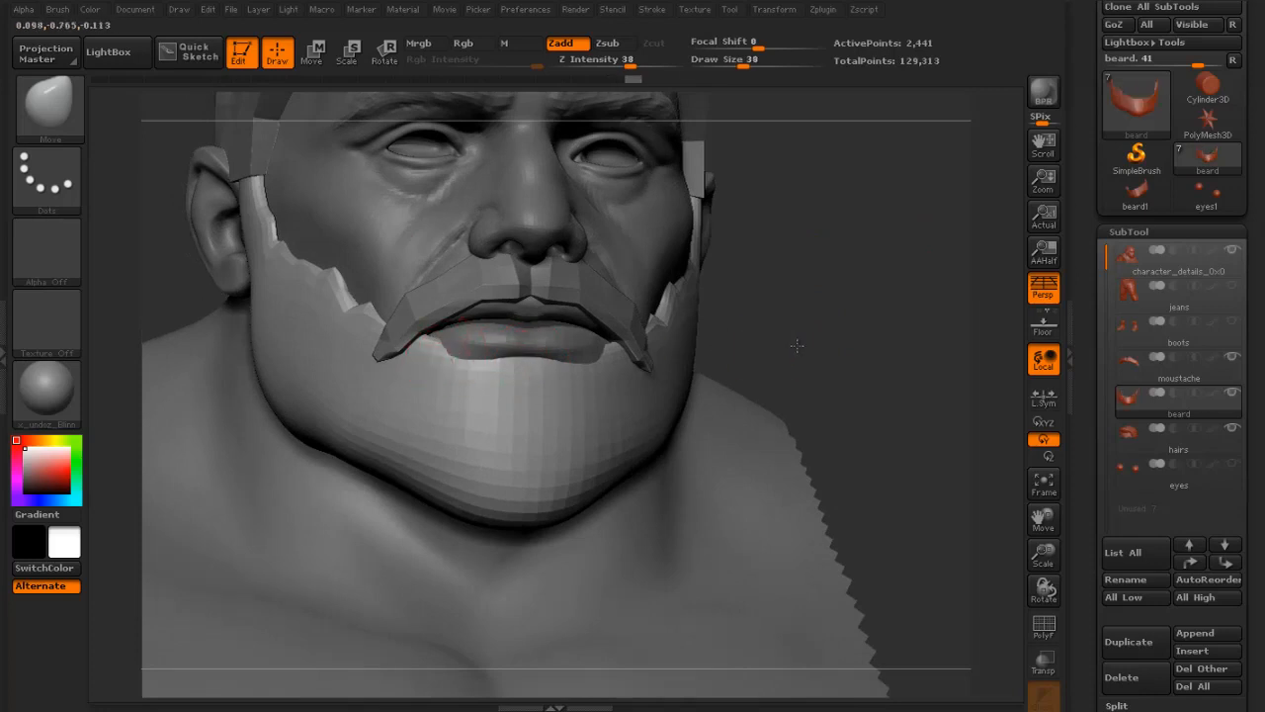
drag(796, 344, 823, 343)
key(s)
drag(577, 350, 636, 353)
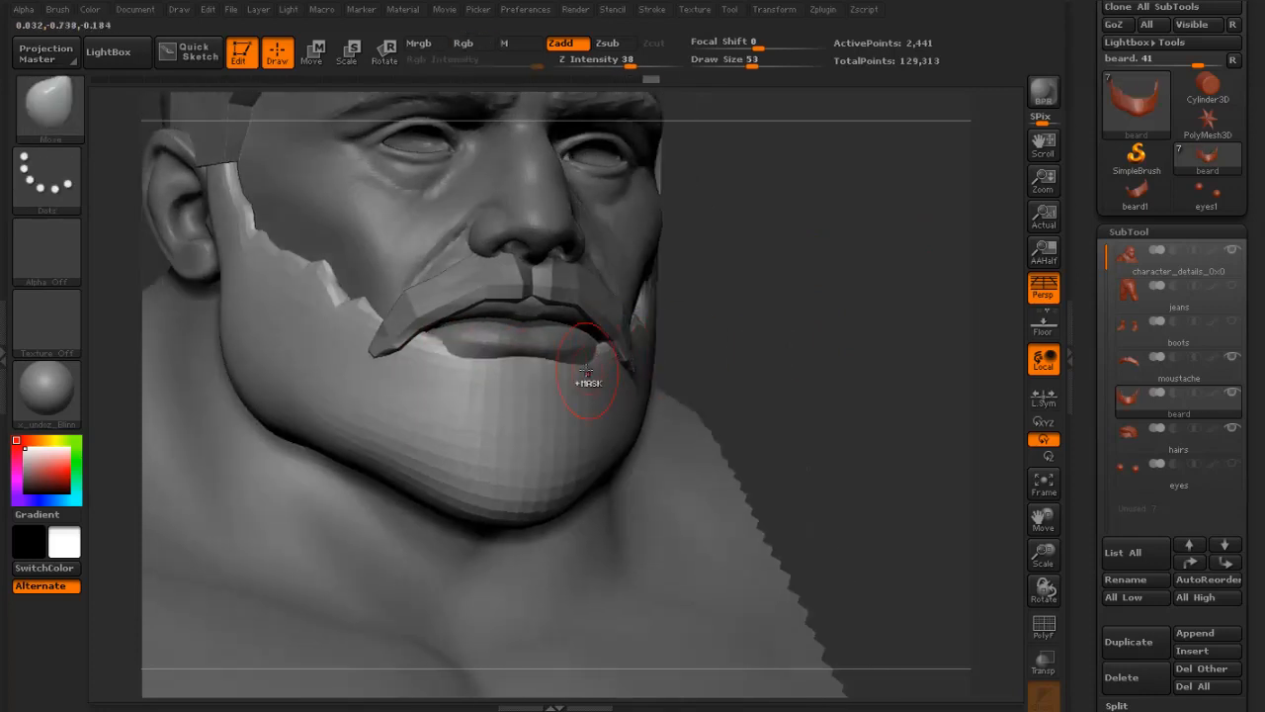
- Undo the strokes beneath the lower lip and clear the restored mask from the beard
key(ctrl+z)
key(ctrl+z)
key(ctrl+z)
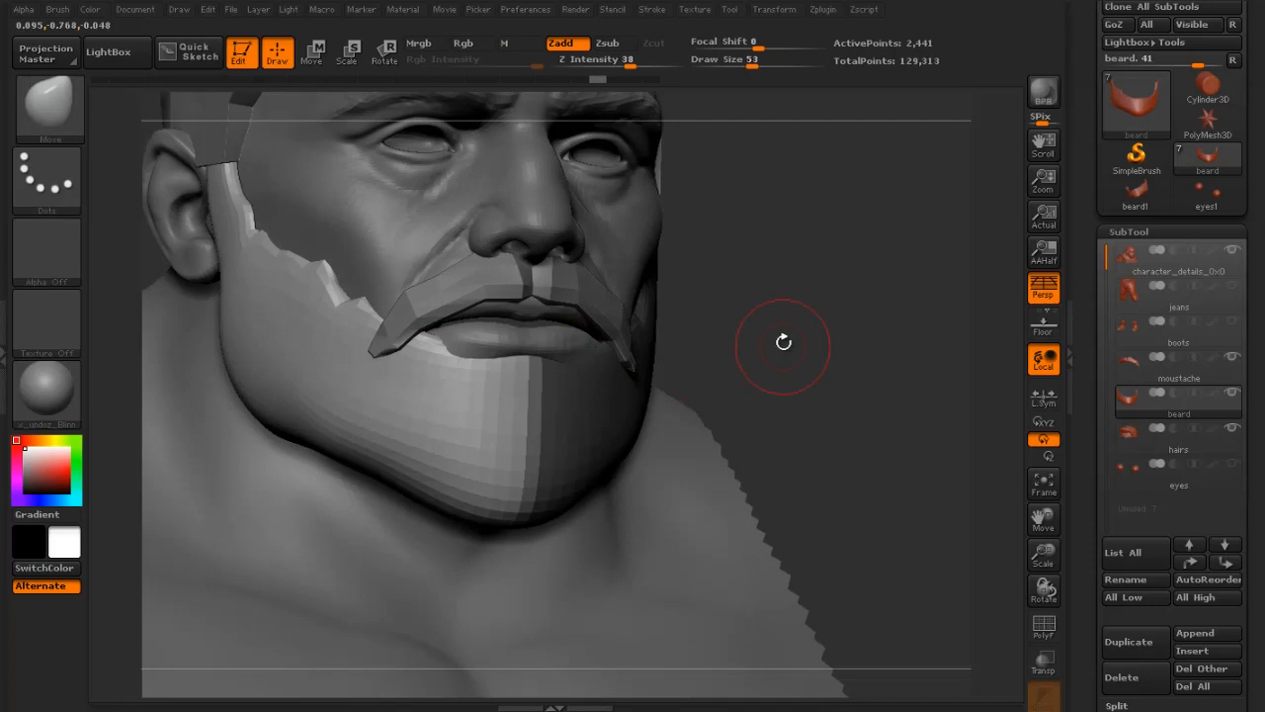
ctrl+drag(783, 342, 763, 350)
- Reshape the beard's upper edge beneath the lower lip with the Move brush at draw sizes 30 and 35
key(s)
drag(519, 368, 587, 356)
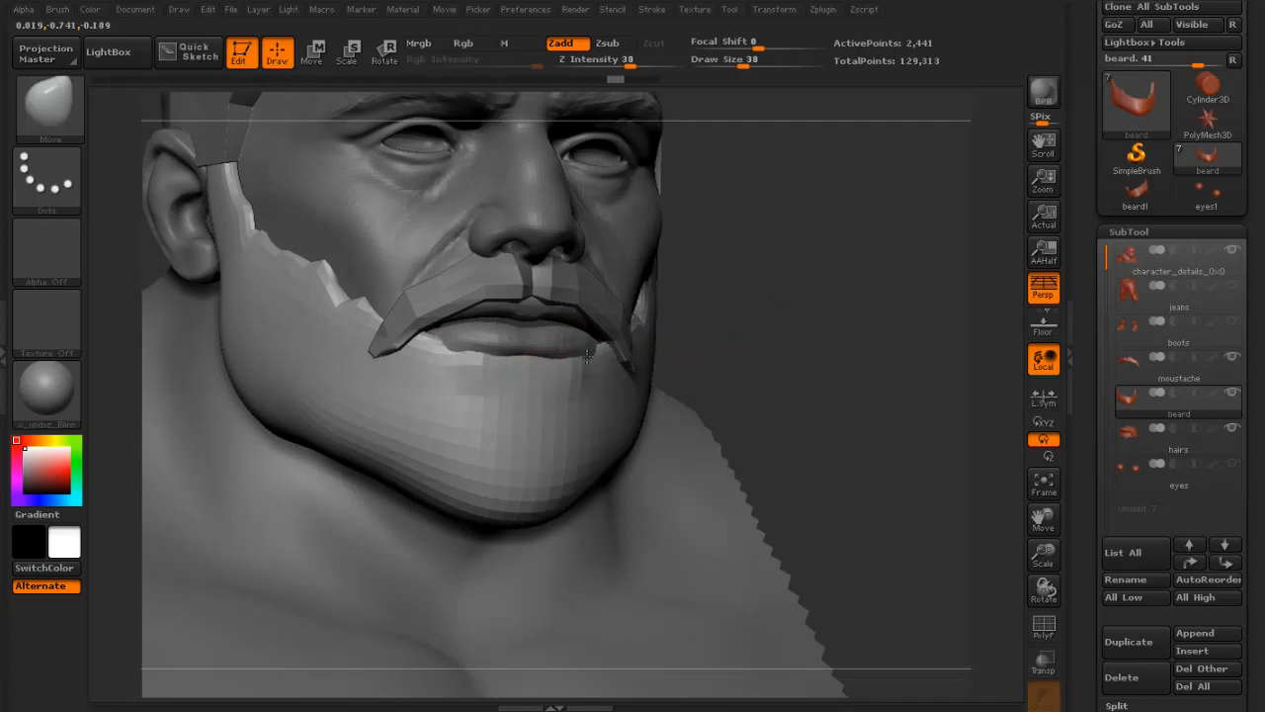
drag(735, 328, 757, 344)
key(s)
drag(463, 354, 472, 354)
drag(470, 346, 464, 337)
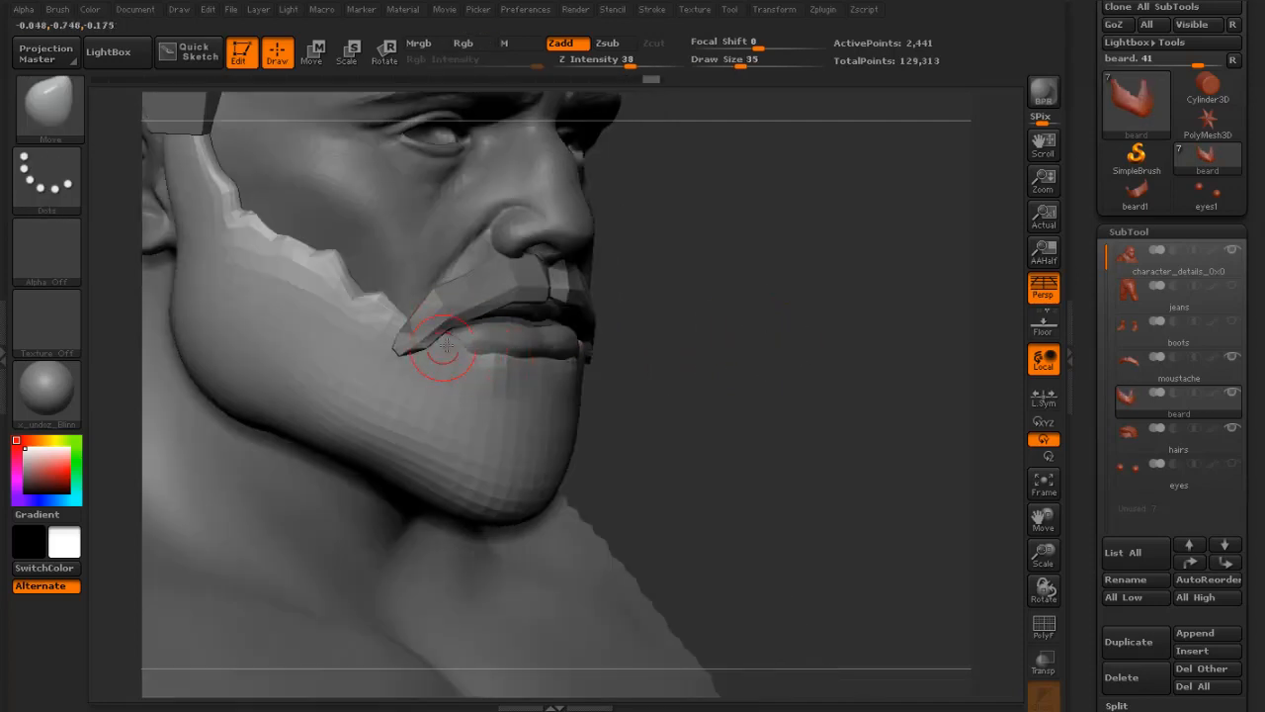
- Pull the beard's edge around the corners of the lower lip with the Move brush at draw sizes 31 and 51
mouse_move(707, 311)
mouse_down()
mouse_move(513, 358)
mouse_move(598, 348)
mouse_move(606, 360)
mouse_up()
key(s)
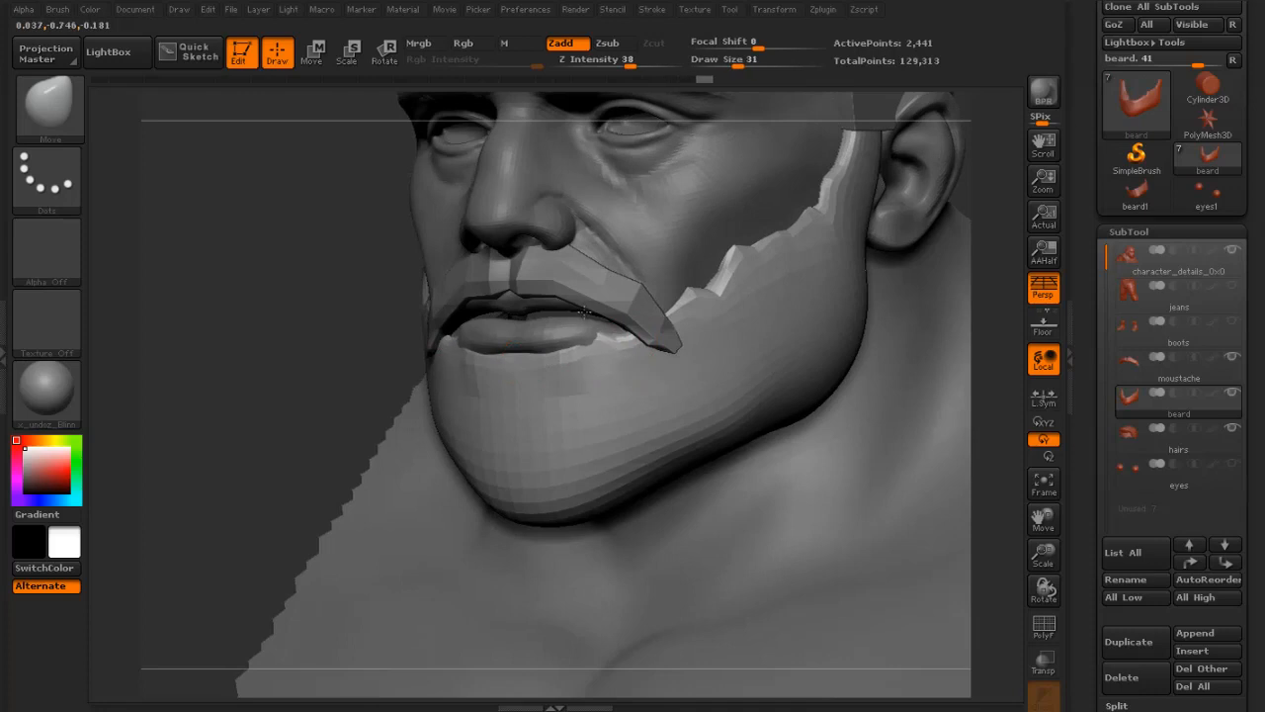
right_drag(509, 334, 585, 352)
key(s)
drag(583, 353, 608, 364)
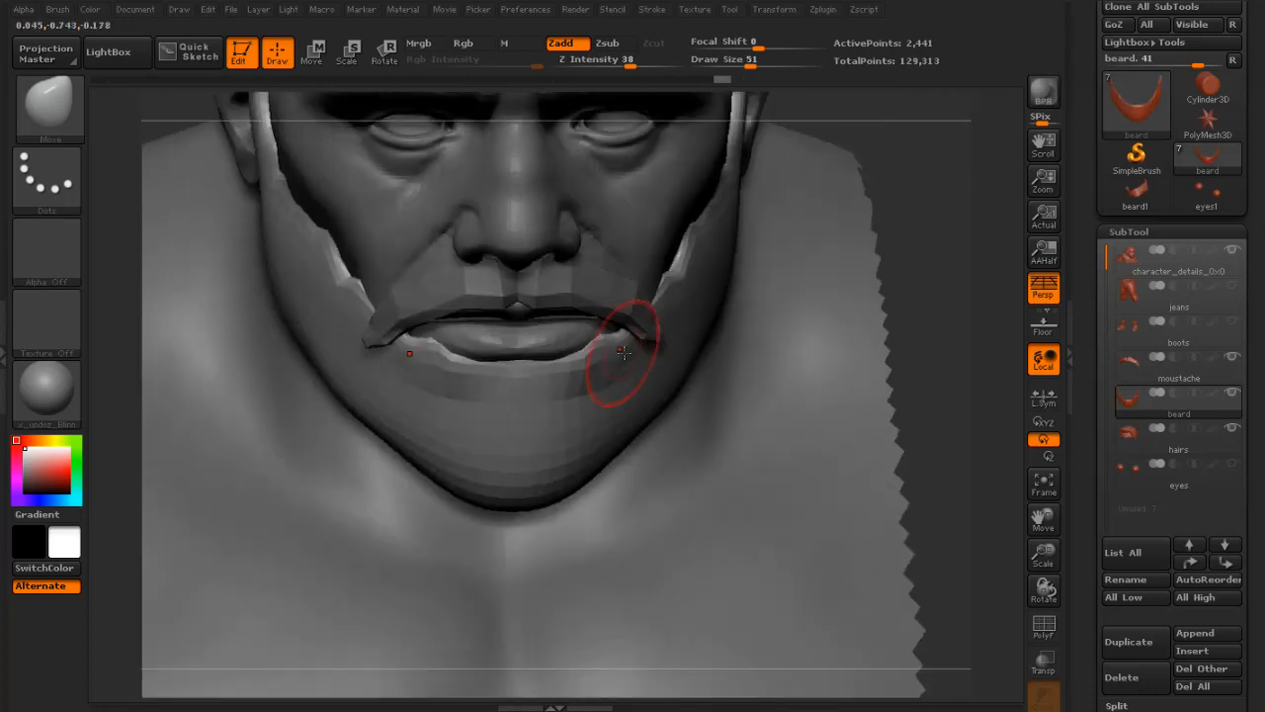
- Fit the beard's edge against the underside of the lower lip from the side, using Move brush draw sizes 28 and 50
drag(984, 283, 1072, 222)
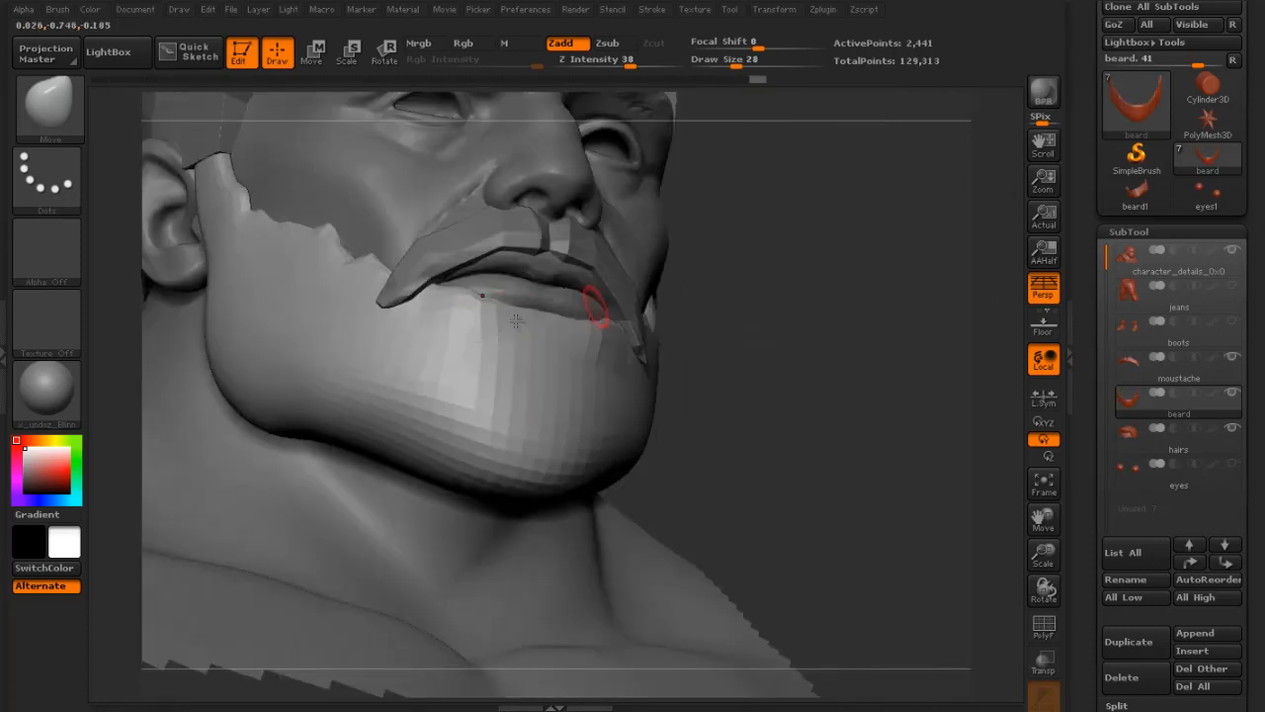
key(s)
mouse_move(535, 325)
mouse_down()
mouse_move(523, 324)
mouse_move(560, 326)
mouse_up()
key(s)
right_drag(556, 329, 630, 342)
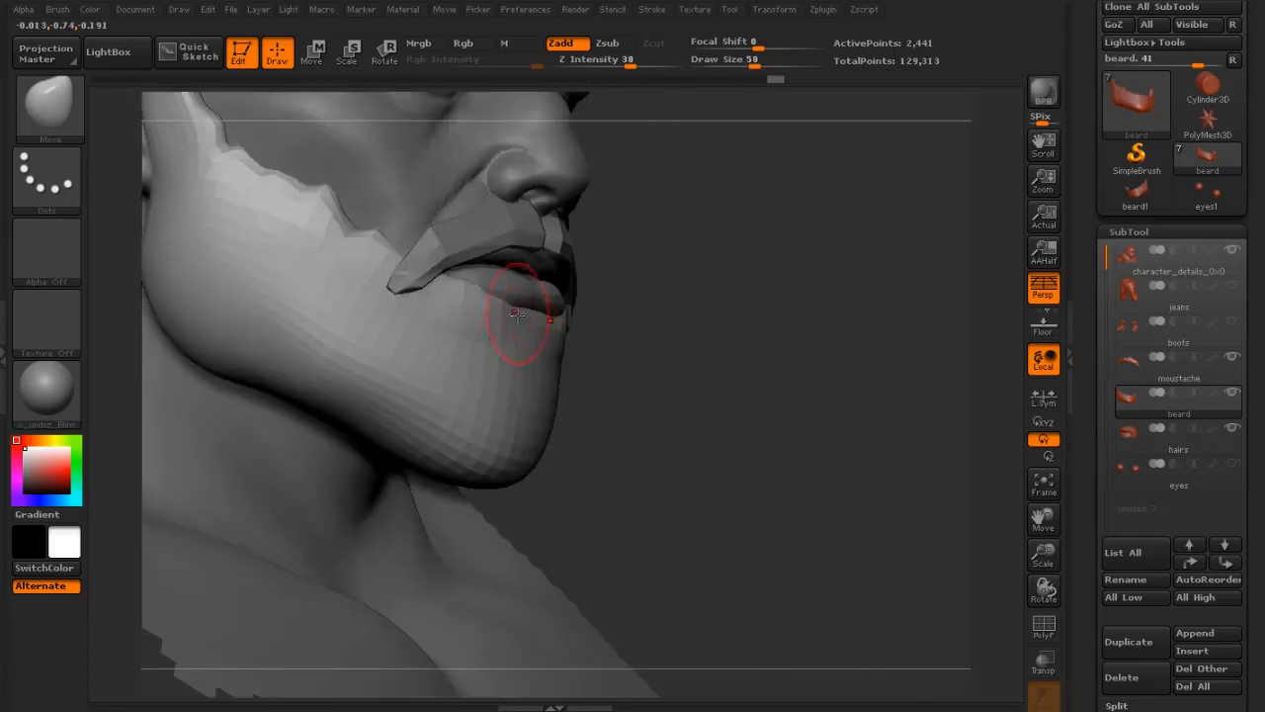
drag(521, 313, 550, 310)
key(s)
key(s)
drag(528, 313, 500, 312)
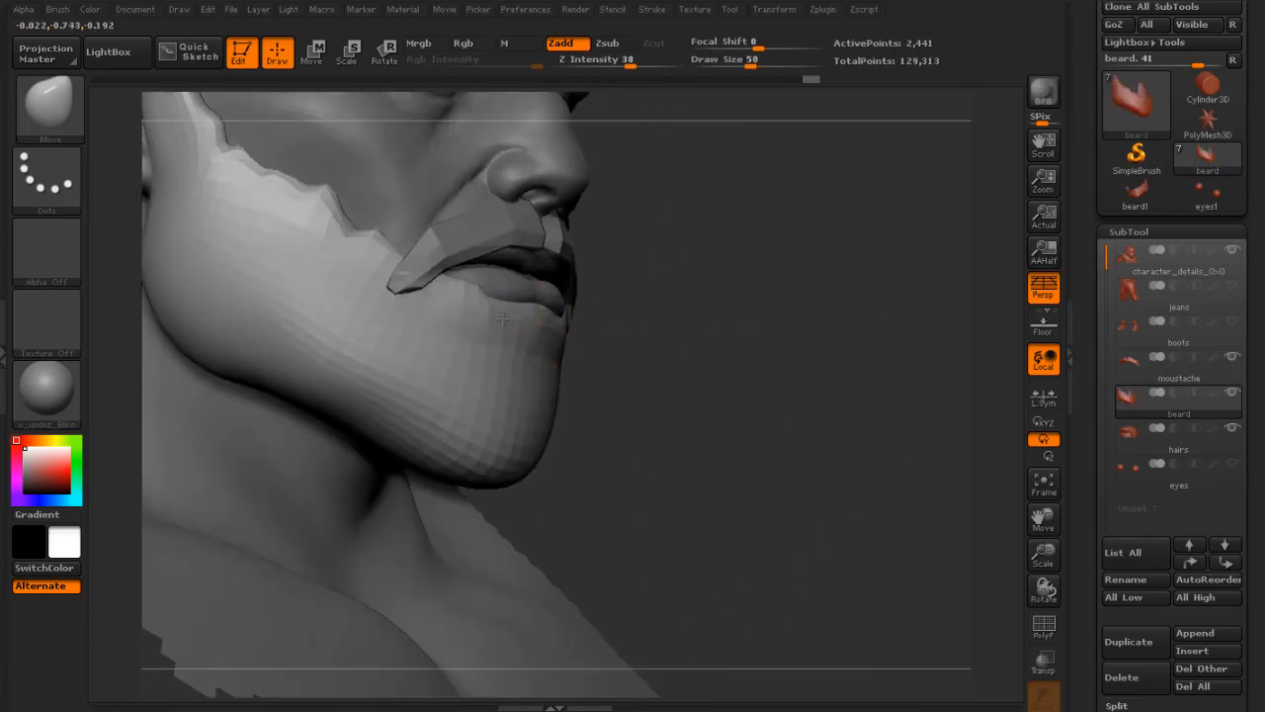
- Refine the beard's edge below the middle of the lower lip with the Move brush at draw size 27
drag(693, 311, 584, 310)
drag(422, 344, 524, 335)
key(s)
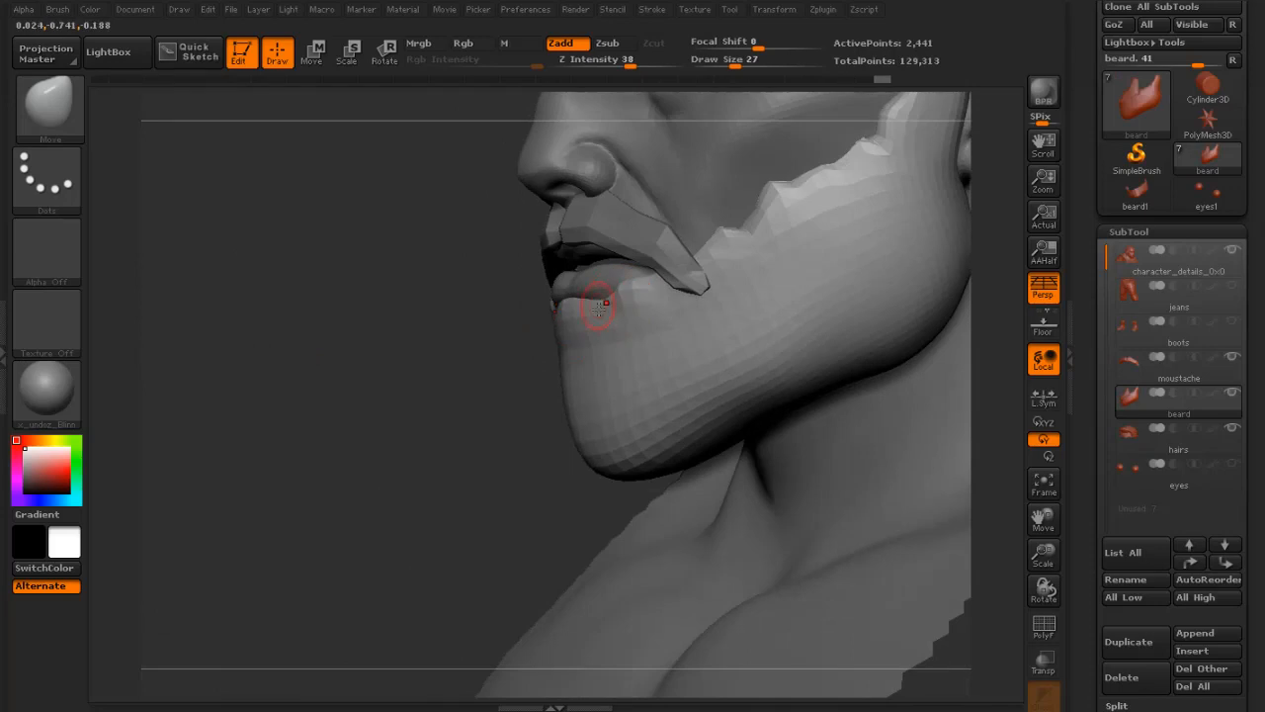
shift+drag(427, 358, 524, 364)
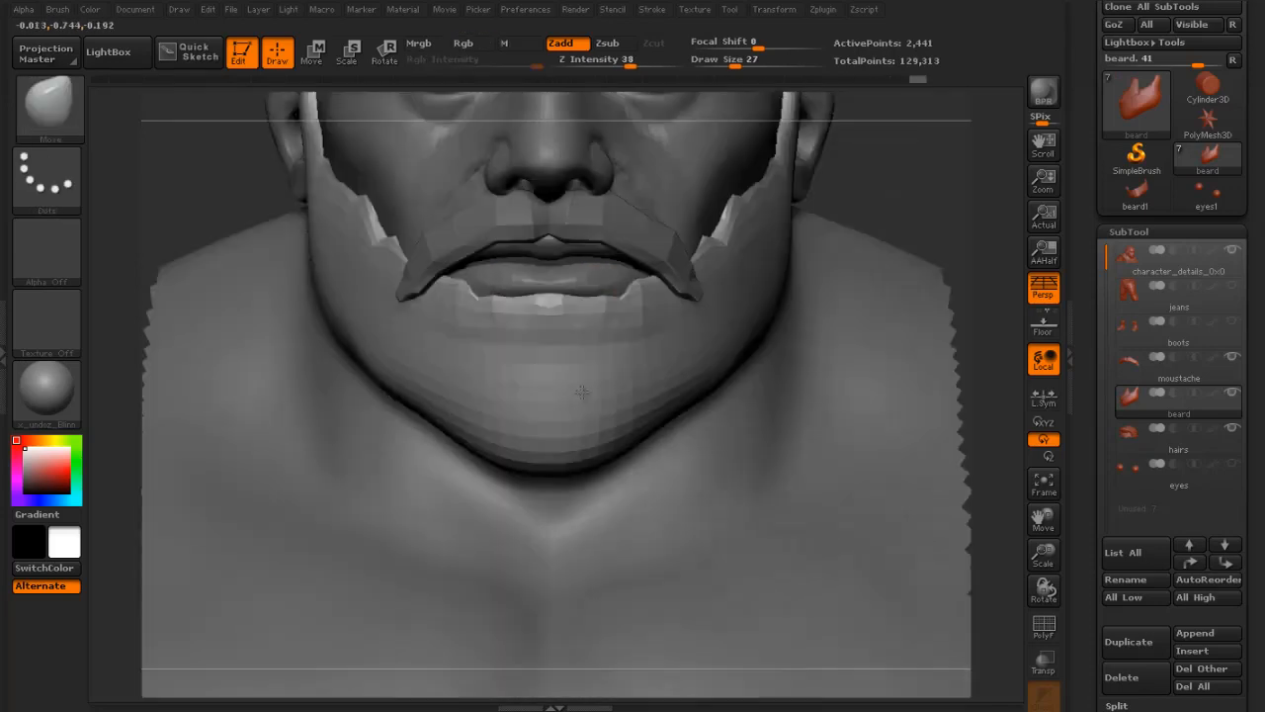
- Pull the chin section of the beard downward into a longer point with the Move brush at draw size 140
key(s)
key(s)
drag(565, 468, 594, 467)
drag(606, 461, 623, 495)
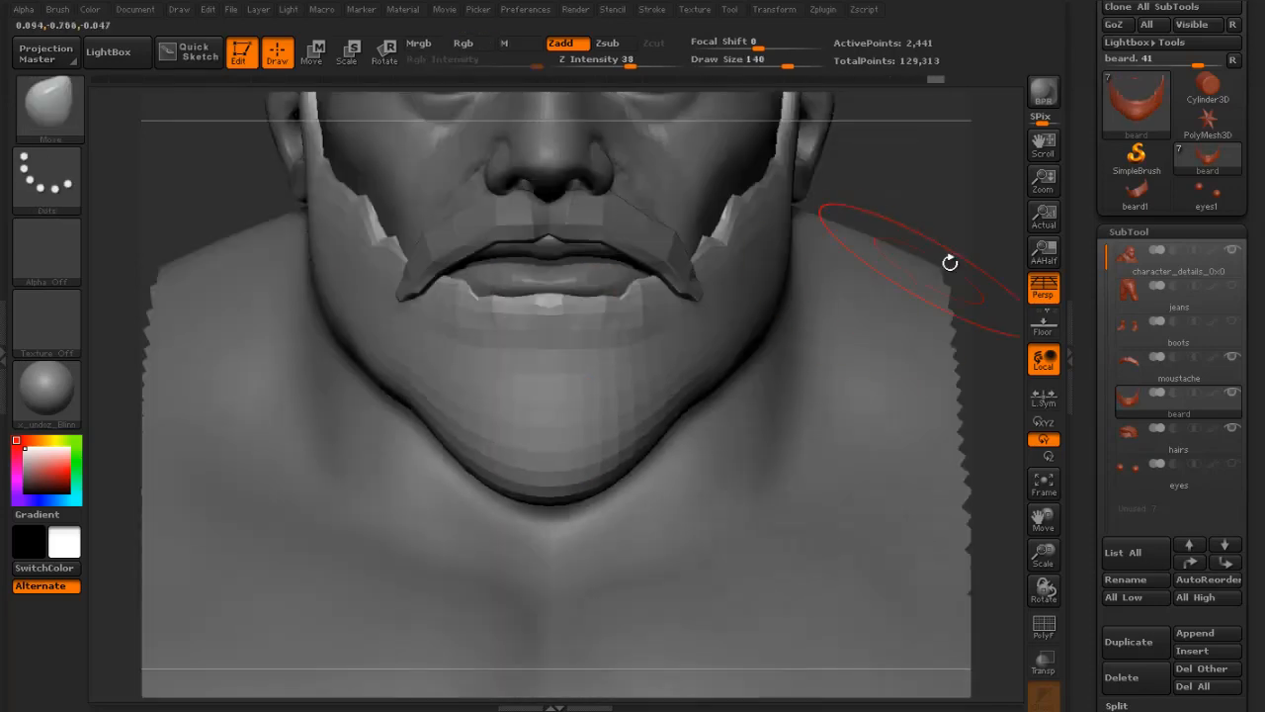
- Pull the beard's lower edge into rounded tufts along the jaw and chin with the Move brush, reducing its draw size to 33
key(f)
mouse_move(861, 299)
mouse_down()
mouse_move(868, 336)
mouse_move(779, 373)
mouse_move(840, 376)
mouse_up()
key(s)
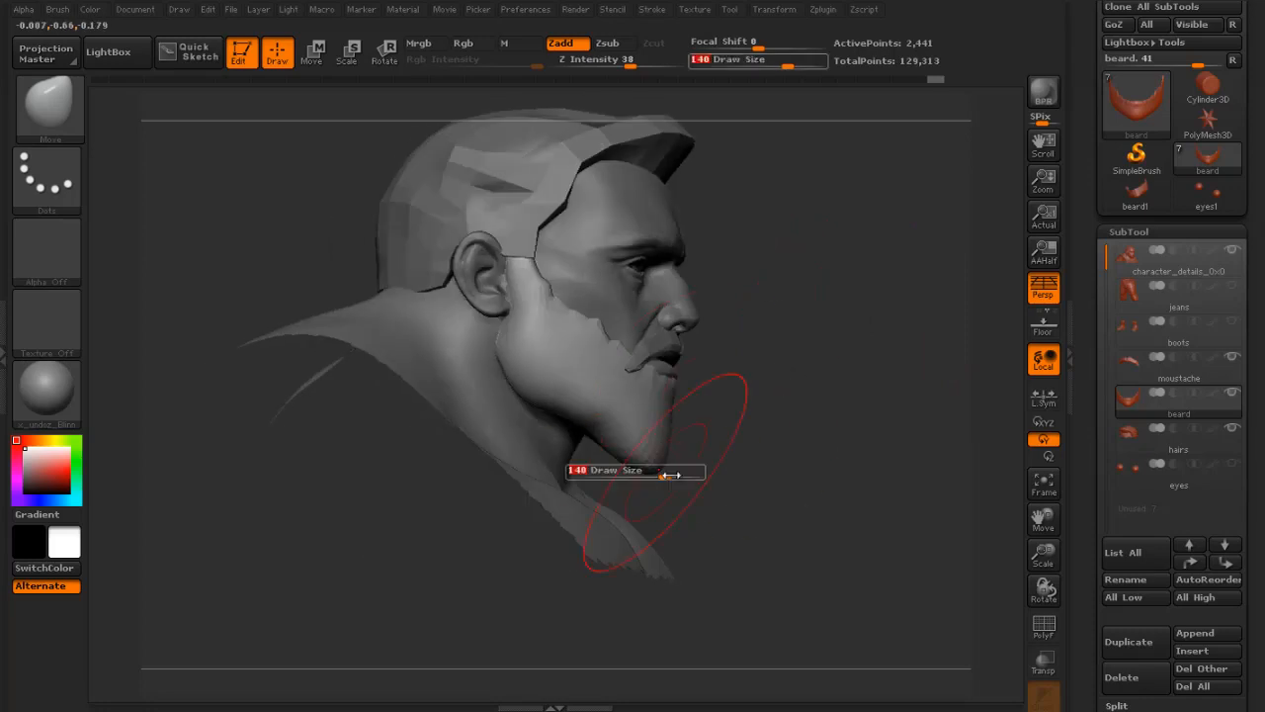
drag(671, 474, 601, 413)
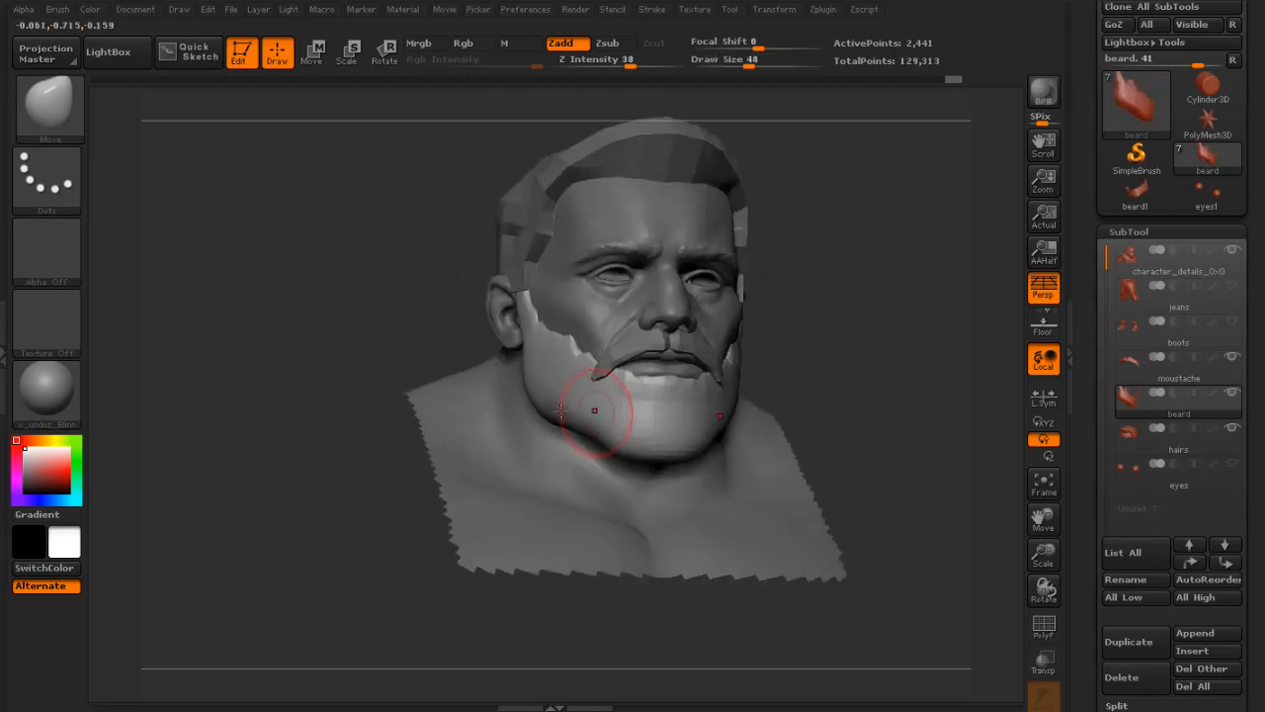
key(bracketleft)
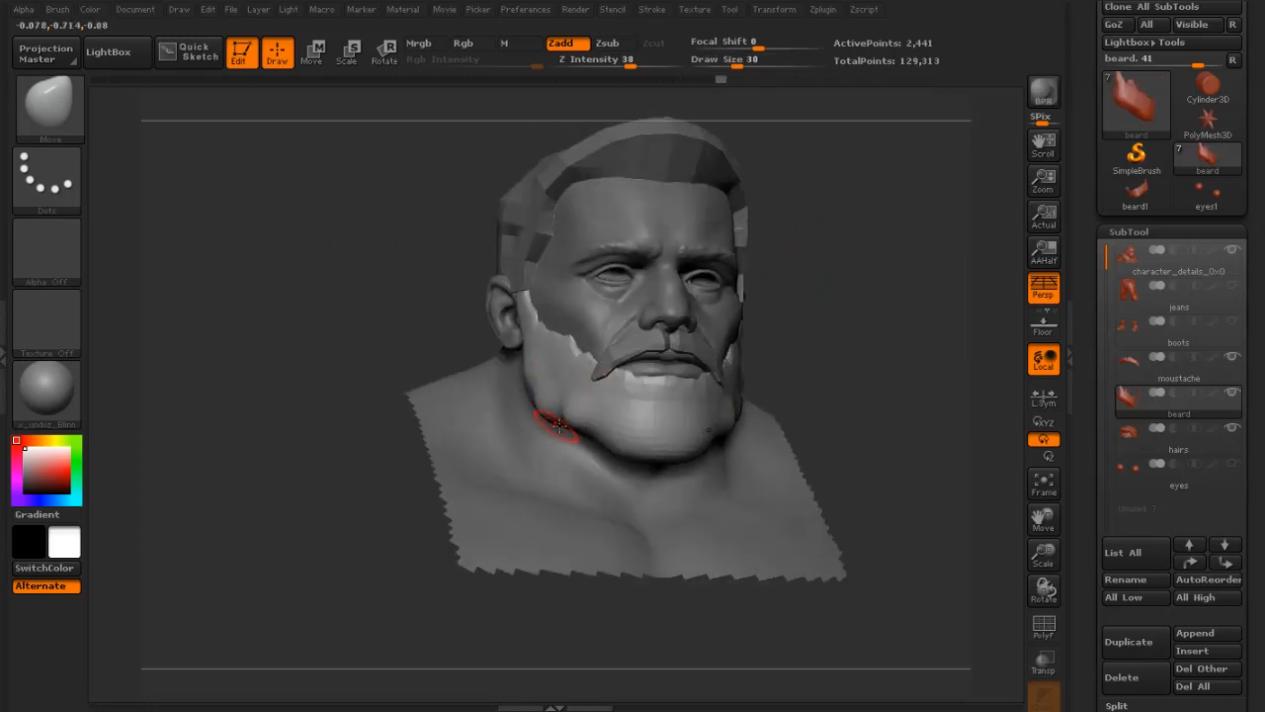
drag(613, 432, 633, 453)
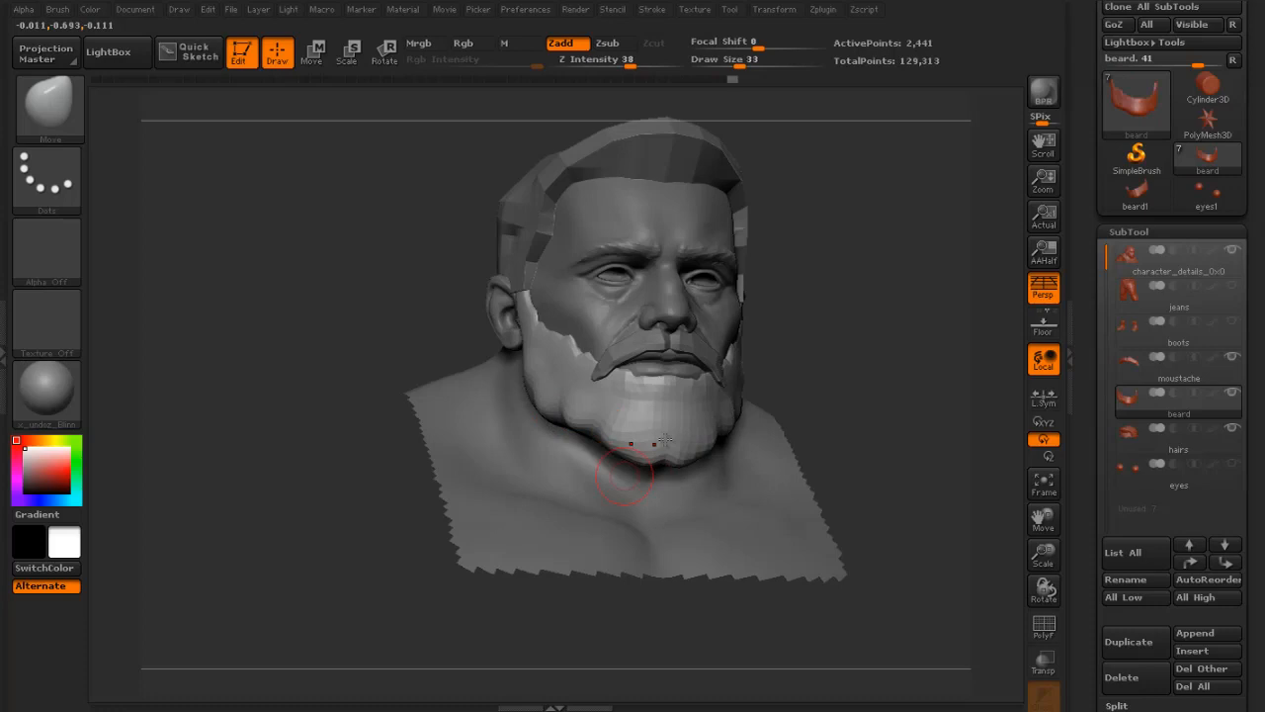
- Bulge the beard's rear edge outward at the jaw corner below the ear, reducing the Move brush's draw size to 31
drag(864, 359, 781, 410)
drag(951, 254, 890, 269)
key(bracketright)
key(bracketright)
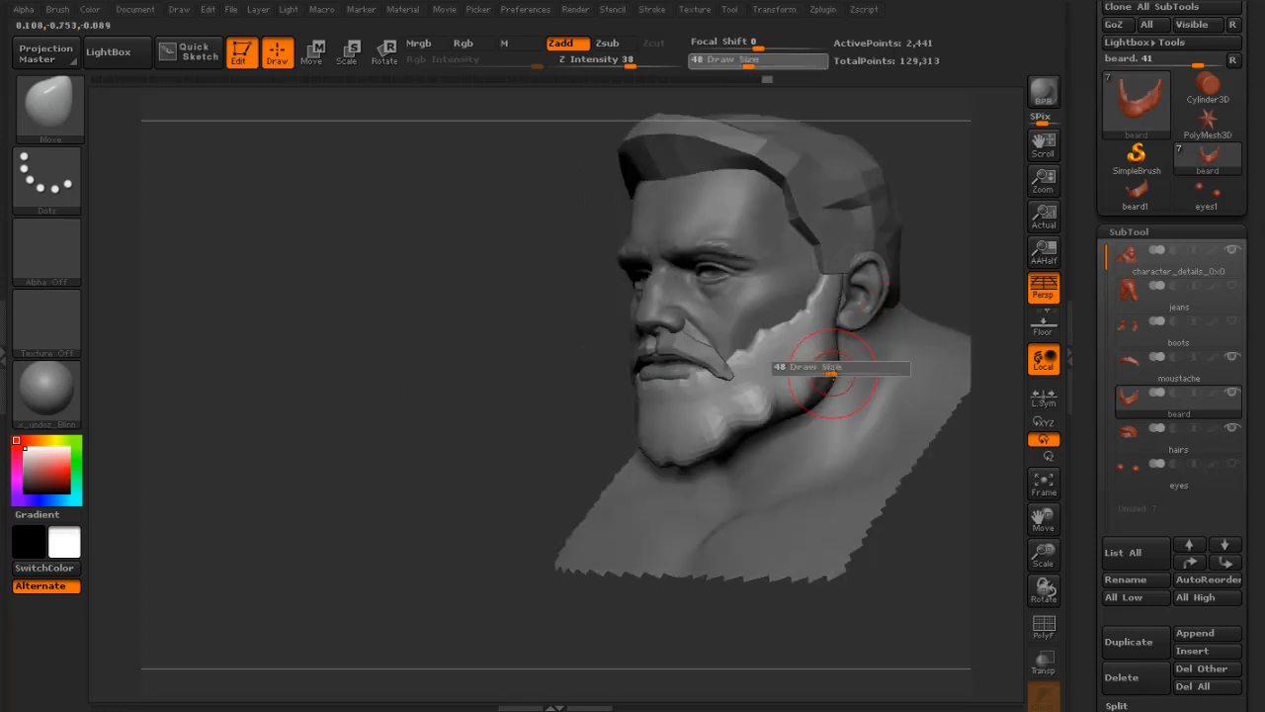
drag(832, 376, 844, 368)
drag(934, 494, 860, 470)
key(bracketleft)
key(bracketleft)
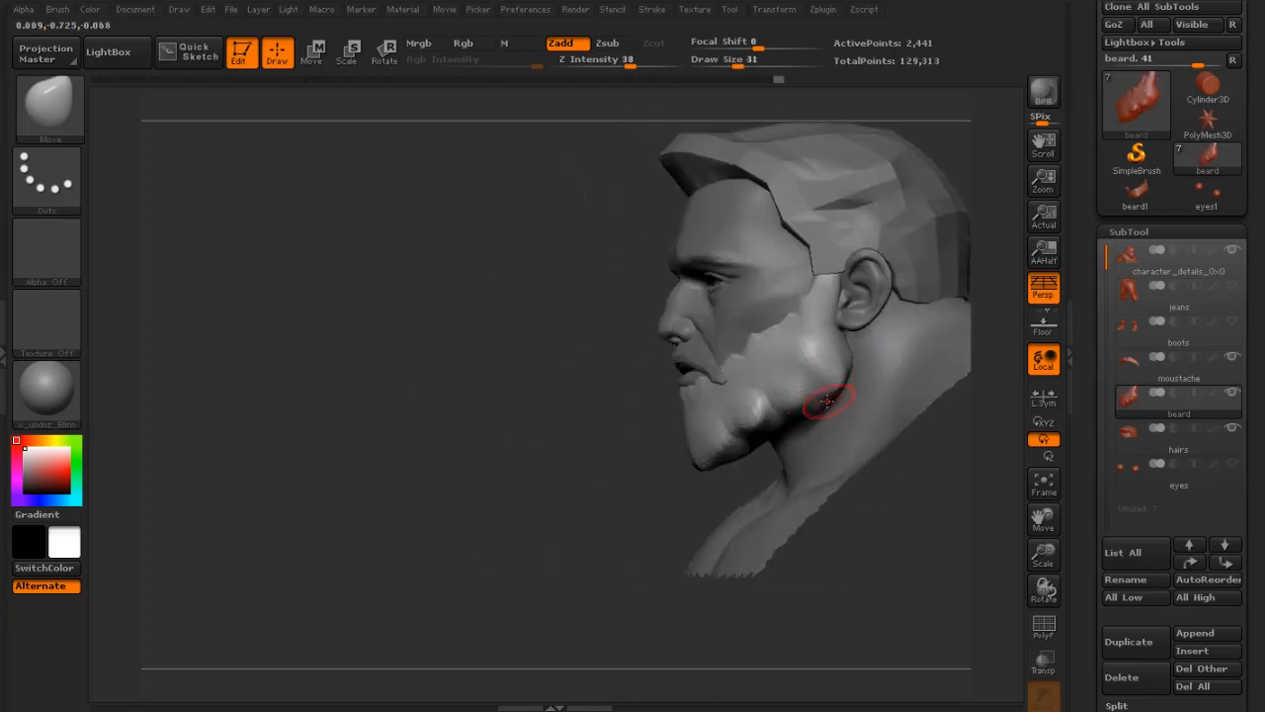
- Deepen the lobed tufts along the beard's jaw edge from the side with the Move brush at draw size 47
mouse_move(601, 483)
mouse_down()
mouse_move(587, 455)
mouse_move(711, 519)
mouse_move(777, 522)
mouse_up()
key(bracketright)
key(bracketright)
key(bracketright)
key(bracketright)
key(bracketleft)
key(s)
mouse_move(803, 441)
mouse_down()
mouse_move(777, 416)
mouse_move(771, 424)
mouse_up()
key(s)
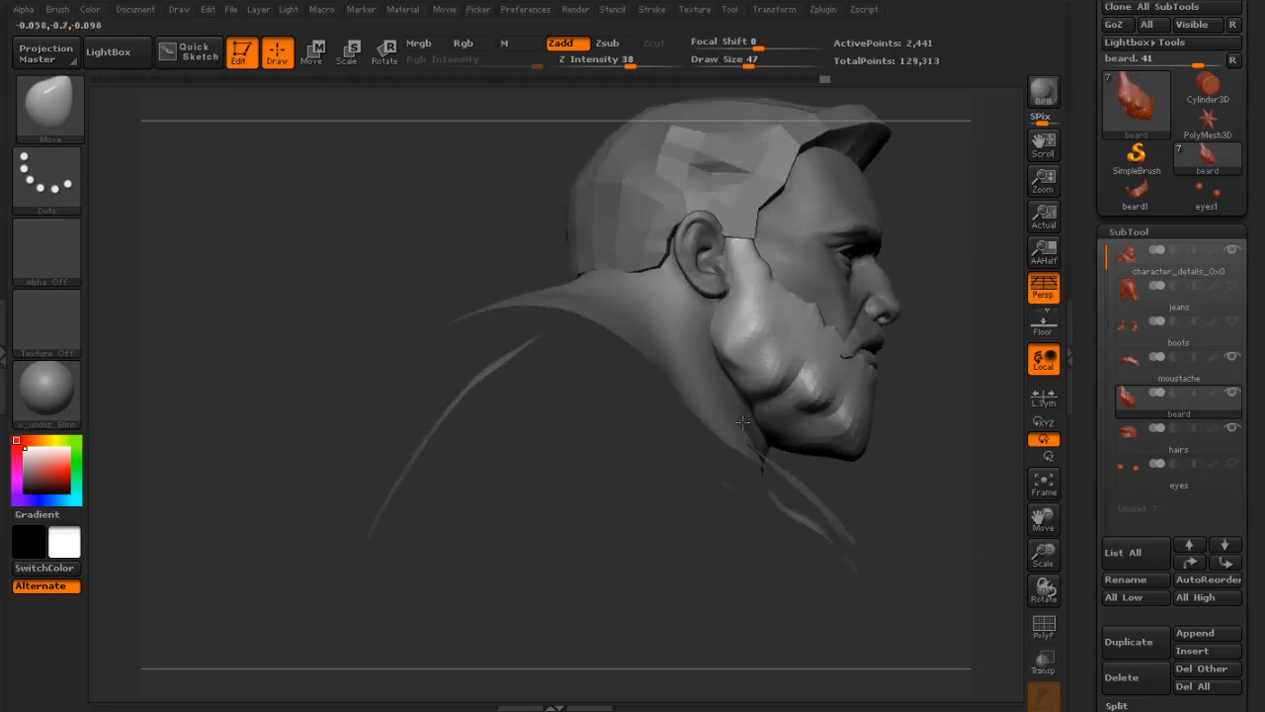
- Shape the larger tuft at the back of the jaw with the Move brush at draw size 63
drag(878, 487, 911, 484)
key(bracketright)
key(bracketright)
drag(727, 392, 755, 409)
drag(921, 472, 805, 387)
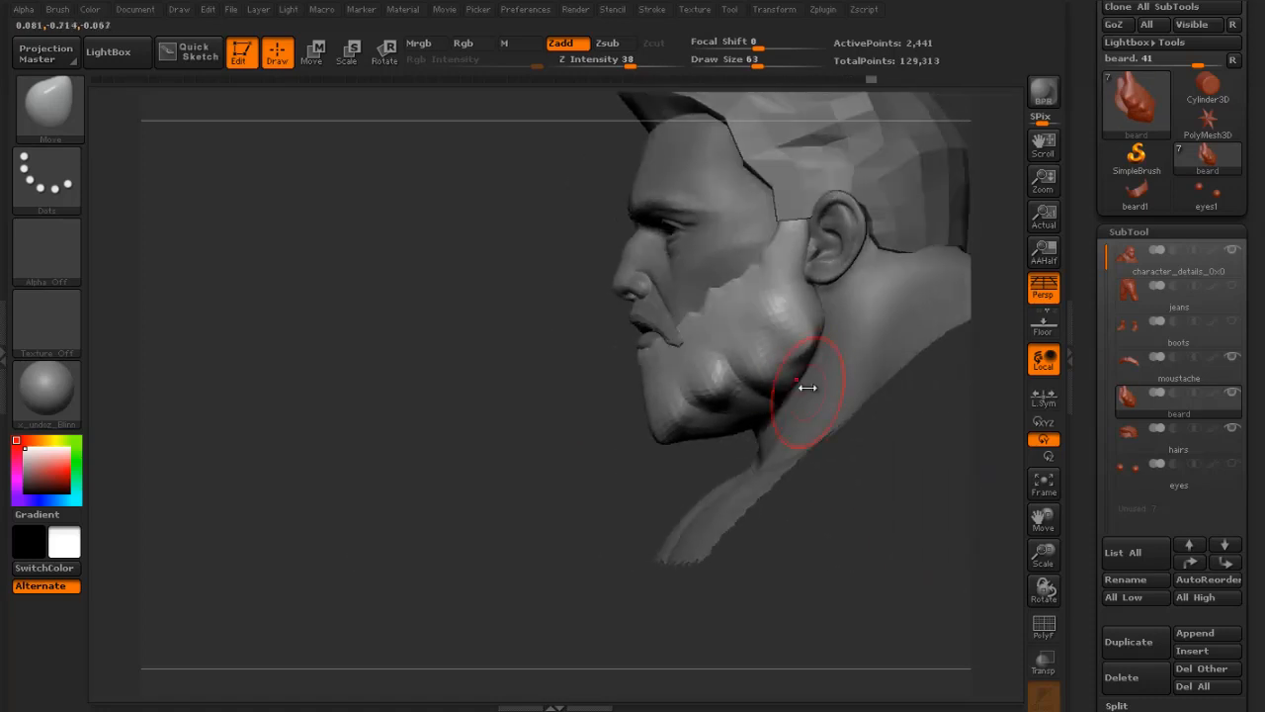
- Adjust the beard's edge below the ear with the Move brush at draw size 37 and undo the last stroke
key(bracketleft)
key(s)
drag(817, 316, 808, 315)
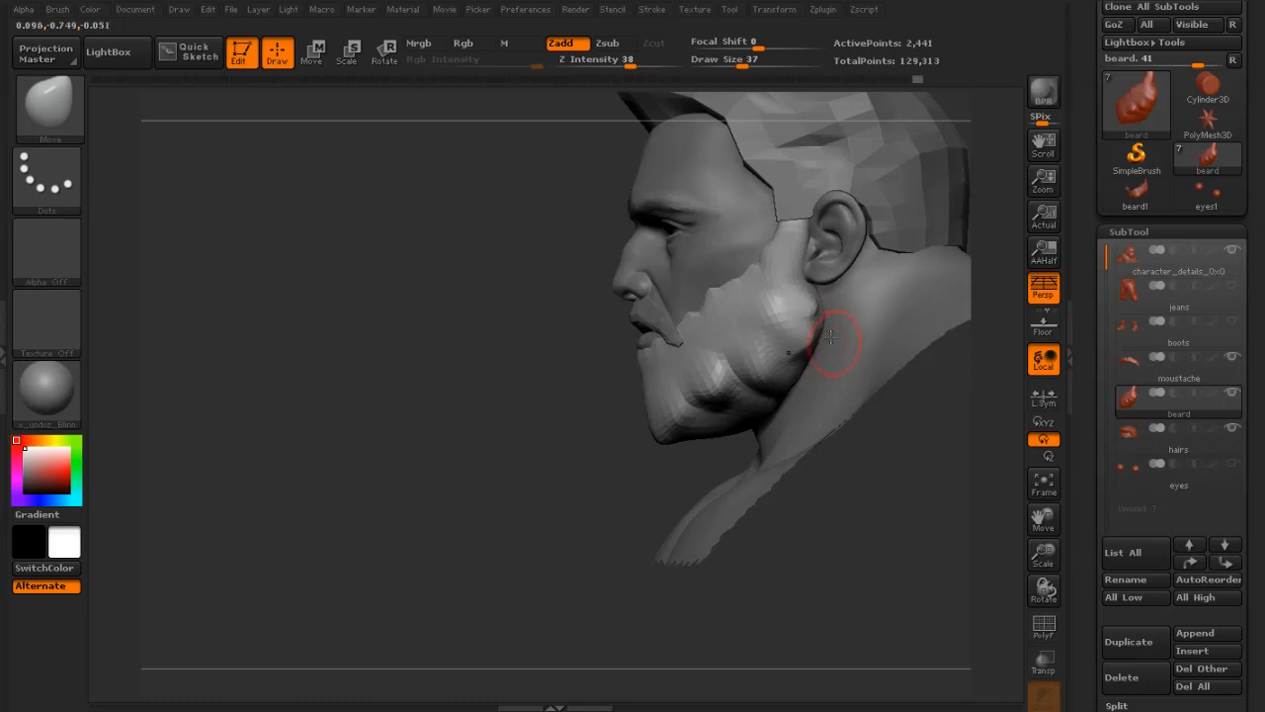
drag(548, 441, 613, 435)
key(ctrl+z)
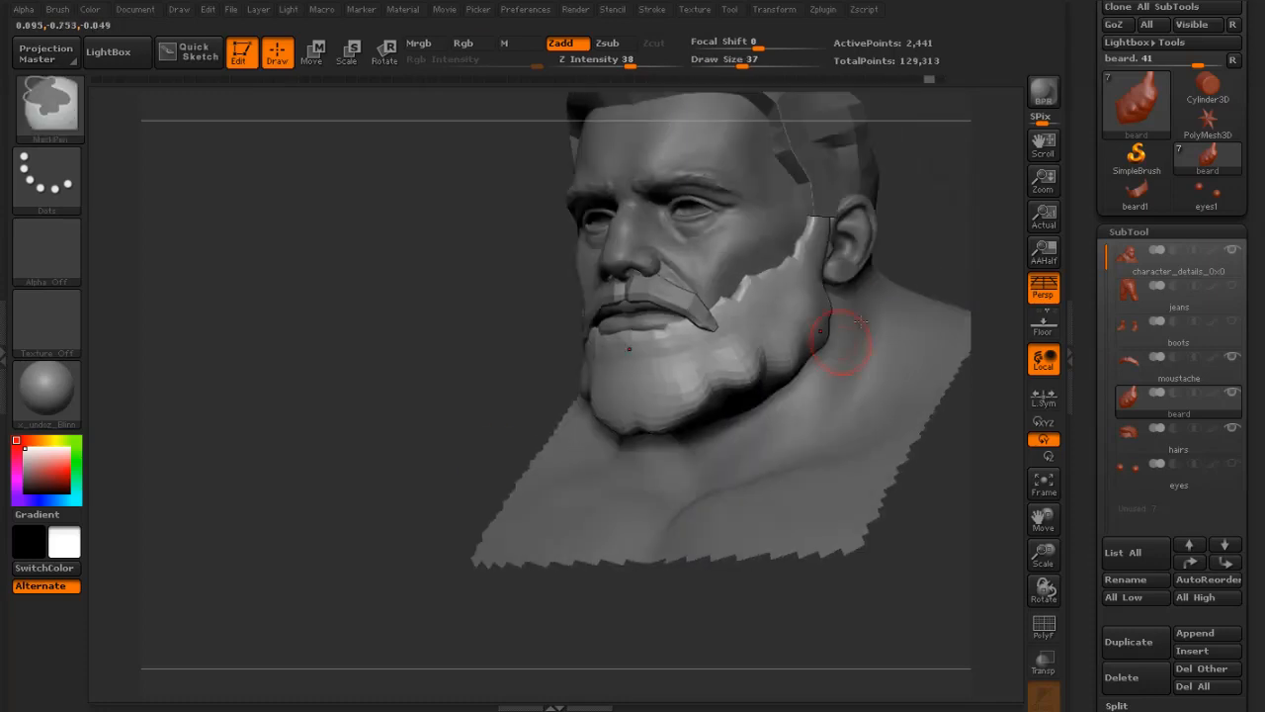
- Activate the character_details_0x0 subtool to review the framed head from the front, and reselect the beard subtool
mouse_move(951, 243)
alt+mouse_down()
mouse_move(898, 280)
mouse_move(937, 287)
mouse_move(804, 248)
mouse_move(825, 263)
alt+mouse_up()
alt+drag(806, 308, 756, 212)
click(1123, 267)
ctrl+shift+click(754, 325)
mouse_move(757, 211)
mouse_down()
mouse_move(767, 222)
mouse_move(732, 275)
mouse_move(840, 255)
mouse_move(734, 257)
mouse_move(858, 249)
mouse_move(799, 260)
mouse_move(467, 249)
mouse_move(520, 272)
mouse_move(577, 344)
mouse_up()
key(f)
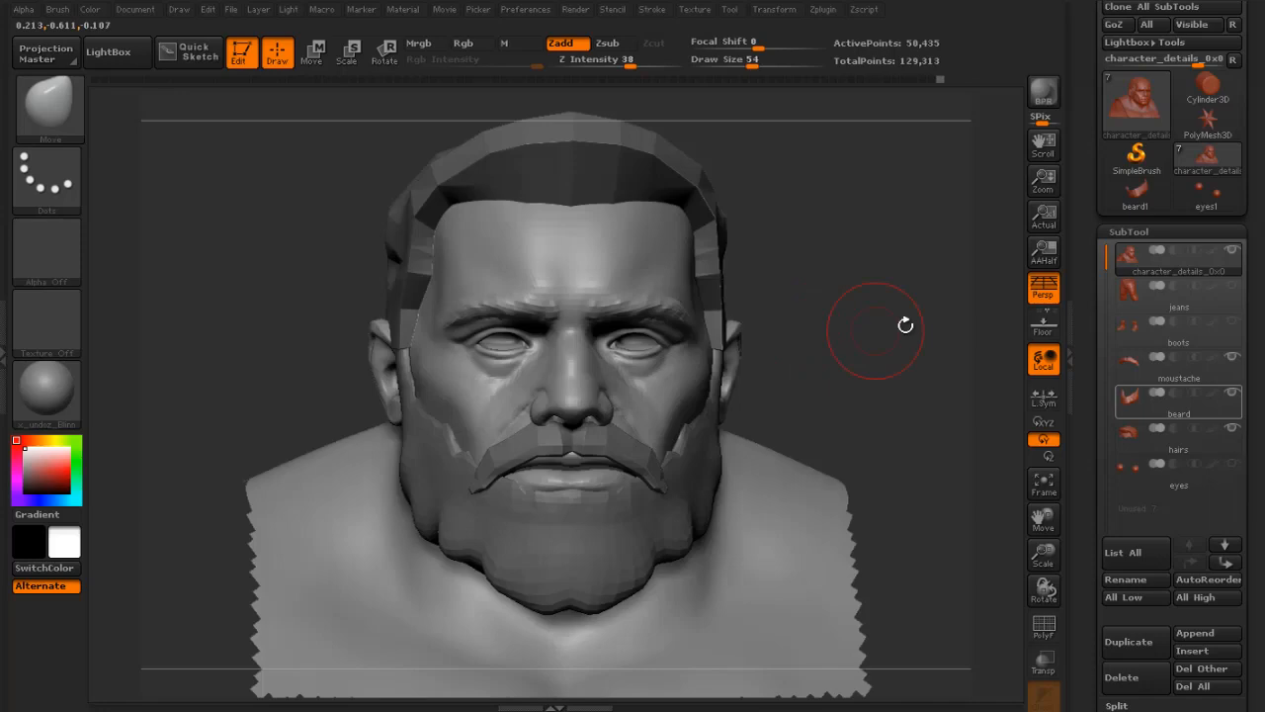
click(1132, 398)
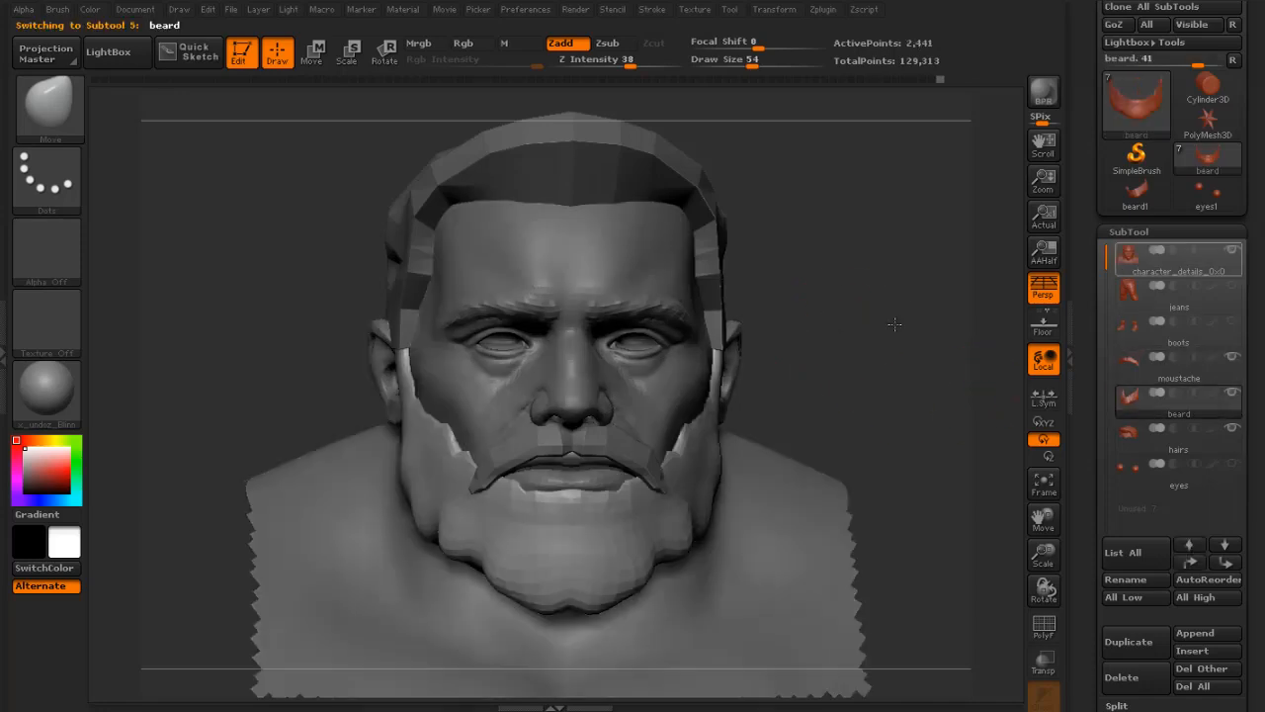
mouse_move(870, 341)
mouse_down()
mouse_move(796, 342)
mouse_move(826, 334)
mouse_move(812, 329)
mouse_up()
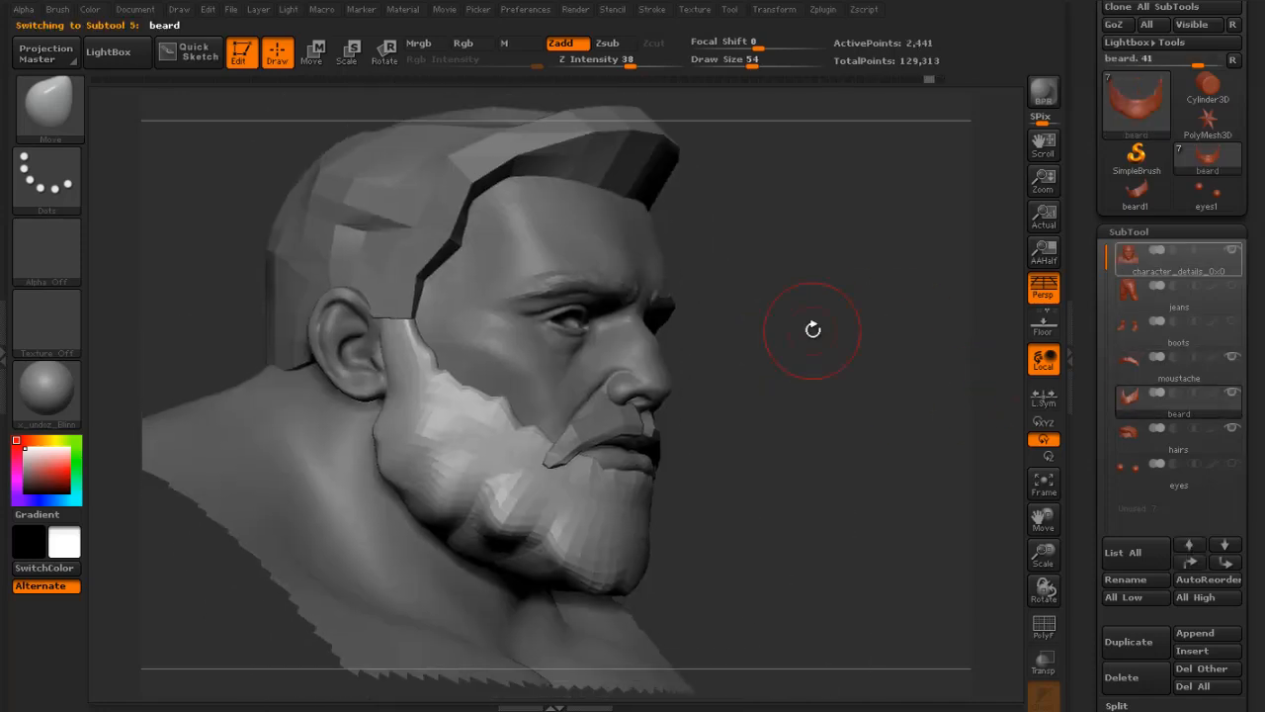
- Save the tool as a new ZTL file named character_details_0x0x in the character_movie_files folder
scroll(1234, 74, up, 3)
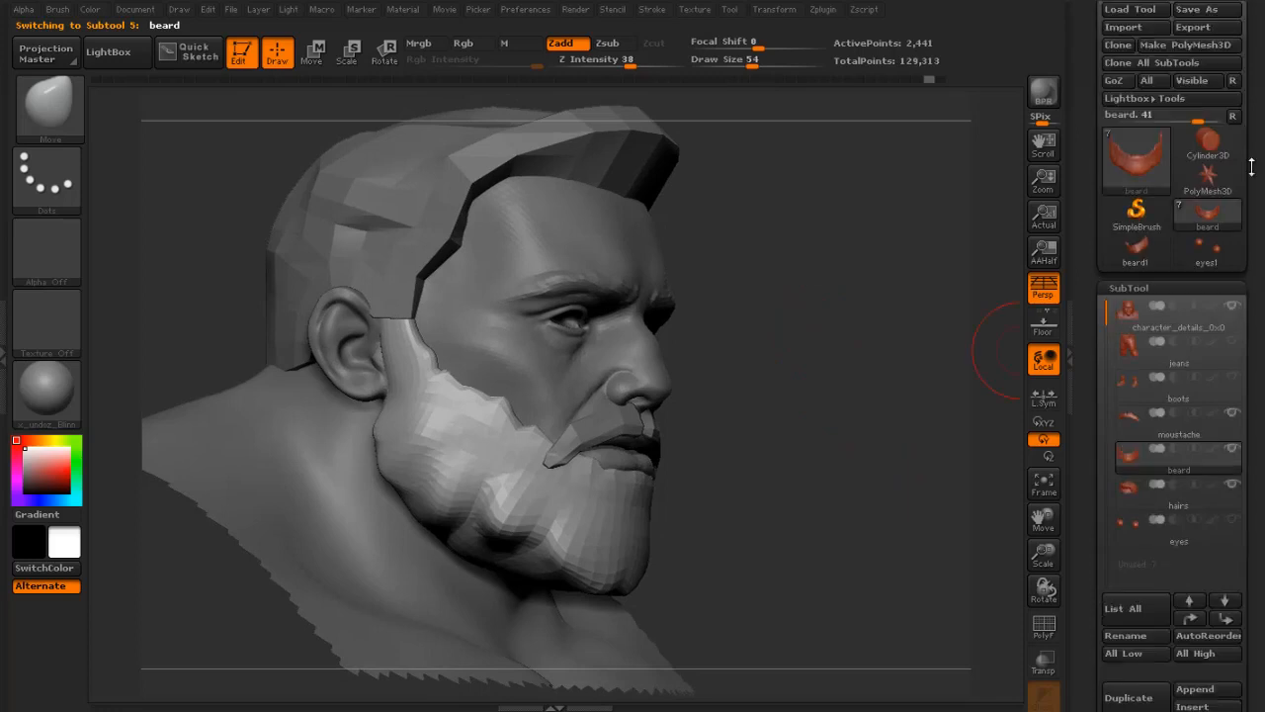
click(1223, 44)
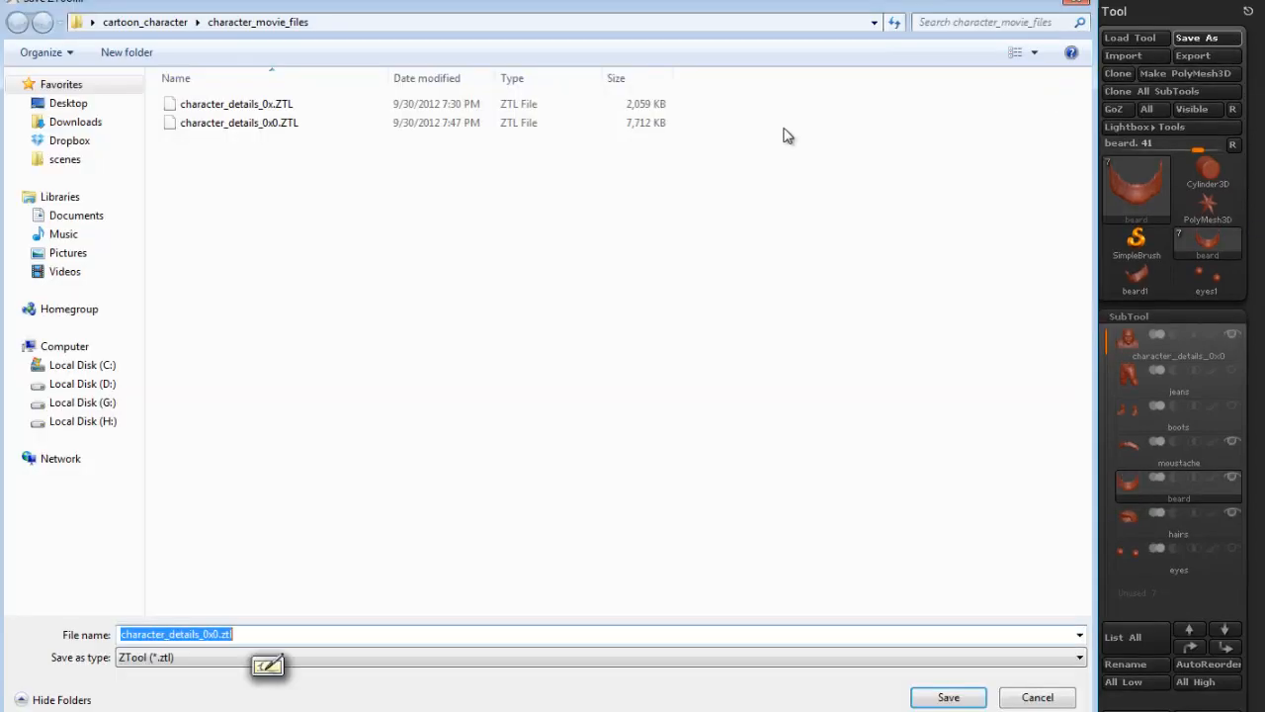
click(376, 123)
click(277, 637)
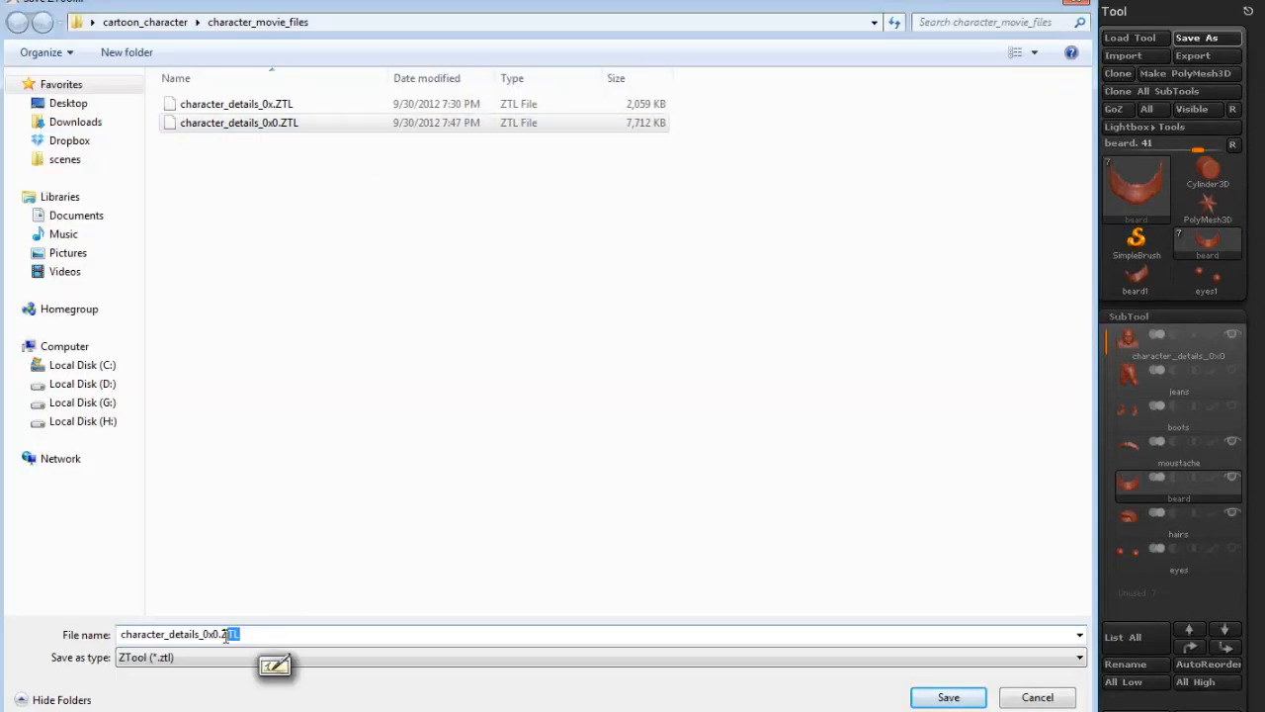
text(x)
click(951, 698)
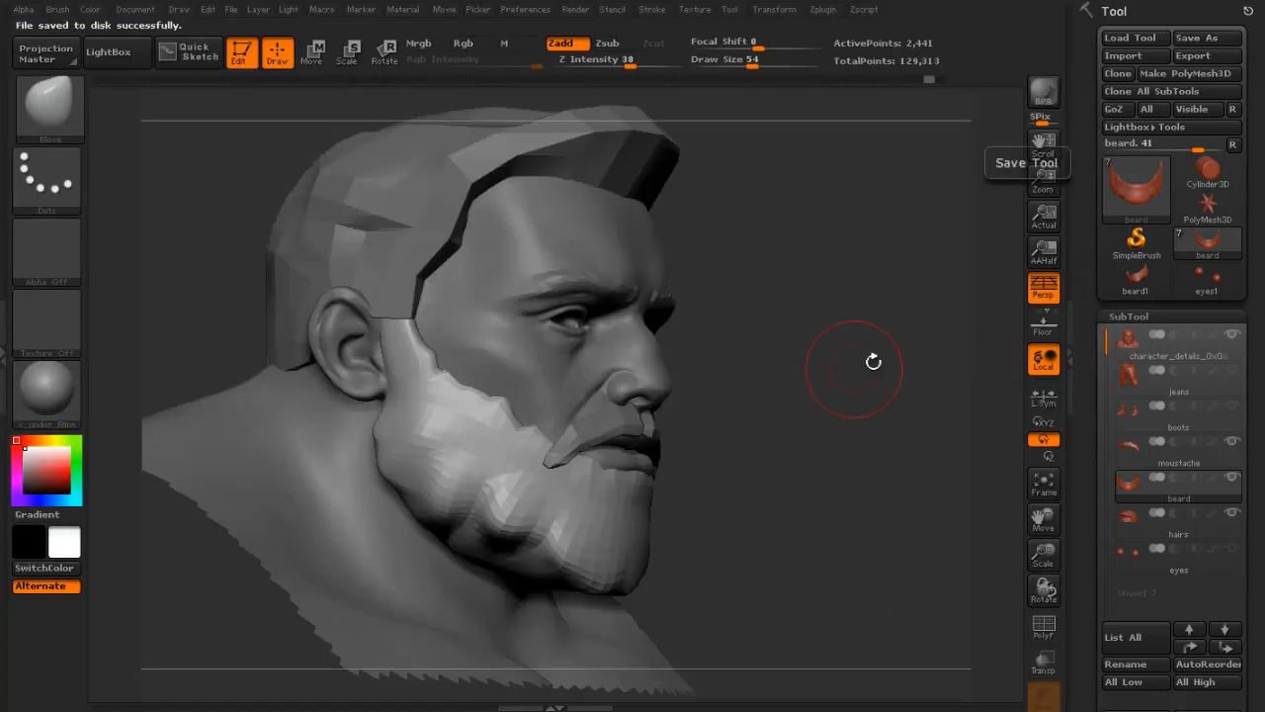